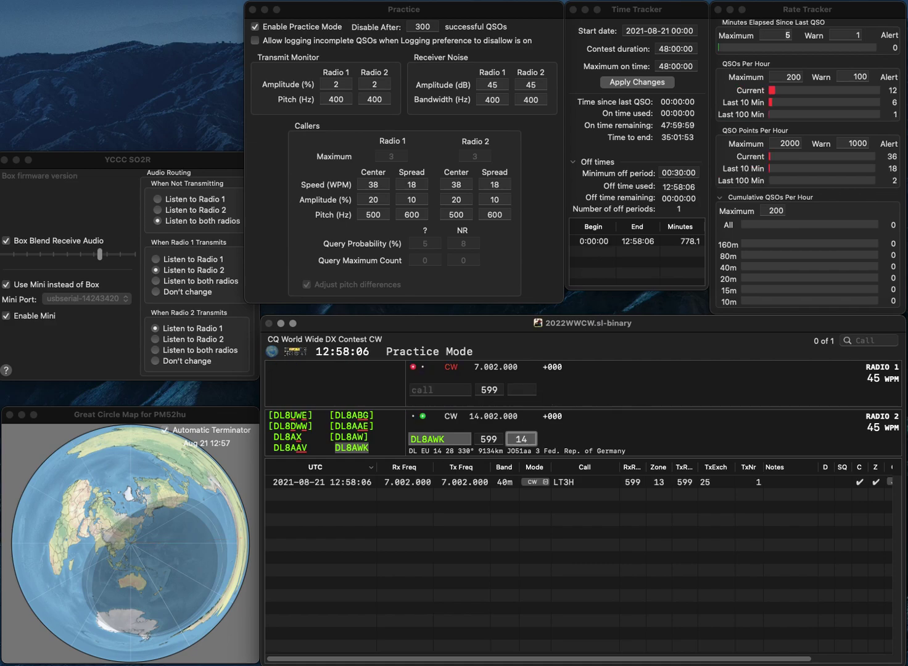
{"action": "key", "text": "Return"}
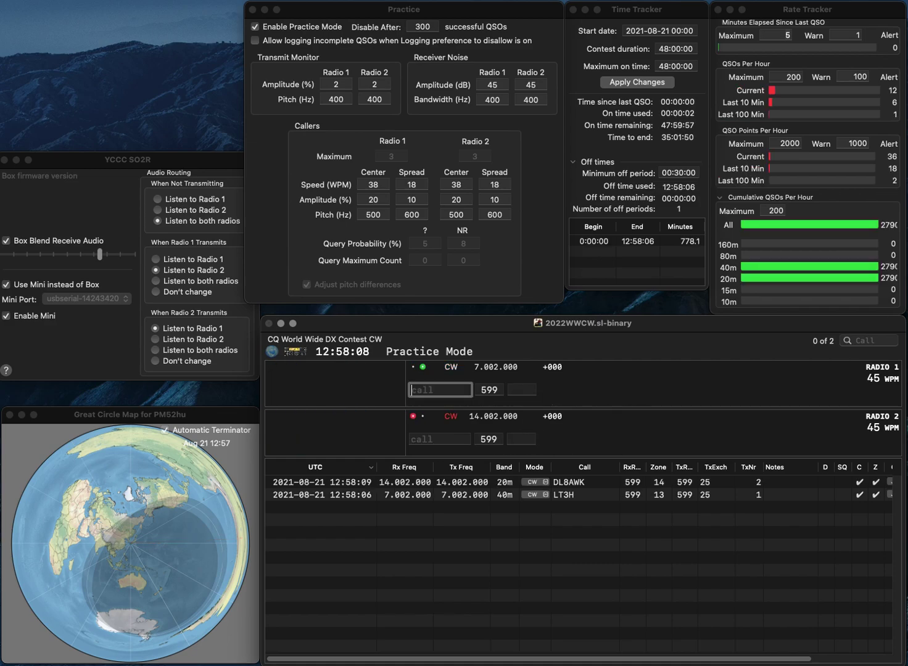
{"action": "type", "text": "N0GF"}
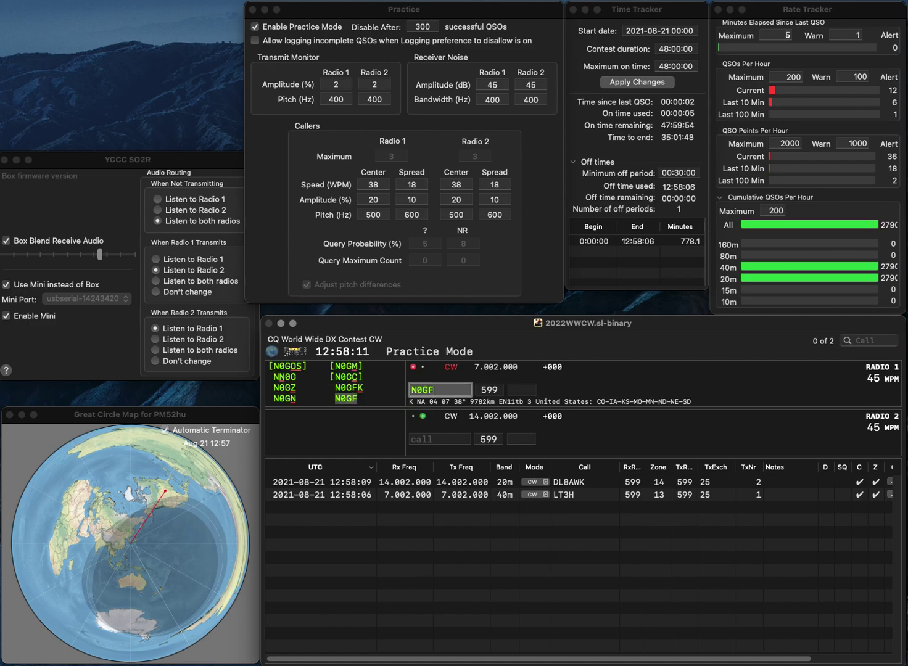
{"action": "key", "text": "Return"}
{"action": "type", "text": "K"}
{"action": "type", "text": "Z"}
{"action": "key", "text": "Return"}
{"action": "key", "text": "space"}
{"action": "key", "text": "Return"}
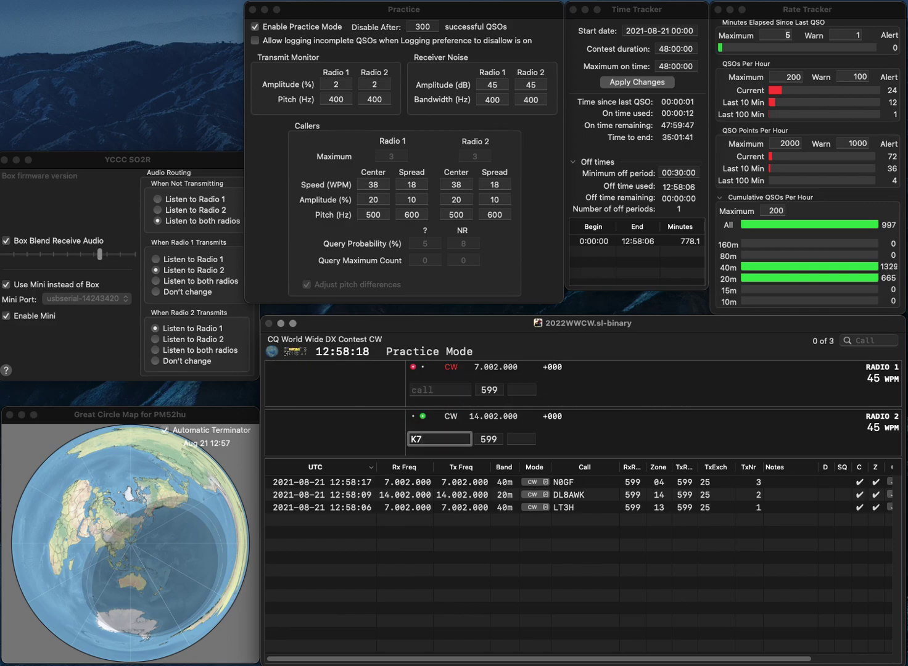
{"action": "type", "text": "NLF"}
{"action": "key", "text": "Return"}
{"action": "type", "text": "K4BGV"}
{"action": "key", "text": "Return"}
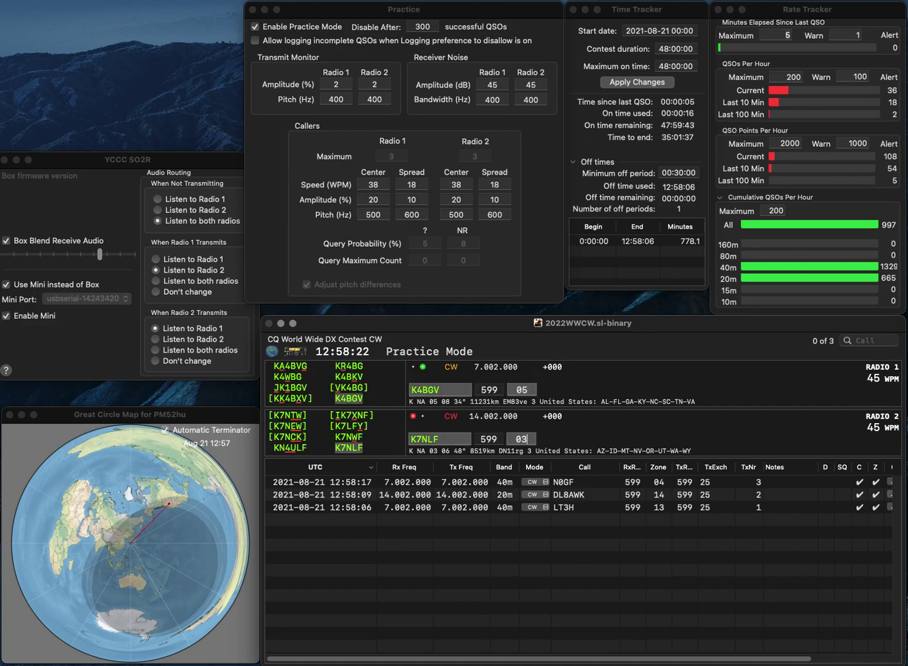
{"action": "key", "text": "Return"}
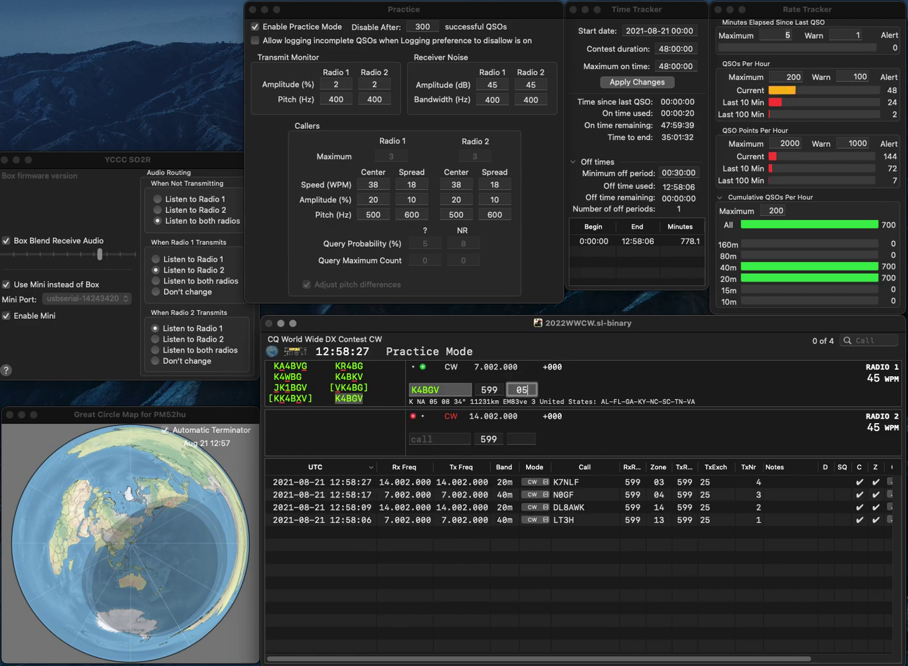
{"action": "key", "text": "Return"}
{"action": "type", "text": "F6BVY"}
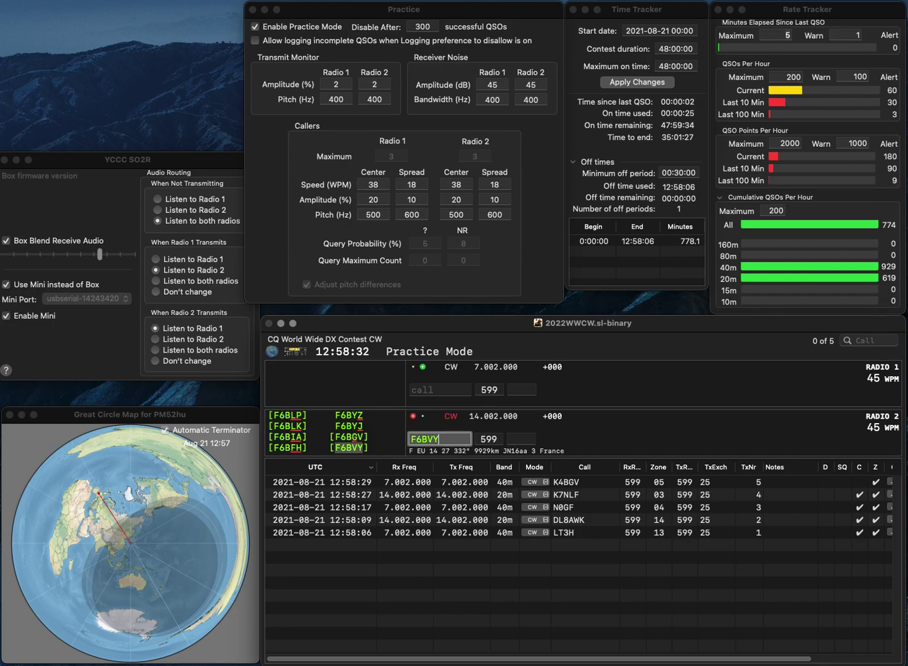
{"action": "key", "text": "Return"}
{"action": "type", "text": "W2IOC"}
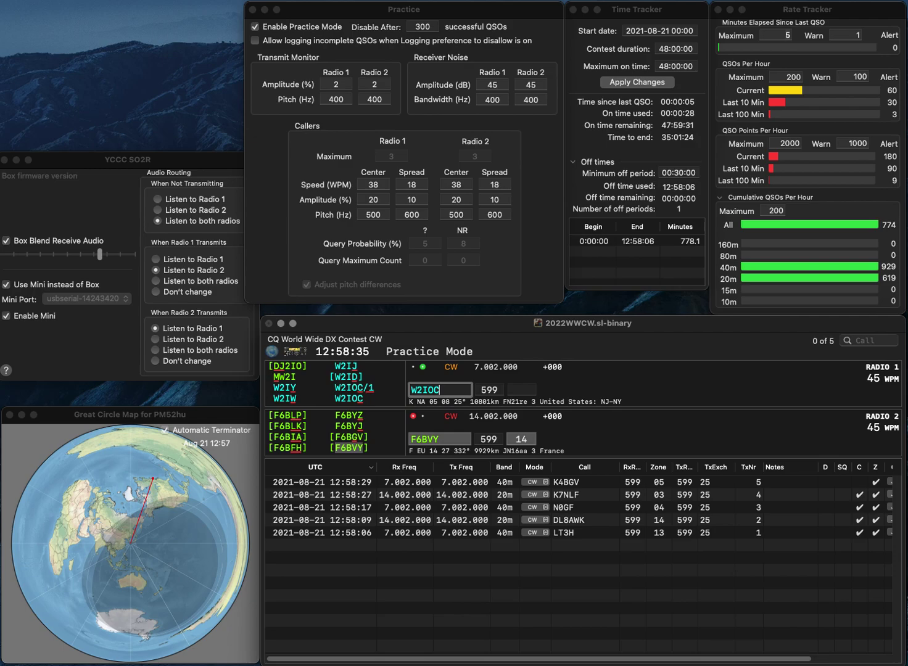
{"action": "key", "text": "Return"}
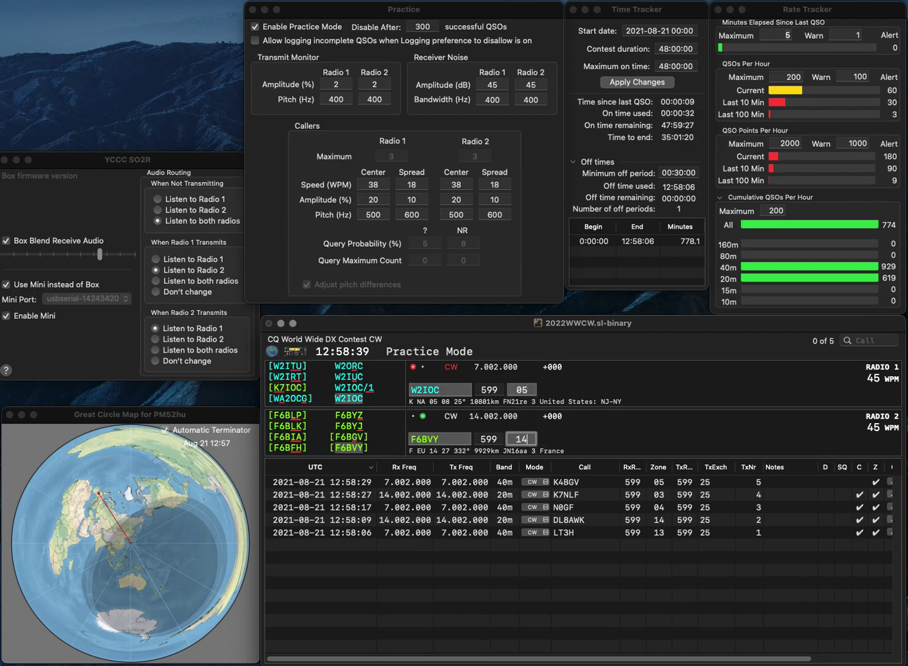
{"action": "key", "text": "Return"}
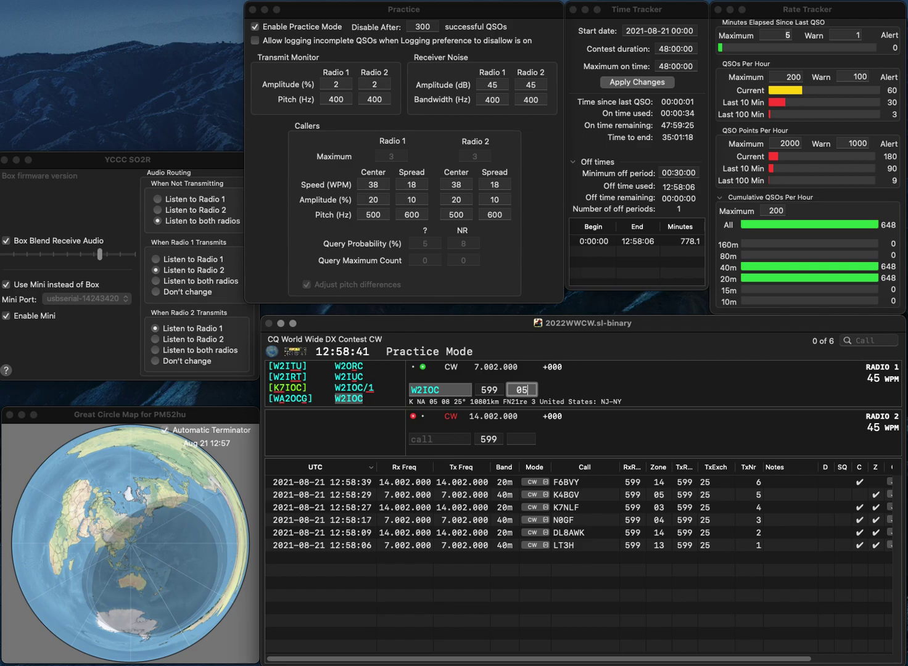
{"action": "key", "text": "Return"}
{"action": "type", "text": "W2XU"}
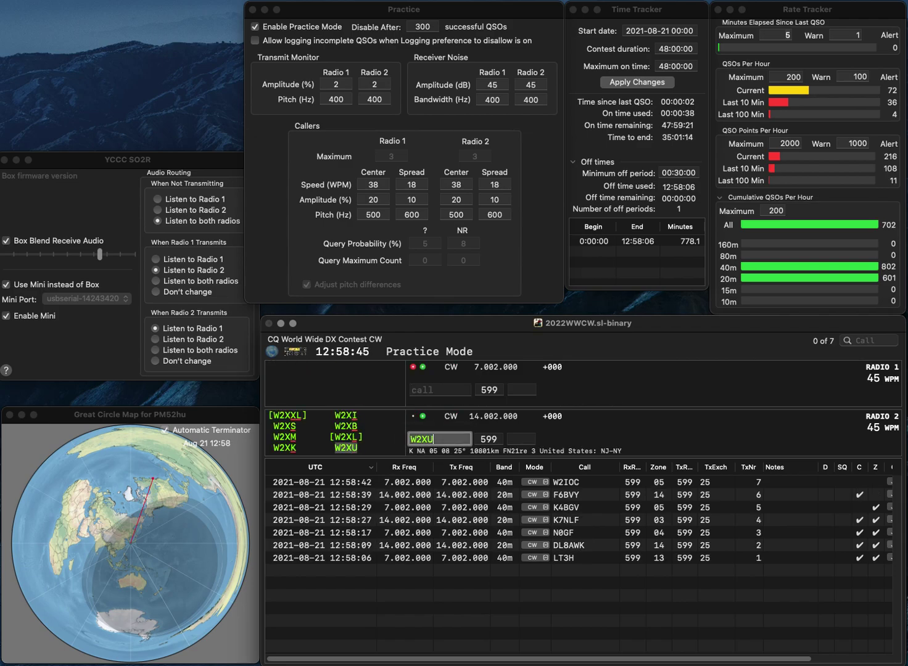
{"action": "key", "text": "Return"}
{"action": "type", "text": "KTDJP"}
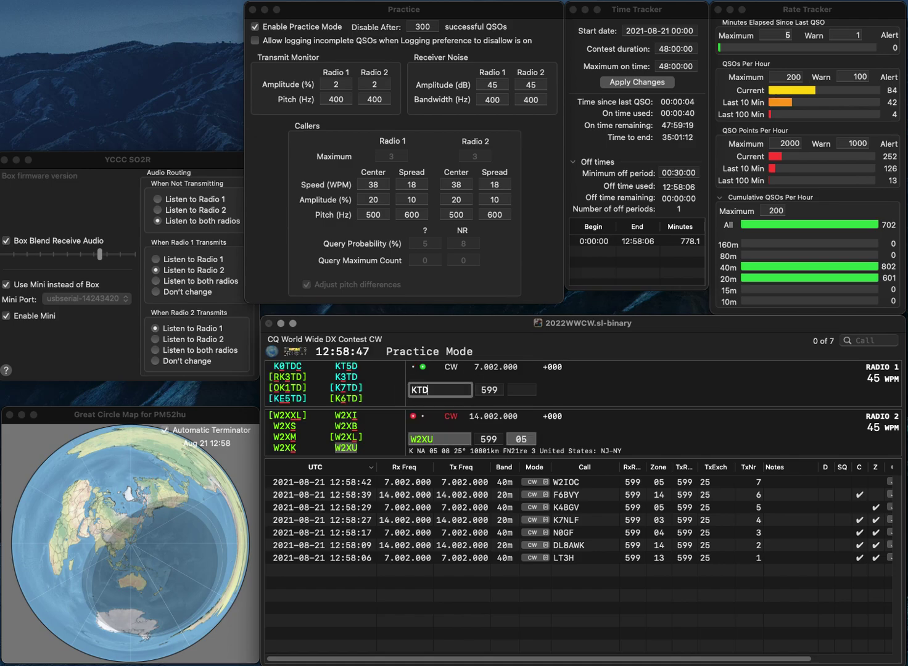
{"action": "key", "text": "Return"}
{"action": "left_click", "coordinate": [423, 390]}
{"action": "key", "text": "BackSpace"}
{"action": "key", "text": "BackSpace"}
{"action": "type", "text": "CT7/DJ"}
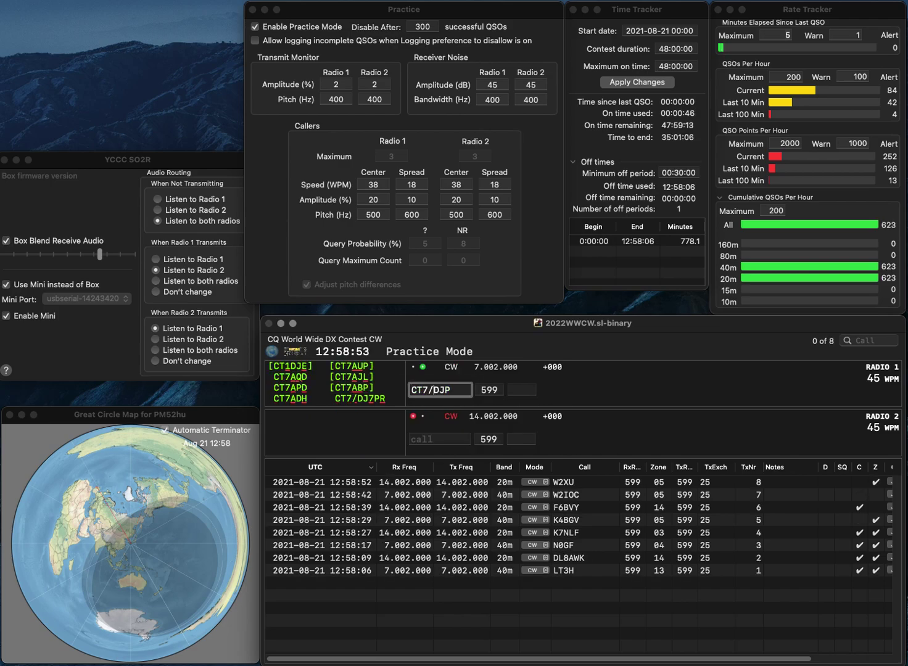
{"action": "type", "text": "7P"}
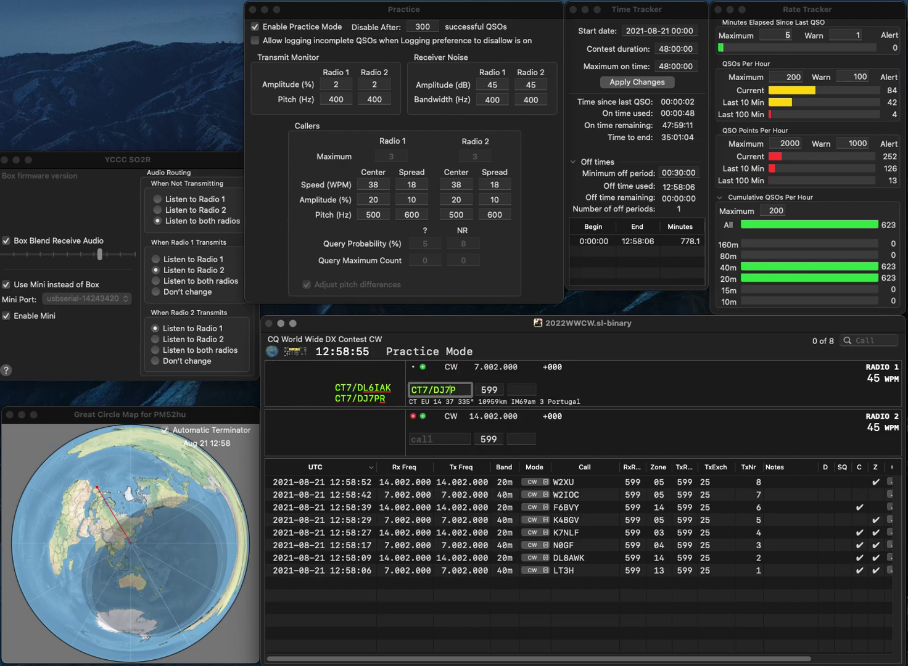
{"action": "type", "text": "R"}
{"action": "key", "text": "Return"}
{"action": "type", "text": "SP"}
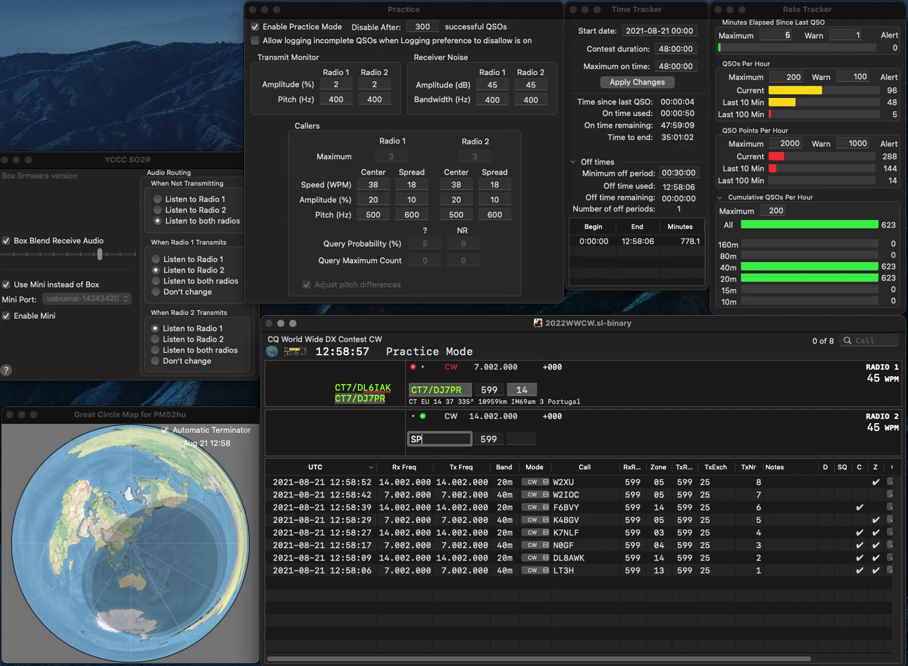
{"action": "type", "text": "3J"}
{"action": "key", "text": "Tab"}
{"action": "key", "text": "Return"}
{"action": "key", "text": "Tab"}
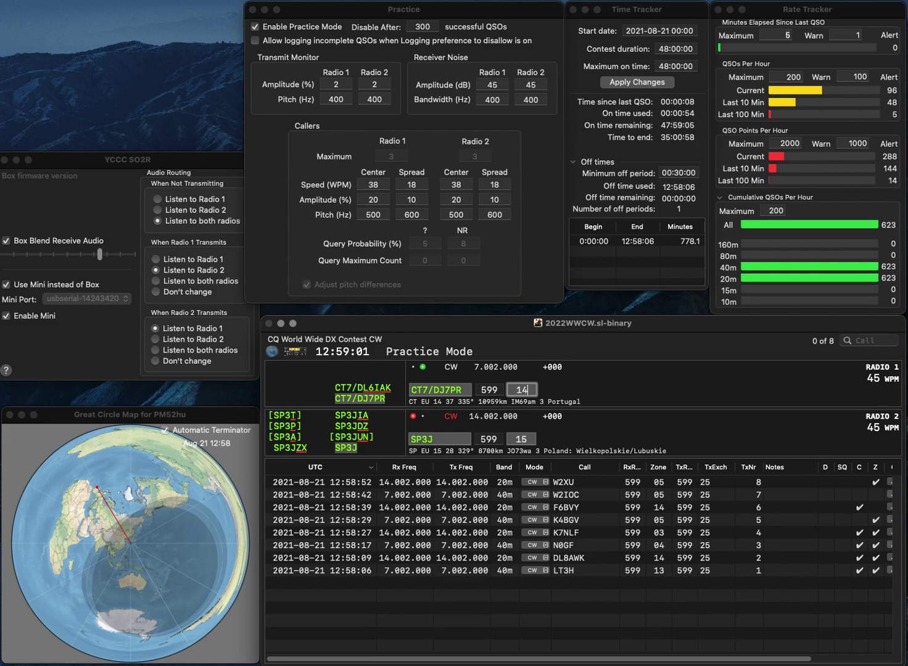
{"action": "key", "text": "Return"}
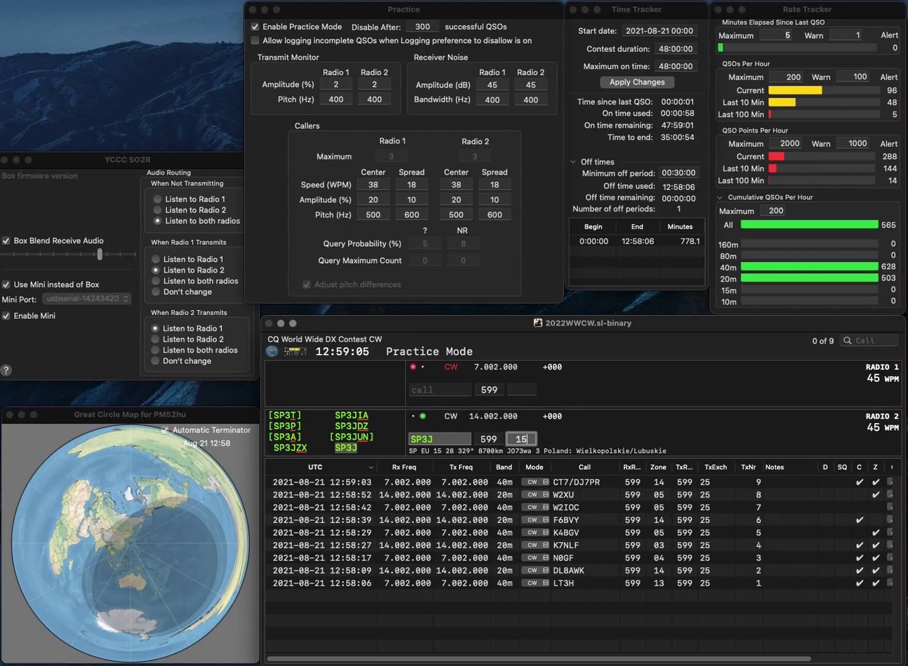
{"action": "key", "text": "Return"}
{"action": "type", "text": "N"}
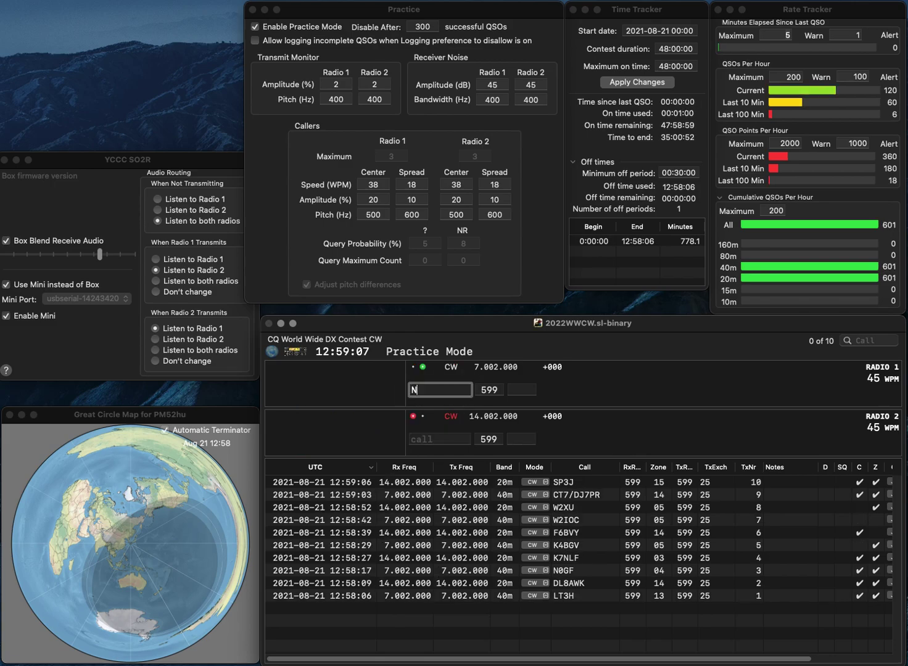
{"action": "type", "text": "F9B"}
{"action": "key", "text": "Return"}
{"action": "type", "text": "AWK"}
{"action": "key", "text": "BackSpace"}
{"action": "type", "text": "C9EM"}
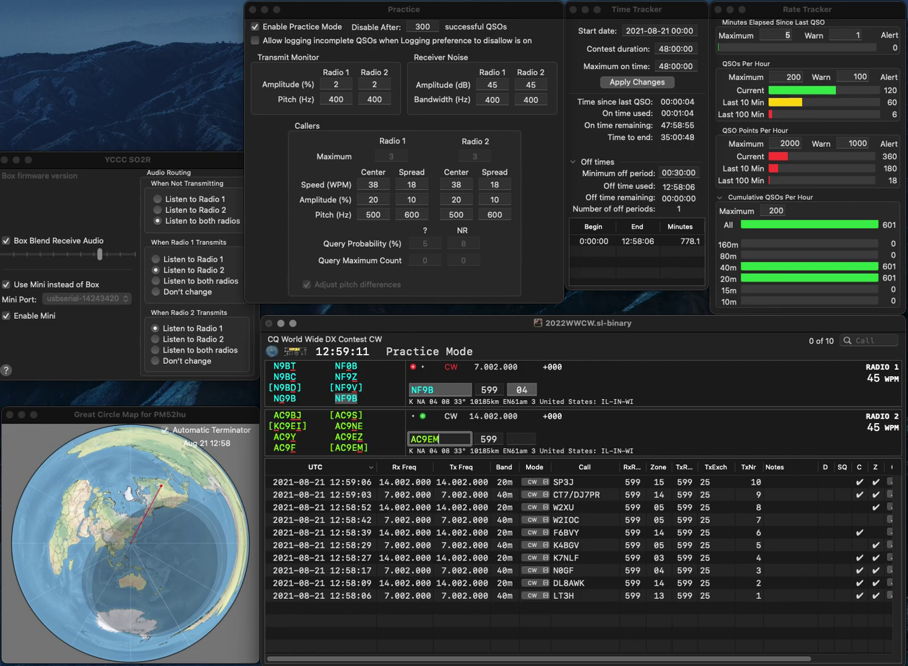
{"action": "key", "text": "Return"}
{"action": "key", "text": "Return"}
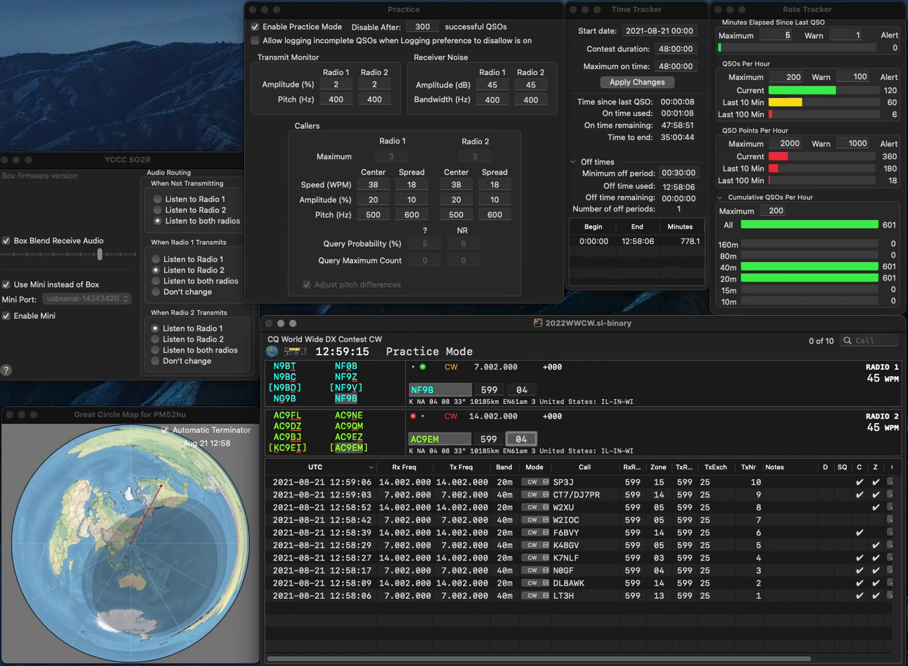
{"action": "key", "text": "Return"}
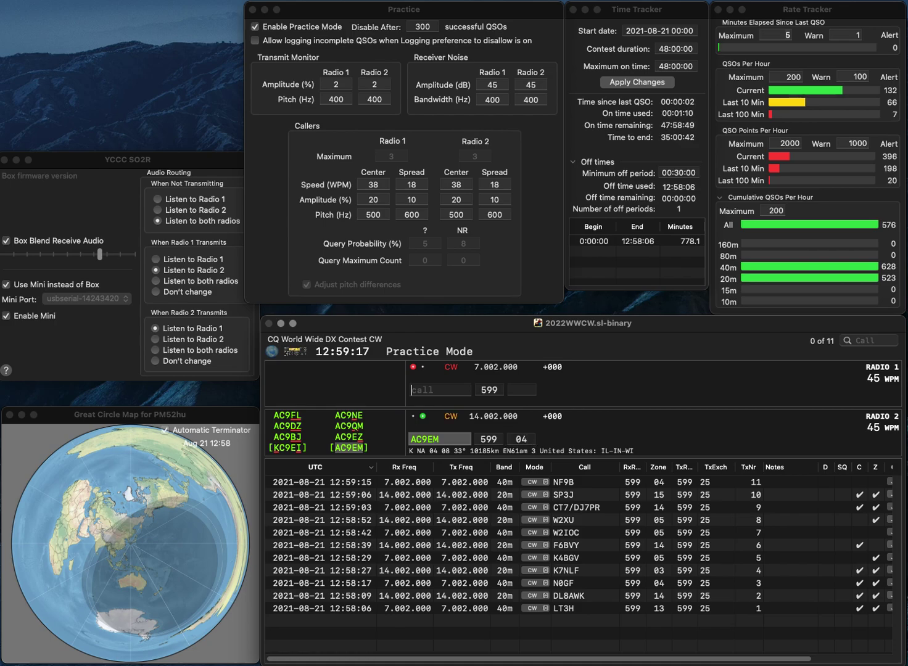
{"action": "type", "text": "LU6DU"}
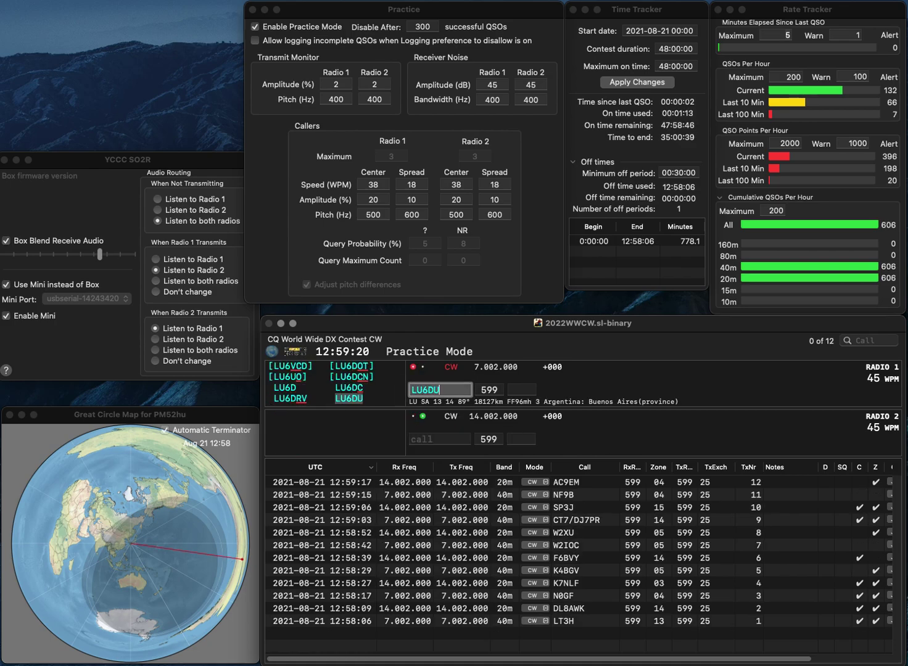
{"action": "key", "text": "Return"}
{"action": "type", "text": "OM6A"}
{"action": "key", "text": "Return"}
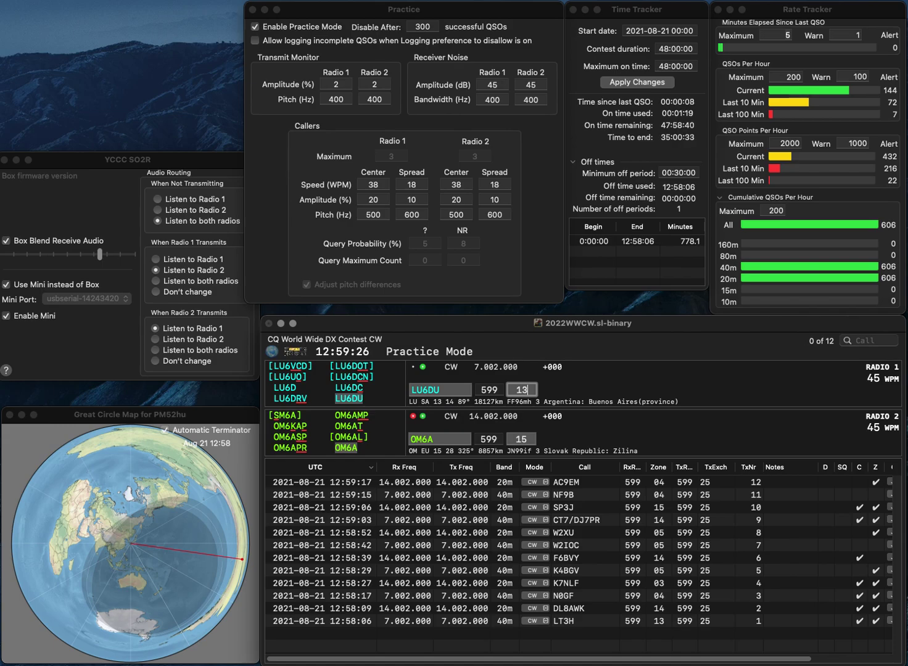
{"action": "key", "text": "Return"}
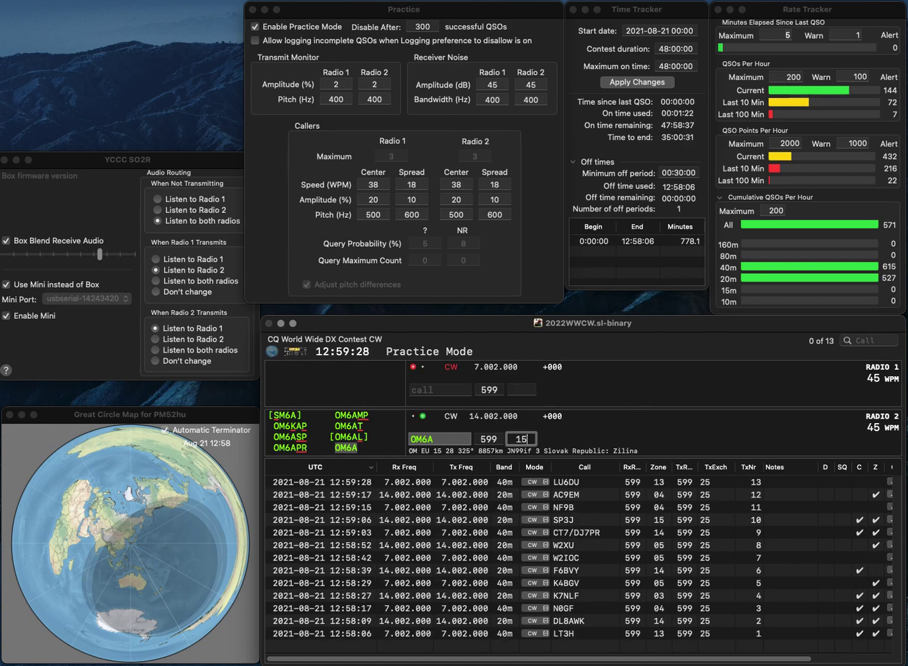
{"action": "key", "text": "Return"}
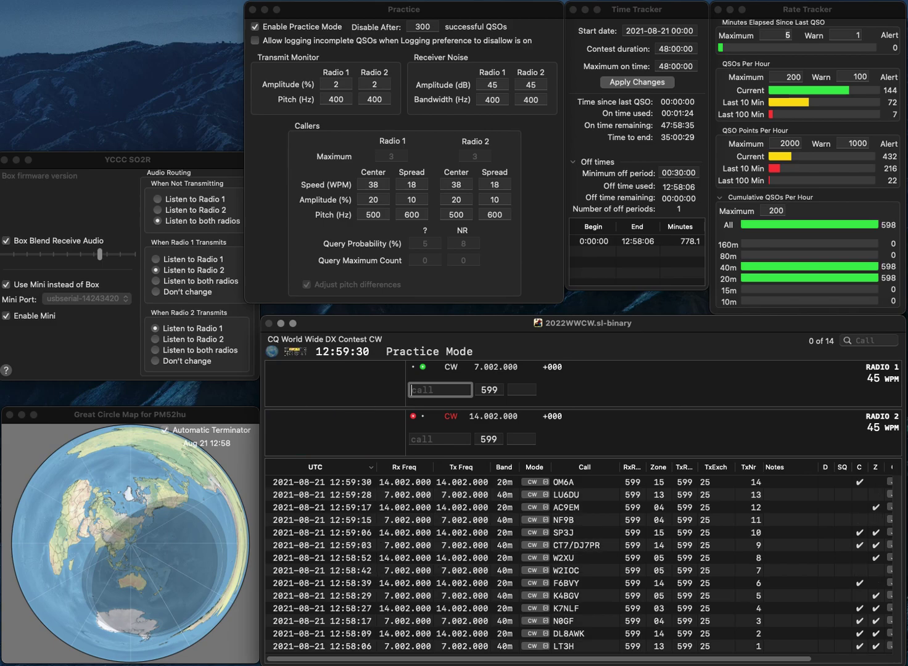
{"action": "type", "text": "PA2PCH"}
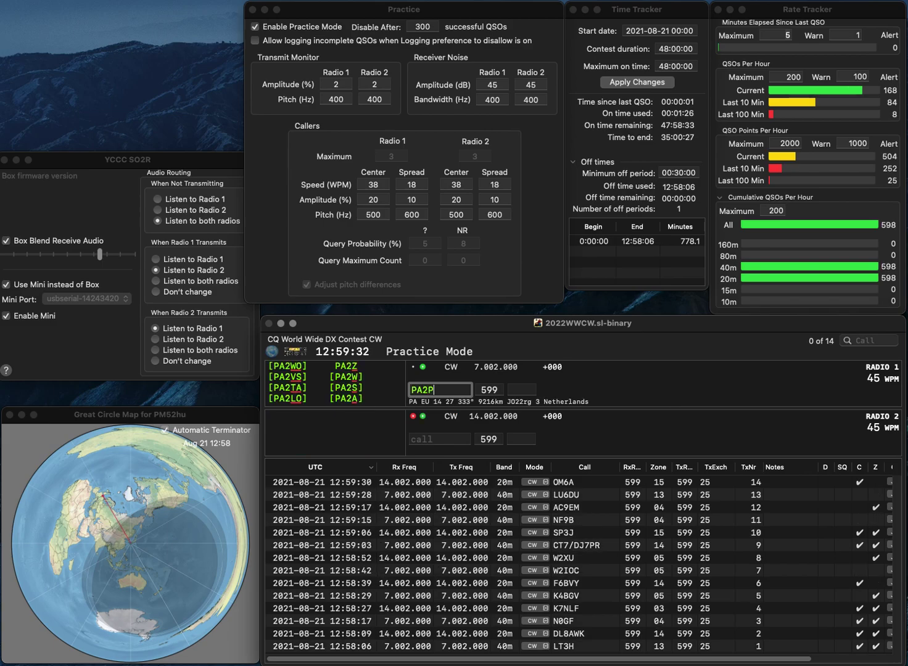
{"action": "key", "text": "Return"}
{"action": "type", "text": "2DOS"}
{"action": "key", "text": "Home"}
{"action": "key", "text": "Home"}
{"action": "type", "text": "K"}
{"action": "key", "text": "Delete"}
{"action": "type", "text": "3"}
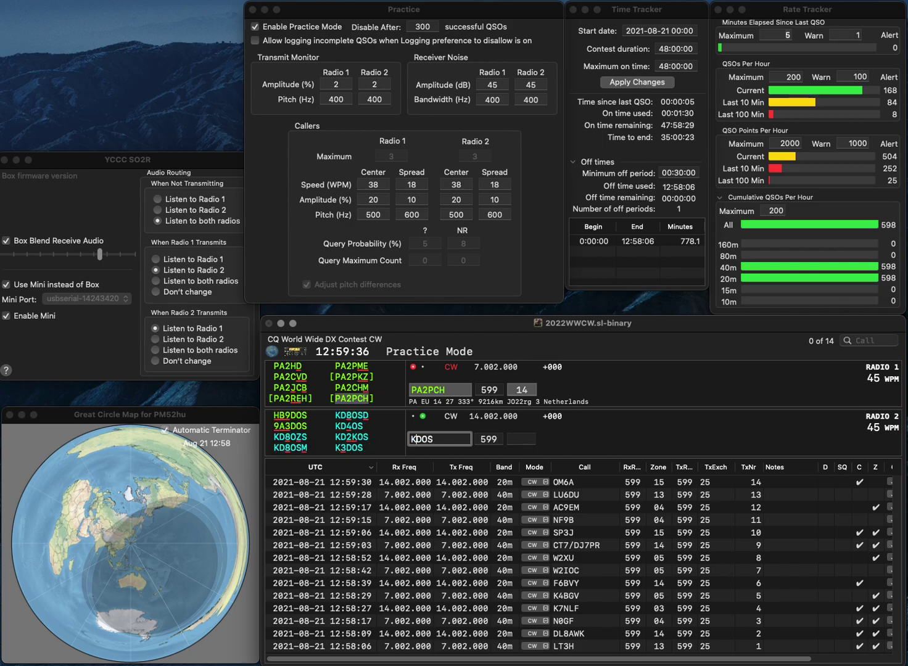
{"action": "key", "text": "Return"}
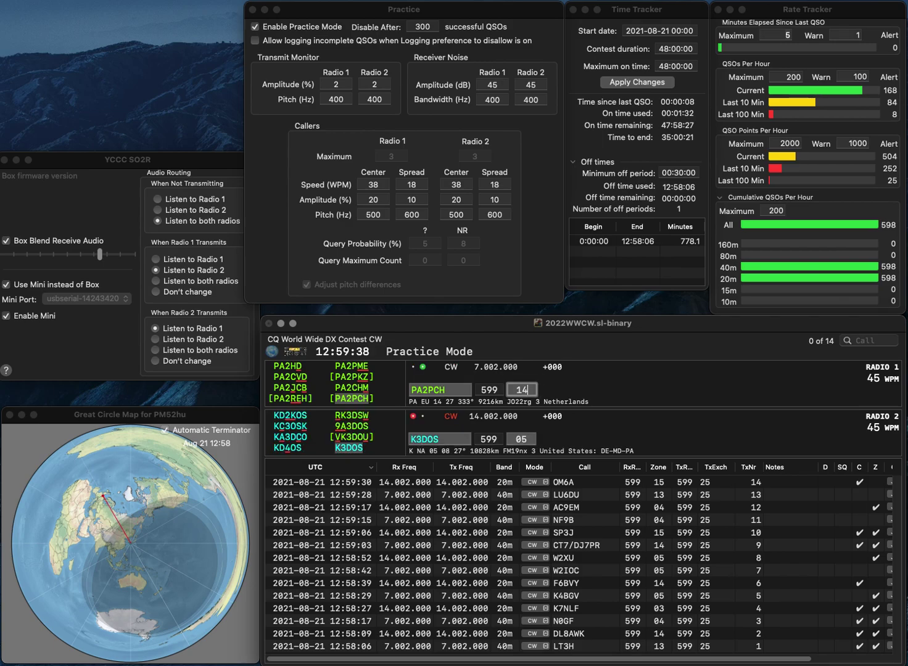
{"action": "key", "text": "Return"}
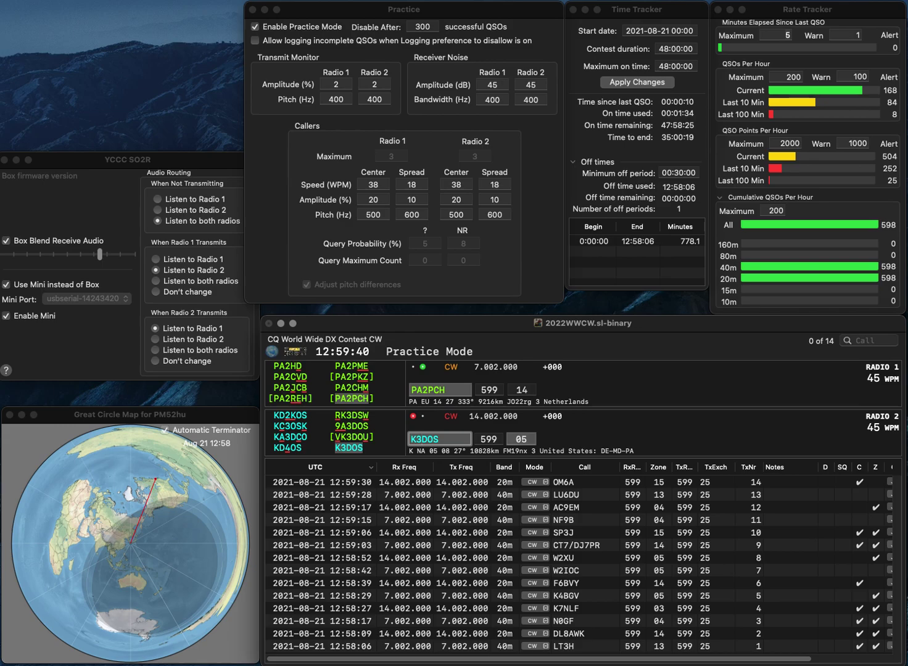
{"action": "key", "text": "Return"}
{"action": "type", "text": "W2CR"}
{"action": "key", "text": "Return"}
{"action": "type", "text": "VE3EUS"}
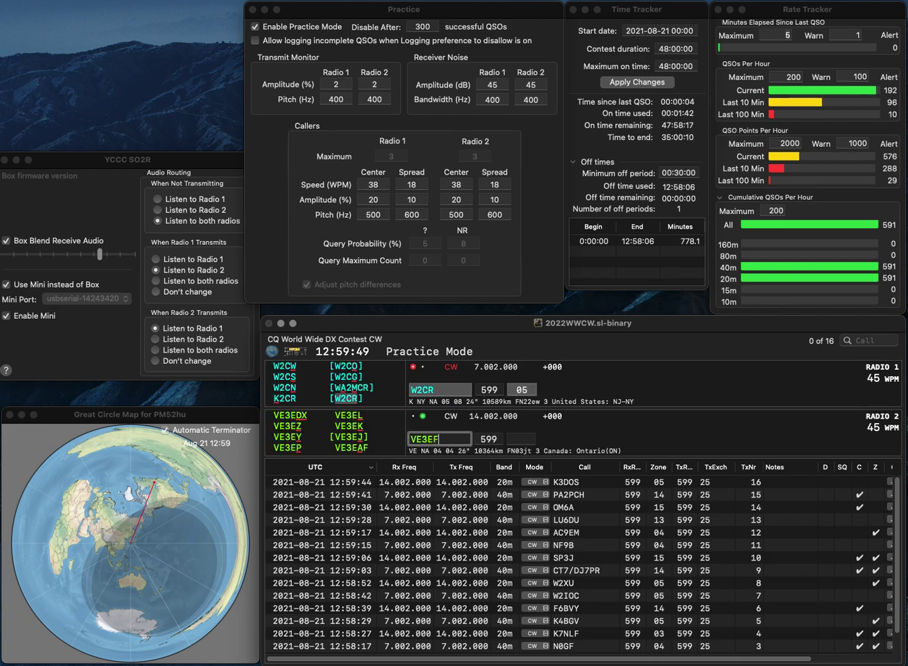
{"action": "key", "text": "Return"}
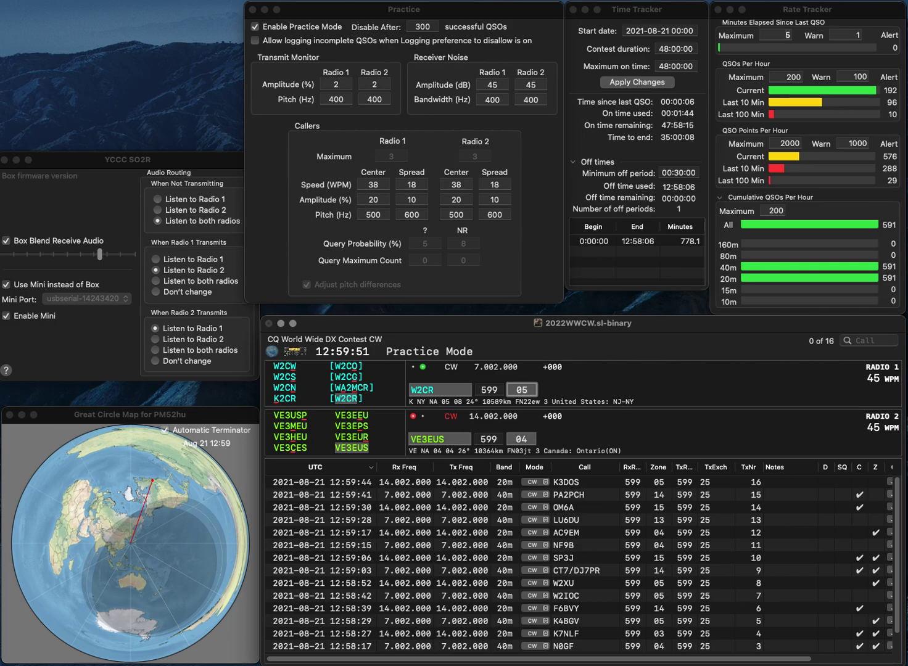
{"action": "key", "text": "Return"}
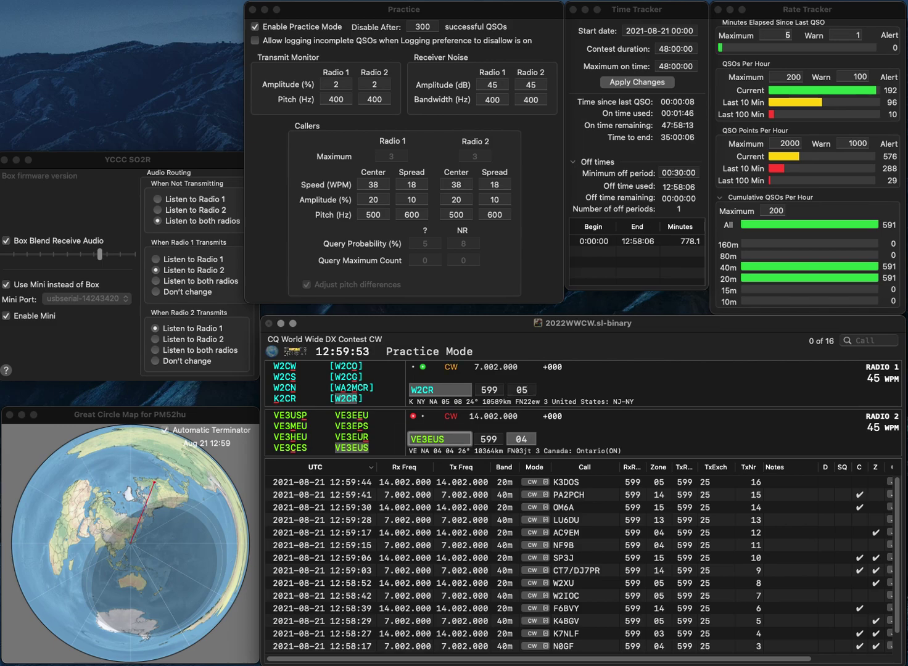
{"action": "key", "text": "space"}
{"action": "key", "text": "Return"}
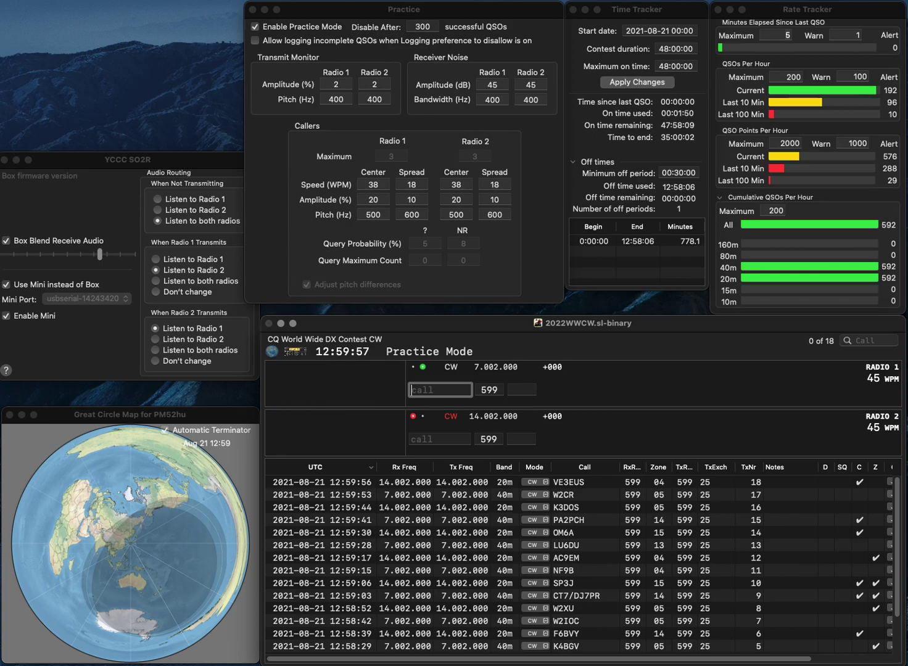
{"action": "type", "text": "2M"}
{"action": "key", "text": "Return"}
{"action": "type", "text": "PA0LUX"}
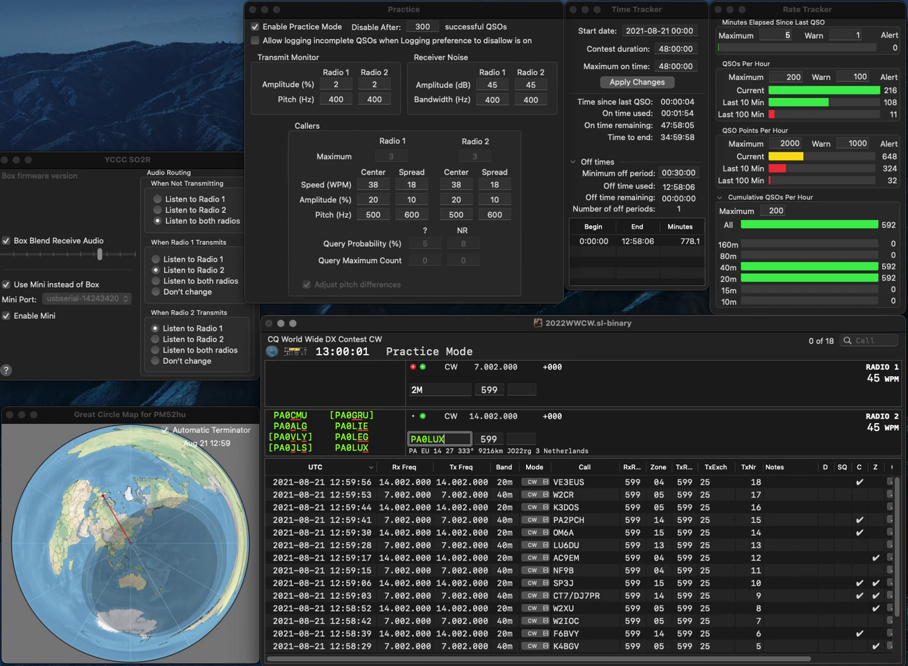
{"action": "key", "text": "Return"}
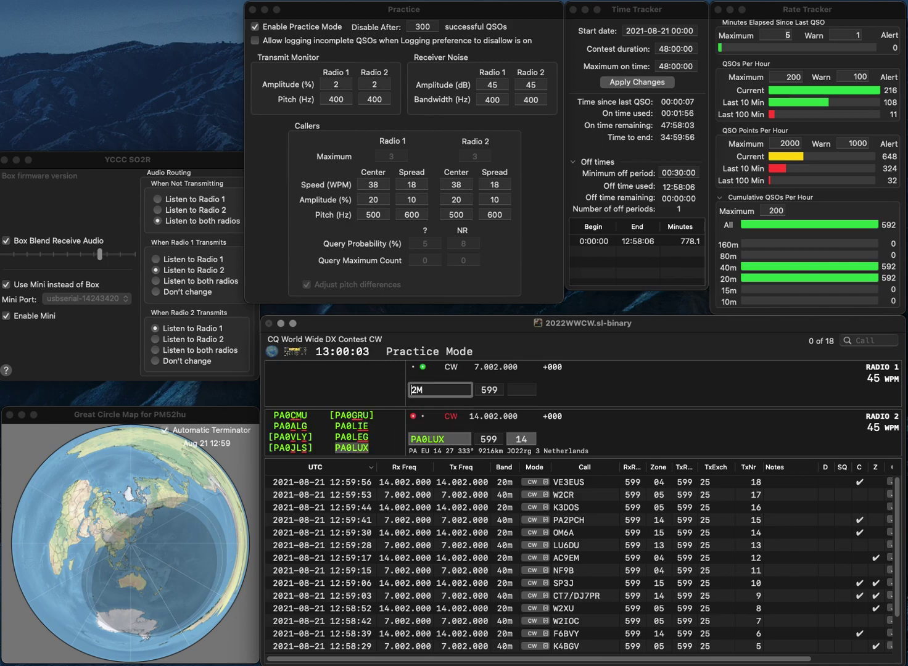
{"action": "type", "text": "RK"}
{"action": "key", "text": "Return"}
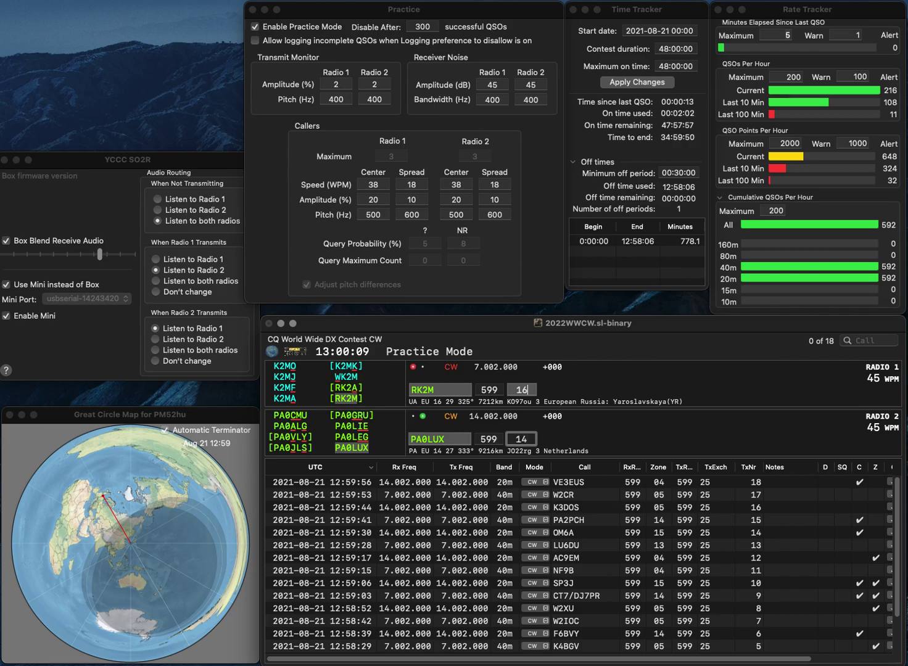
{"action": "key", "text": "Return"}
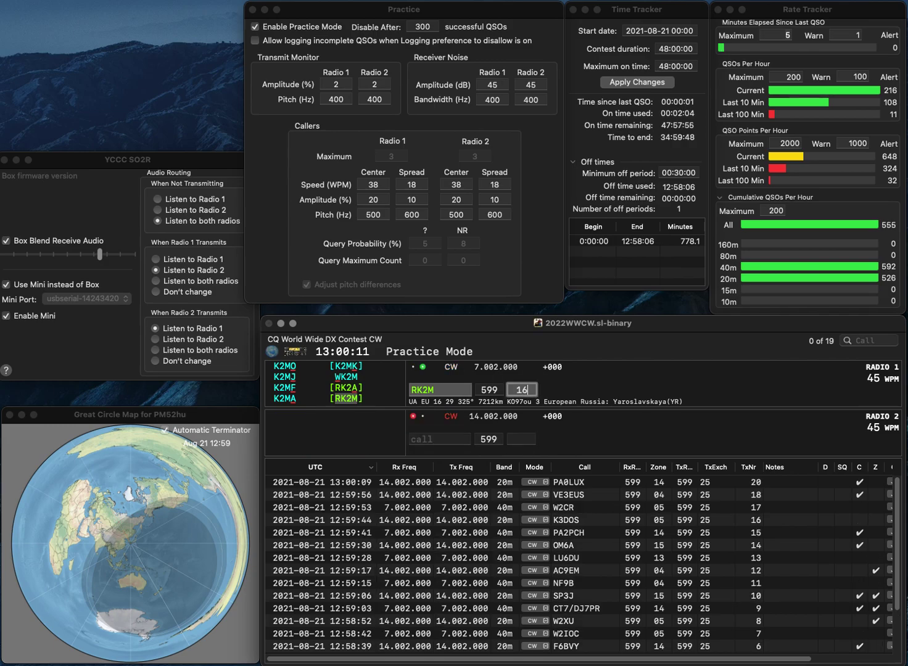
{"action": "key", "text": "Return"}
{"action": "type", "text": "N2CES"}
{"action": "key", "text": "Return"}
{"action": "type", "text": "KO4EYX"}
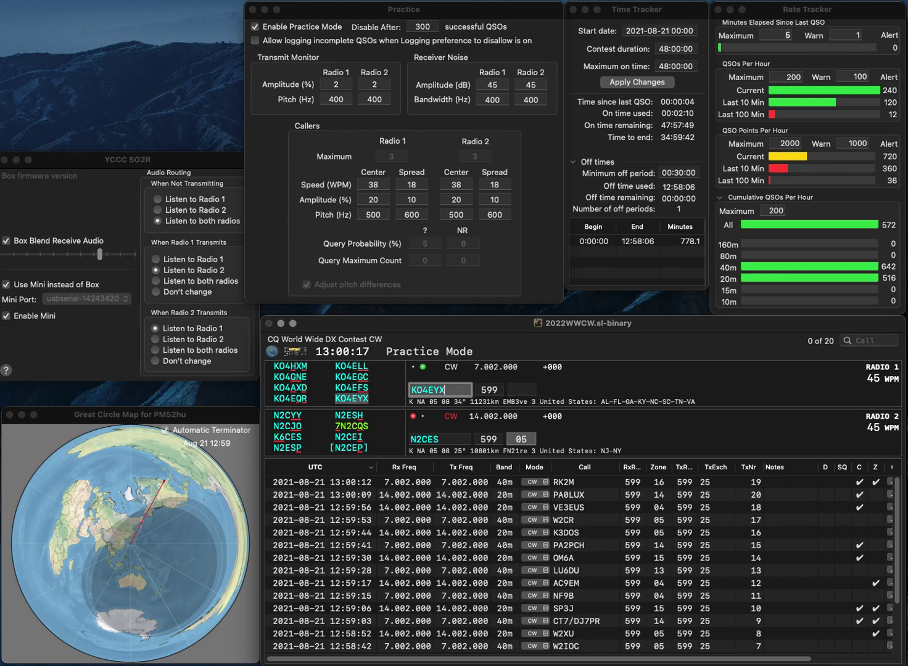
{"action": "key", "text": "Return"}
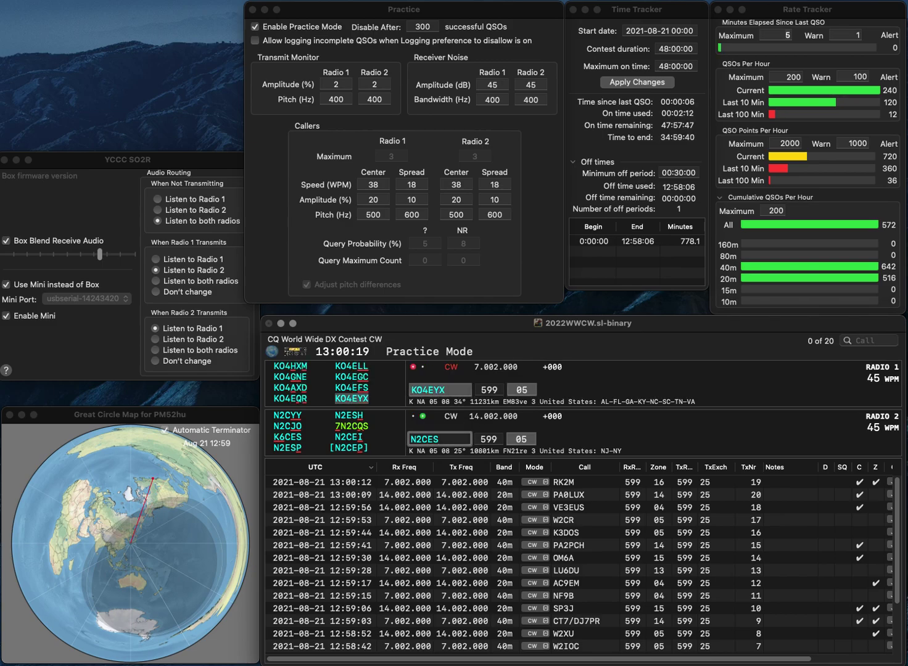
{"action": "key", "text": "BackSpace"}
{"action": "type", "text": "I"}
{"action": "key", "text": "Return"}
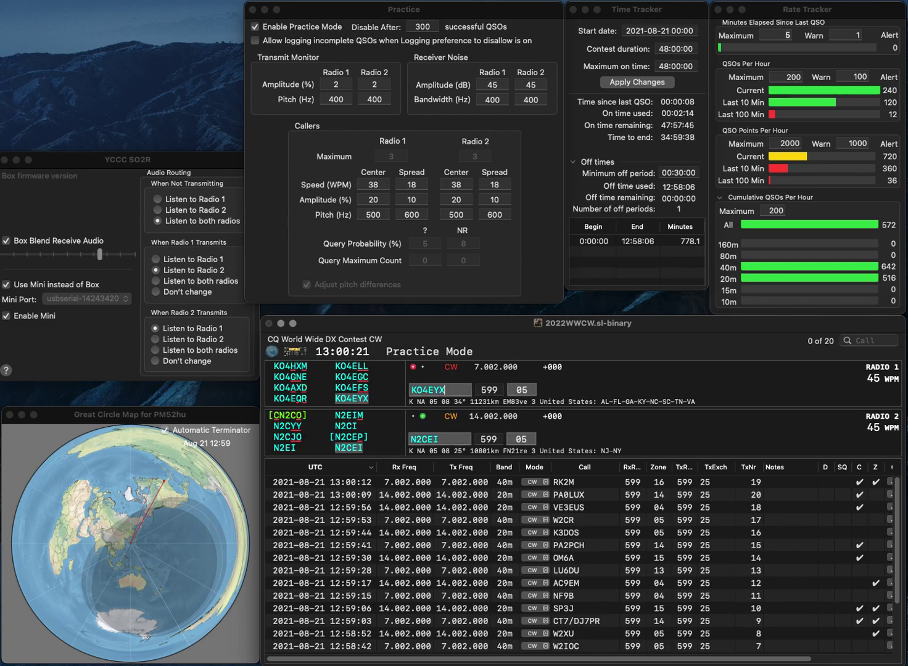
{"action": "key", "text": "Return"}
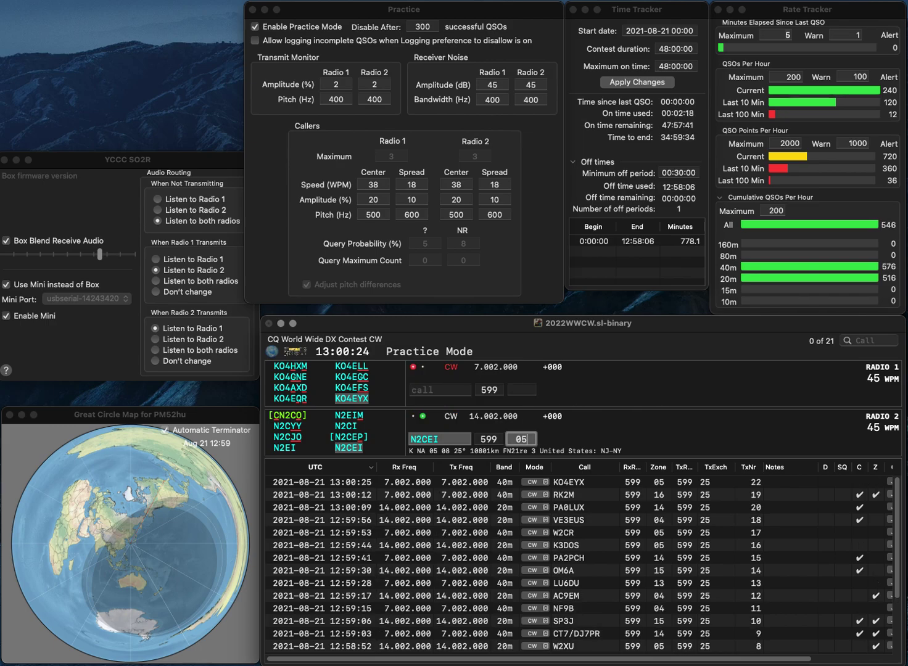
{"action": "key", "text": "Return"}
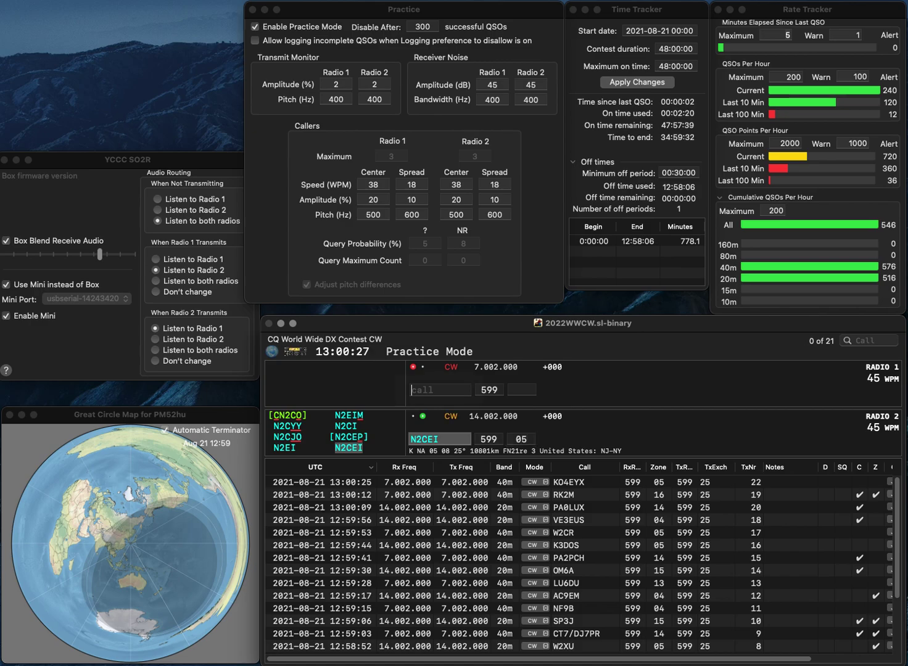
Work and log OI3V on Radio 1 and SP2GCE on Radio 2, both with zone 15
{"action": "type", "text": "OI3V"}
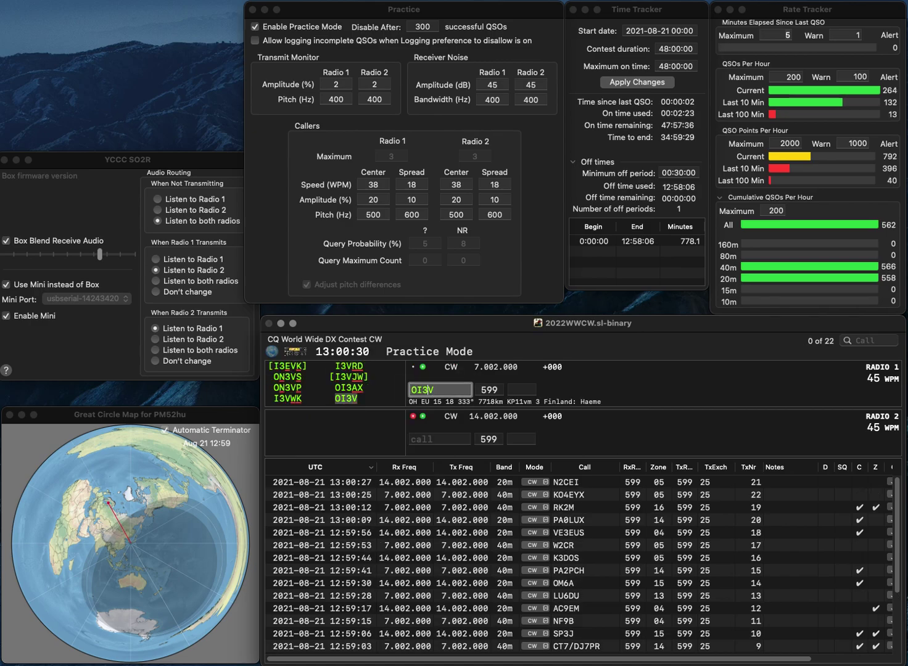
{"action": "key", "text": "Return"}
{"action": "type", "text": "SP2GCE"}
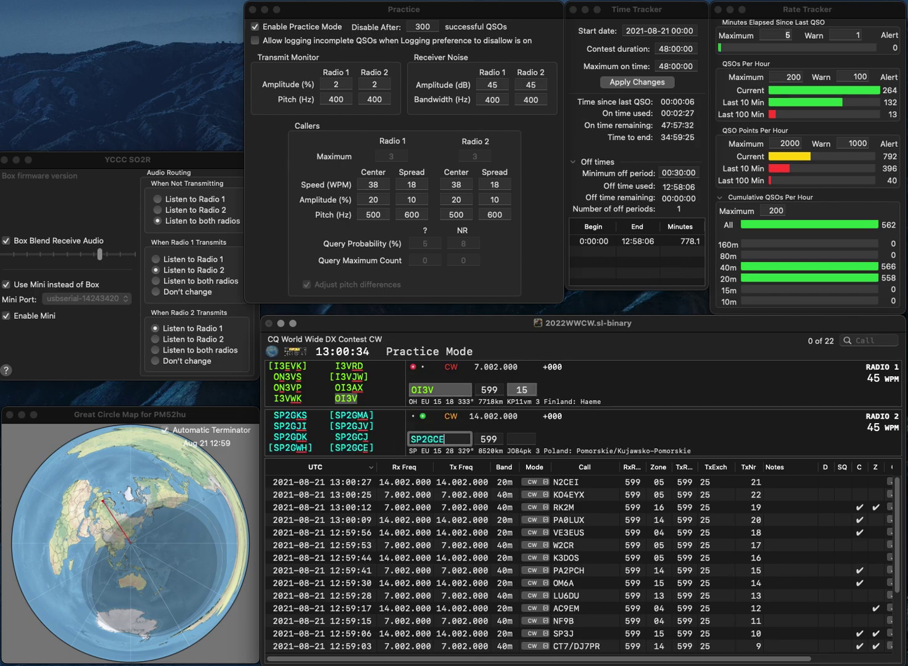
{"action": "key", "text": "Return"}
{"action": "key", "text": "space"}
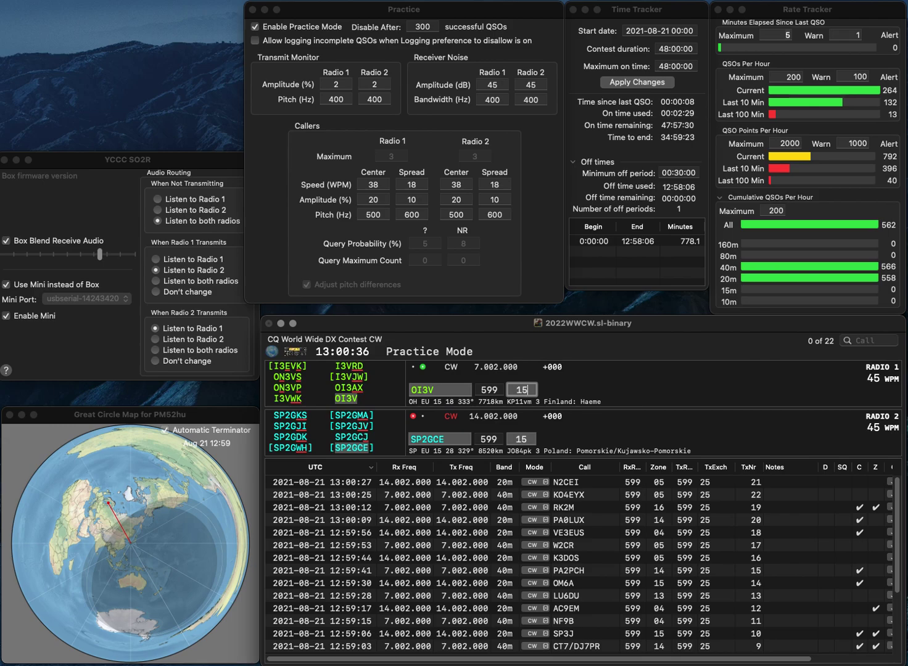
{"action": "key", "text": "Return"}
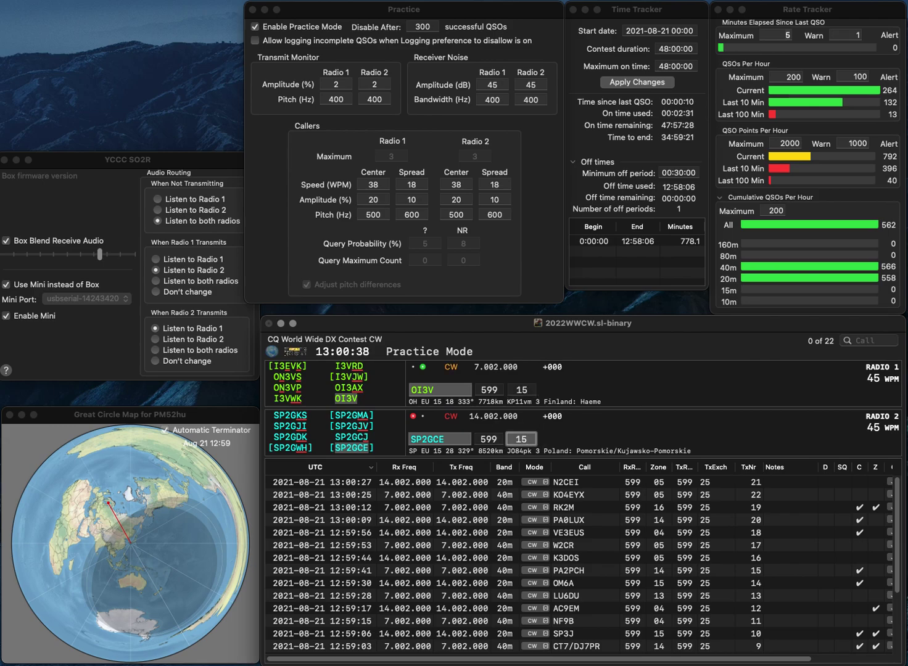
{"action": "key", "text": "Return"}
{"action": "type", "text": "DK"}
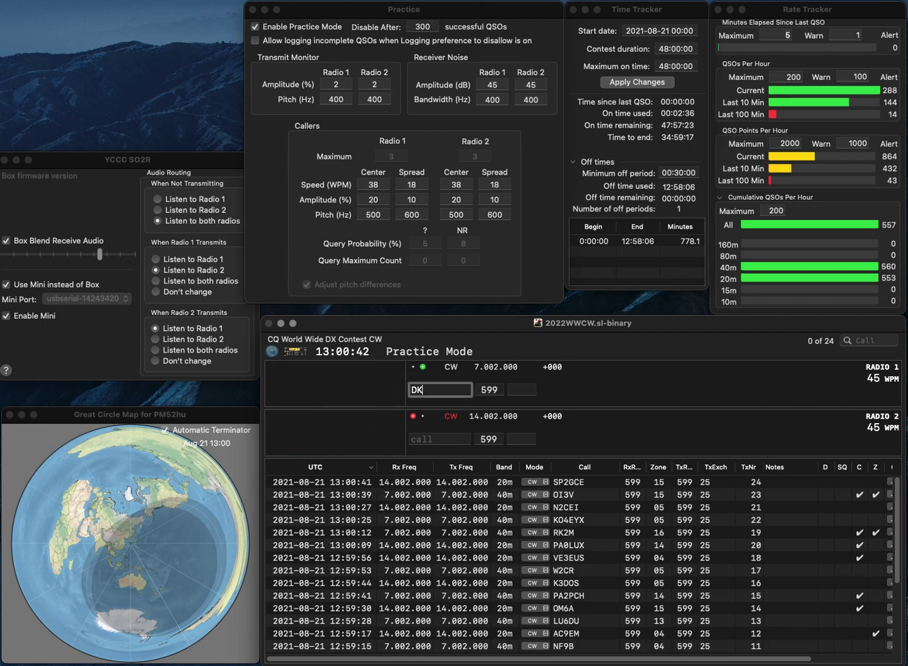
{"action": "type", "text": "8CB"}
{"action": "key", "text": "Return"}
{"action": "type", "text": "W4NSS"}
{"action": "key", "text": "BackSpace"}
{"action": "type", "text": "O"}
{"action": "key", "text": "BackSpace"}
{"action": "type", "text": "HO"}
{"action": "key", "text": "Return"}
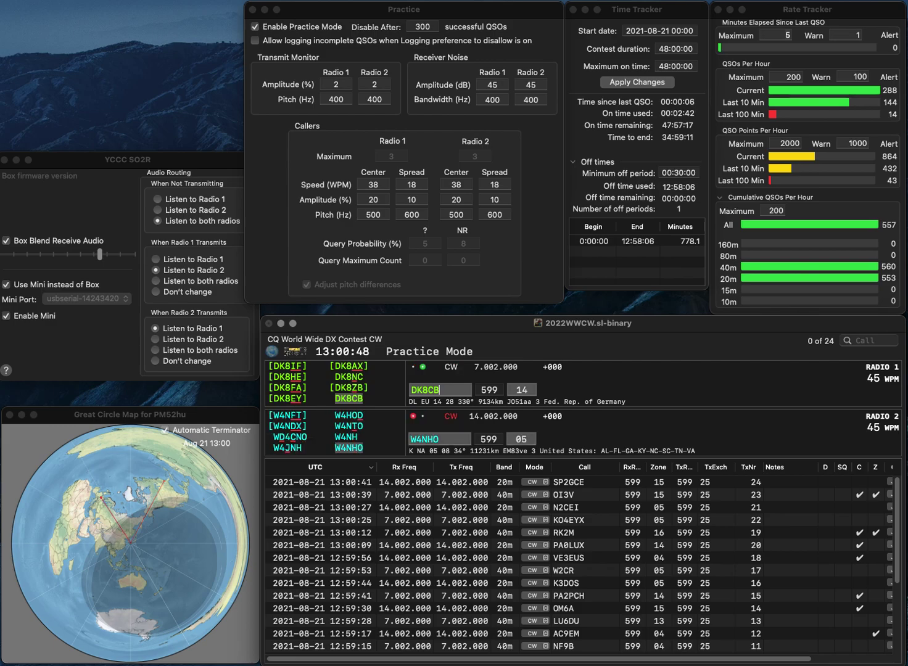
{"action": "key", "text": "Down"}
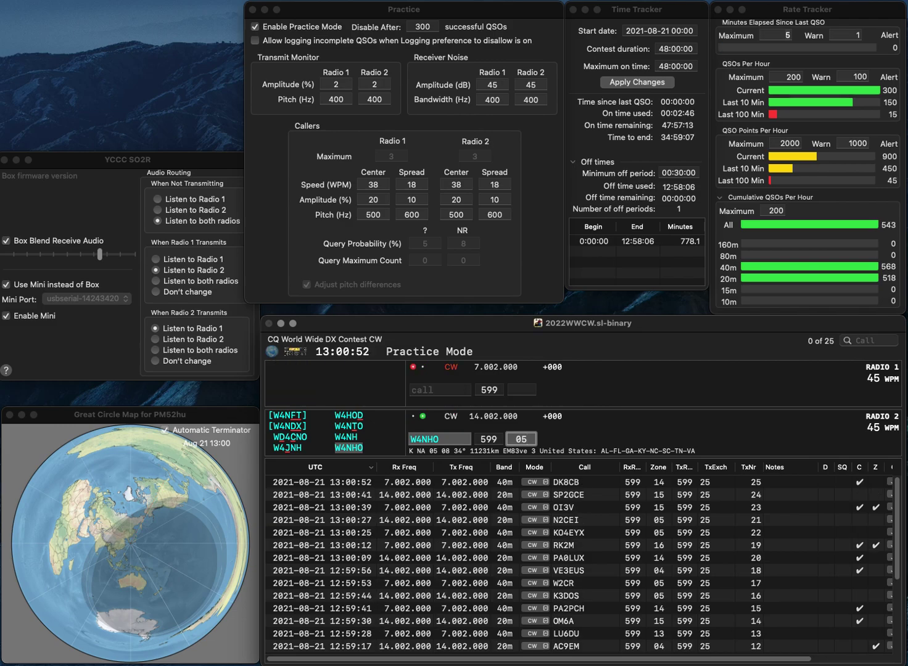
{"action": "key", "text": "Return"}
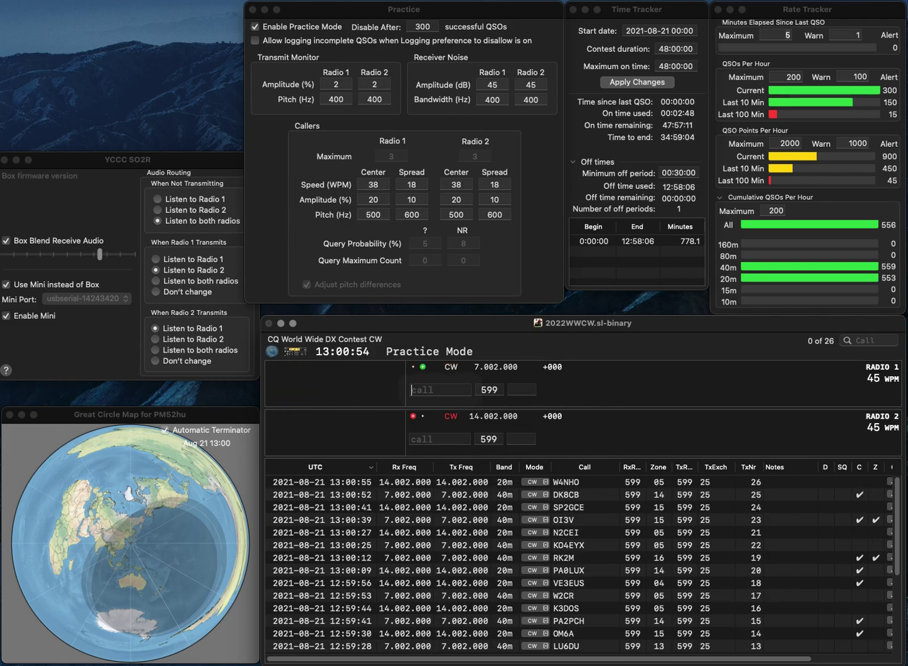
{"action": "type", "text": "WW5G"}
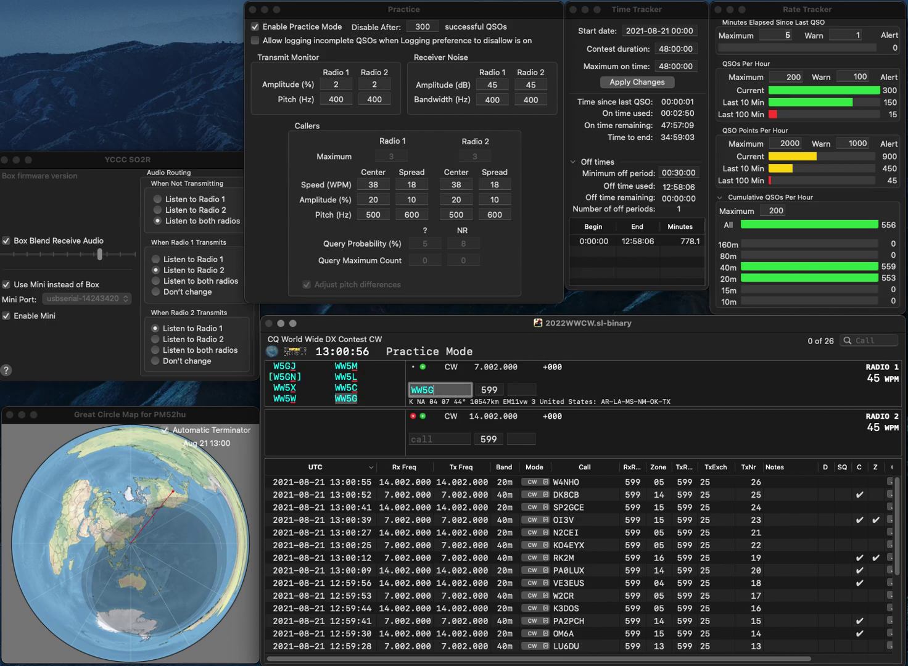
{"action": "key", "text": "Return"}
{"action": "type", "text": "IK2"}
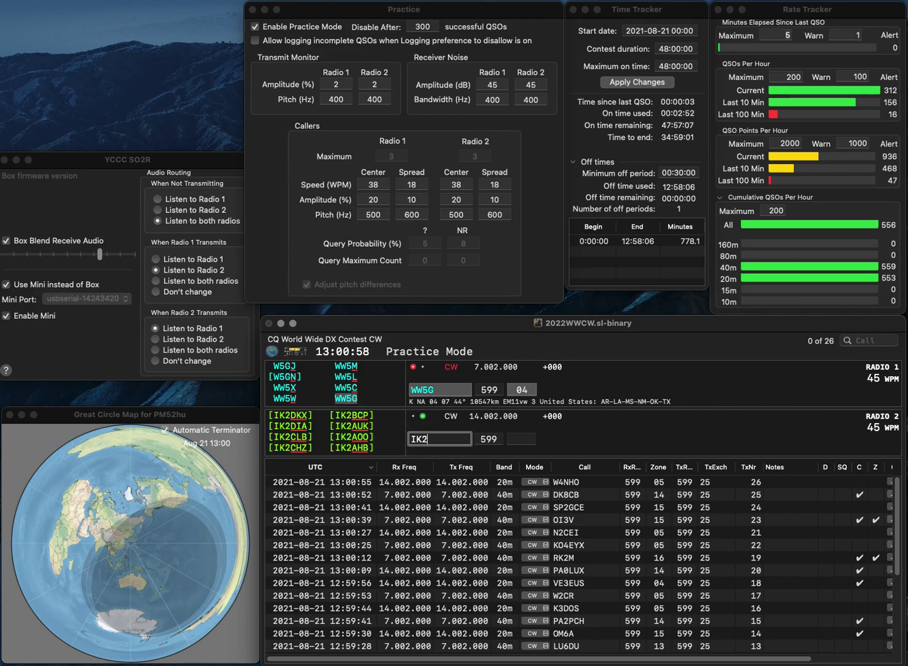
{"action": "type", "text": "UCK"}
{"action": "key", "text": "Return"}
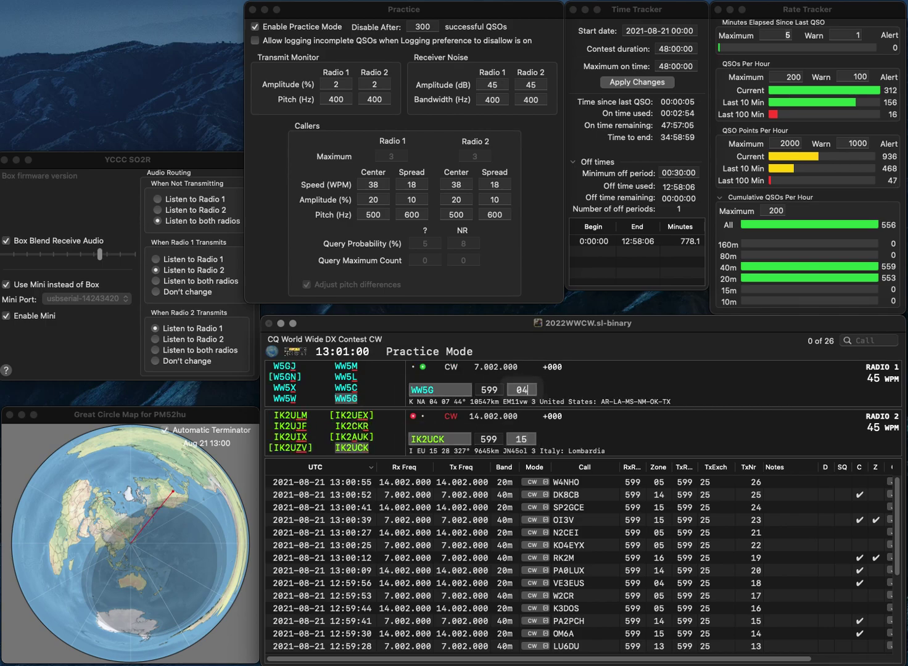
{"action": "key", "text": "Return"}
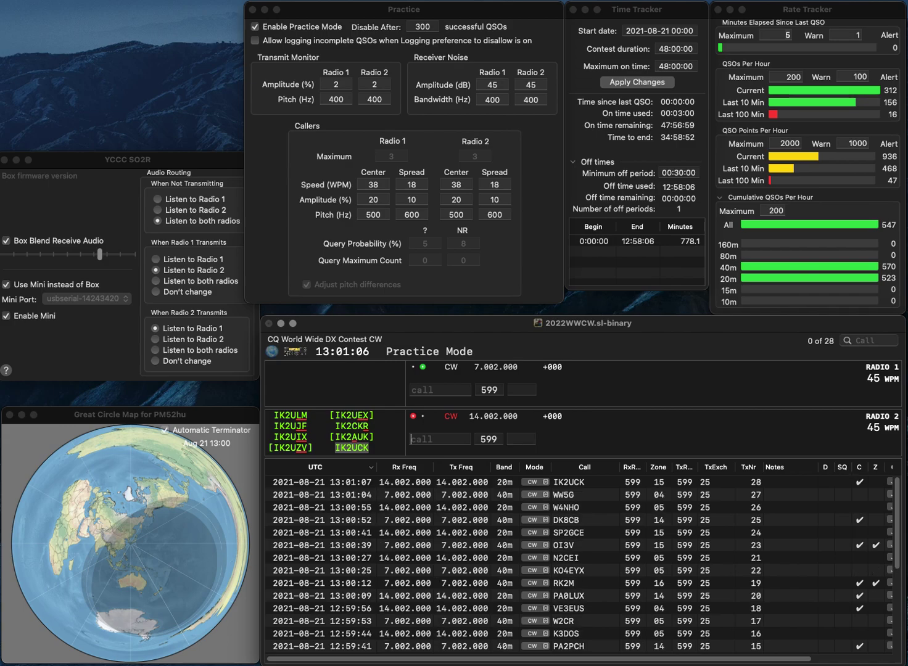
Work and log KG7WFQ with zone 03 on Radio 1 and HA0LW with zone 15 on Radio 2
{"action": "type", "text": "KG7"}
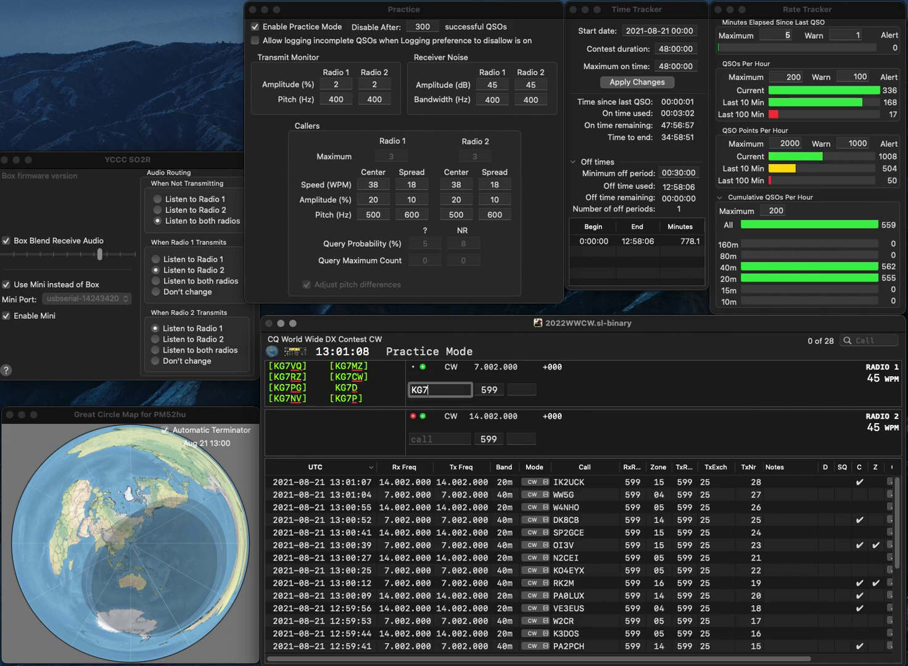
{"action": "type", "text": "WFQ"}
{"action": "key", "text": "Return"}
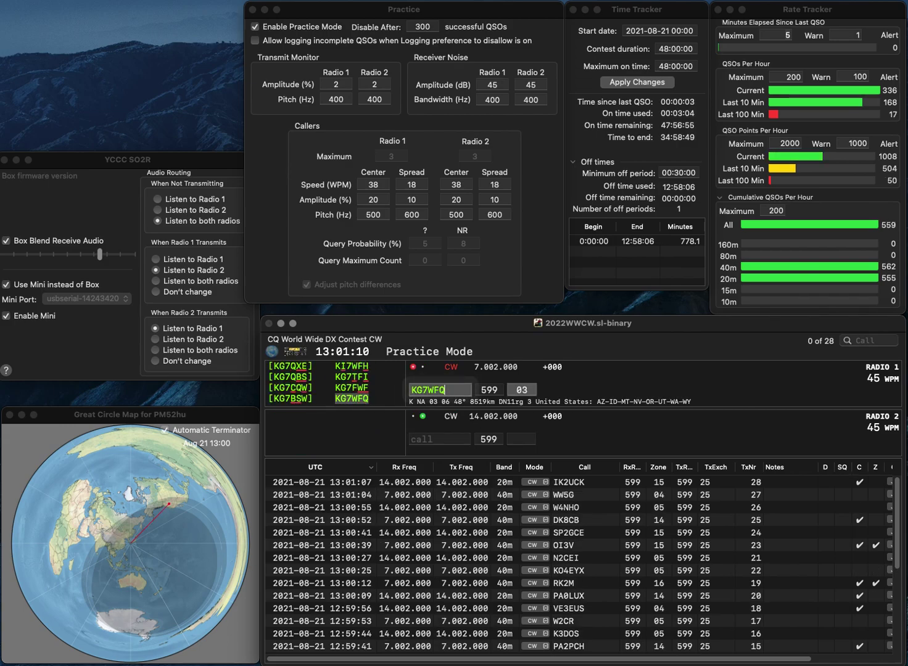
{"action": "type", "text": "HA"}
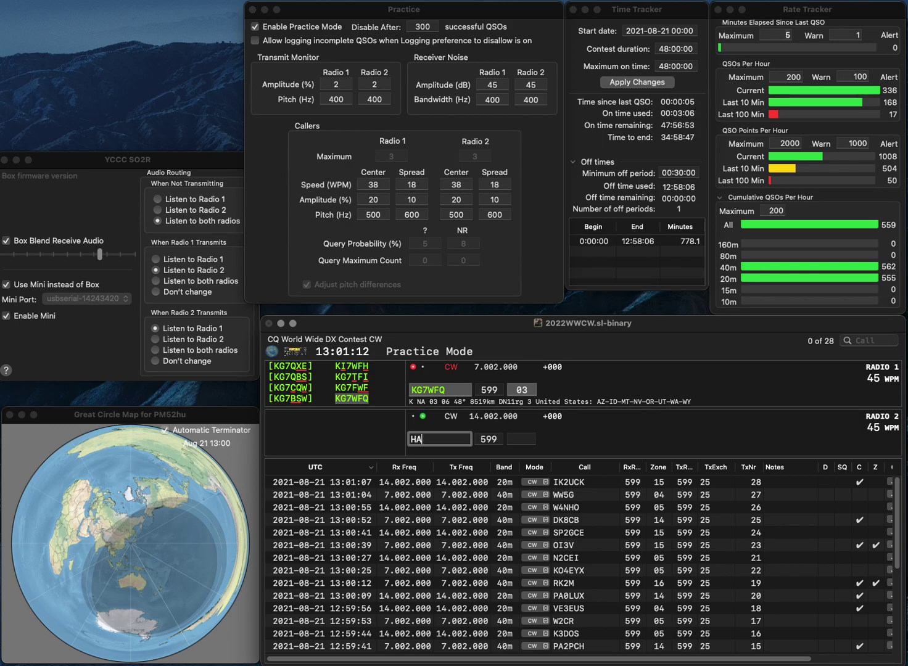
{"action": "type", "text": "0LW"}
{"action": "key", "text": "Return"}
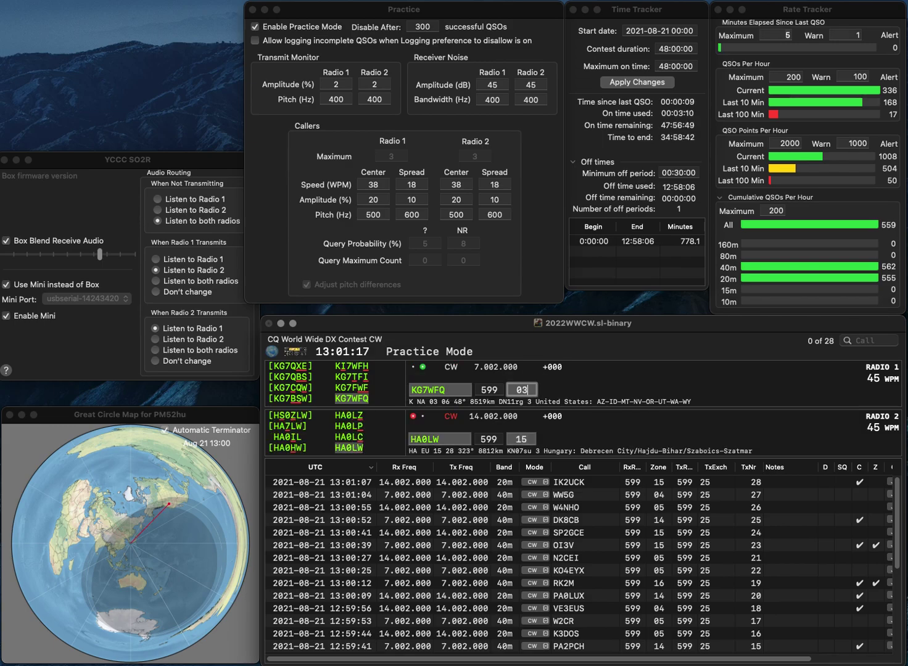
{"action": "key", "text": "Return"}
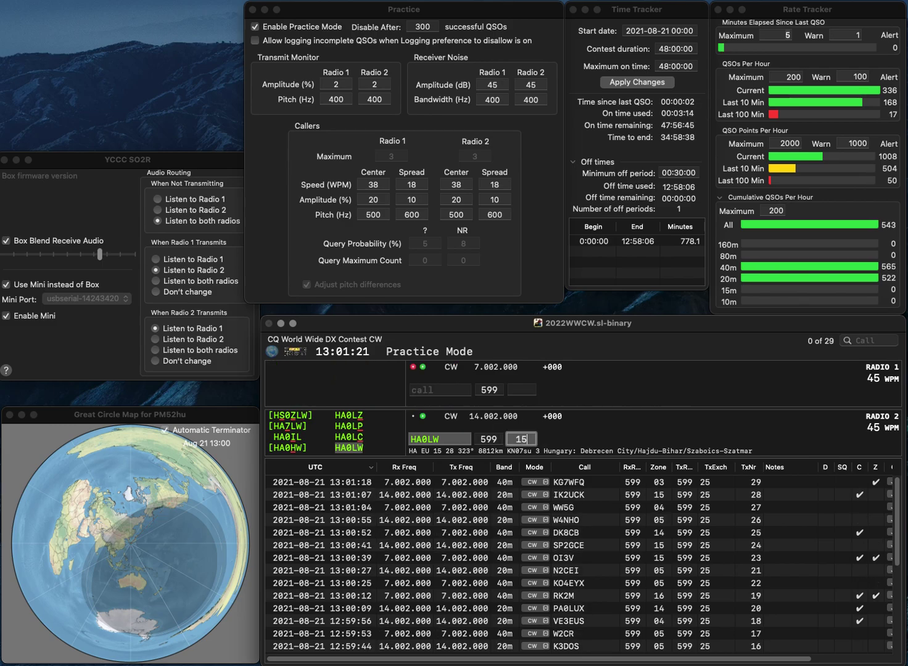
{"action": "key", "text": "Return"}
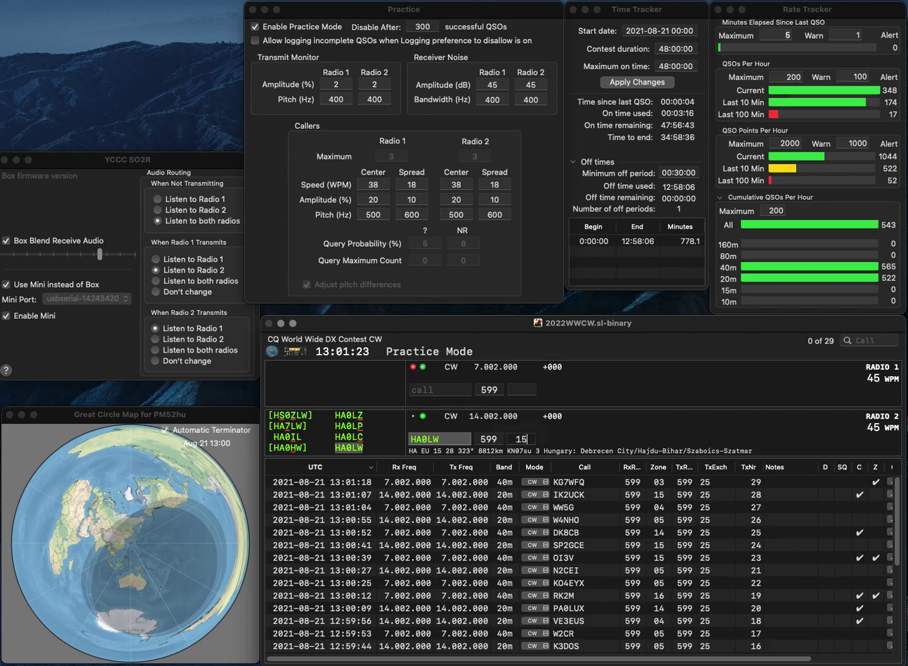
{"action": "type", "text": "JA"}
{"action": "type", "text": "2KPW"}
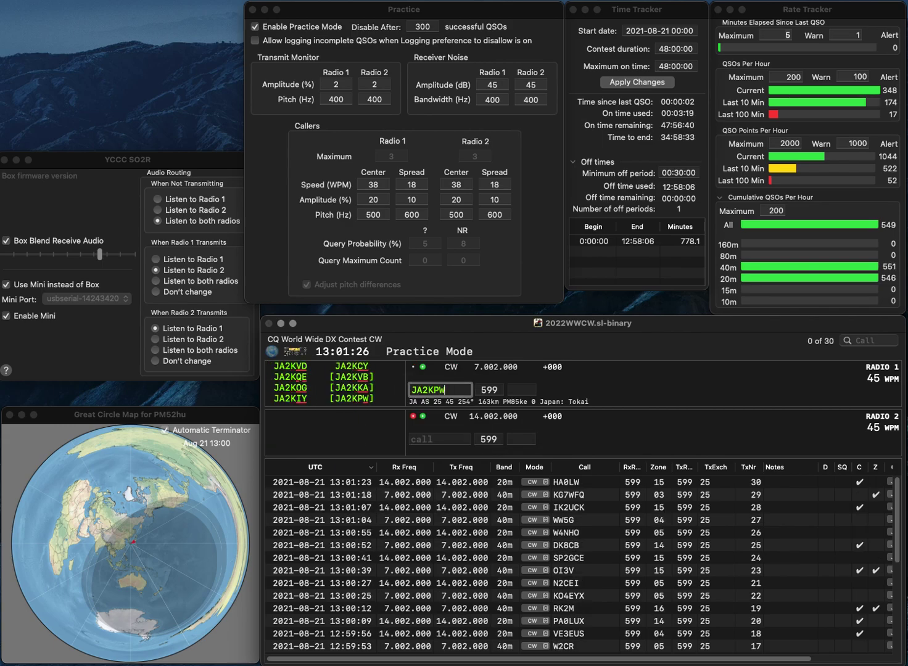
{"action": "key", "text": "Return"}
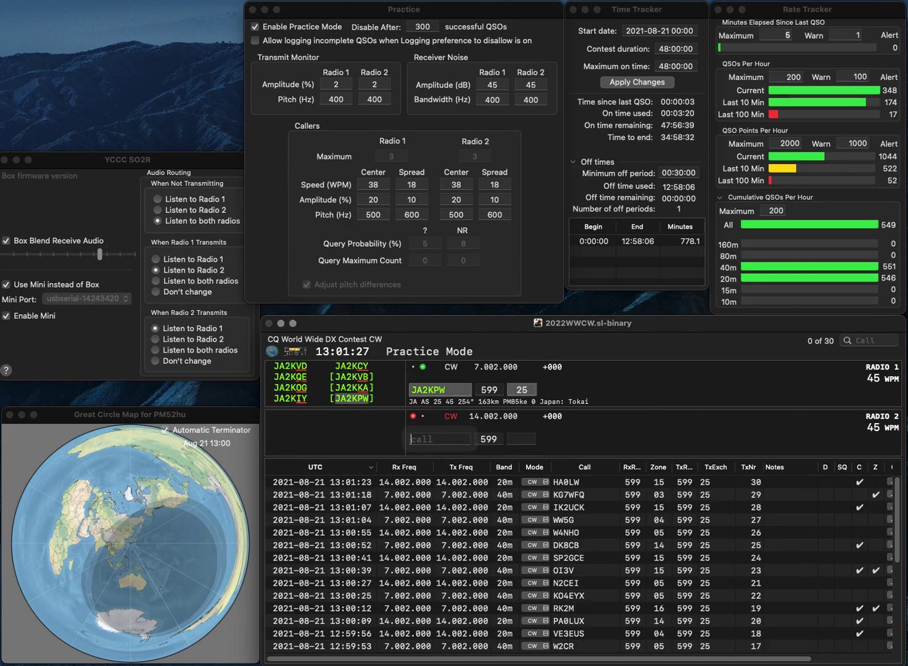
{"action": "type", "text": "JA"}
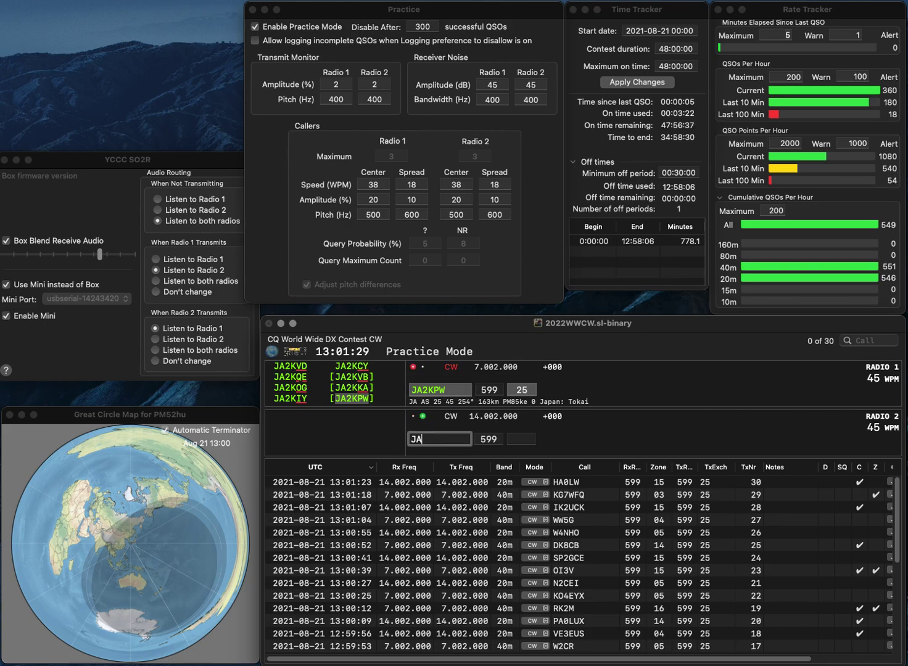
{"action": "type", "text": "6EML"}
{"action": "key", "text": "Left"}
{"action": "key", "text": "Left"}
{"action": "key", "text": "Left"}
{"action": "type", "text": "6"}
{"action": "key", "text": "Return"}
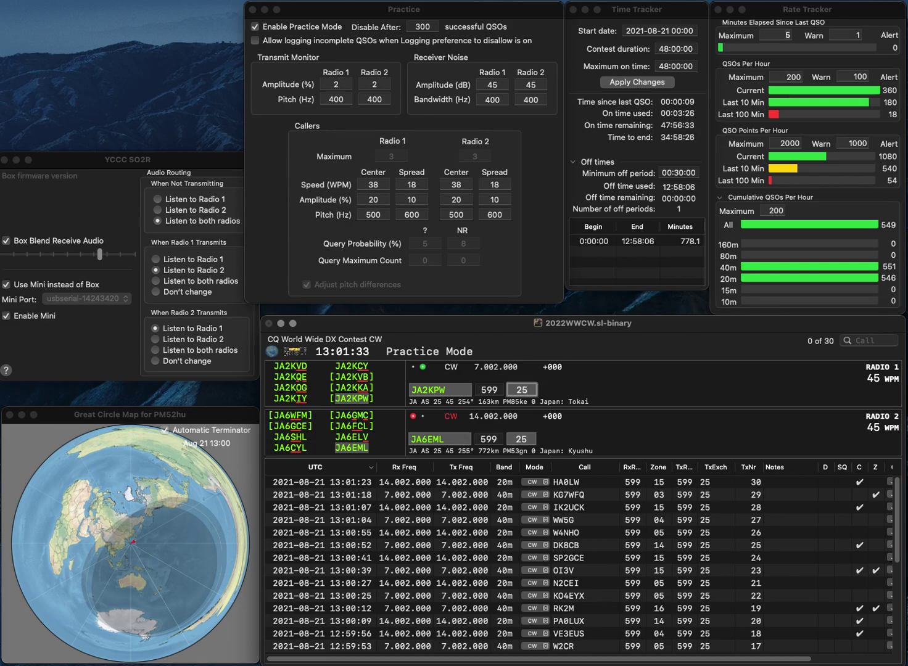
{"action": "key", "text": "Return"}
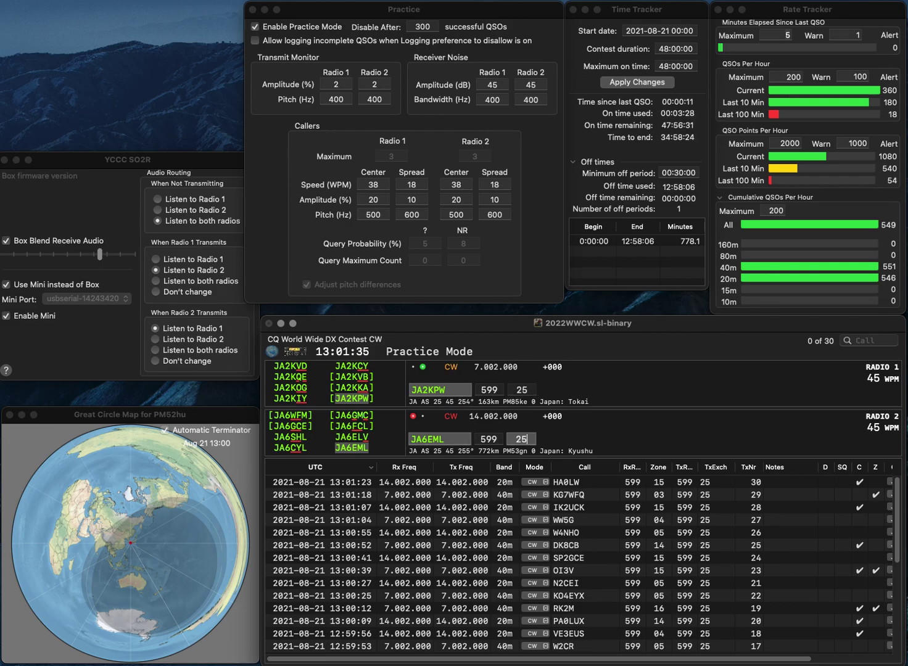
{"action": "key", "text": "Return"}
Enter the Radio 1 caller, correct its call to F6SHR, and send it the exchange with zone 14 filled in
{"action": "type", "text": "F6SSR"}
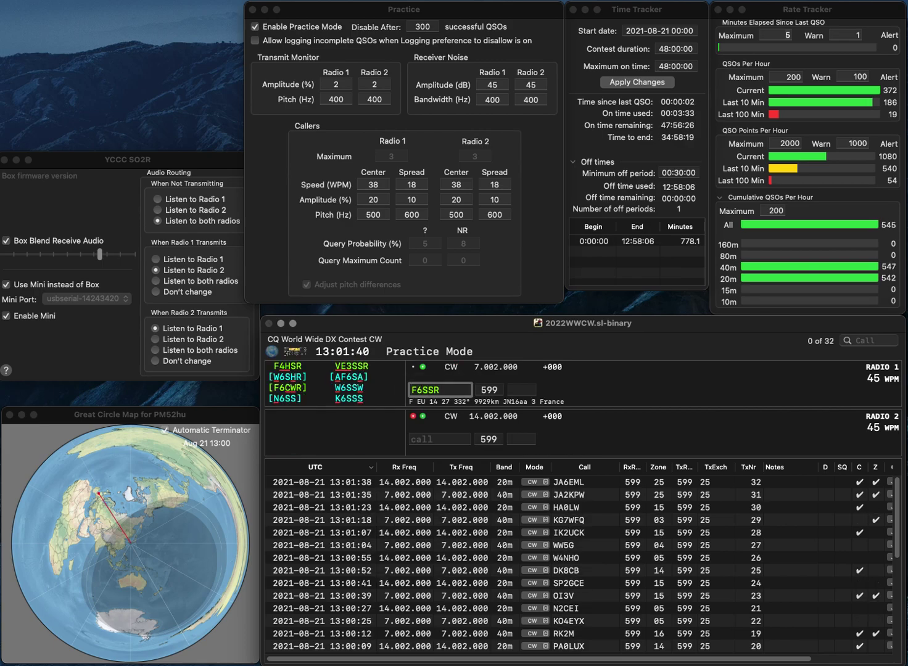
{"action": "type", "text": "H"}
{"action": "key", "text": "Return"}
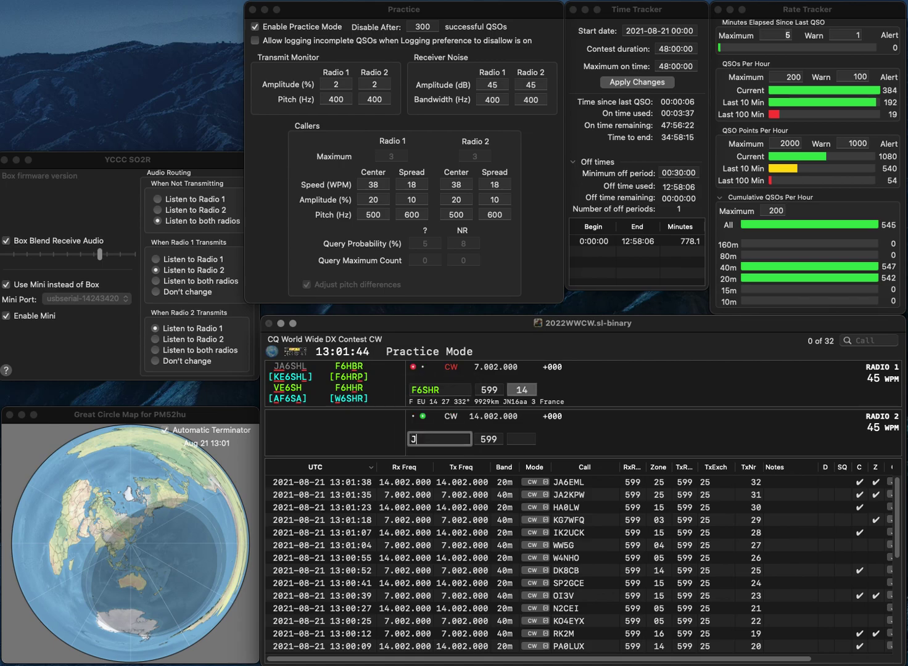
Enter the partial call GUW for the Radio 2 caller and transmit it to prompt a repeat
{"action": "type", "text": "JGUW"}
{"action": "key", "text": "Left"}
{"action": "key", "text": "Left"}
{"action": "key", "text": "Left"}
{"action": "key", "text": "BackSpace"}
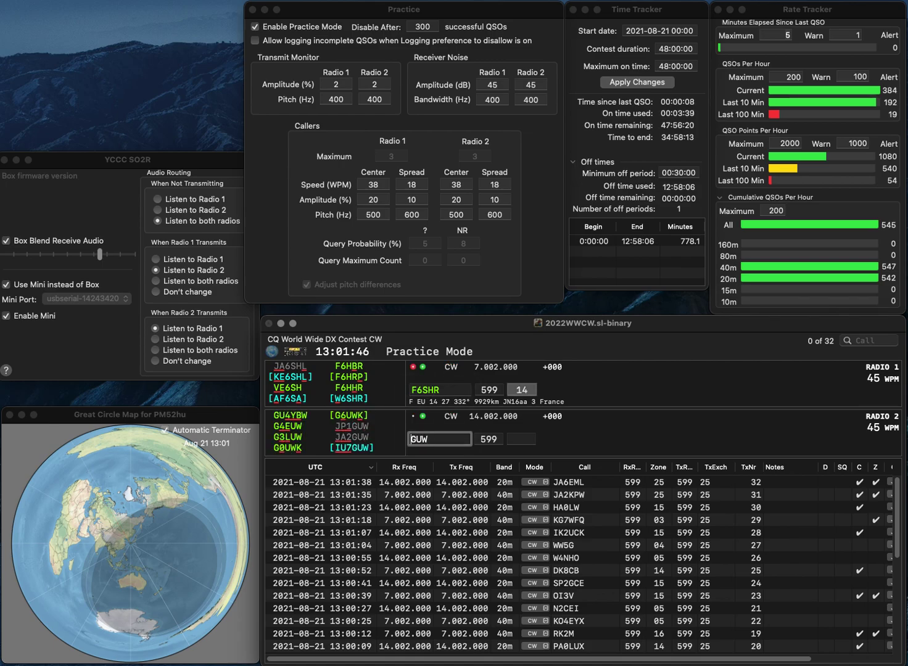
{"action": "key", "text": "Return"}
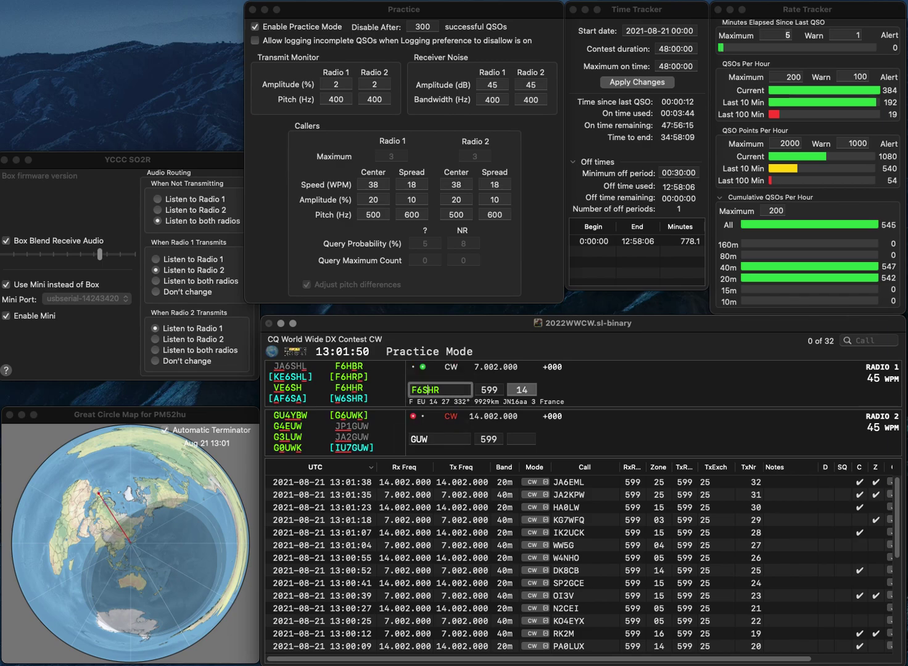
{"action": "key", "text": "BackSpace"}
{"action": "type", "text": "H"}
{"action": "key", "text": "Return"}
{"action": "type", "text": "JP1"}
{"action": "key", "text": "Return"}
{"action": "key", "text": "Tab"}
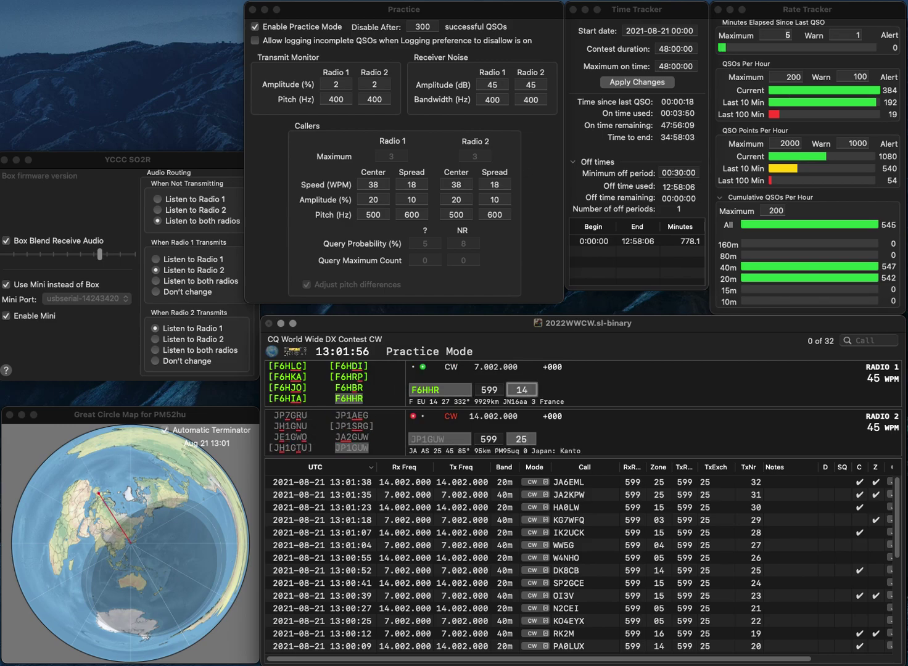
{"action": "key", "text": "Return"}
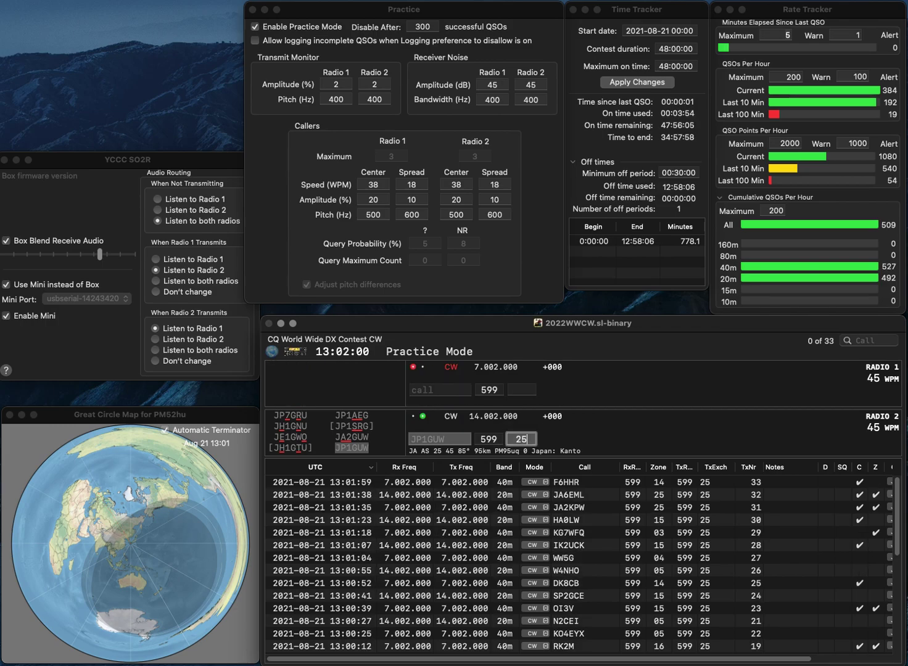
{"action": "key", "text": "Return"}
{"action": "type", "text": "K0SM"}
{"action": "key", "text": "Return"}
{"action": "type", "text": "IU1HJT"}
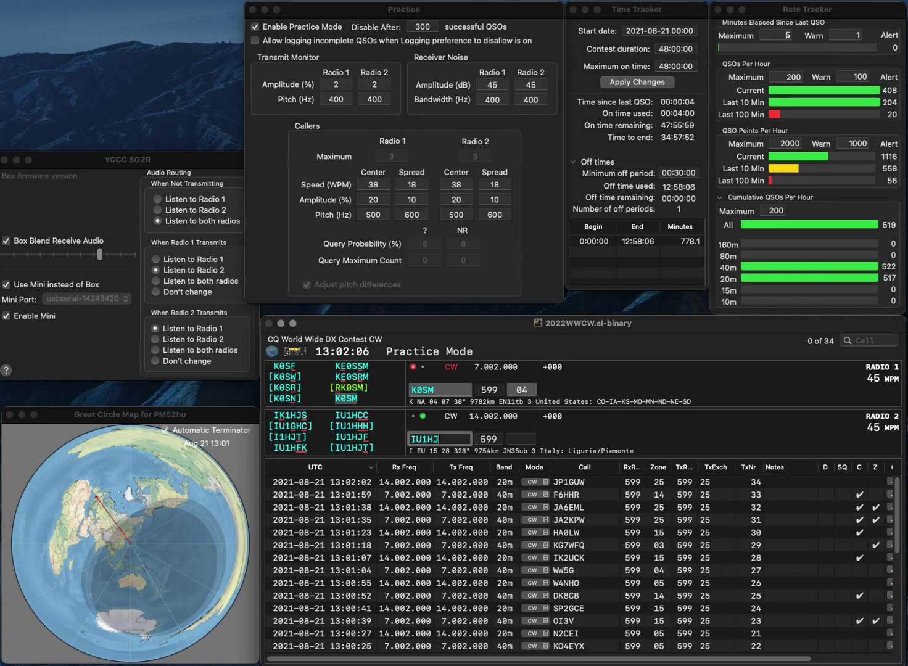
{"action": "key", "text": "Return"}
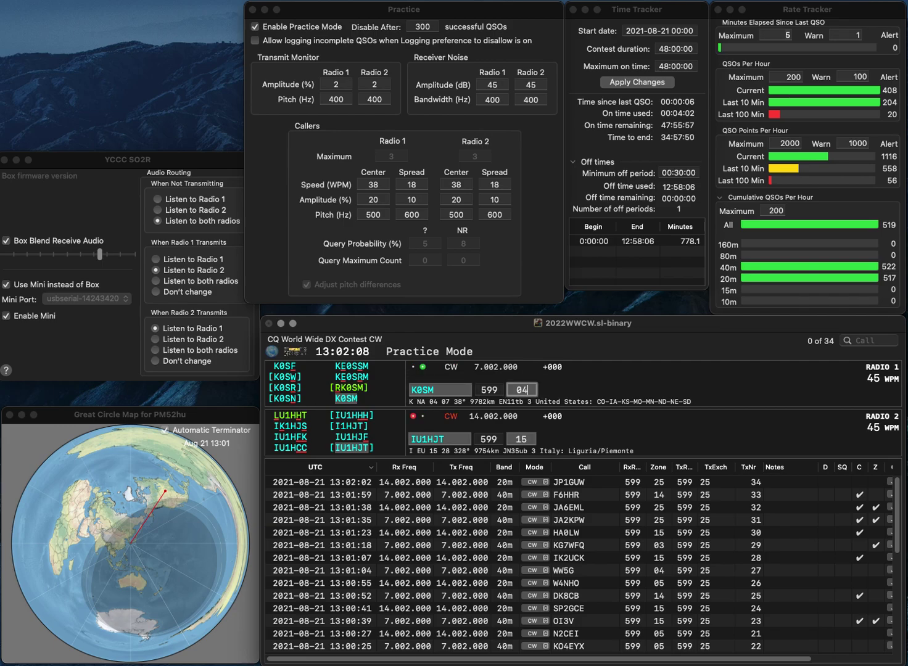
{"action": "key", "text": "Return"}
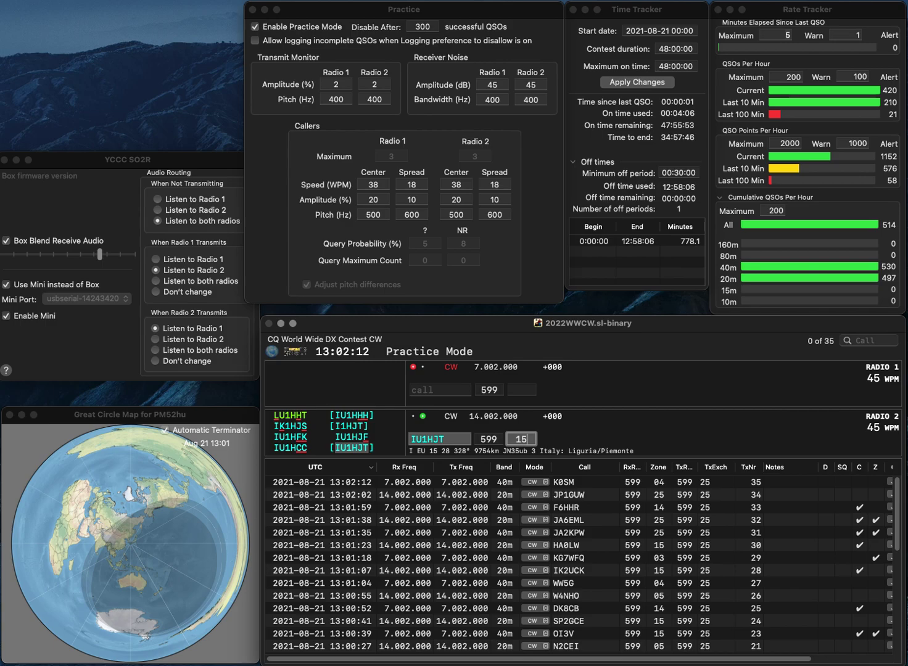
{"action": "key", "text": "Return"}
{"action": "type", "text": "CB3"}
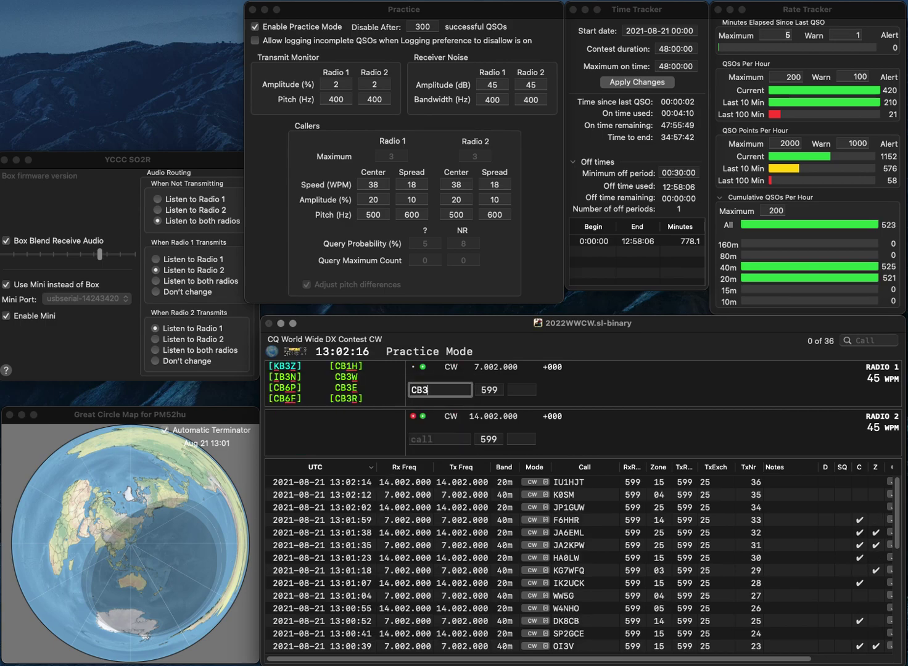
{"action": "type", "text": "T"}
{"action": "key", "text": "Return"}
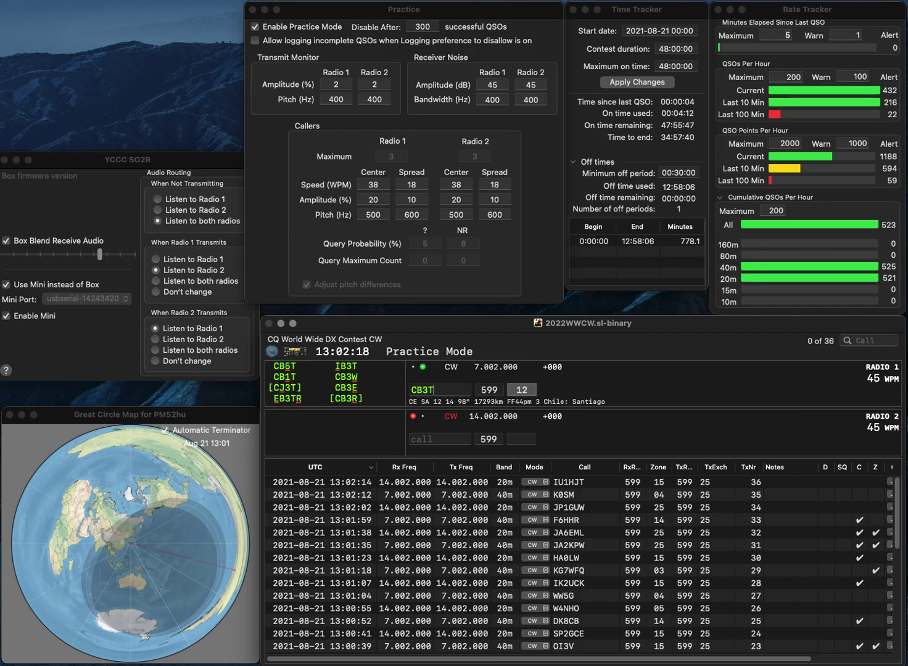
{"action": "type", "text": "EA"}
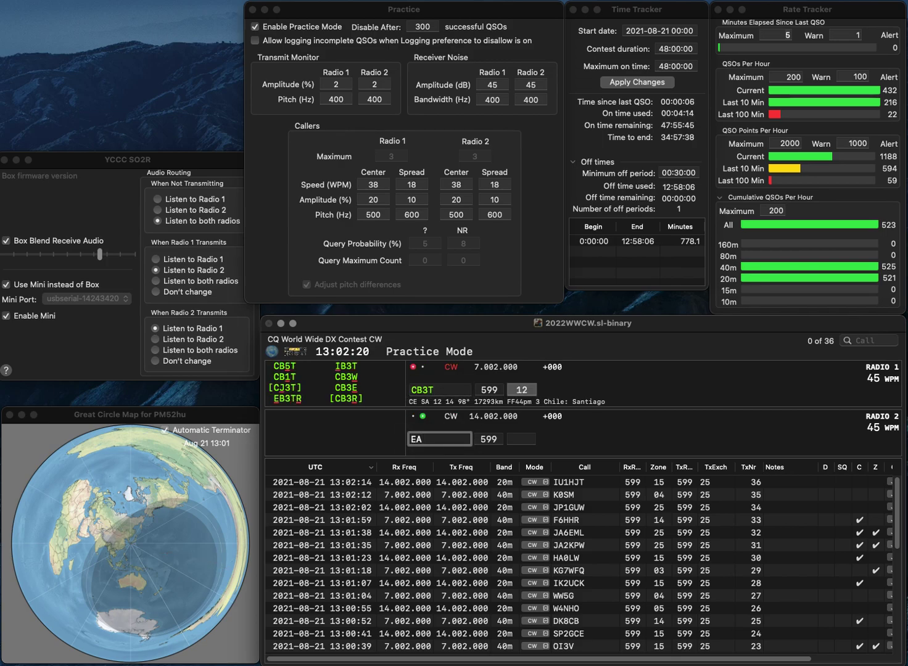
{"action": "type", "text": "2CP"}
{"action": "key", "text": "Return"}
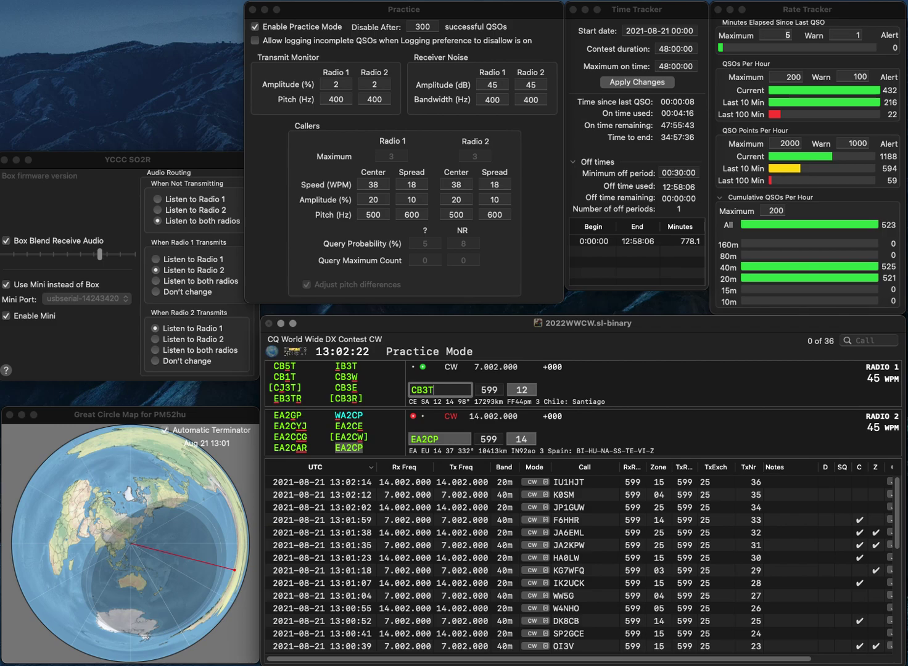
{"action": "key", "text": "Left"}
{"action": "key", "text": "BackSpace"}
{"action": "type", "text": "4A"}
{"action": "key", "text": "Delete"}
{"action": "key", "text": "Return"}
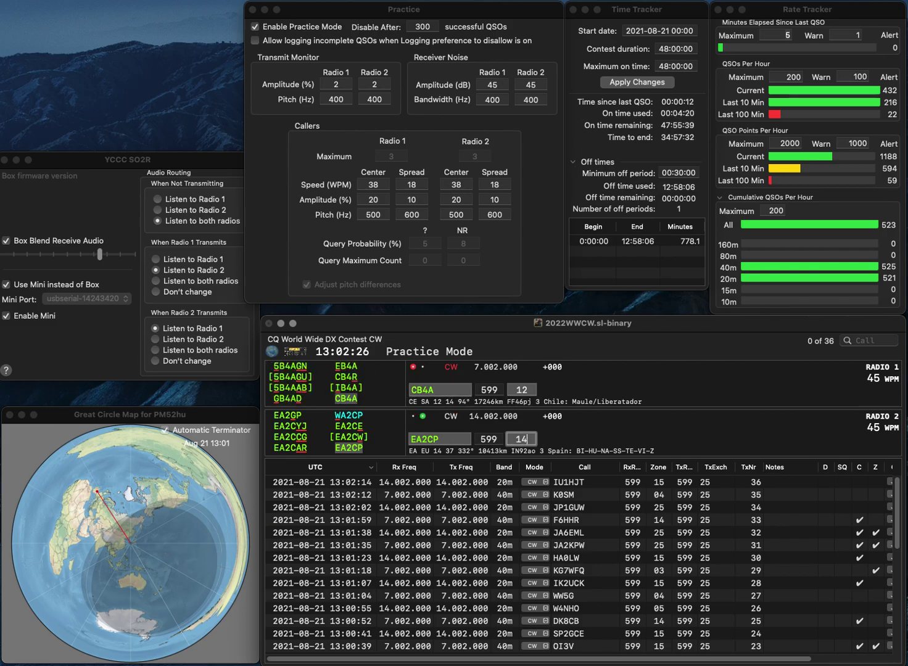
{"action": "key", "text": "Return"}
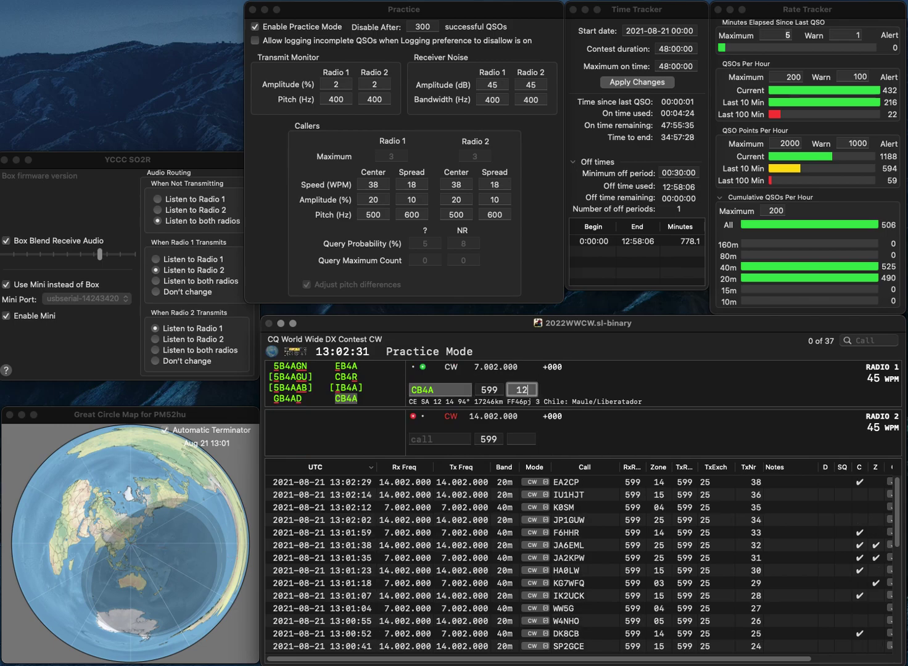
{"action": "key", "text": "Return"}
{"action": "type", "text": "KS0MO"}
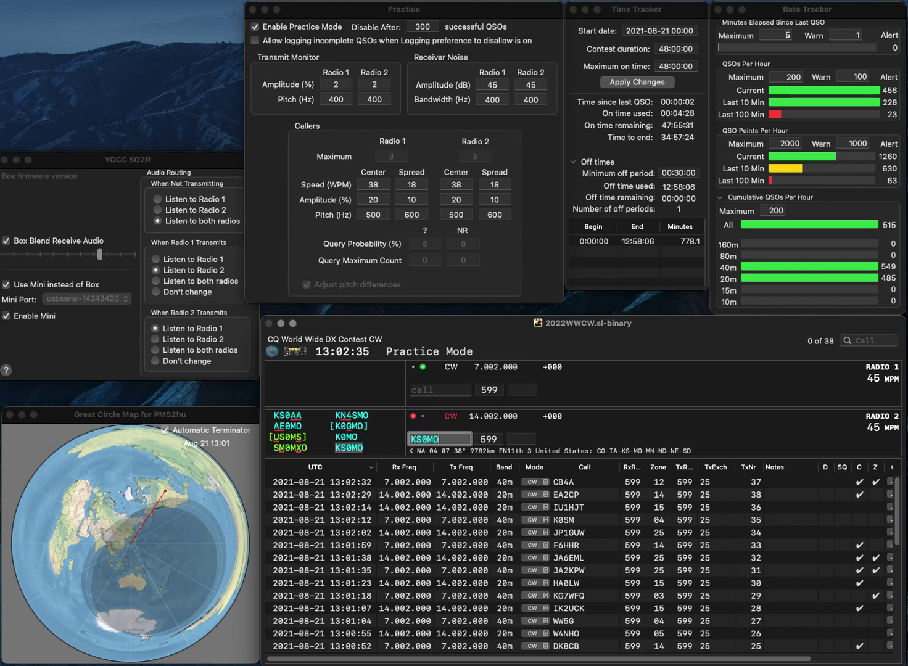
{"action": "key", "text": "Return"}
{"action": "type", "text": "LX1KW"}
{"action": "key", "text": "Return"}
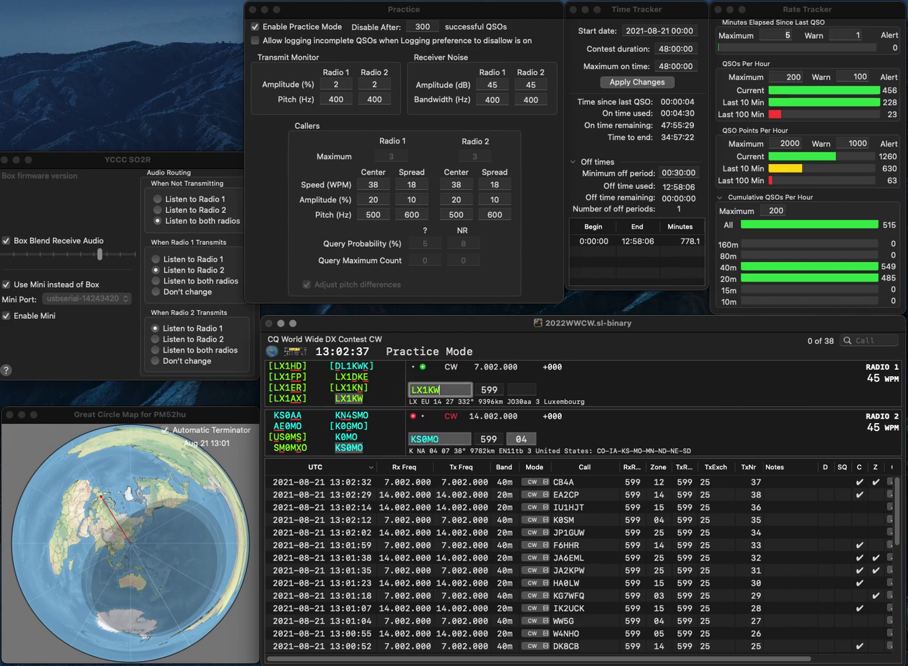
{"action": "key", "text": "Return"}
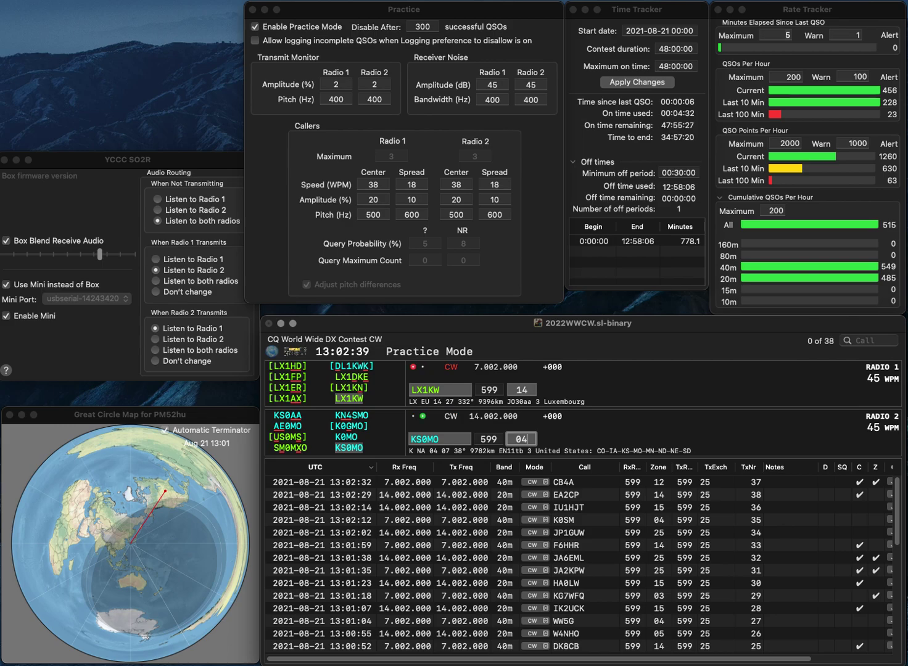
{"action": "key", "text": "Return"}
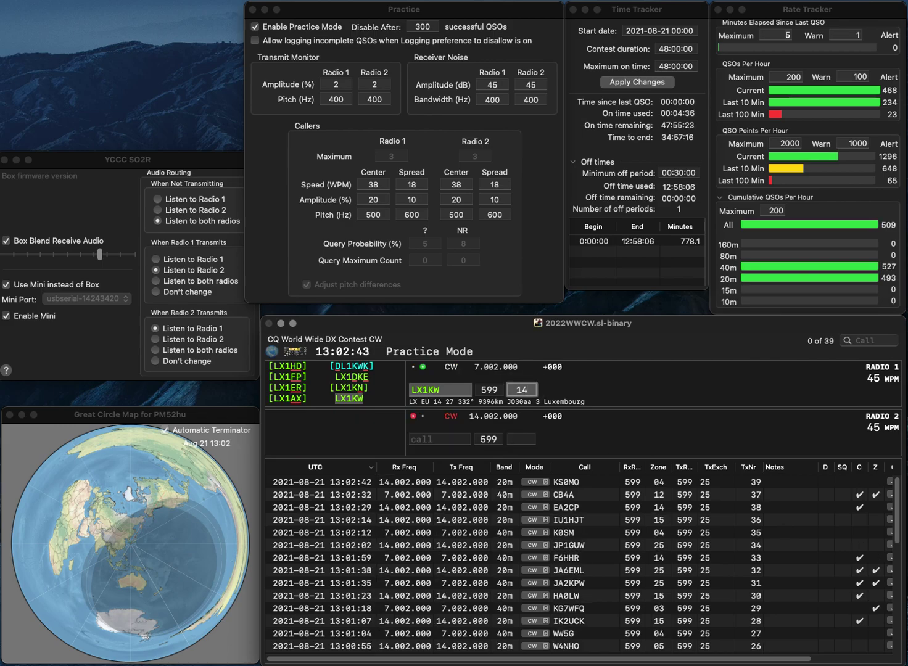
{"action": "key", "text": "Return"}
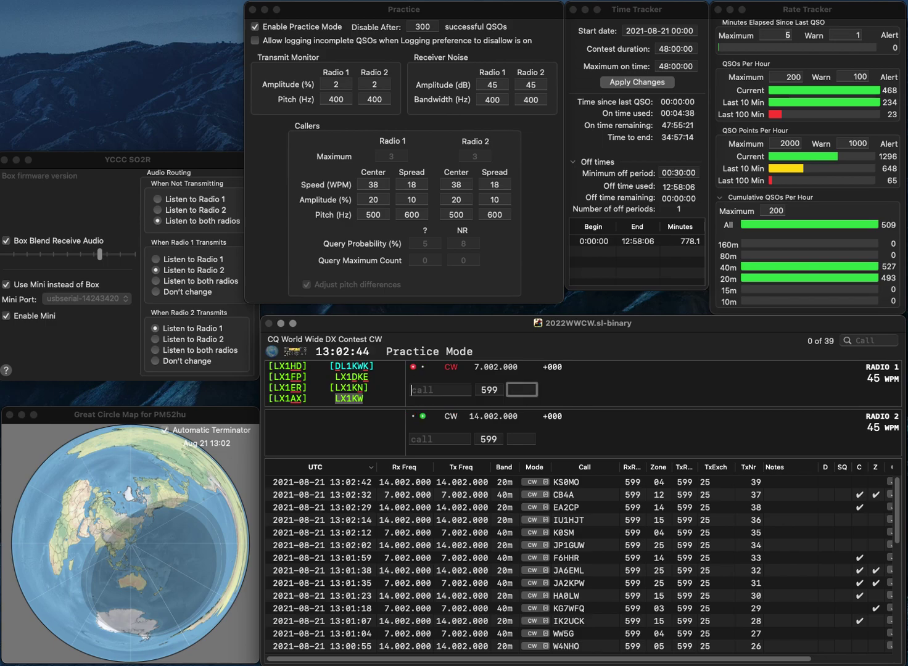
{"action": "type", "text": "AD4OS"}
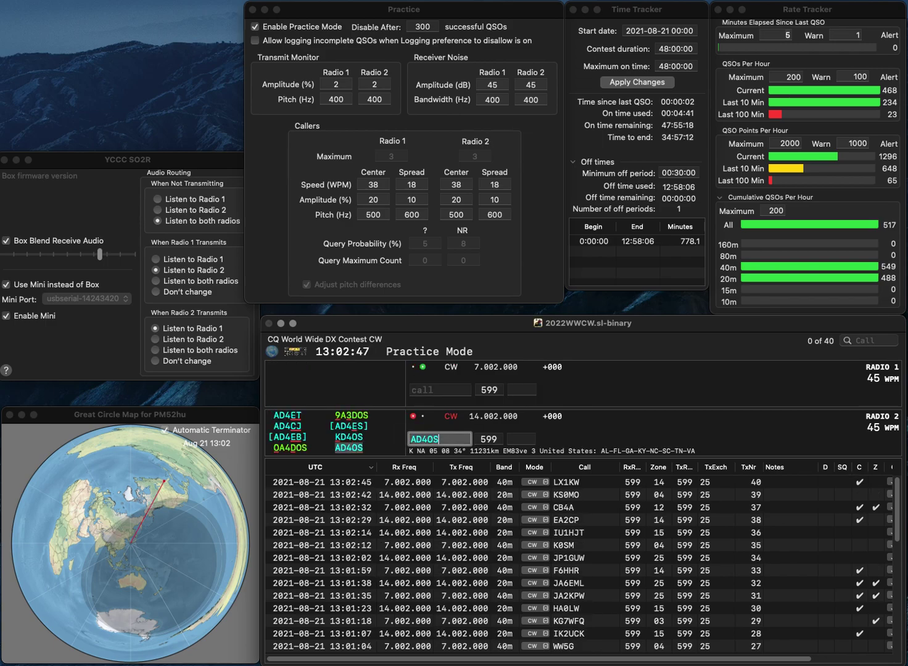
{"action": "key", "text": "Return"}
{"action": "type", "text": "K7"}
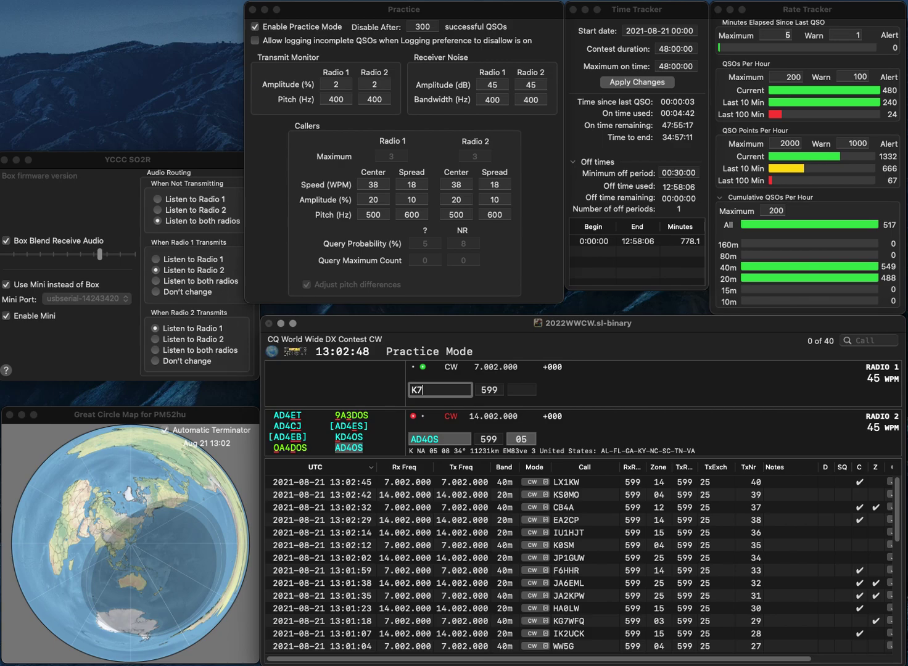
{"action": "type", "text": "JA"}
{"action": "key", "text": "Return"}
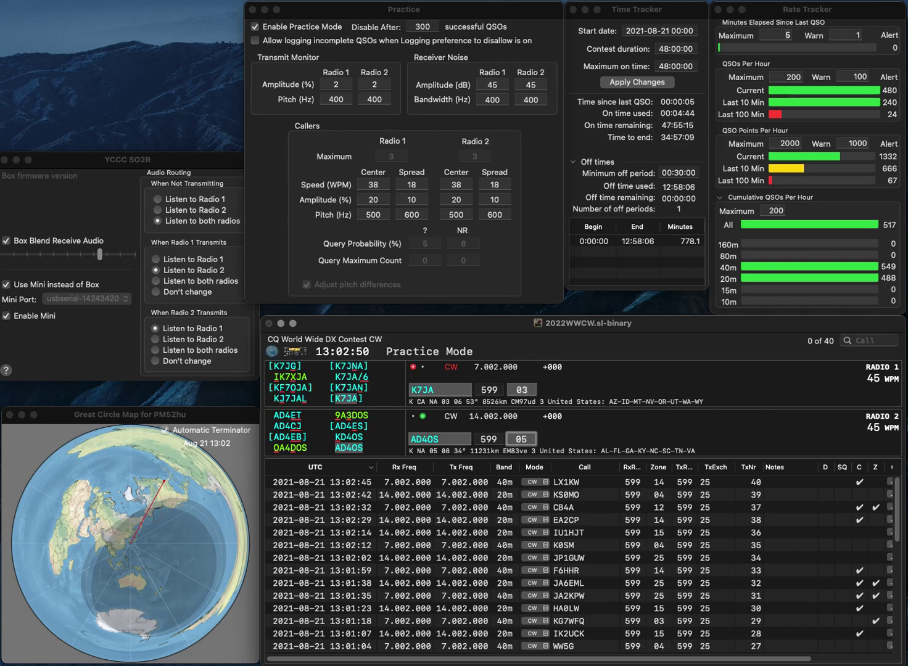
{"action": "key", "text": "Return"}
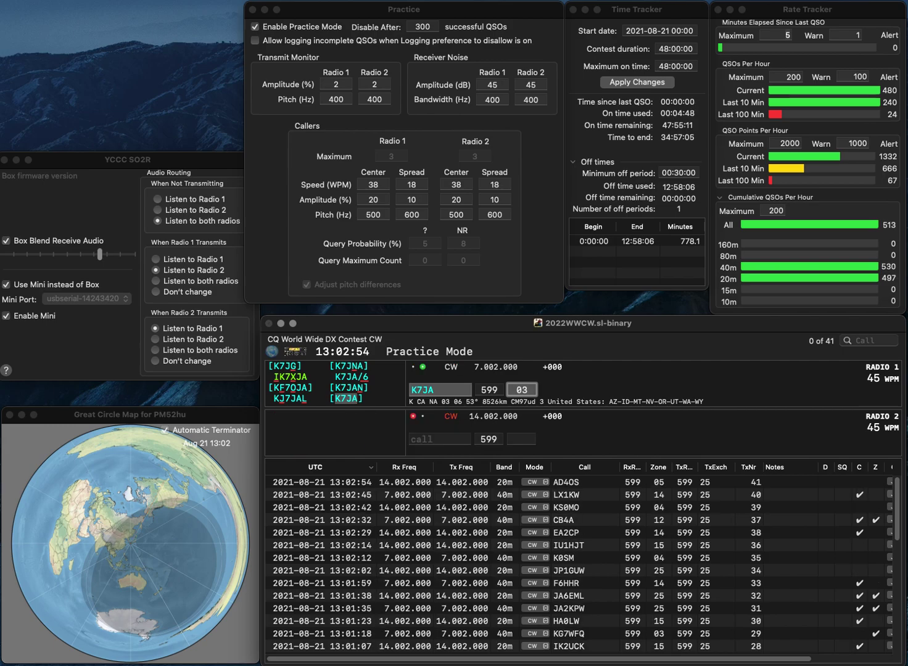
{"action": "key", "text": "Return"}
{"action": "type", "text": "O"}
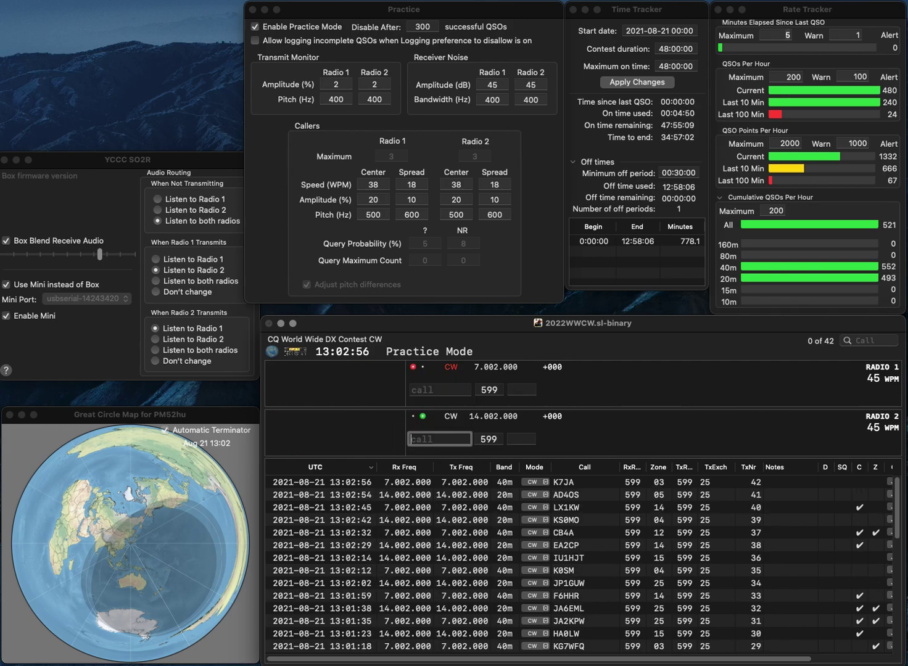
{"action": "type", "text": "Z5"}
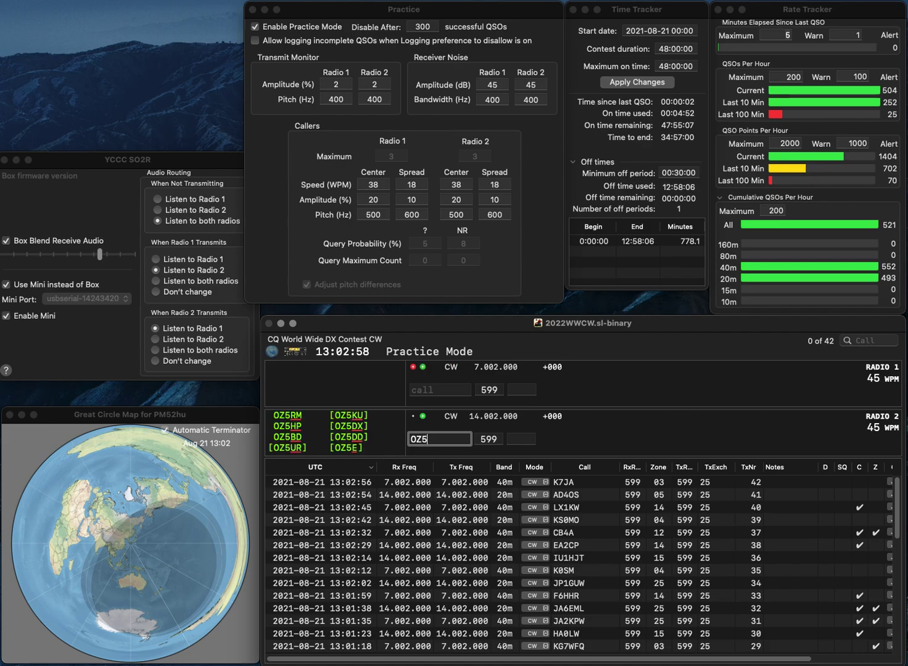
{"action": "key", "text": "Return"}
{"action": "type", "text": "X200AN"}
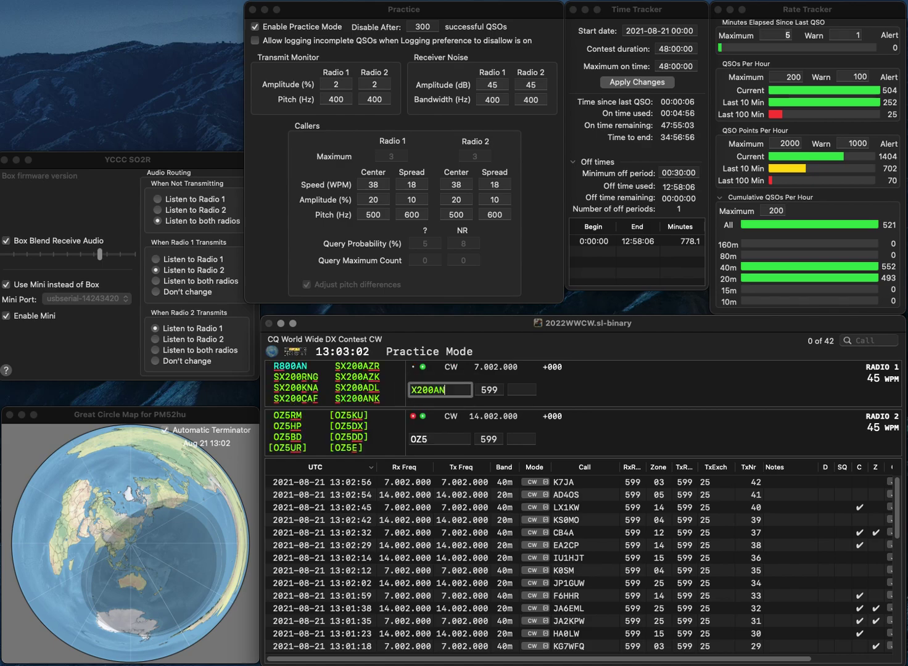
{"action": "type", "text": "KS"}
{"action": "key", "text": "Return"}
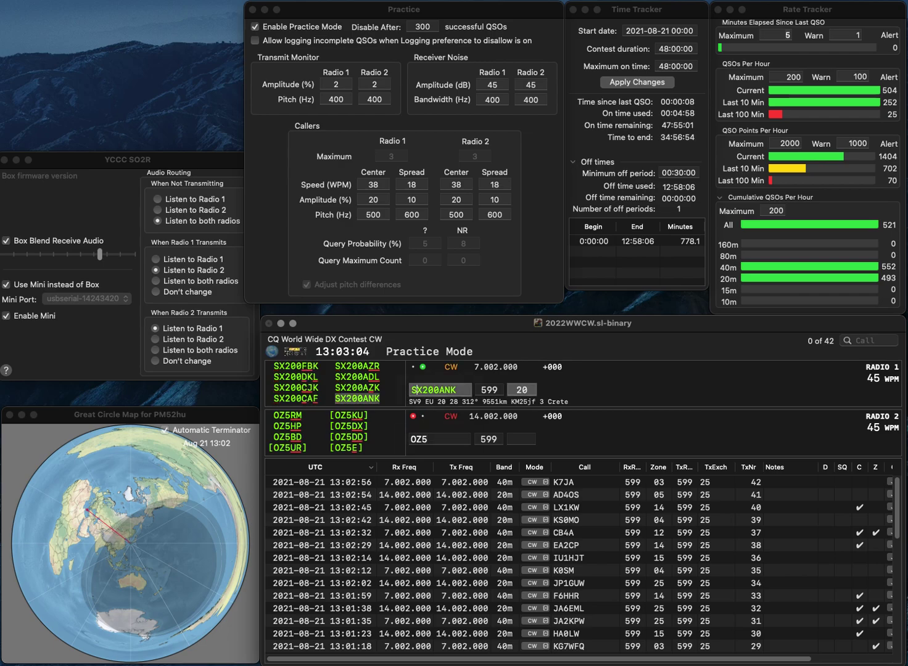
{"action": "type", "text": "UR"}
{"action": "key", "text": "Return"}
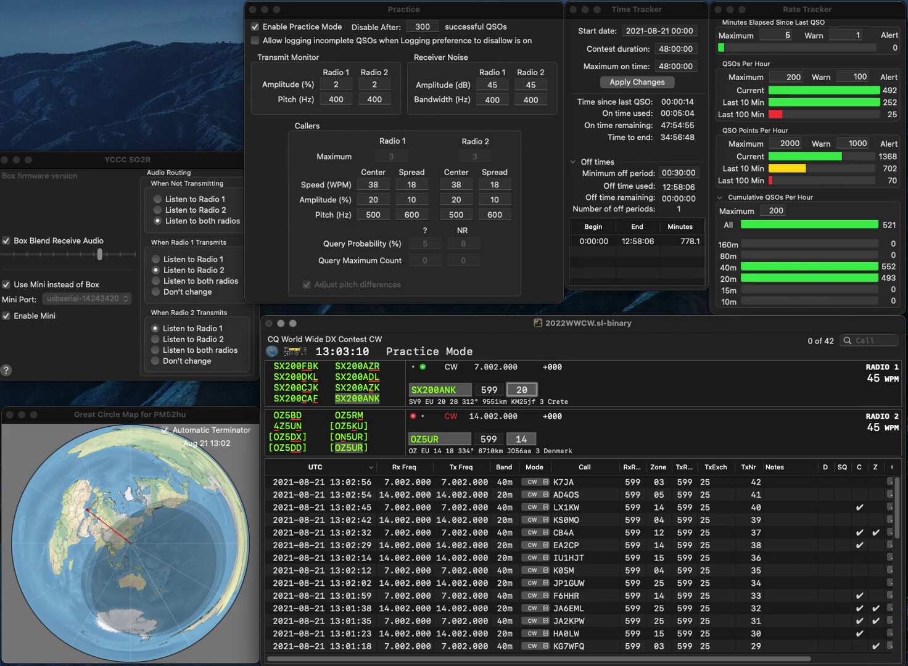
{"action": "key", "text": "Return"}
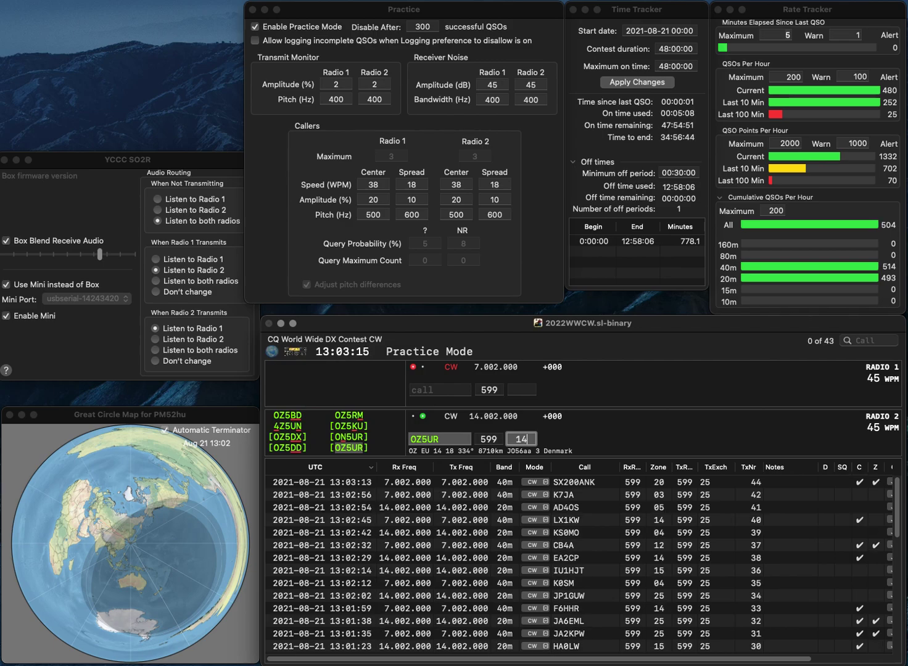
{"action": "key", "text": "Return"}
Work and log K0MO with zone 04 on Radio 1 and K7NWF with zone 03 on Radio 2
{"action": "type", "text": "K0MO"}
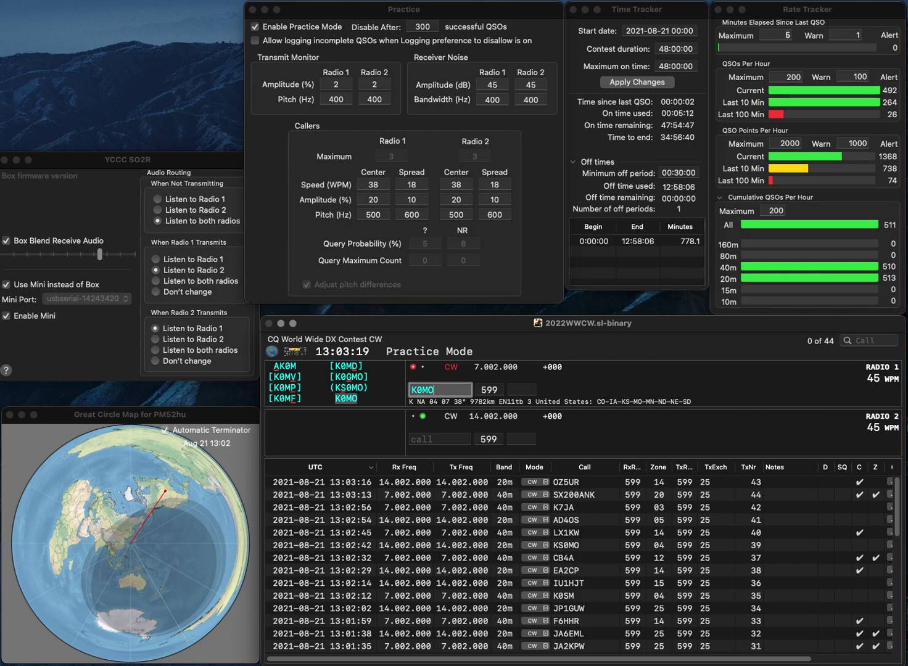
{"action": "key", "text": "Return"}
{"action": "type", "text": "N"}
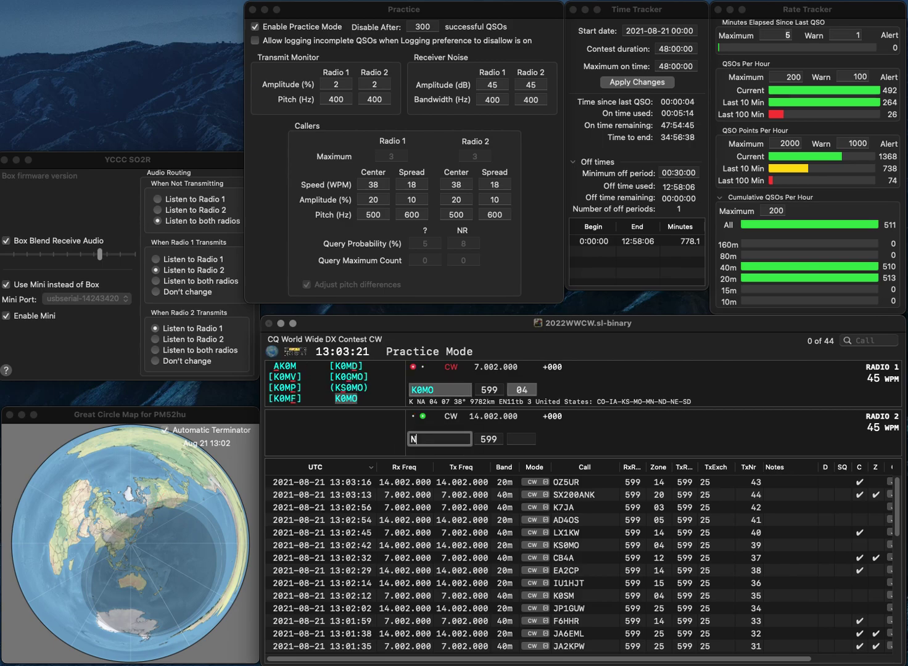
{"action": "type", "text": "WFK7"}
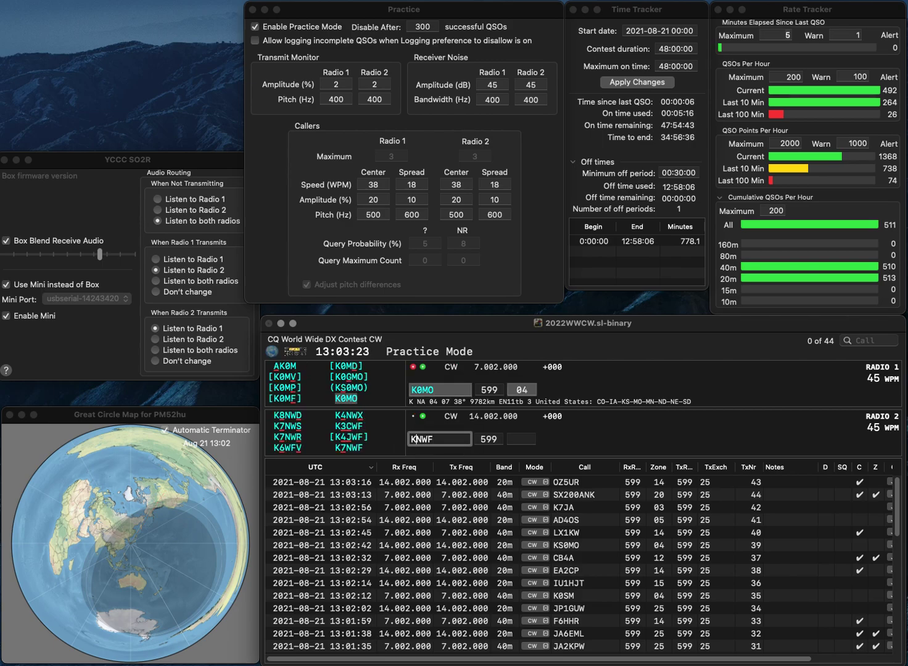
{"action": "key", "text": "Return"}
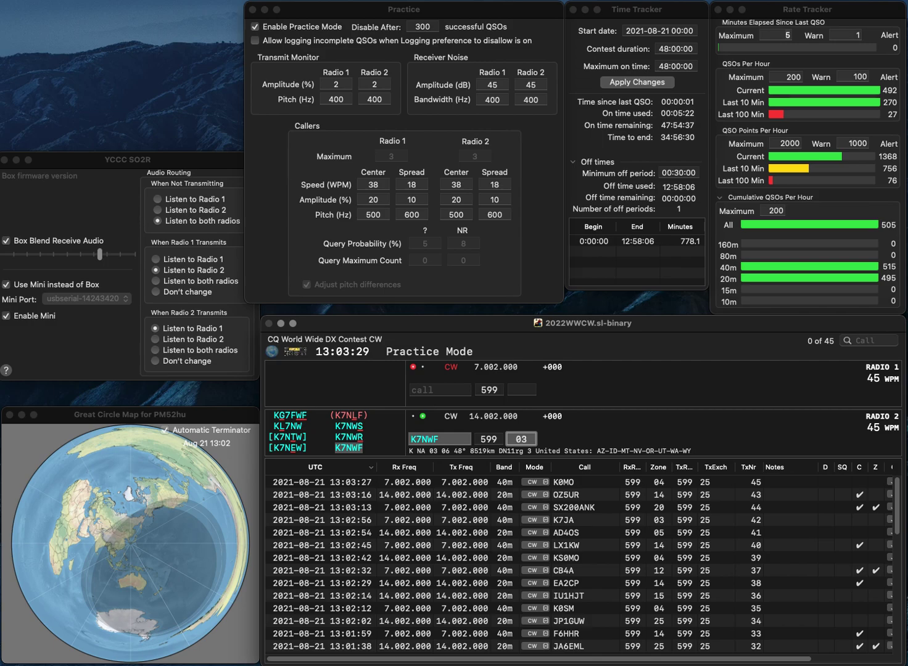
{"action": "type", "text": "DF"}
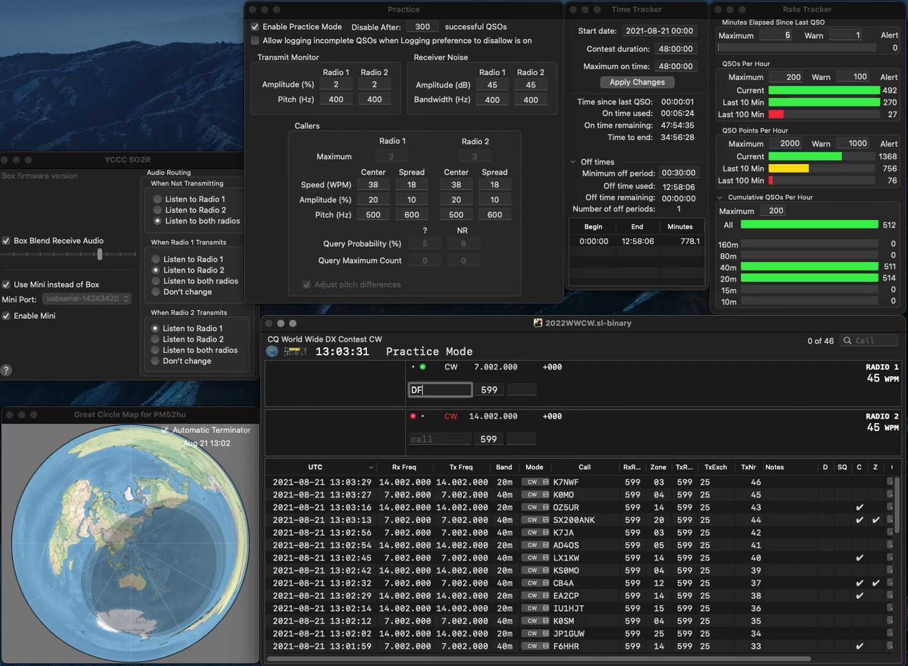
{"action": "type", "text": "2KD"}
{"action": "key", "text": "Return"}
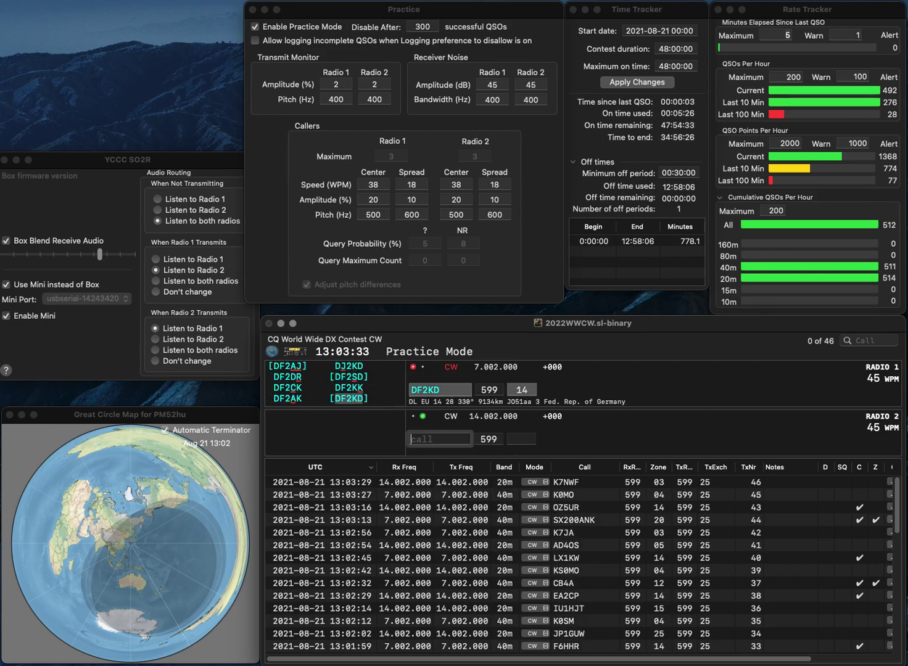
{"action": "type", "text": "DPM"}
{"action": "key", "text": "Home"}
{"action": "type", "text": "R2"}
{"action": "key", "text": "Return"}
{"action": "key", "text": "Return"}
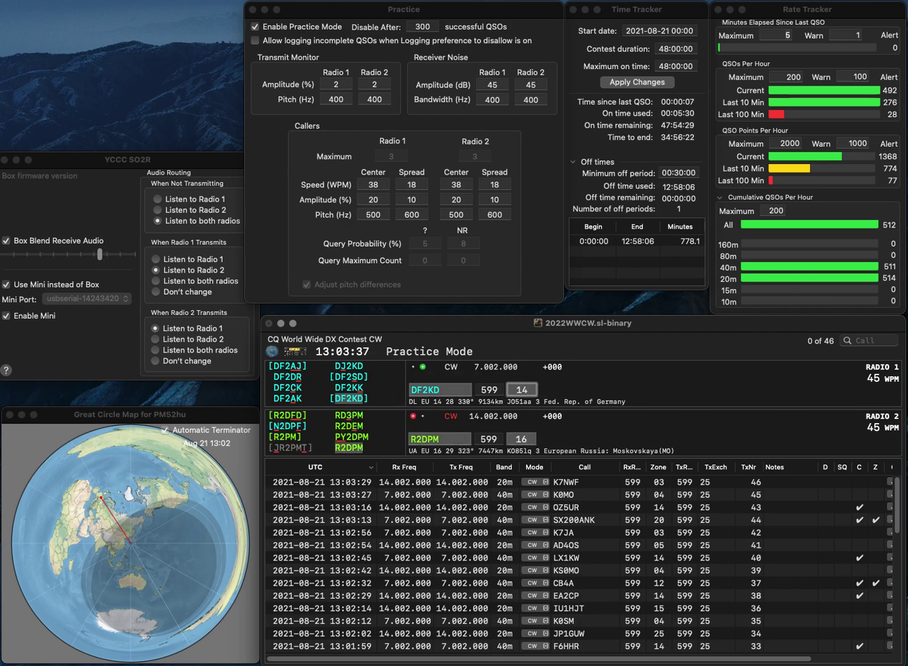
Log DF2KD with zone 14 on Radio 1 and R2DPM with zone 16 on Radio 2
{"action": "key", "text": "Return"}
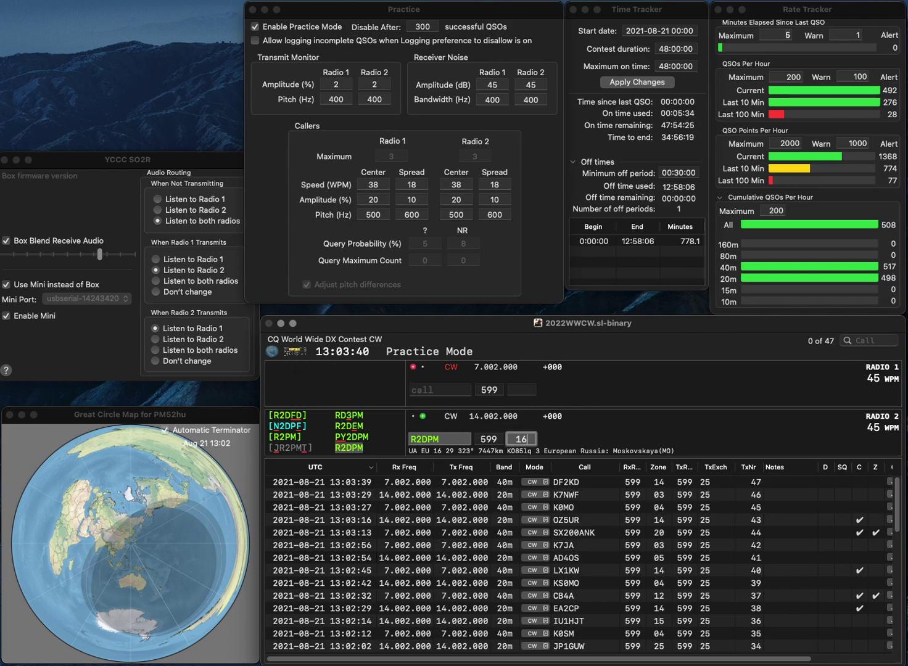
{"action": "key", "text": "Return"}
{"action": "type", "text": "HG4VJ"}
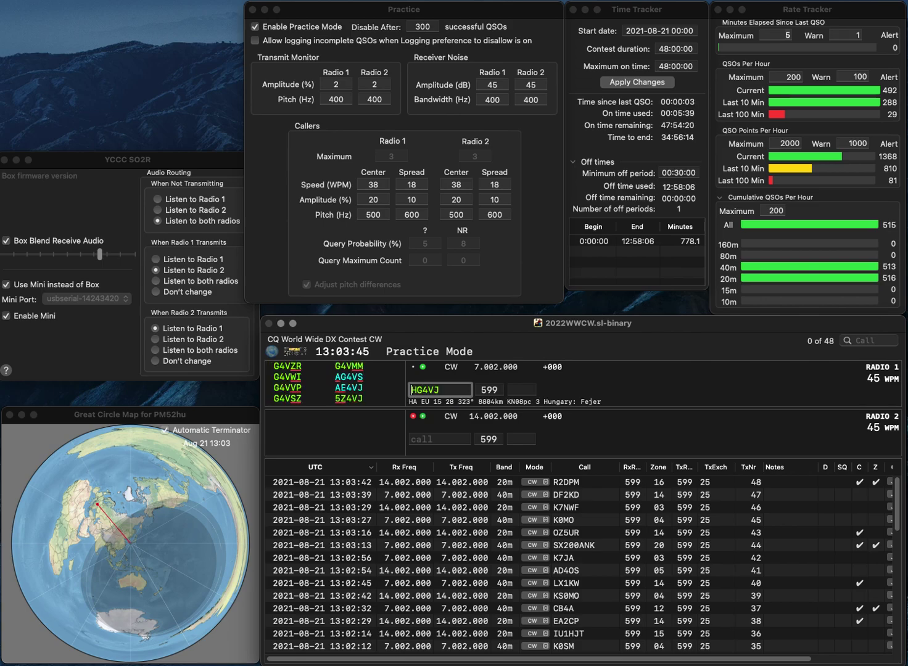
{"action": "key", "text": "Delete"}
{"action": "type", "text": "5"}
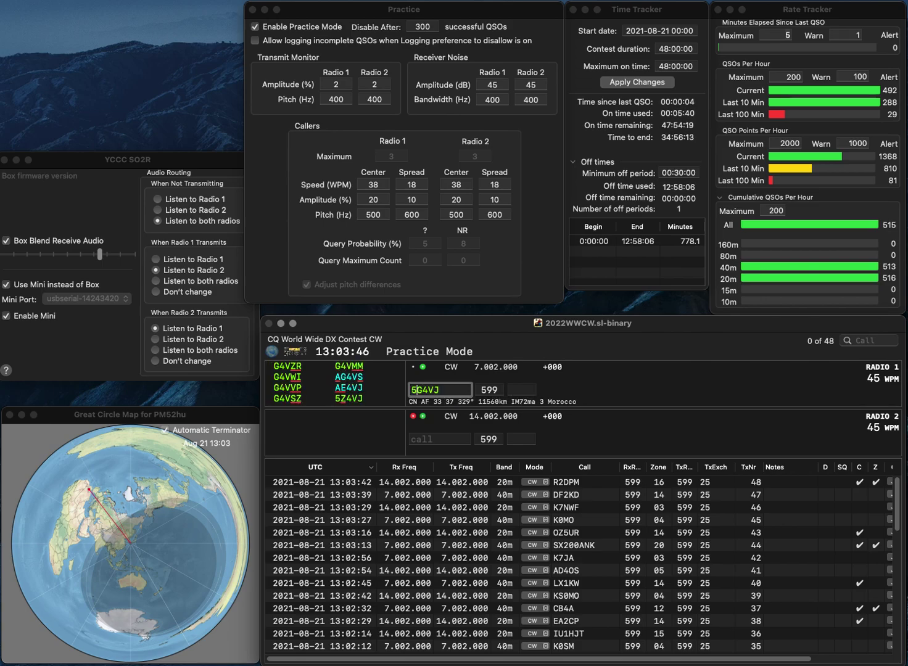
{"action": "key", "text": "Delete"}
{"action": "type", "text": "Z"}
{"action": "key", "text": "Return"}
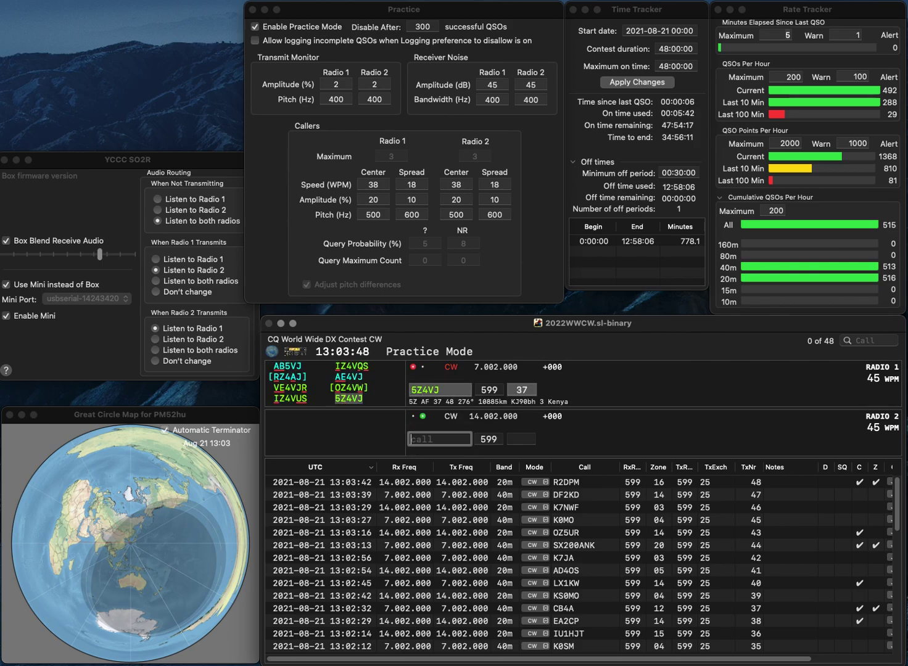
{"action": "type", "text": "G4KGK"}
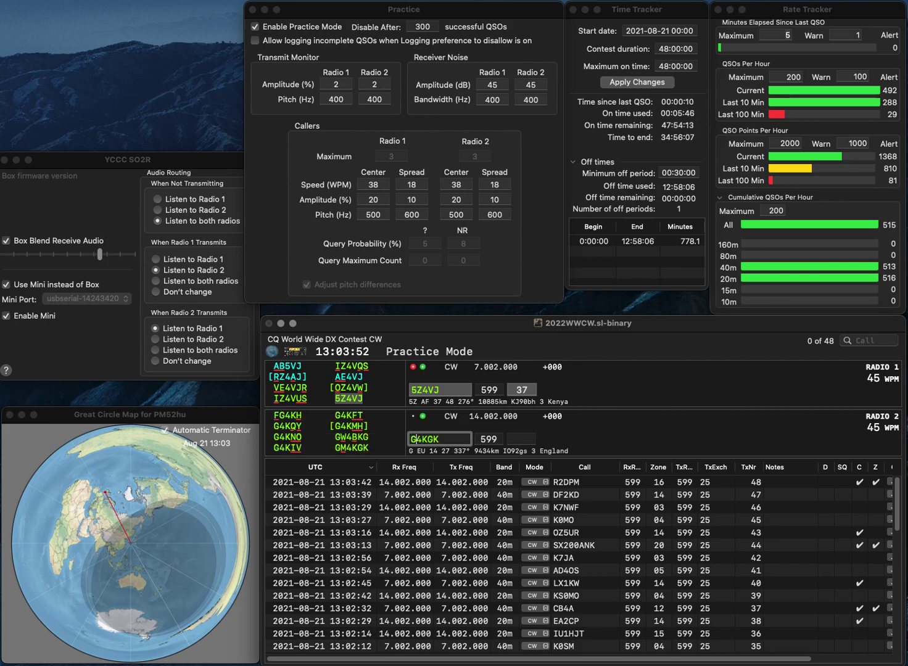
{"action": "type", "text": "M"}
{"action": "key", "text": "Return"}
{"action": "key", "text": "Return"}
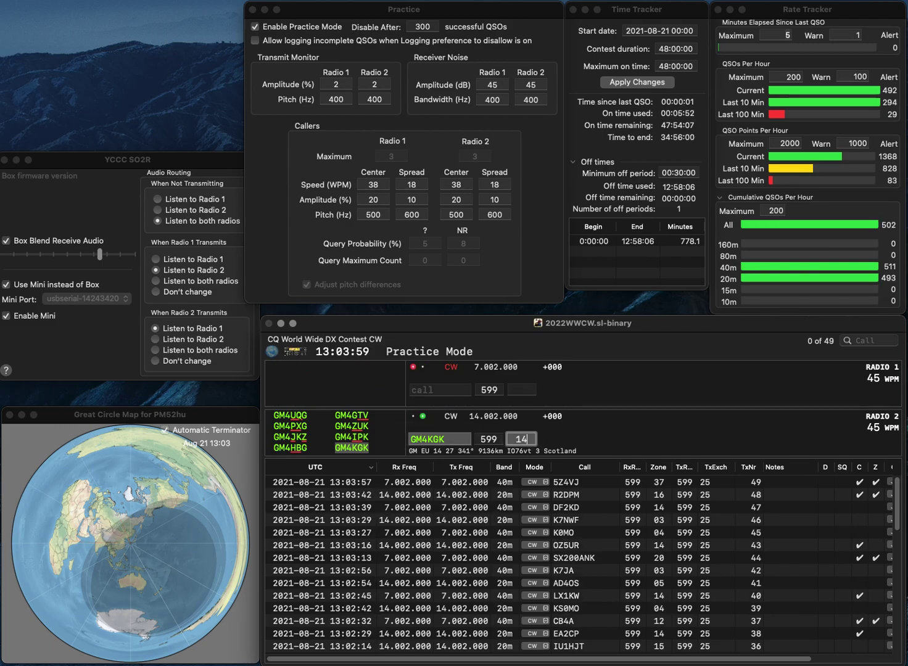
{"action": "key", "text": "Return"}
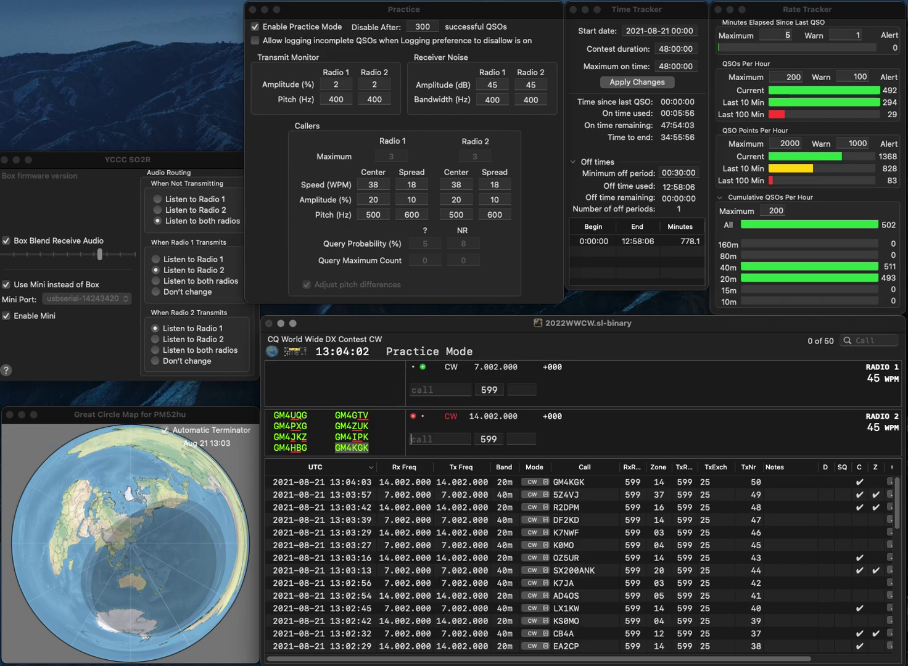
{"action": "type", "text": "SC3A"}
{"action": "key", "text": "Return"}
{"action": "key", "text": "grave"}
{"action": "type", "text": "F5IRH"}
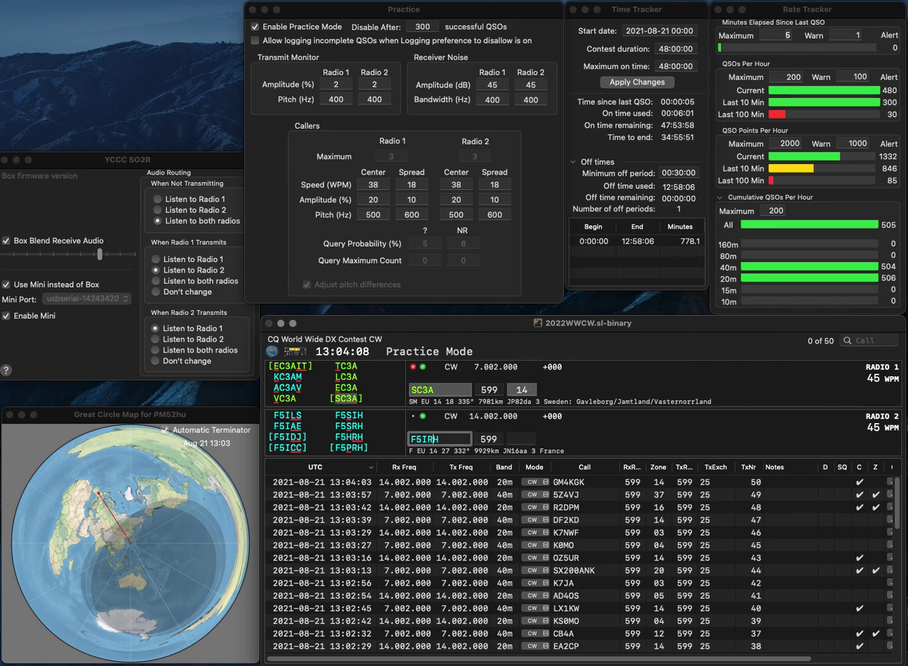
{"action": "key", "text": "Return"}
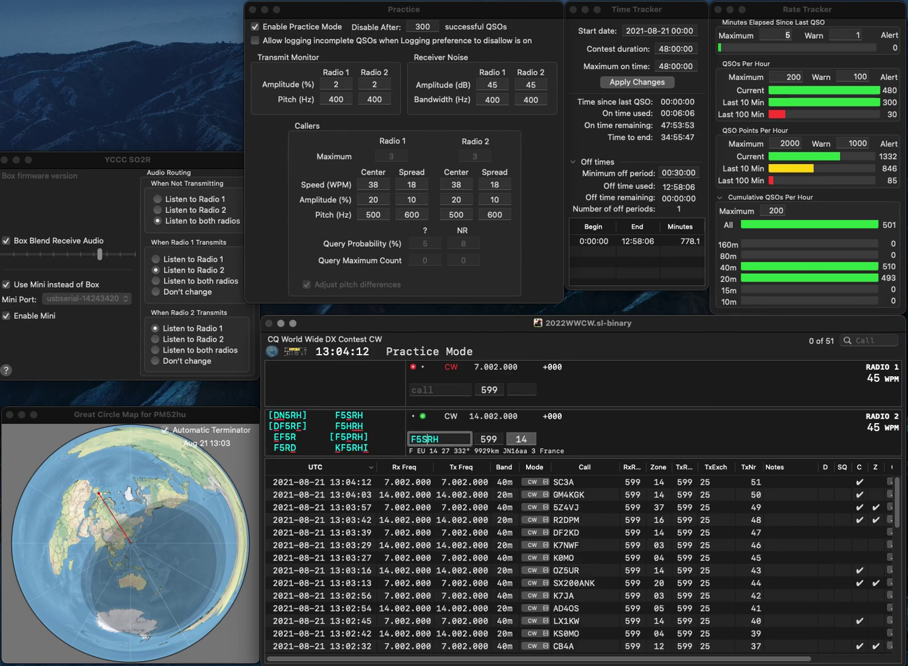
{"action": "type", "text": "S"}
{"action": "key", "text": "Return"}
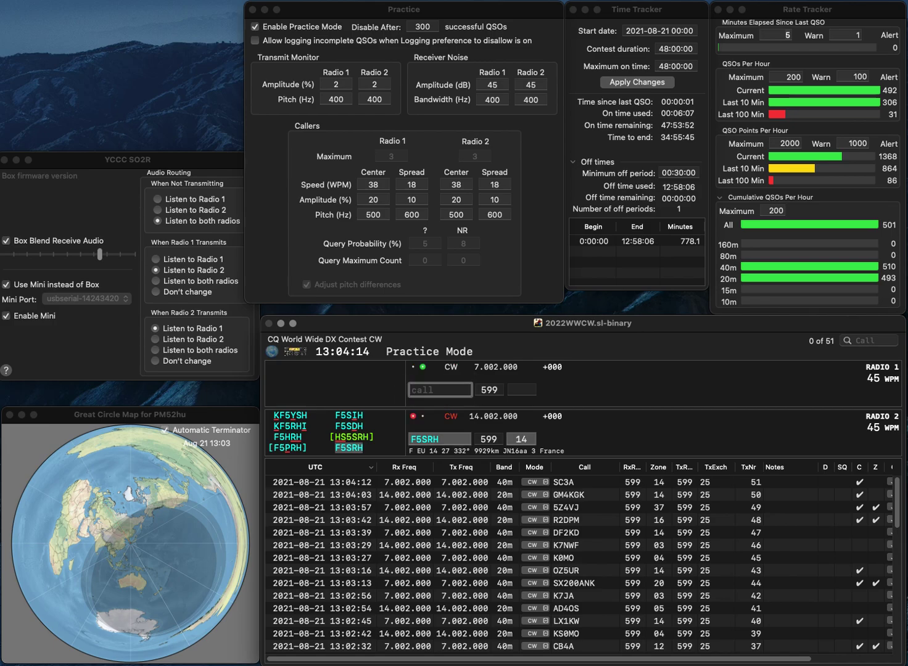
{"action": "type", "text": "G4PIQ"}
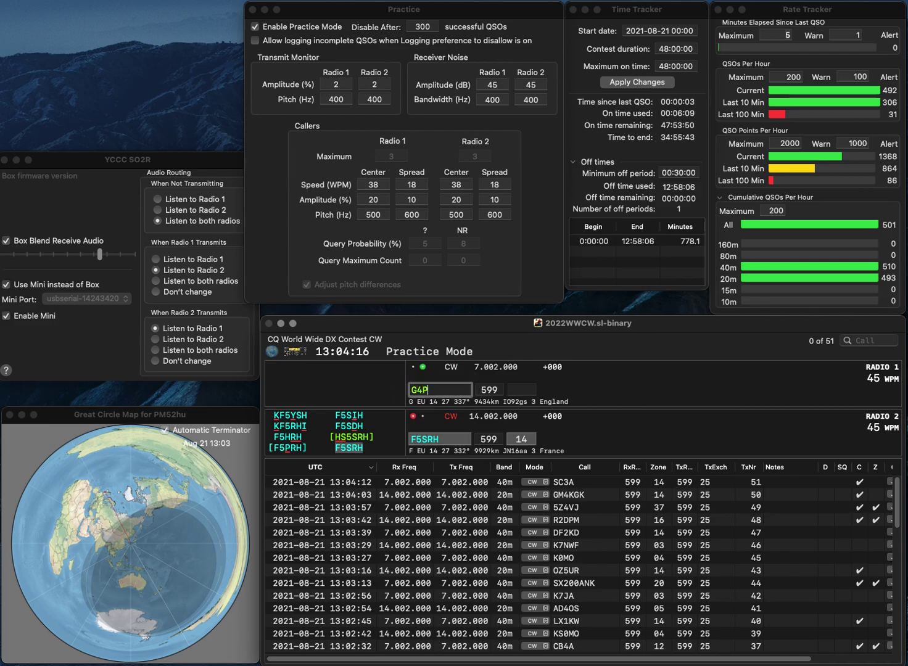
{"action": "key", "text": "space"}
{"action": "key", "text": "Return"}
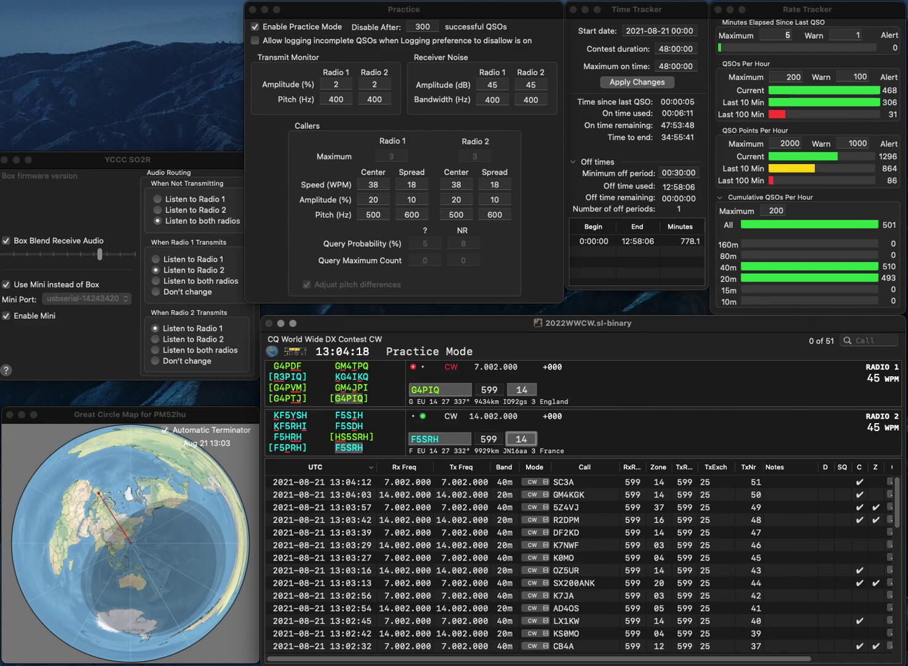
{"action": "key", "text": "Return"}
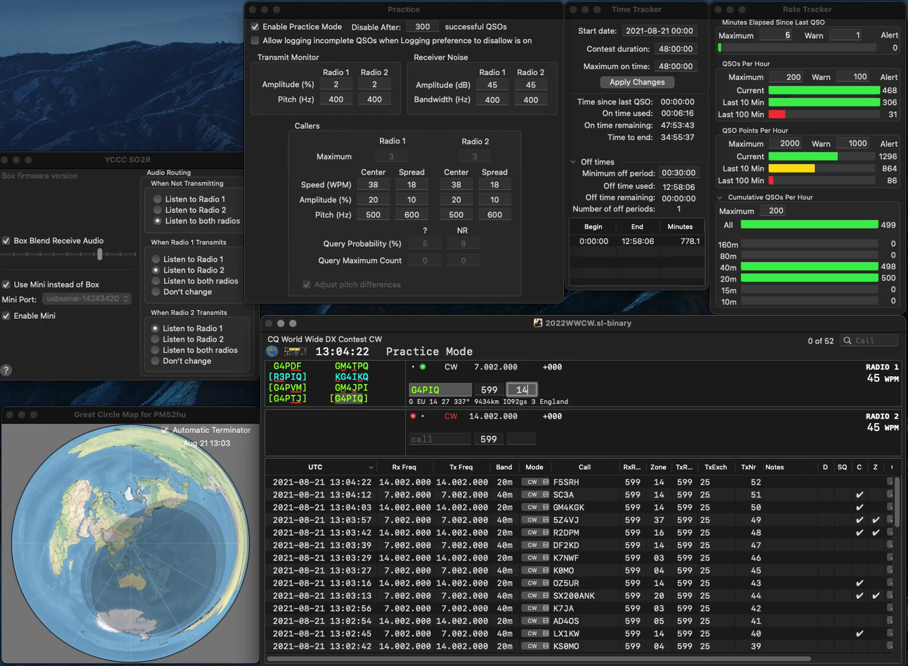
{"action": "key", "text": "Return"}
{"action": "key", "text": "Return"}
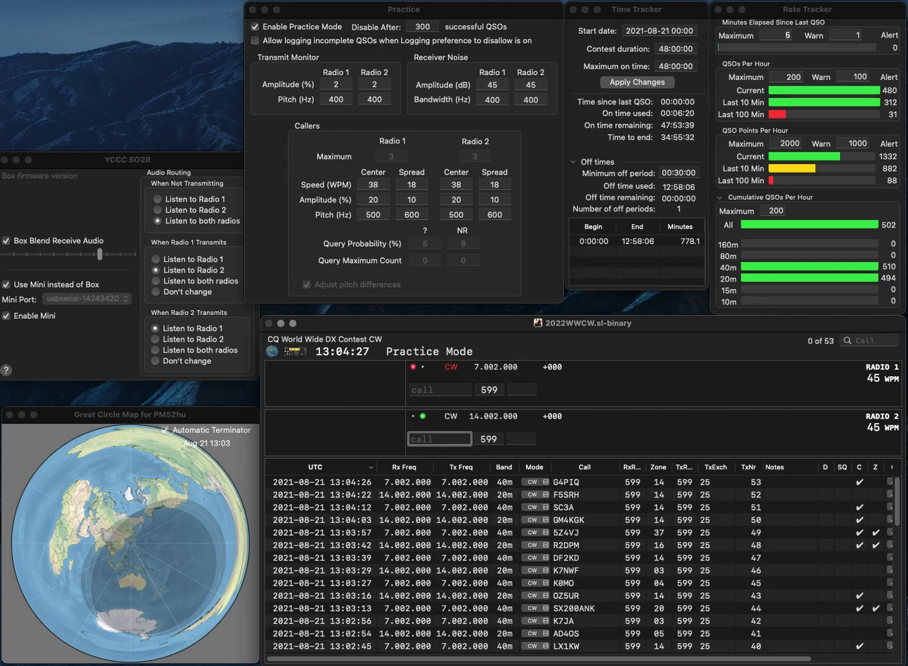
{"action": "type", "text": "YO2KNS"}
{"action": "key", "text": "Return"}
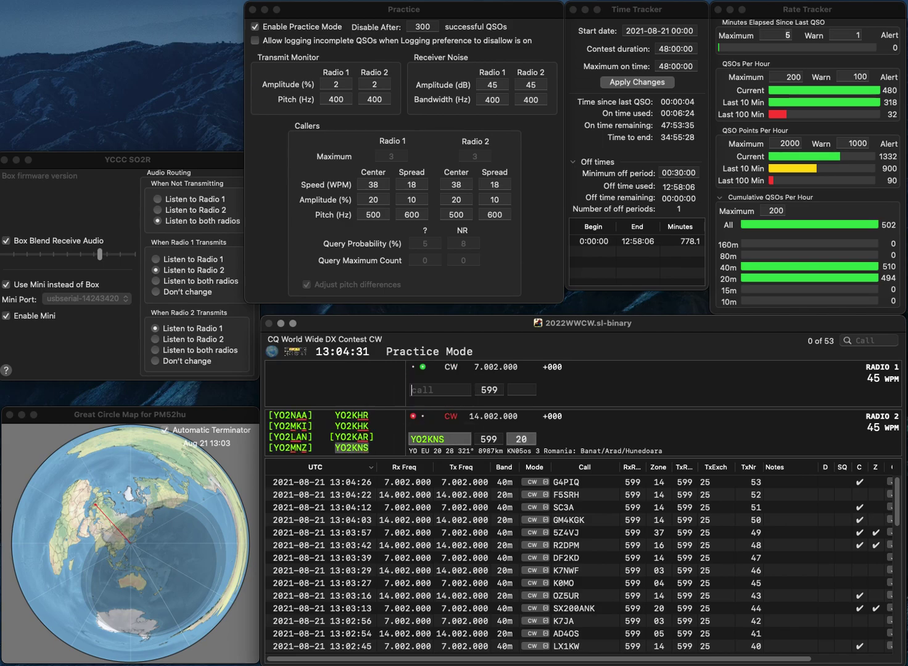
{"action": "type", "text": "KN4MTM"}
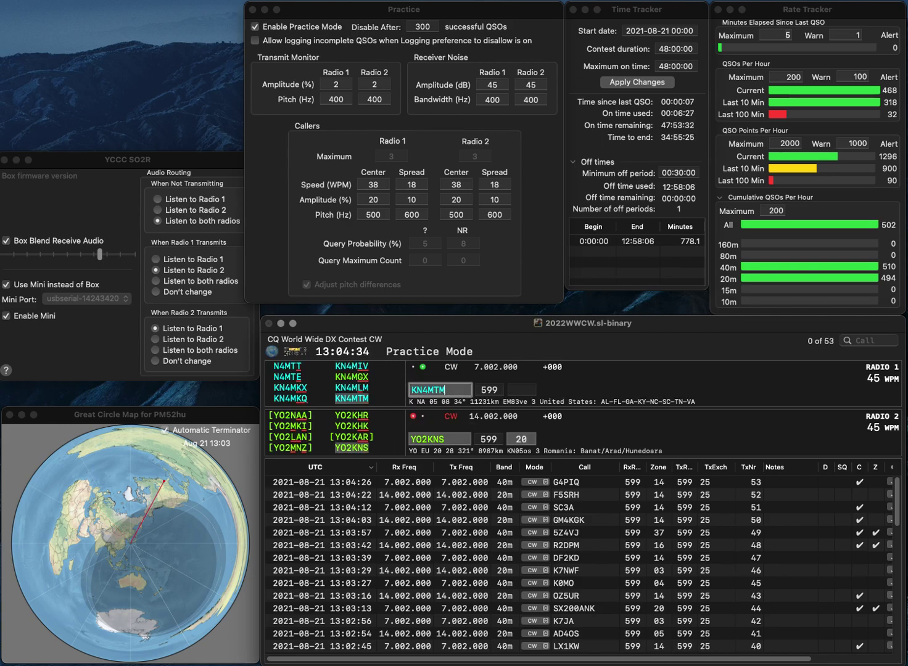
{"action": "key", "text": "Return"}
{"action": "key", "text": "Tab"}
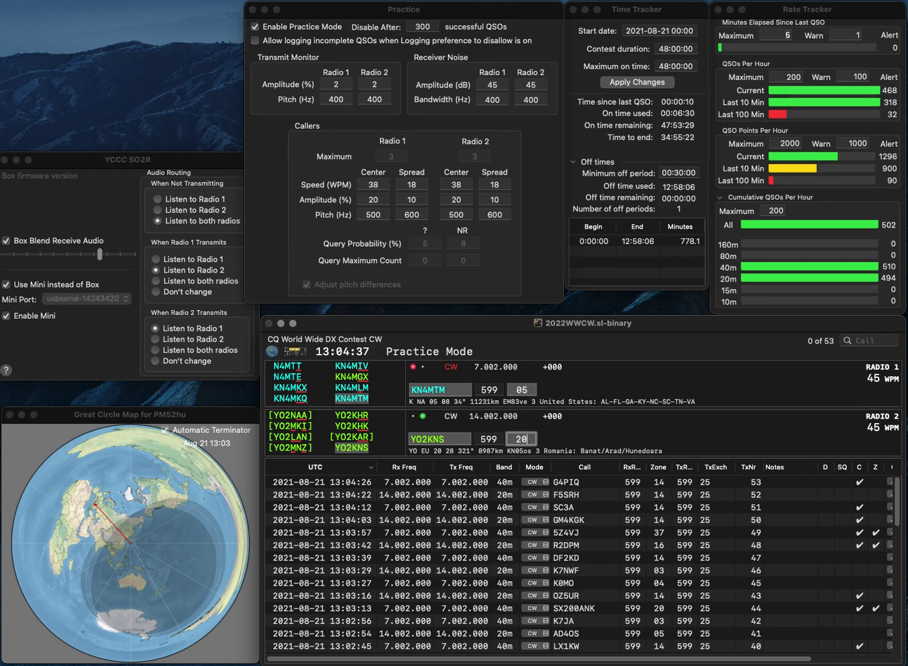
{"action": "key", "text": "Return"}
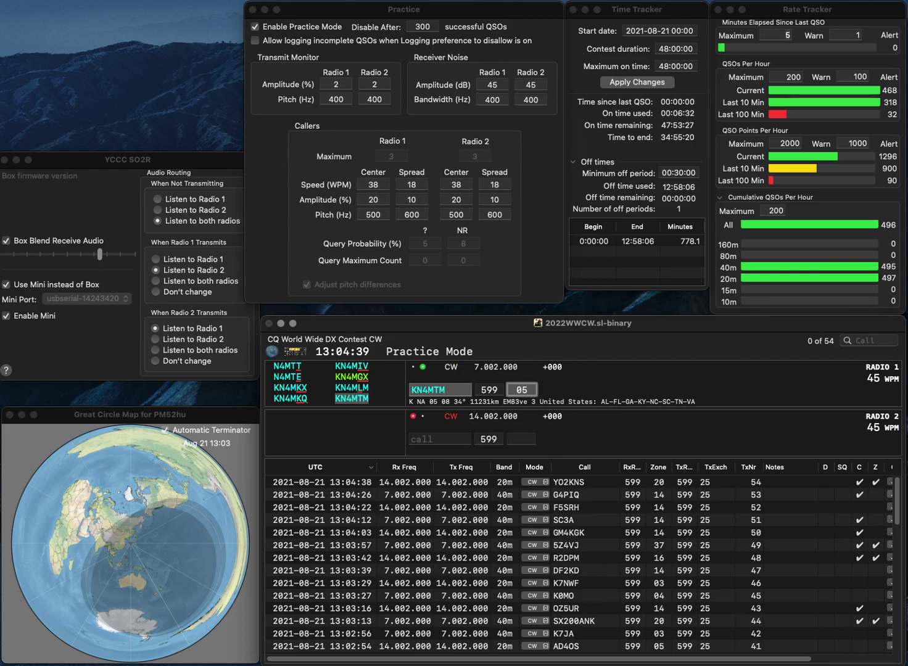
{"action": "key", "text": "Return"}
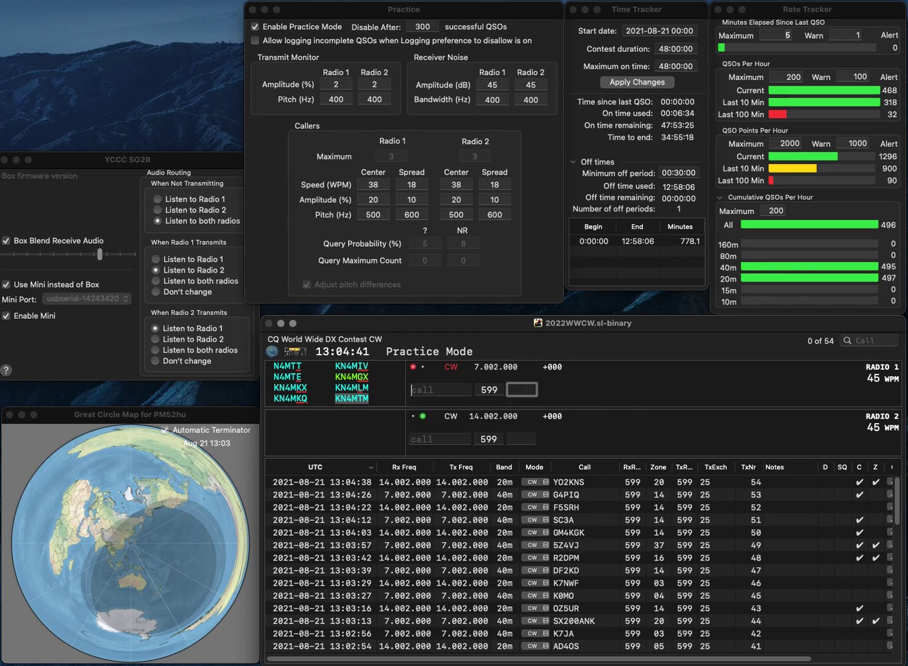
{"action": "type", "text": "W6IZT"}
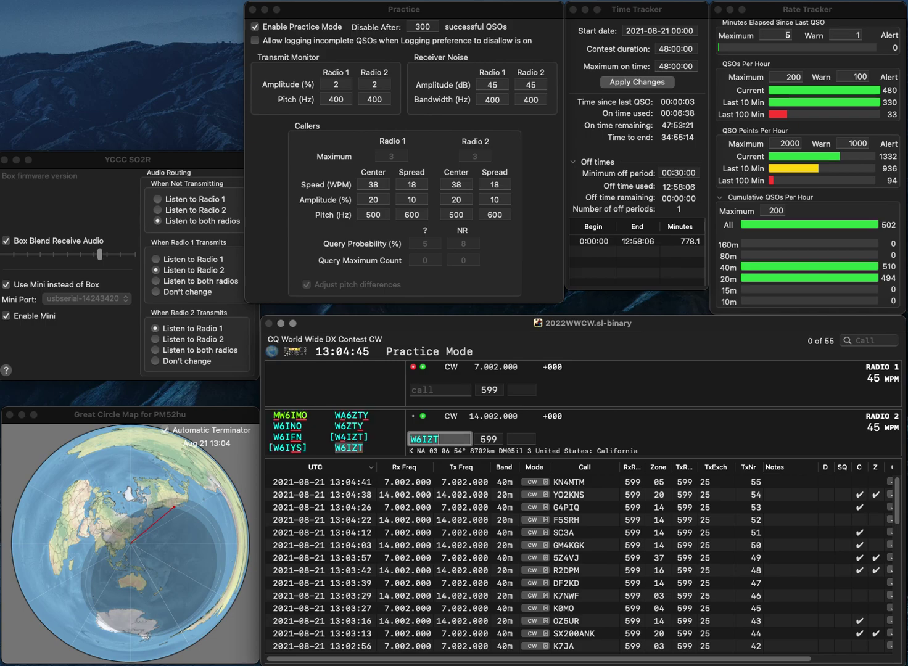
{"action": "key", "text": "Return"}
{"action": "type", "text": "OH7MA"}
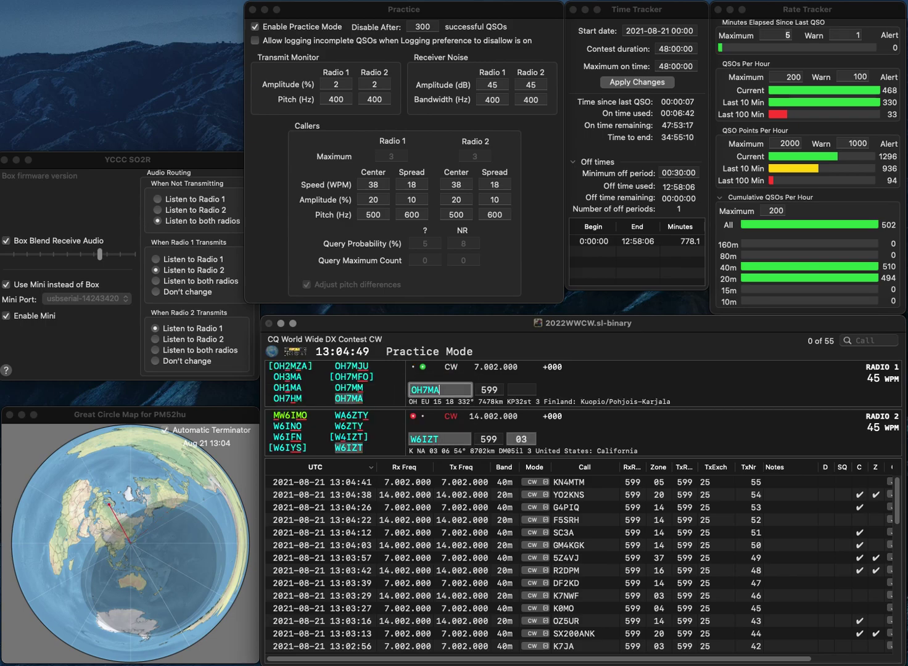
{"action": "key", "text": "Return"}
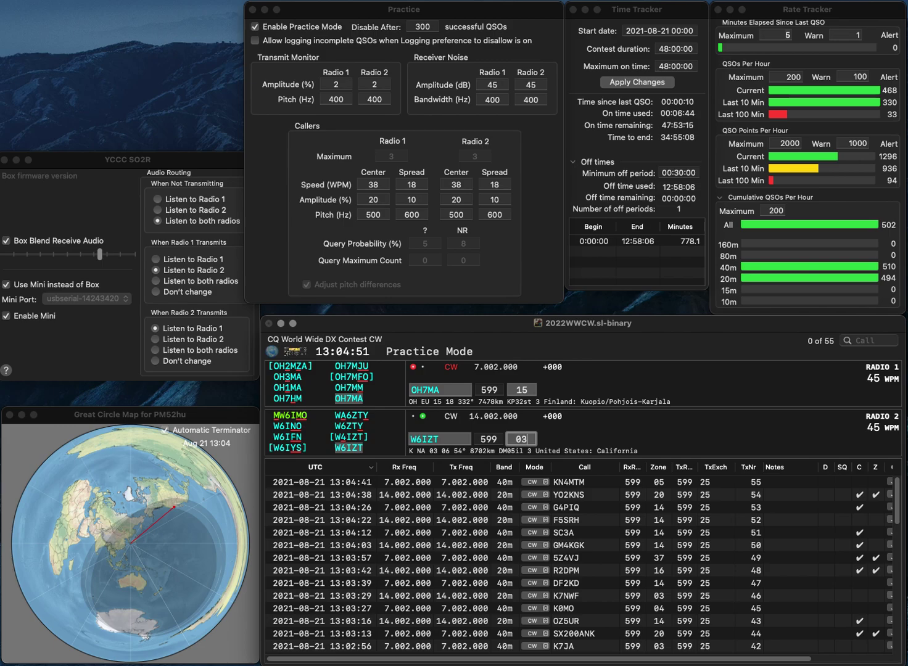
{"action": "key", "text": "Return"}
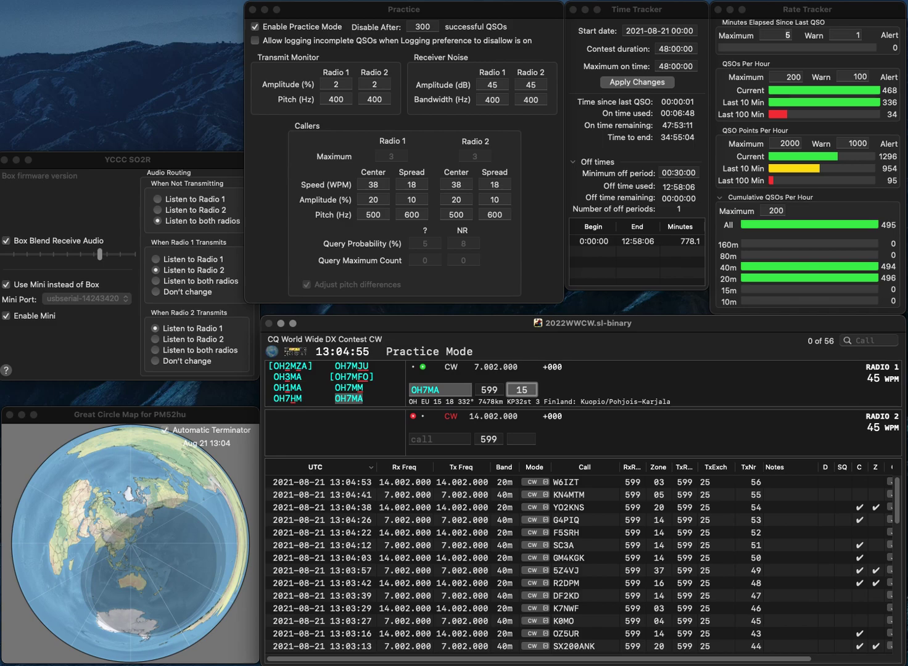
{"action": "key", "text": "Return"}
{"action": "type", "text": "JA4GPP"}
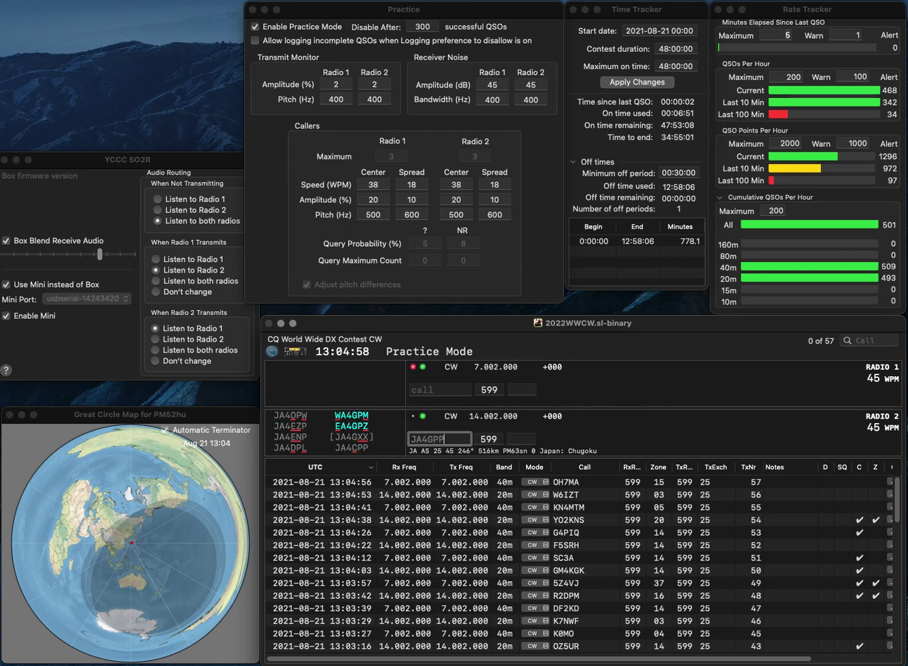
{"action": "key", "text": "Return"}
{"action": "type", "text": "HK6RF"}
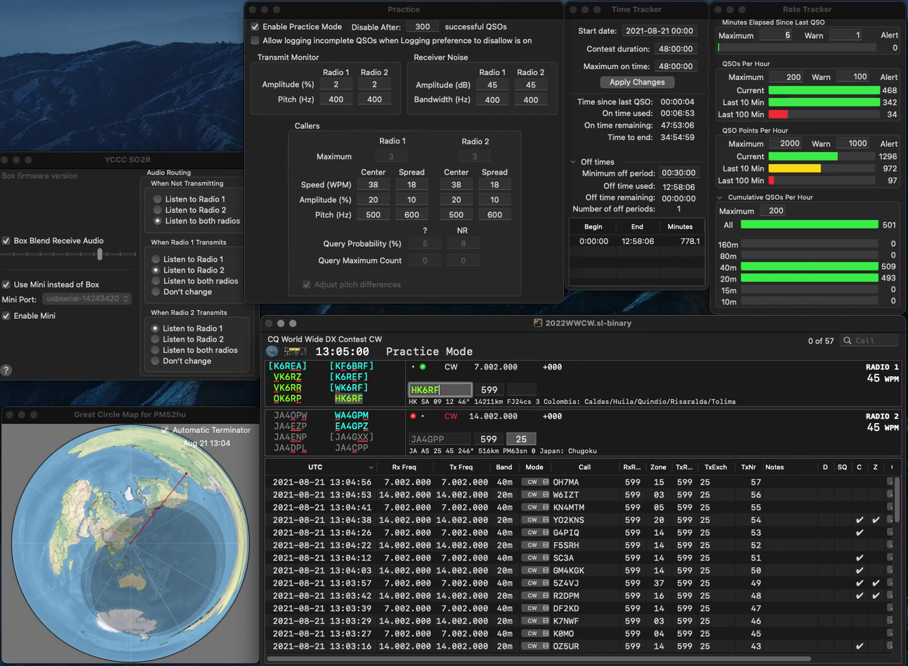
{"action": "key", "text": "Return"}
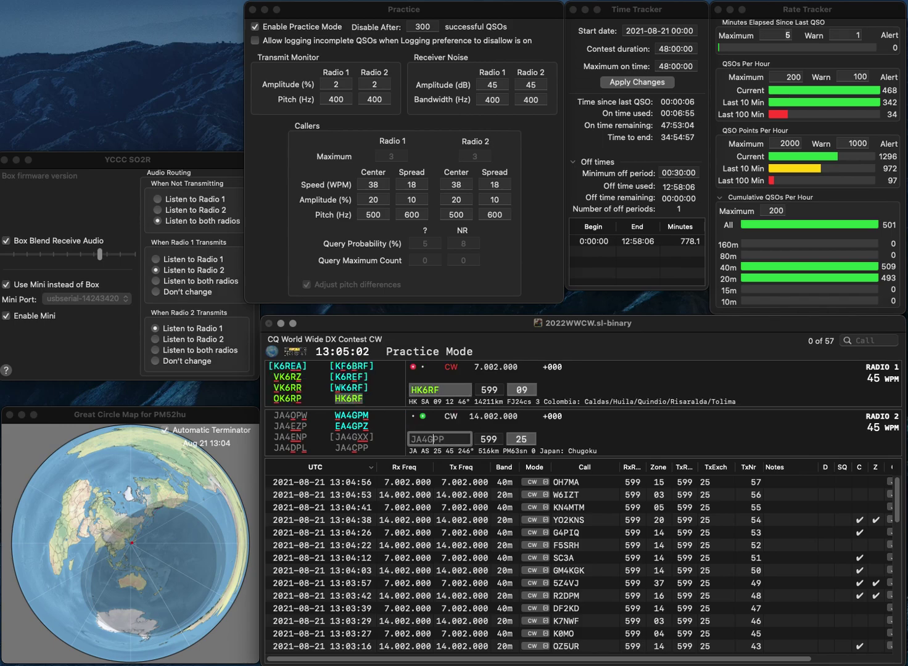
{"action": "key", "text": "Left"}
{"action": "key", "text": "BackSpace"}
{"action": "type", "text": "C"}
{"action": "key", "text": "Return"}
{"action": "key", "text": "space"}
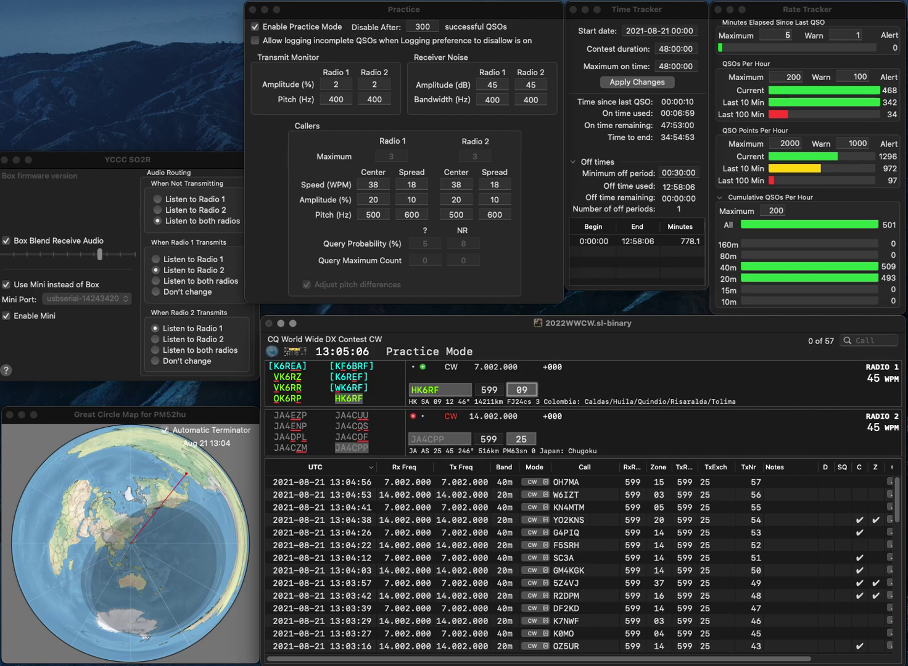
{"action": "key", "text": "Return"}
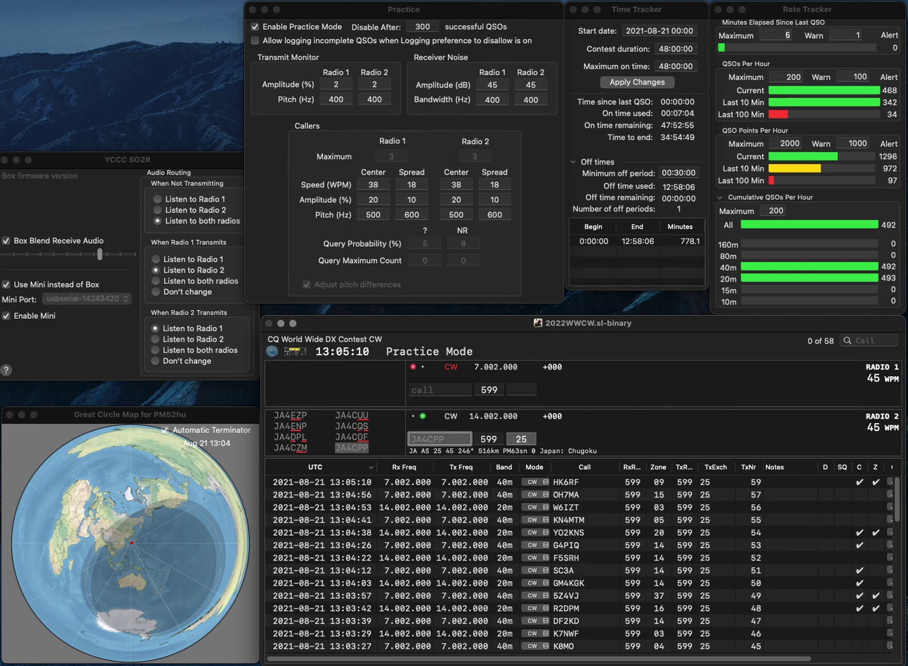
{"action": "key", "text": "Return"}
{"action": "key", "text": "Return"}
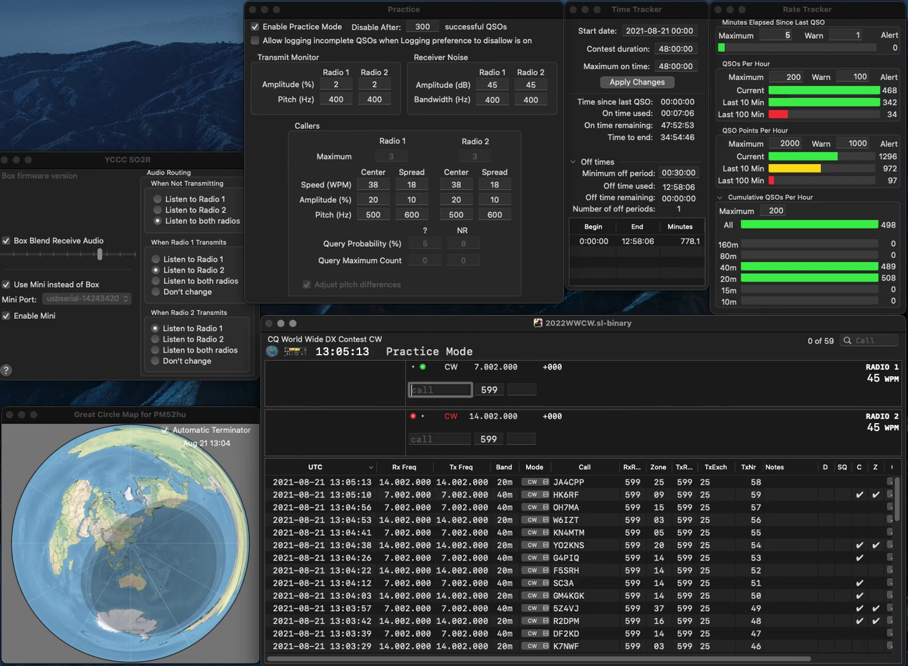
{"action": "type", "text": "30UGE"}
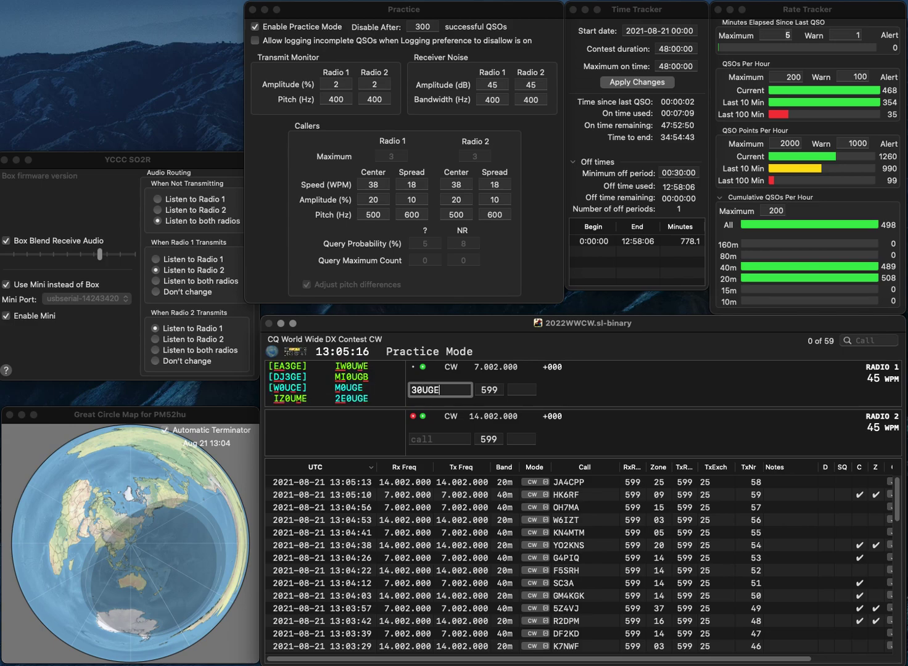
{"action": "key", "text": "Home"}
{"action": "key", "text": "Delete"}
{"action": "type", "text": "2E"}
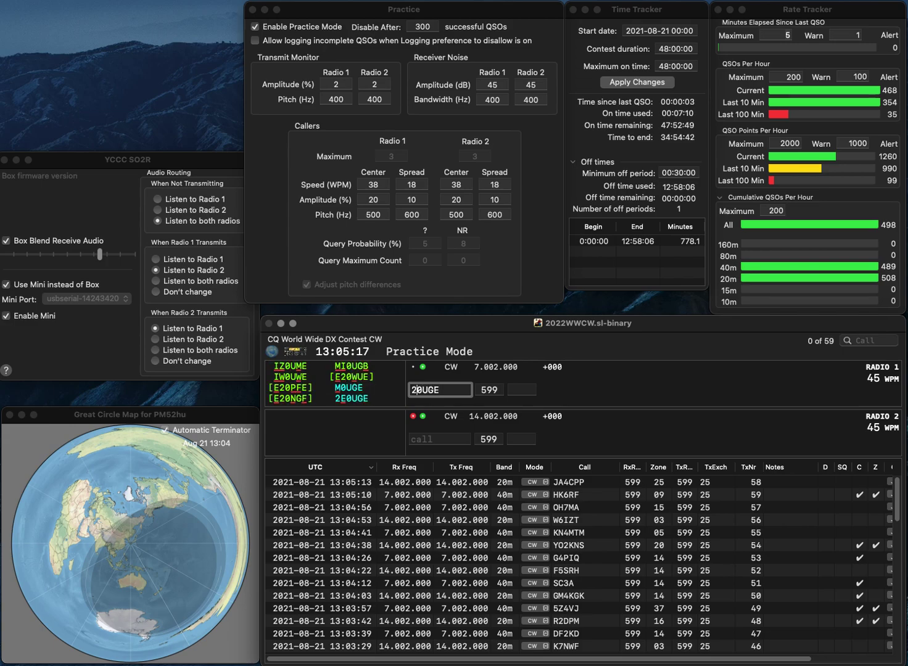
{"action": "key", "text": "Return"}
{"action": "type", "text": "F4FDR"}
{"action": "key", "text": "Return"}
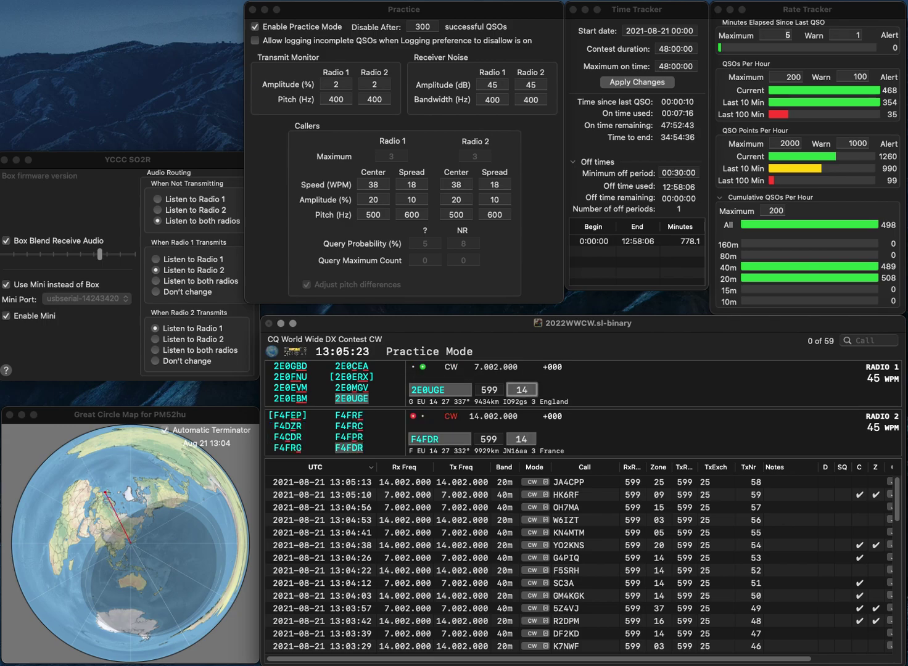
{"action": "key", "text": "Return"}
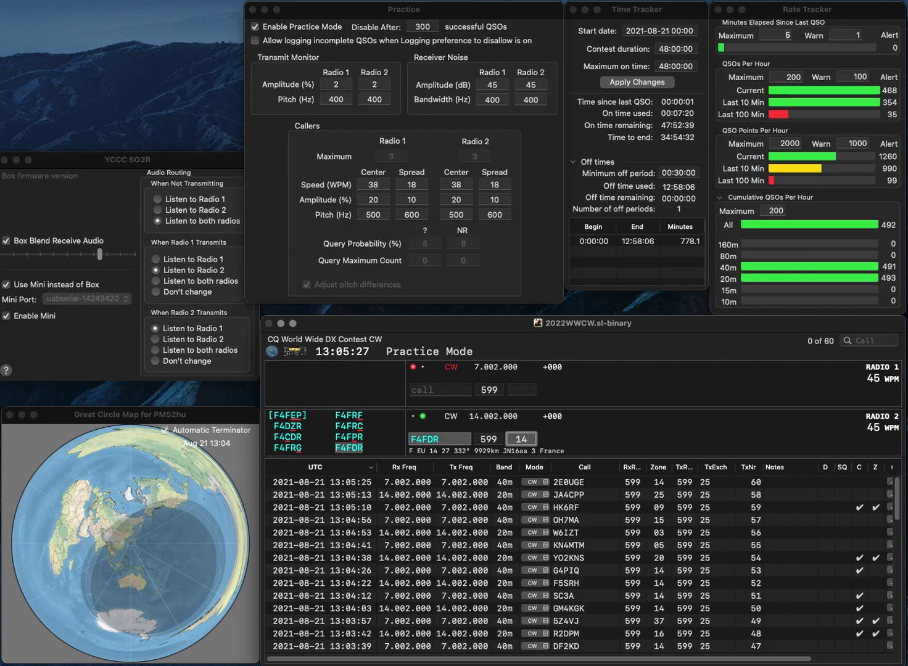
{"action": "key", "text": "Return"}
Work and log JA2FXV with zone 25 on Radio 1, and send the partial call 3RB on Radio 2
{"action": "type", "text": "JA"}
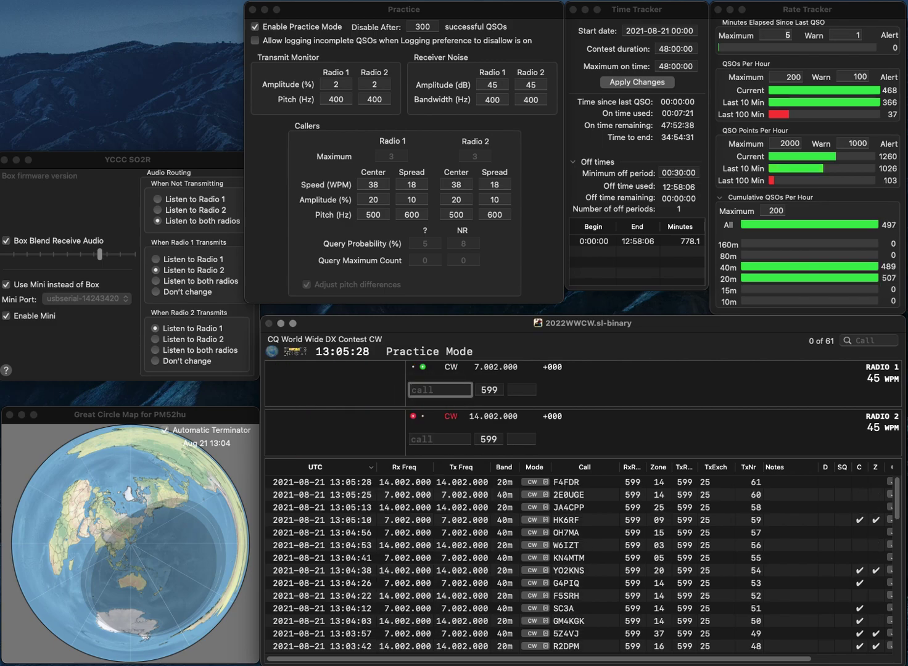
{"action": "type", "text": "2FXV"}
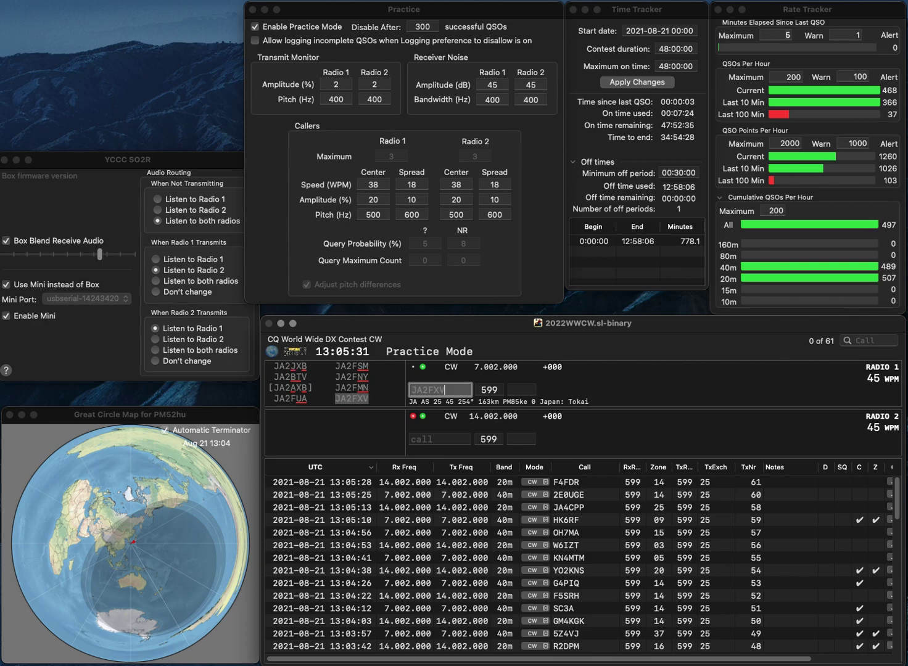
{"action": "key", "text": "Return"}
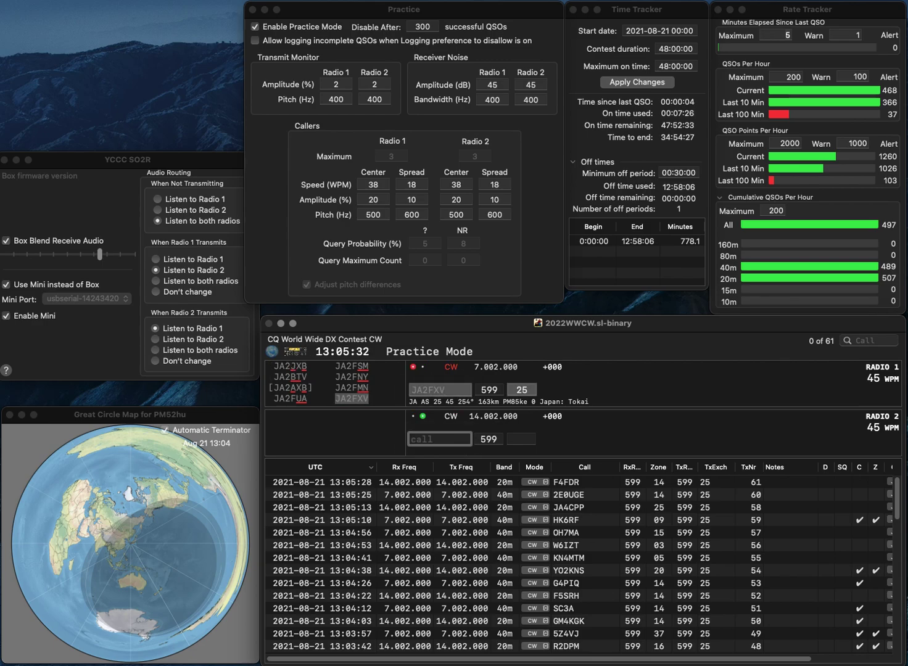
{"action": "type", "text": "3RB"}
{"action": "key", "text": "Return"}
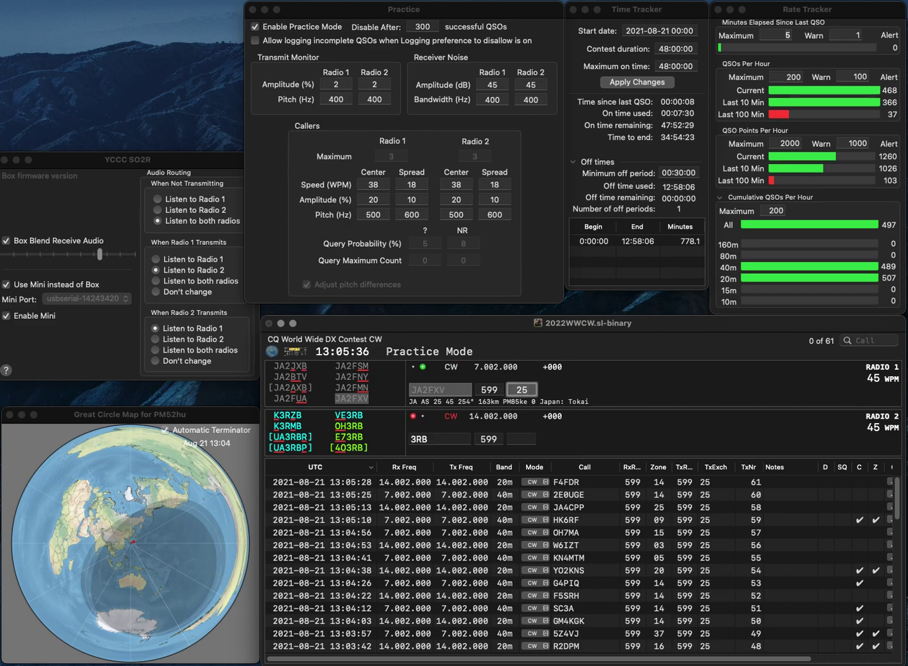
{"action": "key", "text": "Return"}
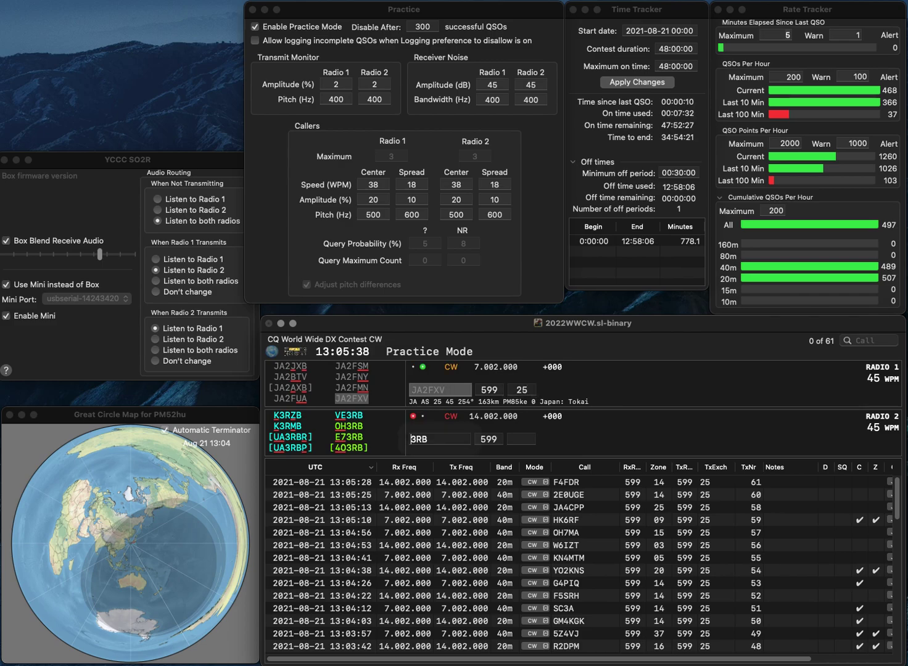
Complete and correct the Radio 2 call to I3VRD, and send the exchange with zone 15 filled in
{"action": "type", "text": "I"}
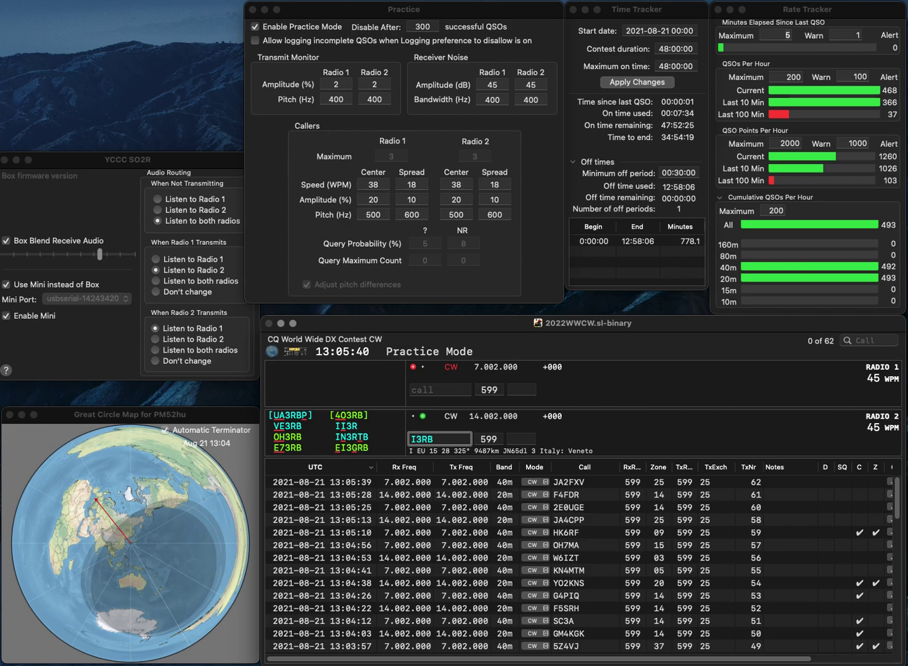
{"action": "key", "text": "Return"}
{"action": "key", "text": "Return"}
{"action": "key", "text": "Return"}
{"action": "type", "text": "3VRD"}
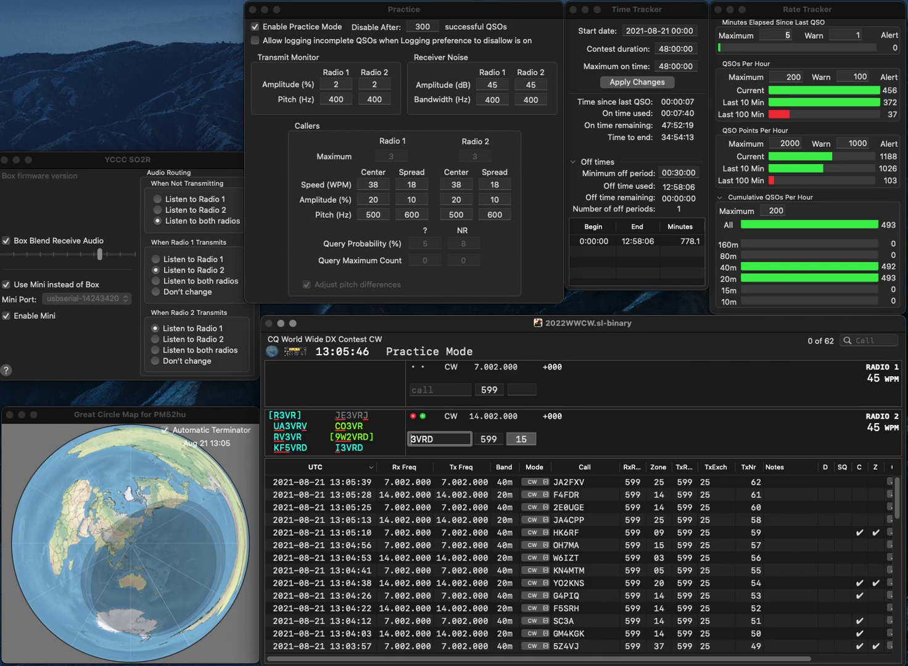
{"action": "key", "text": "Home"}
{"action": "type", "text": "I"}
{"action": "key", "text": "Return"}
{"action": "type", "text": "F"}
{"action": "key", "text": "BackSpace"}
{"action": "type", "text": "SM7CBS"}
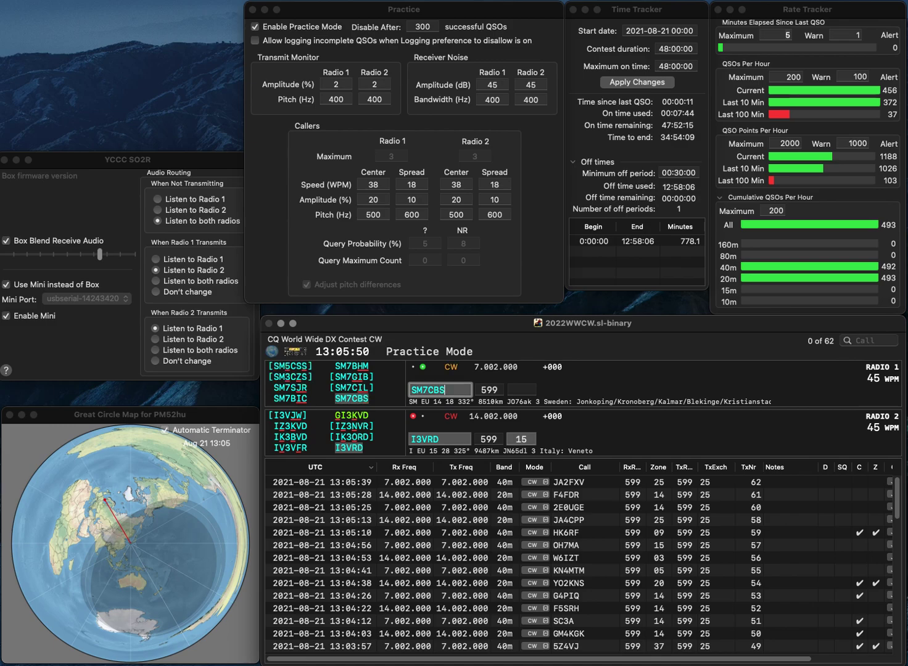
{"action": "key", "text": "Return"}
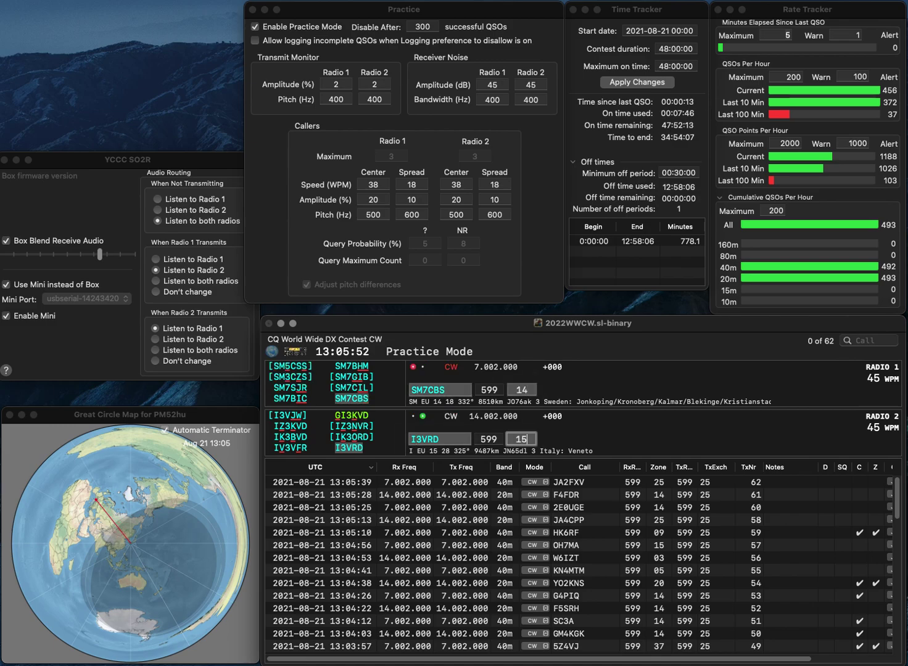
{"action": "key", "text": "Return"}
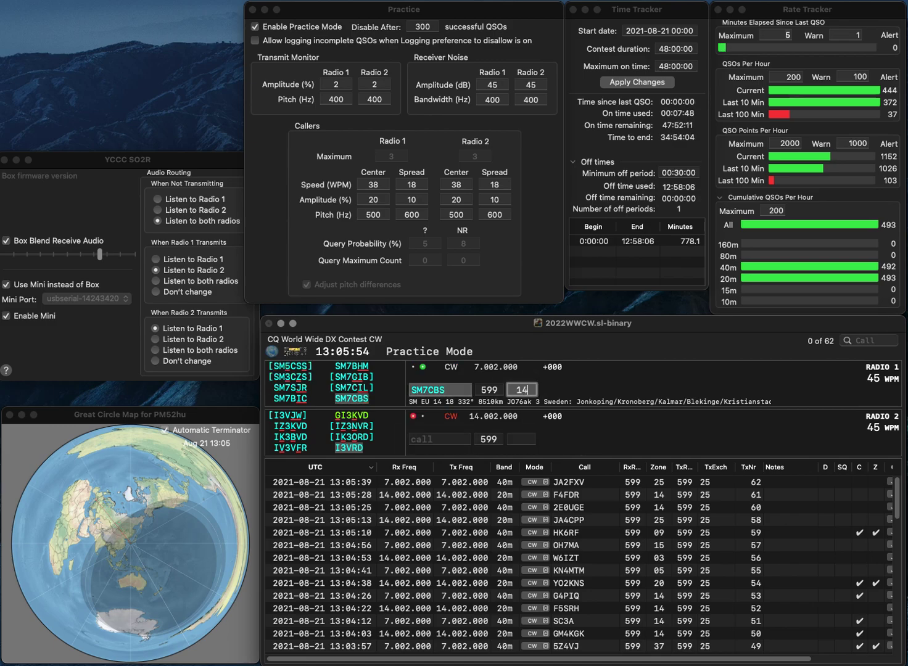
{"action": "key", "text": "Return"}
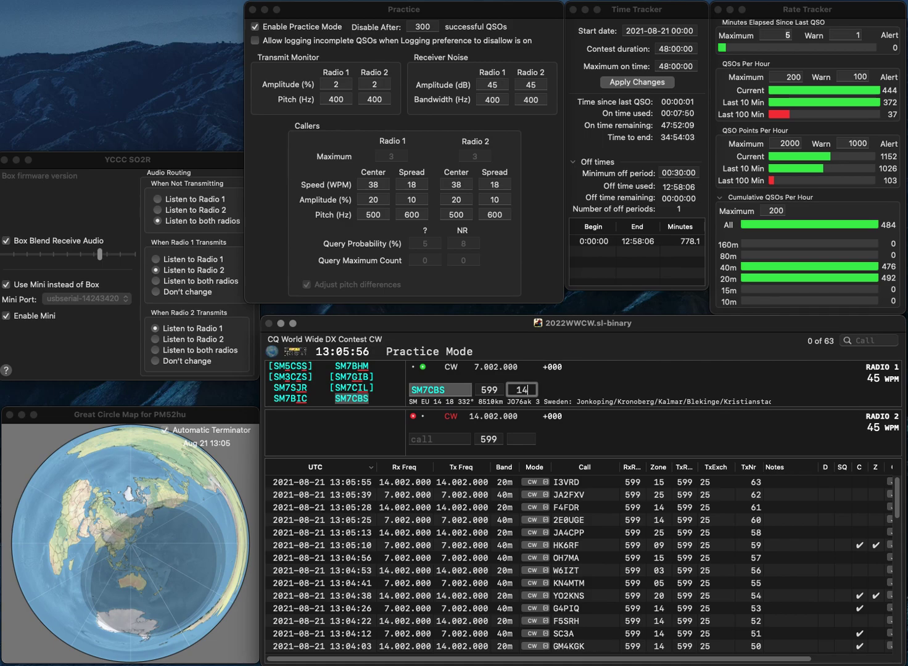
Enter K2FSB on Radio 2 with zone 05, correct the call to K2RSB and resend it
{"action": "type", "text": "K2FSB"}
{"action": "key", "text": "Return"}
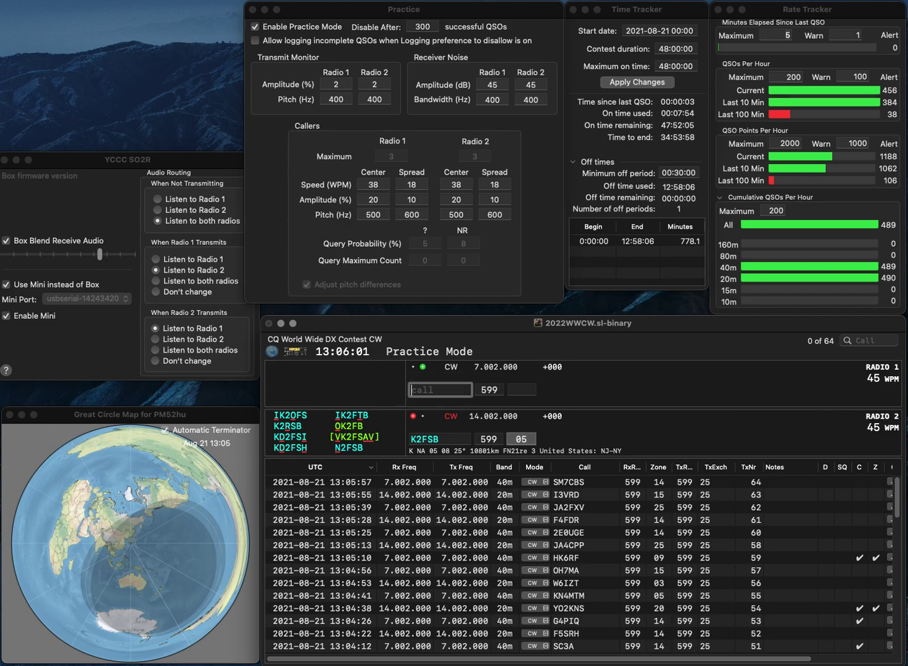
{"action": "key", "text": "Return"}
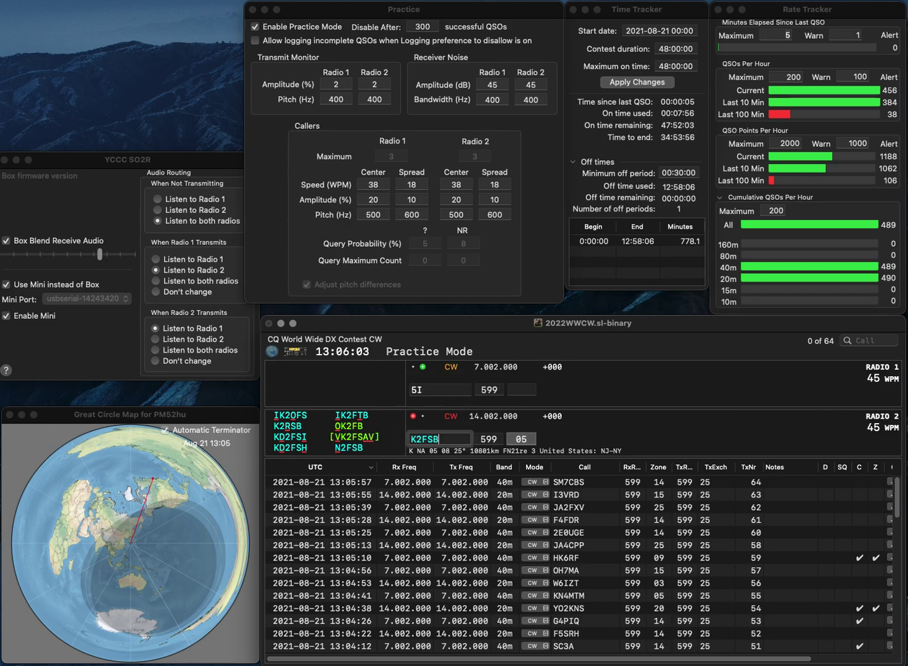
{"action": "key", "text": "BackSpace"}
{"action": "key", "text": "BackSpace"}
{"action": "type", "text": "HB"}
{"action": "key", "text": "Left"}
{"action": "key", "text": "BackSpace"}
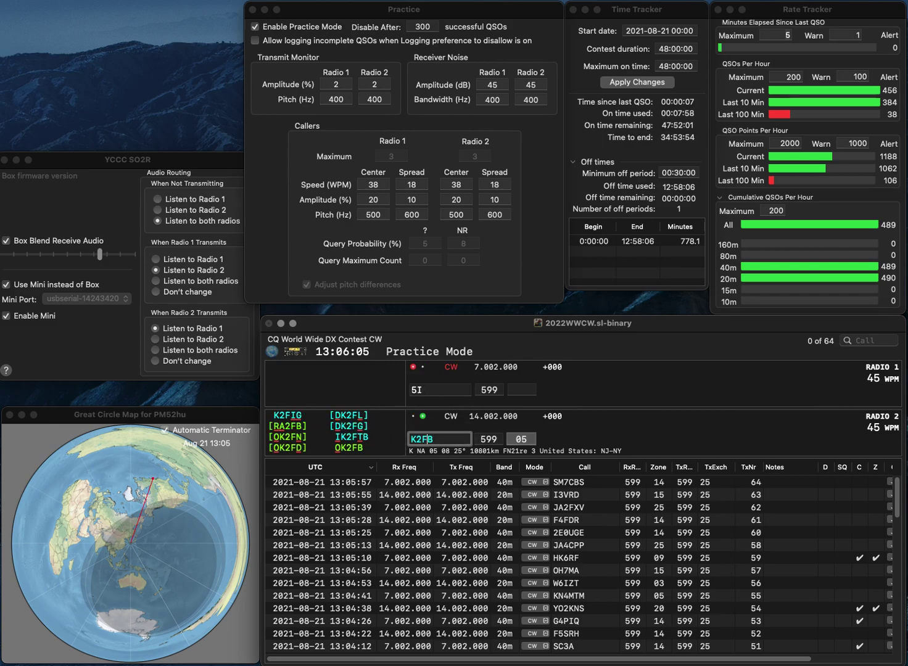
{"action": "key", "text": "BackSpace"}
{"action": "type", "text": "RS"}
{"action": "key", "text": "Return"}
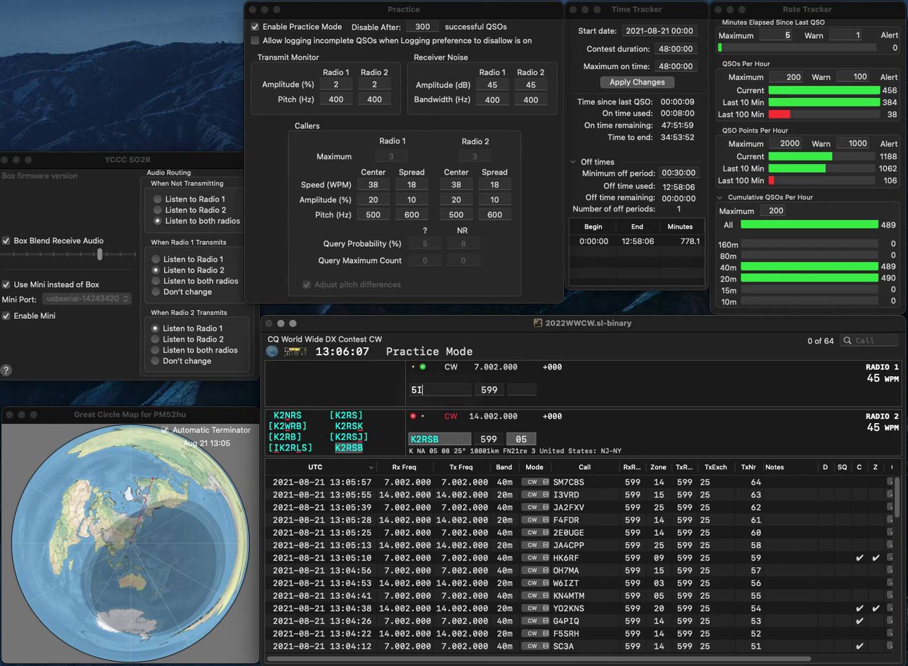
Change the Radio 1 partial call to SP5A and send it with zone 15, and log K2RSB with zone 05 on Radio 2
{"action": "key", "text": "BackSpace"}
{"action": "type", "text": "A"}
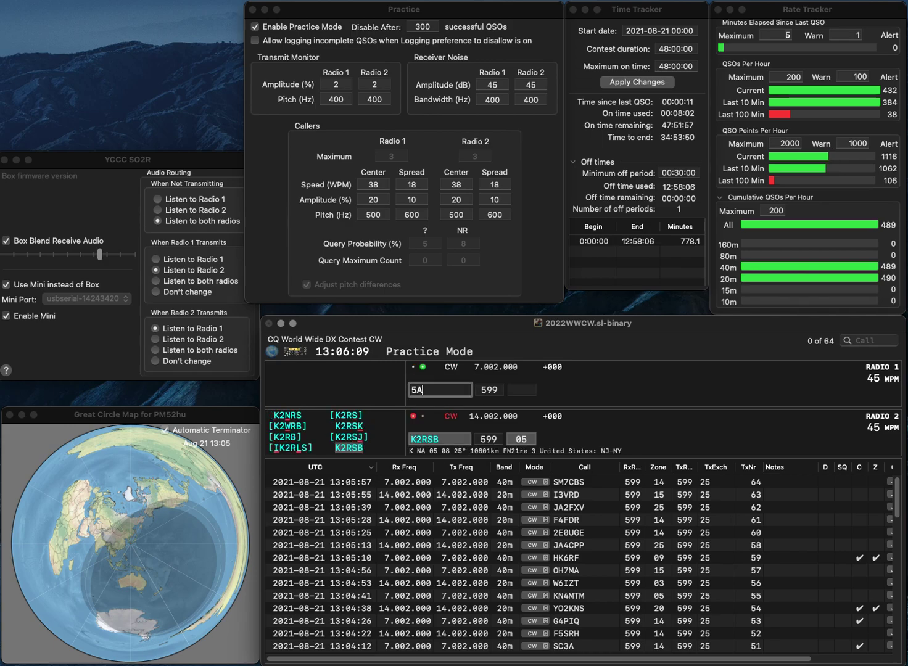
{"action": "key", "text": "Left"}
{"action": "key", "text": "Left"}
{"action": "type", "text": "SP"}
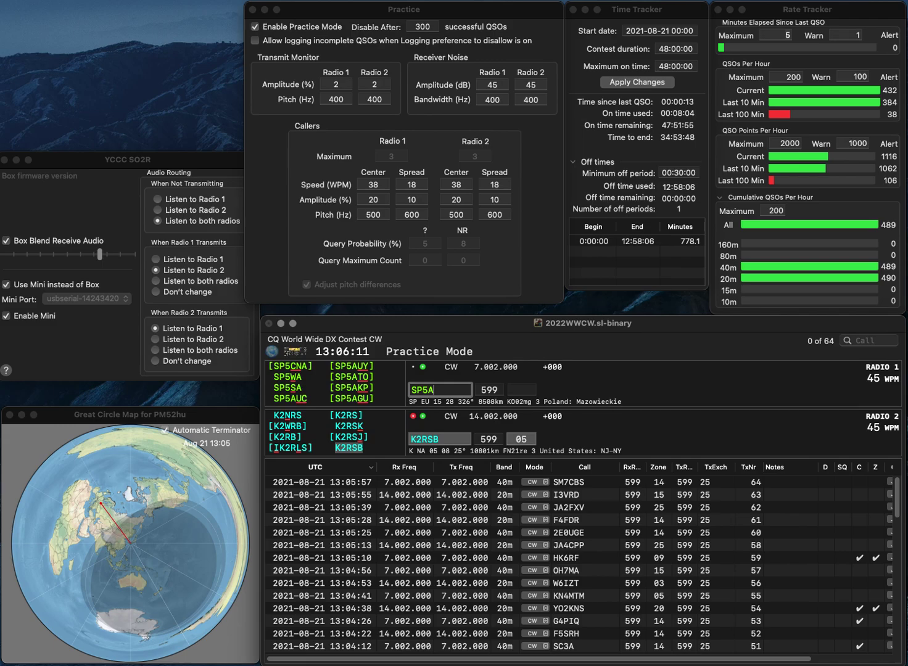
{"action": "key", "text": "Return"}
{"action": "key", "text": "Return"}
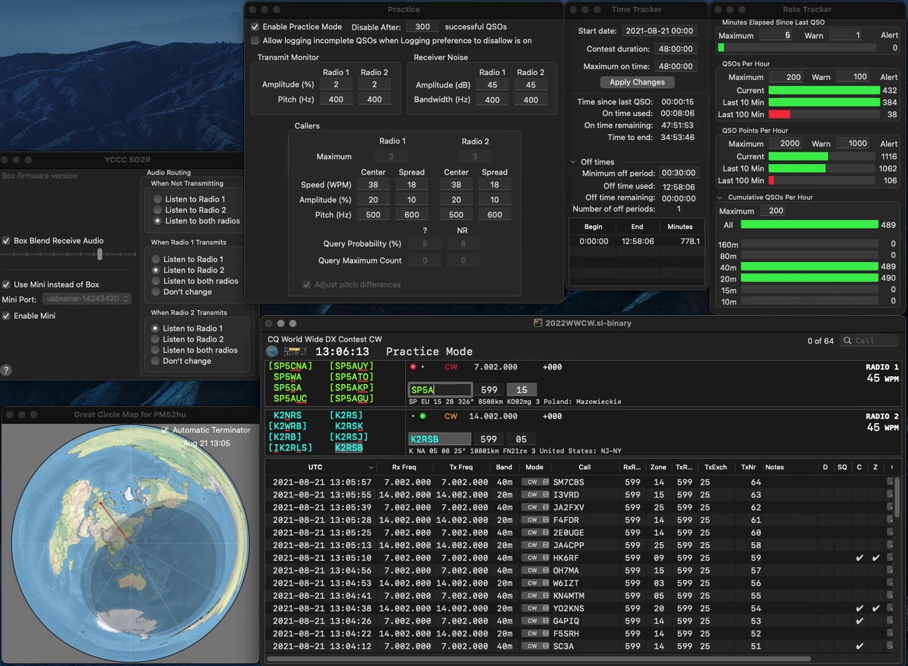
Change the Radio 1 partial call to SP5A?B and send it as a query for the missing letter
{"action": "key", "text": "BackSpace"}
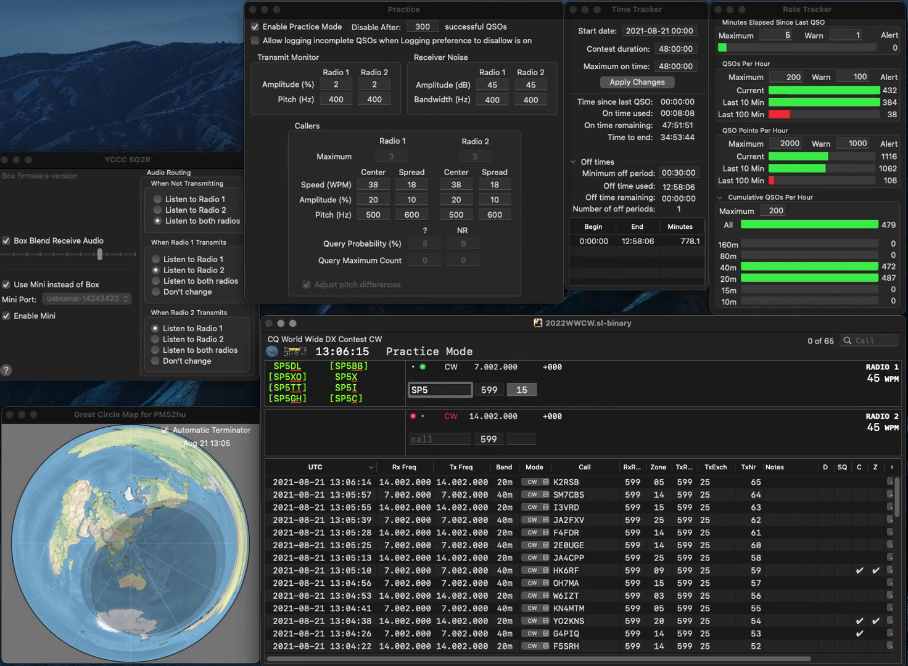
{"action": "type", "text": "A"}
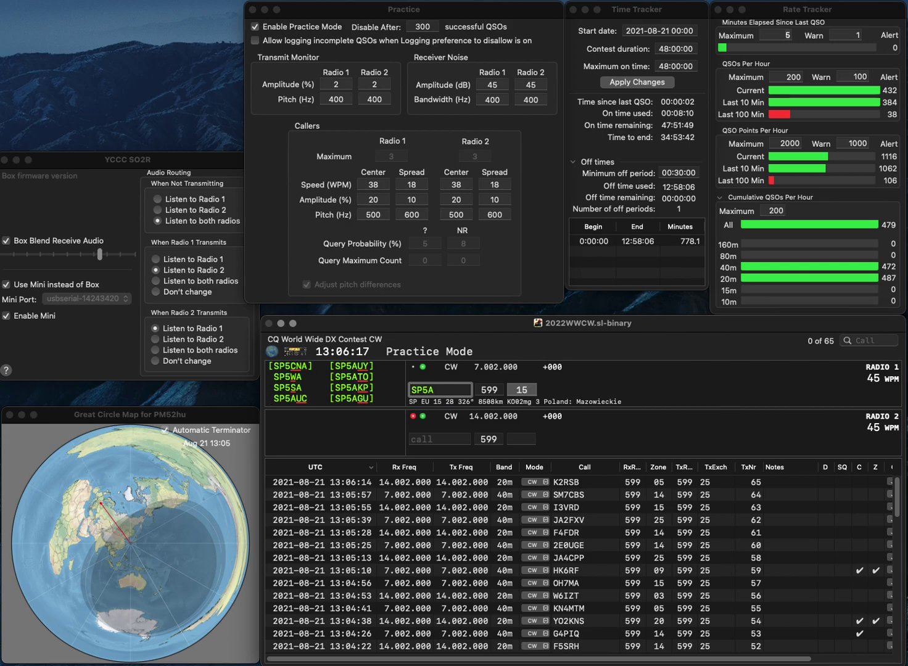
{"action": "type", "text": "B"}
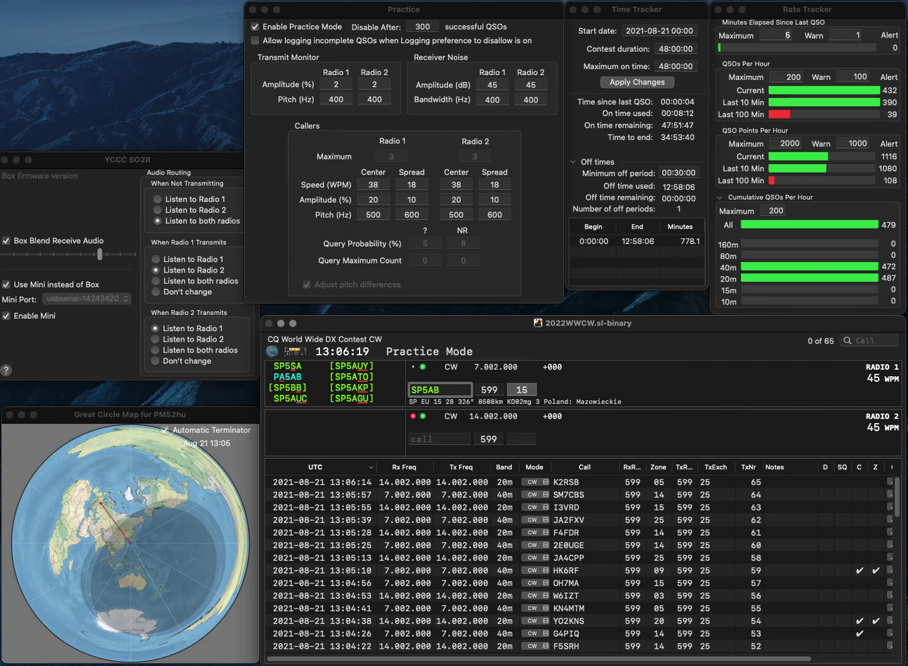
{"action": "type", "text": "?"}
{"action": "key", "text": "Return"}
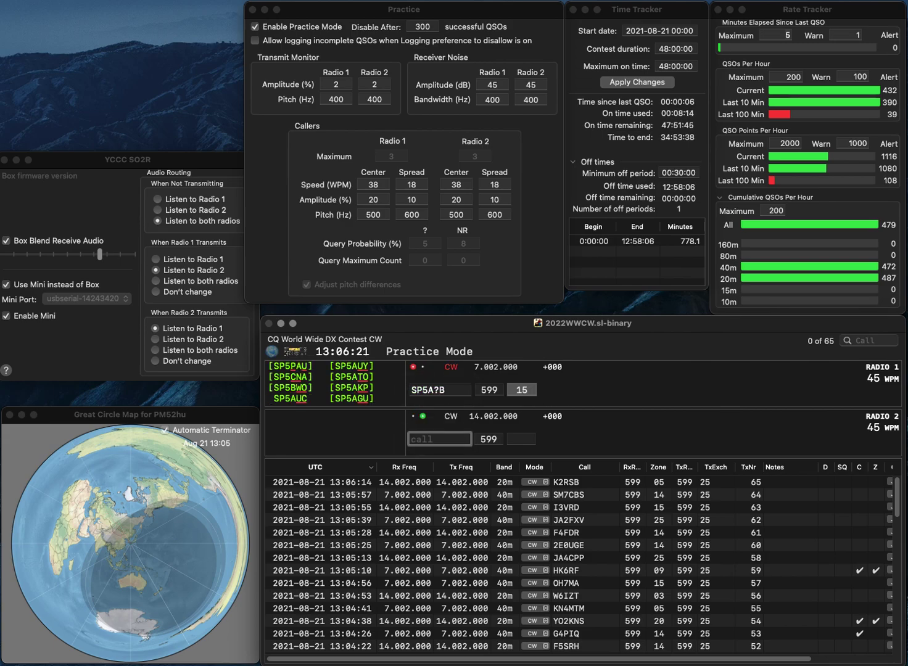
{"action": "type", "text": "N4FN"}
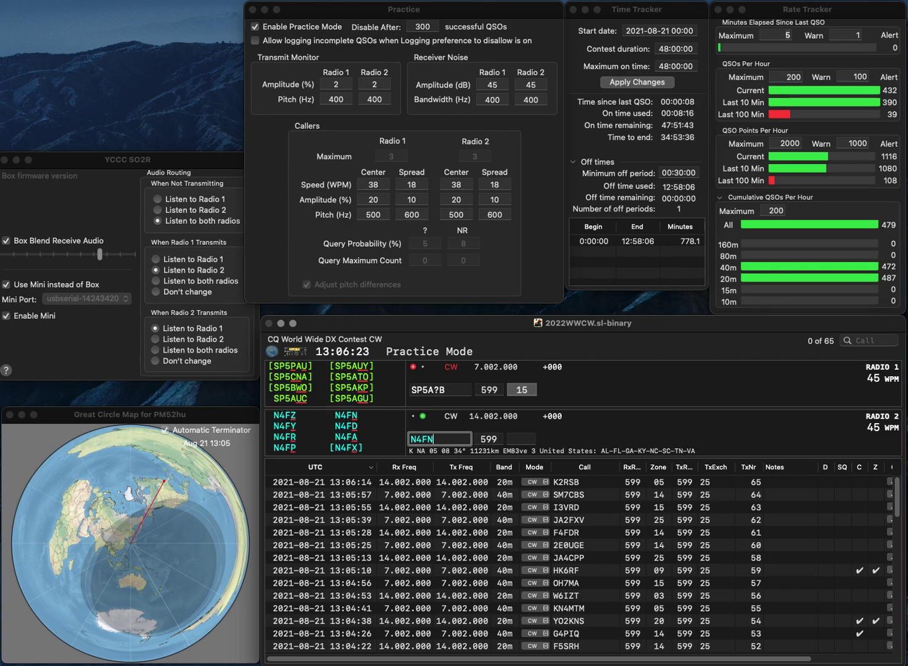
{"action": "key", "text": "Return"}
{"action": "key", "text": "BackSpace"}
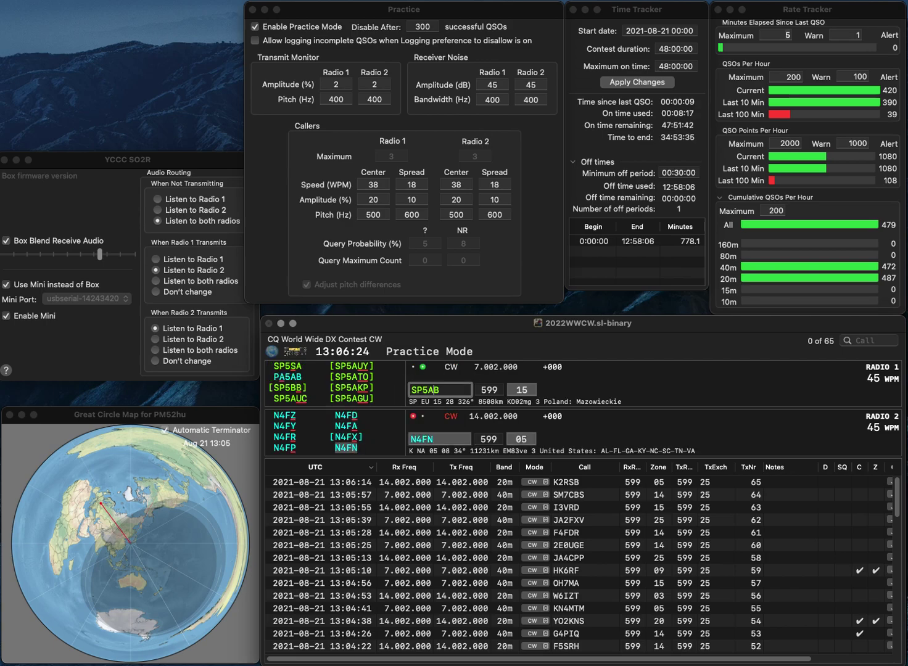
{"action": "type", "text": "U"}
{"action": "key", "text": "Delete"}
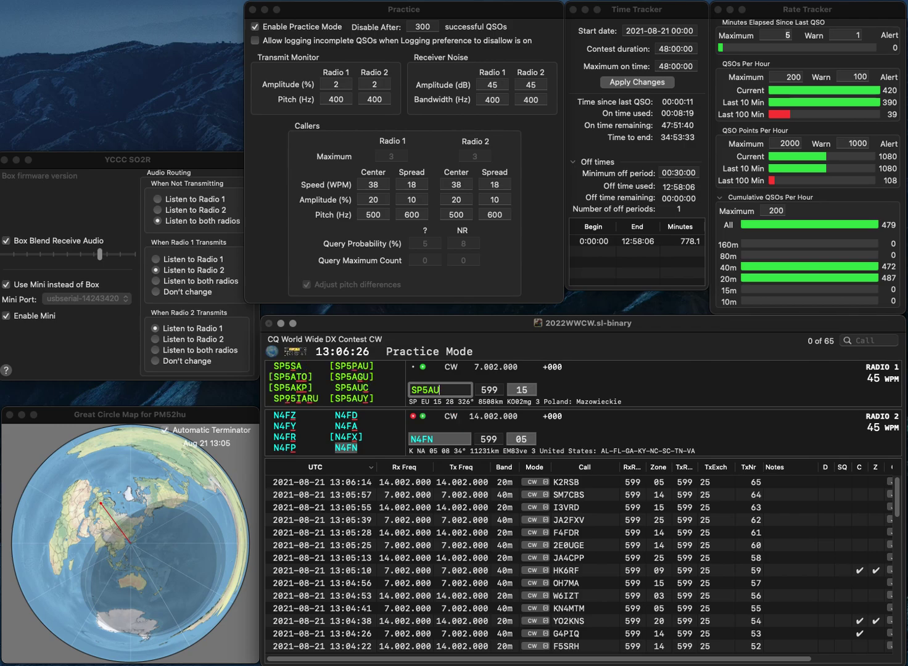
{"action": "type", "text": "C"}
{"action": "key", "text": "Return"}
{"action": "key", "text": "Return"}
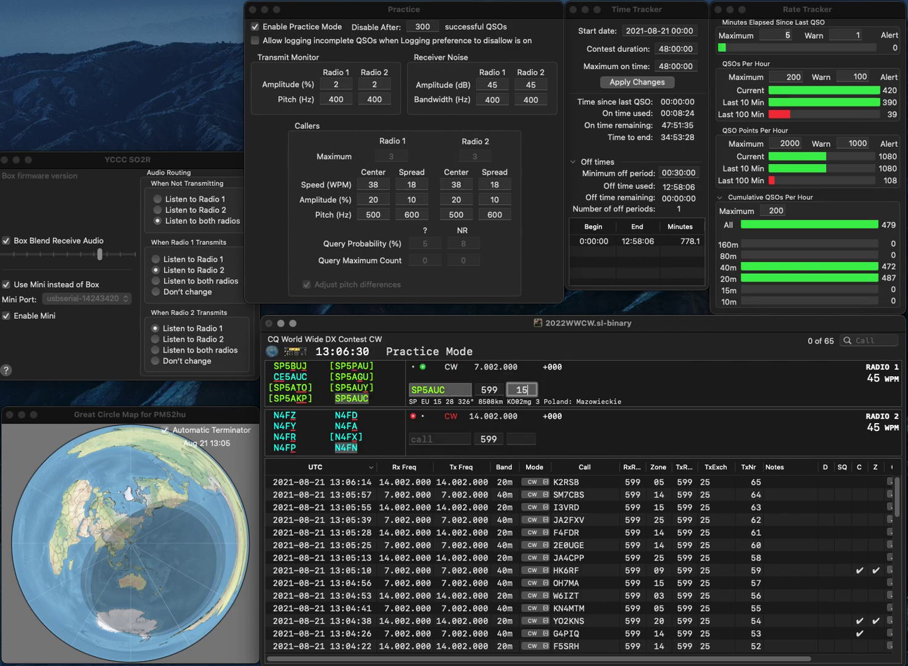
{"action": "key", "text": "Return"}
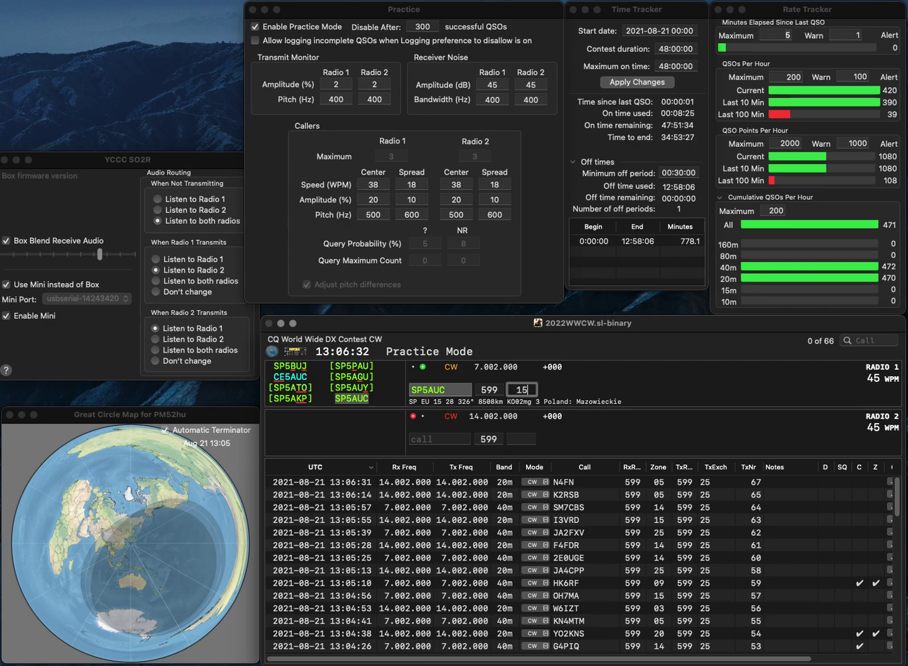
{"action": "type", "text": "WA1"}
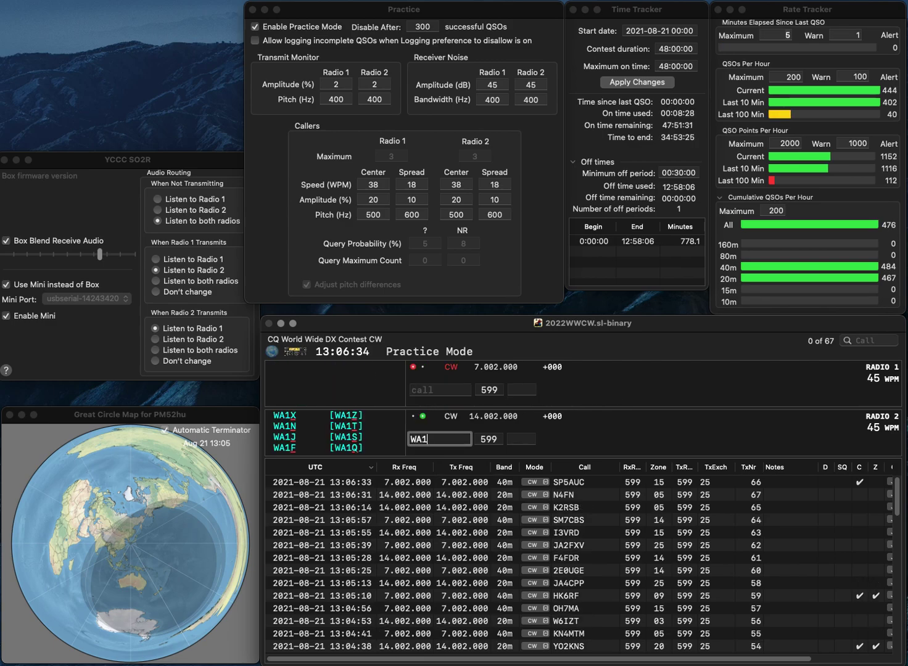
{"action": "type", "text": "VFJ"}
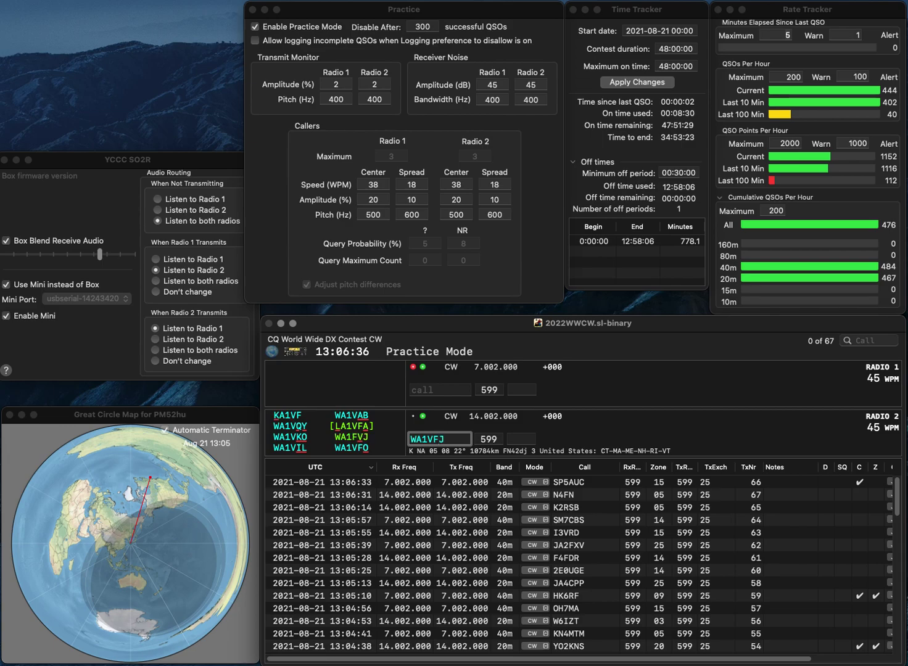
{"action": "key", "text": "BackSpace"}
{"action": "key", "text": "Left"}
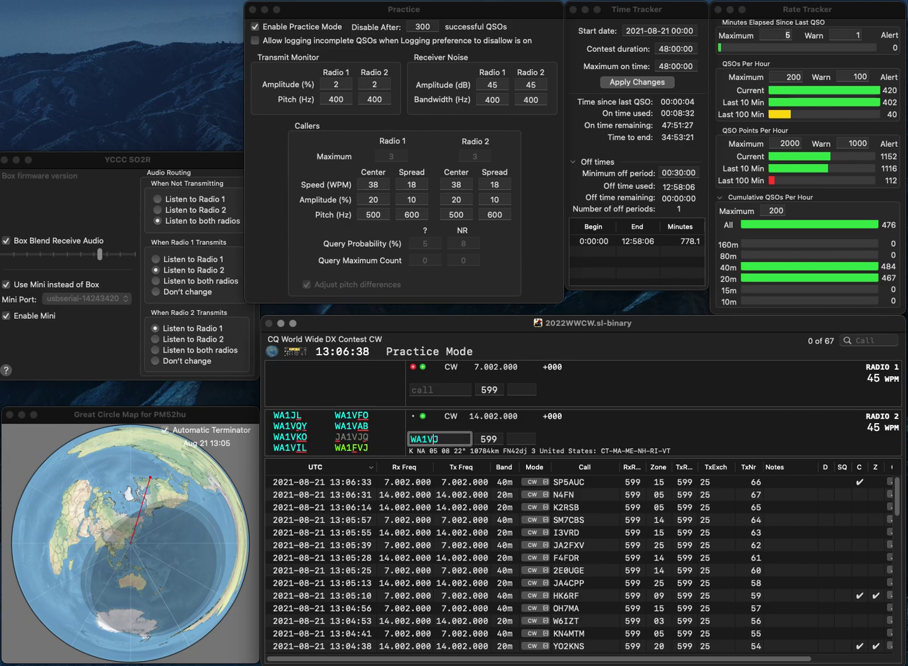
{"action": "type", "text": "F"}
{"action": "key", "text": "Return"}
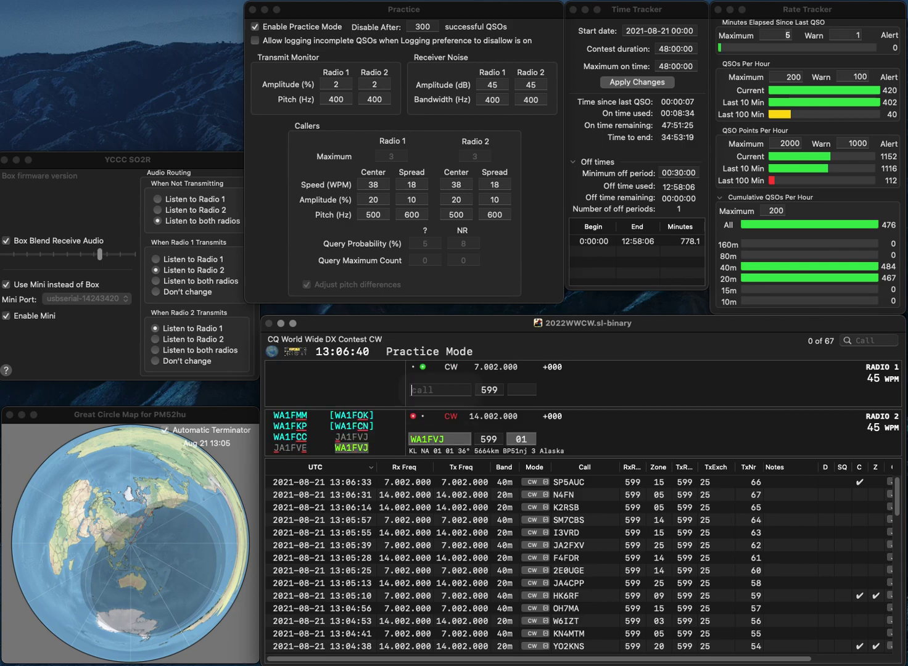
{"action": "type", "text": "WA2WLQ"}
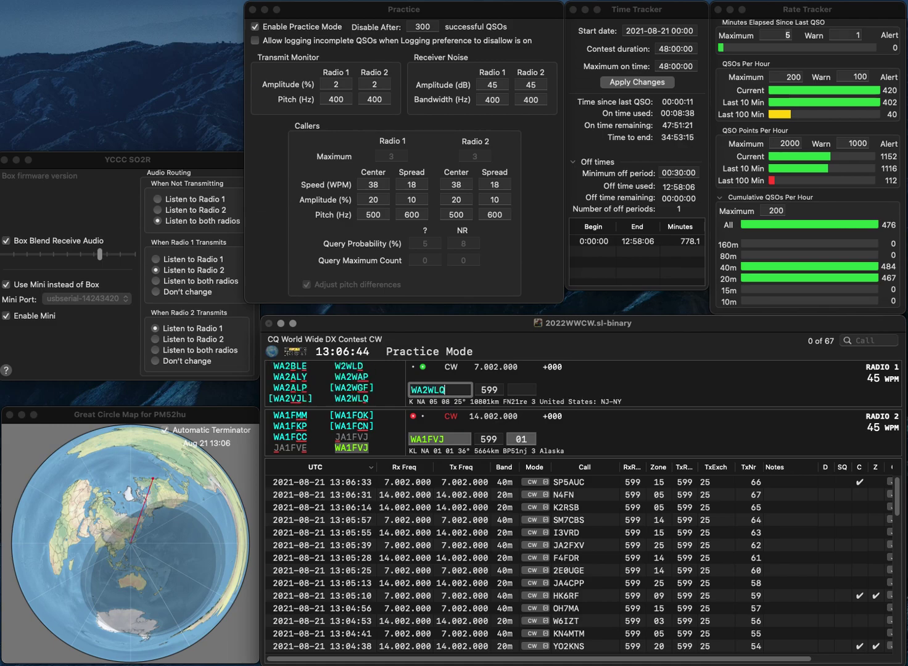
{"action": "key", "text": "Return"}
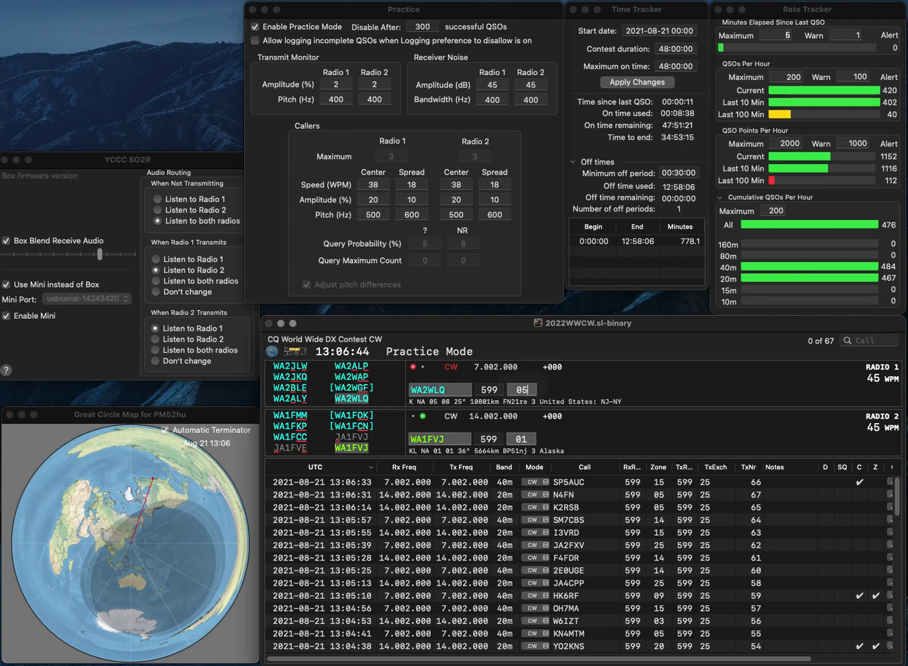
{"action": "key", "text": "space"}
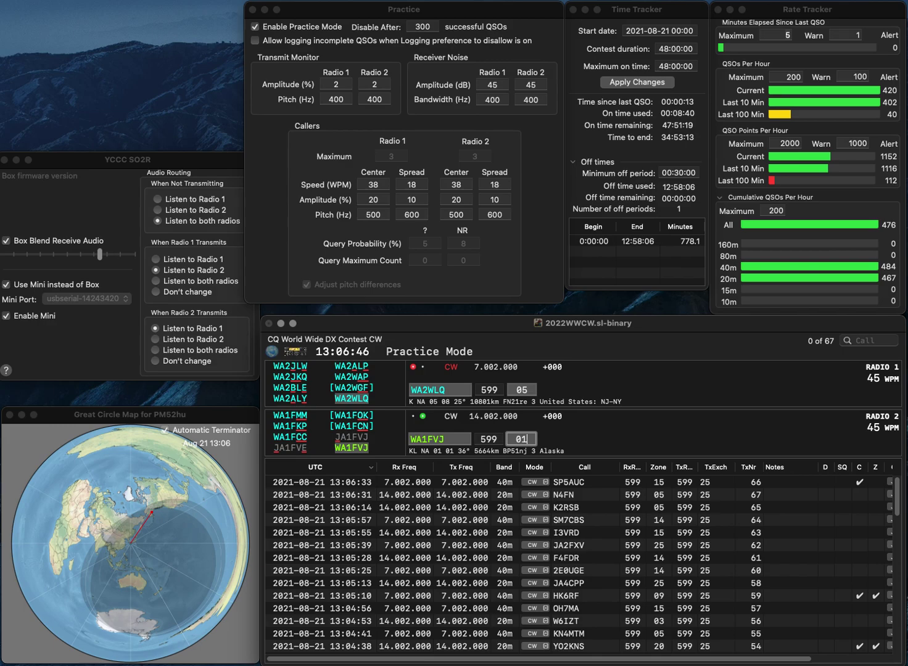
{"action": "key", "text": "Return"}
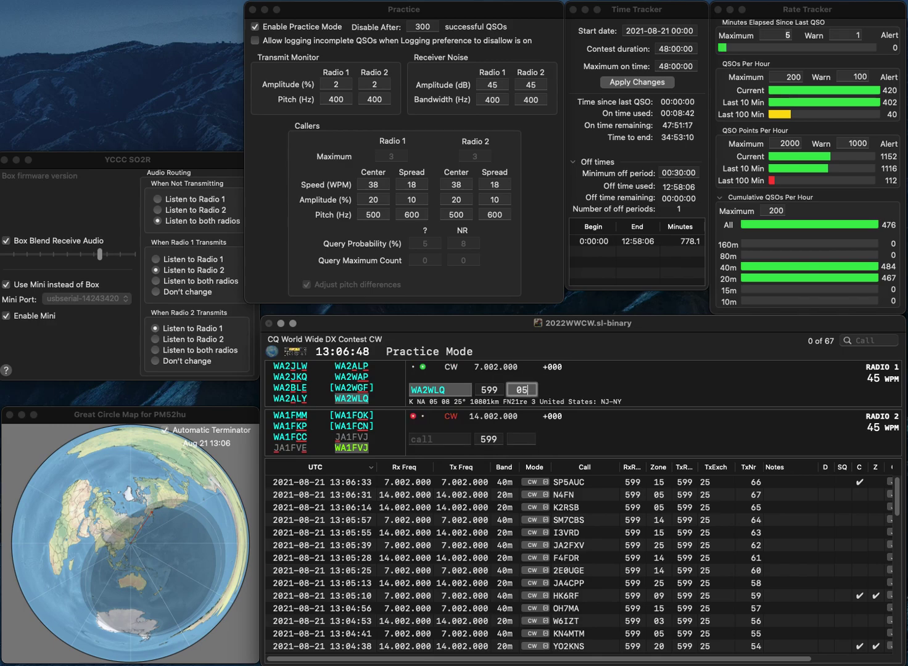
{"action": "key", "text": "Return"}
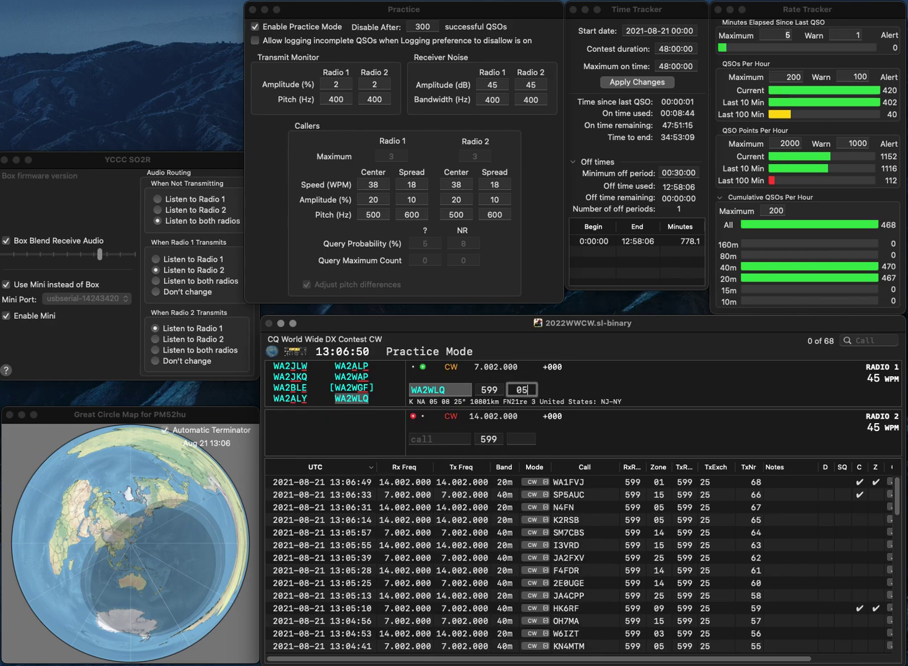
{"action": "type", "text": "DL1SW"}
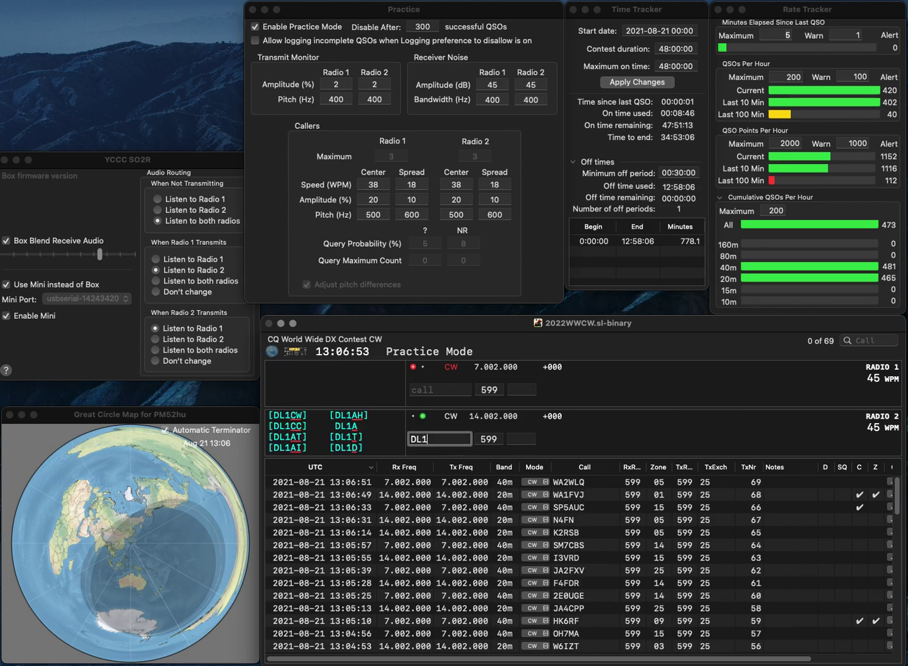
{"action": "key", "text": "BackSpace"}
{"action": "type", "text": "LS"}
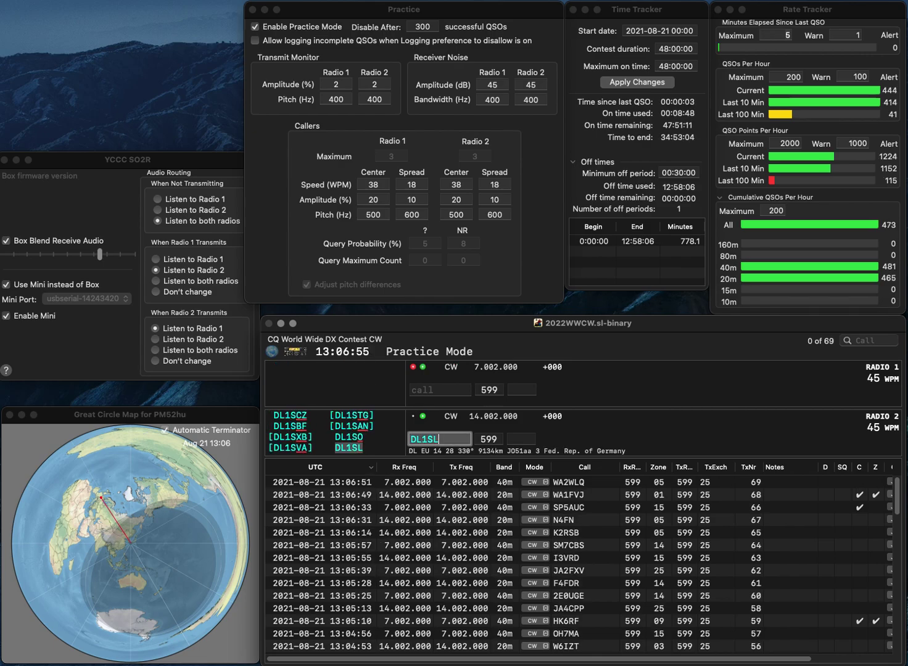
{"action": "key", "text": "Return"}
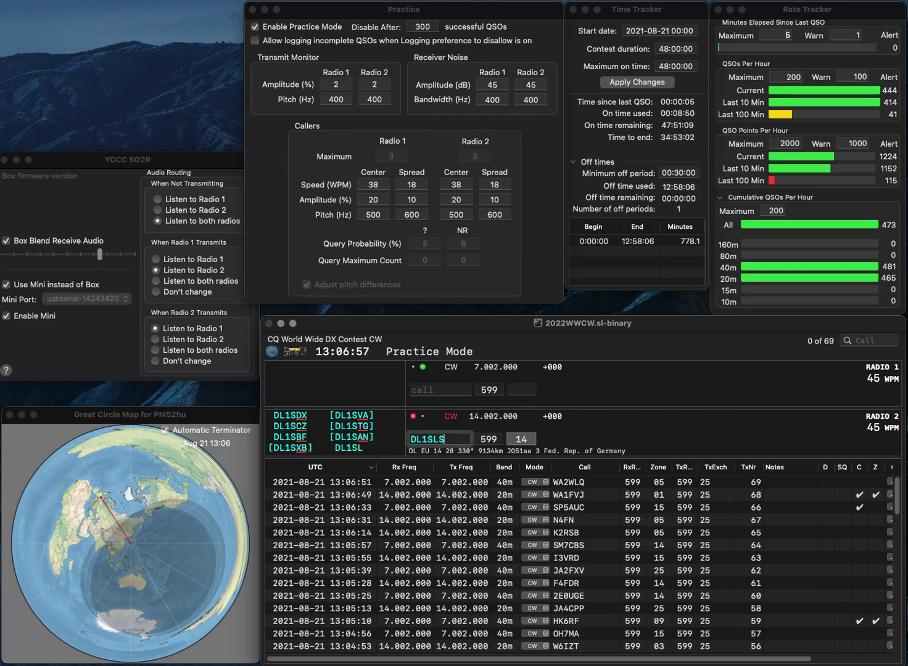
Enter ON4ANE on Radio 1 and send the exchange with zone 14 filled in
{"action": "type", "text": "N4ANE"}
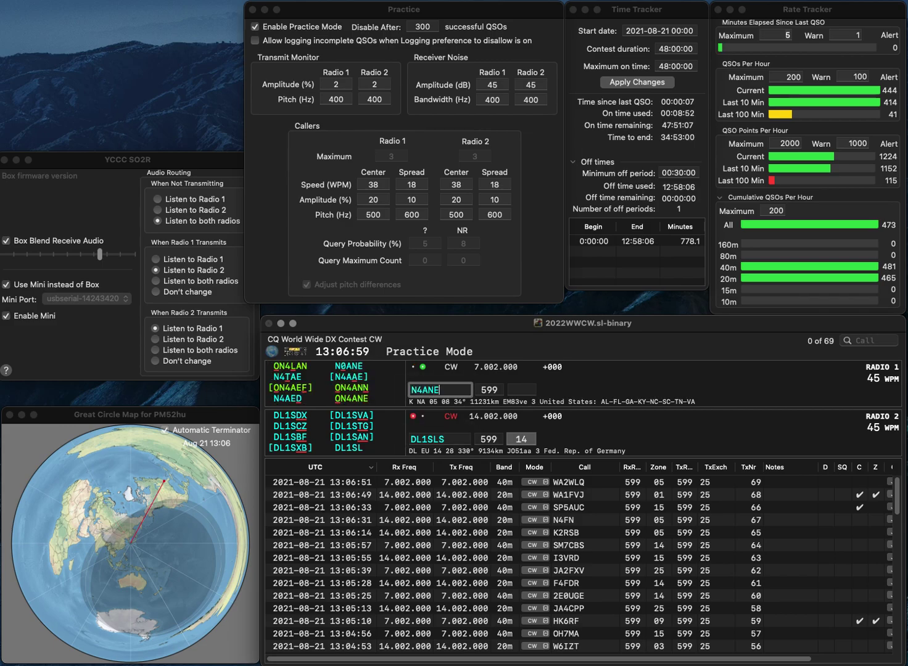
{"action": "type", "text": "O"}
{"action": "key", "text": "Return"}
Correct the Radio 2 call to DL1HWS, and log ON4ANE on Radio 1 and DL1HWS on Radio 2, both with zone 14
{"action": "key", "text": "Left"}
{"action": "key", "text": "Left"}
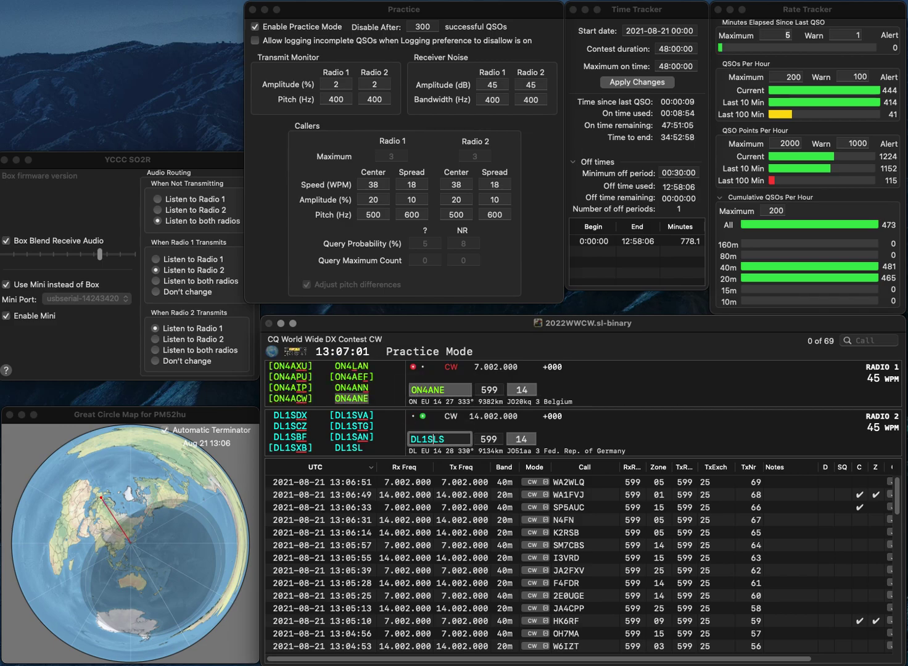
{"action": "key", "text": "BackSpace"}
{"action": "type", "text": "HW"}
{"action": "key", "text": "Delete"}
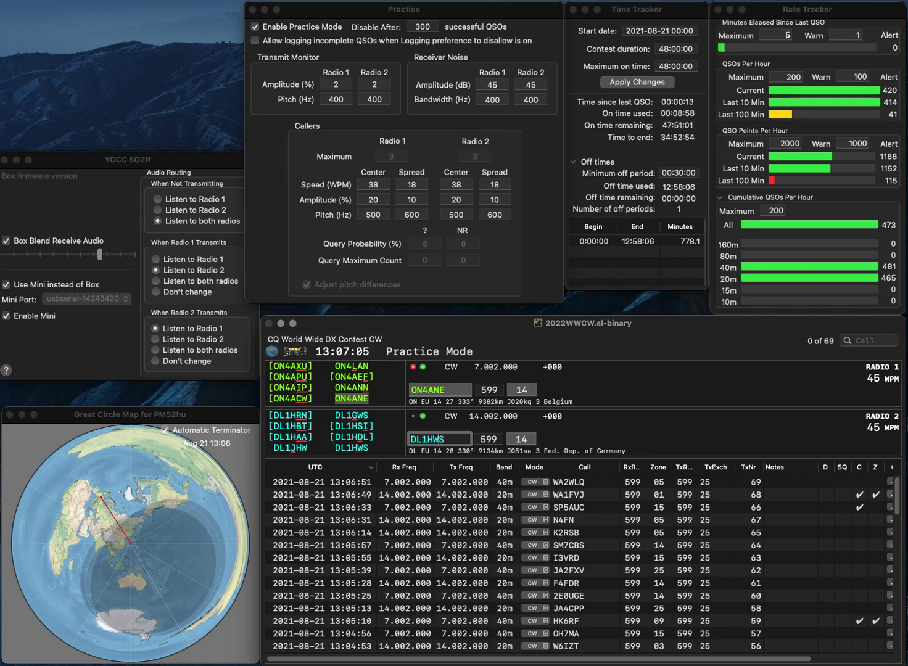
{"action": "key", "text": "Return"}
{"action": "key", "text": "Return"}
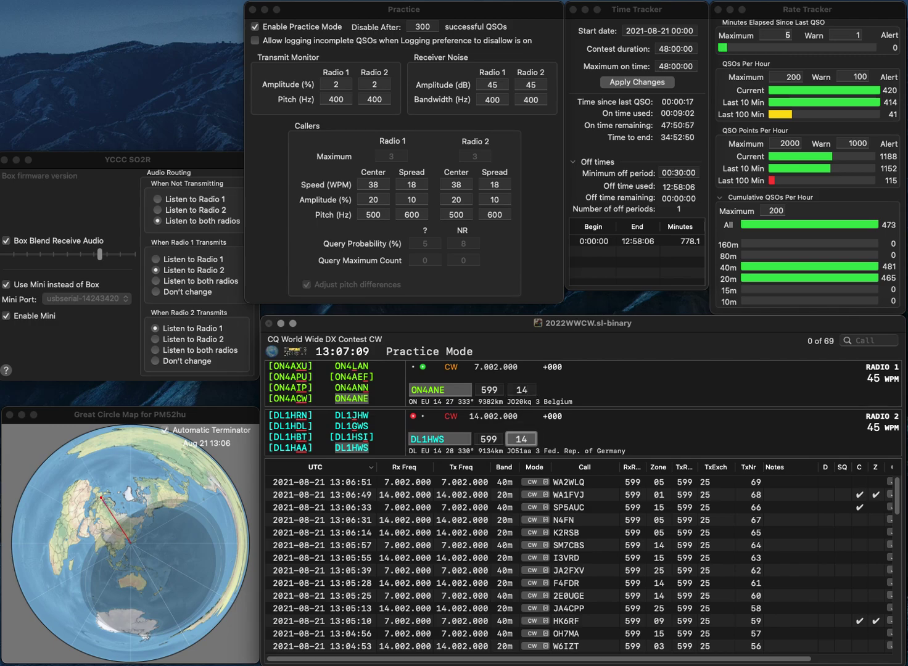
{"action": "key", "text": "Return"}
{"action": "type", "text": "AC2C"}
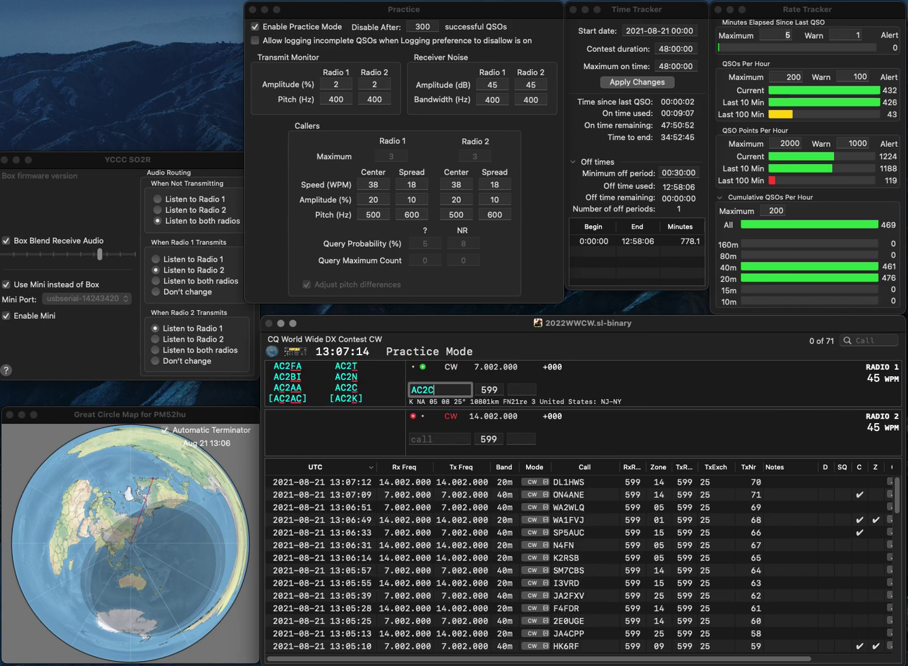
{"action": "key", "text": "Return"}
{"action": "type", "text": "LA8OKA"}
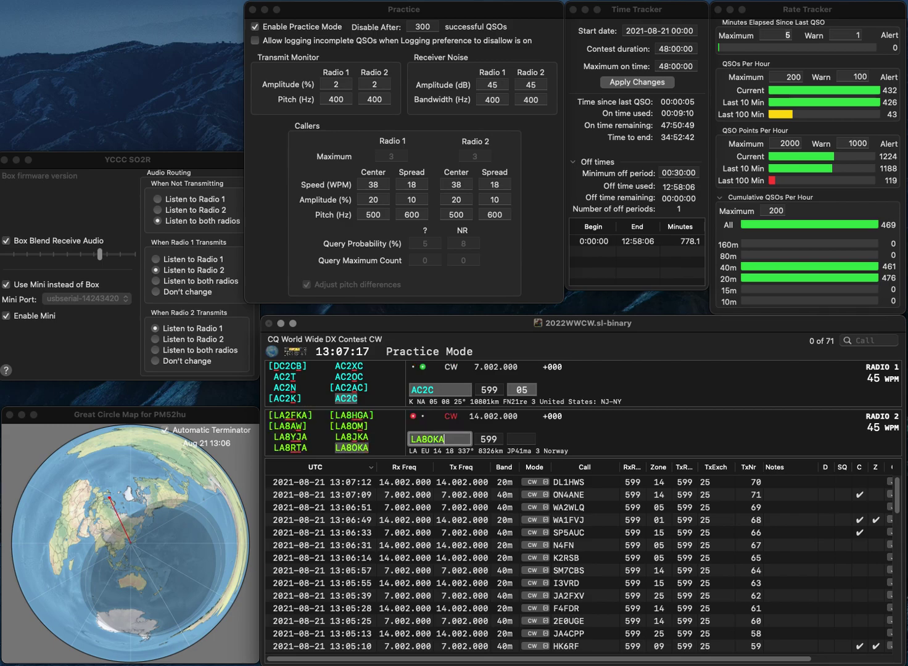
{"action": "key", "text": "Return"}
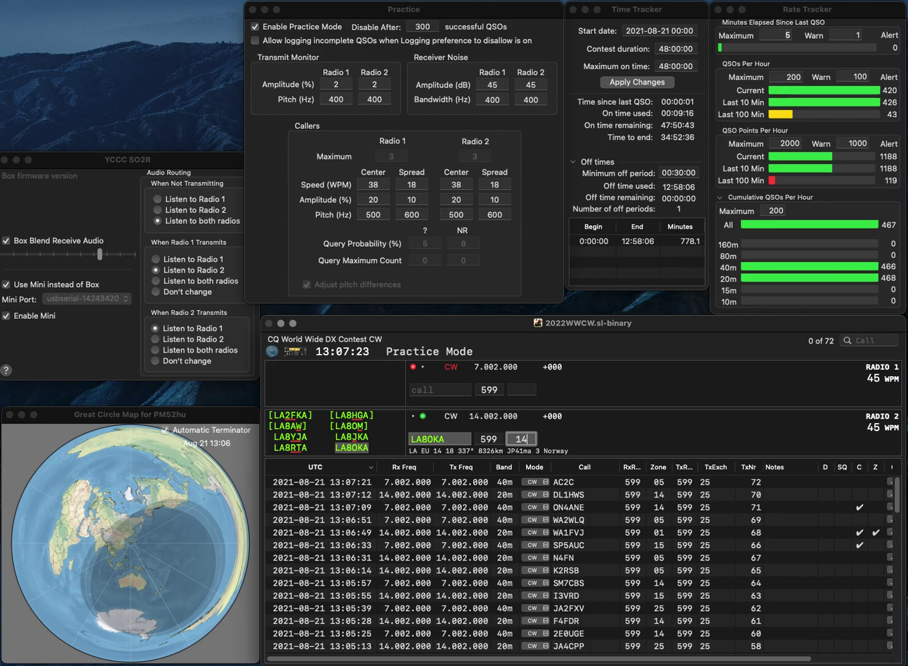
{"action": "key", "text": "Return"}
{"action": "type", "text": "P"}
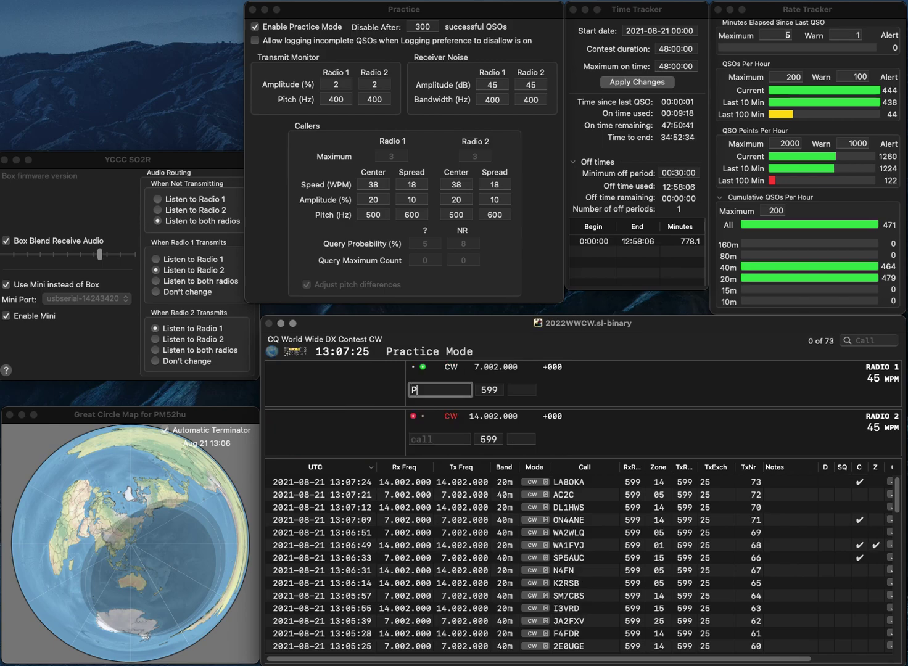
{"action": "type", "text": "20MTR"}
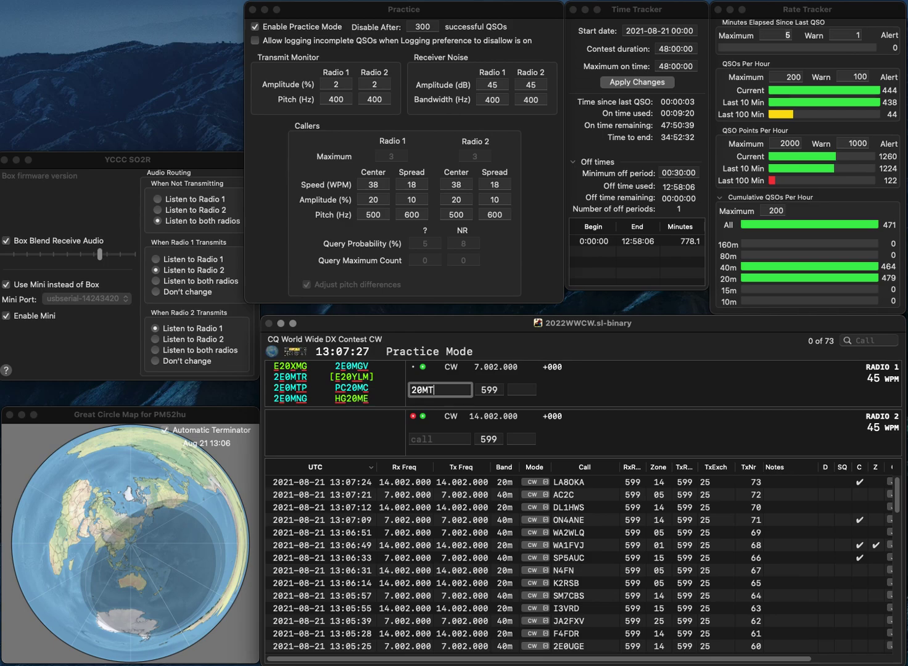
{"action": "key", "text": "Left"}
{"action": "key", "text": "Left"}
{"action": "key", "text": "Left"}
{"action": "key", "text": "Left"}
{"action": "type", "text": "E"}
{"action": "key", "text": "Return"}
{"action": "type", "text": "YB"}
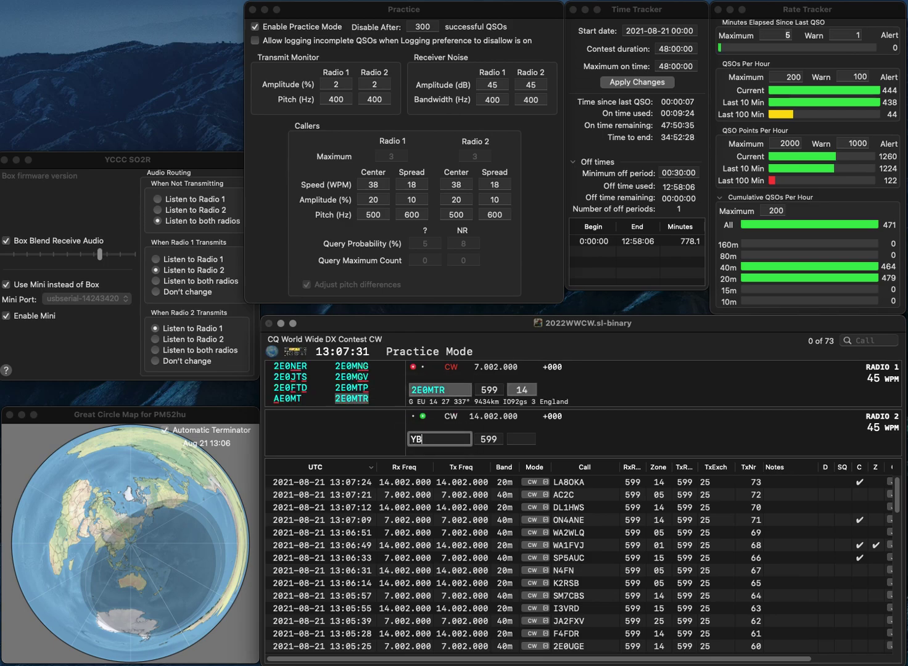
{"action": "type", "text": "8RW"}
{"action": "key", "text": "Return"}
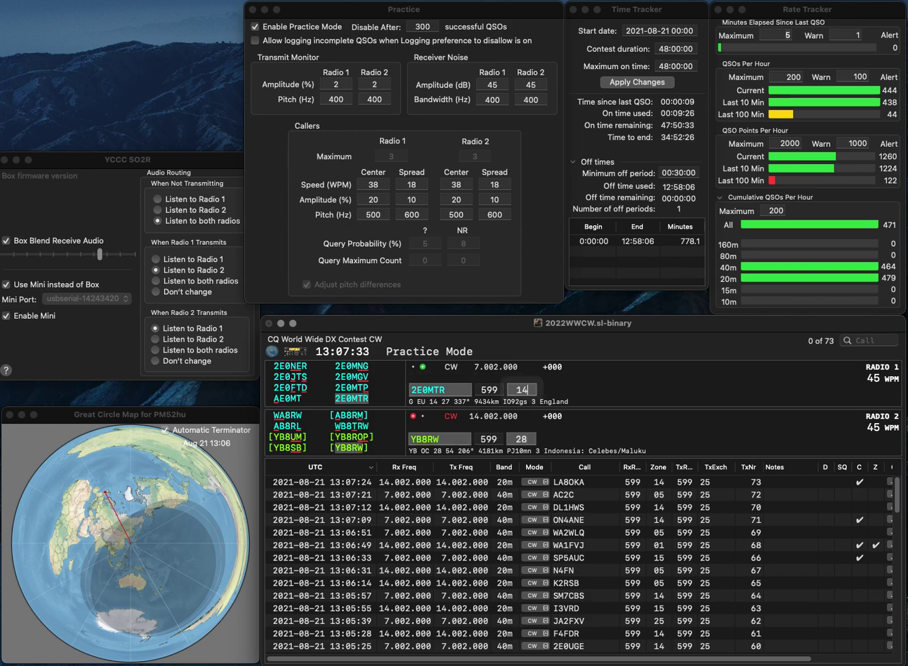
{"action": "key", "text": "Return"}
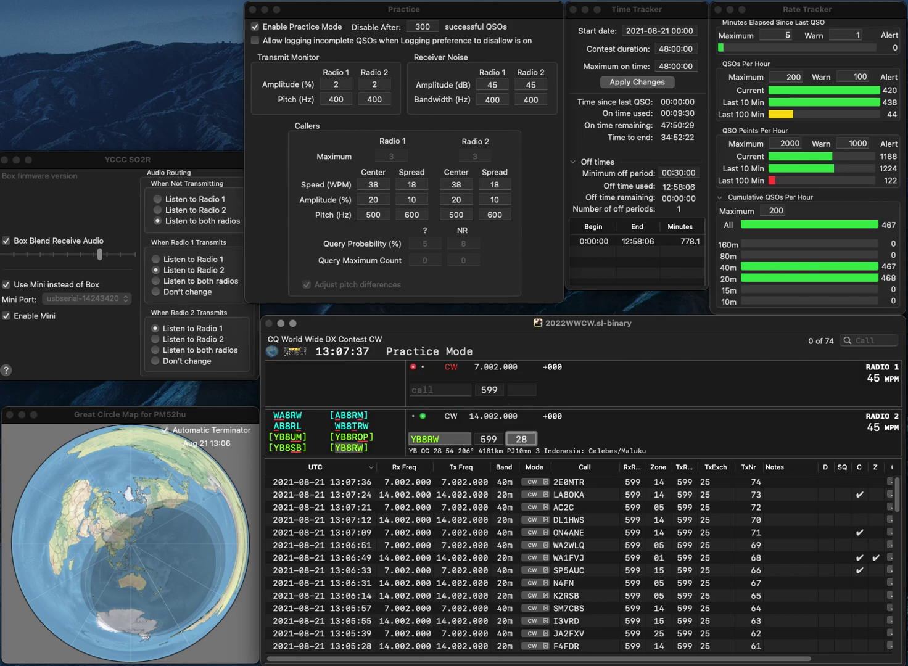
{"action": "key", "text": "Return"}
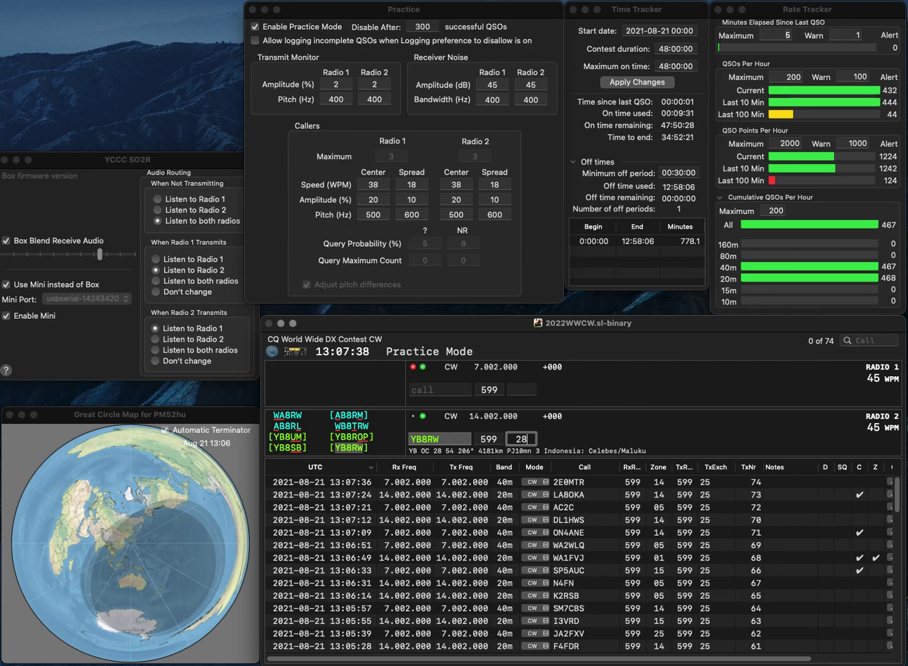
{"action": "type", "text": "PY"}
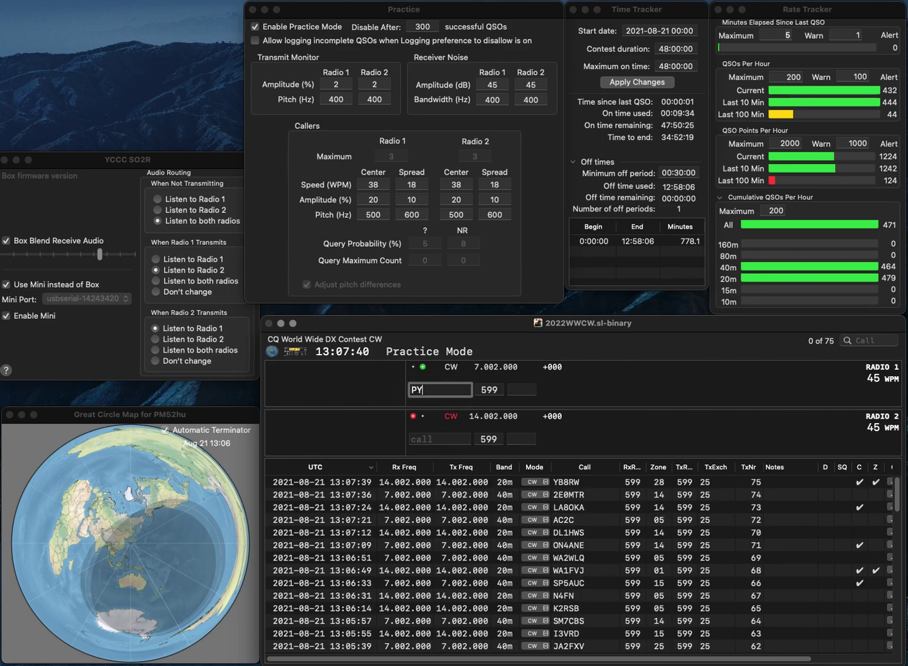
{"action": "type", "text": "8WW"}
{"action": "key", "text": "Return"}
{"action": "type", "text": "KC9MRW"}
{"action": "key", "text": "Return"}
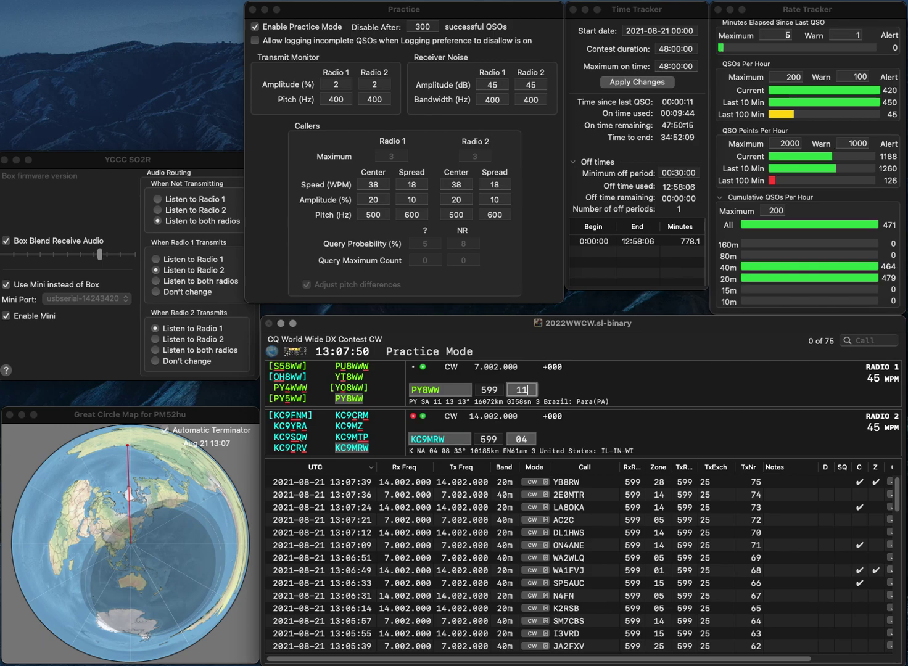
{"action": "key", "text": "Return"}
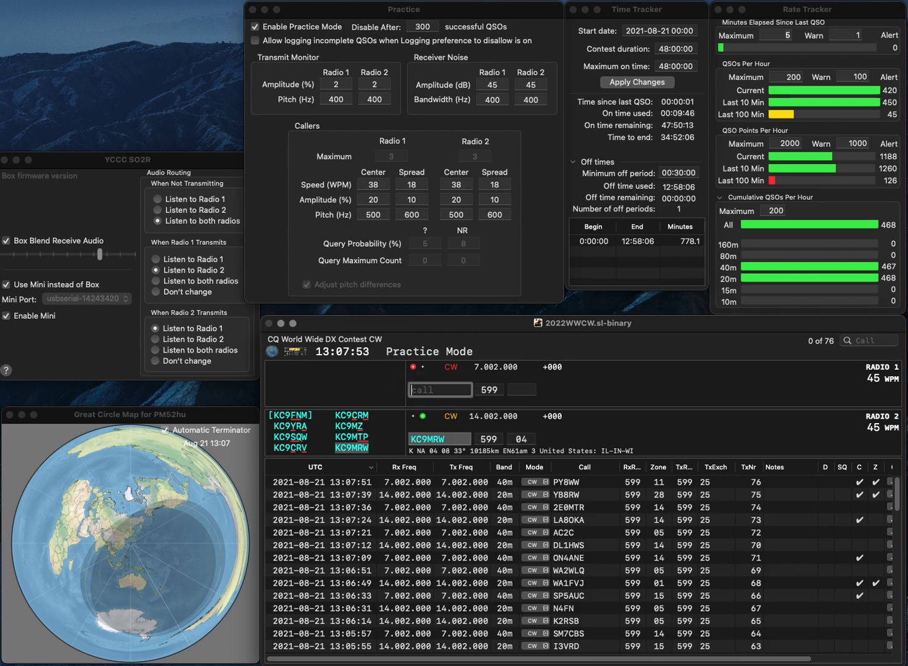
{"action": "key", "text": "Return"}
{"action": "type", "text": "W6BXY"}
{"action": "key", "text": "Return"}
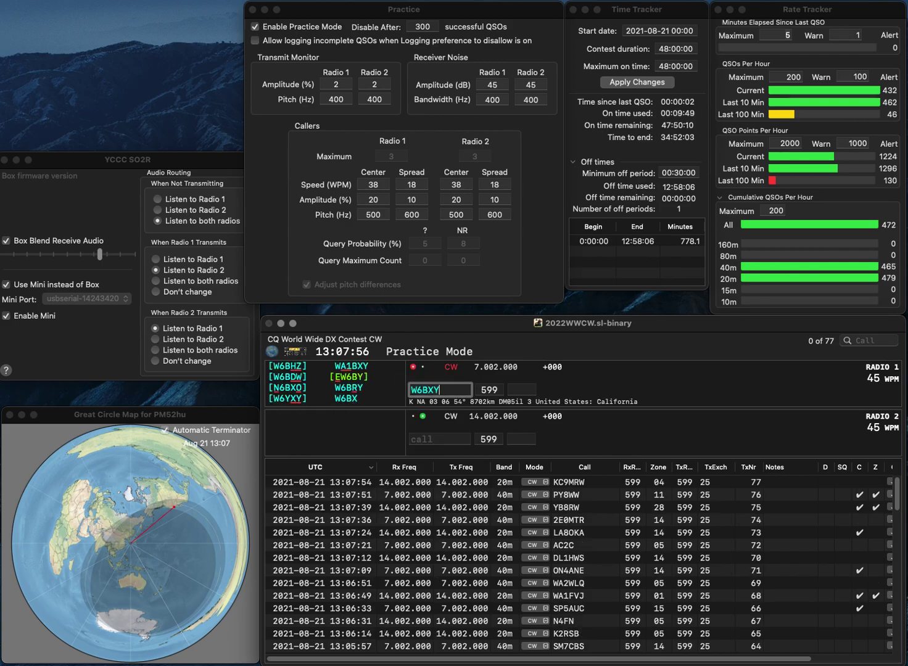
{"action": "type", "text": "KQ4Y"}
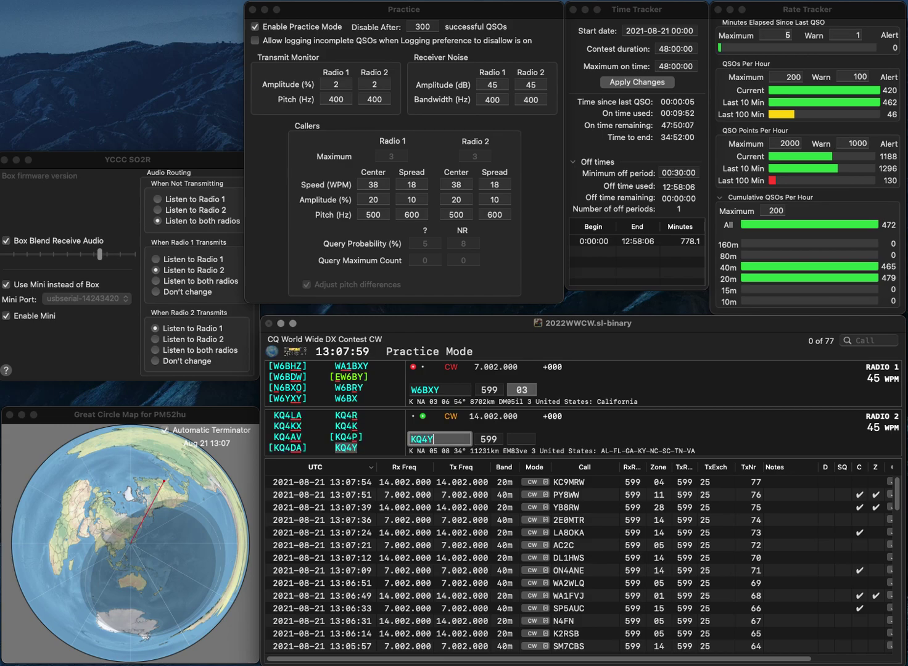
{"action": "key", "text": "Return"}
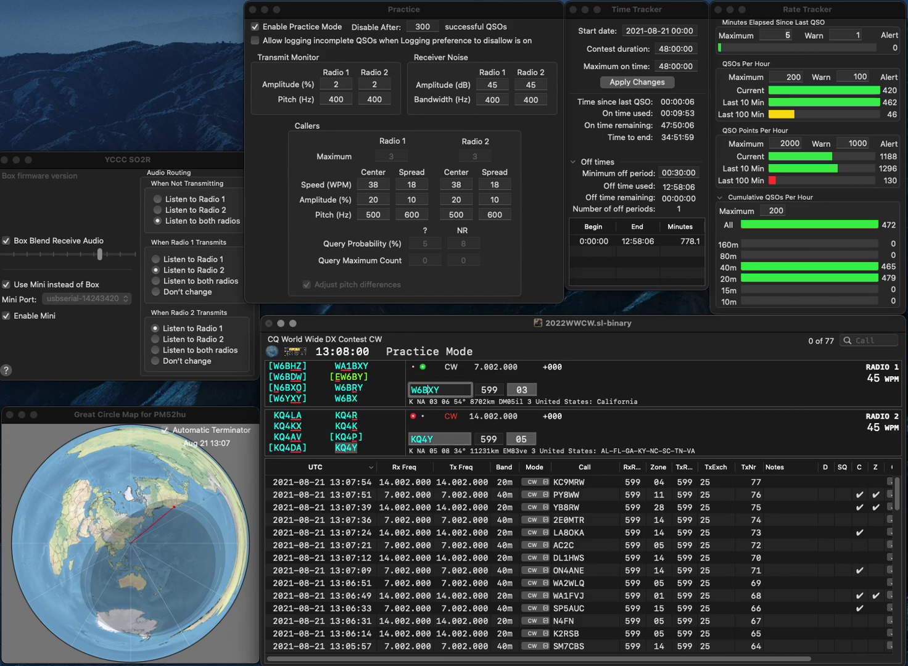
{"action": "key", "text": "Delete"}
{"action": "key", "text": "Delete"}
{"action": "type", "text": "O"}
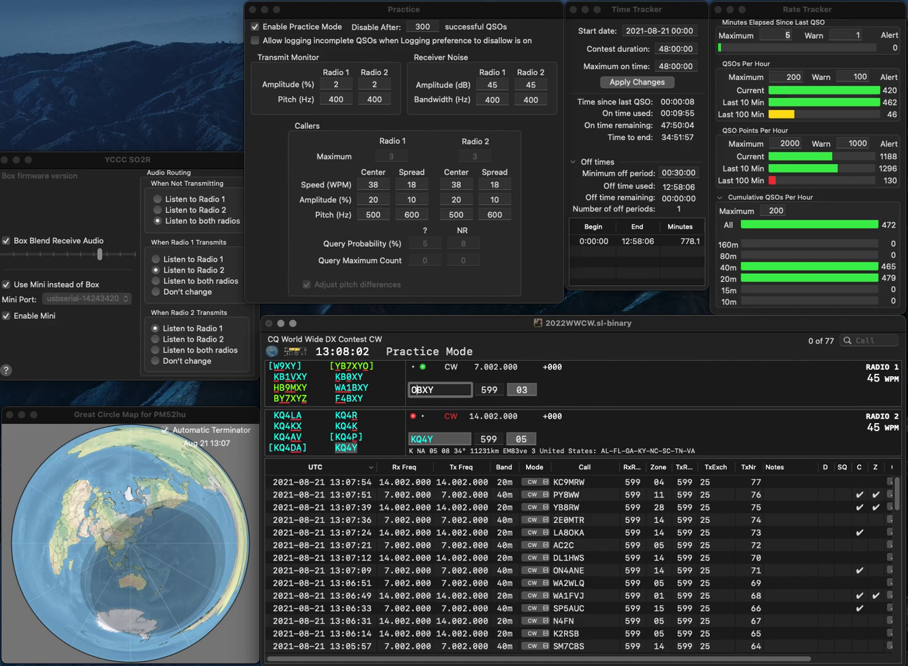
{"action": "type", "text": "B"}
{"action": "key", "text": "BackSpace"}
{"action": "key", "text": "BackSpace"}
{"action": "type", "text": "H6"}
{"action": "key", "text": "Return"}
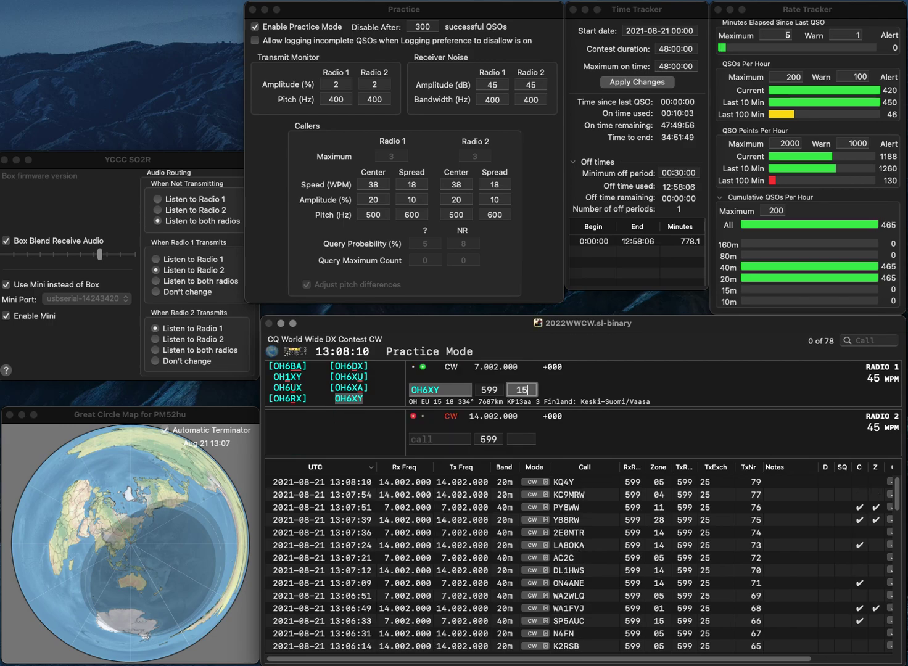
{"action": "key", "text": "Return"}
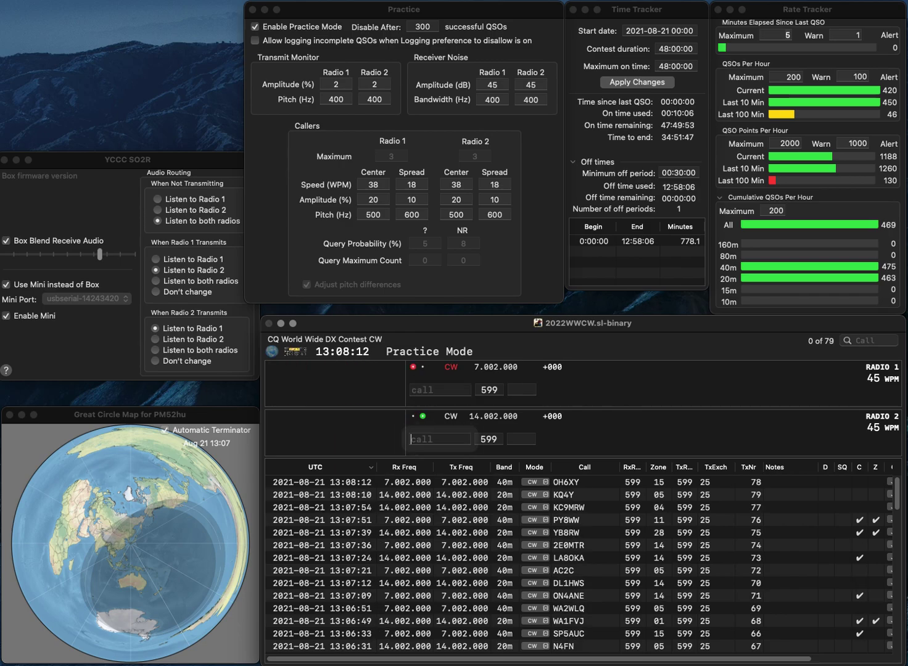
{"action": "type", "text": "W5CH"}
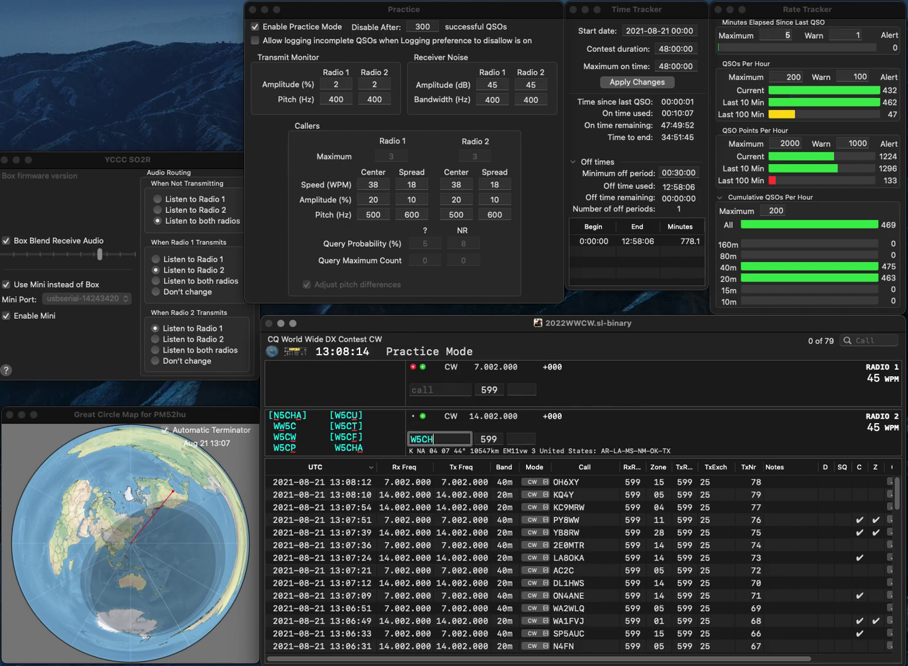
{"action": "type", "text": "MS"}
{"action": "key", "text": "Return"}
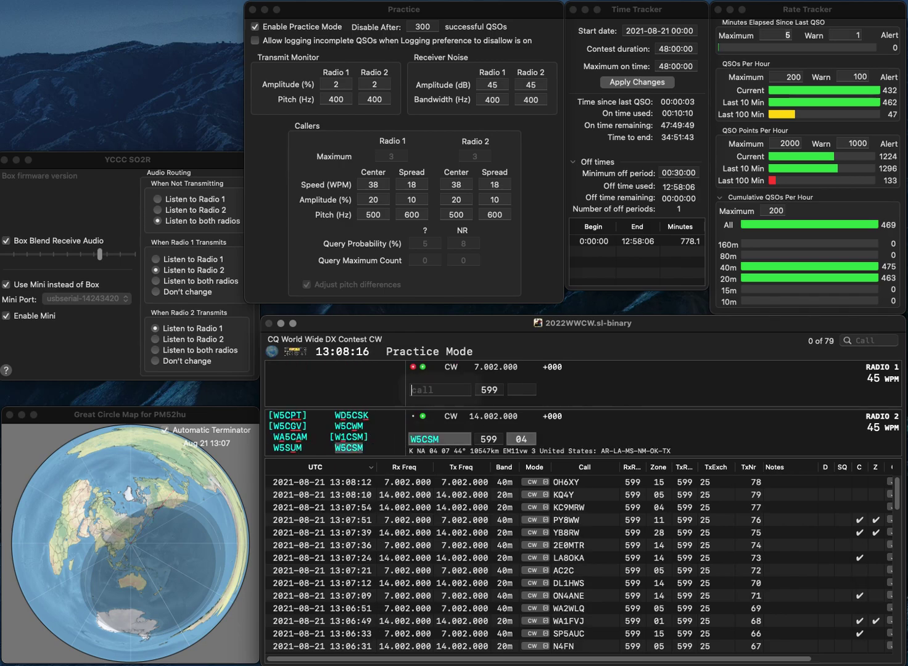
Send the partial call F5U on Radio 1, and log W5CSM with zone 04 on Radio 2
{"action": "type", "text": "F5UAI"}
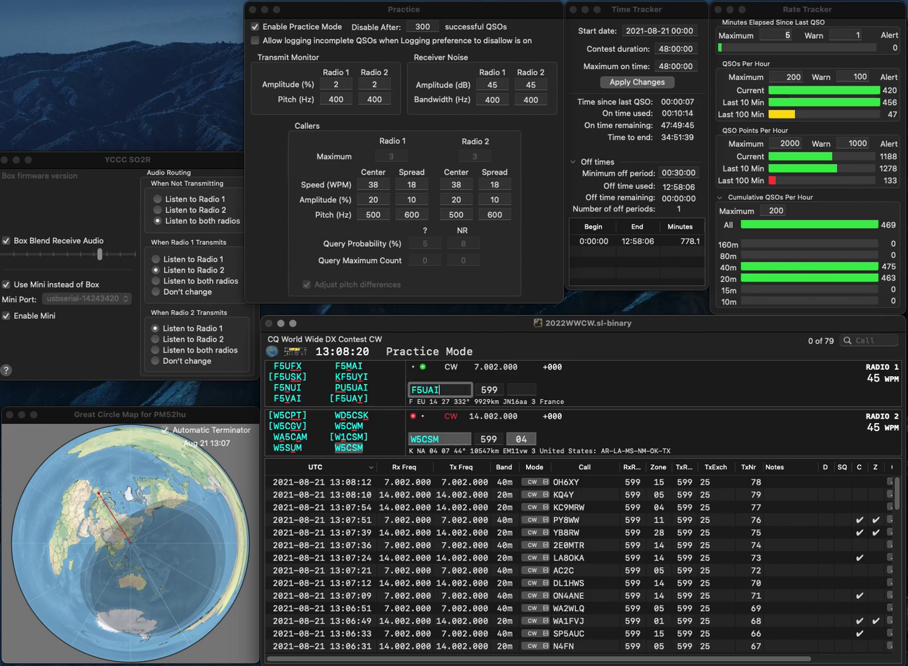
{"action": "key", "text": "BackSpace"}
{"action": "key", "text": "BackSpace"}
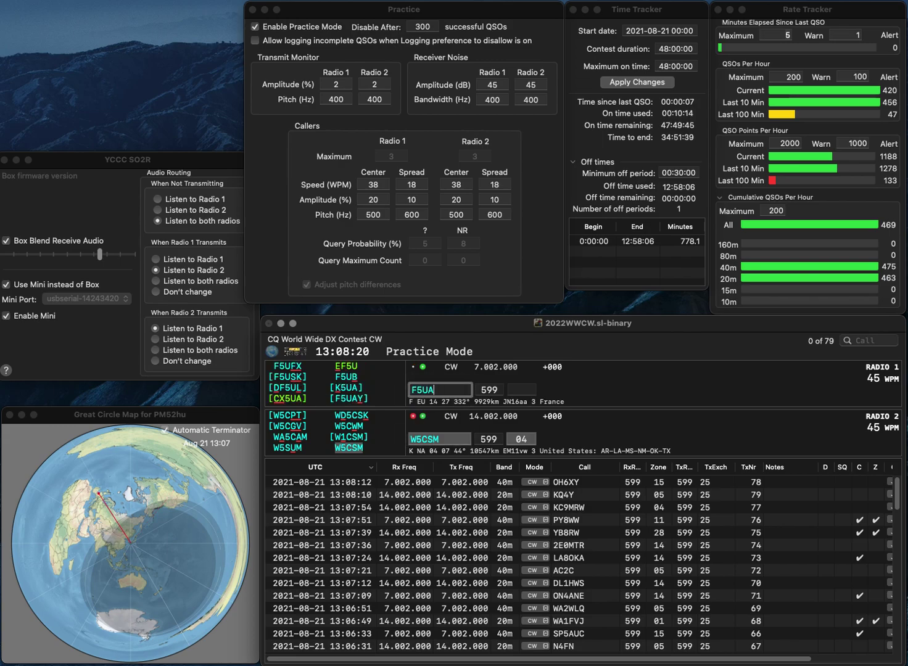
{"action": "key", "text": "Return"}
{"action": "key", "text": "Return"}
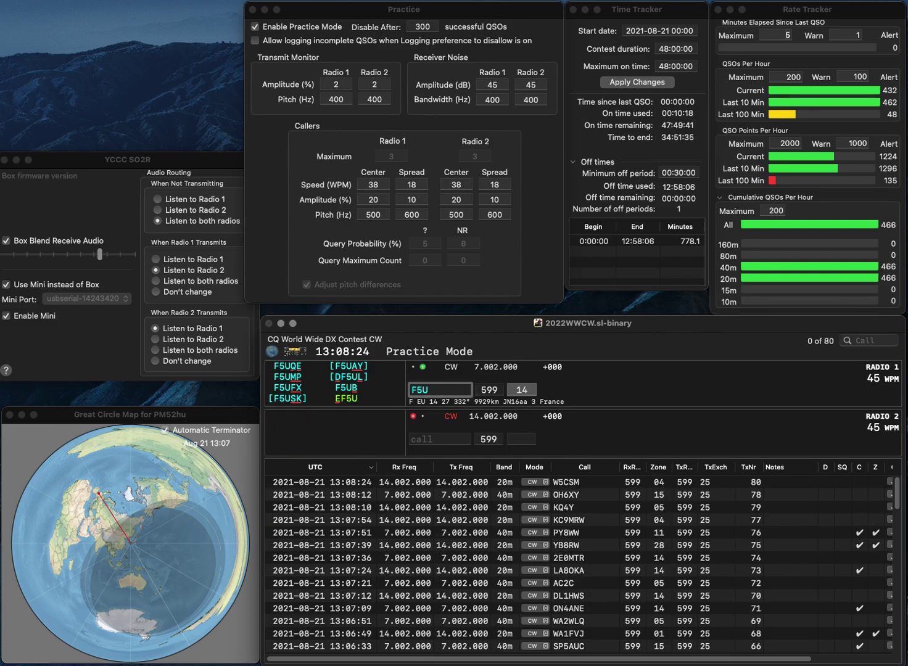
Correct the Radio 1 call to F5VAI and send it the exchange with zone 14
{"action": "key", "text": "BackSpace"}
{"action": "type", "text": "VAI"}
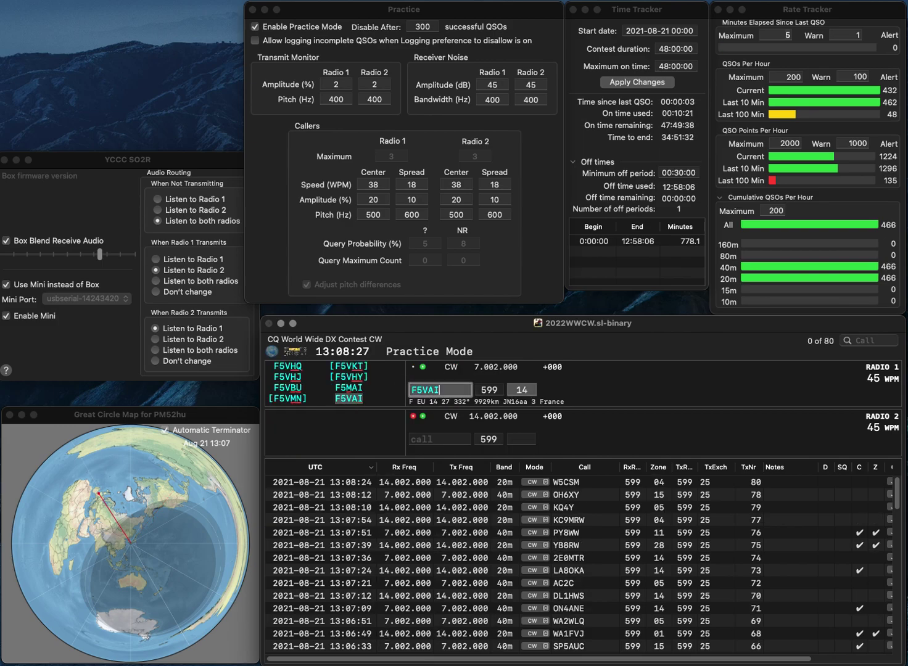
{"action": "key", "text": "Return"}
Enter OE7XKJ on Radio 2, send the exchange with zone 15, and return to the zone field of F5VAI on Radio 1
{"action": "type", "text": "0"}
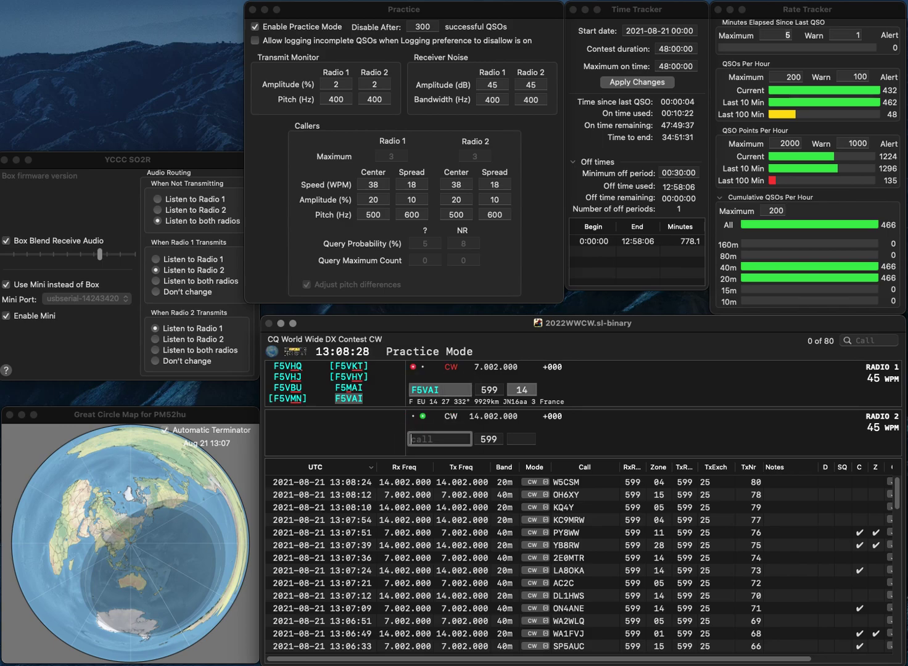
{"action": "type", "text": "E7XKJ"}
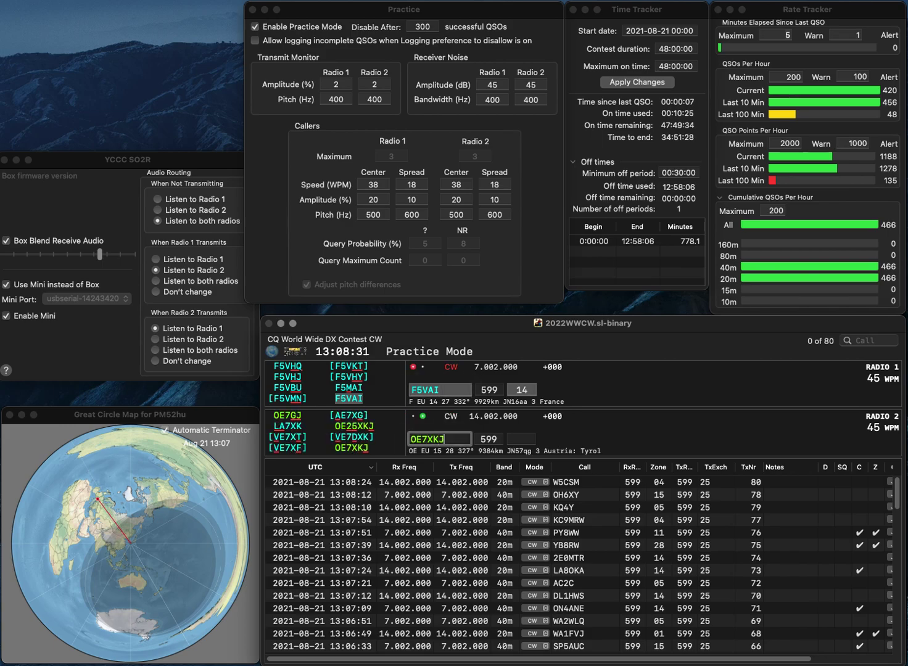
{"action": "key", "text": "Return"}
{"action": "left_click", "coordinate": [521, 390]}
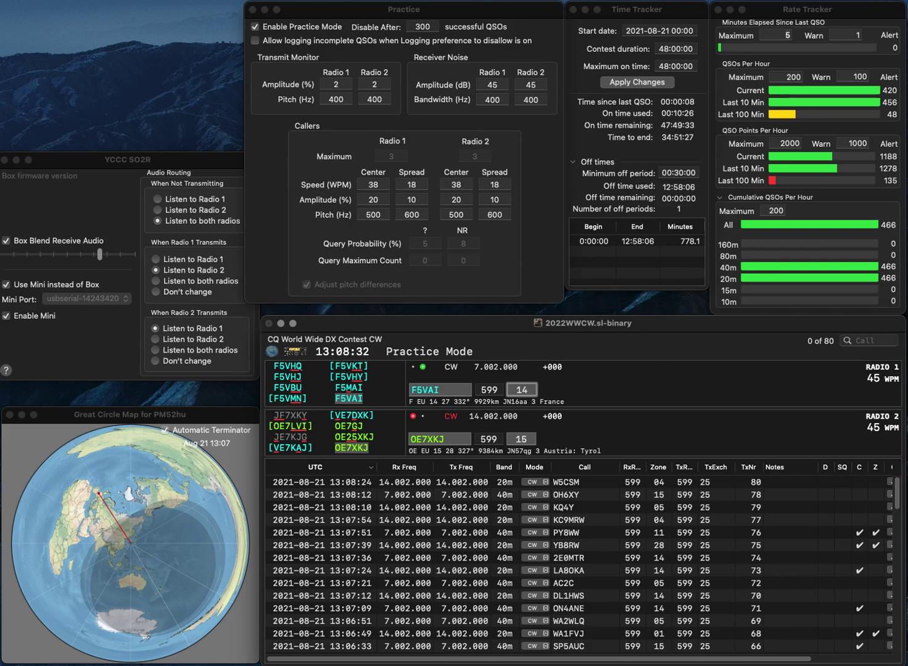
{"action": "key", "text": "Return"}
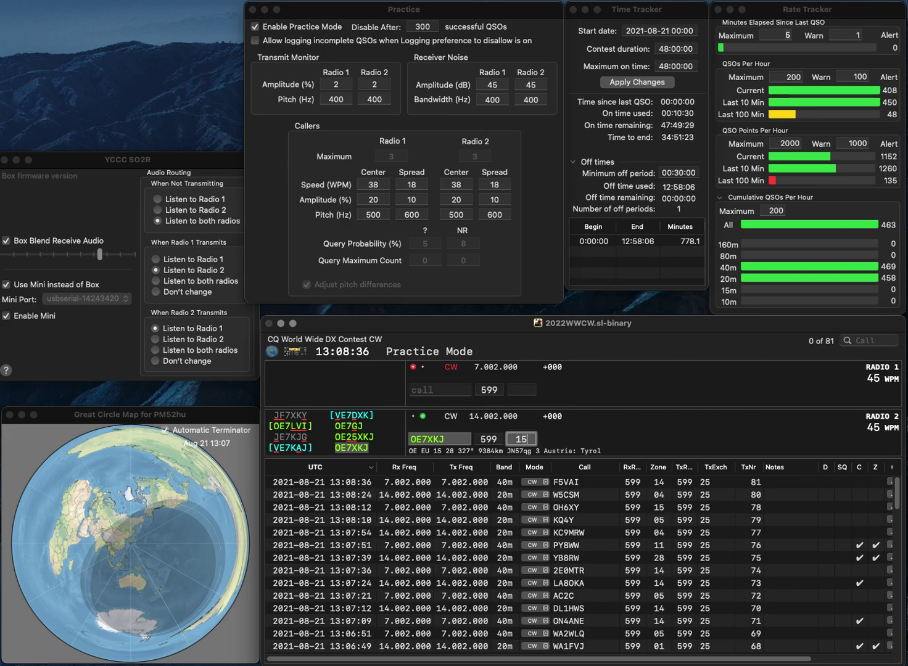
{"action": "left_click", "coordinate": [412, 390]}
{"action": "key", "text": "Return"}
Enter the caller on Radio 1, correct the call to WB0OQV, and send the exchange with zone 04 filled in
{"action": "type", "text": "W7"}
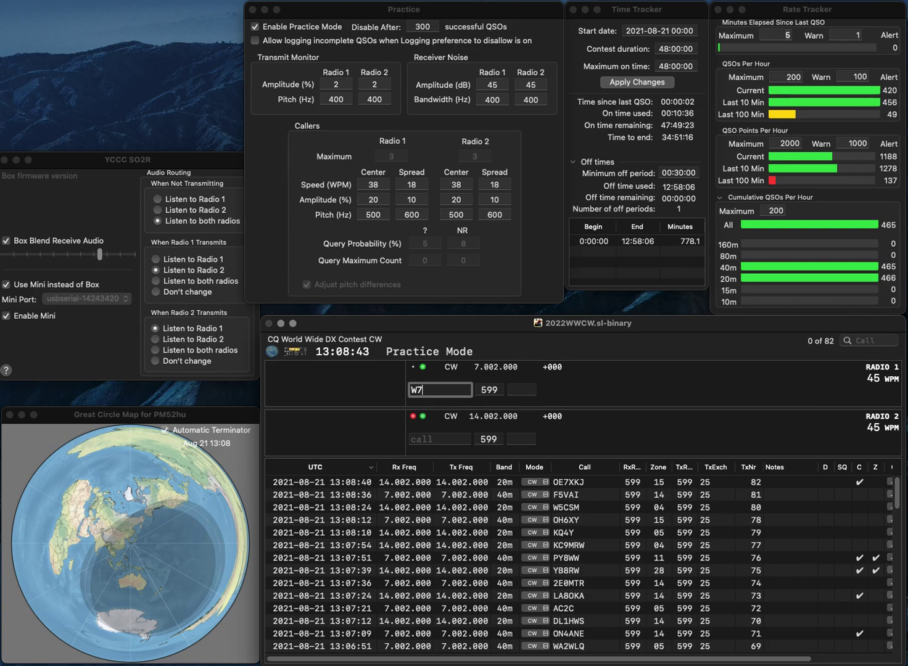
{"action": "type", "text": "OOQV"}
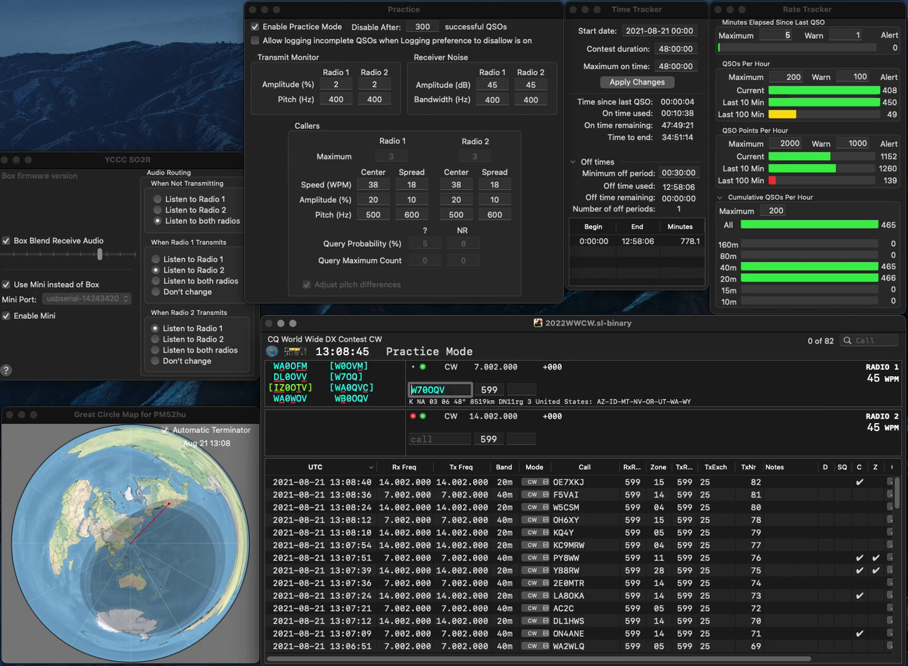
{"action": "type", "text": "B0"}
{"action": "key", "text": "Delete"}
{"action": "key", "text": "Down"}
{"action": "key", "text": "Return"}
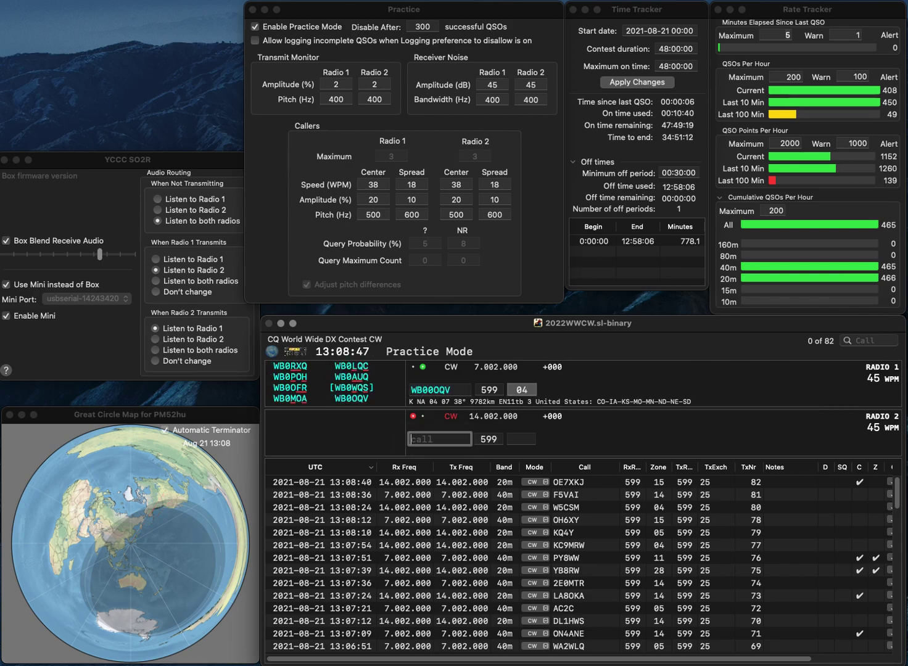
{"action": "key", "text": "Delete"}
{"action": "key", "text": "Return"}
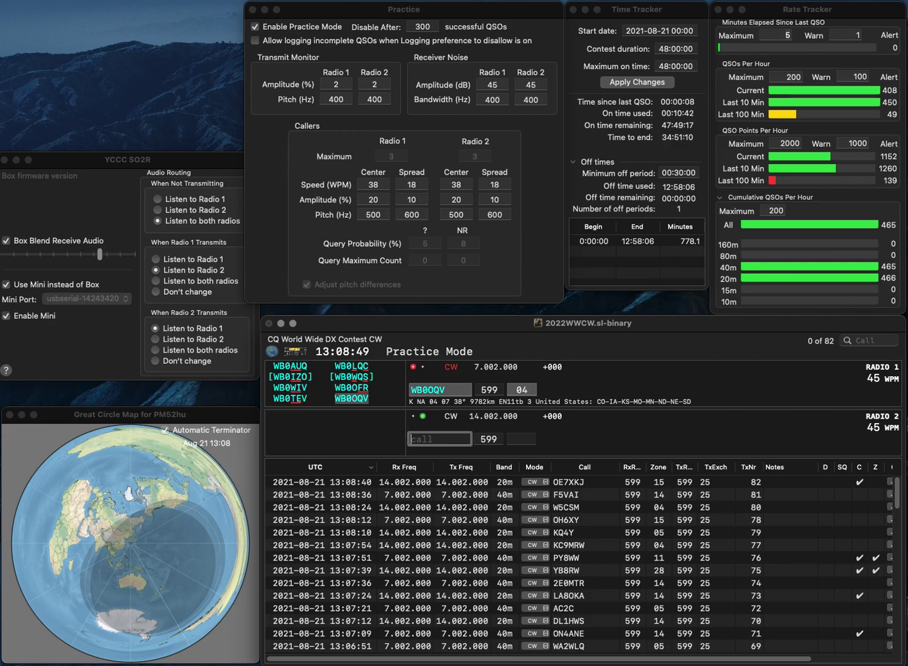
{"action": "type", "text": "9M2TDX"}
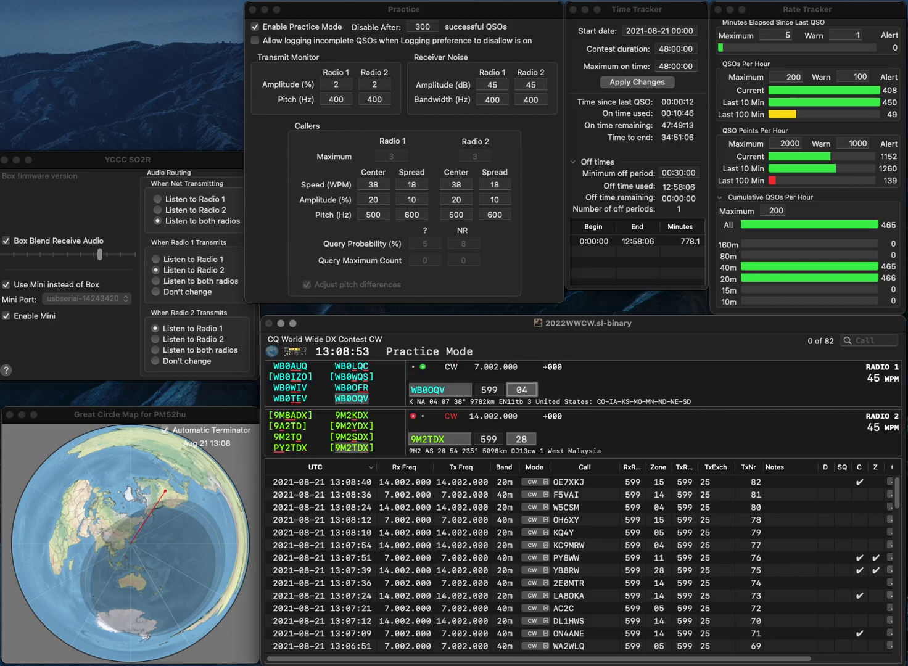
{"action": "key", "text": "space"}
{"action": "key", "text": "space"}
{"action": "key", "text": "Return"}
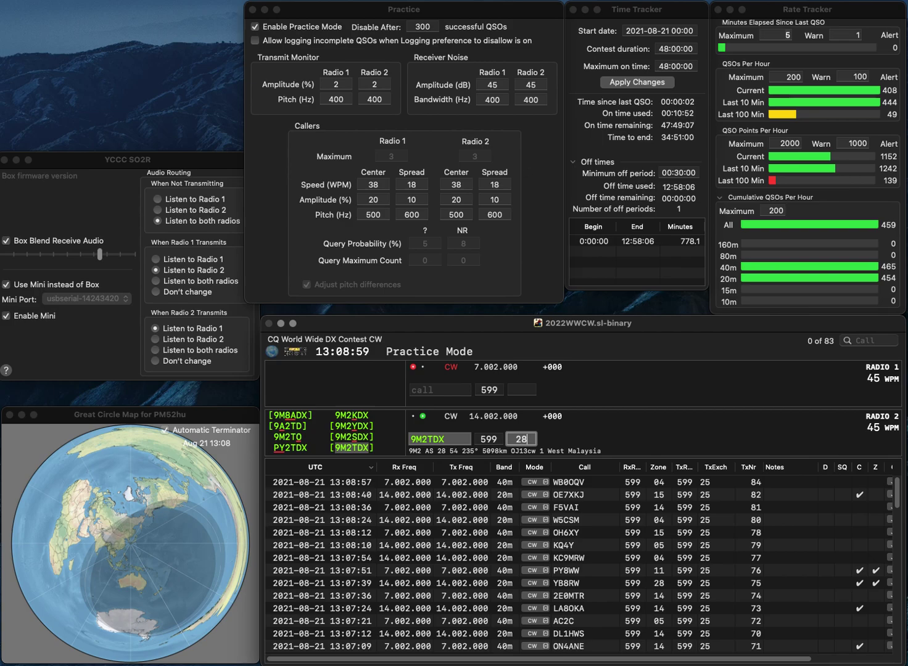
{"action": "key", "text": "Return"}
Send the partial call SP9 on Radio 1, and enter R1II on Radio 2 and send it the exchange with zone 17
{"action": "type", "text": "HSP9"}
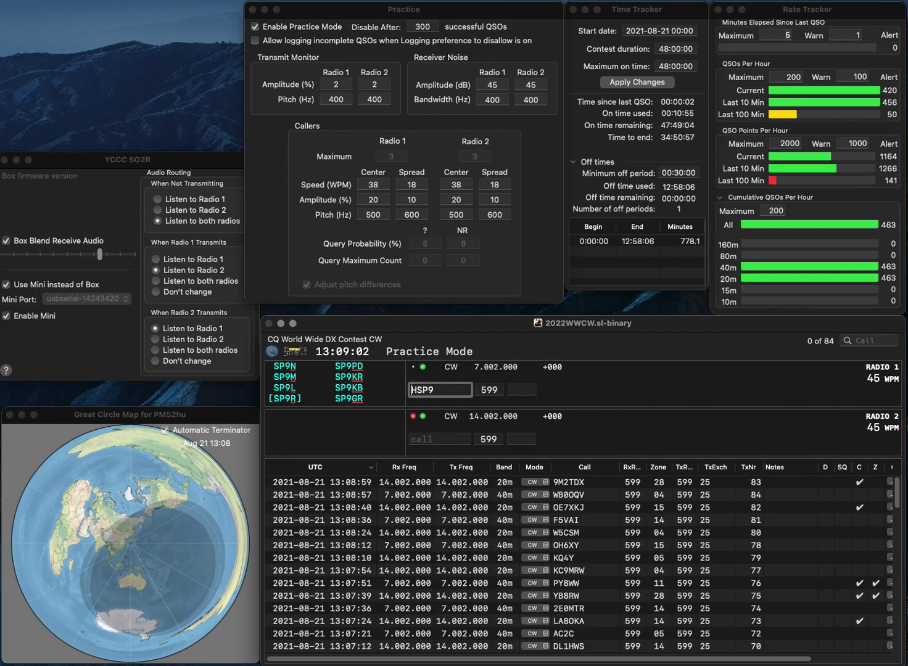
{"action": "key", "text": "Delete"}
{"action": "key", "text": "Return"}
{"action": "type", "text": "R1II"}
{"action": "key", "text": "Return"}
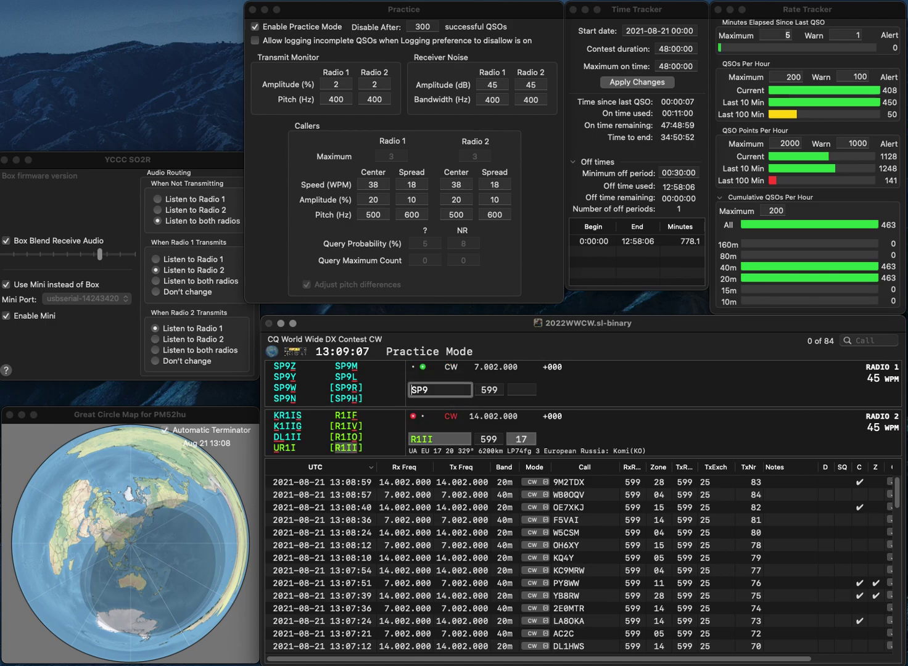
{"action": "type", "text": "SP9YFF"}
{"action": "key", "text": "Return"}
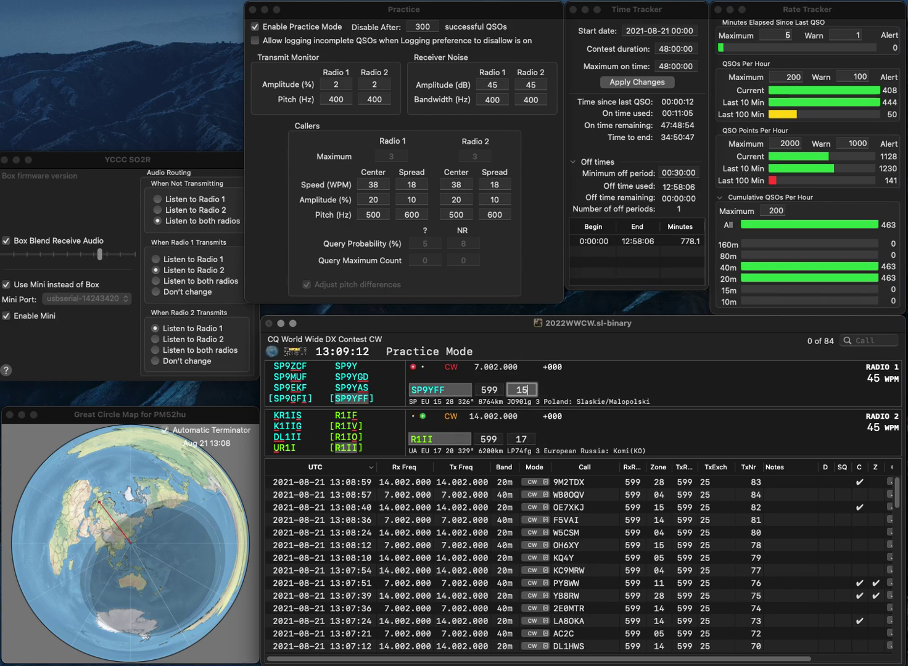
{"action": "key", "text": "Return"}
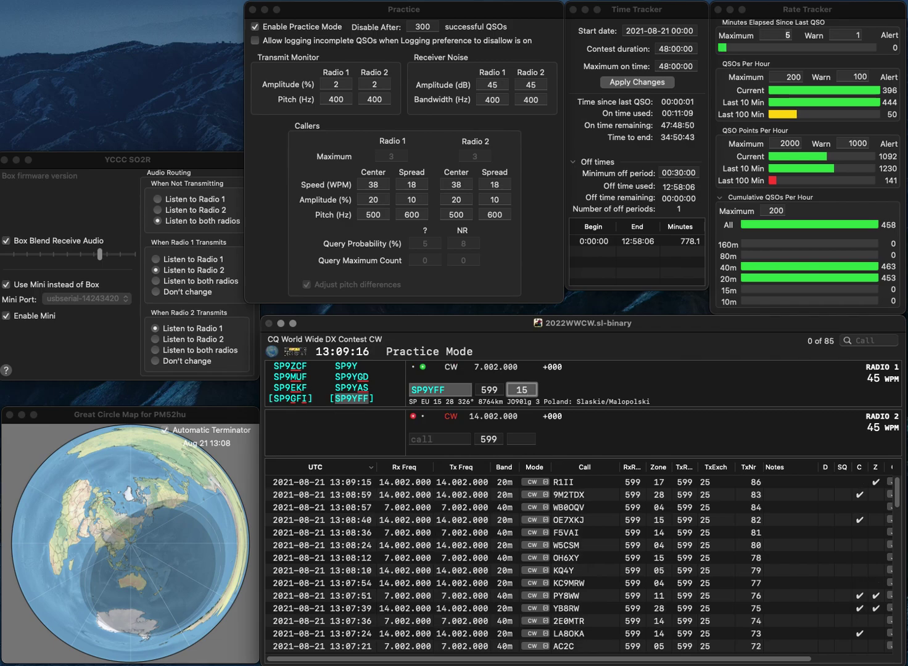
{"action": "key", "text": "Return"}
Enter DJ9KM with zone 14 on Radio 2 and JH0MUC with zone 25 on Radio 1, sending each the exchange
{"action": "type", "text": "DJ"}
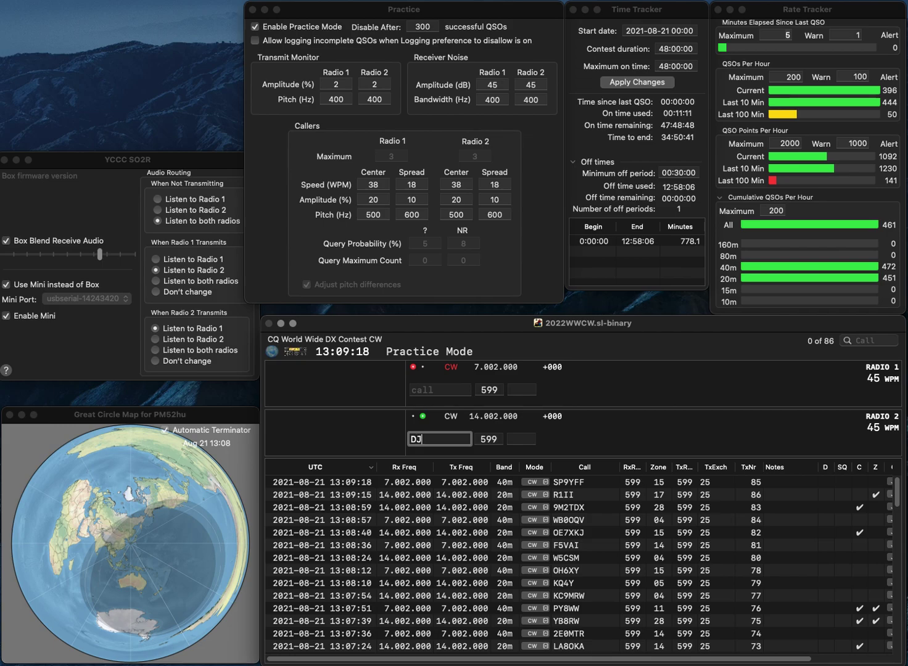
{"action": "type", "text": "9KM"}
{"action": "key", "text": "Return"}
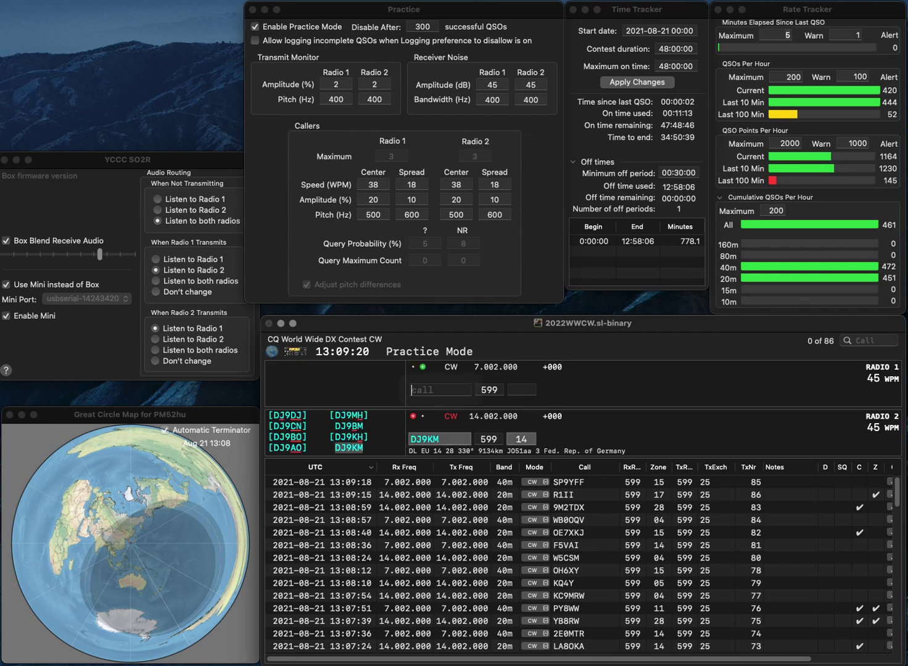
{"action": "type", "text": "0MUC"}
{"action": "key", "text": "Home"}
{"action": "type", "text": "JH"}
{"action": "key", "text": "Return"}
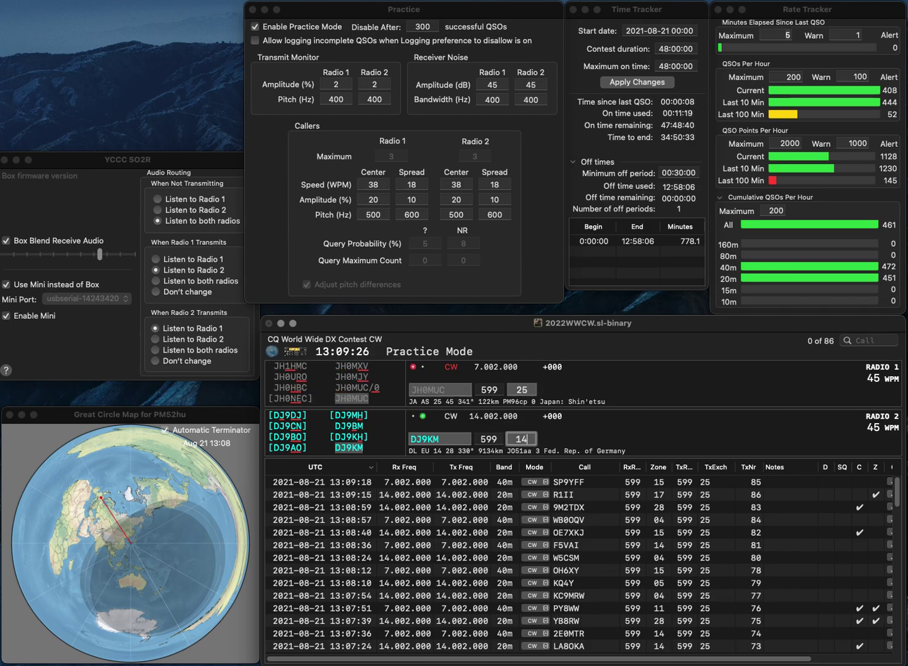
{"action": "key", "text": "Return"}
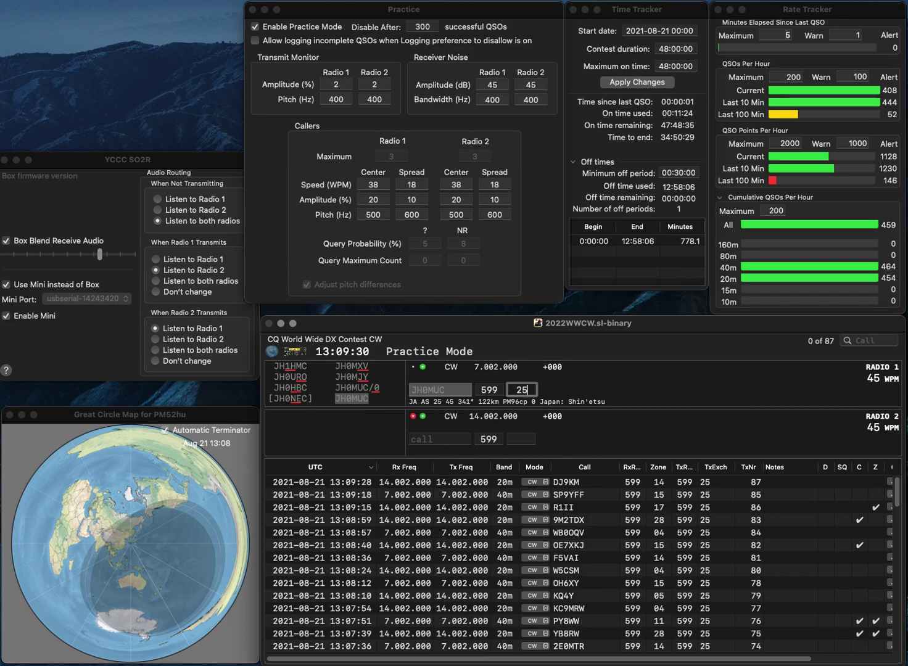
{"action": "key", "text": "Return"}
{"action": "type", "text": "SP1MWN"}
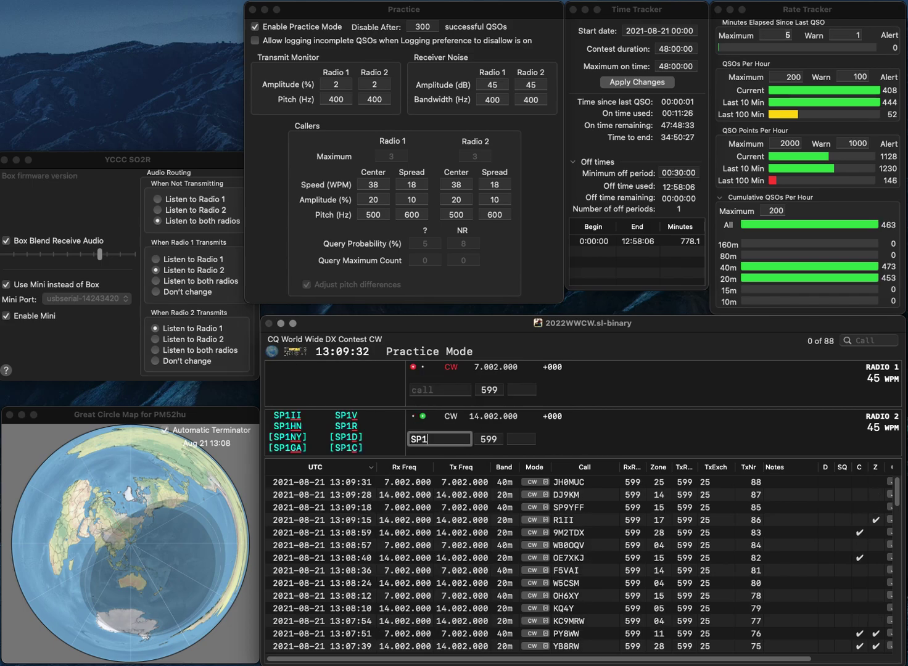
{"action": "key", "text": "Return"}
{"action": "type", "text": "G4UDA"}
{"action": "key", "text": "Tab"}
{"action": "key", "text": "Tab"}
{"action": "key", "text": "Left"}
{"action": "key", "text": "Left"}
{"action": "key", "text": "Left"}
{"action": "key", "text": "BackSpace"}
{"action": "type", "text": "3"}
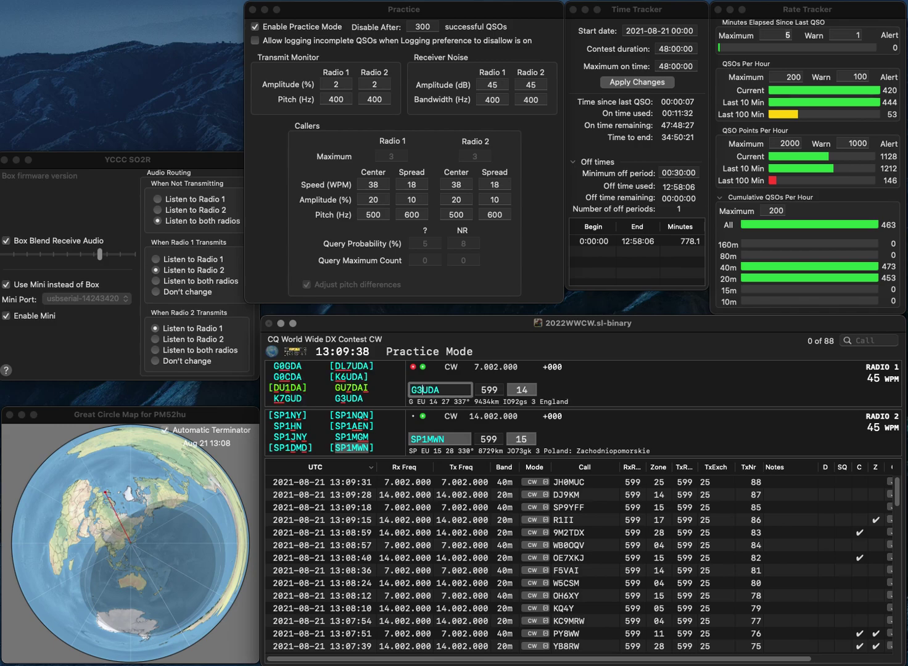
{"action": "key", "text": "Return"}
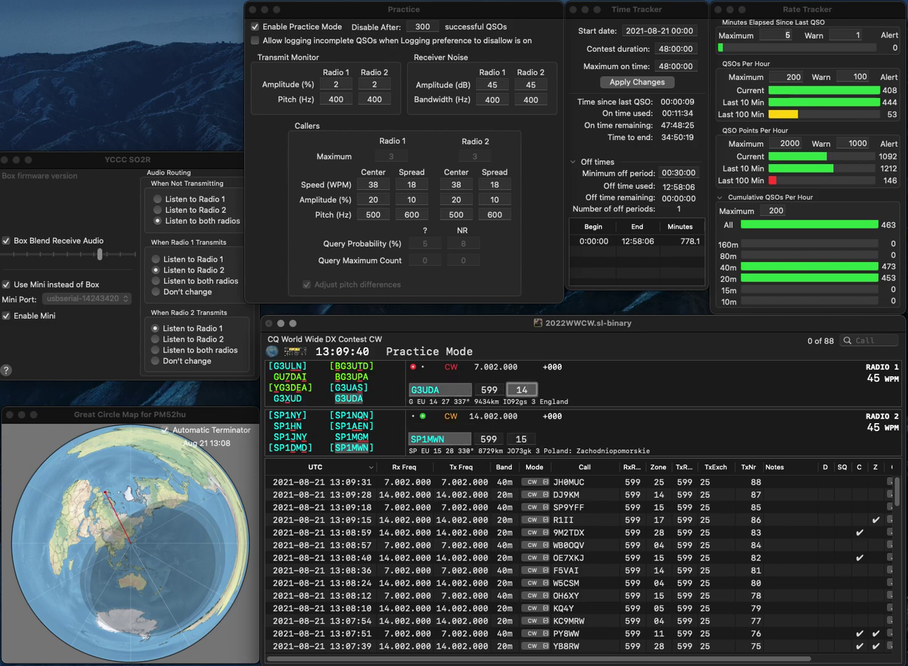
{"action": "key", "text": "alt+Return"}
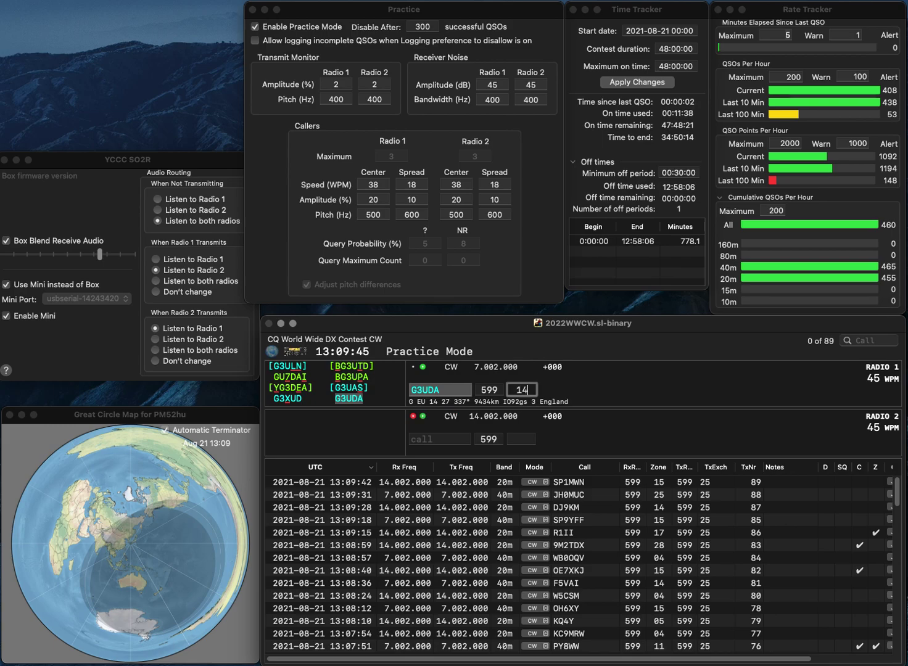
{"action": "key", "text": "Return"}
Work and log G2C with zone 14 on Radio 2, and send the exchange to RO5X on Radio 1 with zone 16
{"action": "type", "text": "G2C"}
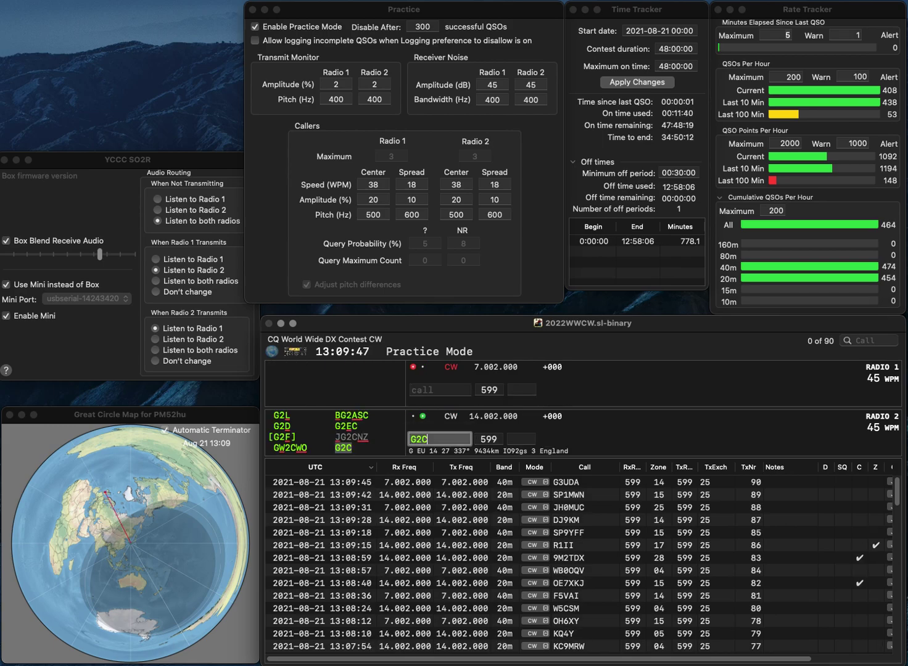
{"action": "key", "text": "Return"}
{"action": "type", "text": "RO5X"}
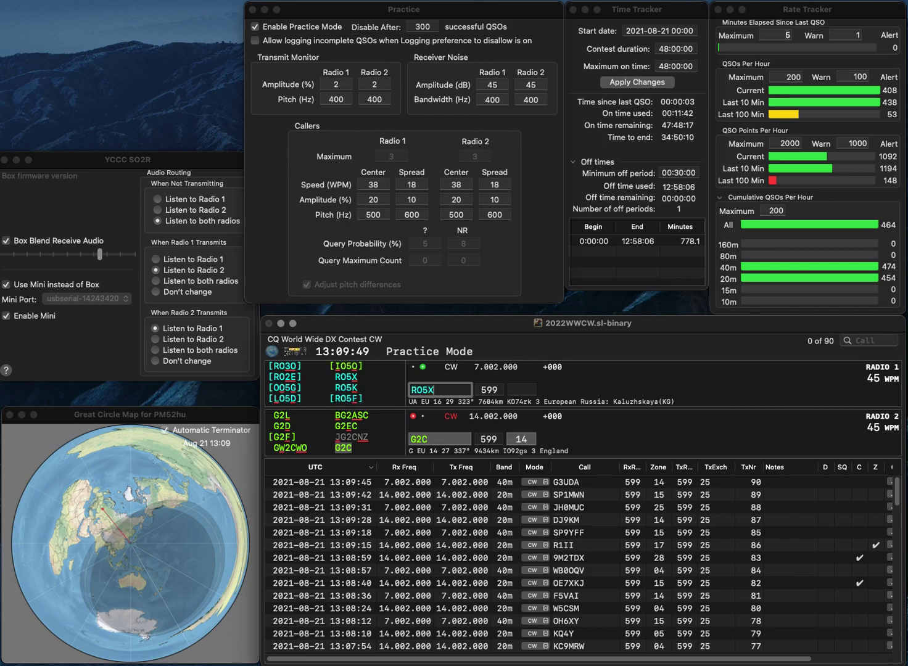
{"action": "key", "text": "Return"}
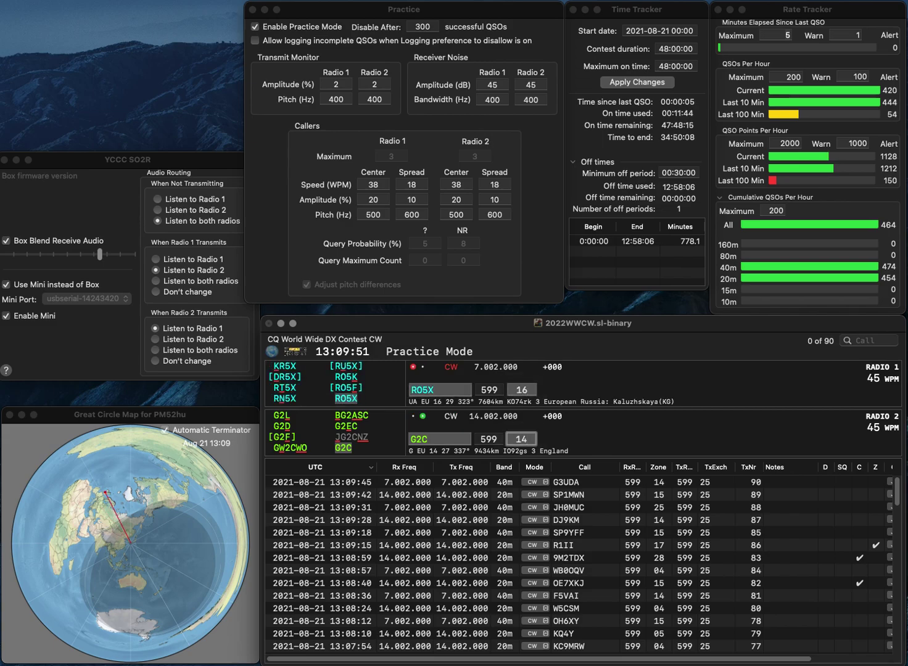
{"action": "key", "text": "Return"}
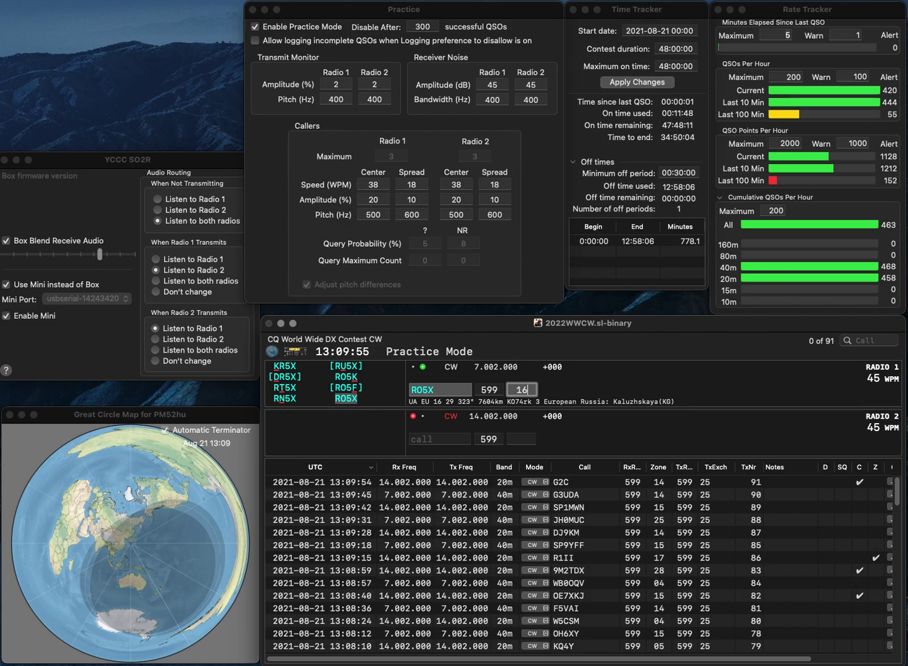
Log RO5X on Radio 1, and enter the partial calls KI on Radio 2 and SV9 on Radio 1, sending SV9
{"action": "key", "text": "Return"}
{"action": "type", "text": "KI"}
{"action": "key", "text": "grave"}
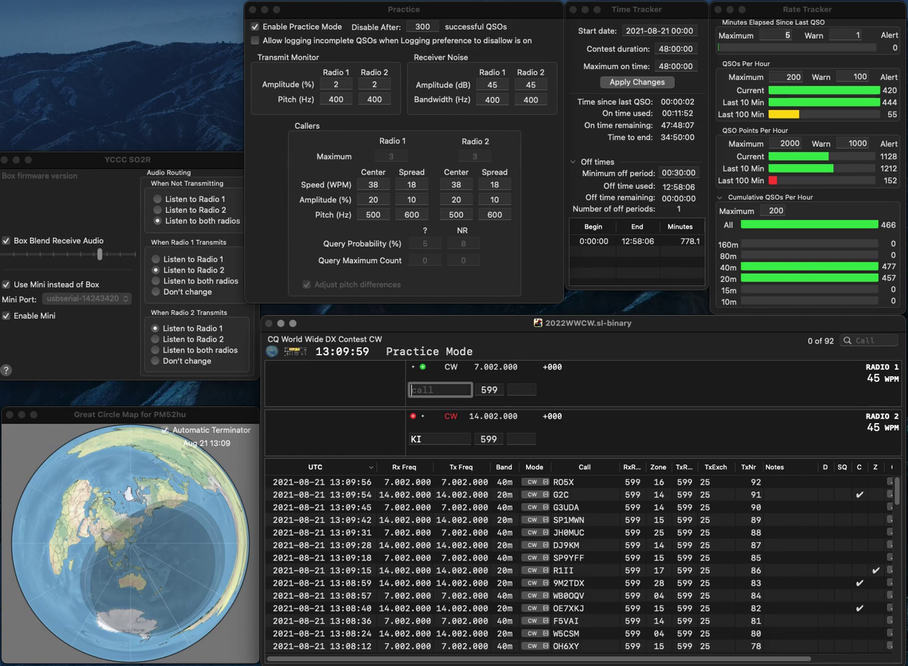
{"action": "type", "text": "DSV9"}
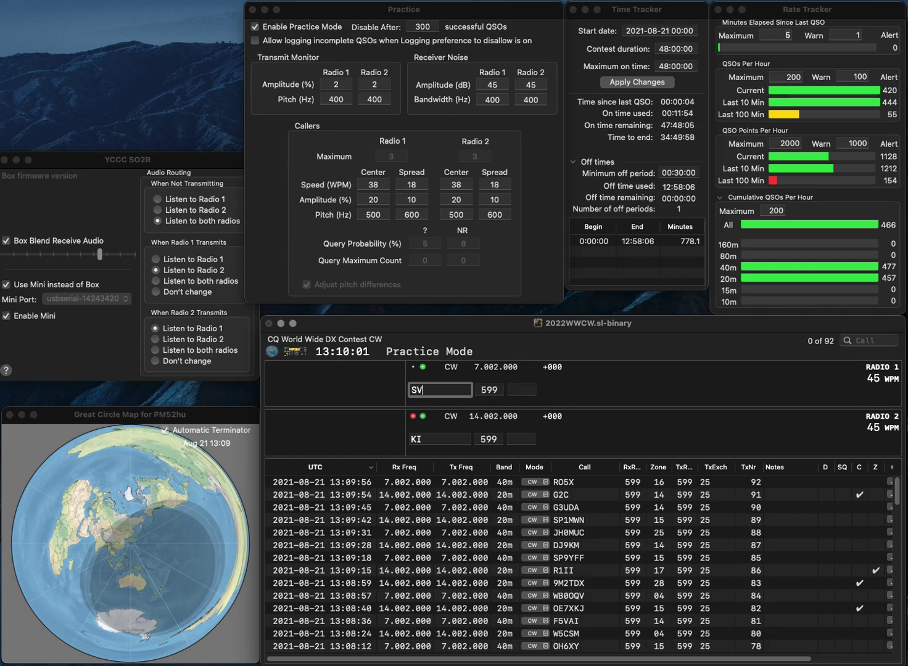
{"action": "key", "text": "Return"}
Correct the Radio 2 call to K5XI and send it the exchange with zone 04
{"action": "type", "text": "XI"}
{"action": "key", "text": "Left"}
{"action": "key", "text": "Left"}
{"action": "key", "text": "BackSpace"}
{"action": "type", "text": "5"}
{"action": "key", "text": "Return"}
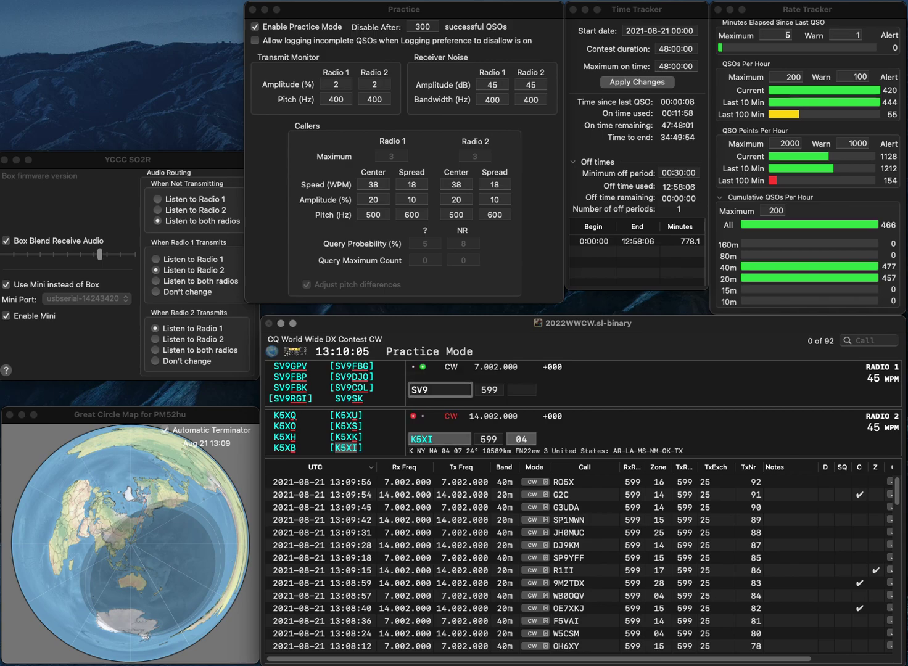
Complete the Radio 1 call as SV9RGI with zone 20, send its exchange, and log it along with K5XI on Radio 2
{"action": "type", "text": "RGI"}
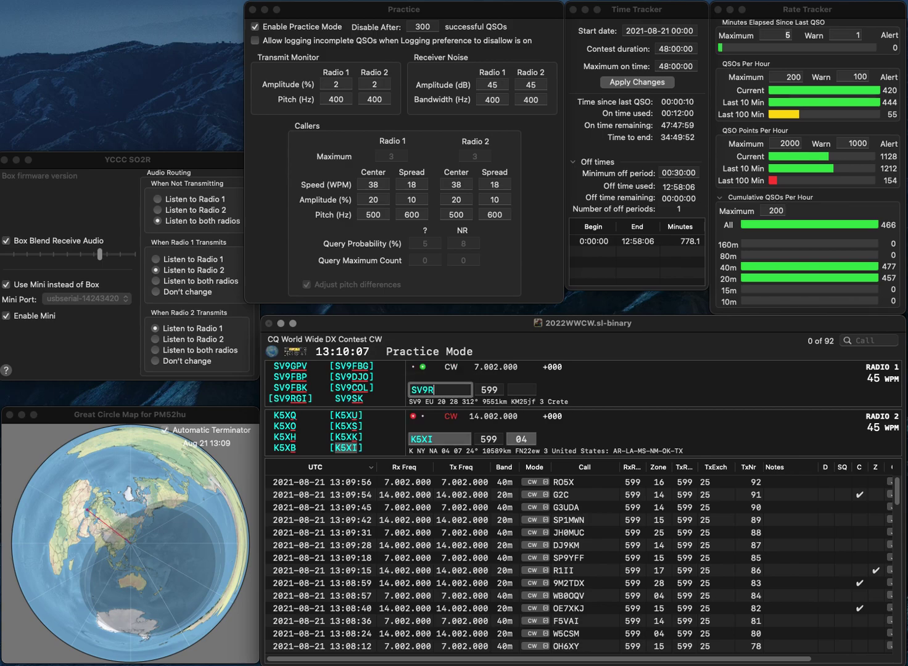
{"action": "key", "text": "Return"}
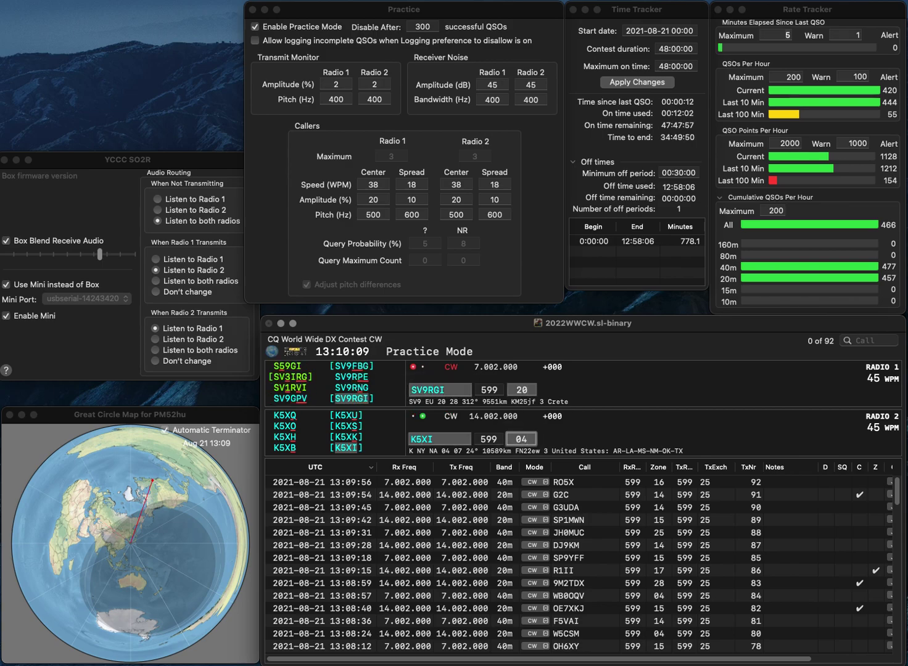
{"action": "key", "text": "Return"}
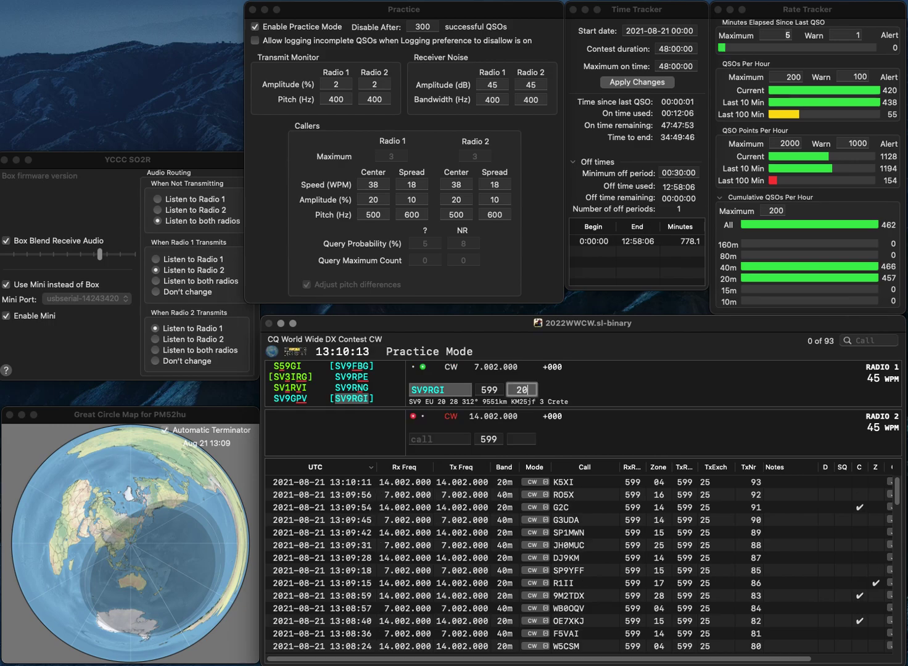
{"action": "key", "text": "Return"}
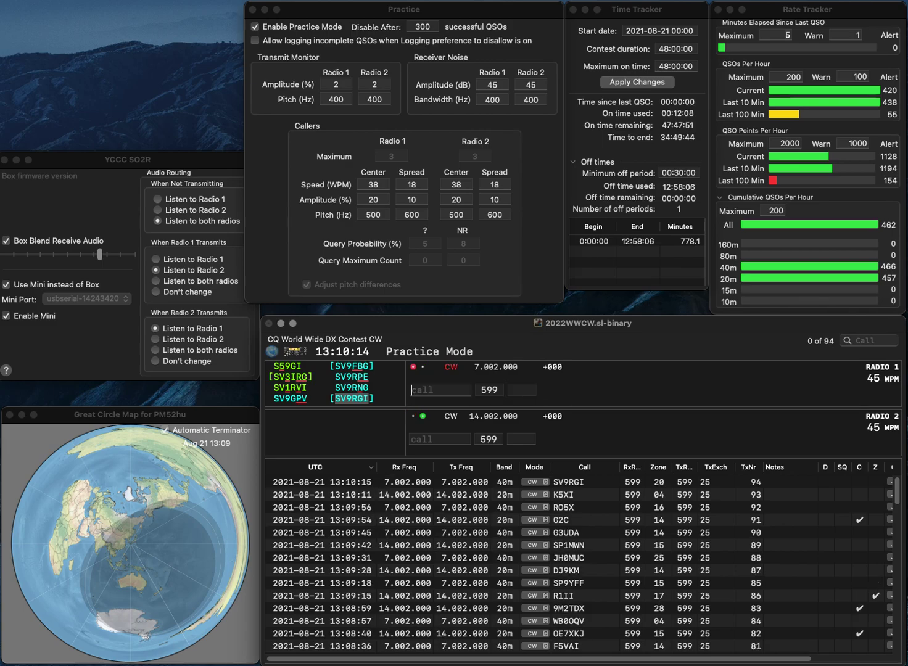
{"action": "type", "text": "DL4KWA"}
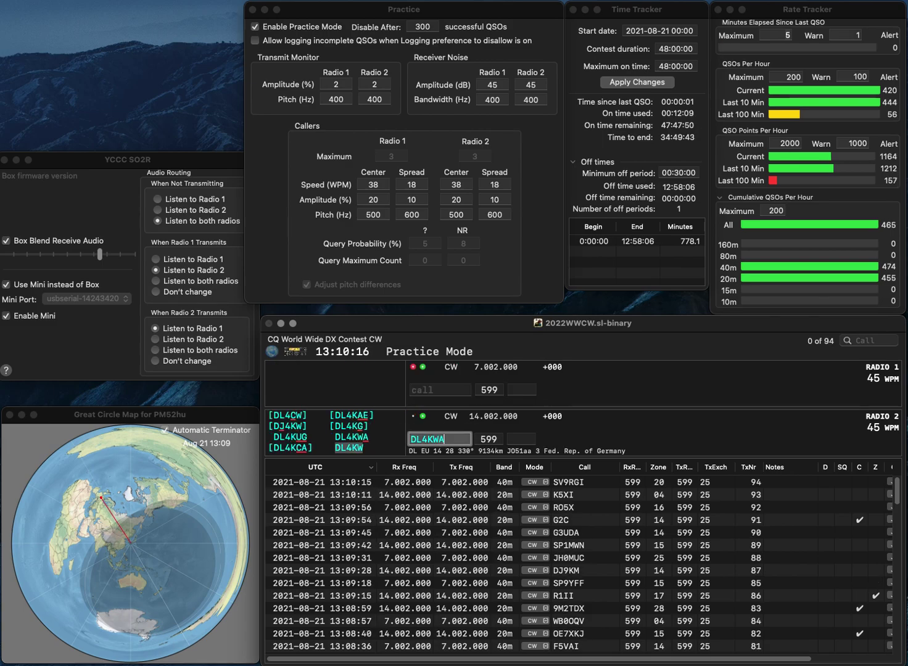
{"action": "key", "text": "Return"}
{"action": "type", "text": "DM4AB"}
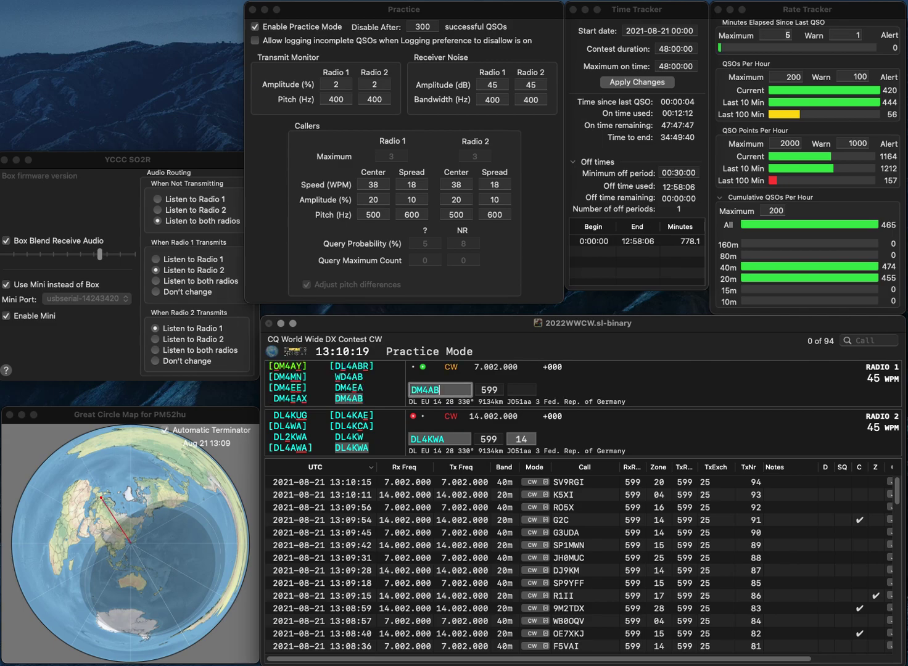
{"action": "key", "text": "Return"}
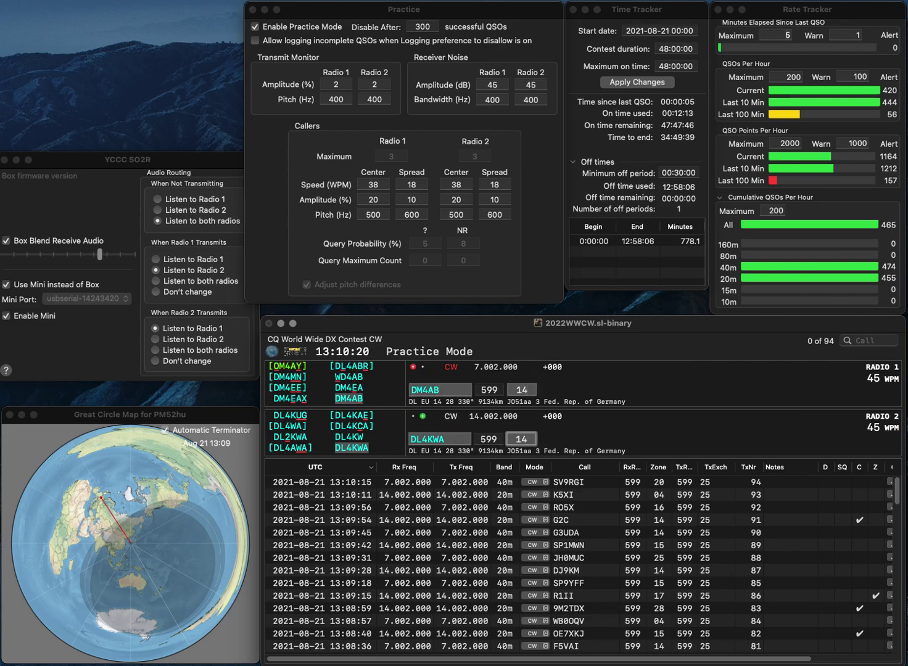
{"action": "key", "text": "Return"}
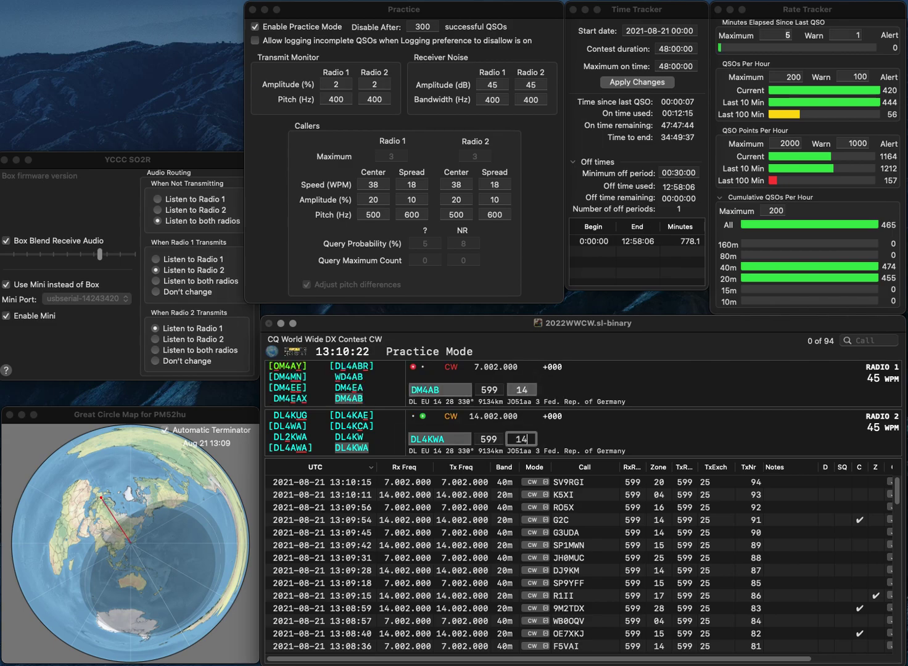
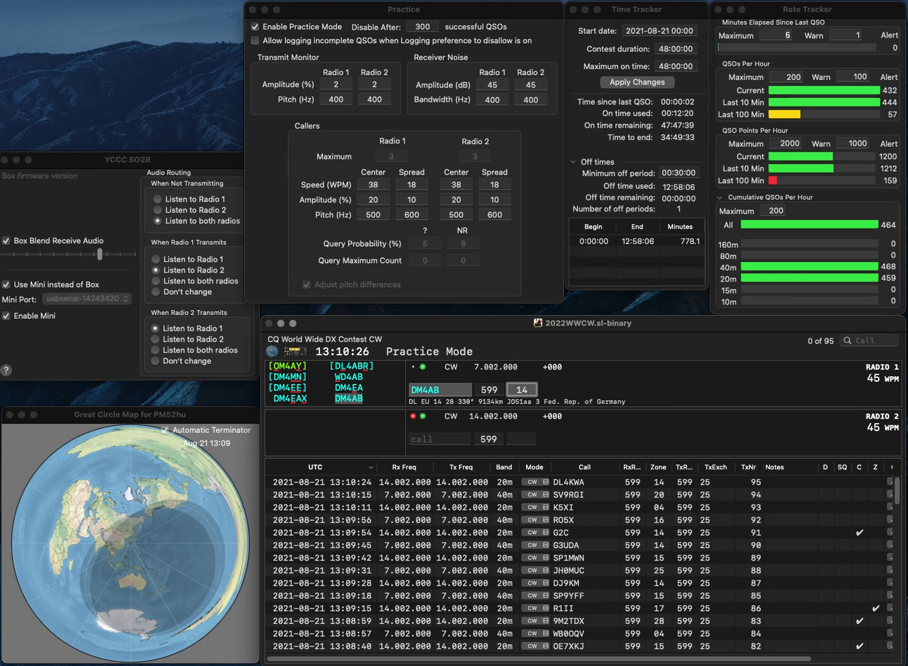
Log DM4AB on Radio 1, and enter G4ELW with zone 14 on Radio 2, sending its exchange
{"action": "key", "text": "Return"}
{"action": "type", "text": "G"}
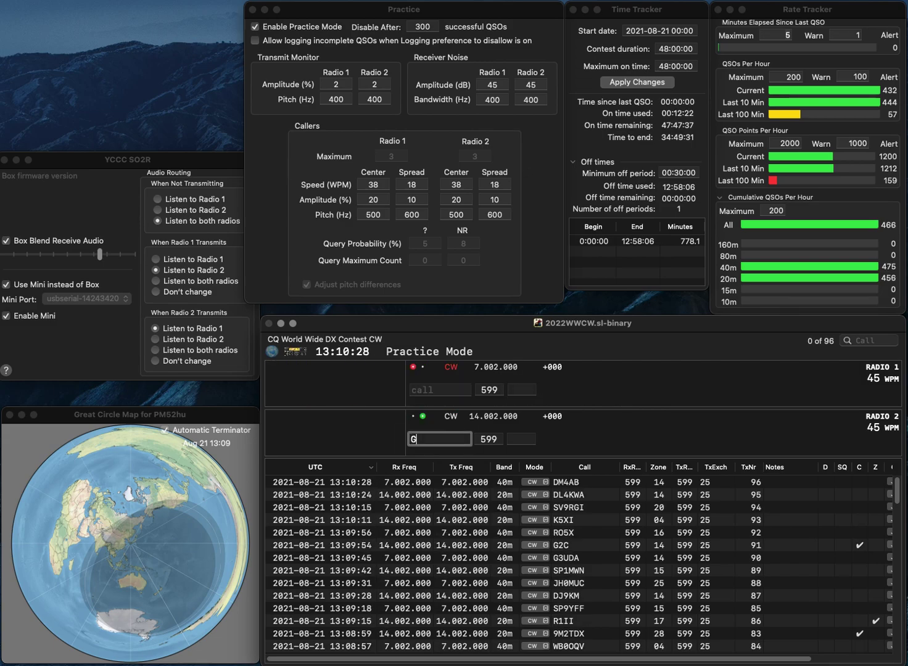
{"action": "type", "text": "4"}
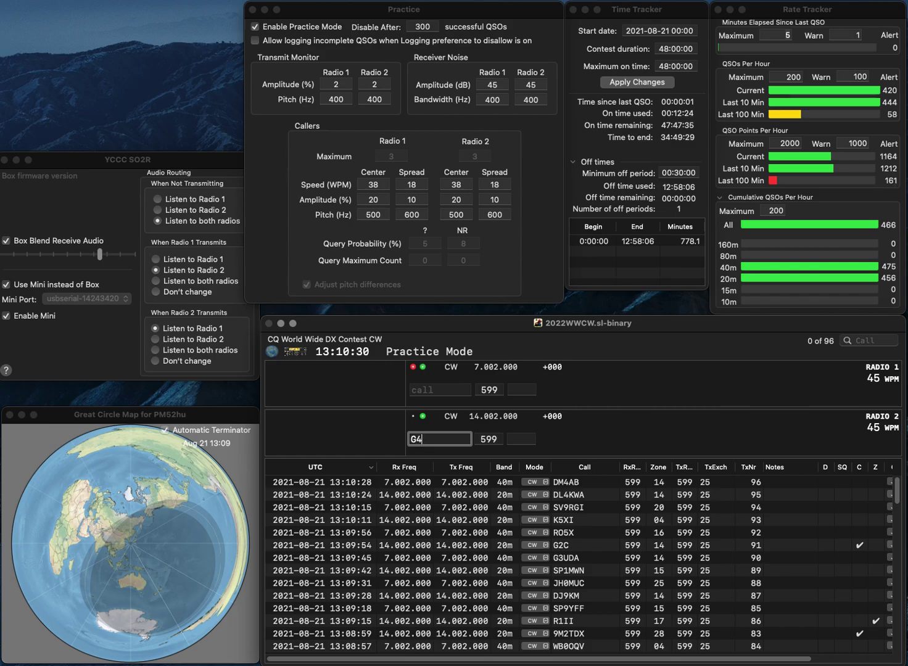
{"action": "type", "text": "ELW"}
{"action": "key", "text": "Return"}
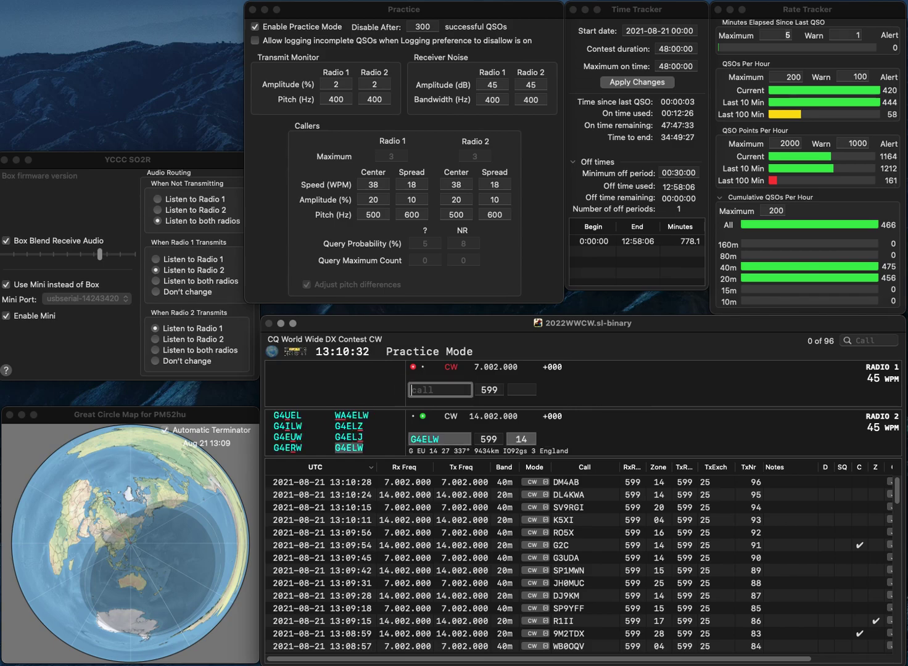
{"action": "type", "text": "II9L"}
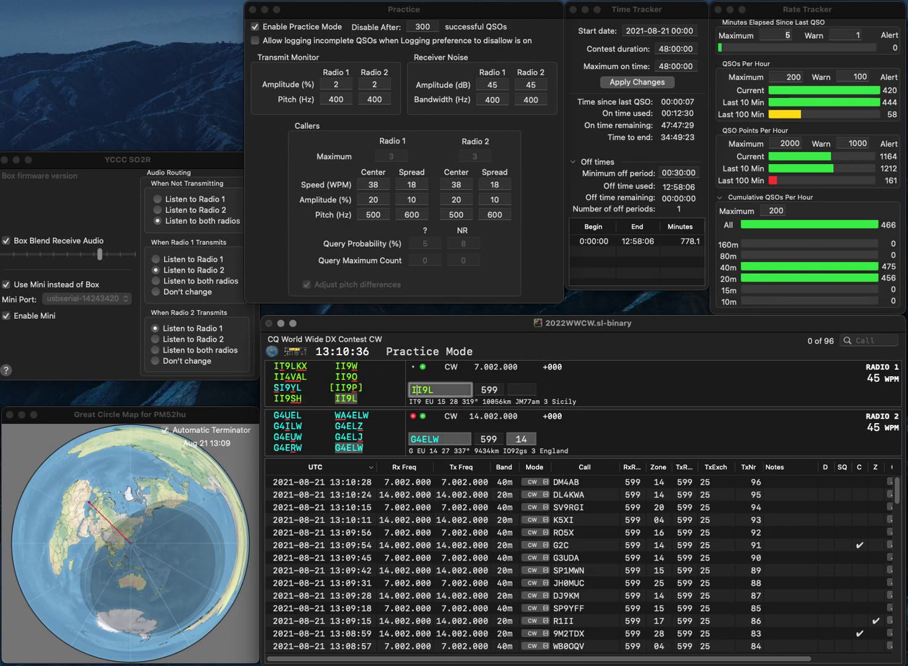
{"action": "key", "text": "Return"}
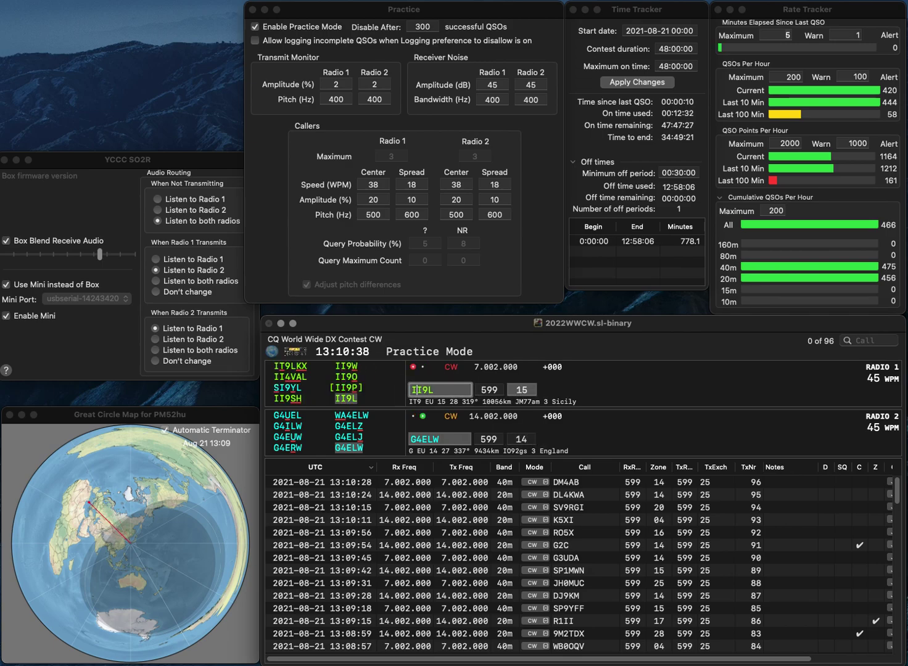
{"action": "key", "text": "Return"}
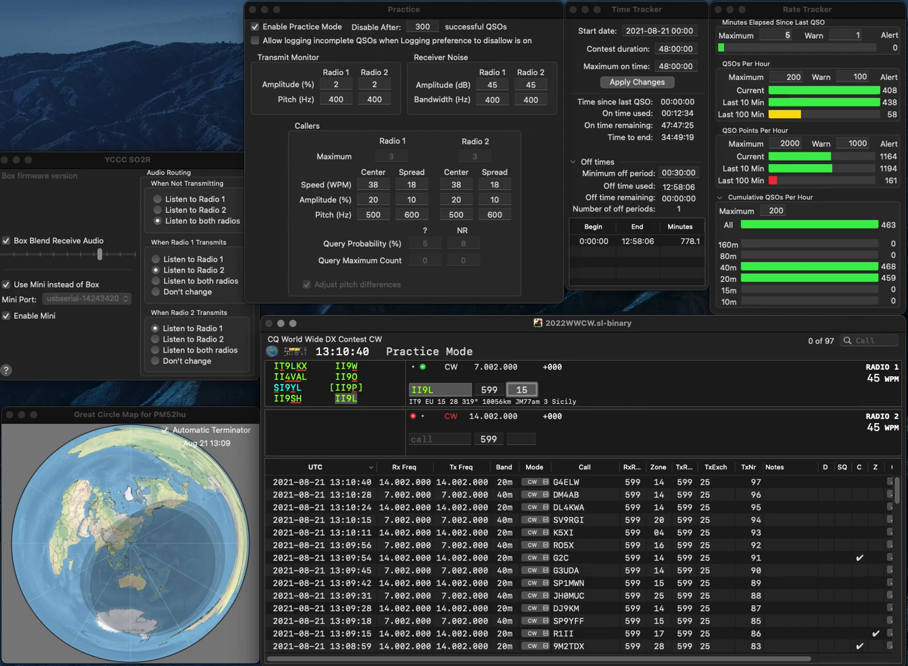
{"action": "key", "text": "Return"}
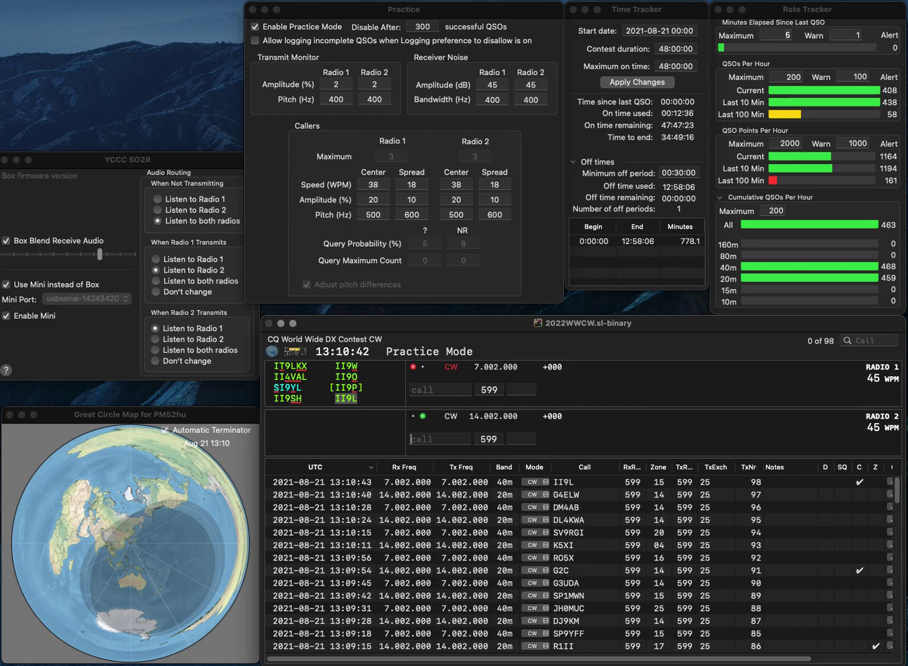
{"action": "type", "text": "W1BQ"}
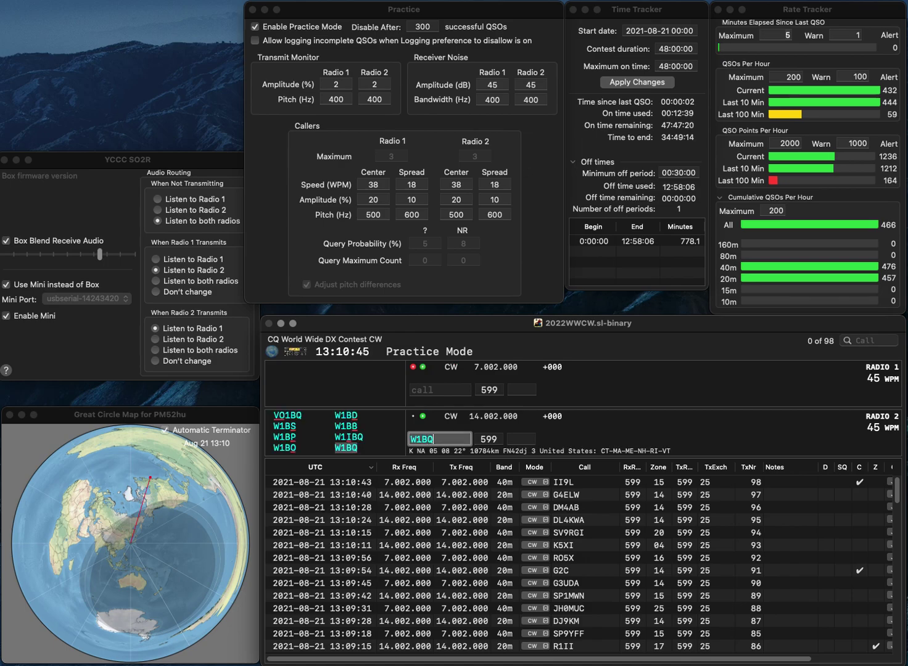
{"action": "key", "text": "Return"}
{"action": "type", "text": "KA6UIS"}
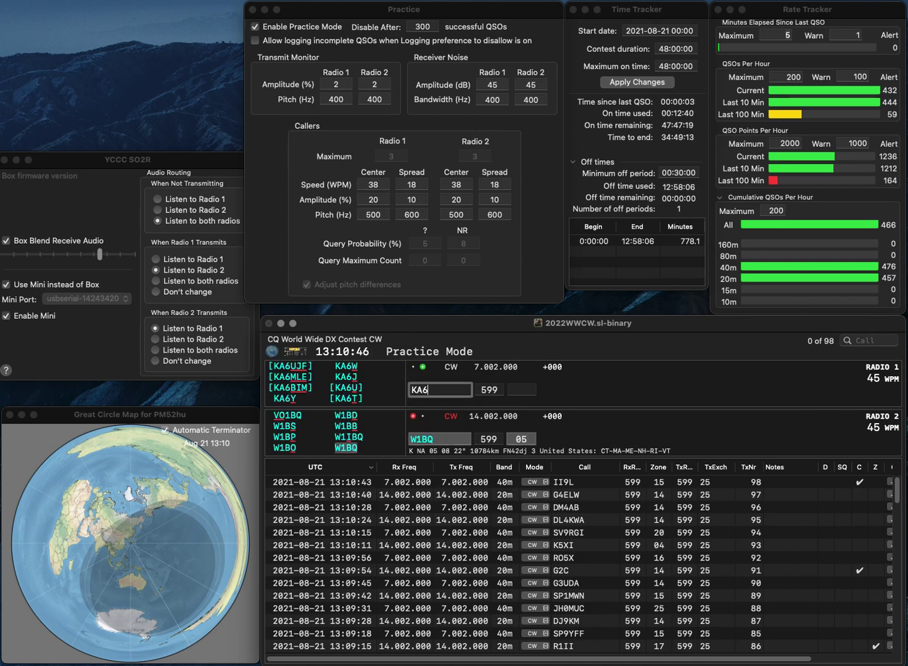
{"action": "key", "text": "BackSpace"}
{"action": "key", "text": "BackSpace"}
{"action": "type", "text": "SA"}
{"action": "key", "text": "Return"}
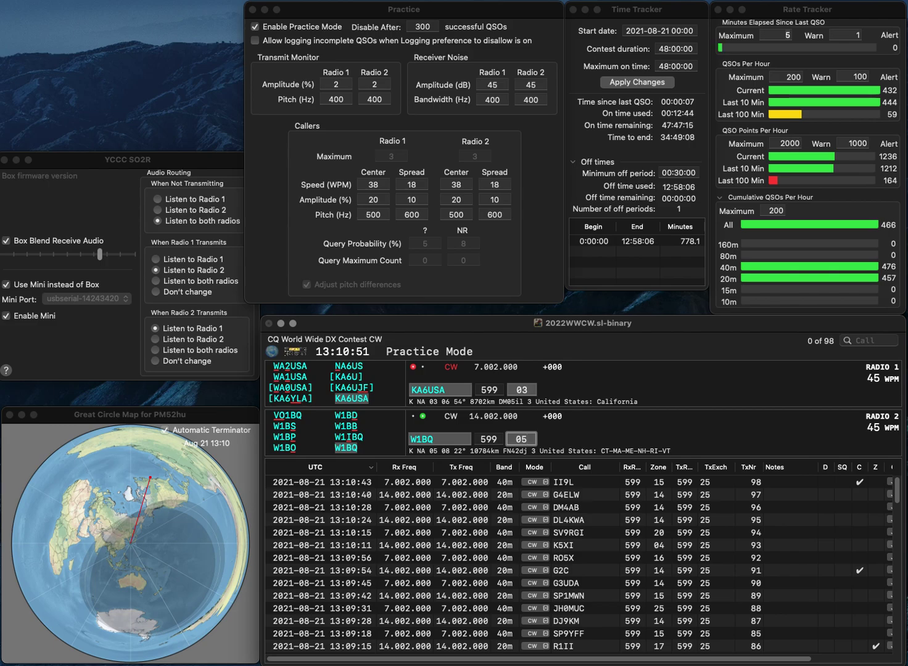
{"action": "key", "text": "Return"}
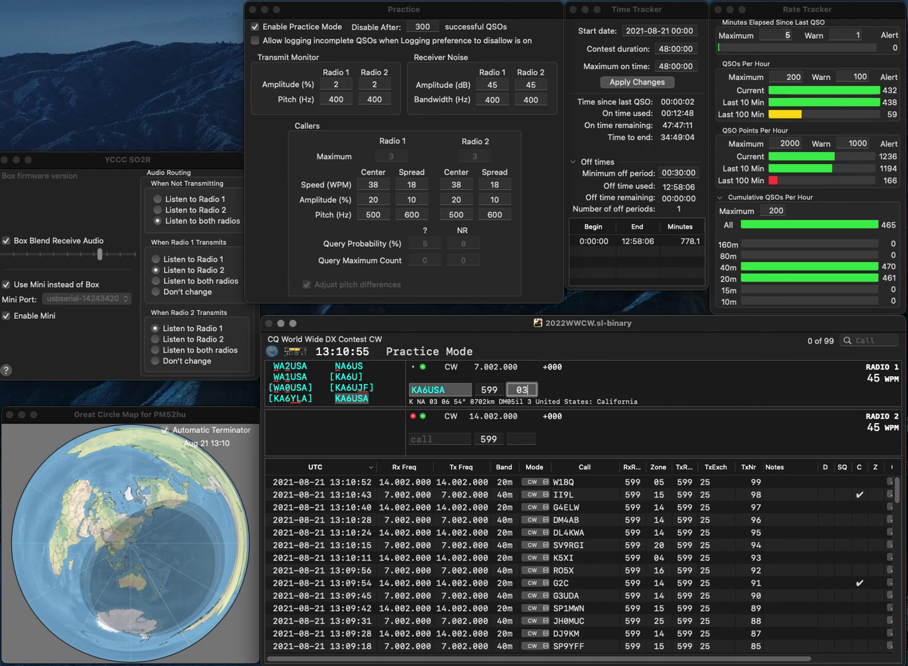
{"action": "key", "text": "Return"}
{"action": "type", "text": "G1SDK"}
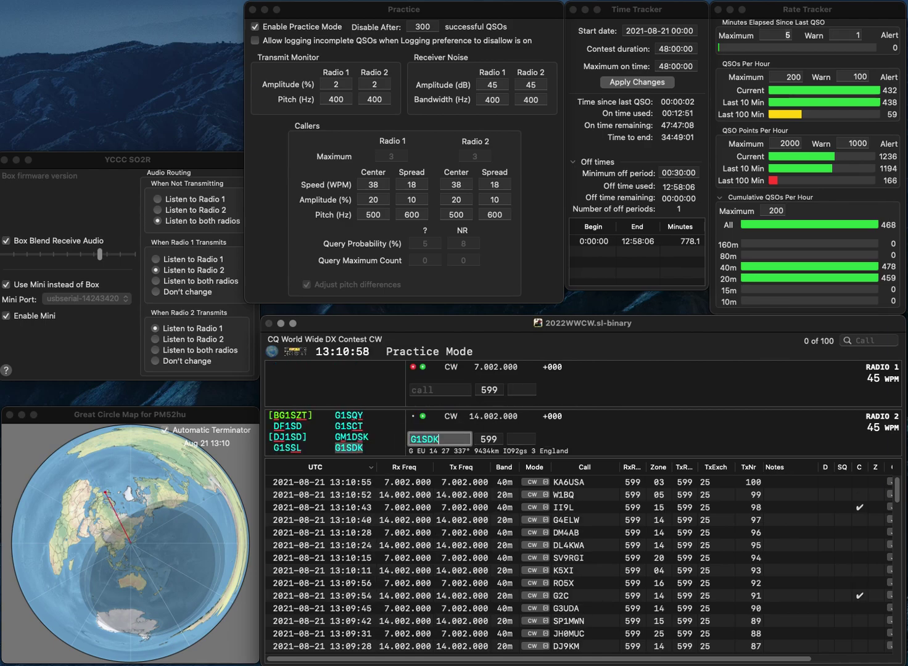
{"action": "key", "text": "Return"}
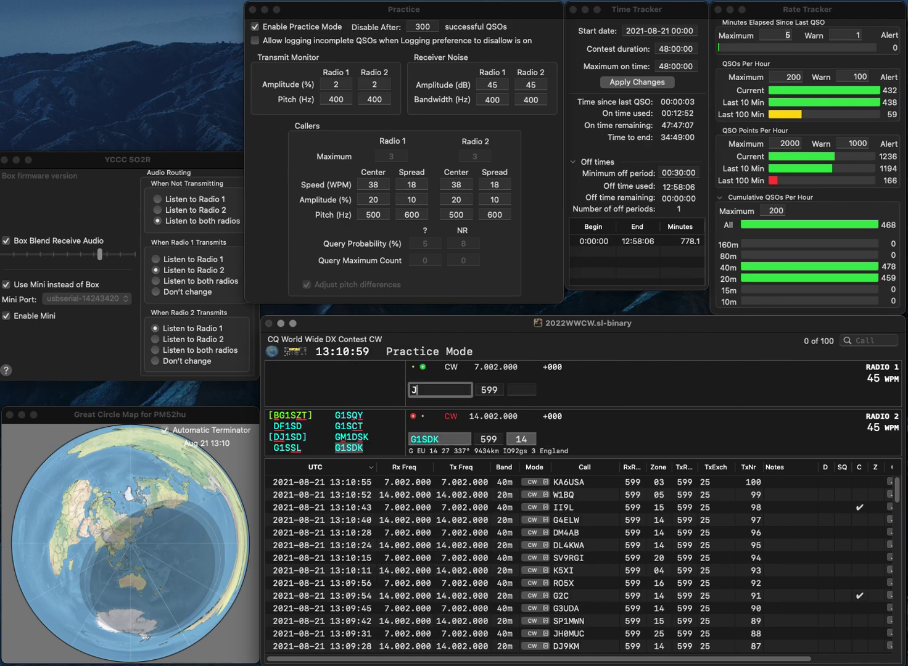
{"action": "type", "text": "JA1EMQ"}
{"action": "key", "text": "Return"}
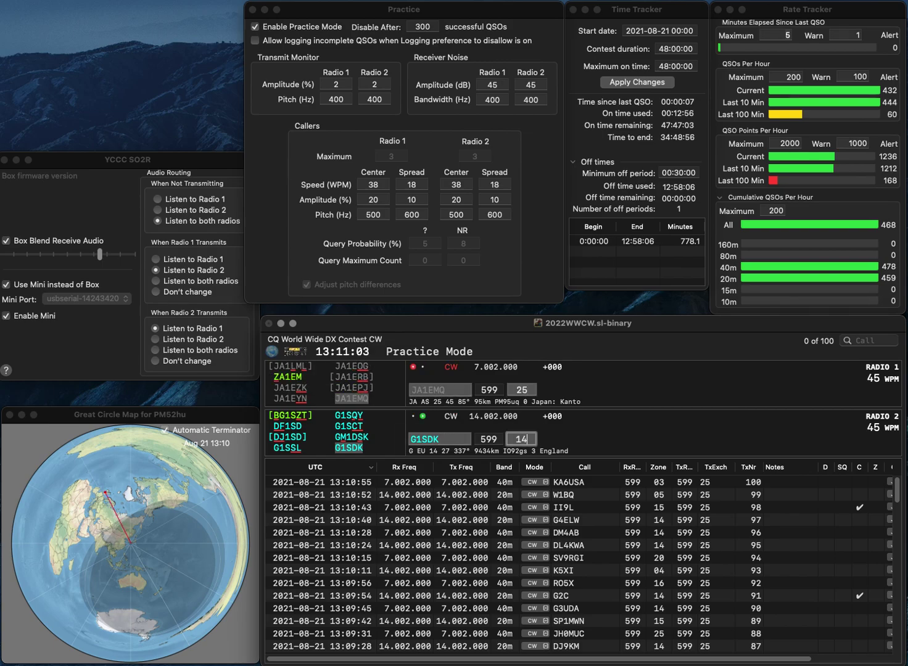
{"action": "key", "text": "Return"}
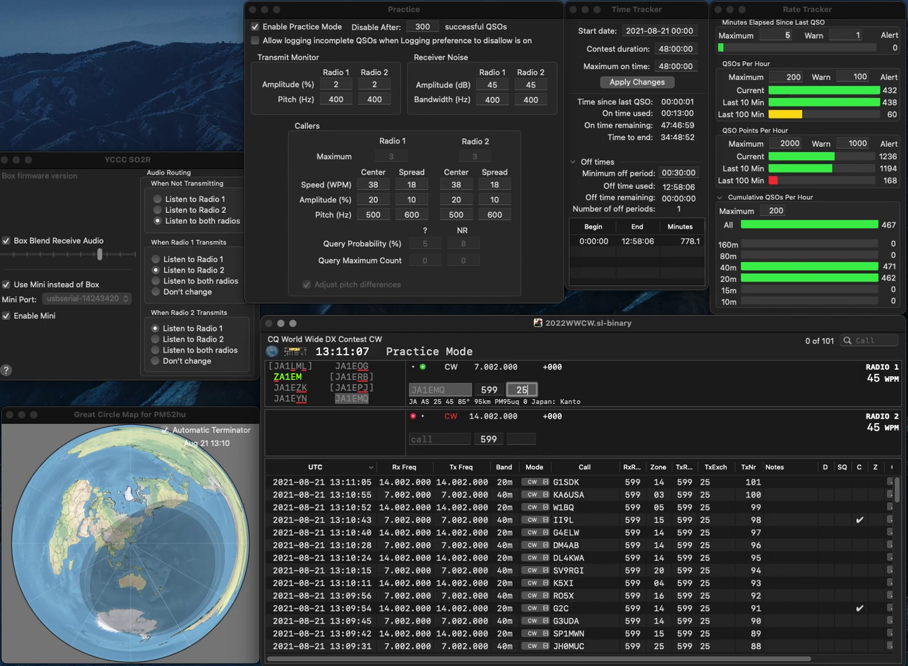
{"action": "key", "text": "Return"}
Work and log NX7W with zone 03 on Radio 2, and send the partial call TMGY on Radio 1
{"action": "type", "text": "NX7W"}
{"action": "key", "text": "Return"}
{"action": "type", "text": "TMGY"}
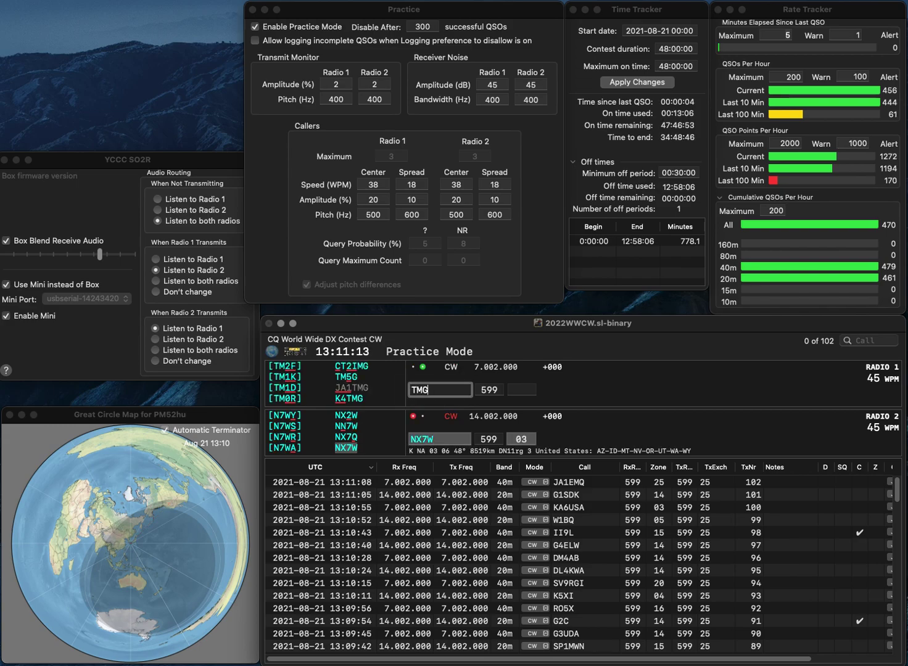
{"action": "key", "text": "Return"}
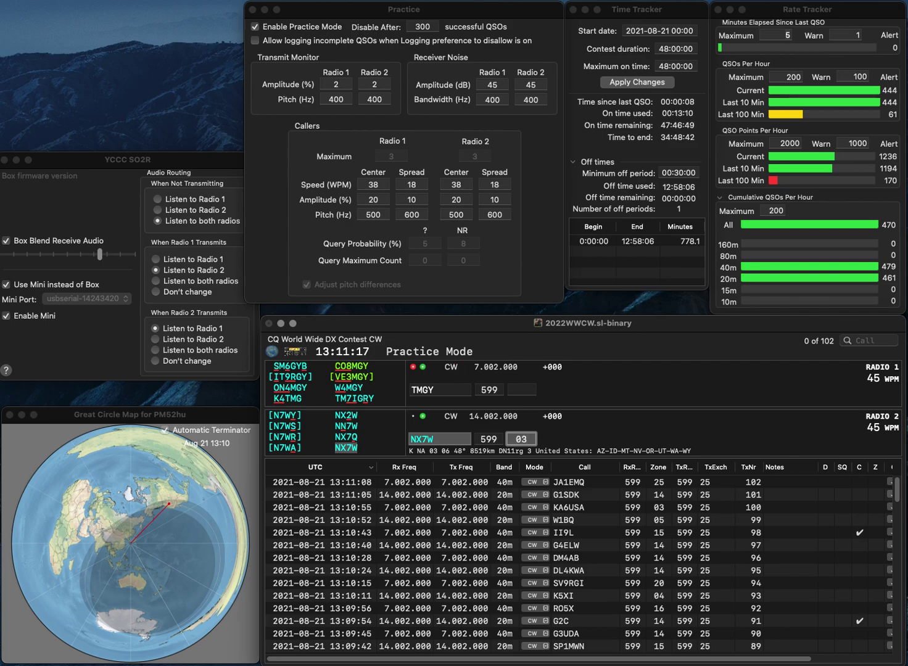
{"action": "key", "text": "Return"}
{"action": "type", "text": "MD"}
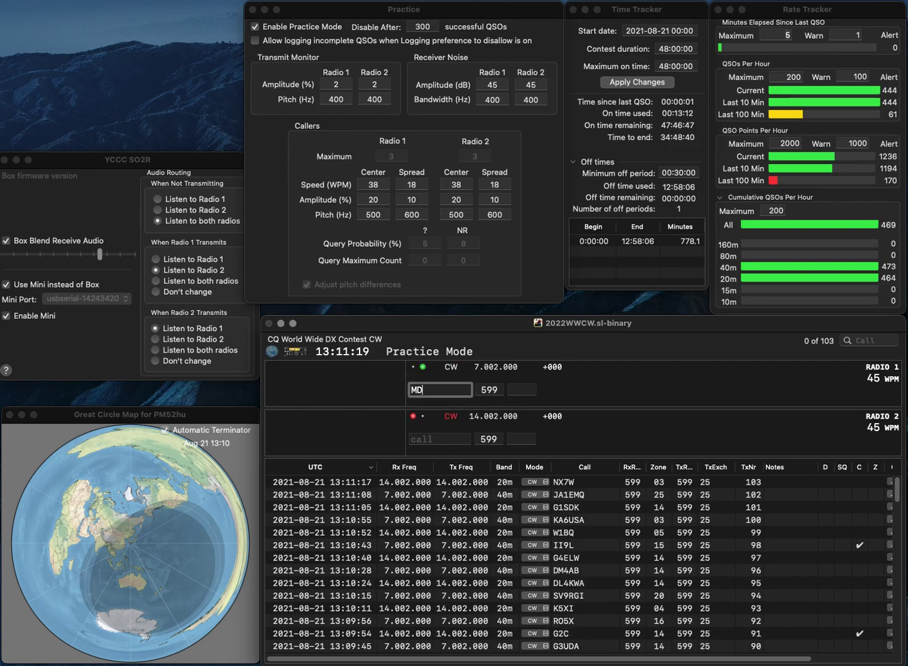
{"action": "type", "text": "2C"}
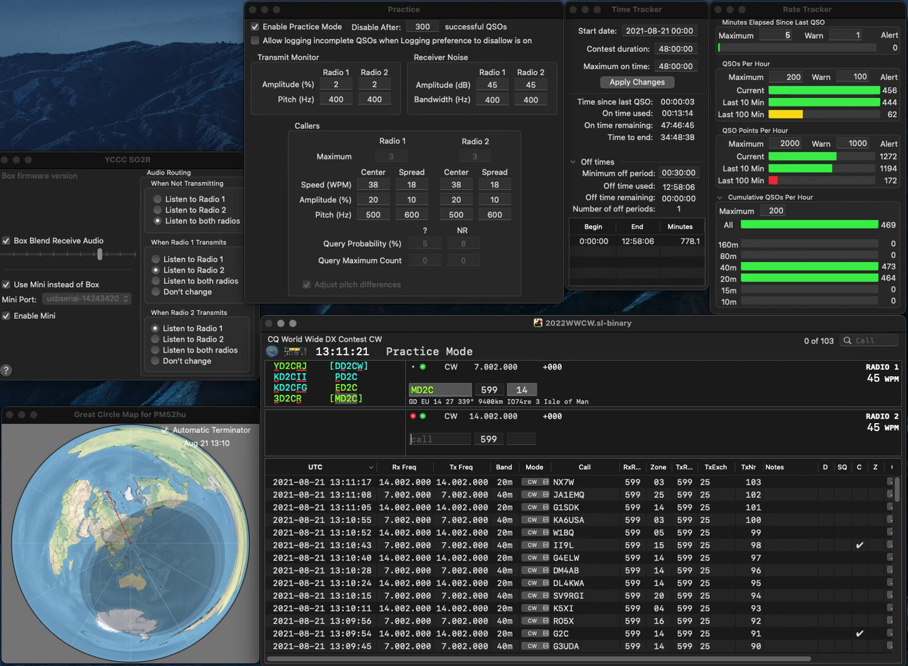
{"action": "key", "text": "Return"}
{"action": "type", "text": "K"}
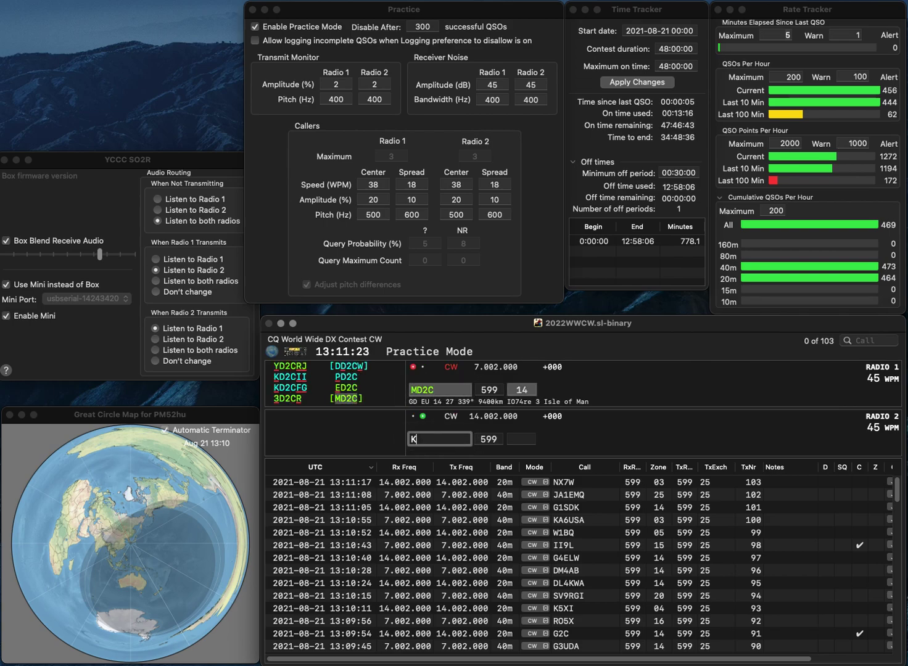
{"action": "type", "text": "M6XX"}
{"action": "key", "text": "Return"}
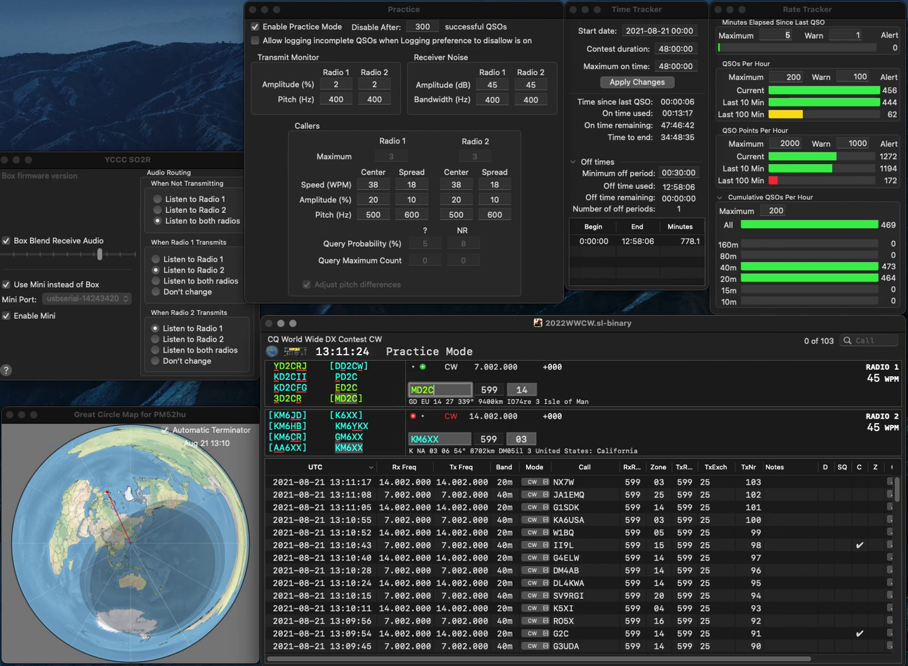
{"action": "key", "text": "space"}
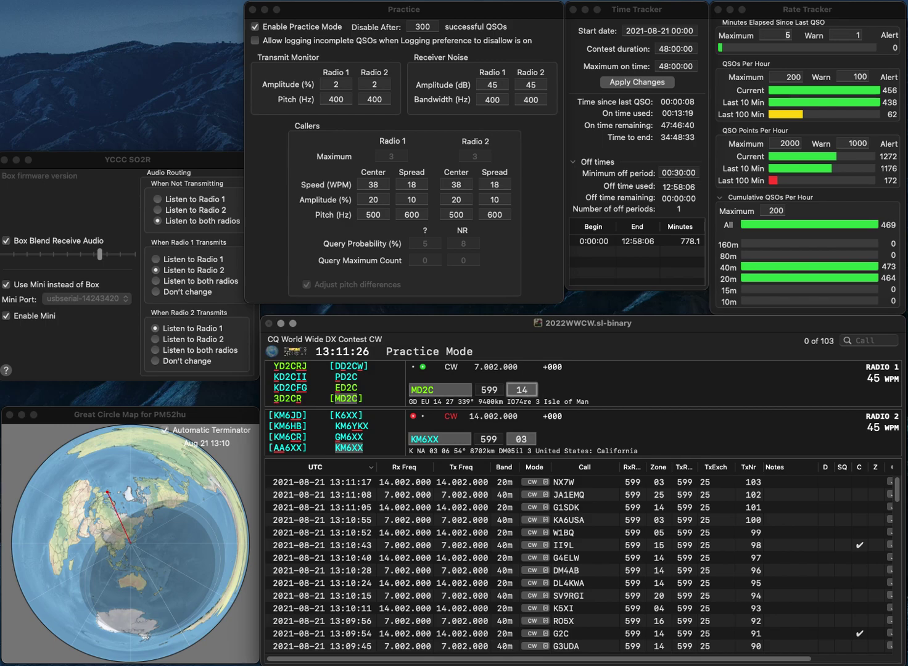
{"action": "key", "text": "Return"}
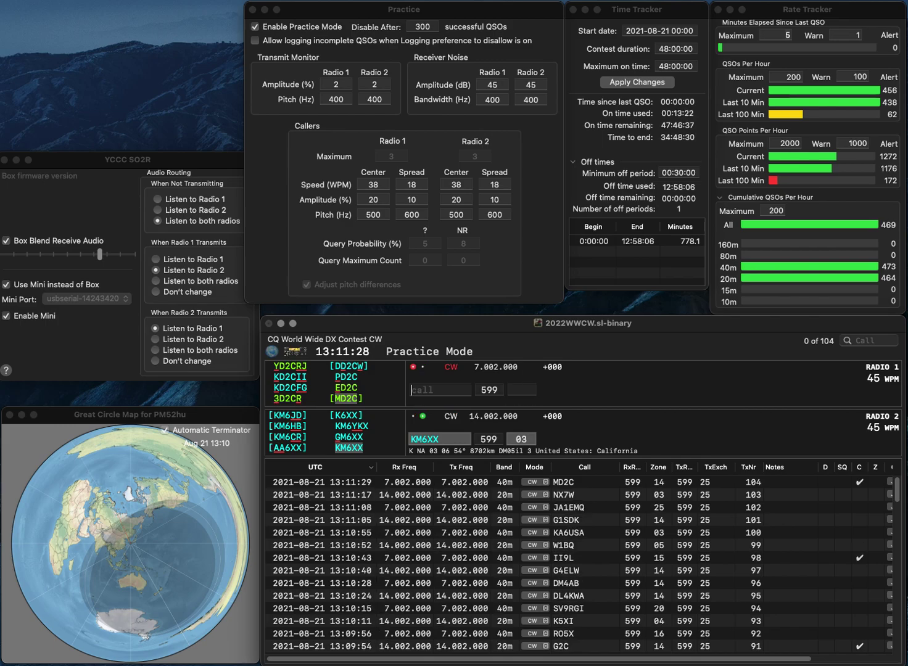
{"action": "key", "text": "Return"}
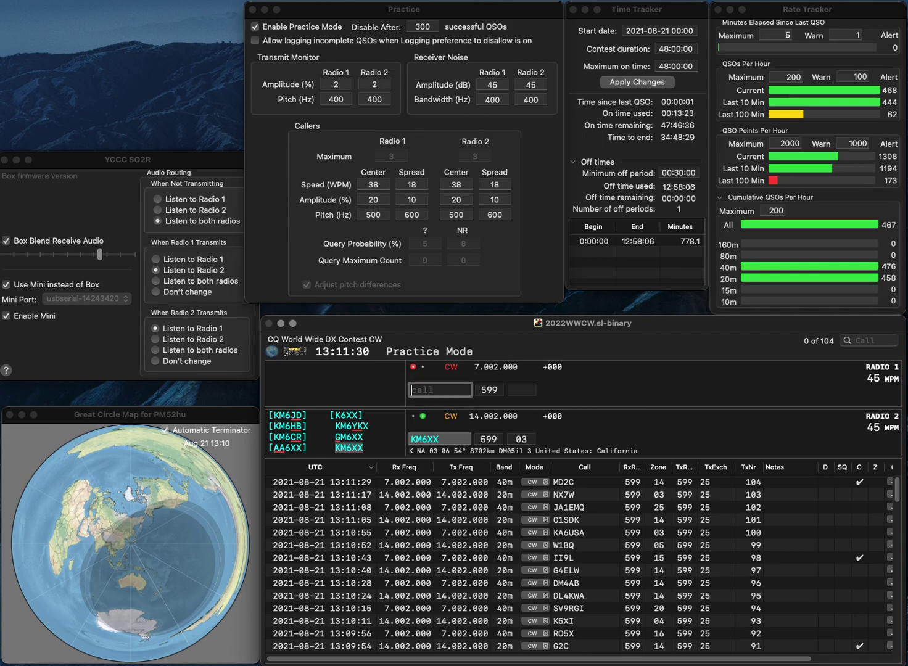
{"action": "type", "text": "IN3OWY"}
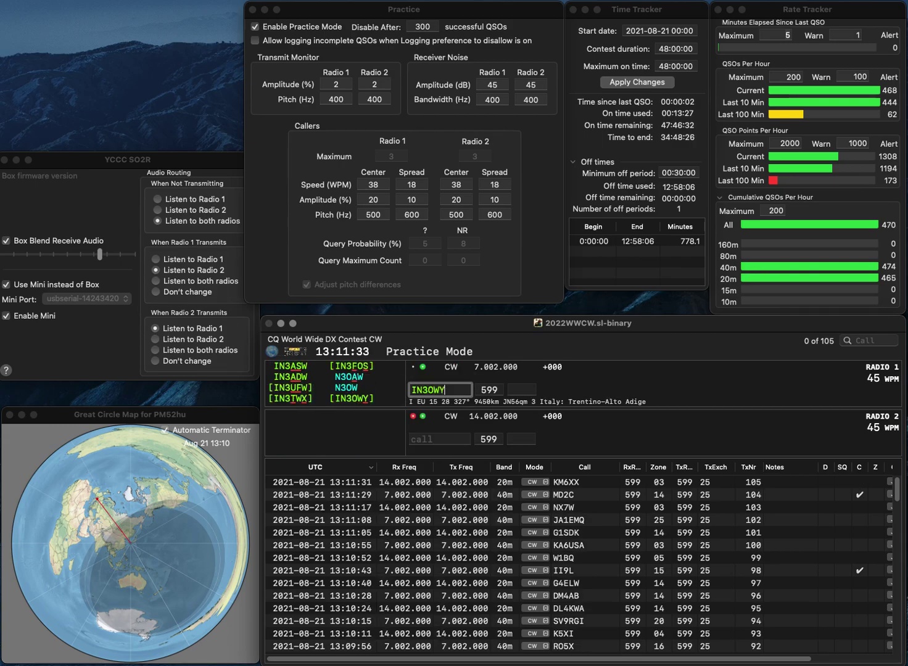
{"action": "key", "text": "Return"}
{"action": "type", "text": "F6"}
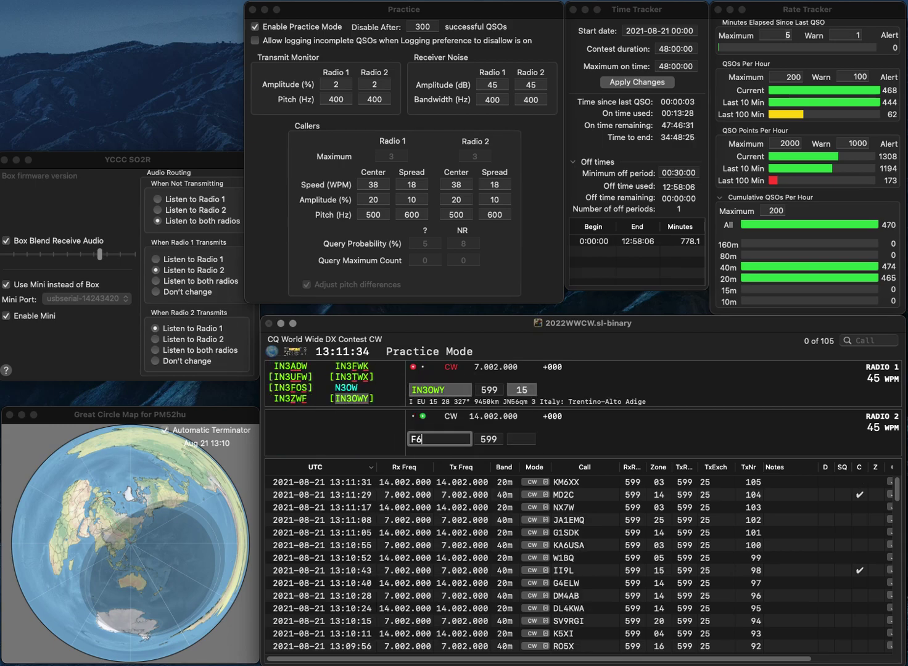
{"action": "type", "text": "ACV"}
{"action": "key", "text": "Return"}
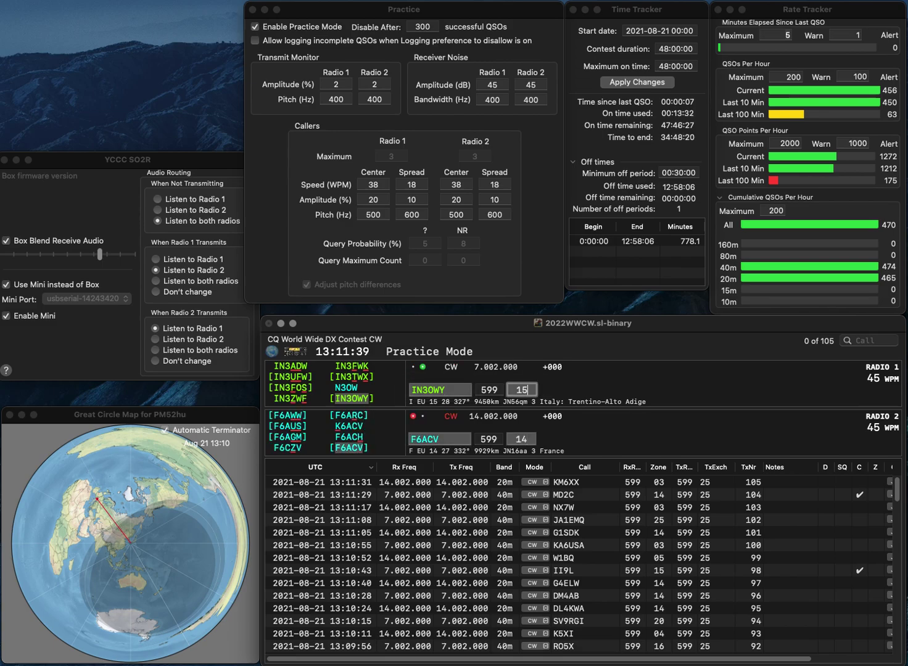
{"action": "key", "text": "Return"}
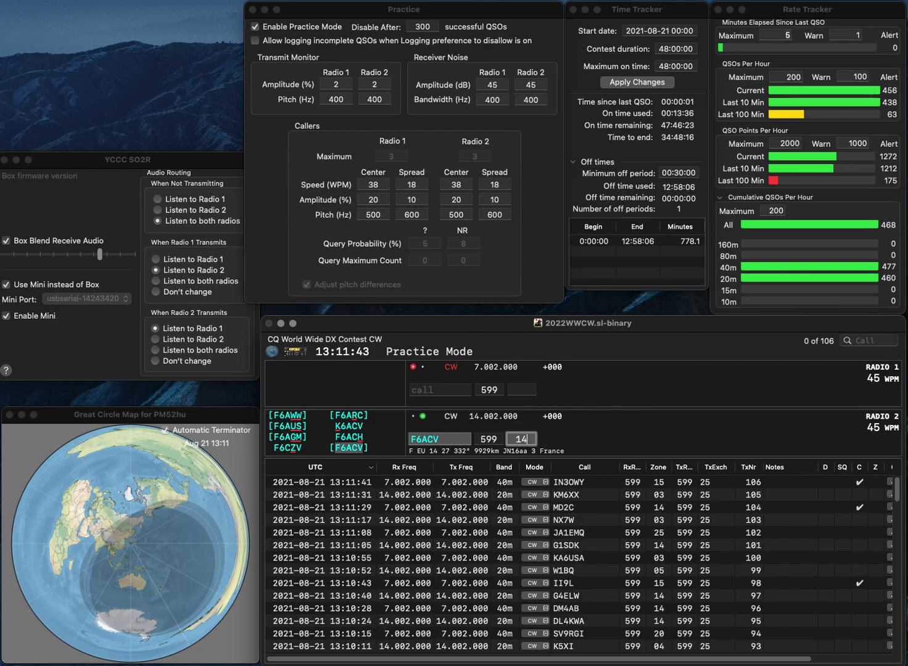
{"action": "key", "text": "Return"}
Work and log DK1AUP with zone 14 on Radio 1 and JH1TFE with zone 25 on Radio 2
{"action": "type", "text": "DK1AUP"}
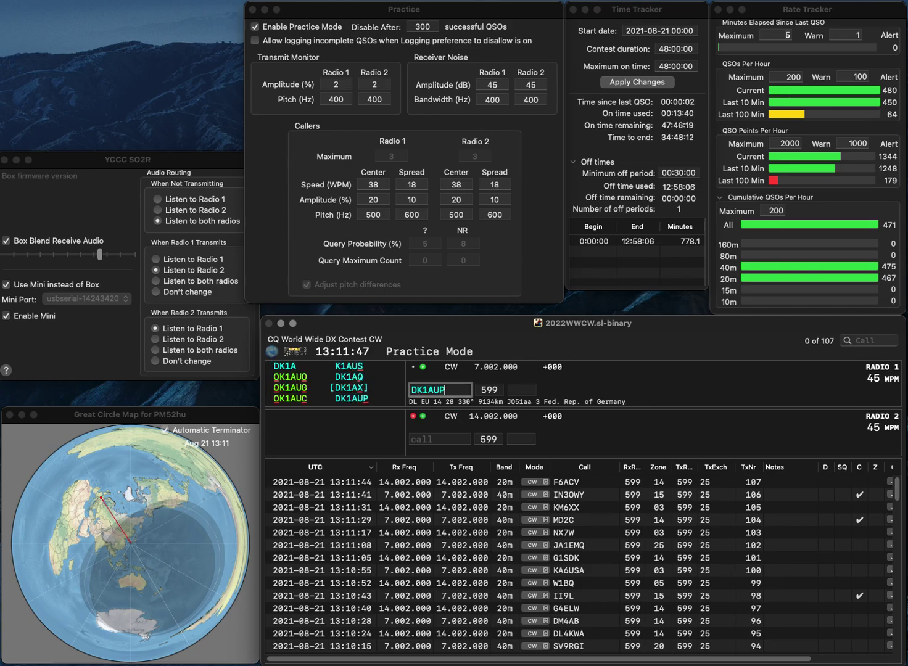
{"action": "key", "text": "Return"}
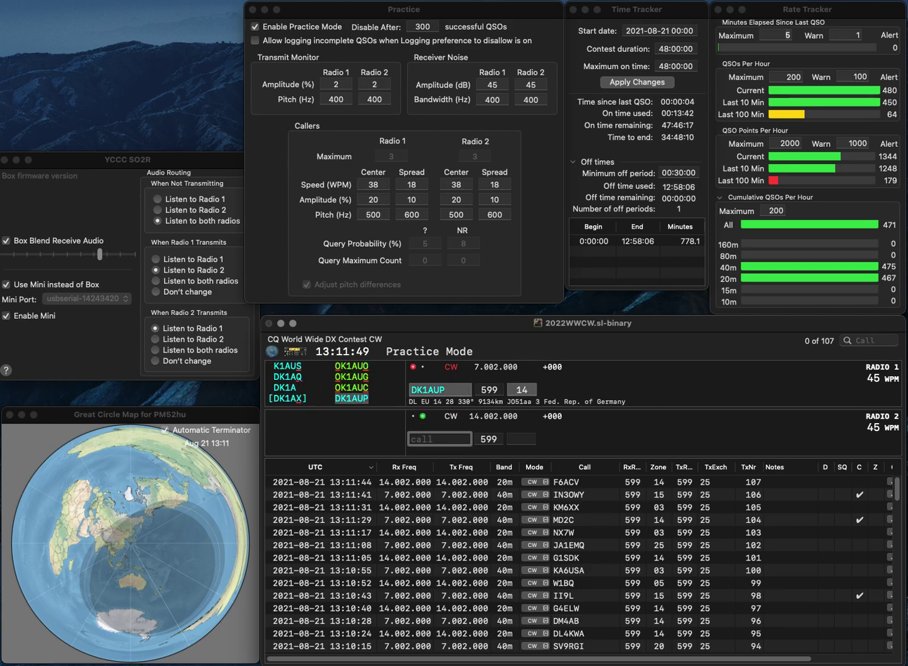
{"action": "type", "text": "5"}
{"action": "type", "text": "TFE"}
{"action": "key", "text": "Left"}
{"action": "key", "text": "Left"}
{"action": "key", "text": "Left"}
{"action": "key", "text": "BackSpace"}
{"action": "type", "text": "JH1"}
{"action": "key", "text": "Return"}
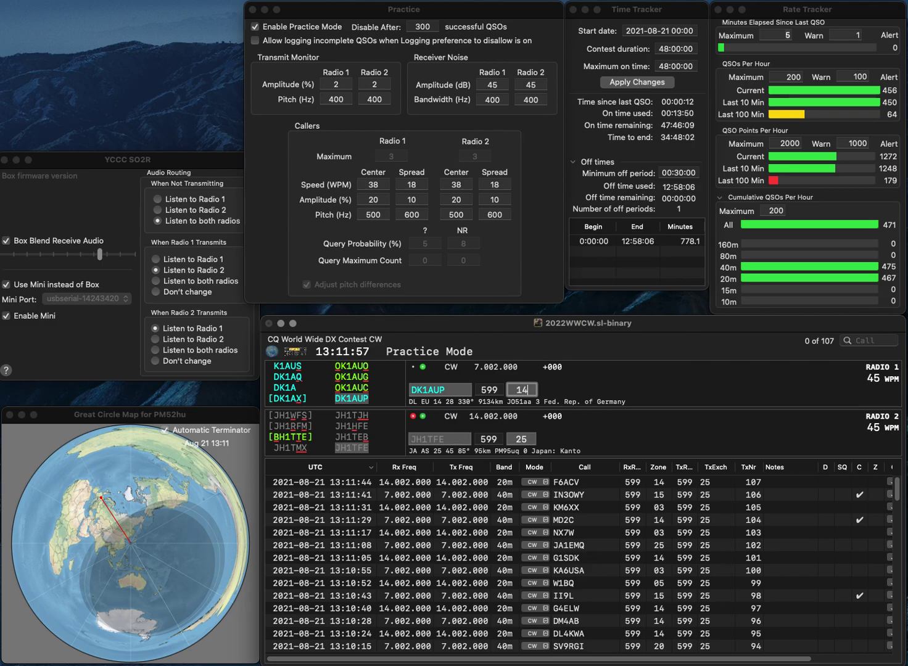
{"action": "key", "text": "Return"}
{"action": "key", "text": "Return"}
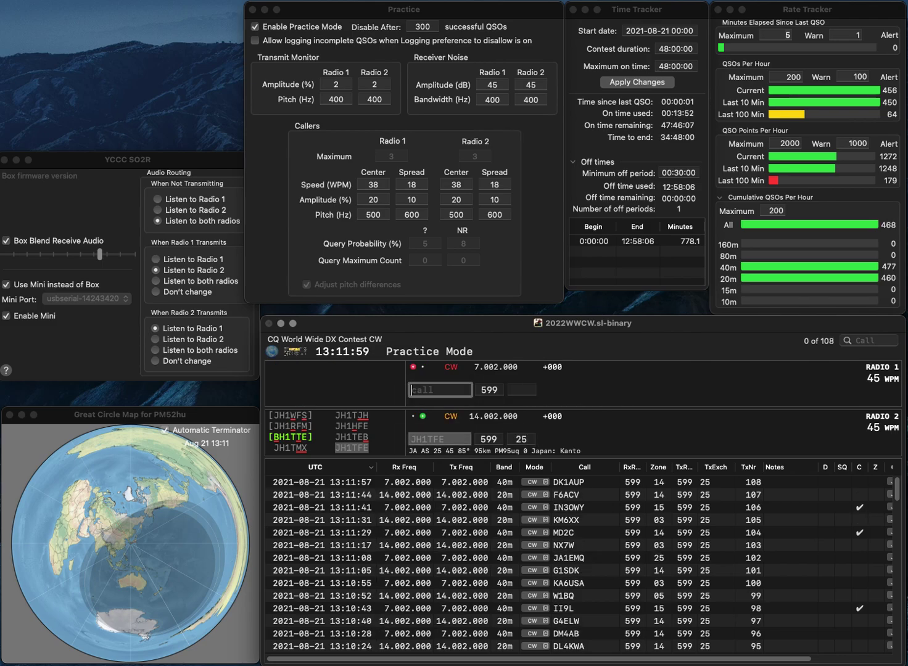
{"action": "type", "text": "N5"}
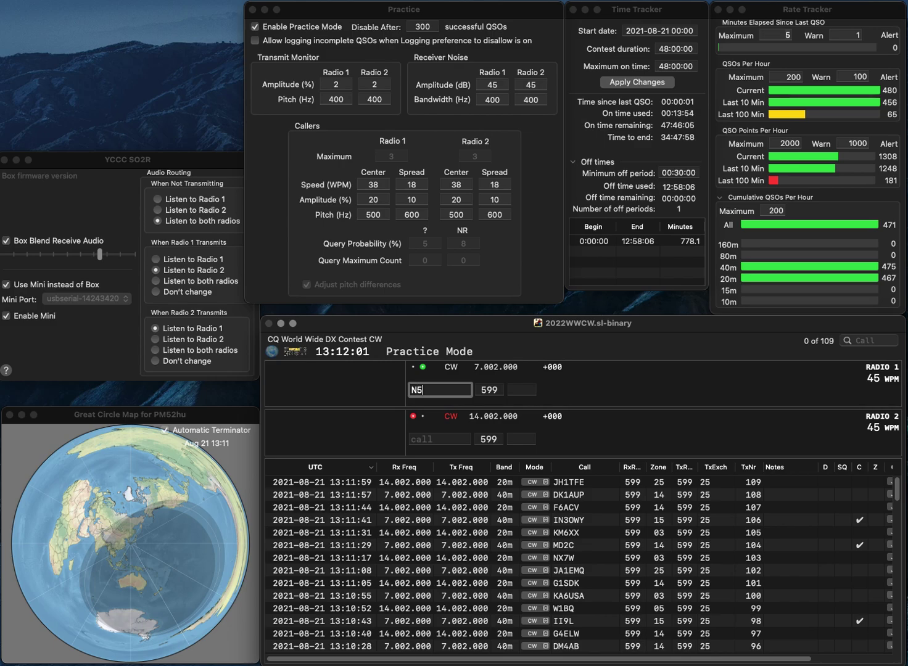
{"action": "type", "text": "YA"}
{"action": "key", "text": "Return"}
{"action": "type", "text": "N2LH"}
{"action": "key", "text": "Return"}
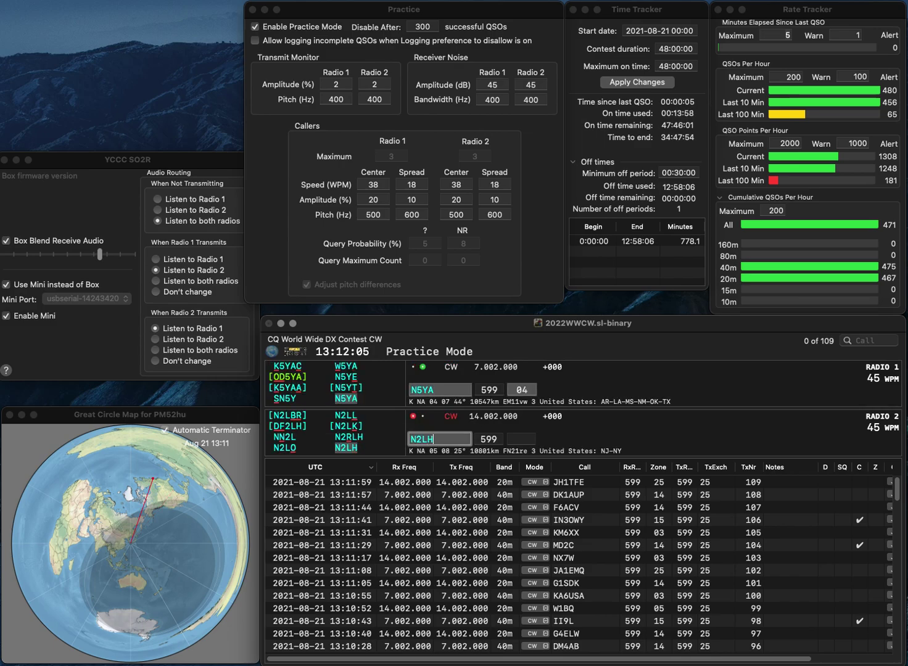
{"action": "key", "text": "Return"}
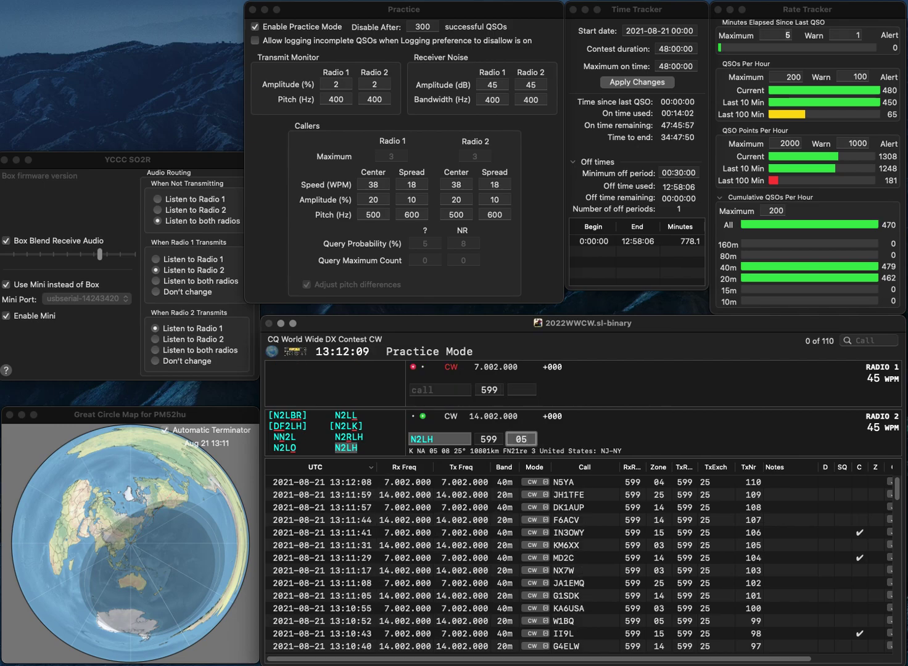
{"action": "key", "text": "Return"}
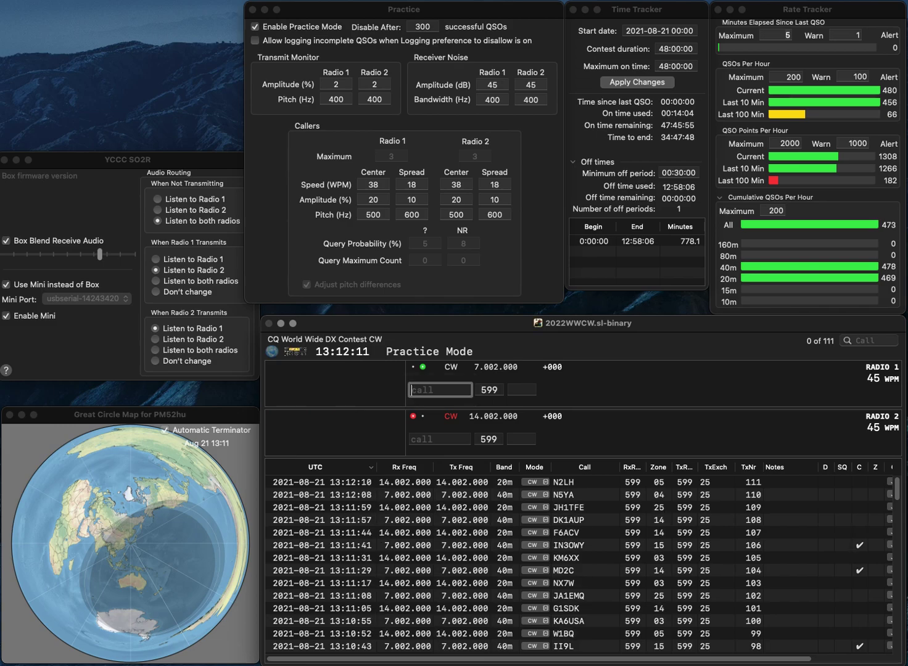
{"action": "type", "text": "Z4MA"}
{"action": "key", "text": "super+Left"}
{"action": "type", "text": "4"}
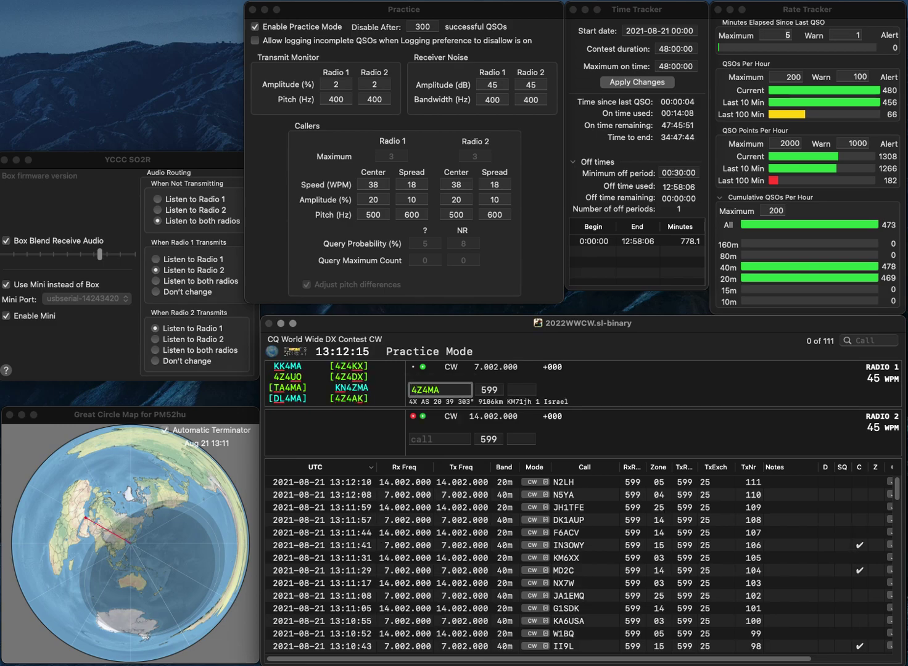
{"action": "key", "text": "Delete"}
{"action": "type", "text": "5"}
{"action": "key", "text": "Return"}
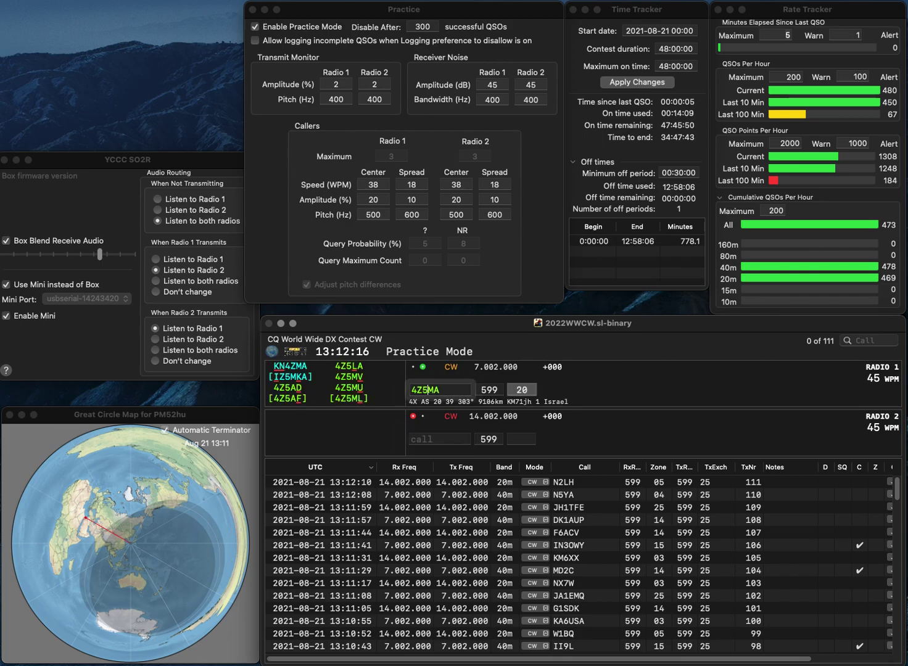
Work and log HA2PP with zone 15 on Radio 2, and correct the Radio 1 call to 4Z5MU and log it with zone 20
{"action": "type", "text": "H"}
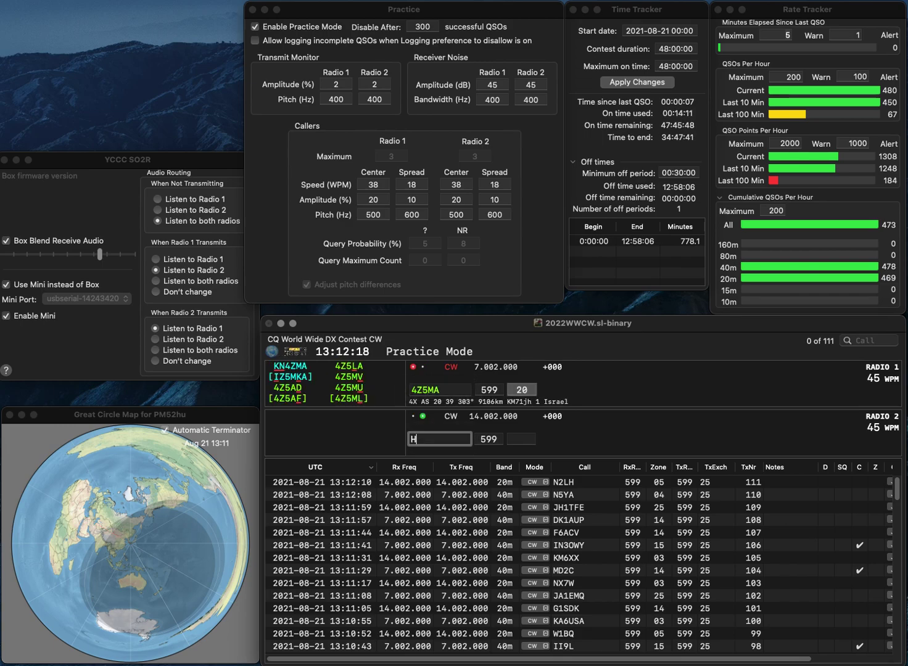
{"action": "type", "text": "A2PP"}
{"action": "key", "text": "Return"}
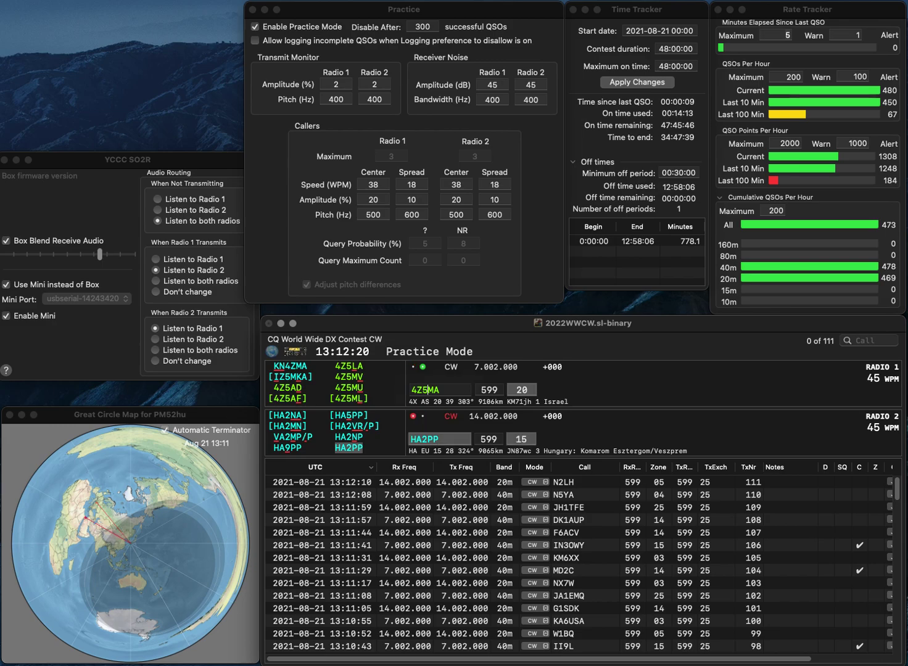
{"action": "key", "text": "BackSpace"}
{"action": "type", "text": "U"}
{"action": "key", "text": "Return"}
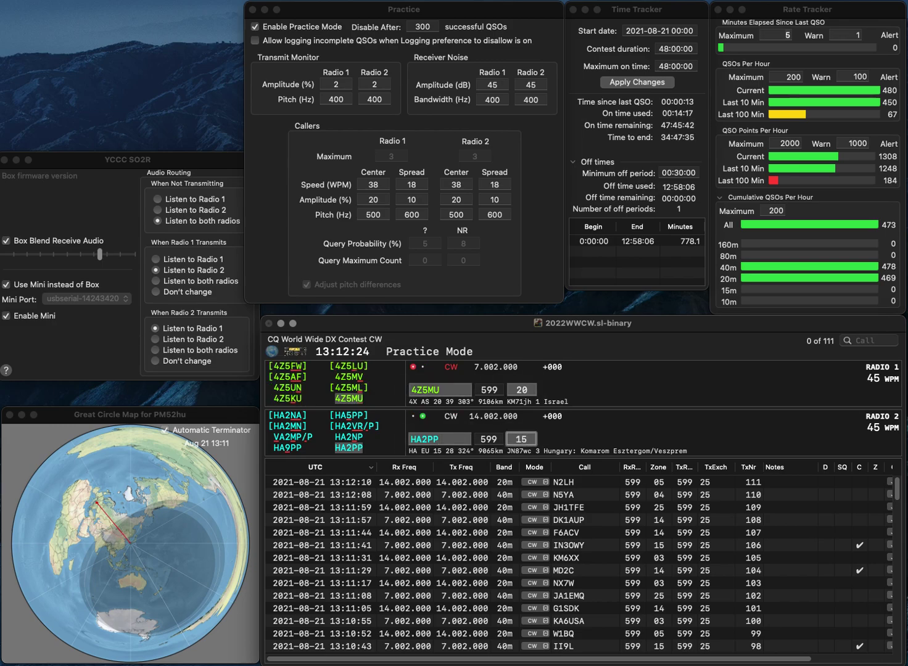
{"action": "key", "text": "Return"}
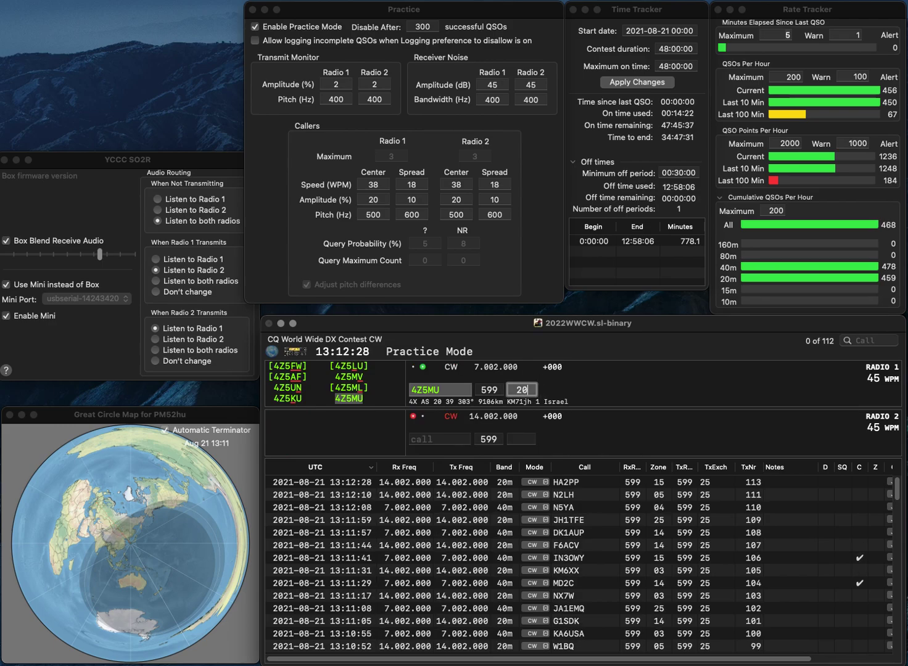
{"action": "key", "text": "Return"}
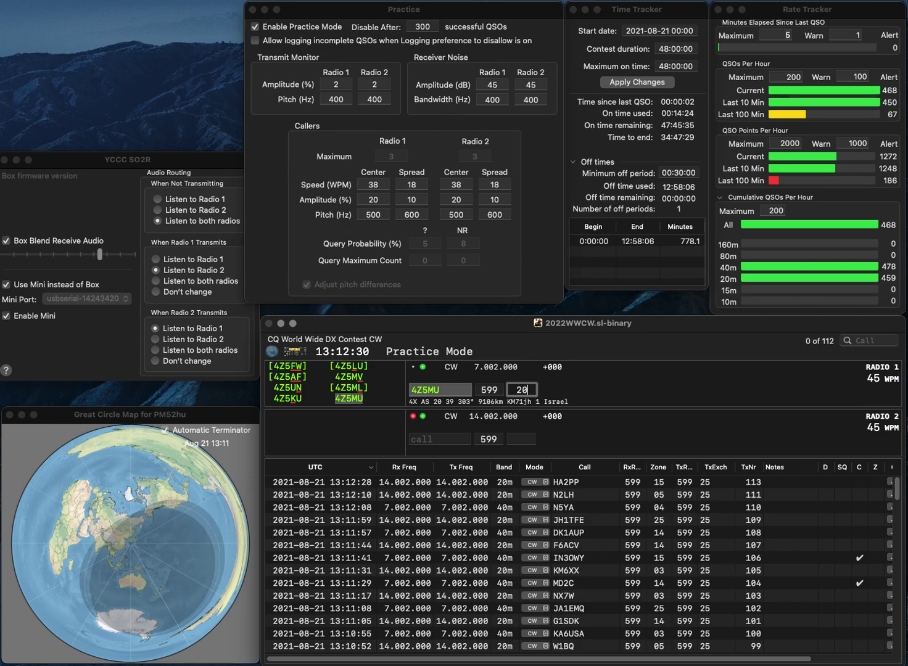
Send the exchange to AT0YY on Radio 2, and correct that call to AA0YY with zone 04
{"action": "type", "text": "AT0Y"}
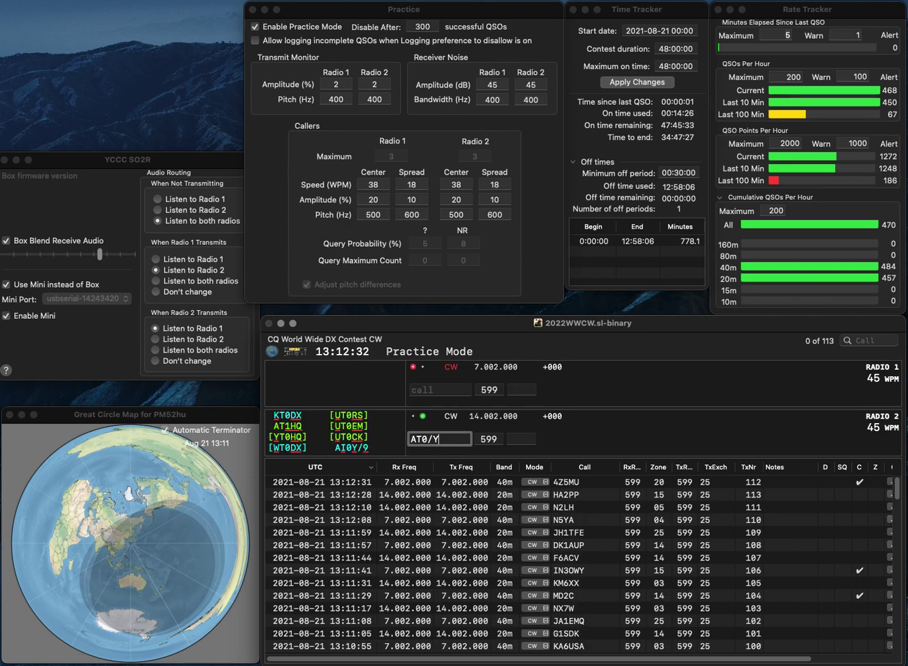
{"action": "type", "text": "Y"}
{"action": "key", "text": "Return"}
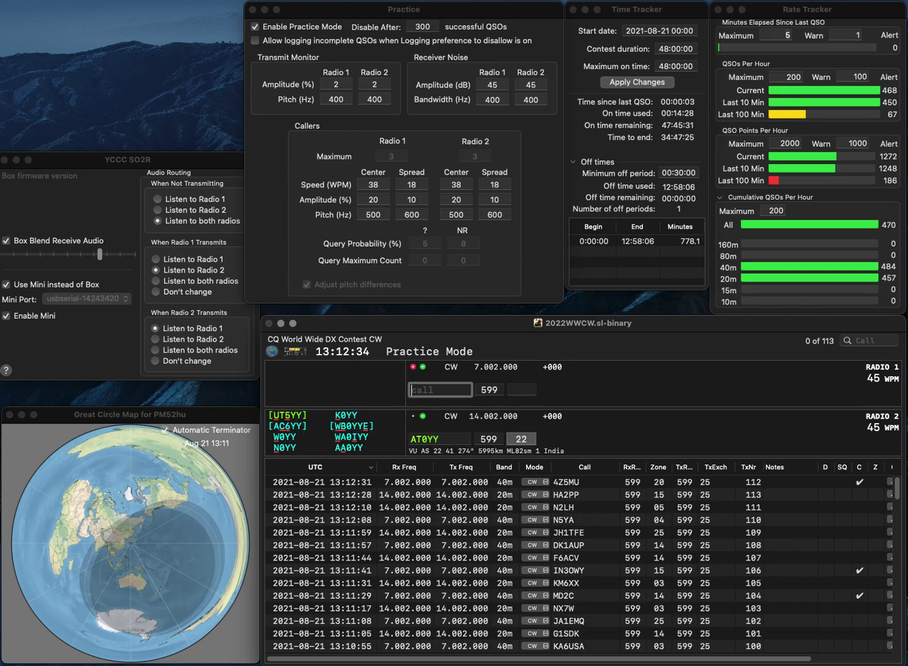
{"action": "key", "text": "Right"}
{"action": "key", "text": "Right"}
{"action": "key", "text": "BackSpace"}
{"action": "type", "text": "A"}
{"action": "key", "text": "Return"}
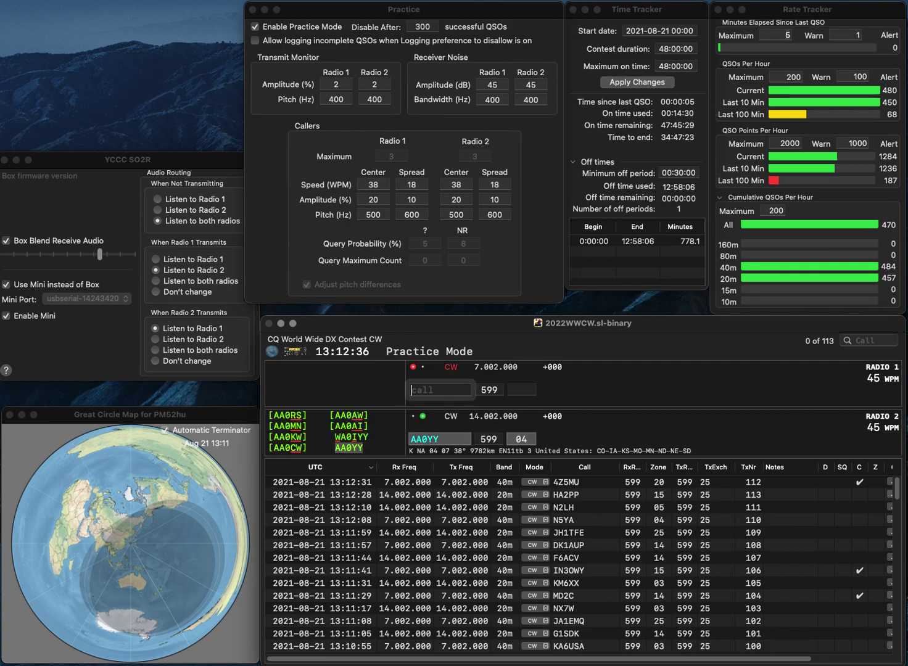
{"action": "type", "text": "A4MY"}
{"action": "key", "text": "Return"}
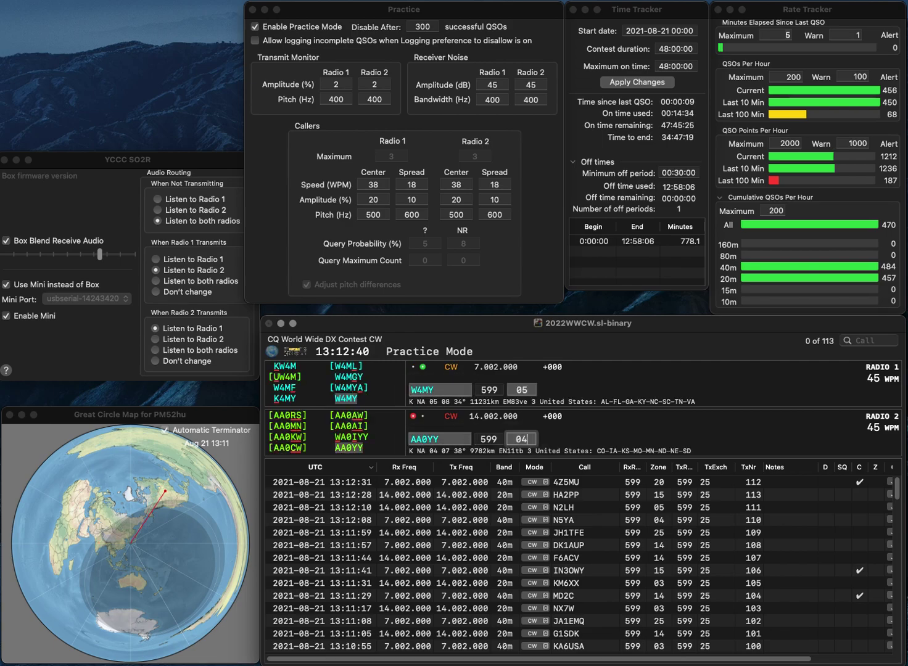
{"action": "key", "text": "Return"}
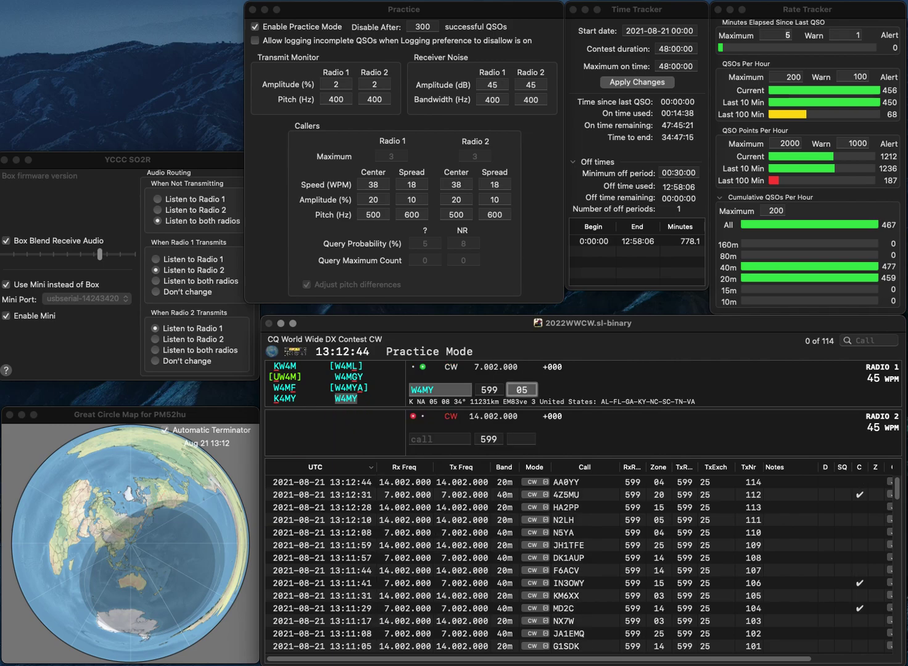
{"action": "key", "text": "Return"}
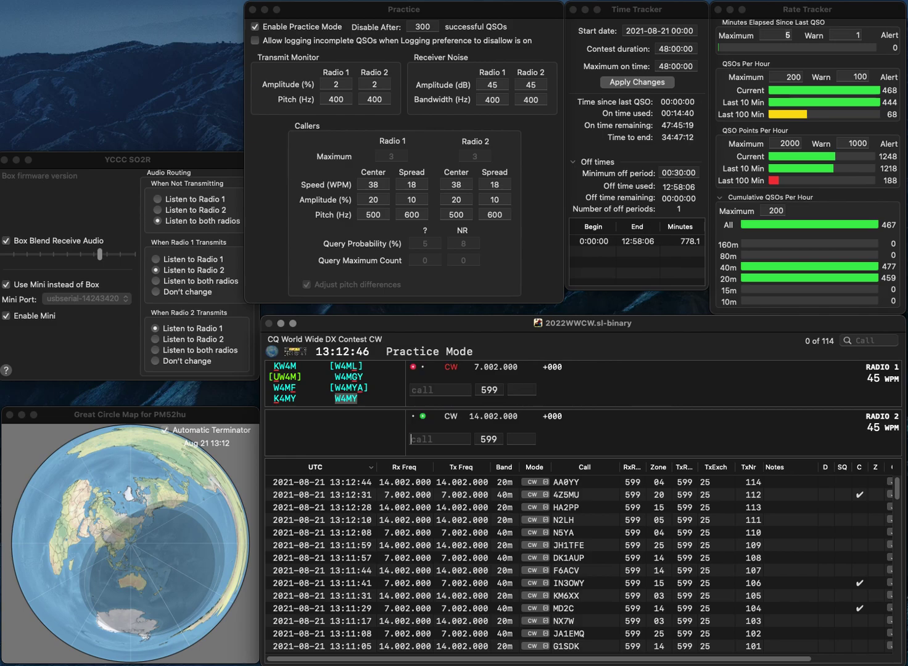
Answer the partial call D0J on Radio 2, and send the exchange to K2FT with zone 05 on Radio 1
{"action": "type", "text": "0"}
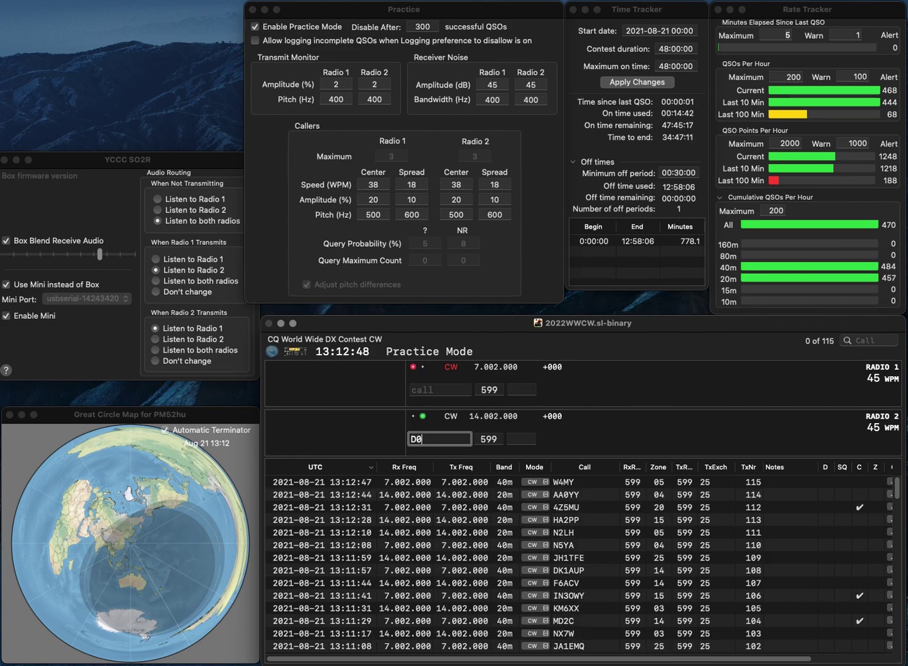
{"action": "type", "text": "J"}
{"action": "key", "text": "Return"}
{"action": "type", "text": "K2"}
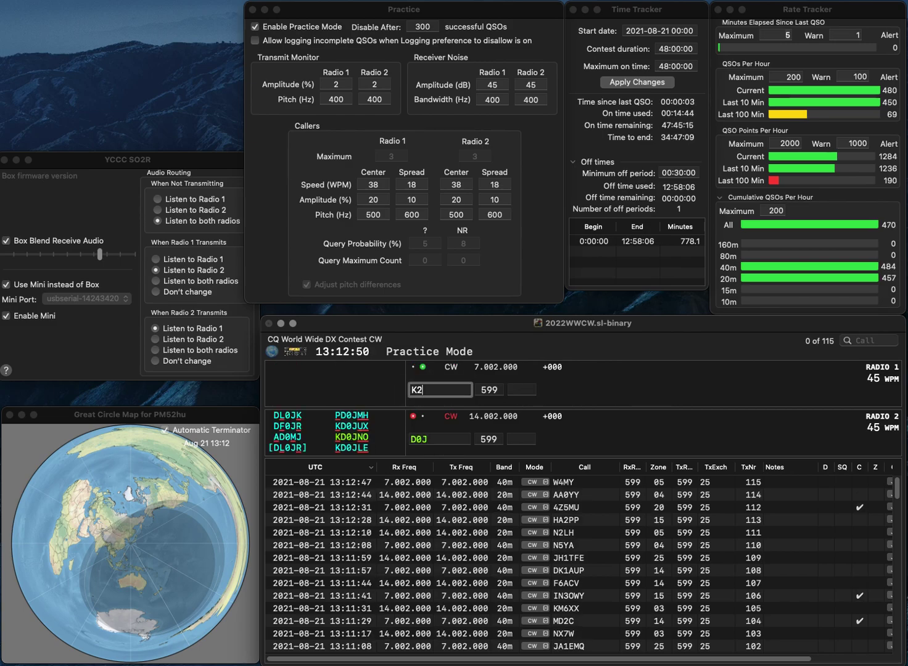
{"action": "type", "text": "FT"}
{"action": "key", "text": "Return"}
Correct the Radio 2 call to BV0J and send the exchange with zone 24
{"action": "key", "text": "Left"}
{"action": "key", "text": "Left"}
{"action": "key", "text": "BackSpace"}
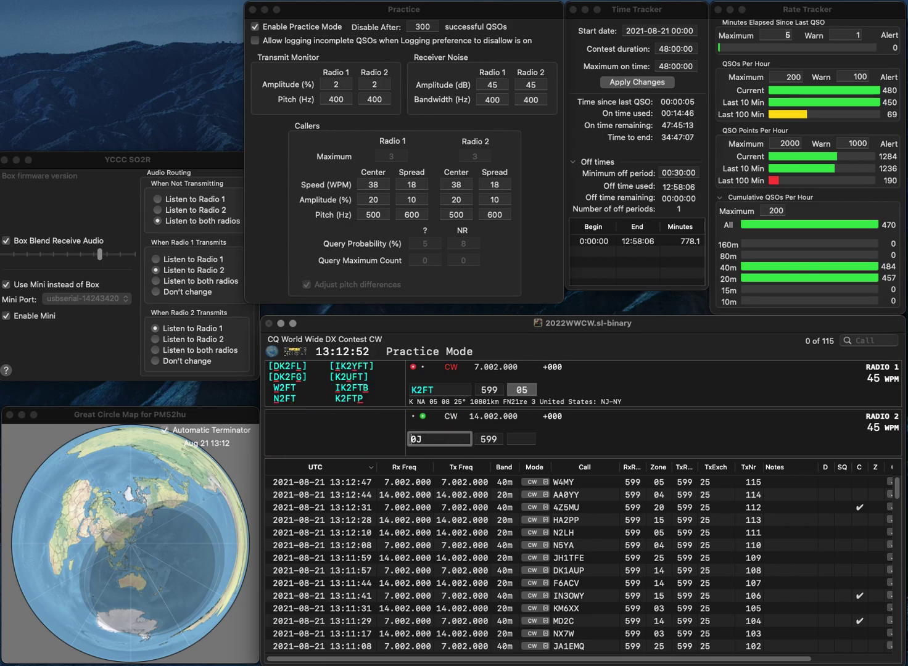
{"action": "type", "text": "BV"}
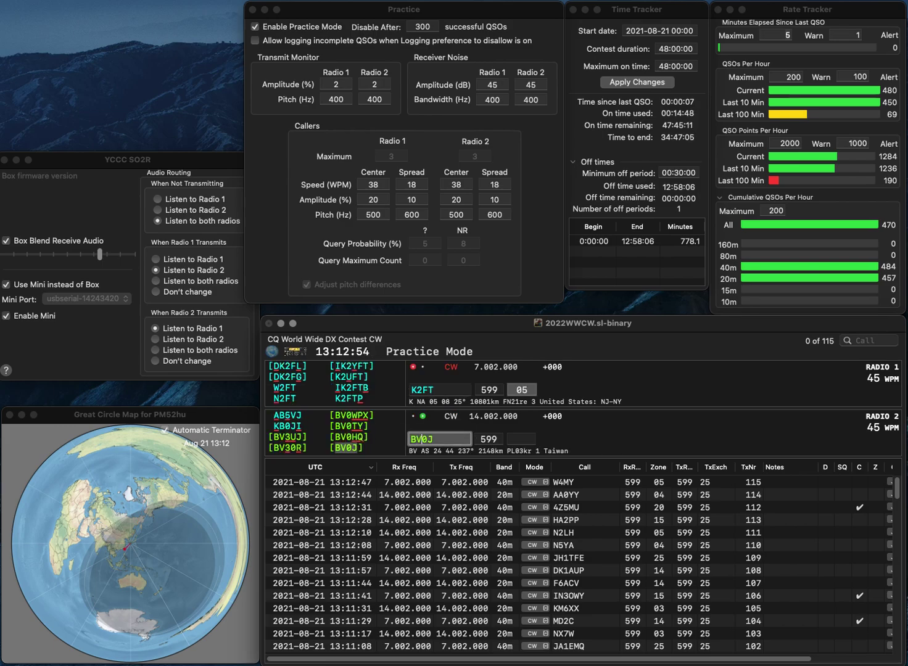
{"action": "key", "text": "Return"}
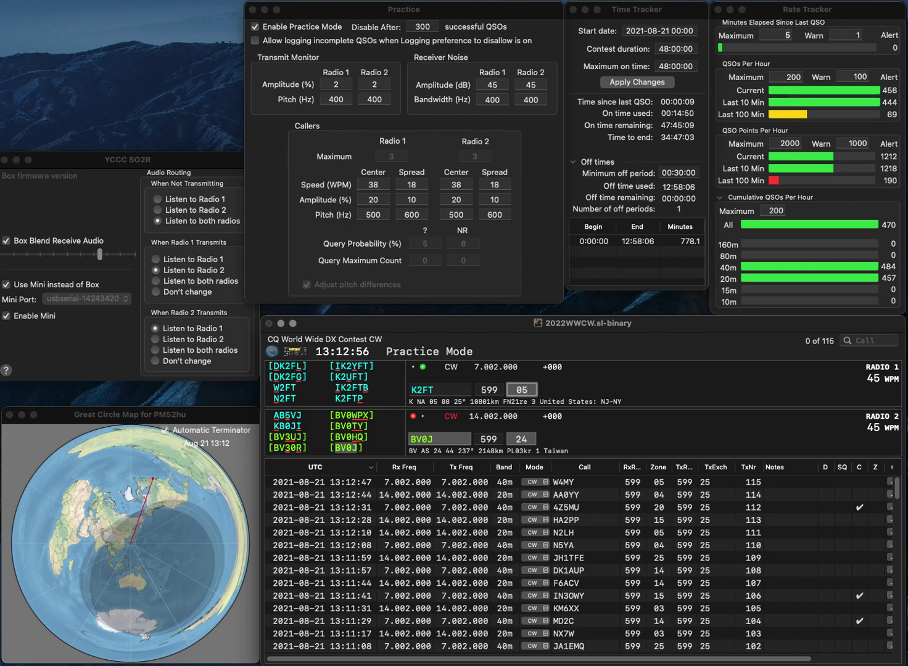
Correct the Radio 1 call to K3FT and log it with zone 05, and log BV0J with zone 24 on Radio 2
{"action": "key", "text": "space"}
{"action": "key", "text": "Left"}
{"action": "key", "text": "Left"}
{"action": "key", "text": "BackSpace"}
{"action": "type", "text": "3"}
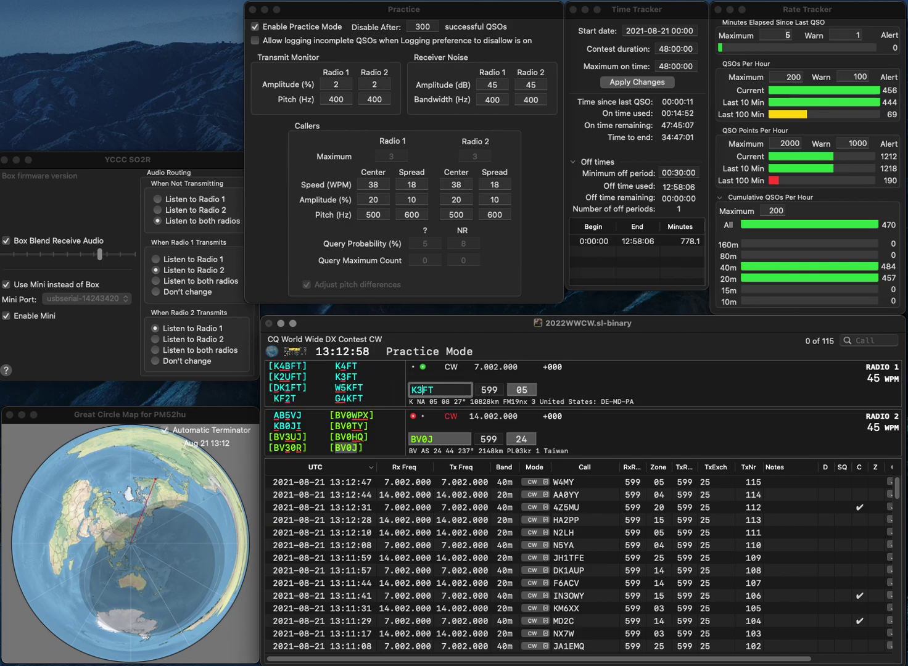
{"action": "key", "text": "Return"}
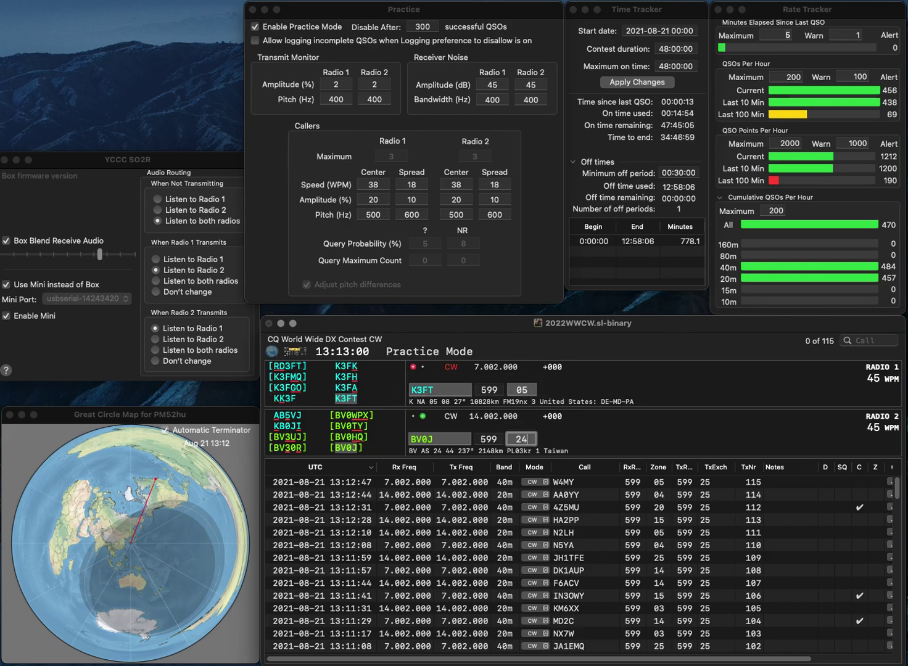
{"action": "key", "text": "Return"}
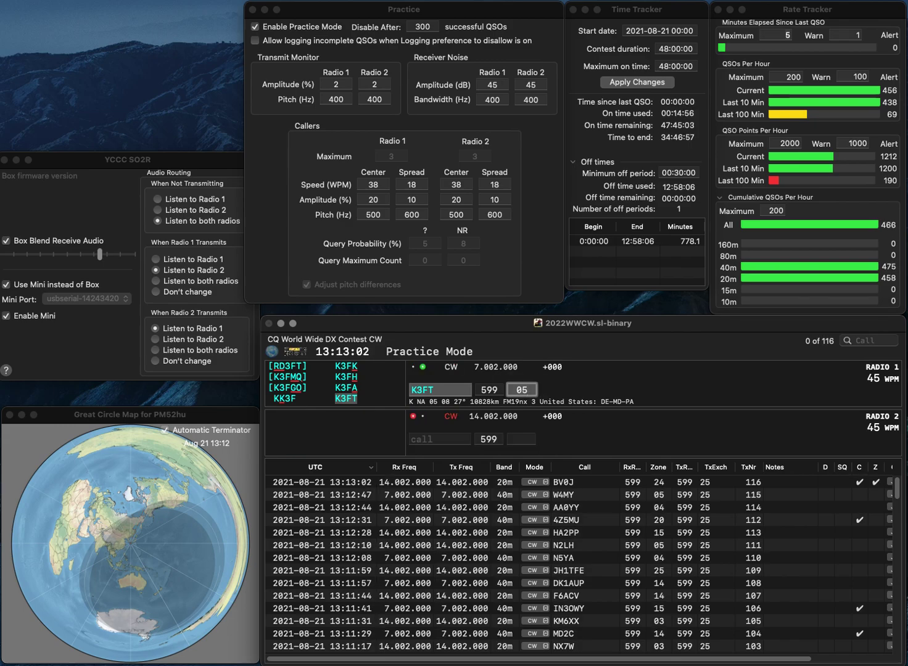
{"action": "key", "text": "Return"}
{"action": "type", "text": "W"}
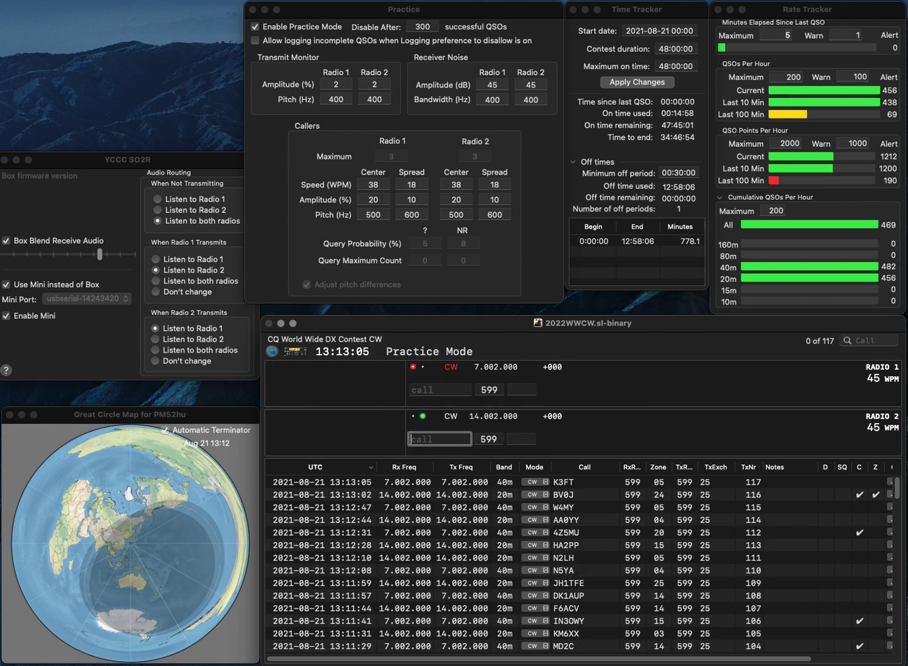
{"action": "type", "text": "3YQ"}
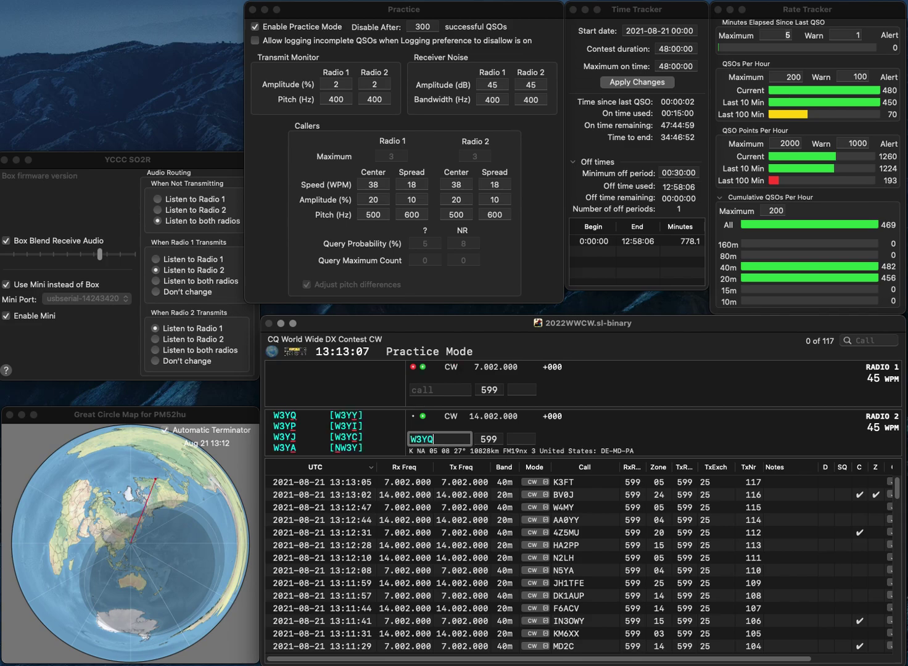
{"action": "key", "text": "Return"}
{"action": "type", "text": "JN7TAN"}
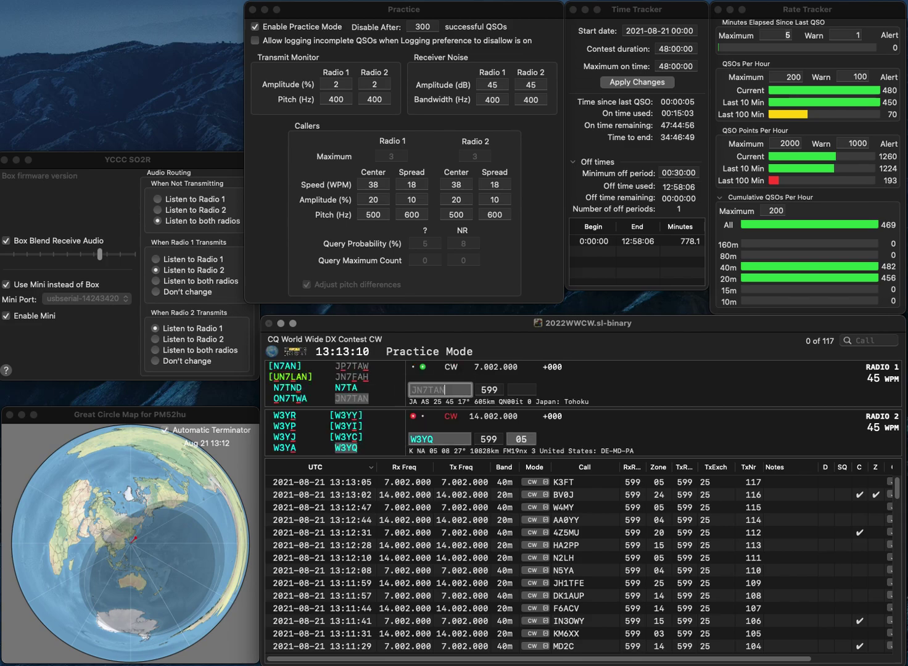
{"action": "key", "text": "Return"}
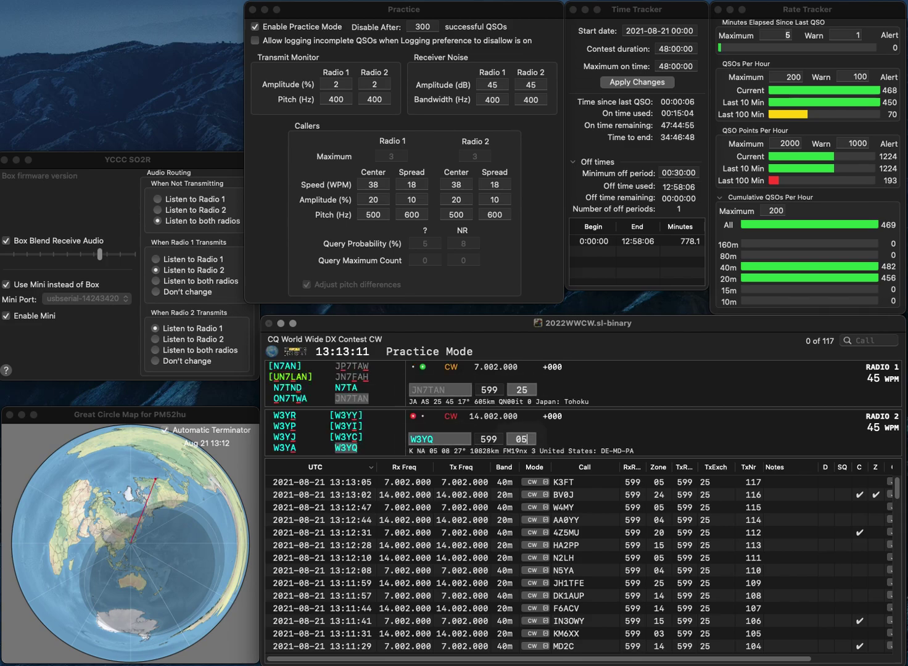
{"action": "key", "text": "Return"}
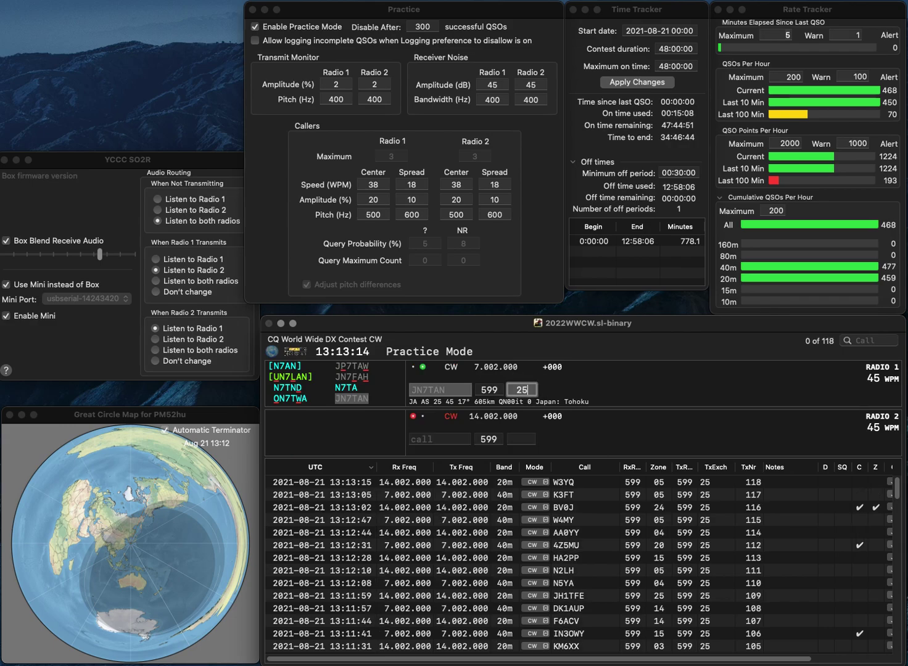
{"action": "key", "text": "Return"}
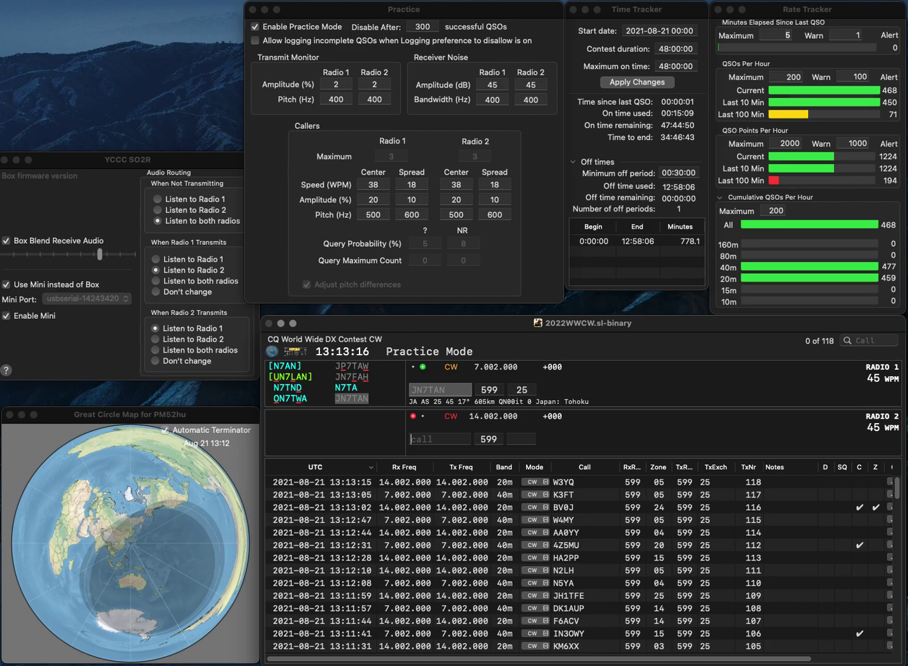
{"action": "type", "text": "PR"}
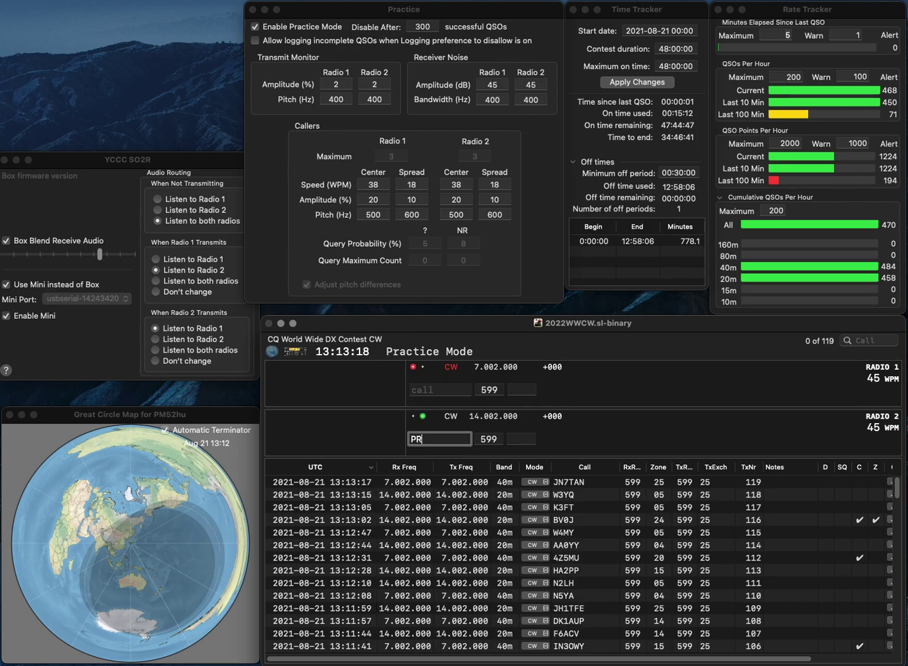
{"action": "type", "text": "7AD"}
{"action": "key", "text": "Return"}
{"action": "type", "text": "ULT"}
{"action": "key", "text": "Home"}
{"action": "type", "text": "K7"}
{"action": "key", "text": "Return"}
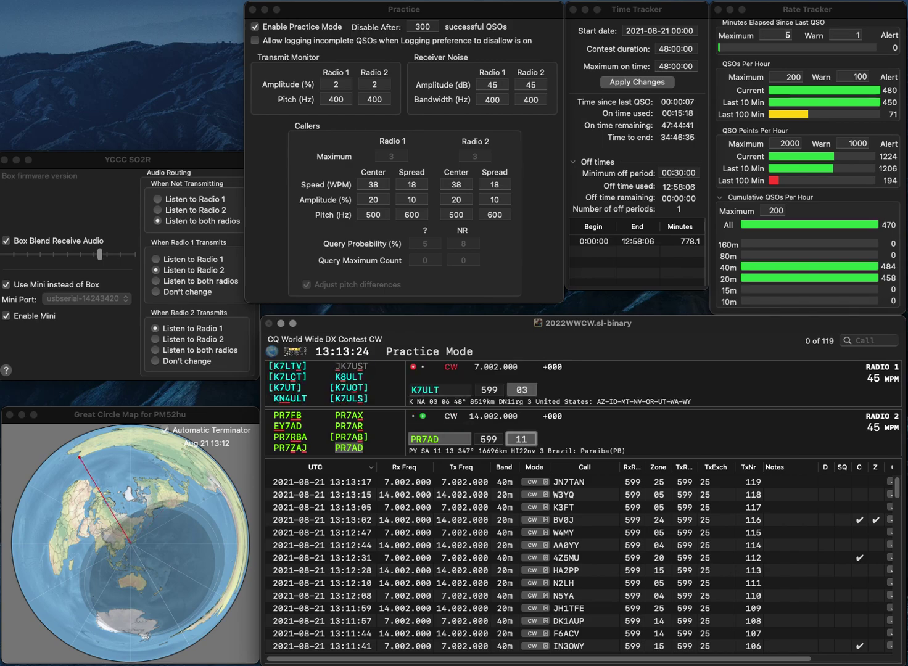
{"action": "key", "text": "Return"}
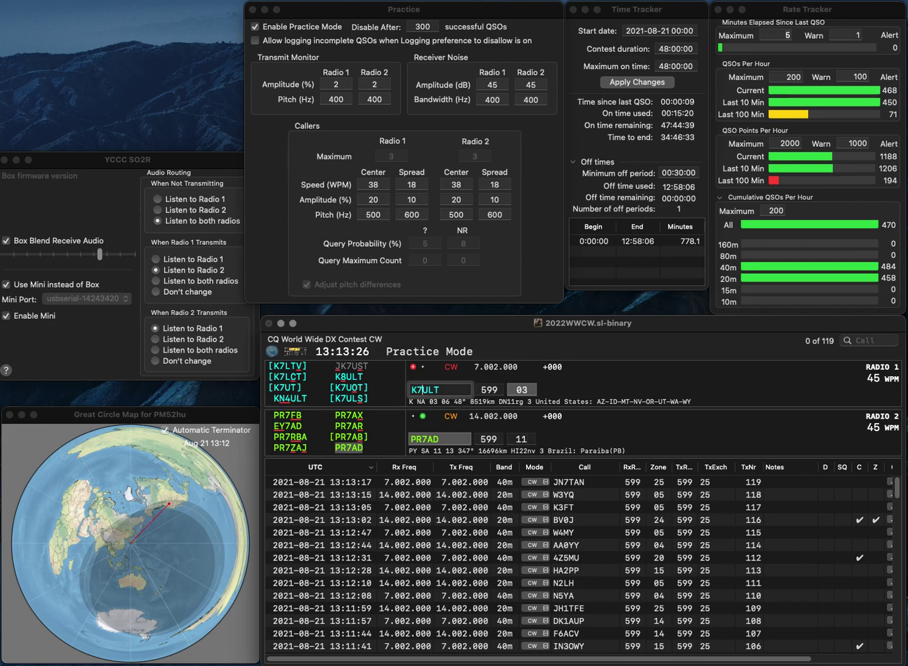
{"action": "key", "text": "BackSpace"}
{"action": "type", "text": "8"}
{"action": "key", "text": "Return"}
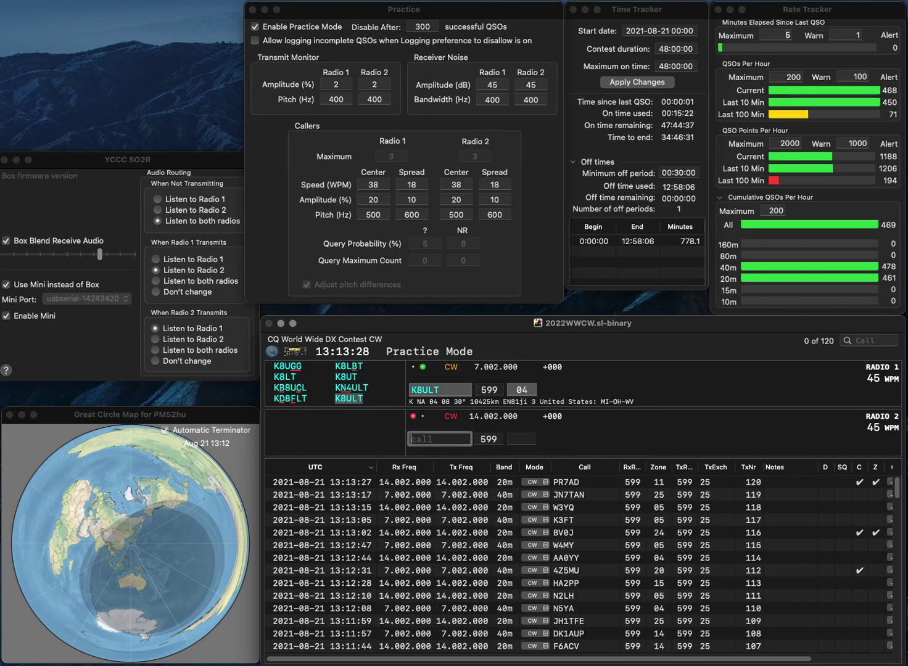
{"action": "type", "text": "F5PZR"}
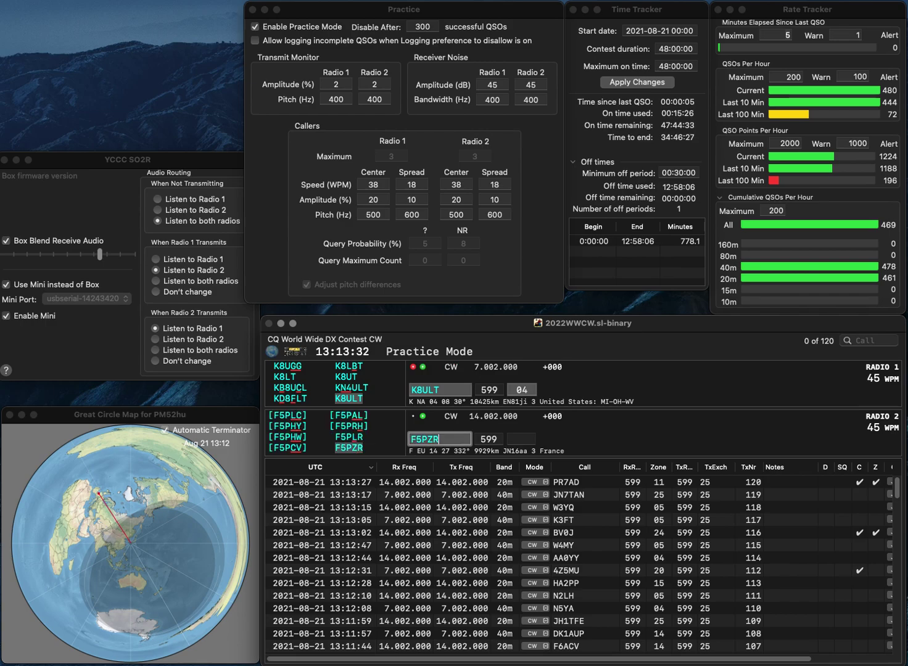
{"action": "key", "text": "Return"}
{"action": "key", "text": "Return"}
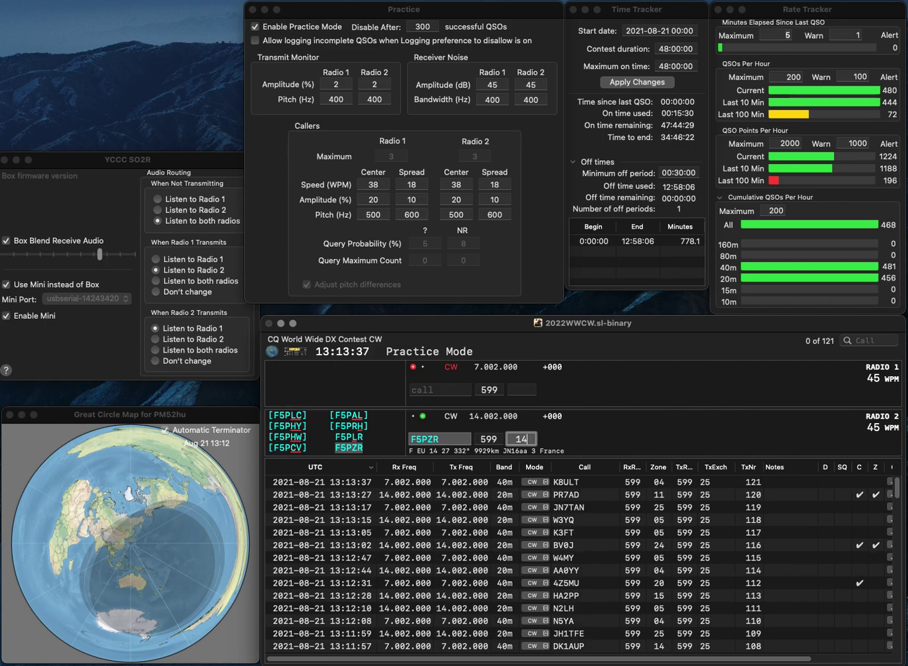
{"action": "key", "text": "Return"}
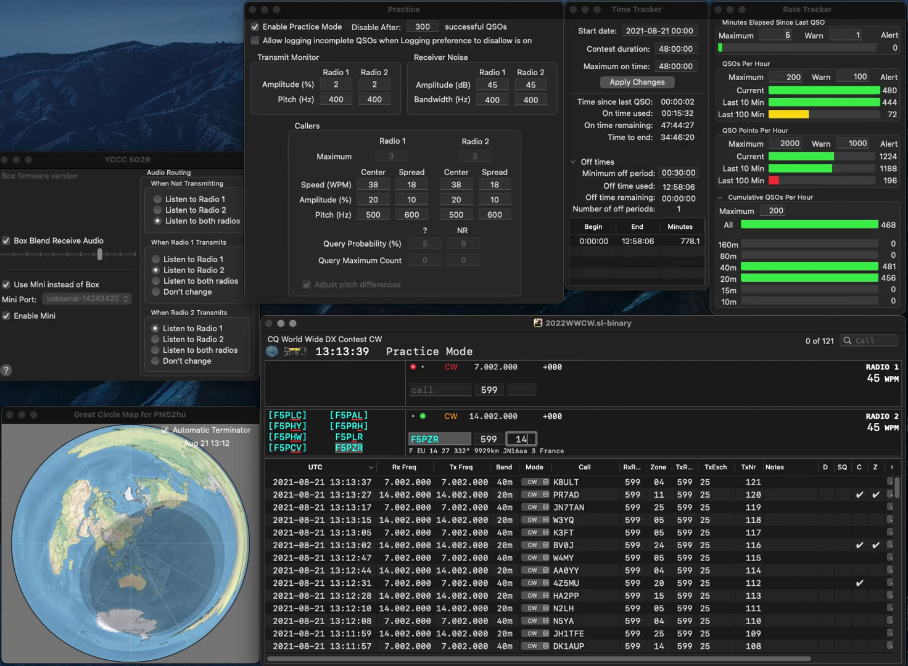
Work and log GM3TAL with zone 14 on Radio 1 and OK1CO with zone 15 on Radio 2
{"action": "type", "text": "GM"}
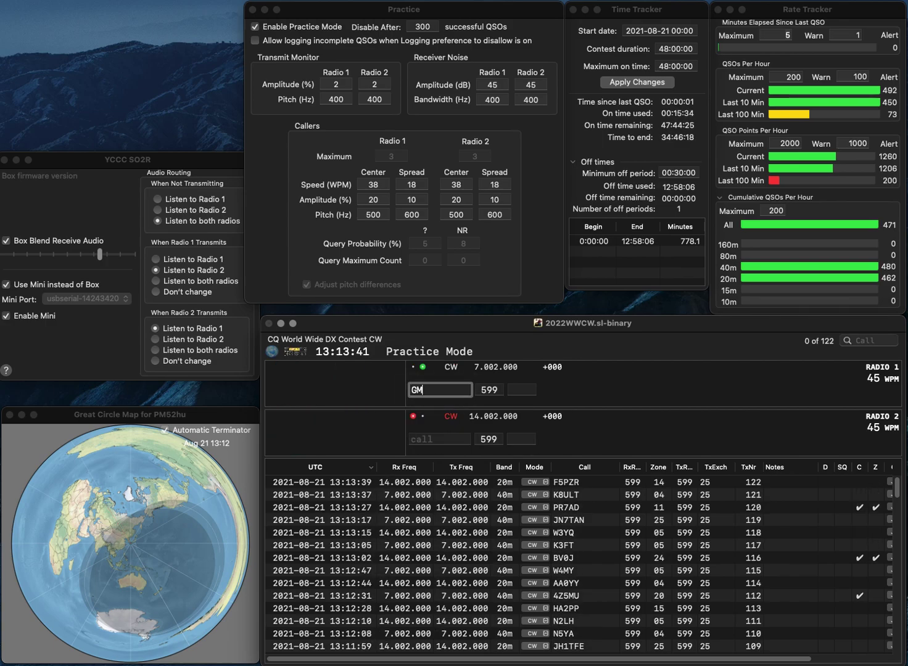
{"action": "type", "text": "3TAL"}
{"action": "key", "text": "Return"}
{"action": "type", "text": "OK1CO"}
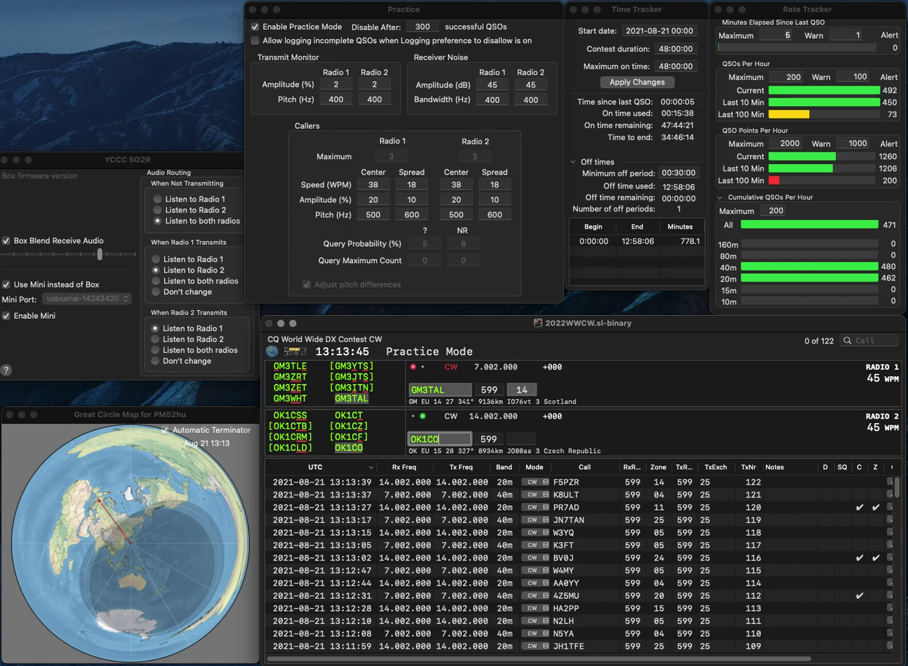
{"action": "key", "text": "Return"}
{"action": "key", "text": "Tab"}
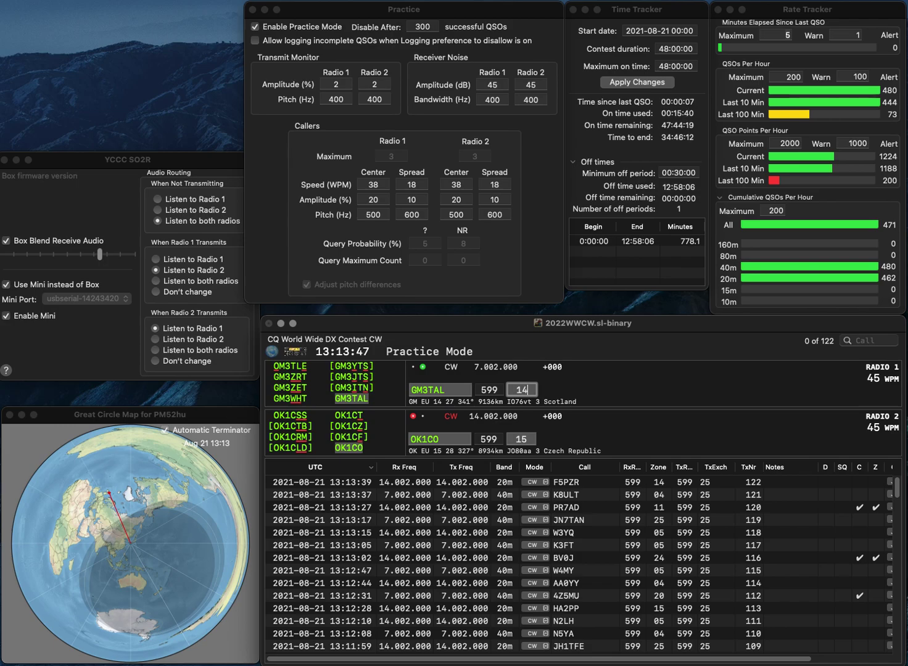
{"action": "key", "text": "Return"}
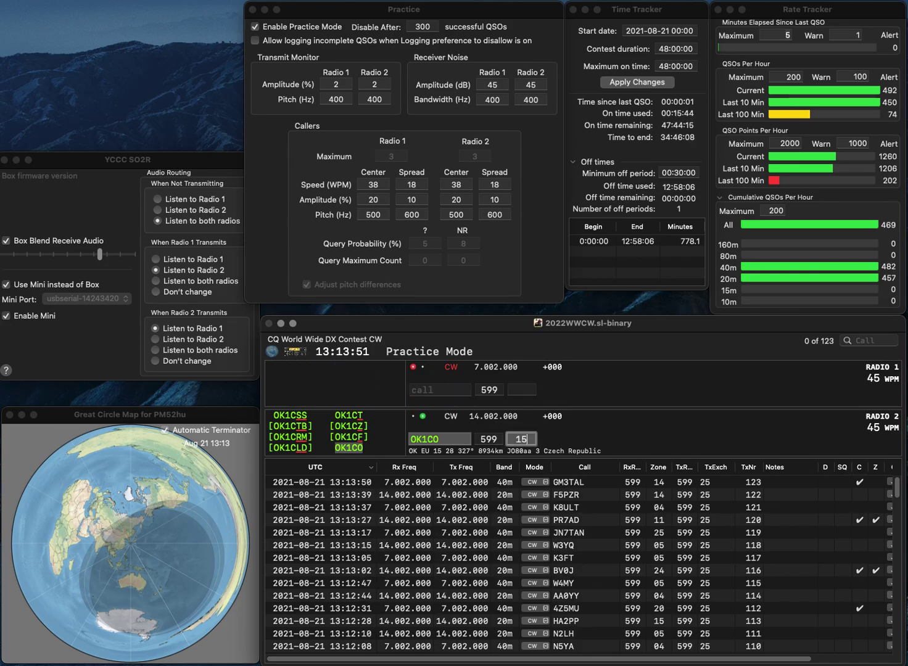
{"action": "key", "text": "Return"}
{"action": "type", "text": "SQ9KDT"}
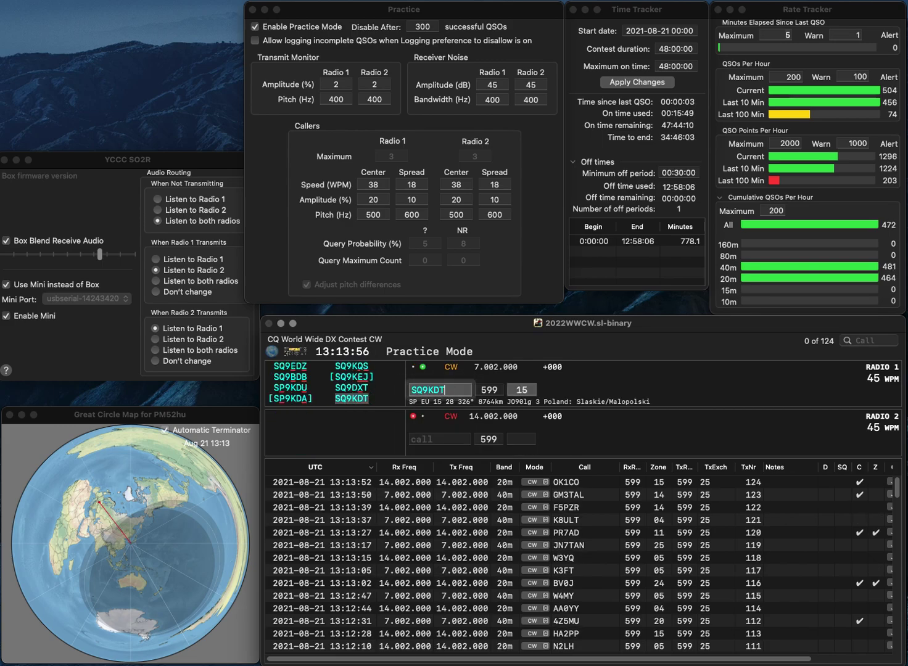
{"action": "key", "text": "Return"}
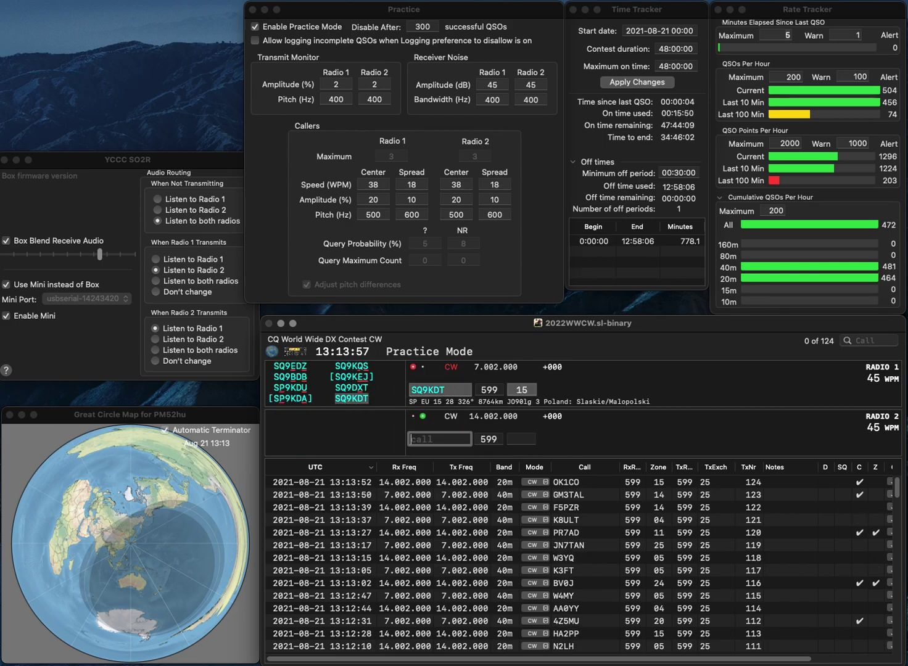
{"action": "type", "text": "9JF/7"}
{"action": "type", "text": "K"}
{"action": "key", "text": "Return"}
{"action": "key", "text": "Return"}
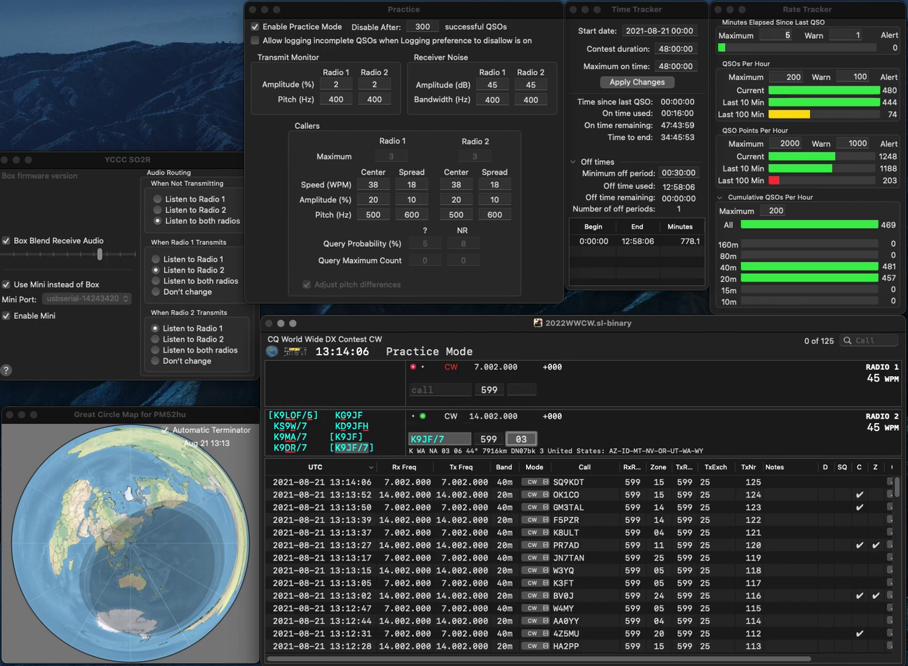
{"action": "key", "text": "Return"}
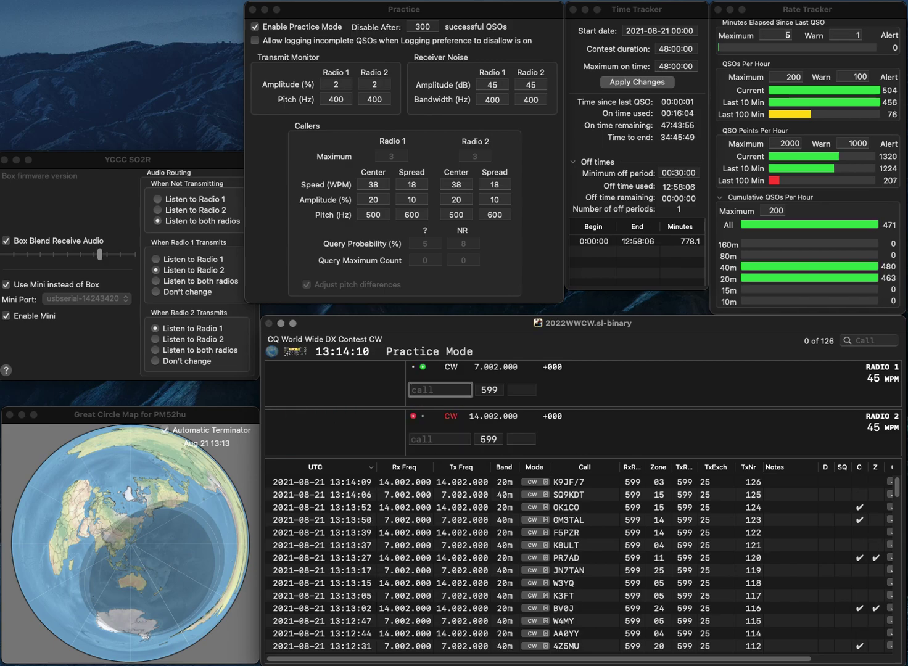
{"action": "type", "text": "ZZ"}
{"action": "key", "text": "Return"}
{"action": "type", "text": "AR"}
{"action": "key", "text": "Return"}
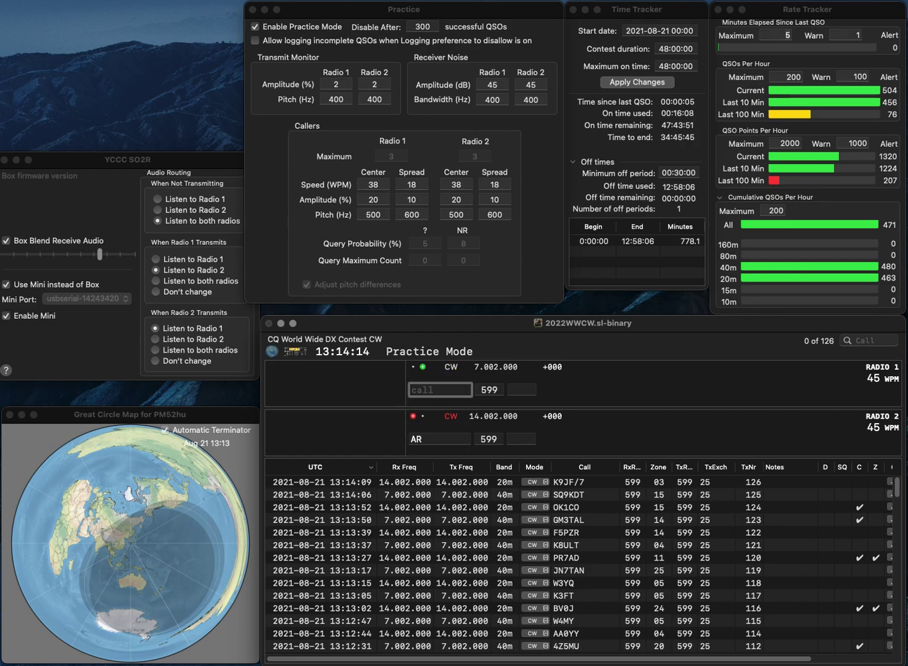
{"action": "type", "text": "7Z1IS"}
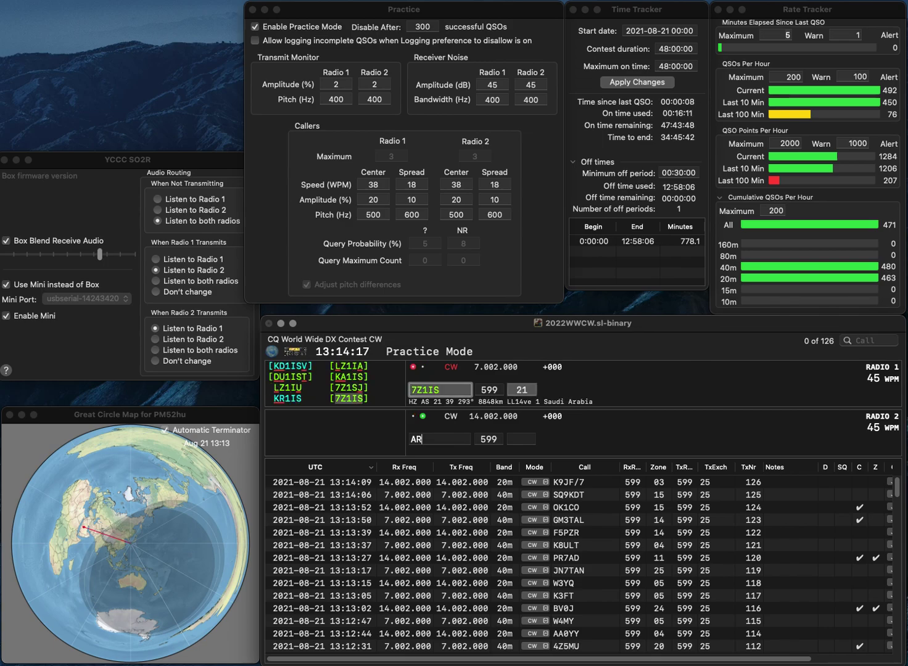
{"action": "left_click", "coordinate": [422, 439]}
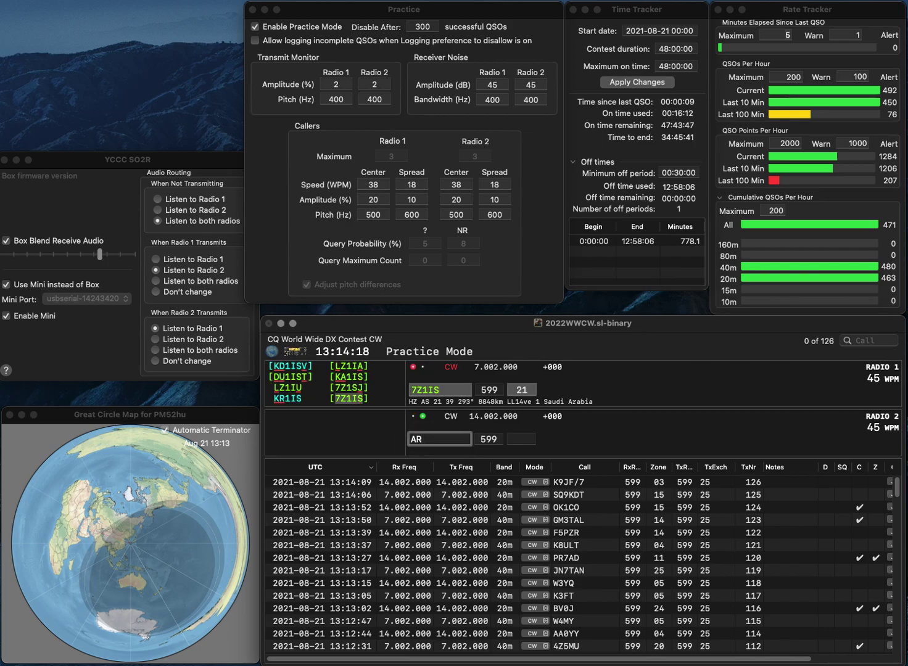
{"action": "type", "text": "VA3"}
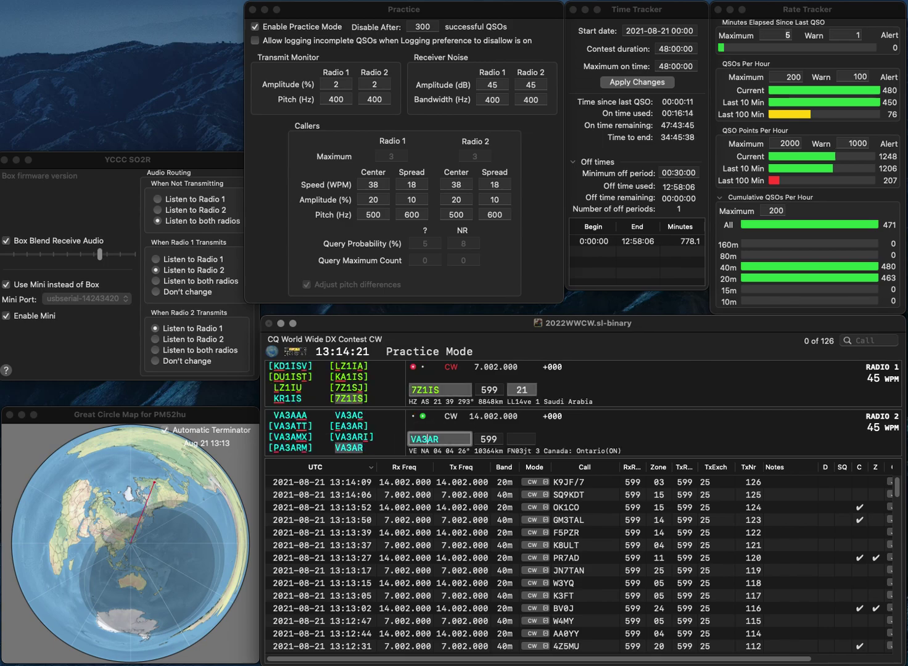
{"action": "key", "text": "Return"}
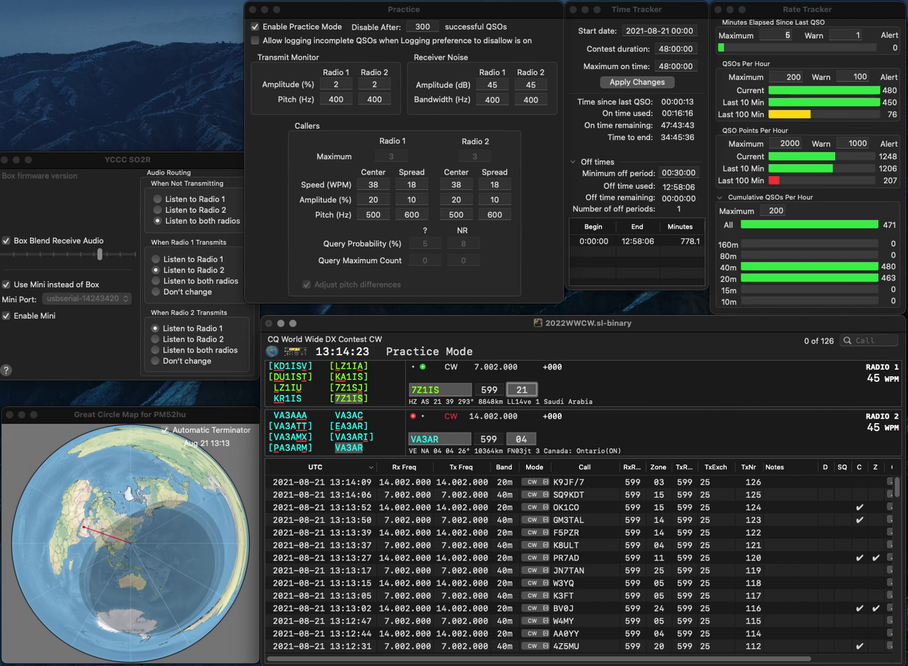
{"action": "key", "text": "Return"}
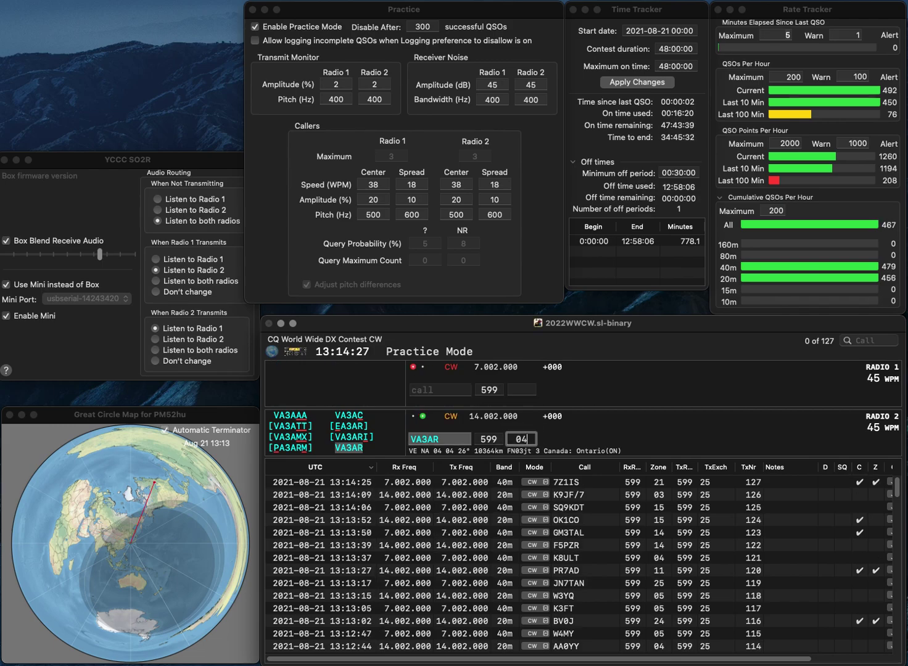
{"action": "key", "text": "Return"}
{"action": "type", "text": "S51XA"}
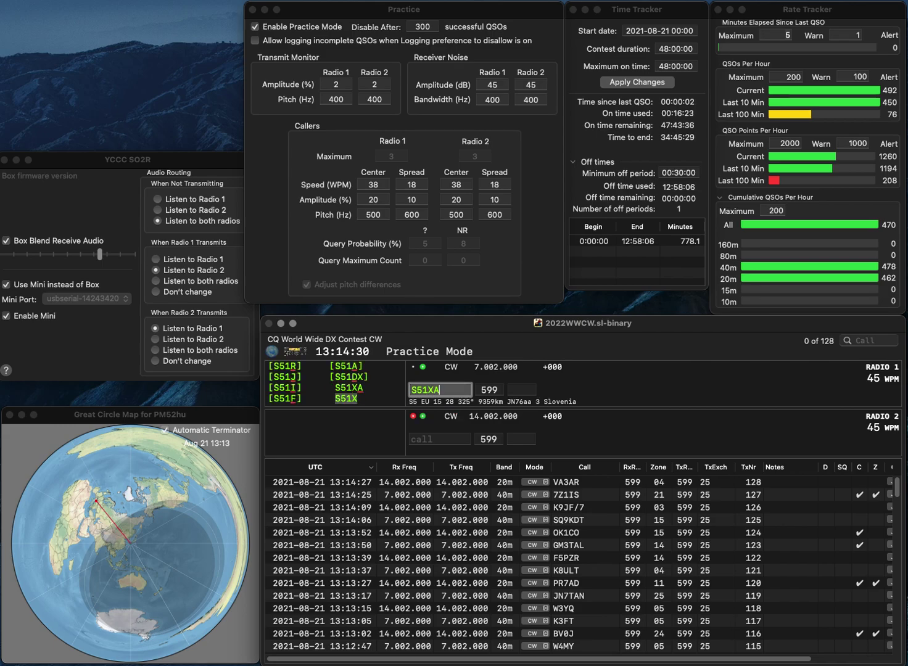
{"action": "key", "text": "Return"}
{"action": "type", "text": "PX4HJ"}
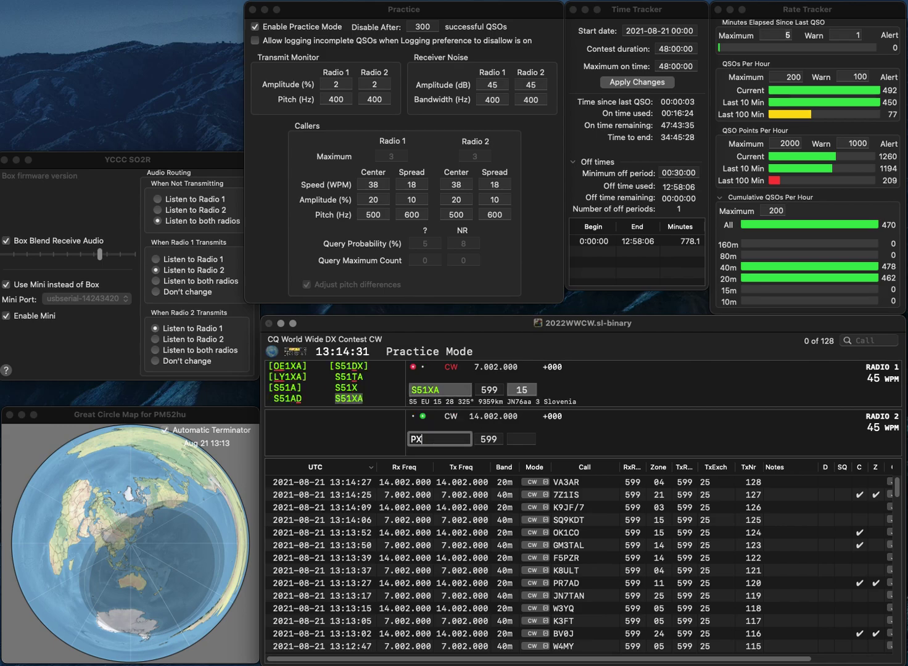
{"action": "key", "text": "Delete"}
{"action": "type", "text": "RX4HJ"}
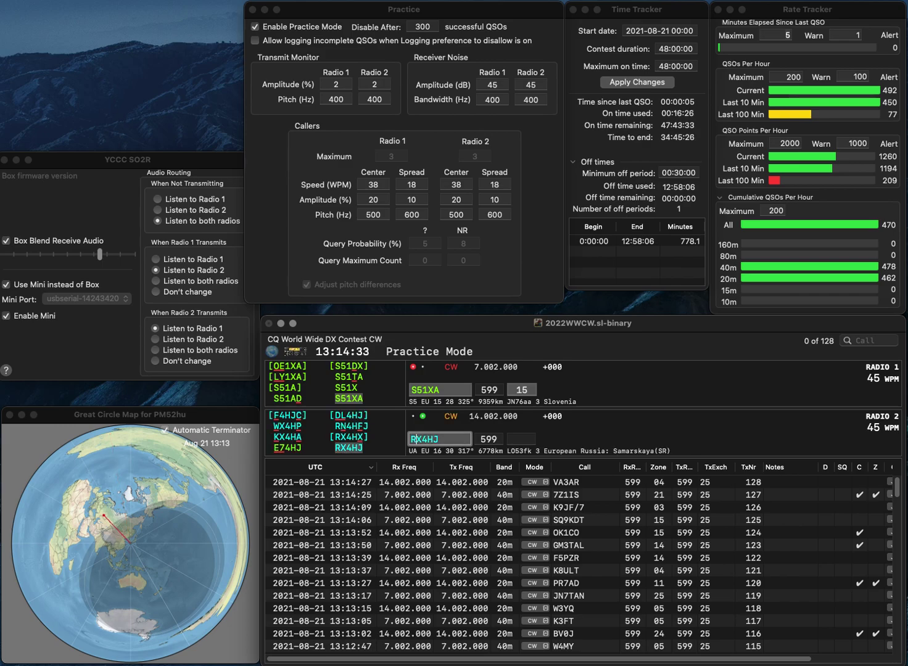
{"action": "key", "text": "Return"}
{"action": "key", "text": "space"}
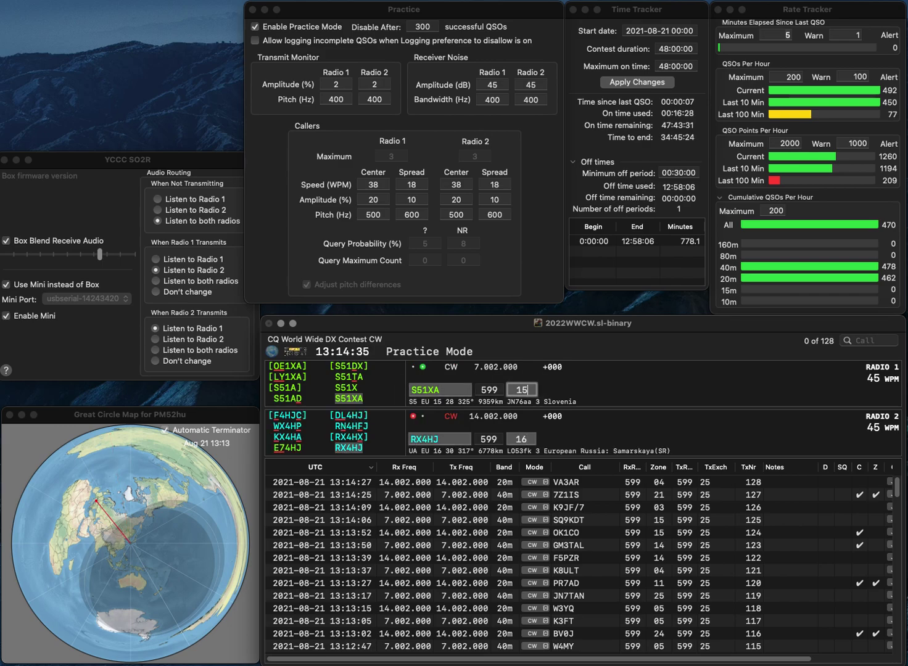
{"action": "key", "text": "Return"}
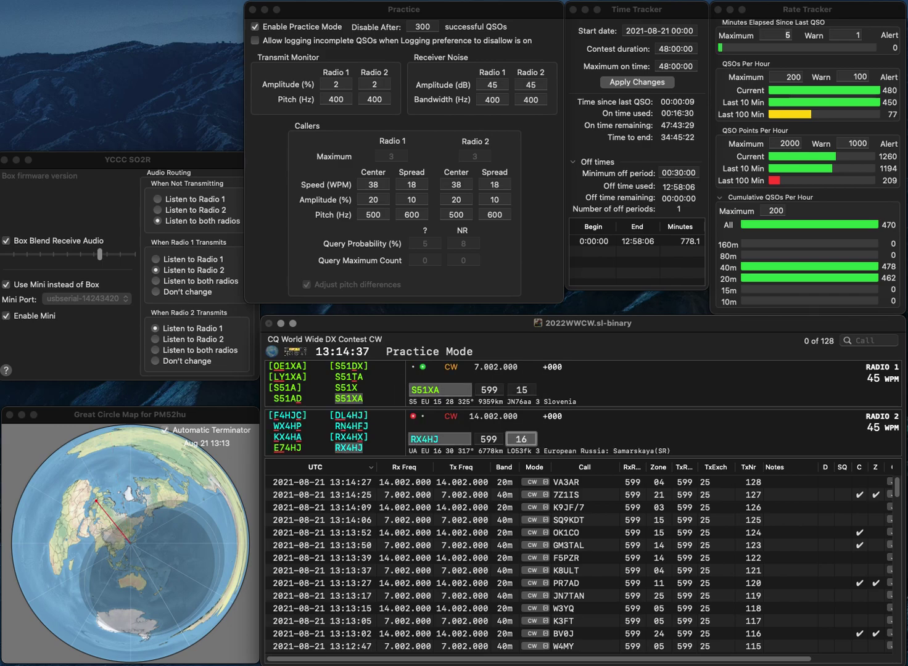
{"action": "key", "text": "Return"}
{"action": "type", "text": "VE4MAR"}
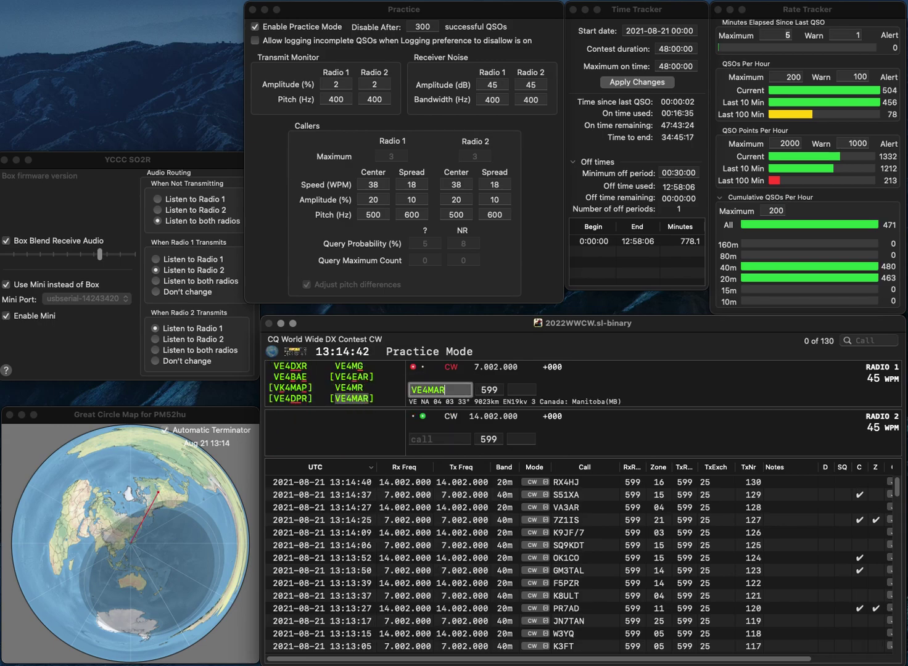
{"action": "key", "text": "Return"}
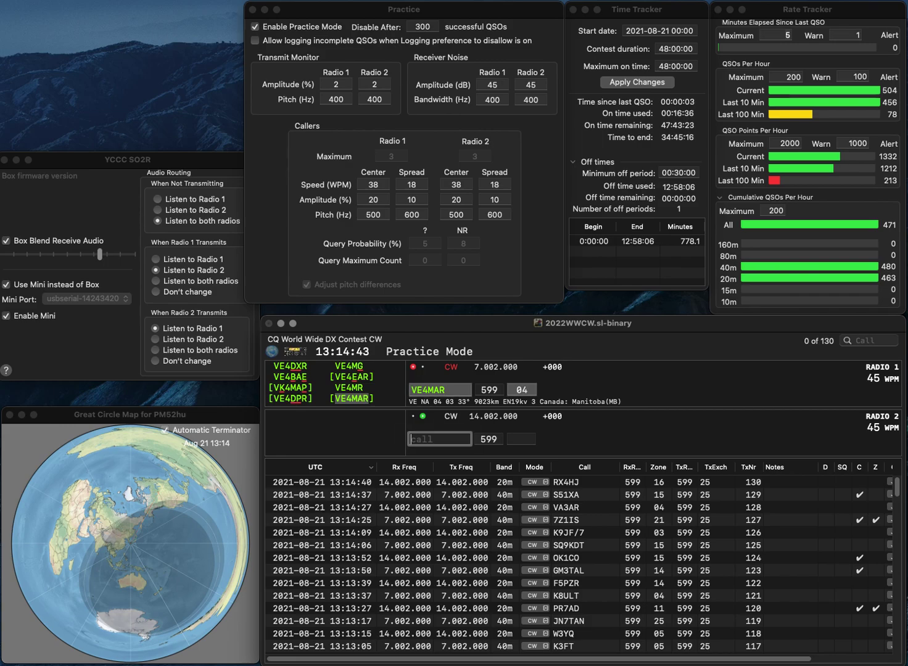
{"action": "type", "text": "JE3N"}
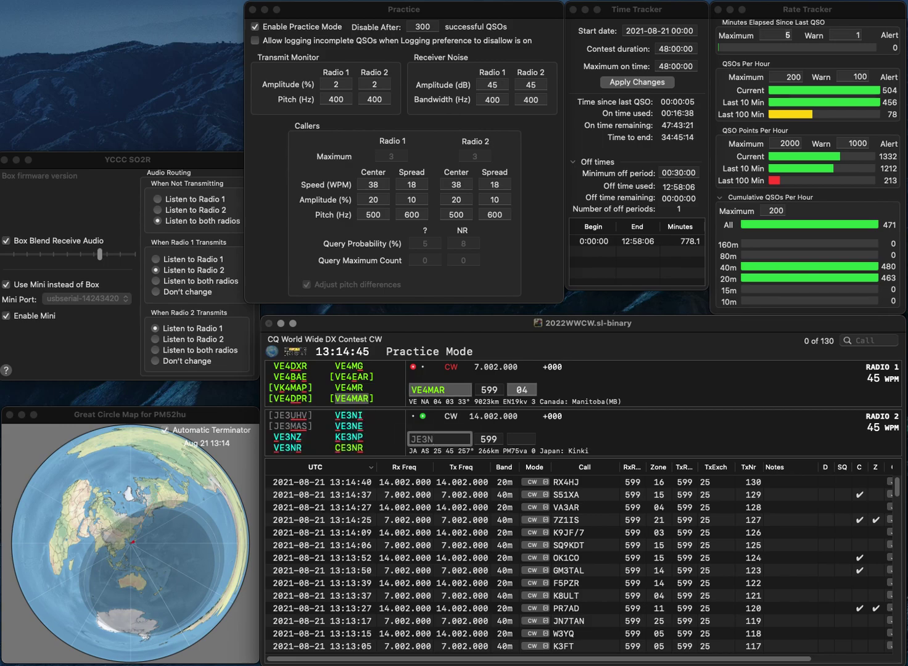
{"action": "key", "text": "BackSpace"}
{"action": "type", "text": "MAS"}
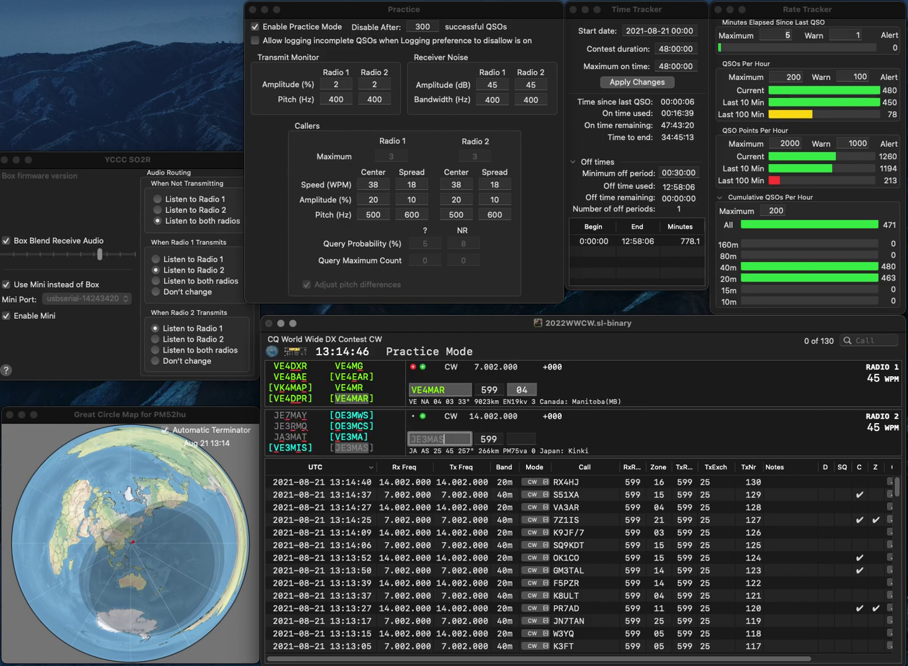
{"action": "key", "text": "Return"}
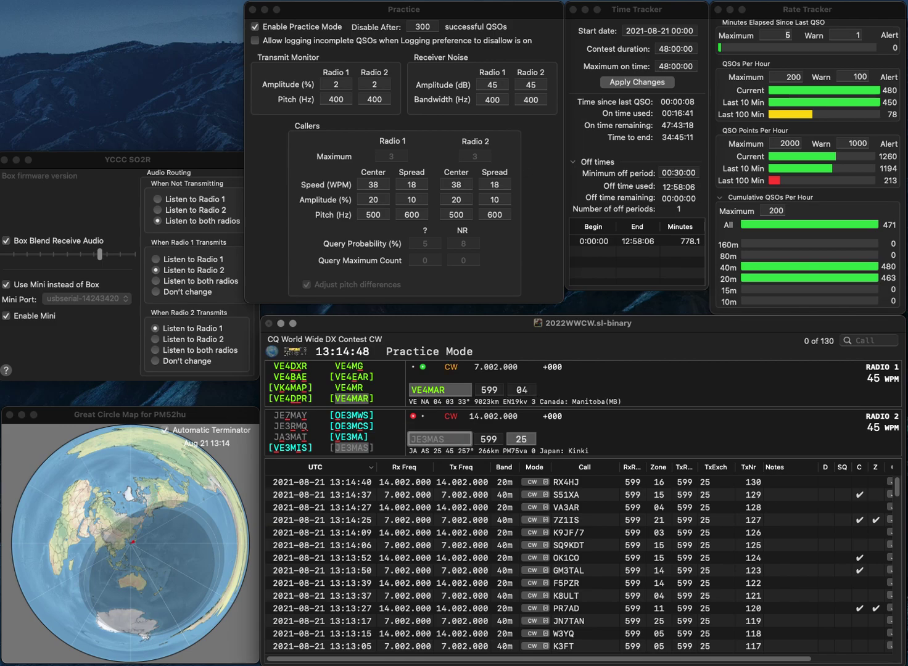
{"action": "key", "text": "space"}
{"action": "key", "text": "Return"}
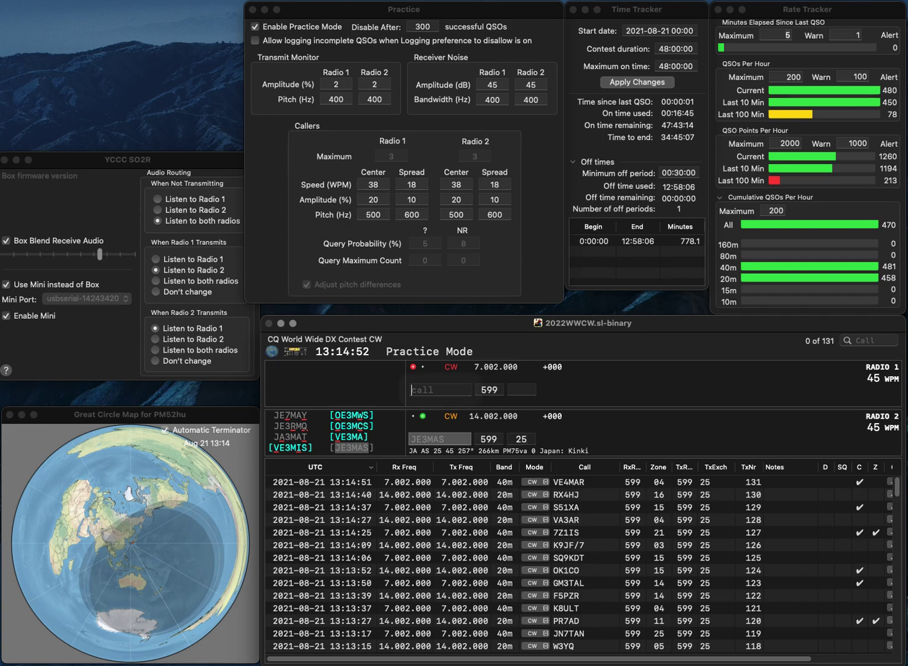
{"action": "type", "text": "OK1AUO"}
{"action": "key", "text": "Return"}
{"action": "type", "text": "IU5B"}
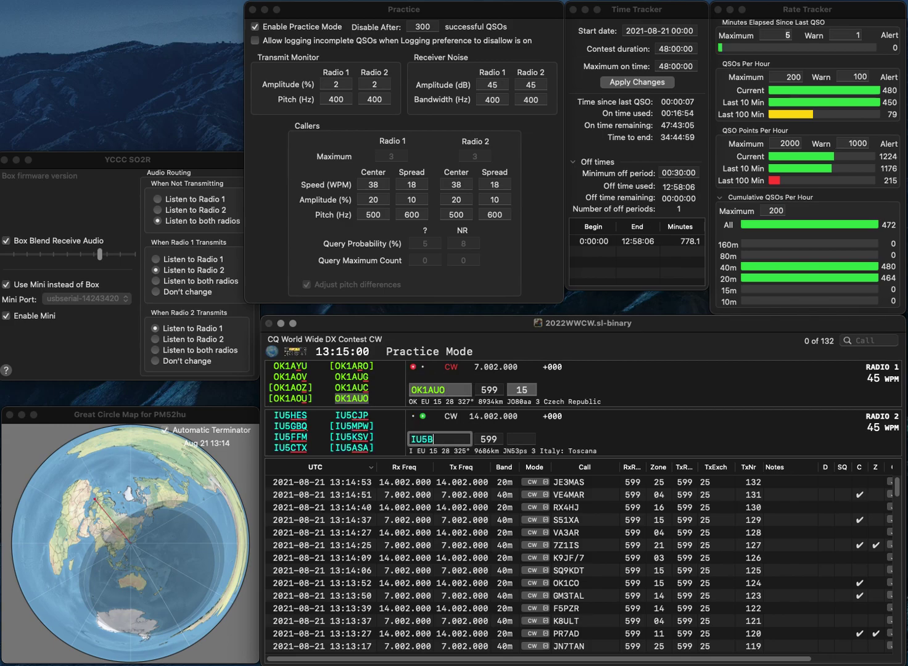
{"action": "type", "text": "T"}
{"action": "type", "text": "I"}
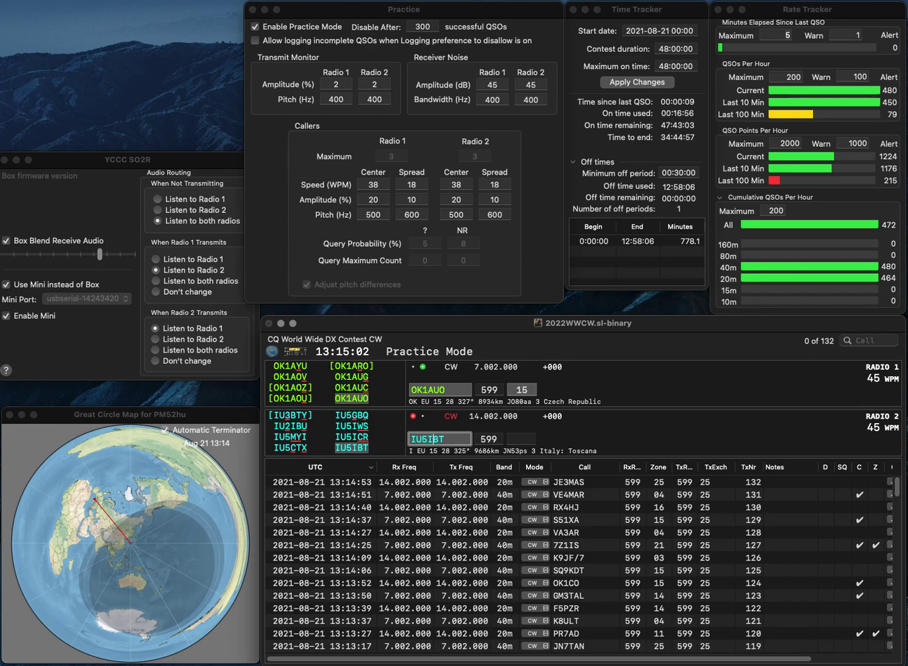
{"action": "key", "text": "Return"}
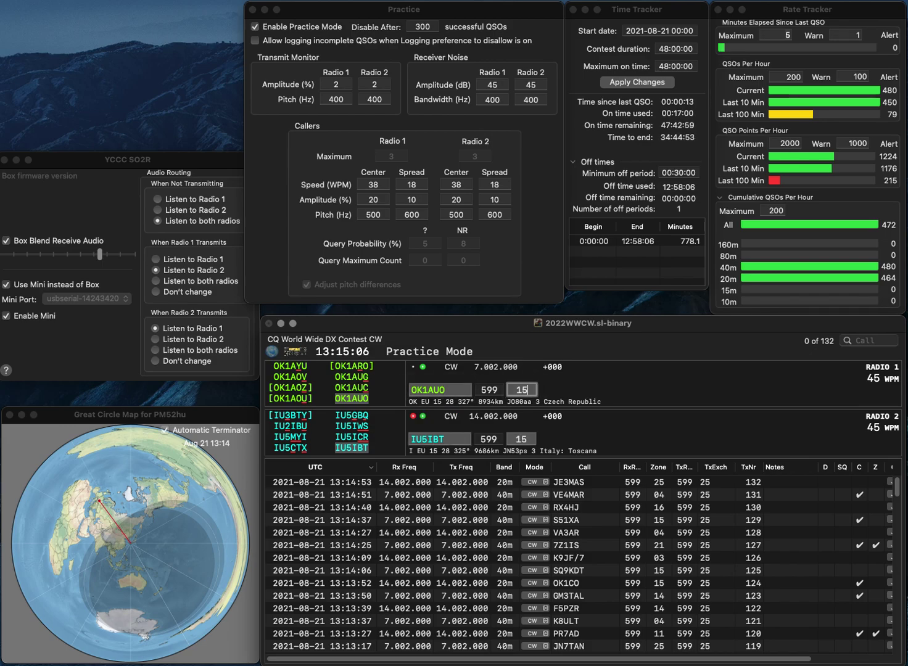
{"action": "key", "text": "Return"}
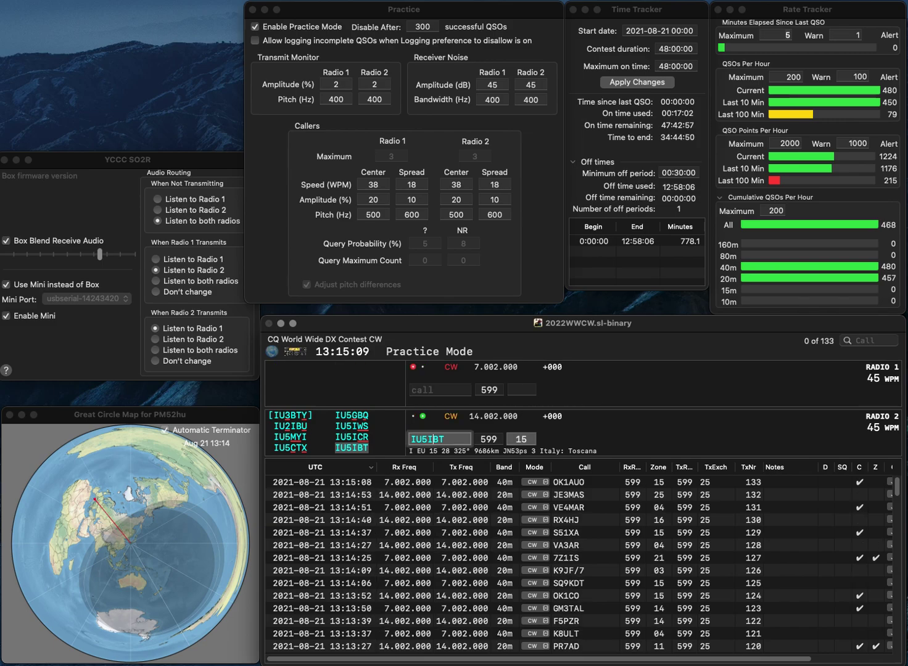
{"action": "key", "text": "Return"}
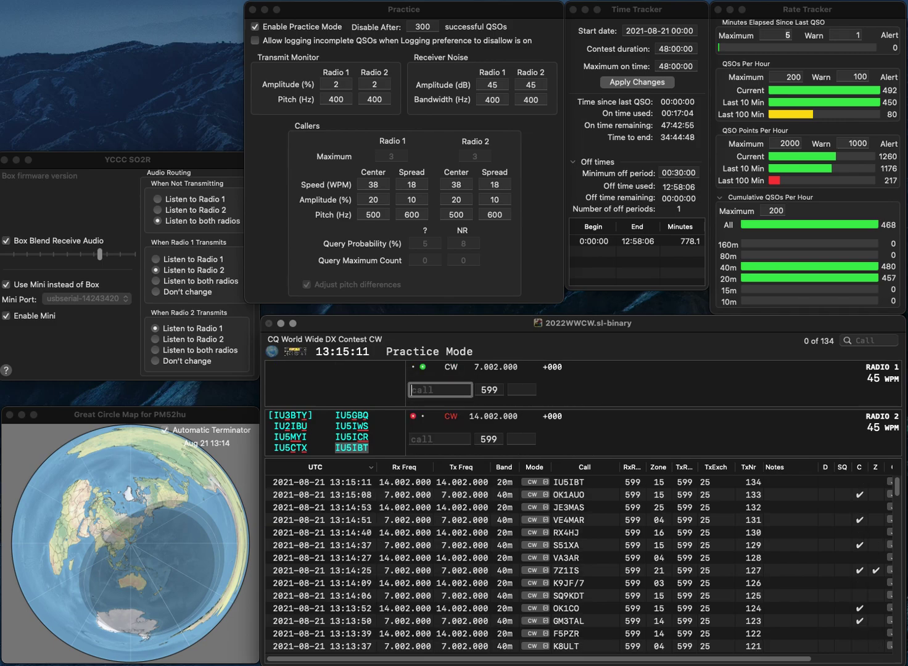
{"action": "type", "text": "L1"}
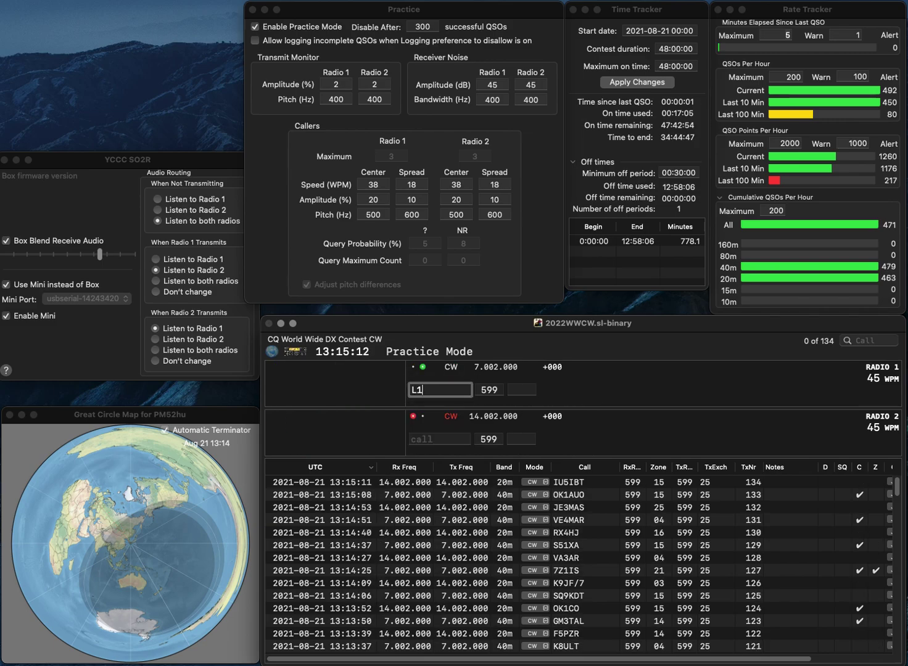
{"action": "type", "text": "AW/X"}
{"action": "key", "text": "super+Left"}
{"action": "key", "text": "Right"}
{"action": "type", "text": "U"}
{"action": "key", "text": "Return"}
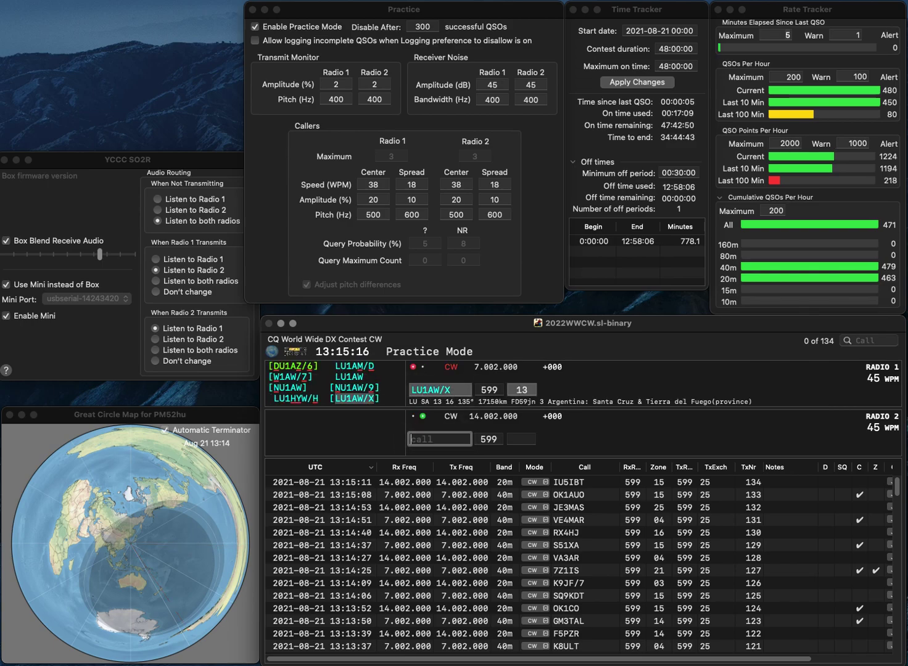
{"action": "type", "text": "PA1VNE"}
{"action": "key", "text": "super+Left"}
{"action": "key", "text": "Delete"}
{"action": "type", "text": "J"}
{"action": "key", "text": "Return"}
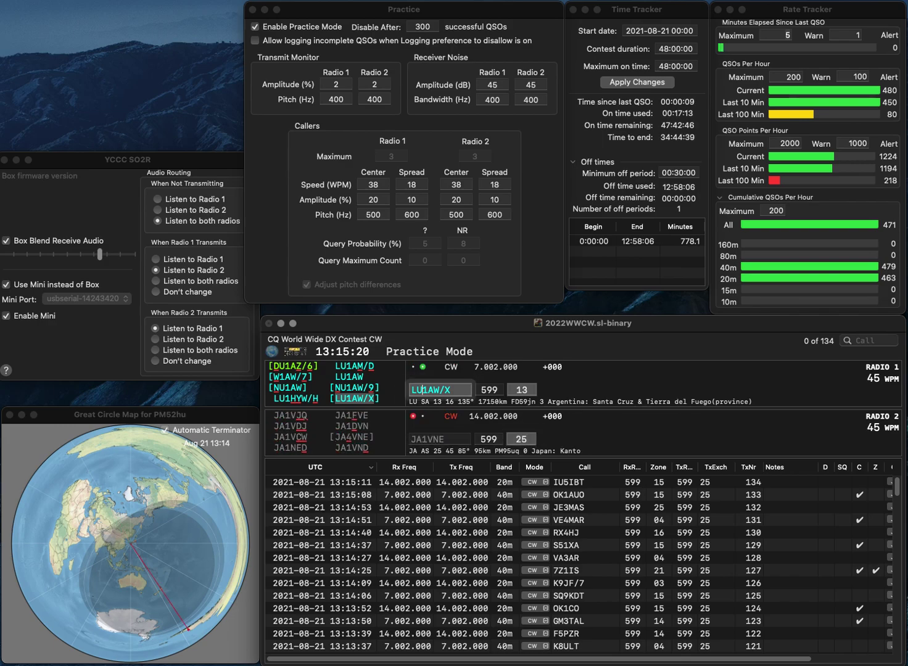
{"action": "key", "text": "Return"}
{"action": "key", "text": "Delete"}
{"action": "type", "text": "4"}
{"action": "key", "text": "Return"}
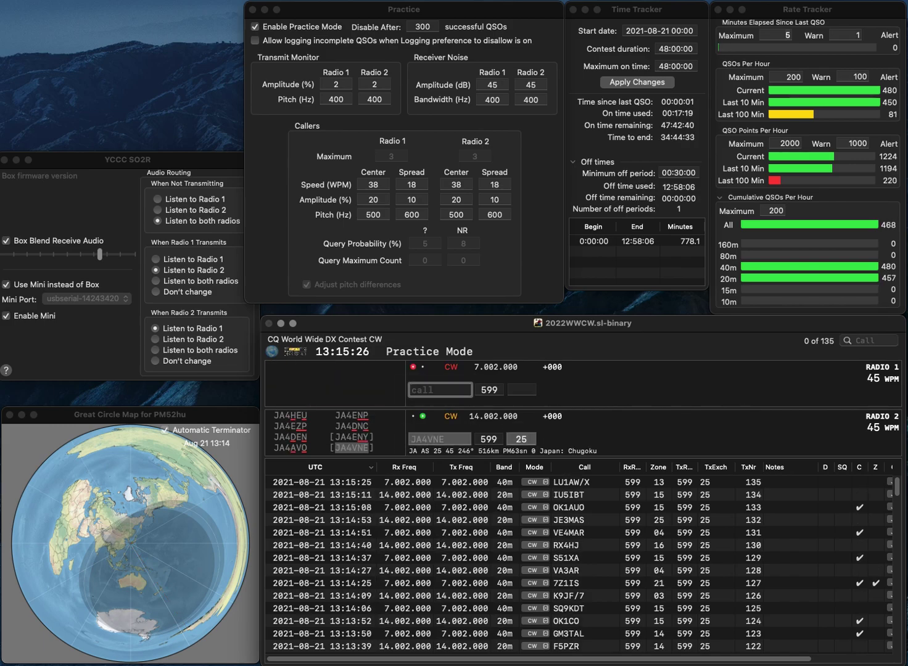
{"action": "type", "text": "JE6RPM"}
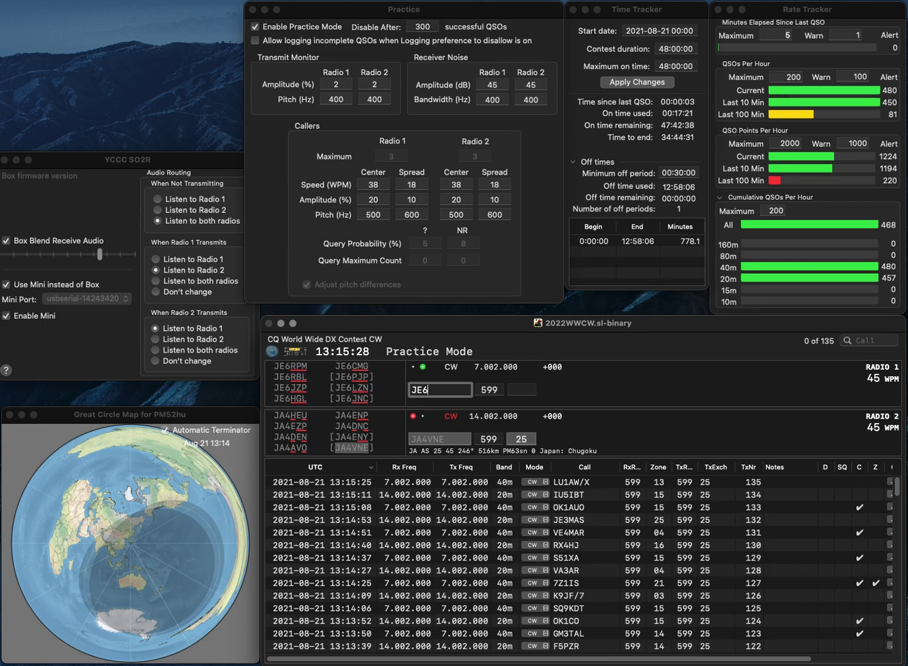
{"action": "key", "text": "Return"}
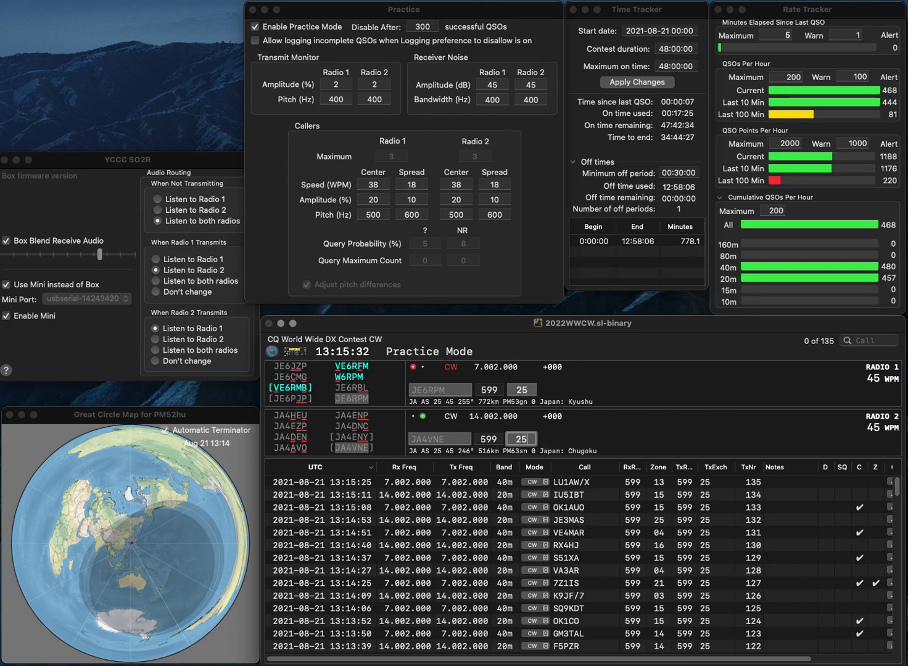
{"action": "key", "text": "Return"}
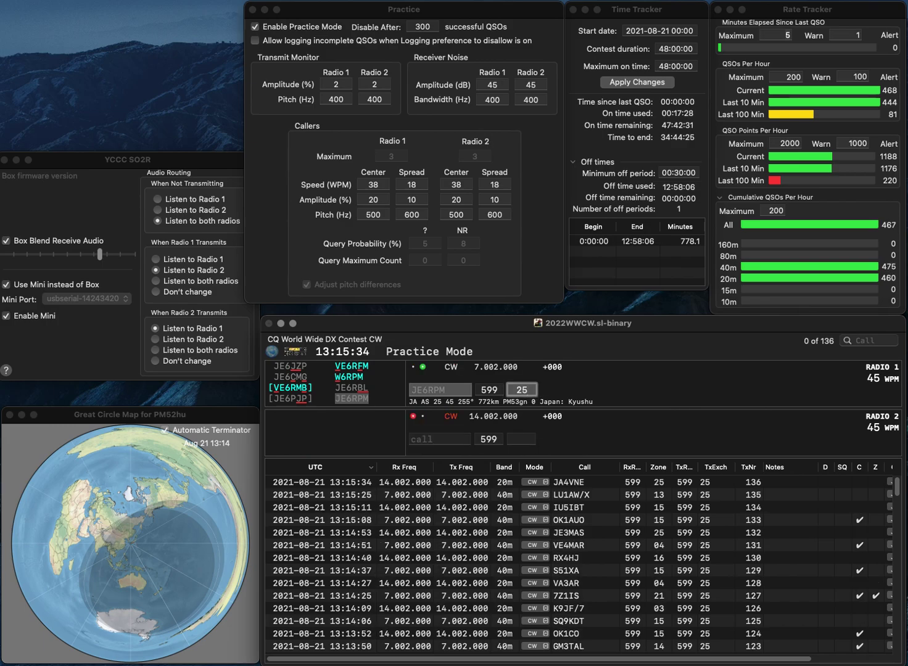
{"action": "key", "text": "Return"}
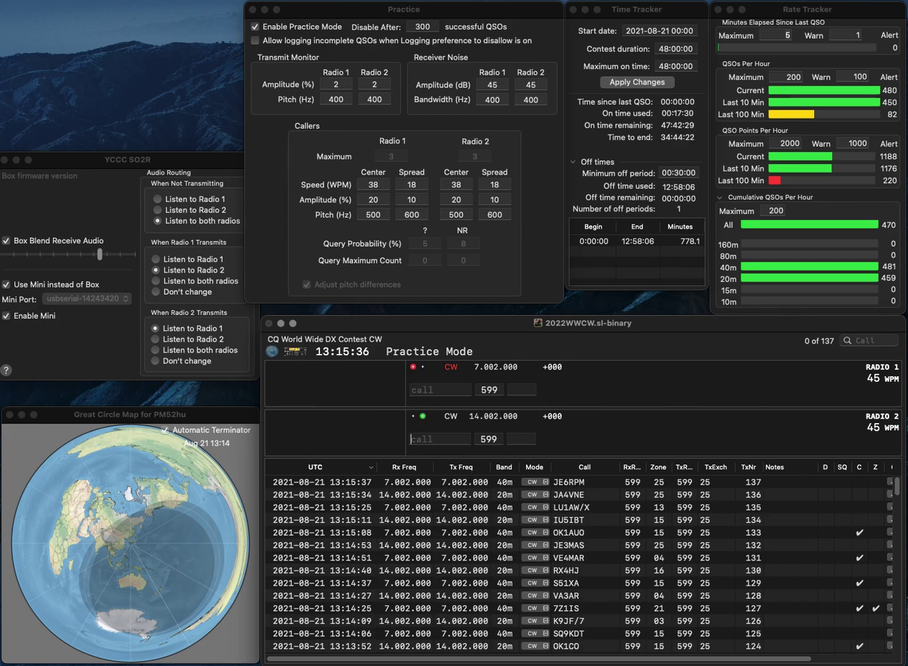
Send the partial call 3DJS on Radio 2 to get the caller to repeat
{"action": "type", "text": "3"}
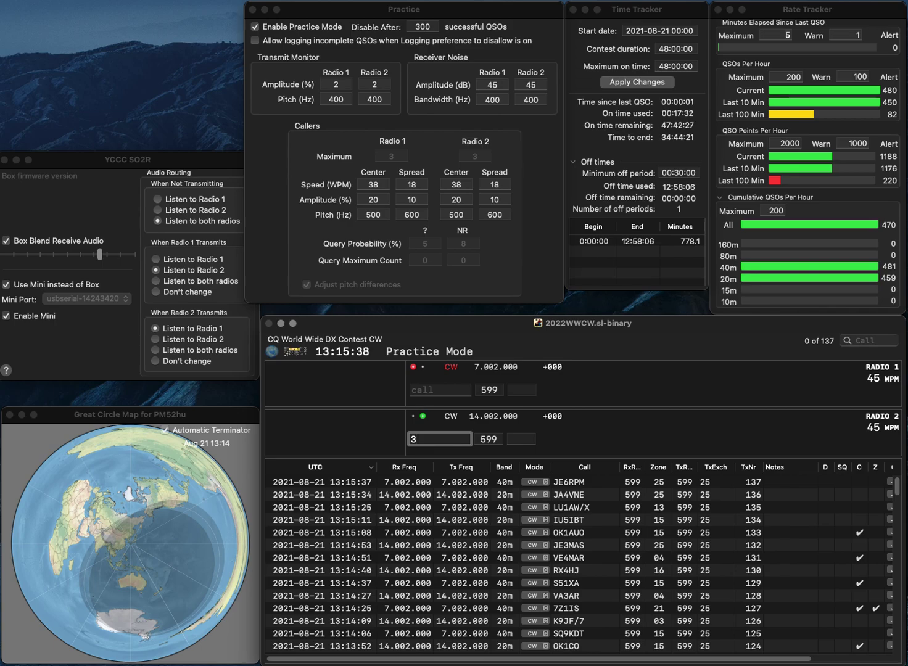
{"action": "type", "text": "DJS"}
{"action": "key", "text": "Return"}
Enter the caller on Radio 1 as 403O and send it
{"action": "type", "text": "VZ4"}
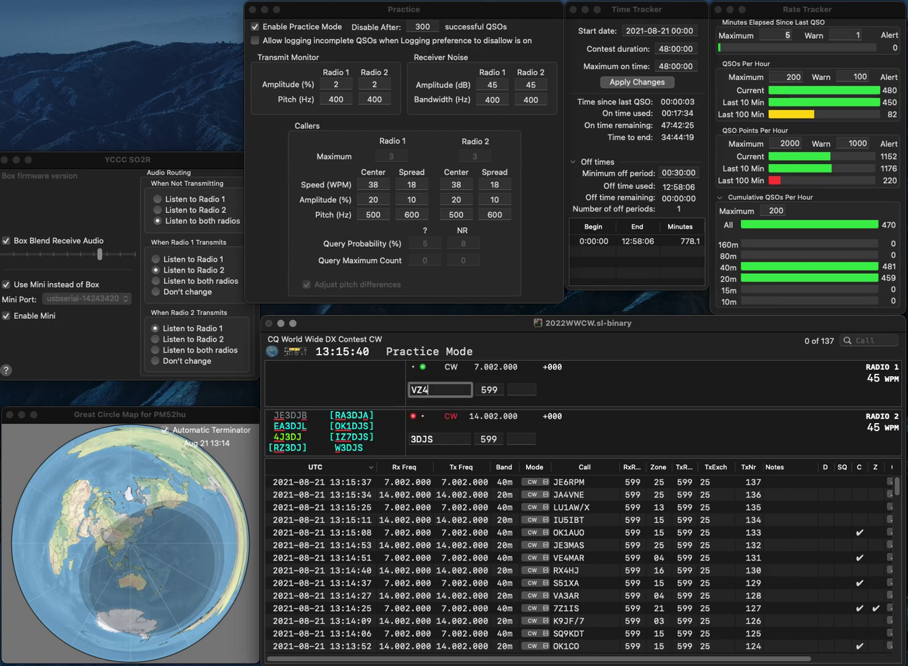
{"action": "type", "text": "3O"}
{"action": "left_click", "coordinate": [411, 389]}
{"action": "key", "text": "Delete"}
{"action": "key", "text": "Delete"}
{"action": "key", "text": "Delete"}
{"action": "type", "text": "4"}
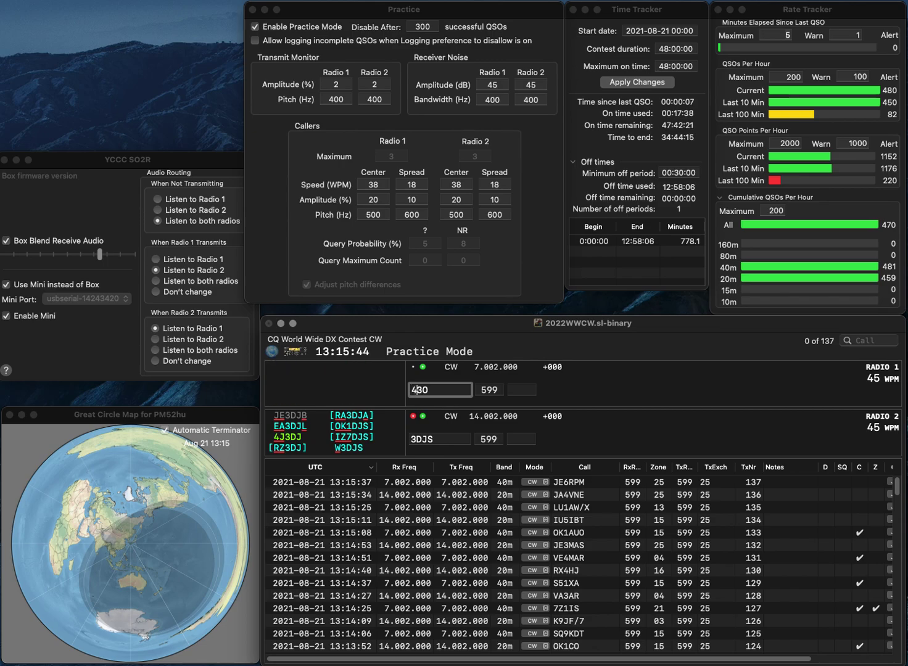
{"action": "type", "text": "0"}
{"action": "key", "text": "Right"}
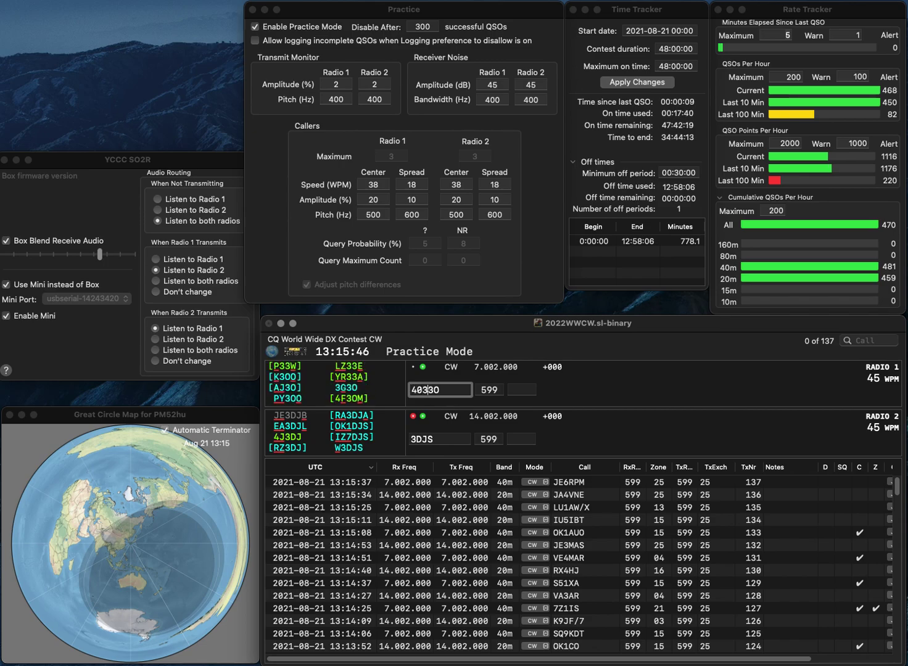
{"action": "key", "text": "Return"}
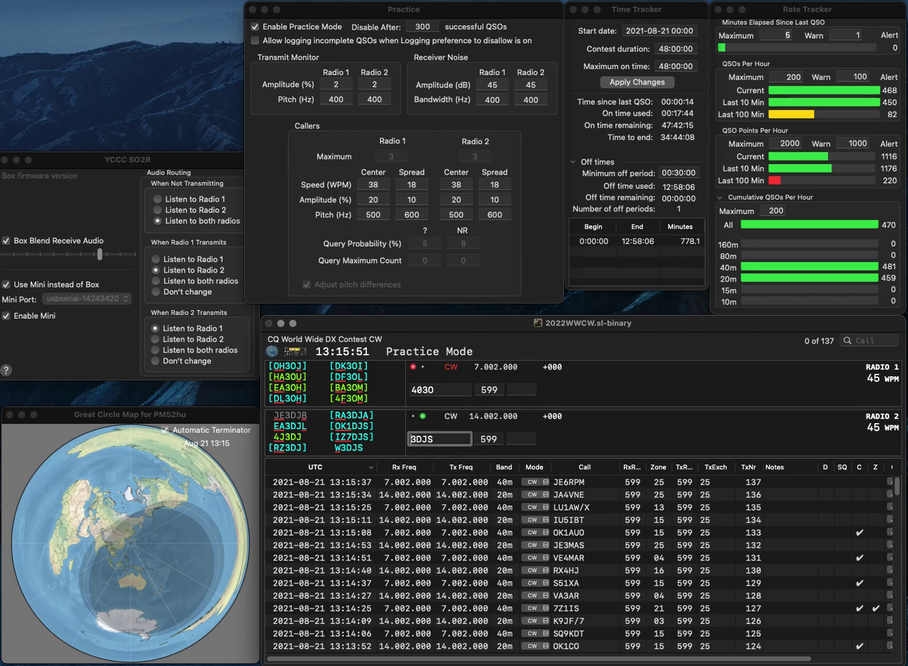
Complete the Radio 2 call as W3DJS with zone 05 and correct the Radio 1 call to 3G3O
{"action": "type", "text": "W"}
{"action": "key", "text": "Return"}
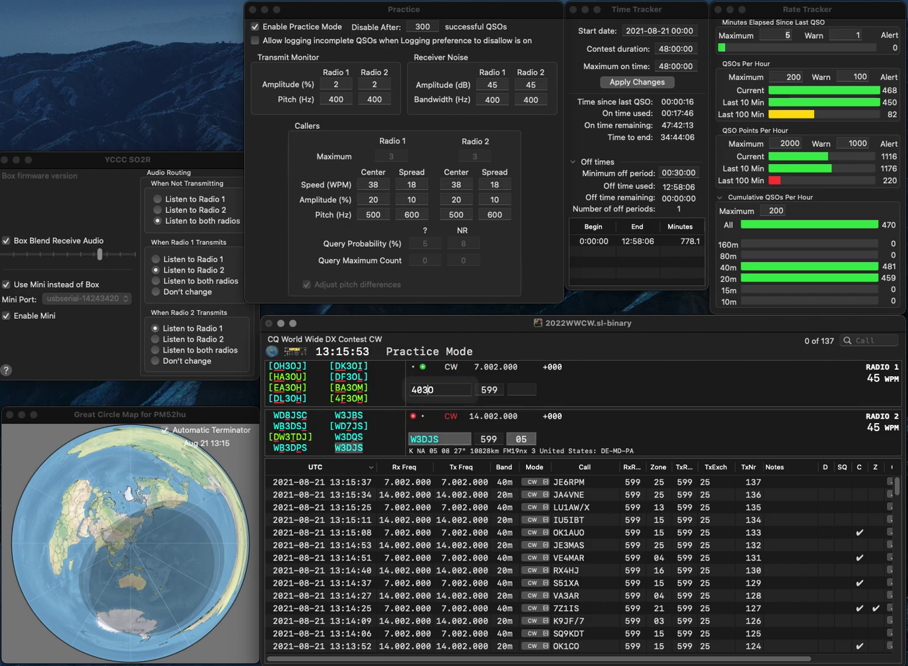
{"action": "key", "text": "Left"}
{"action": "key", "text": "BackSpace"}
{"action": "type", "text": "G"}
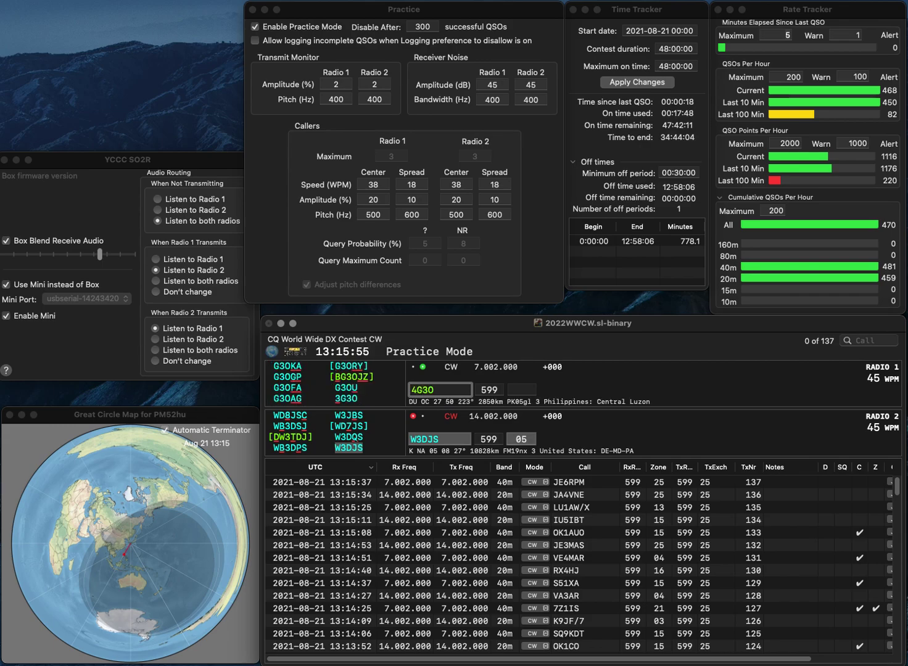
{"action": "key", "text": "Left"}
{"action": "key", "text": "Left"}
{"action": "key", "text": "Delete"}
{"action": "key", "text": "Home"}
{"action": "type", "text": "3"}
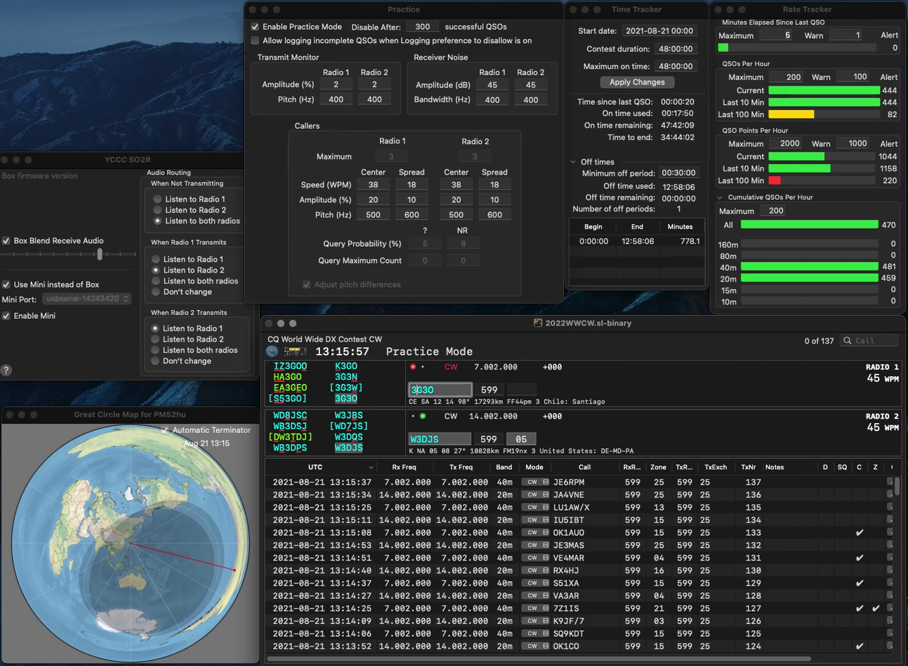
Send 3G3O the exchange, then log W3DJS on Radio 2 and 3G3O with zone 12 on Radio 1
{"action": "key", "text": "Return"}
{"action": "key", "text": "Return"}
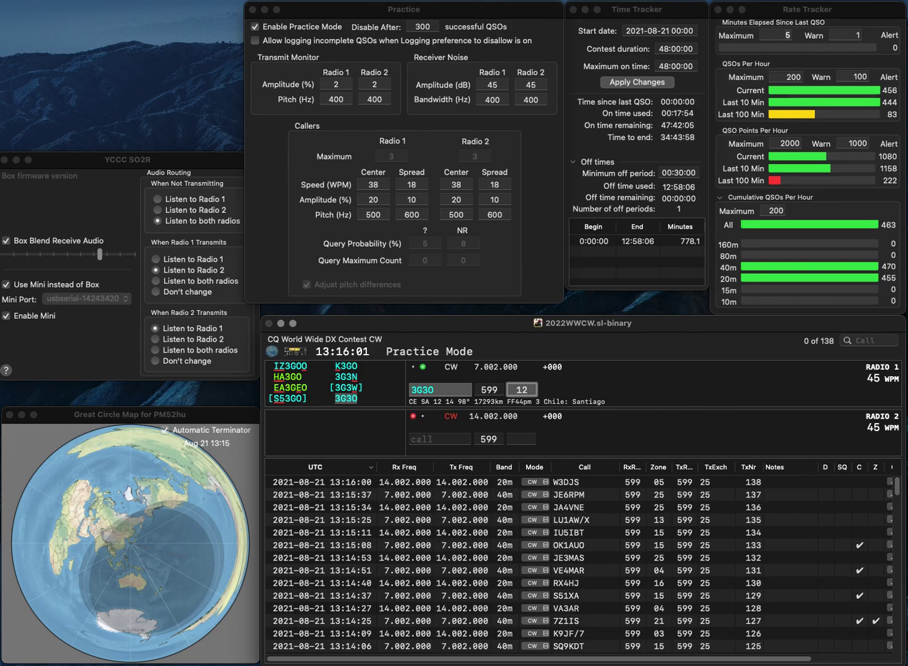
{"action": "key", "text": "Return"}
{"action": "type", "text": "K0UNR"}
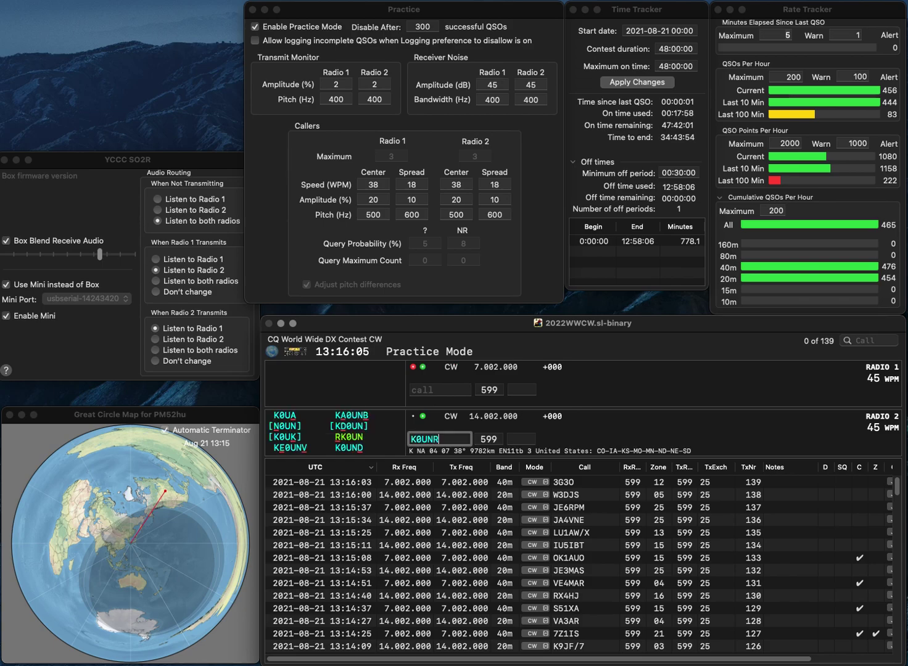
{"action": "key", "text": "Return"}
{"action": "type", "text": "I"}
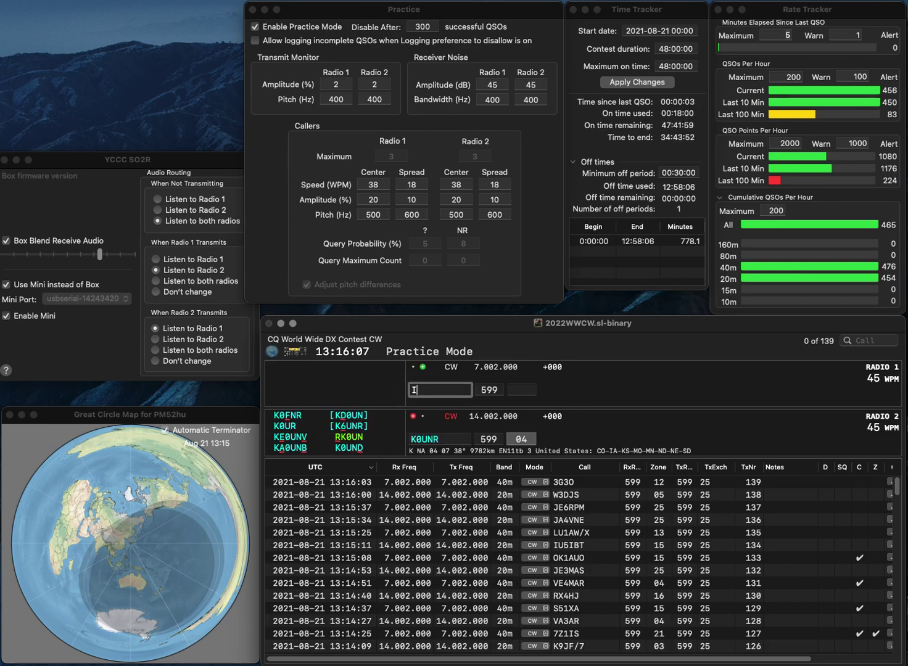
{"action": "type", "text": "TT"}
{"action": "key", "text": "Home"}
{"action": "key", "text": "Delete"}
{"action": "key", "text": "Return"}
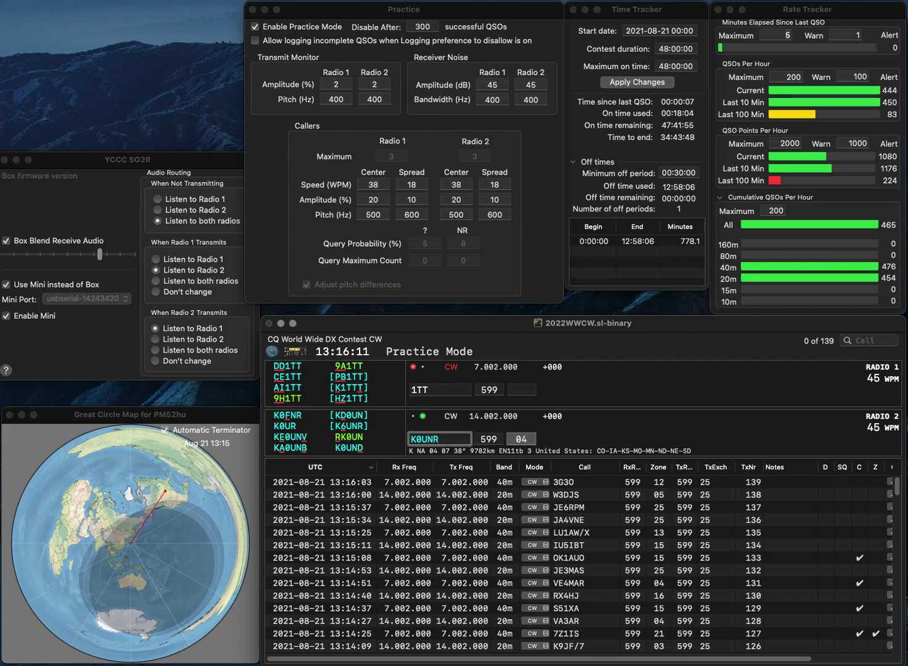
Correct the Radio 2 call to K0FNR and log it with zone 04
{"action": "key", "text": "BackSpace"}
{"action": "type", "text": "F"}
{"action": "key", "text": "Return"}
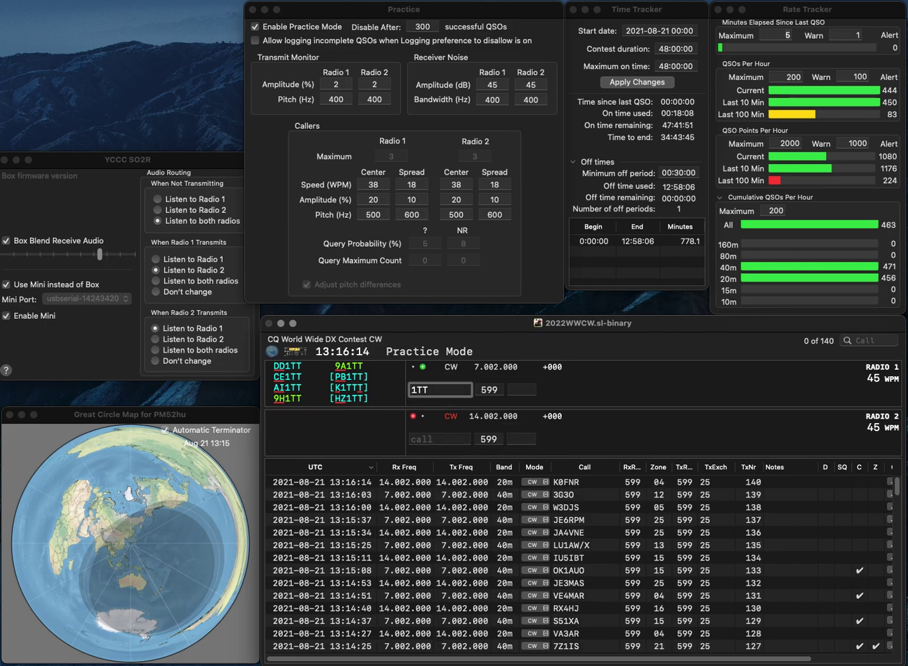
Complete the Radio 1 call as AI1TT with zone 05, work K6WM with zone 03 on Radio 2, and log both
{"action": "type", "text": "AI"}
{"action": "key", "text": "Return"}
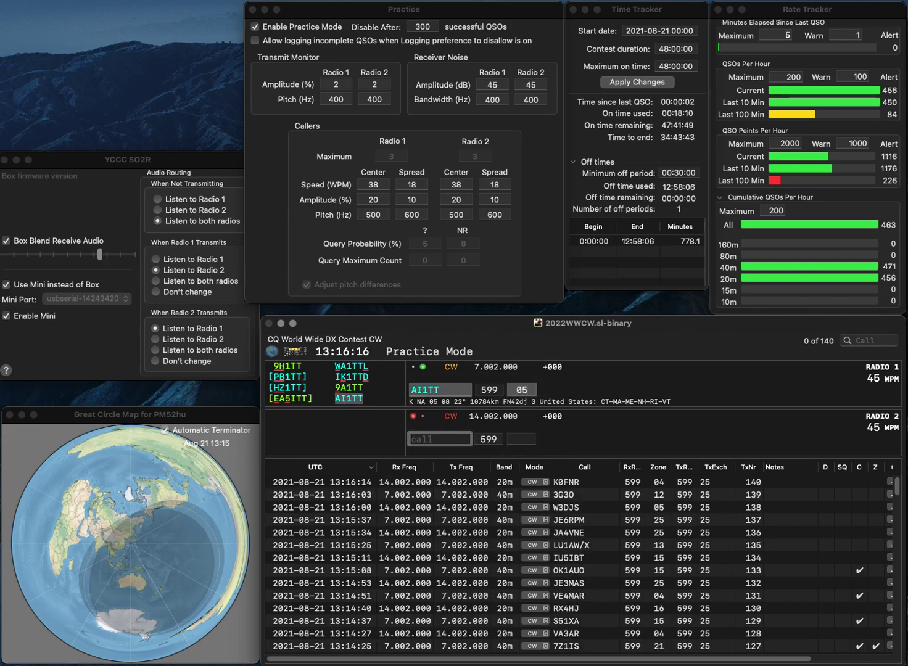
{"action": "type", "text": "K"}
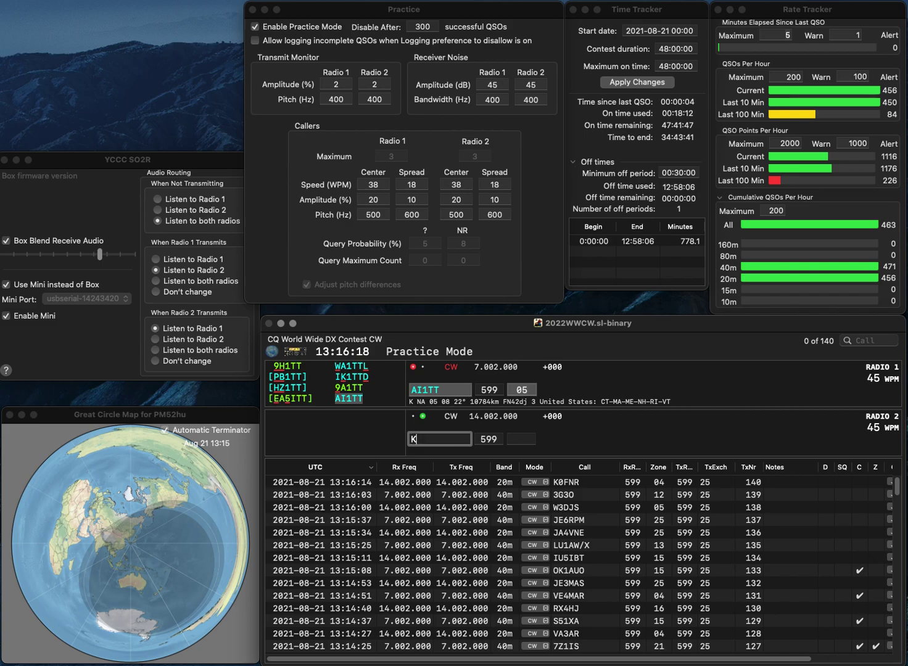
{"action": "type", "text": "6WM"}
{"action": "key", "text": "Return"}
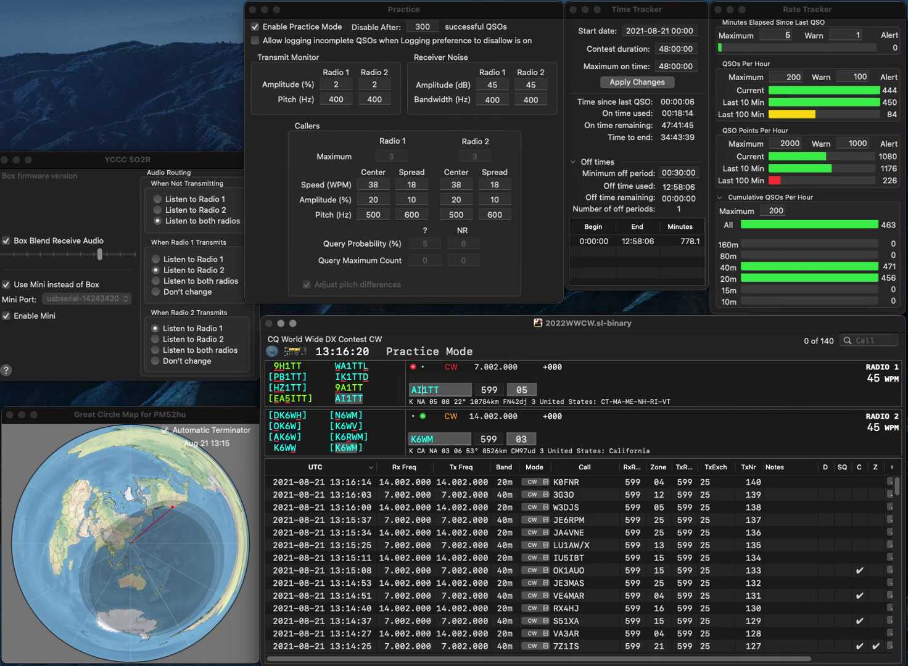
{"action": "left_click", "coordinate": [433, 439]}
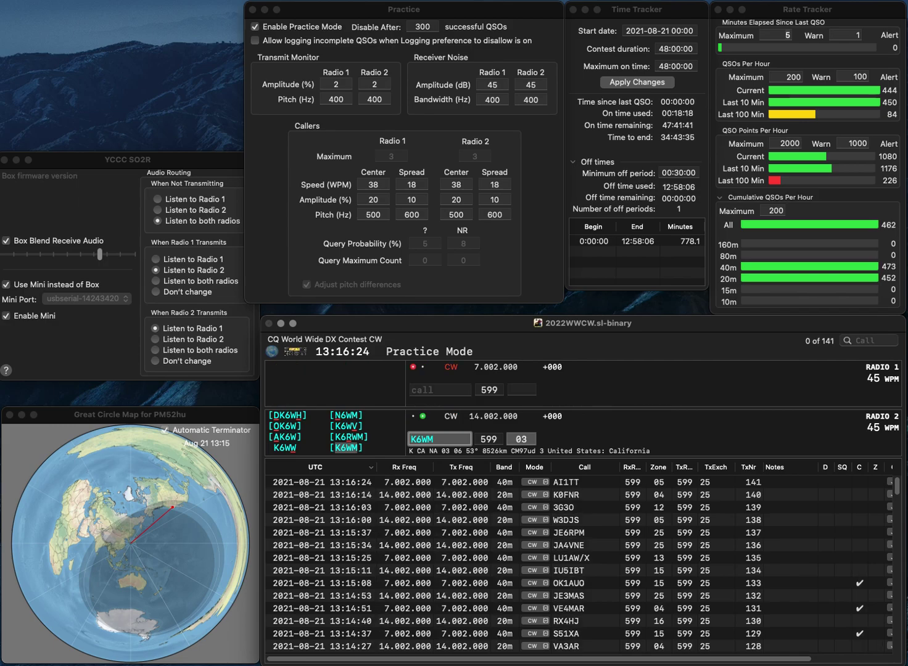
{"action": "left_click", "coordinate": [526, 439]}
{"action": "key", "text": "Return"}
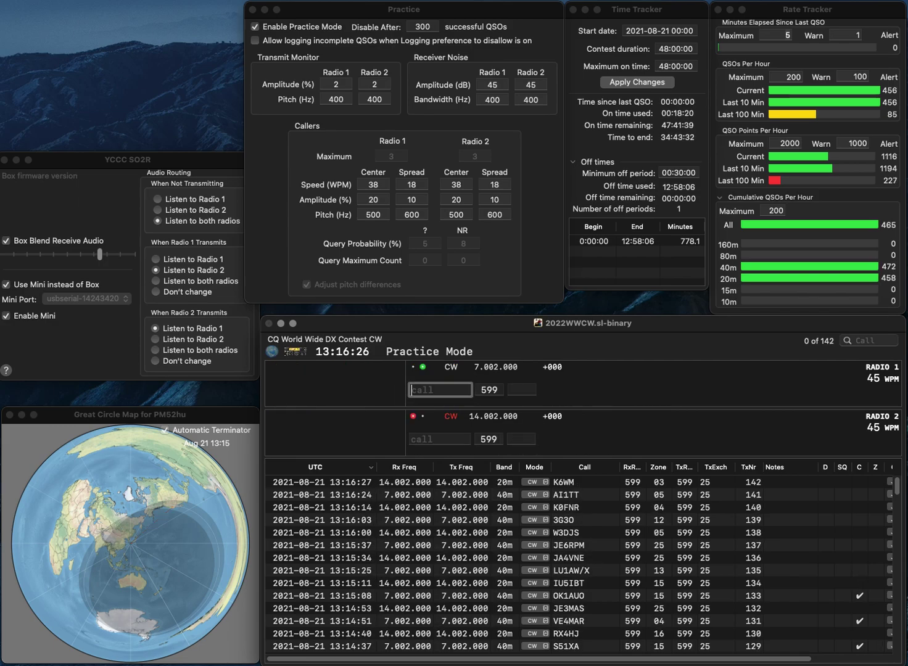
{"action": "type", "text": "SP5XSD"}
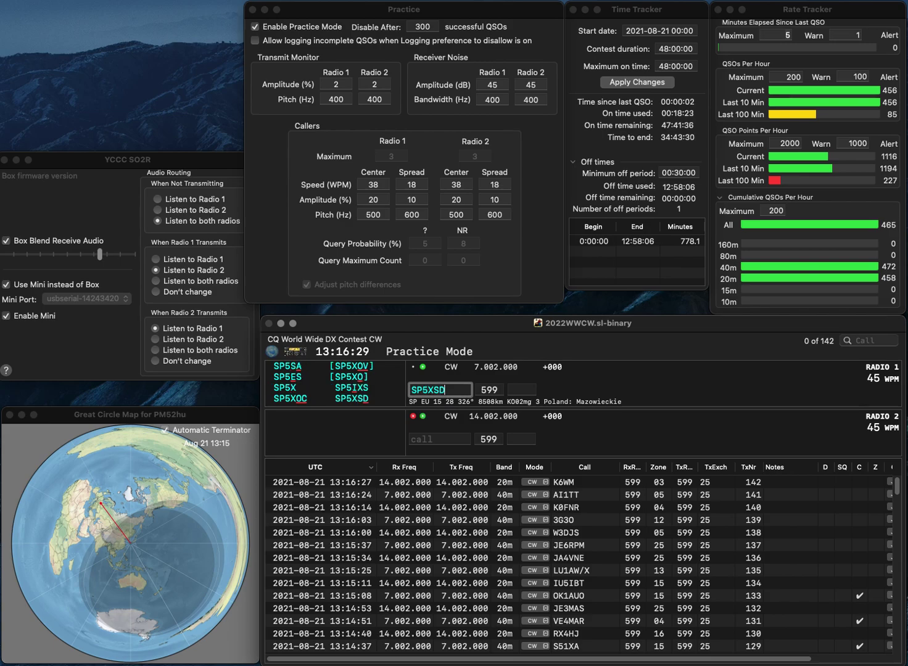
{"action": "key", "text": "Return"}
{"action": "type", "text": "AK6W"}
{"action": "key", "text": "Return"}
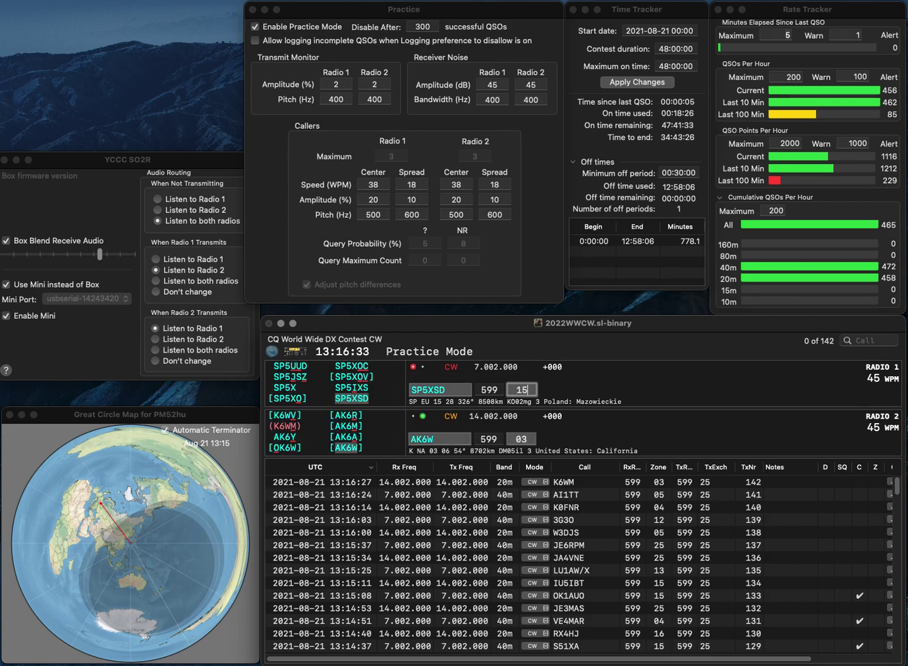
{"action": "key", "text": "Return"}
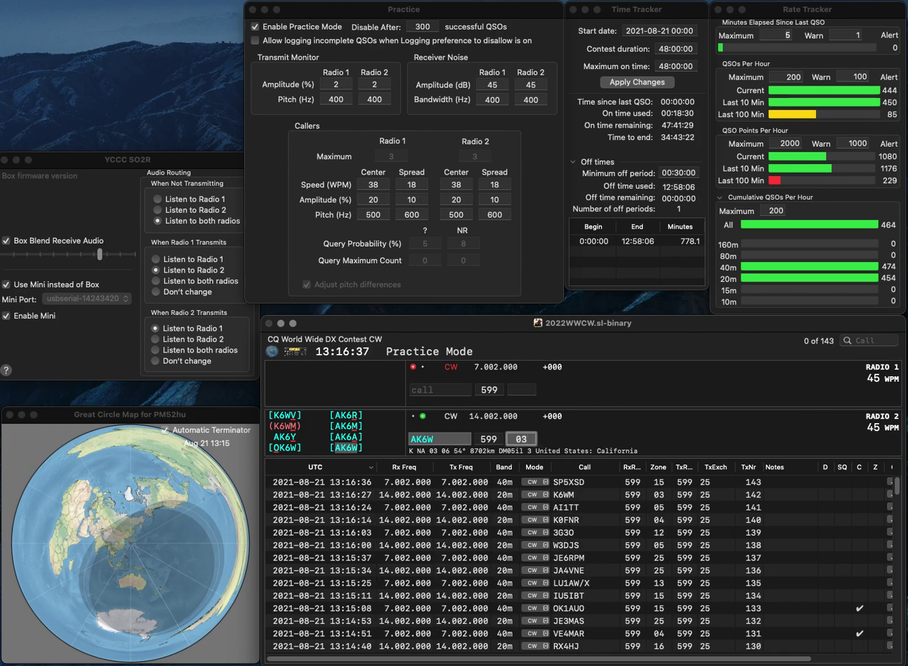
{"action": "key", "text": "Return"}
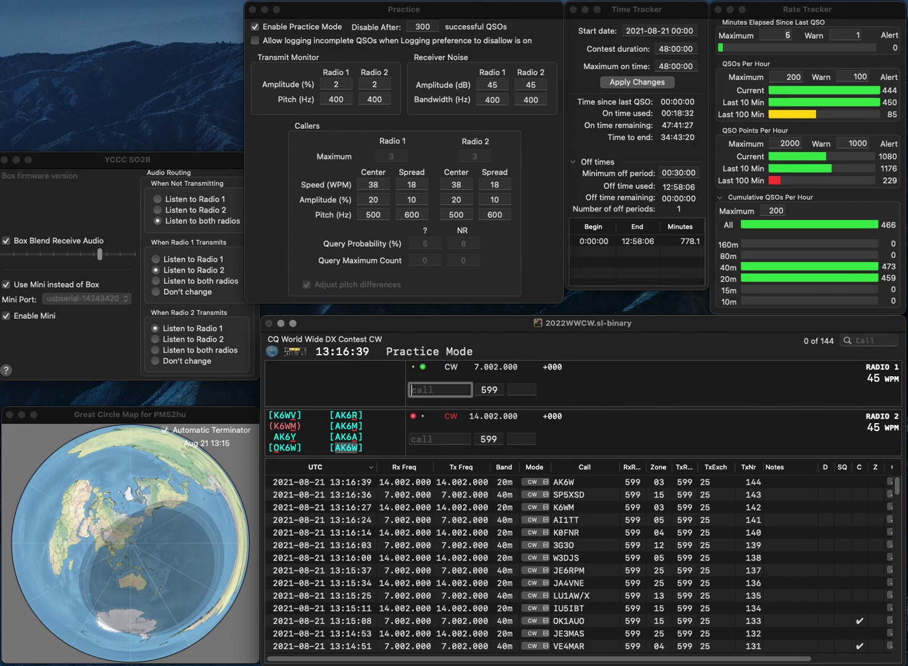
Work and log KC2WUF with zone 05 on Radio 1, and send II4FTX the exchange with zone 15 on Radio 2
{"action": "type", "text": "KC2WUF"}
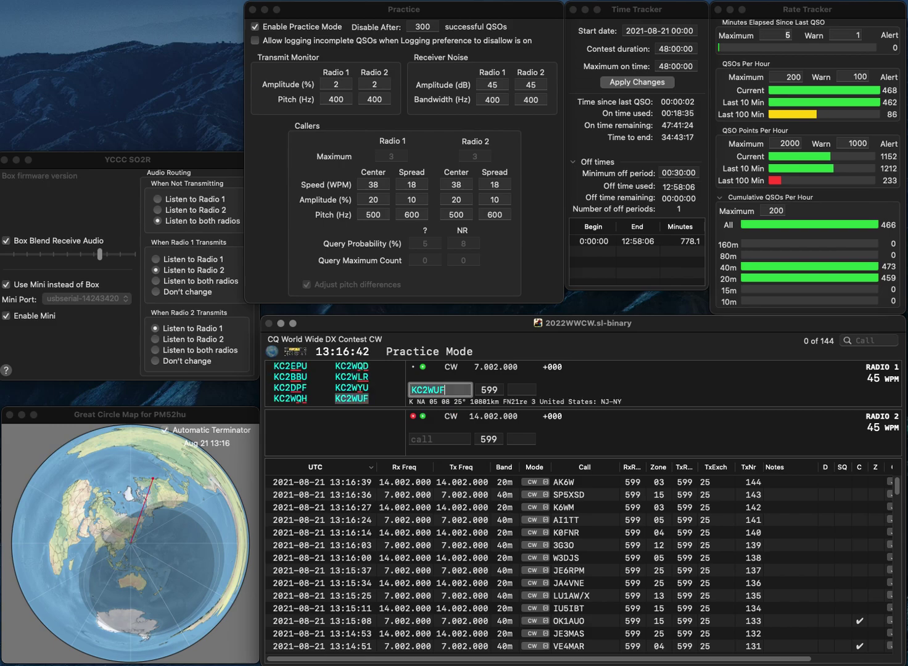
{"action": "key", "text": "Return"}
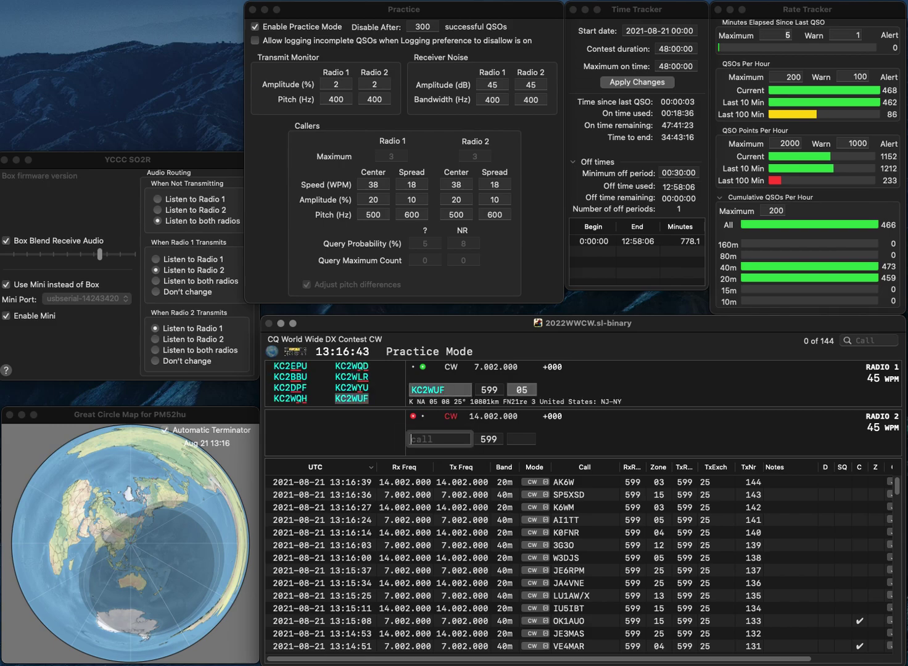
{"action": "type", "text": "II4FTX"}
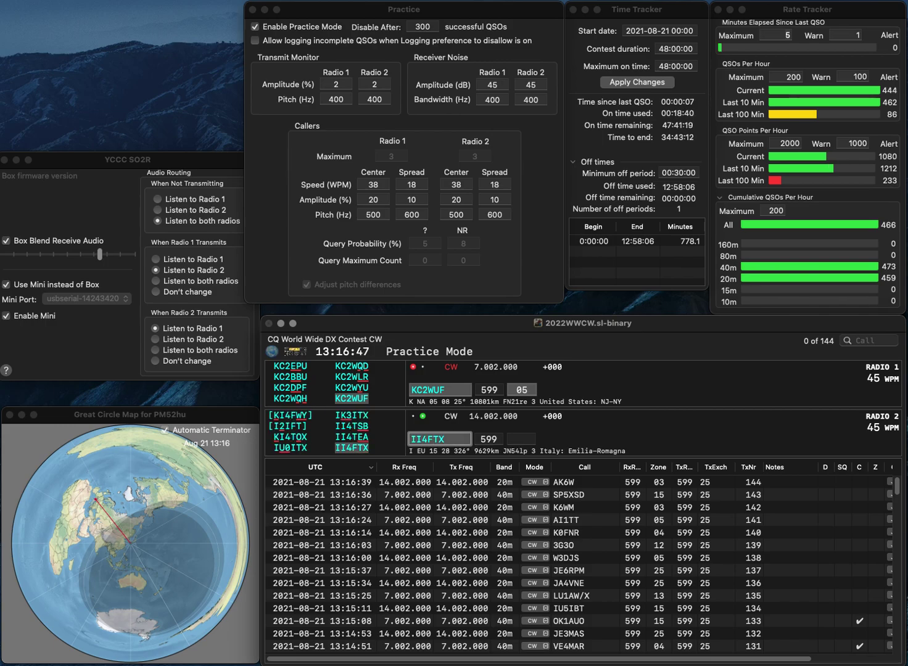
{"action": "key", "text": "Return"}
{"action": "key", "text": "Return"}
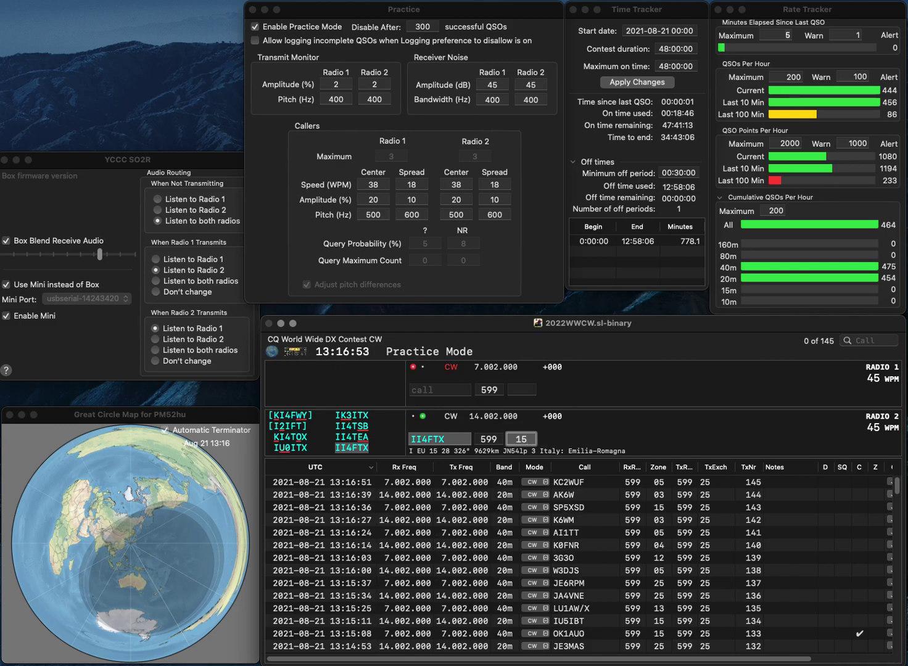
{"action": "key", "text": "Return"}
{"action": "type", "text": "IV"}
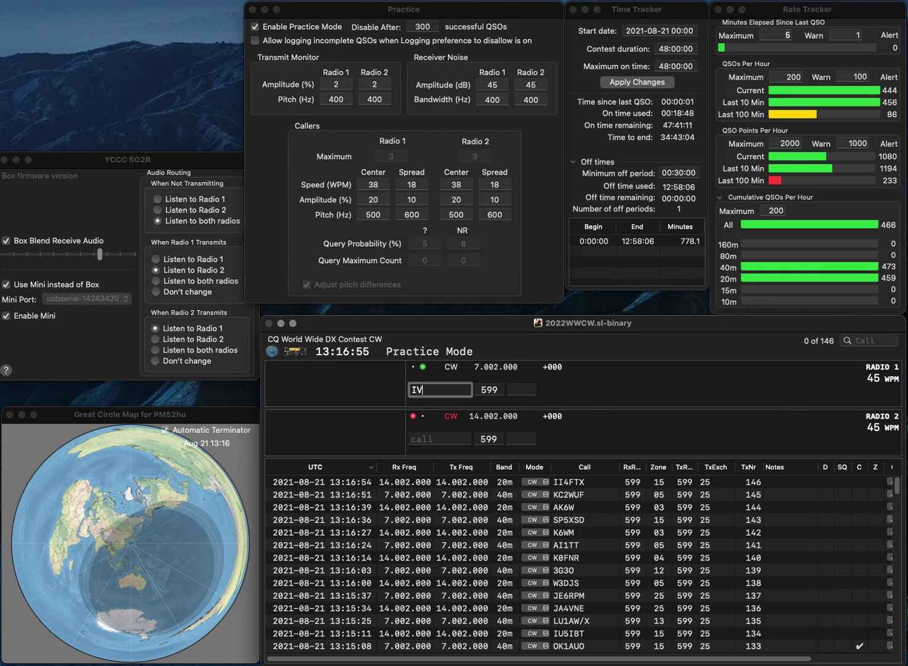
{"action": "type", "text": "WJ"}
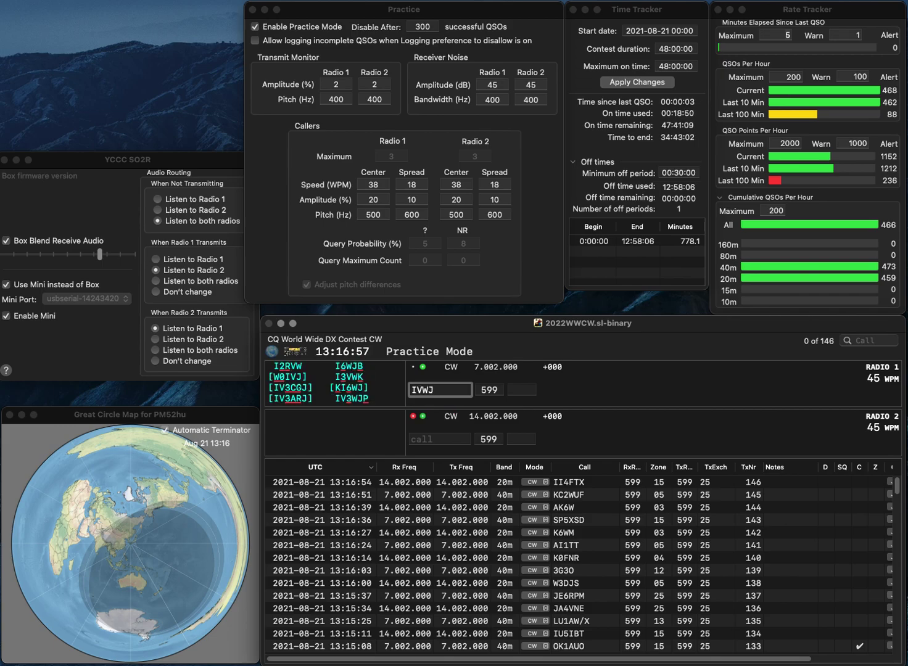
{"action": "type", "text": "P"}
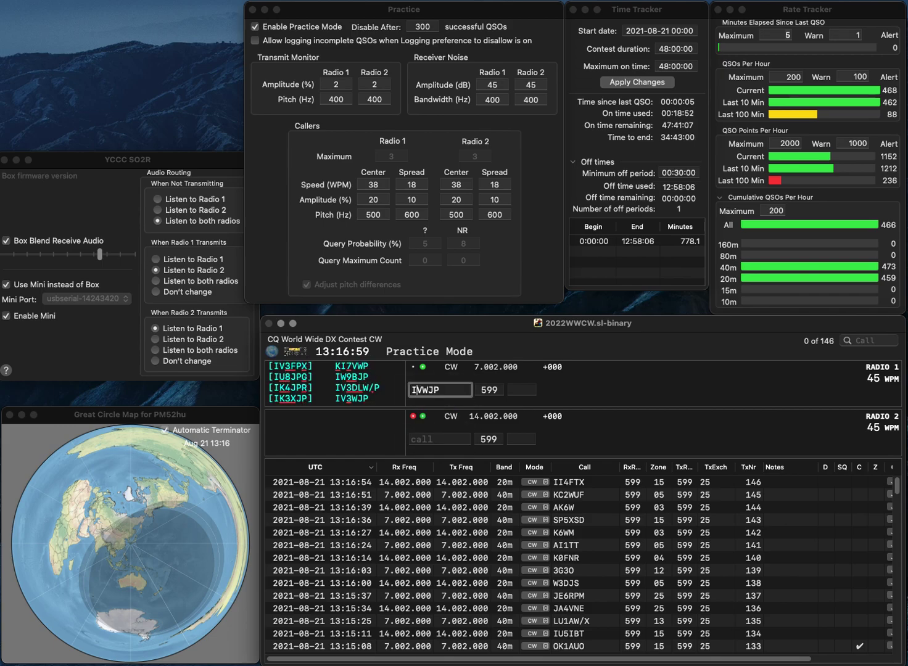
{"action": "type", "text": "3"}
{"action": "key", "text": "Return"}
{"action": "type", "text": "7C"}
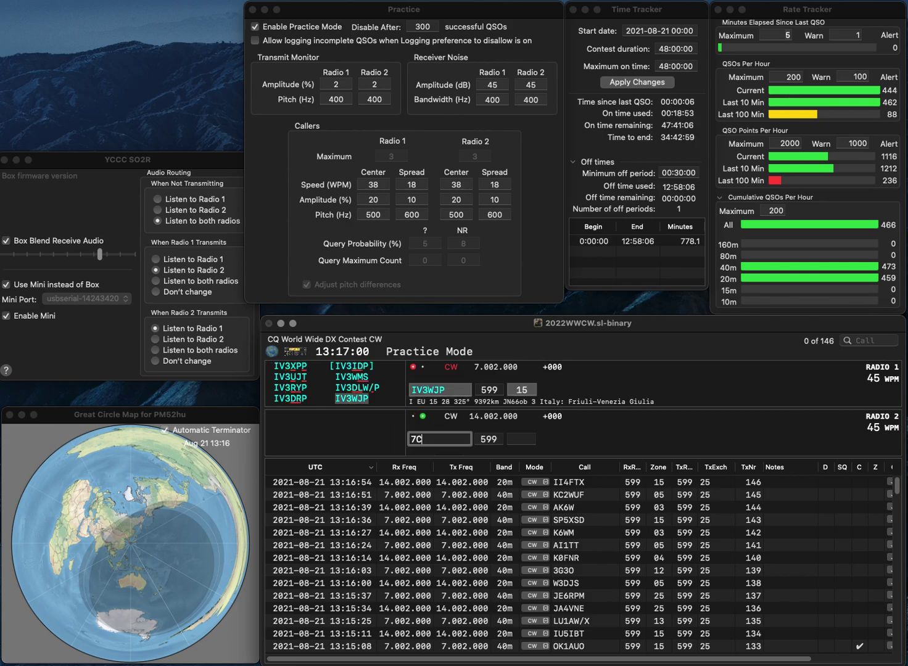
{"action": "key", "text": "Left"}
{"action": "key", "text": "Left"}
{"action": "type", "text": "RC"}
{"action": "key", "text": "Return"}
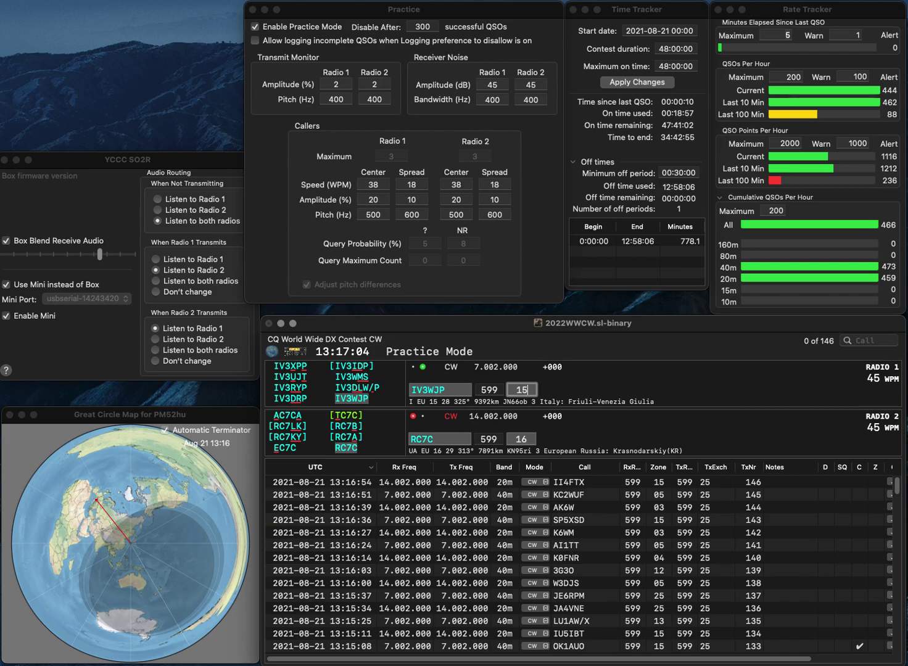
{"action": "key", "text": "Return"}
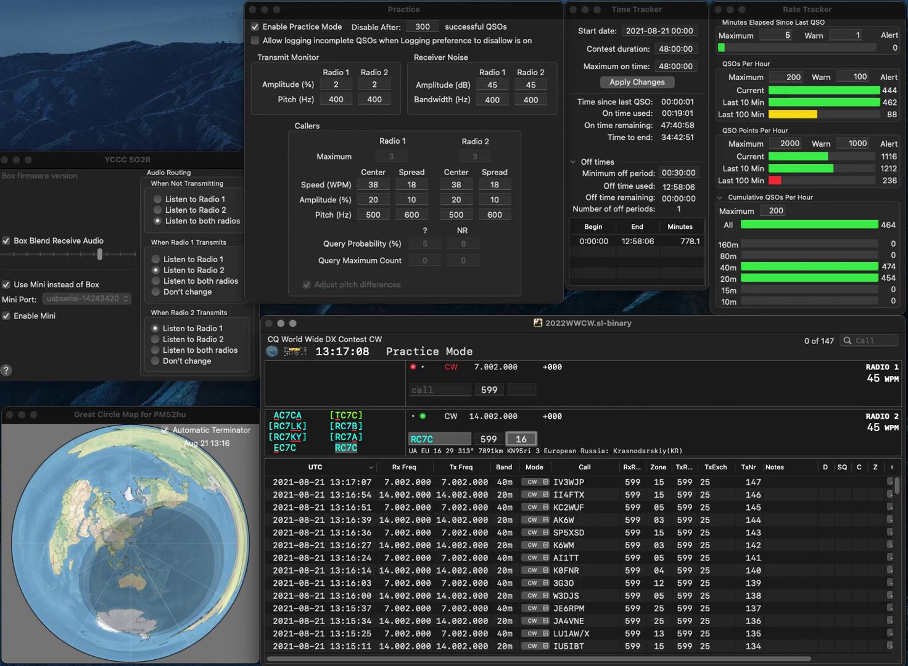
{"action": "key", "text": "Return"}
{"action": "type", "text": "MM3"}
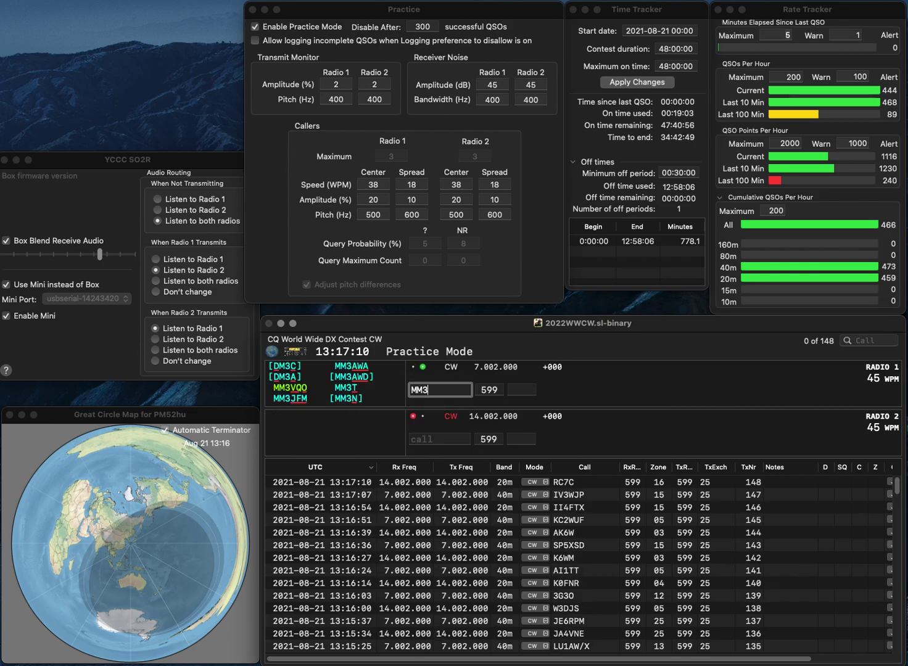
{"action": "type", "text": "JFM"}
{"action": "key", "text": "Return"}
{"action": "type", "text": "EA"}
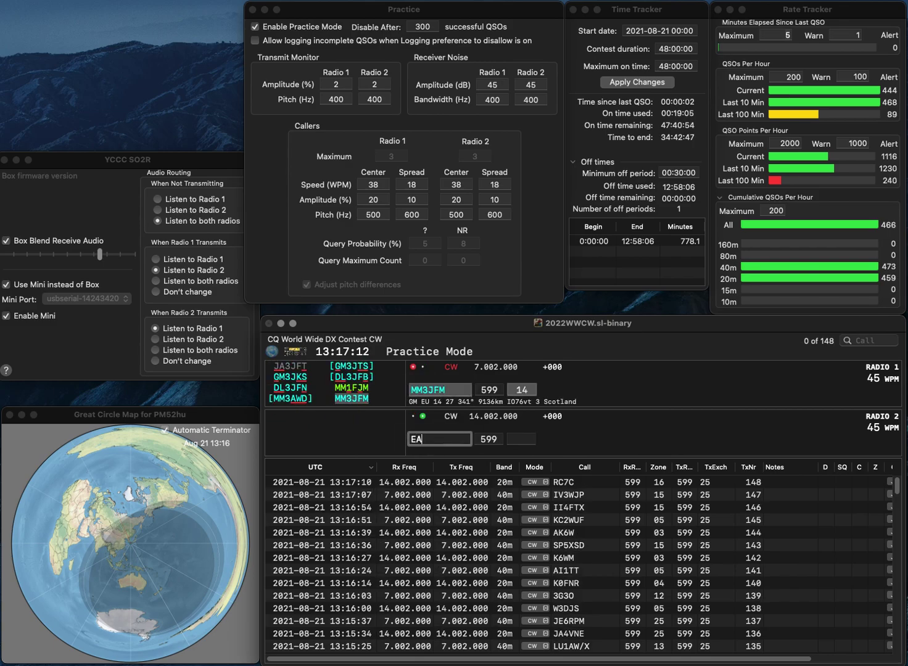
{"action": "type", "text": "1FGN"}
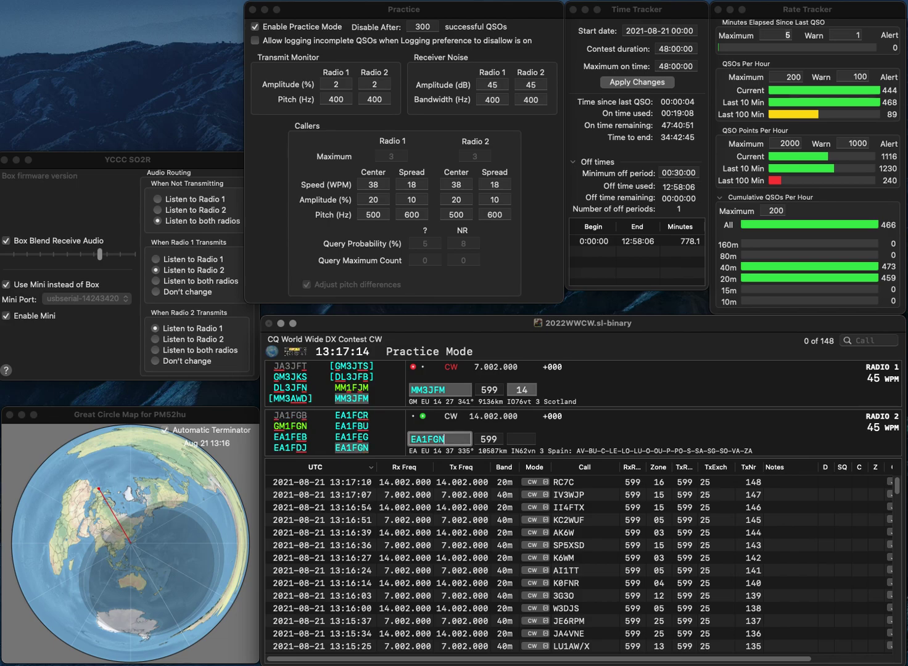
{"action": "key", "text": "Return"}
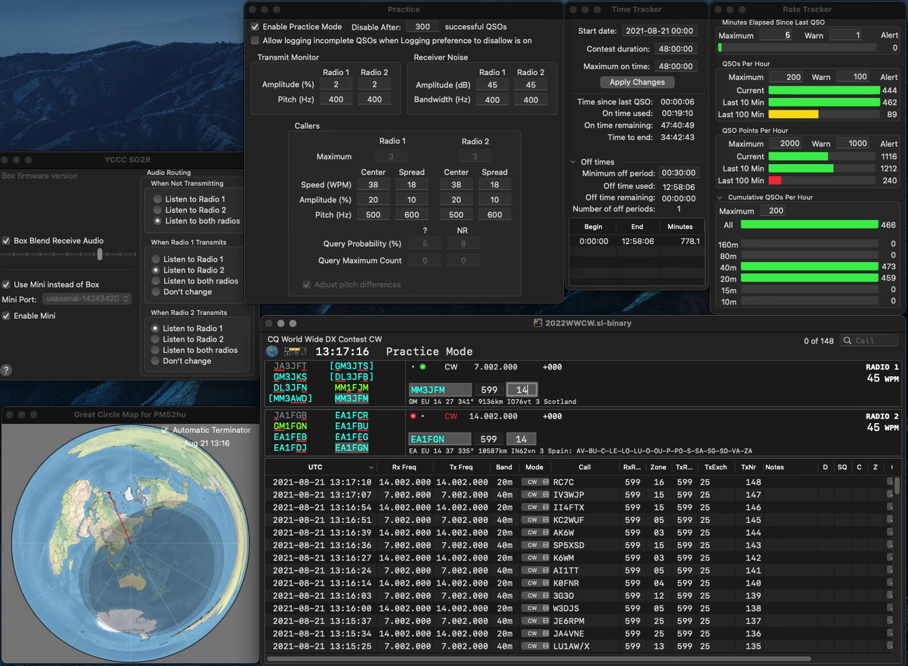
{"action": "key", "text": "Return"}
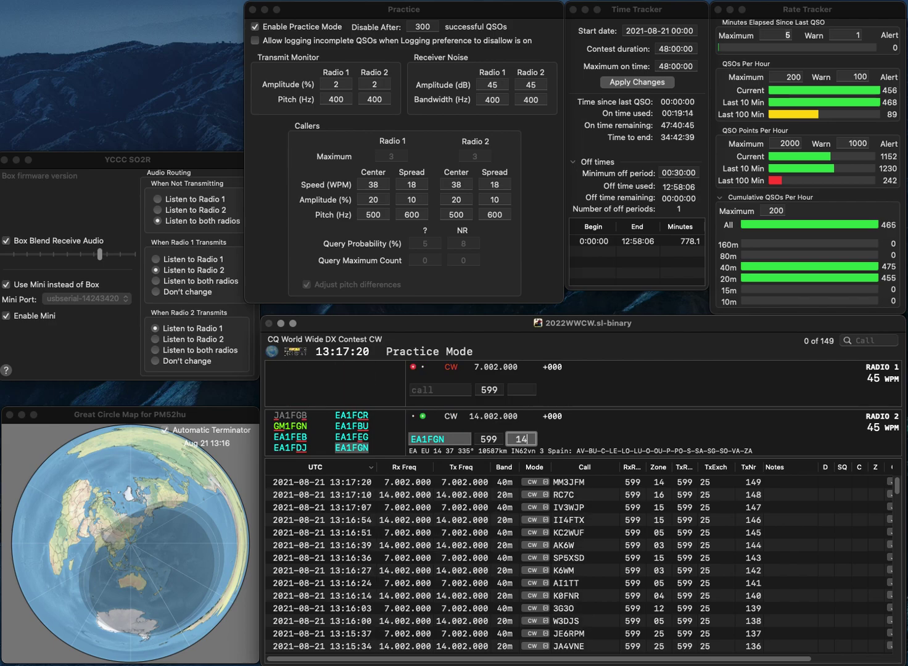
{"action": "key", "text": "Return"}
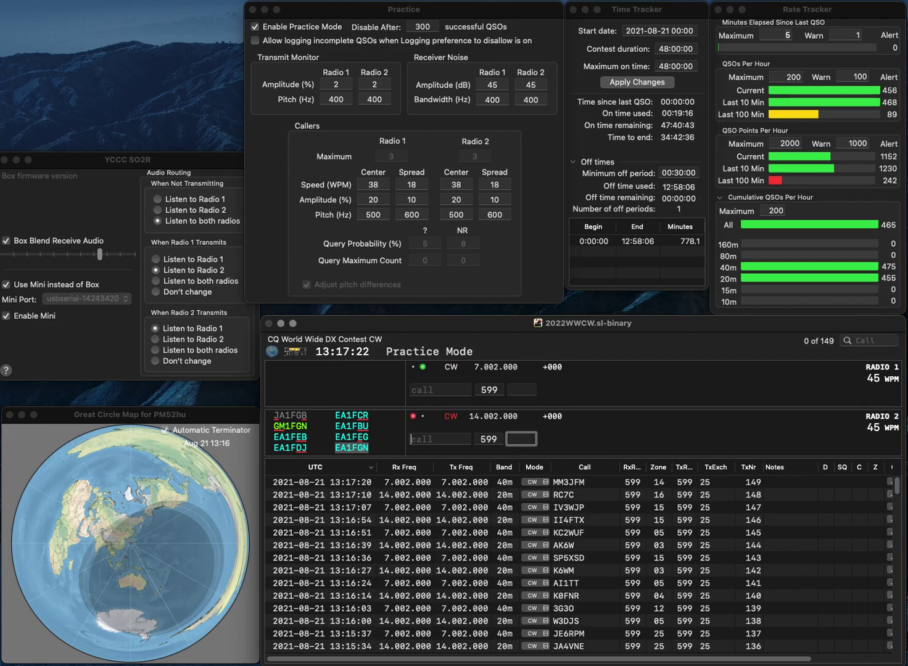
{"action": "type", "text": "W3DZ"}
{"action": "key", "text": "Return"}
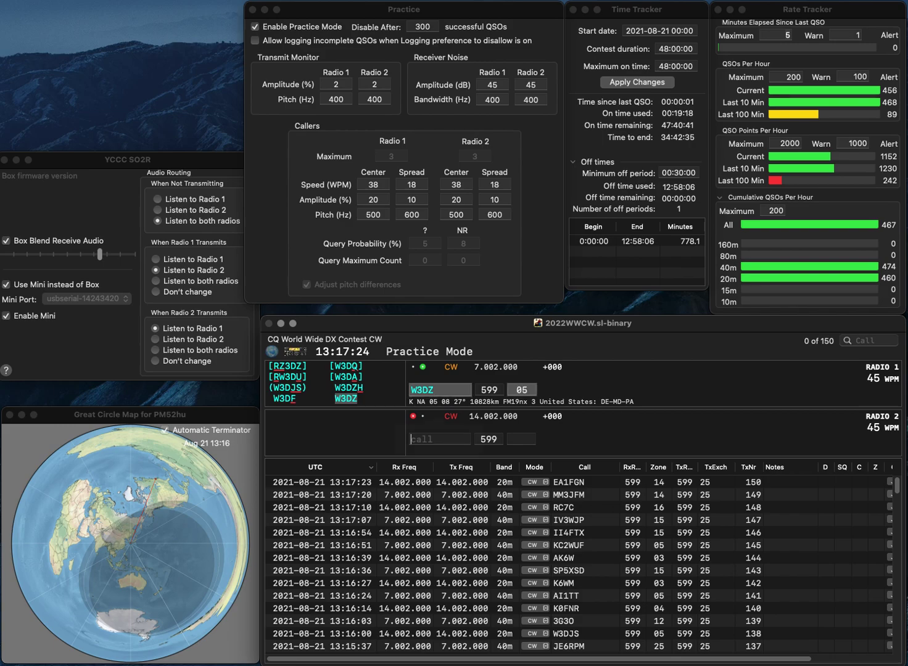
{"action": "type", "text": "IK2ULV"}
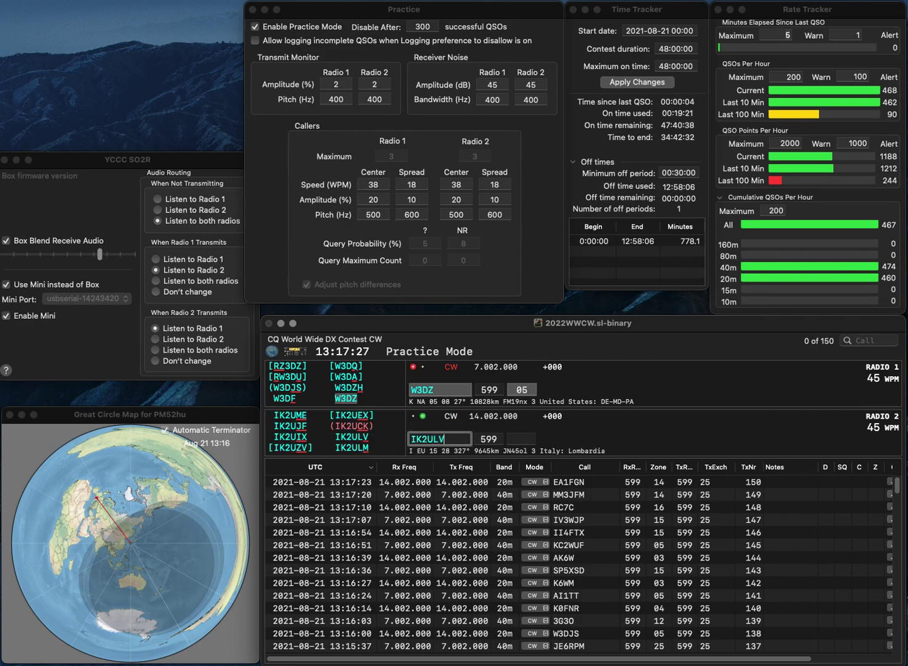
{"action": "key", "text": "Return"}
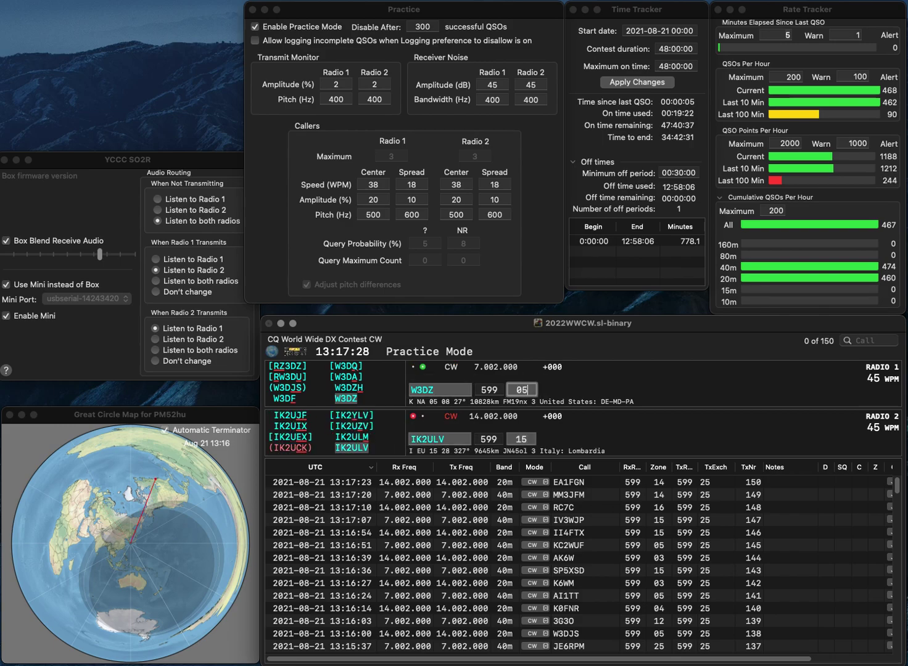
{"action": "key", "text": "Return"}
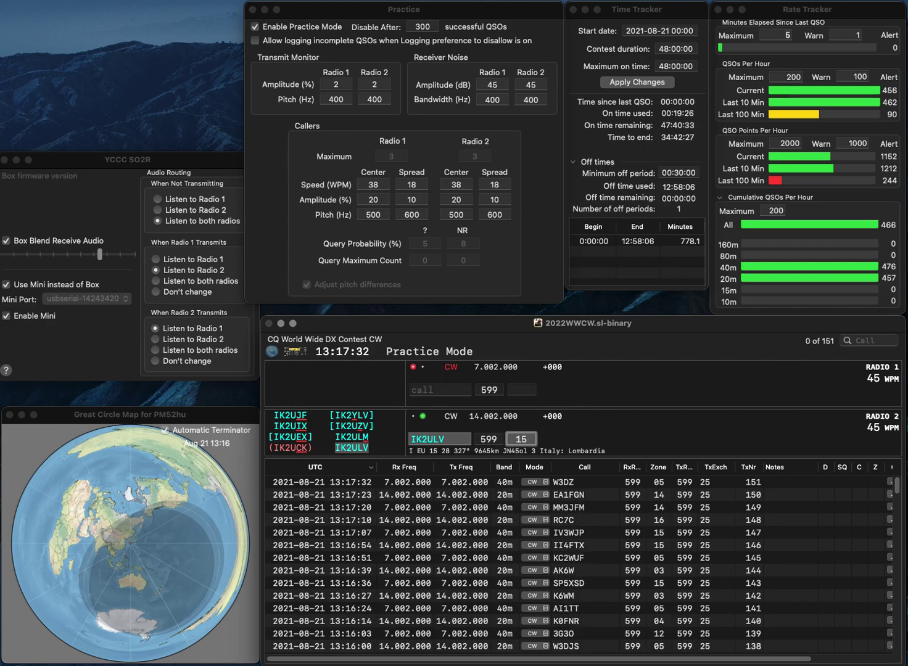
{"action": "key", "text": "Return"}
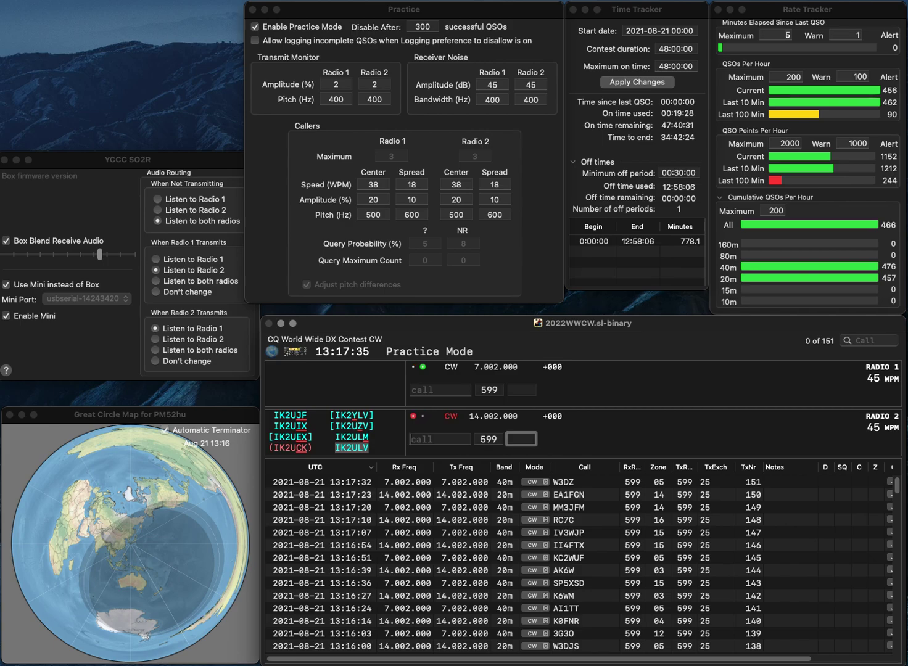
Answer K6KLY on Radio 1 and KD8IK on Radio 2, and log both contacts
{"action": "type", "text": "W"}
{"action": "key", "text": "BackSpace"}
{"action": "type", "text": "K6KLY"}
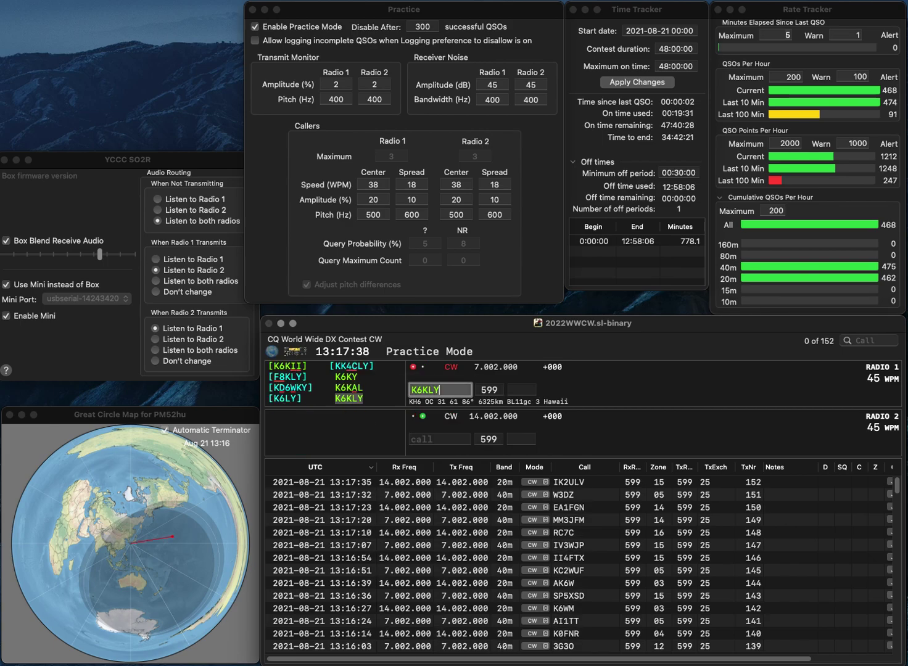
{"action": "key", "text": "Return"}
{"action": "type", "text": "KD8IK"}
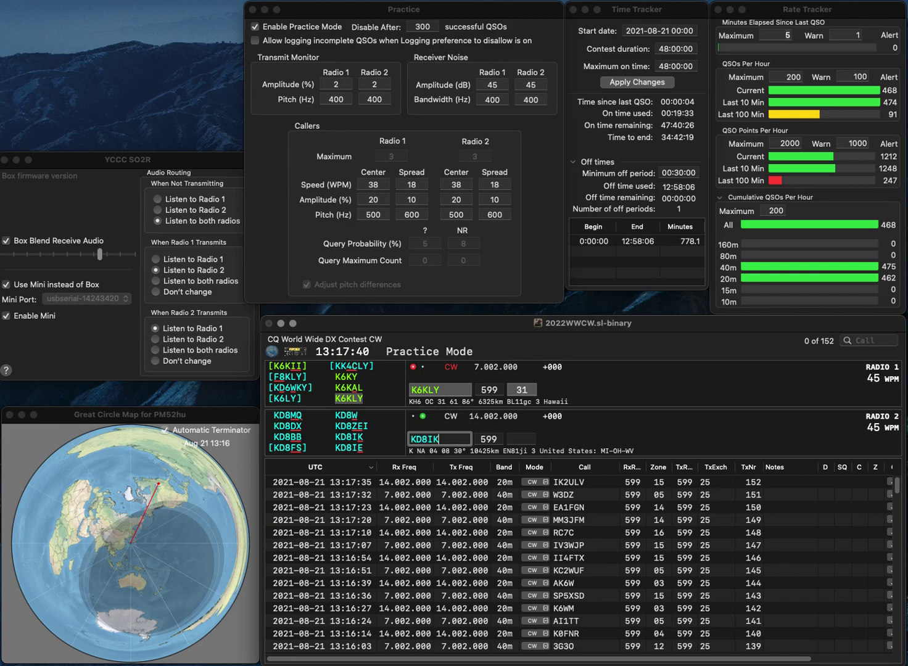
{"action": "key", "text": "space"}
{"action": "key", "text": "Return"}
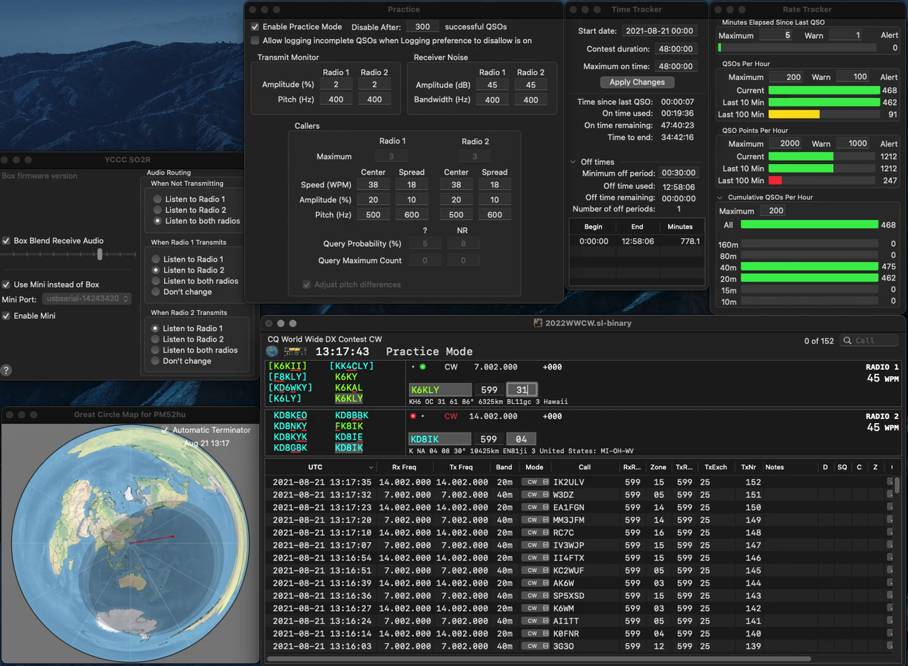
{"action": "key", "text": "Return"}
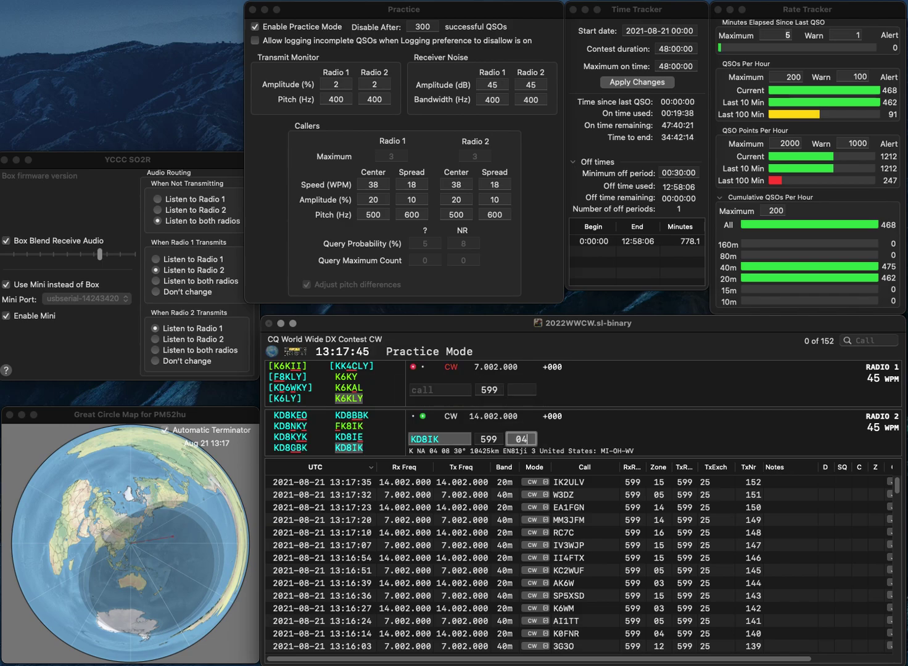
{"action": "key", "text": "Return"}
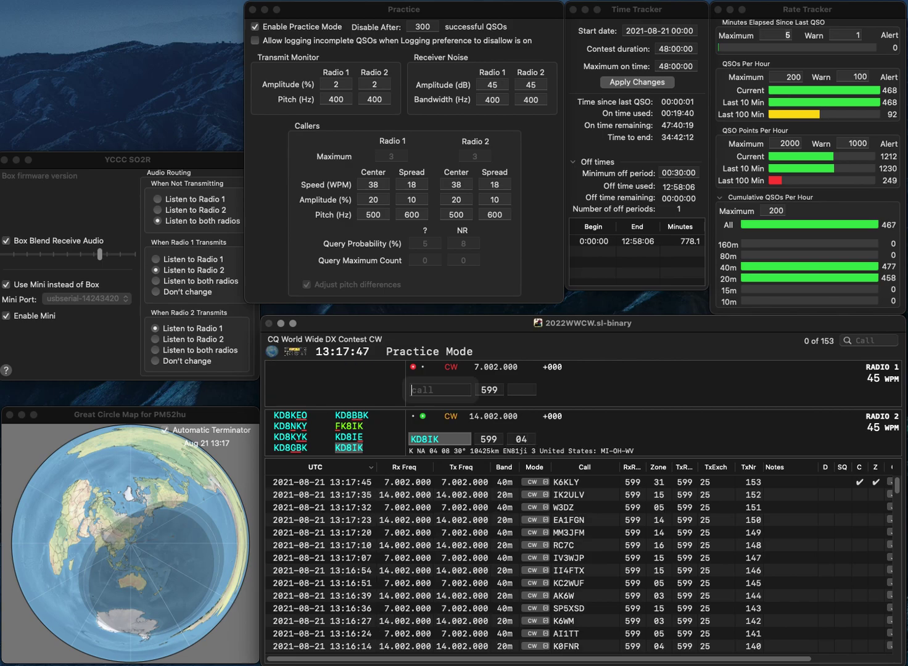
{"action": "type", "text": "CR"}
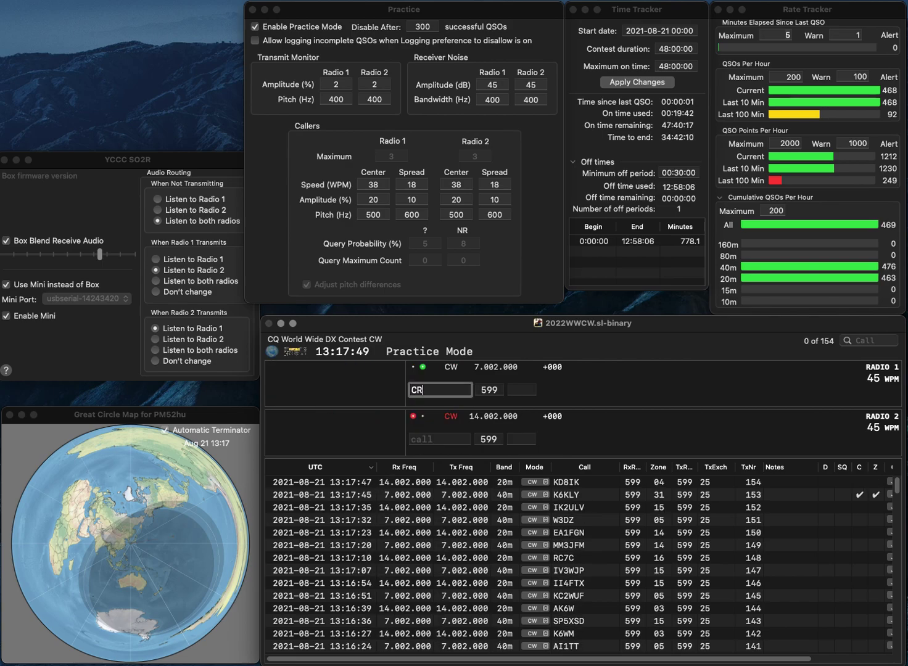
{"action": "type", "text": "6AWL"}
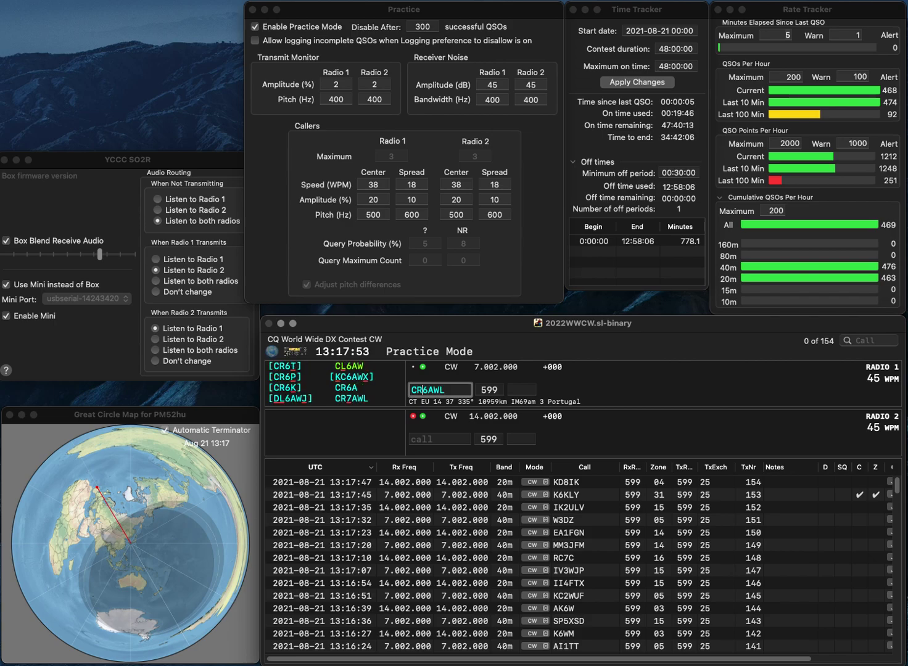
{"action": "key", "text": "Delete"}
{"action": "key", "text": "Return"}
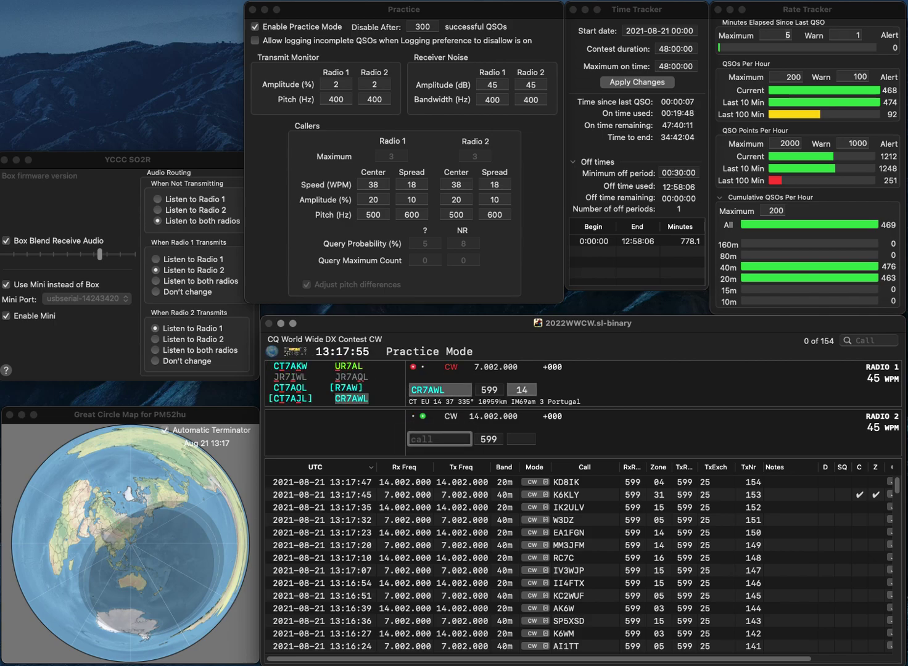
{"action": "type", "text": "OH"}
{"action": "key", "text": "BackSpace"}
{"action": "type", "text": "U"}
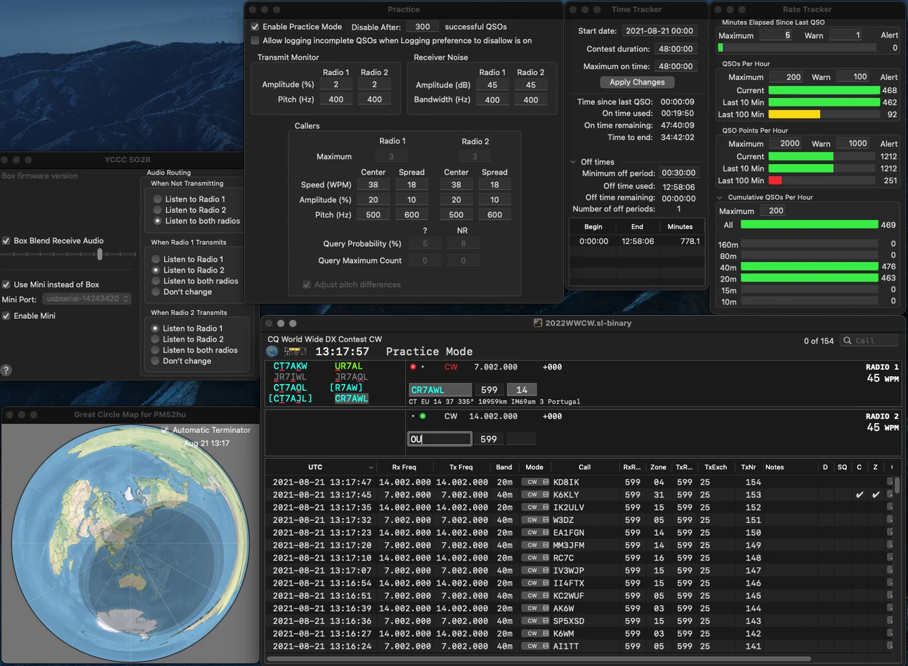
{"action": "type", "text": "2I"}
{"action": "key", "text": "Return"}
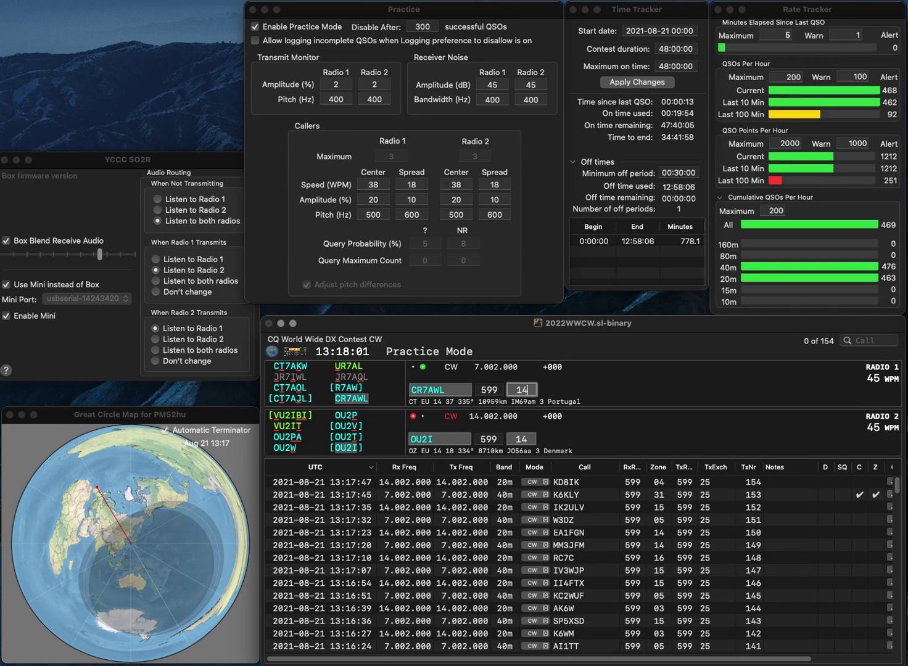
{"action": "key", "text": "Return"}
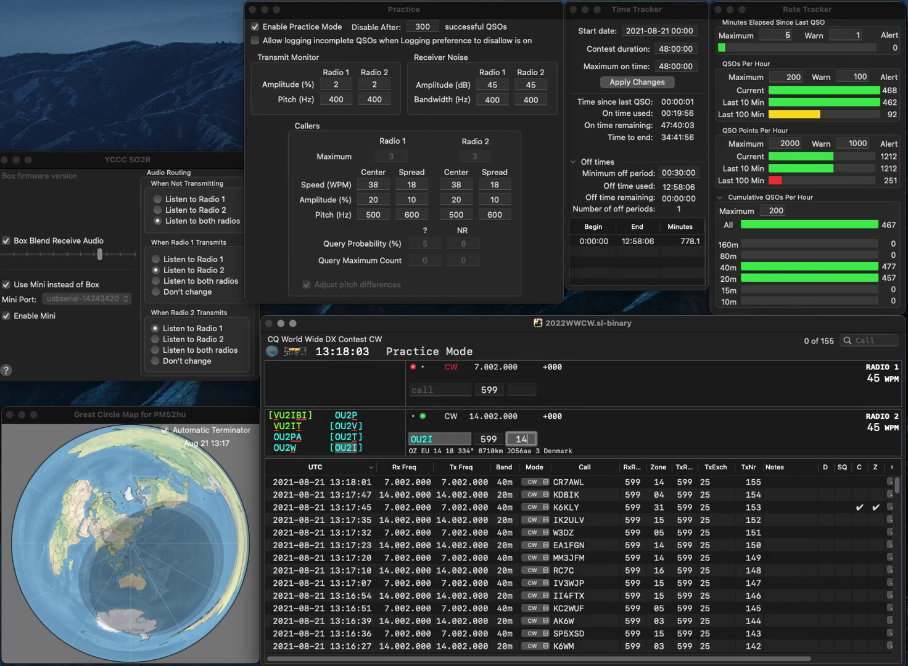
{"action": "type", "text": "WR8F"}
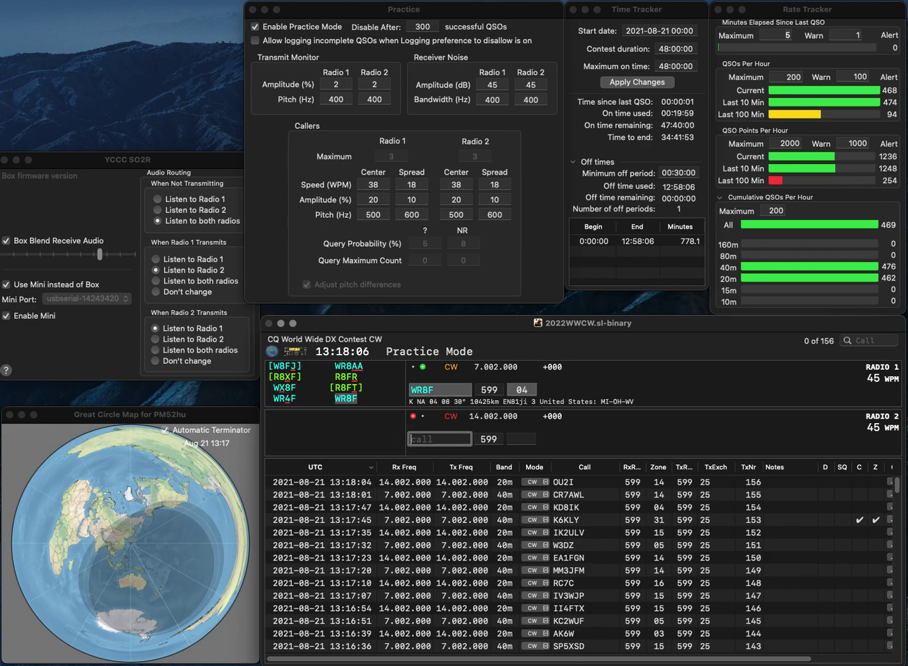
{"action": "key", "text": "Return"}
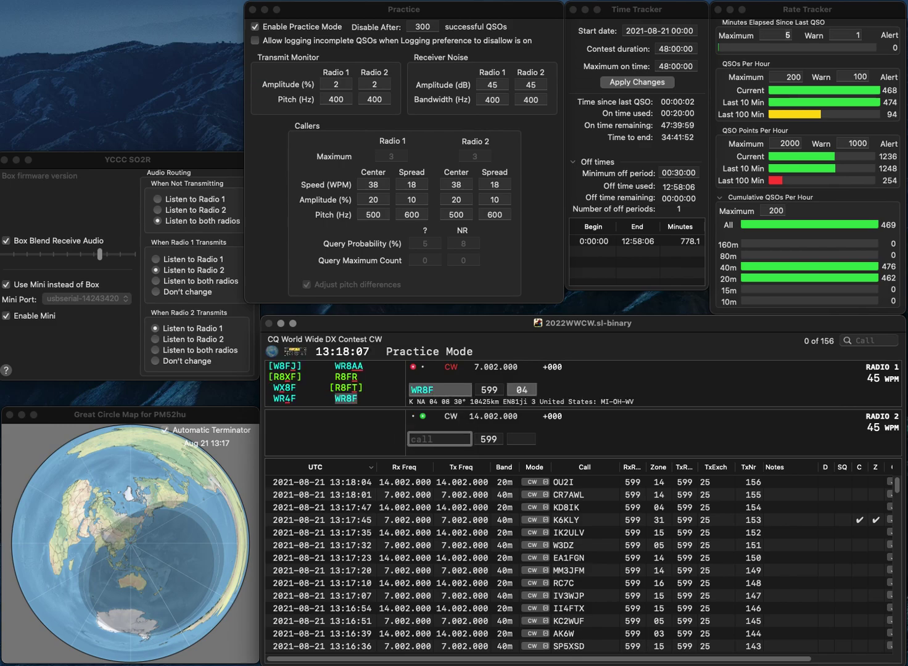
{"action": "type", "text": "0MNG"}
{"action": "key", "text": "super+Left"}
{"action": "type", "text": "2E"}
{"action": "key", "text": "Return"}
{"action": "key", "text": "Return"}
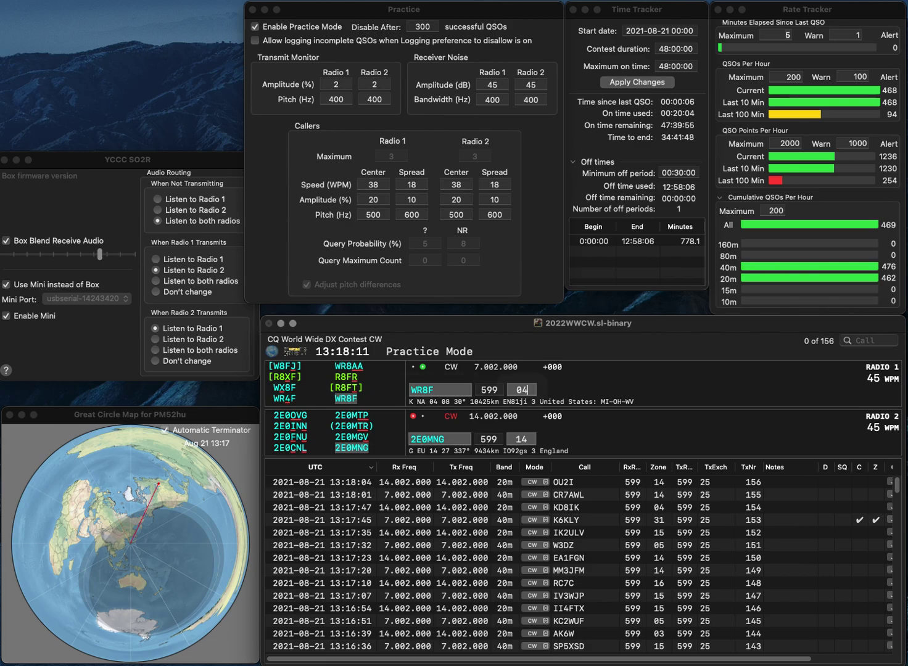
{"action": "key", "text": "Tab"}
{"action": "key", "text": "Tab"}
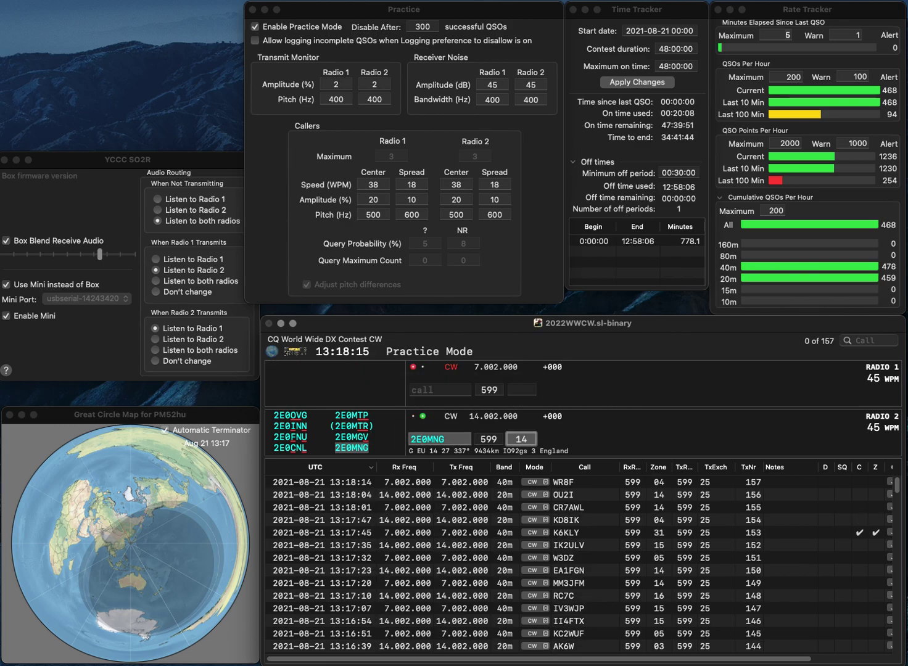
{"action": "key", "text": "Return"}
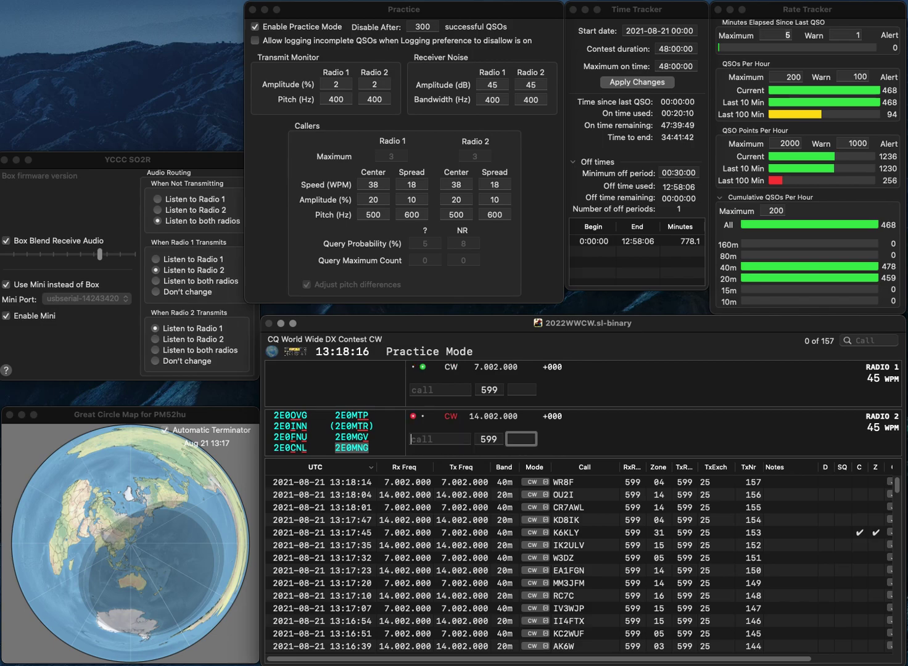
Answer F6DYZ on Radio 1 and AA4JS on Radio 2
{"action": "type", "text": "F6"}
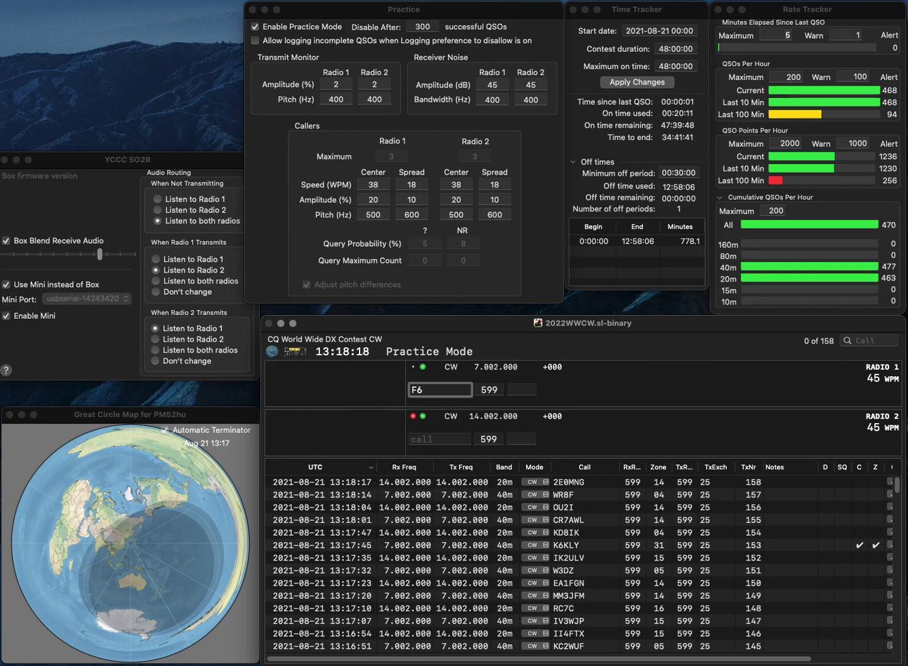
{"action": "type", "text": "DYZ"}
{"action": "key", "text": "Return"}
{"action": "type", "text": "AA4JS"}
{"action": "key", "text": "Left"}
{"action": "type", "text": "J"}
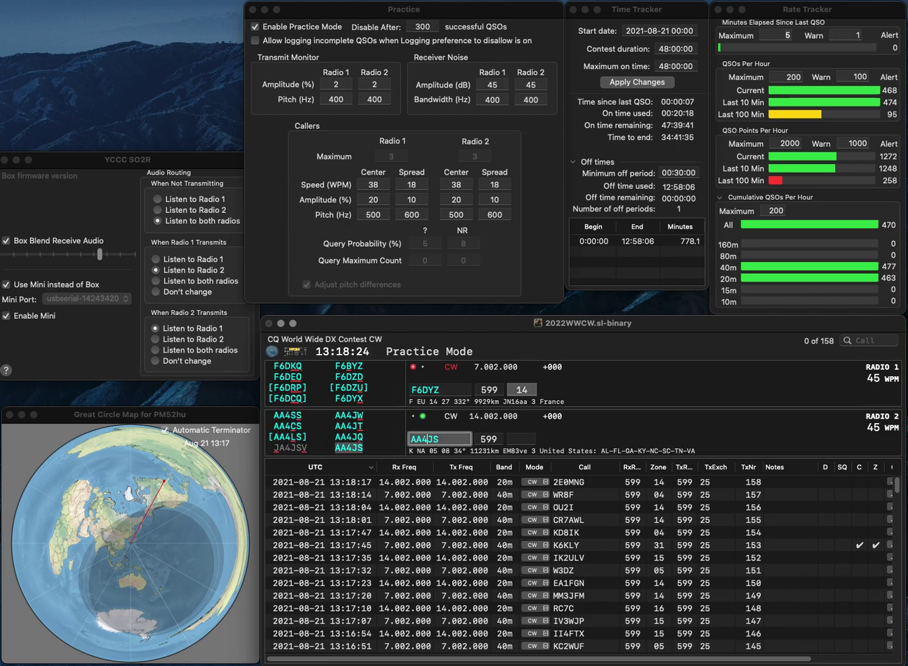
{"action": "key", "text": "Return"}
{"action": "key", "text": "BackSpace"}
{"action": "type", "text": "B"}
{"action": "key", "text": "Return"}
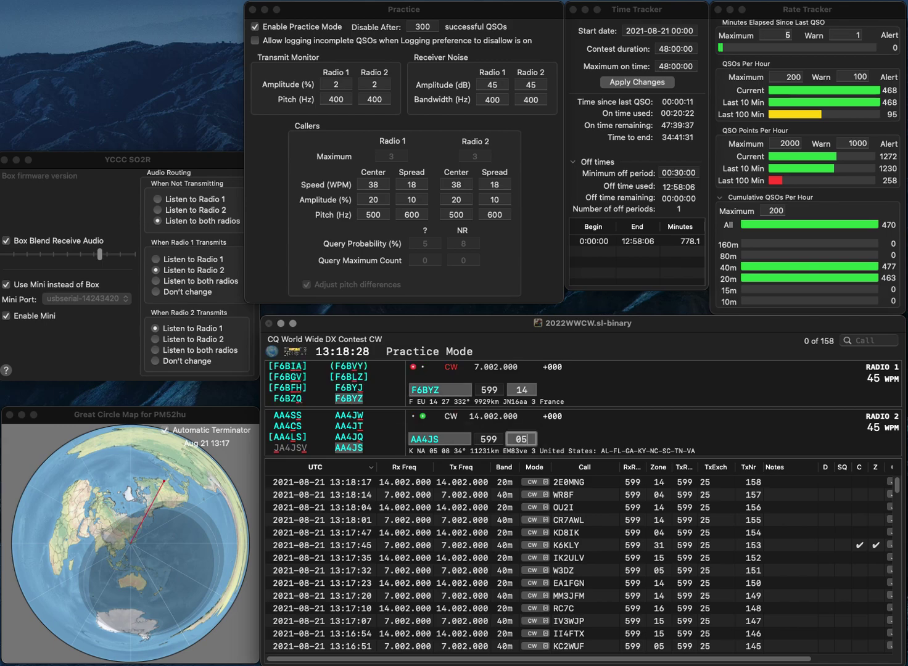
{"action": "key", "text": "space"}
{"action": "key", "text": "Left"}
{"action": "key", "text": "Left"}
{"action": "key", "text": "BackSpace"}
{"action": "type", "text": "5"}
{"action": "key", "text": "Return"}
{"action": "key", "text": "space"}
{"action": "key", "text": "space"}
{"action": "key", "text": "Return"}
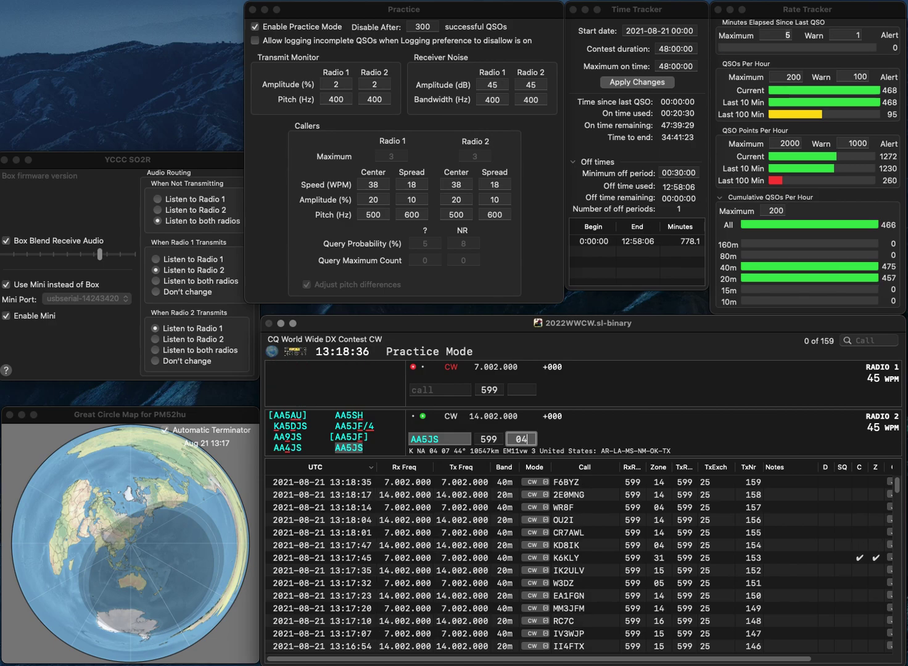
{"action": "key", "text": "Return"}
Answer RU5X on Radio 1 and query the partial call KC on Radio 2, logging the RU5X contact
{"action": "type", "text": "RU5X"}
{"action": "key", "text": "Return"}
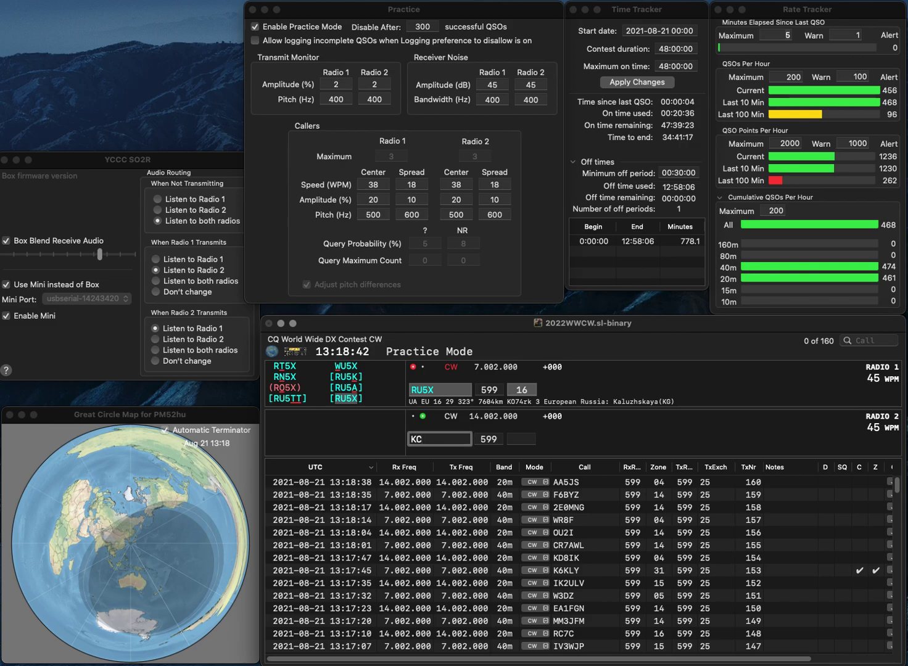
{"action": "key", "text": "Return"}
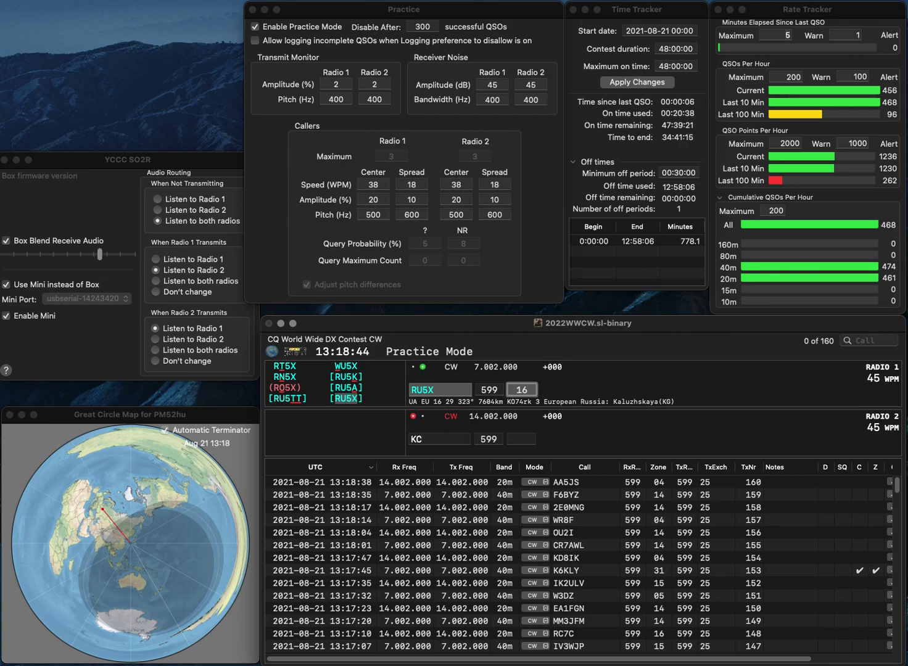
{"action": "key", "text": "Return"}
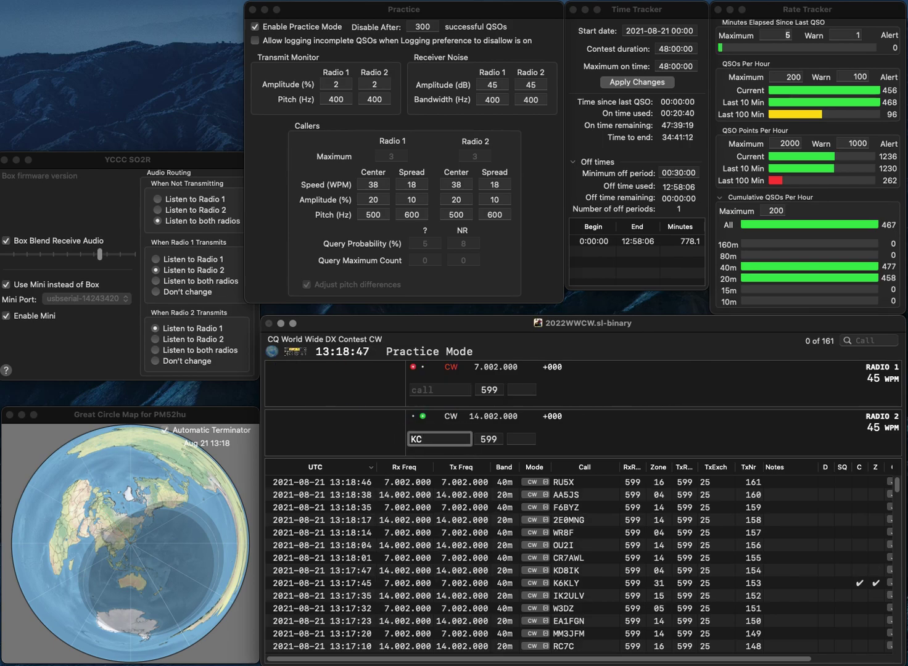
{"action": "type", "text": "RC"}
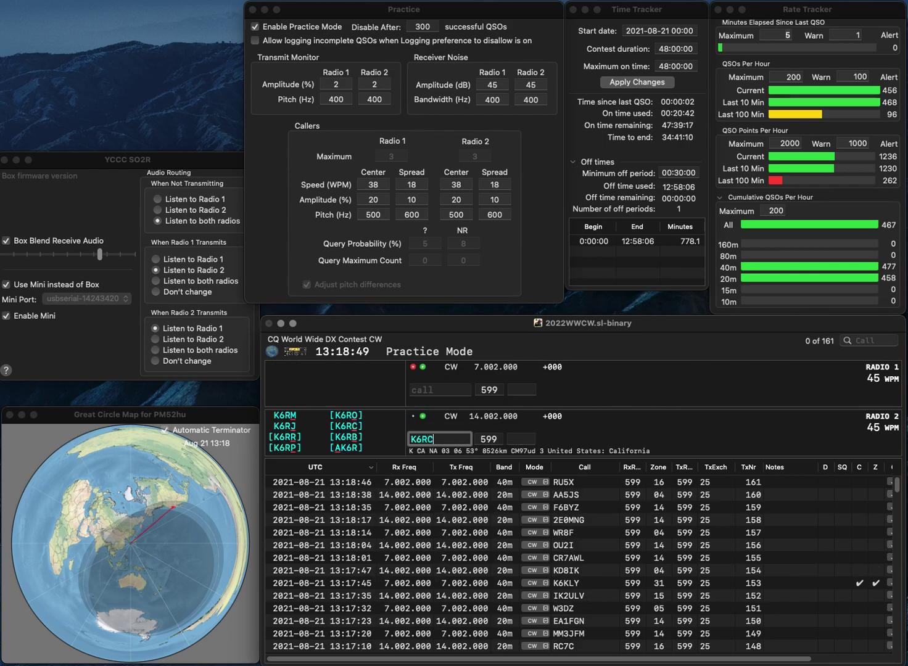
{"action": "key", "text": "Return"}
{"action": "type", "text": "IK2AVH"}
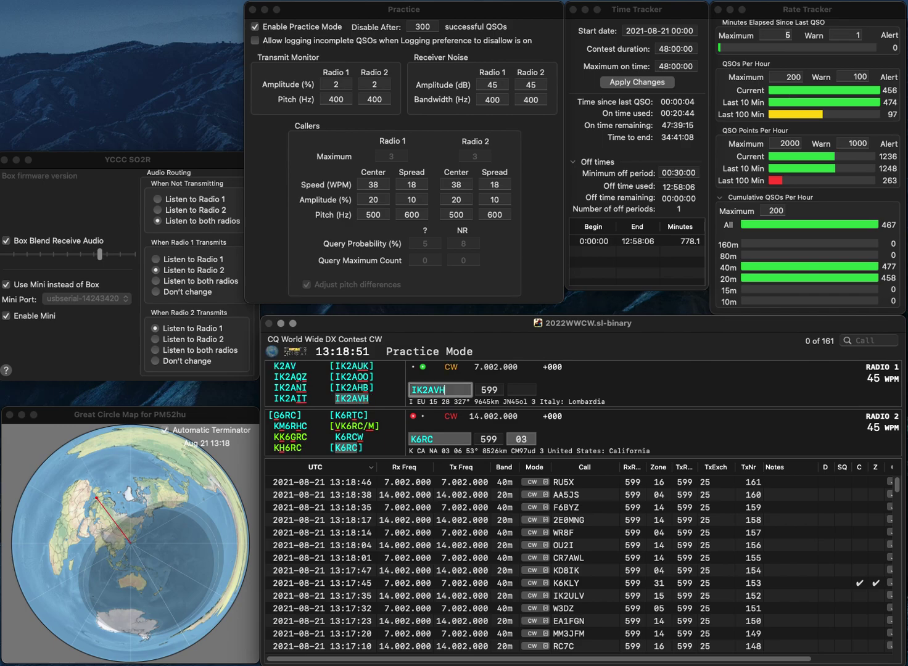
{"action": "key", "text": "Return"}
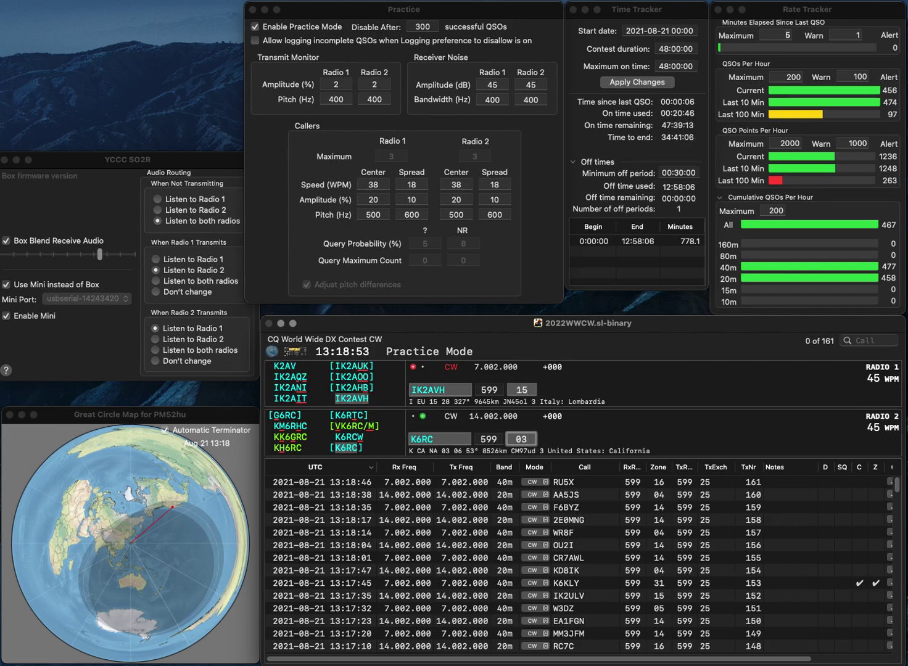
{"action": "key", "text": "Return"}
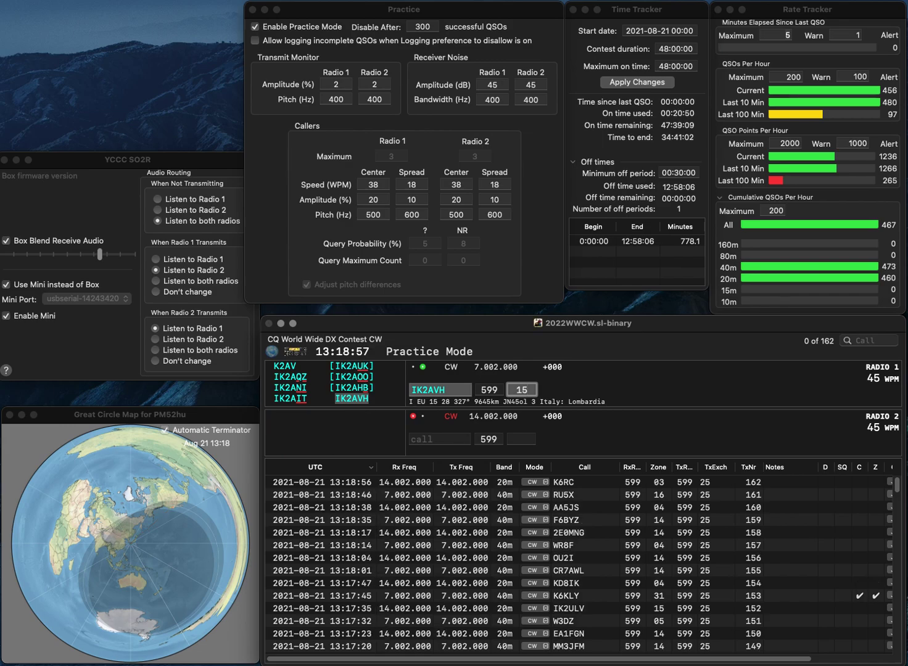
{"action": "key", "text": "Return"}
Query the partial call CAD on Radio 2 and answer W0PC on Radio 1
{"action": "type", "text": "C"}
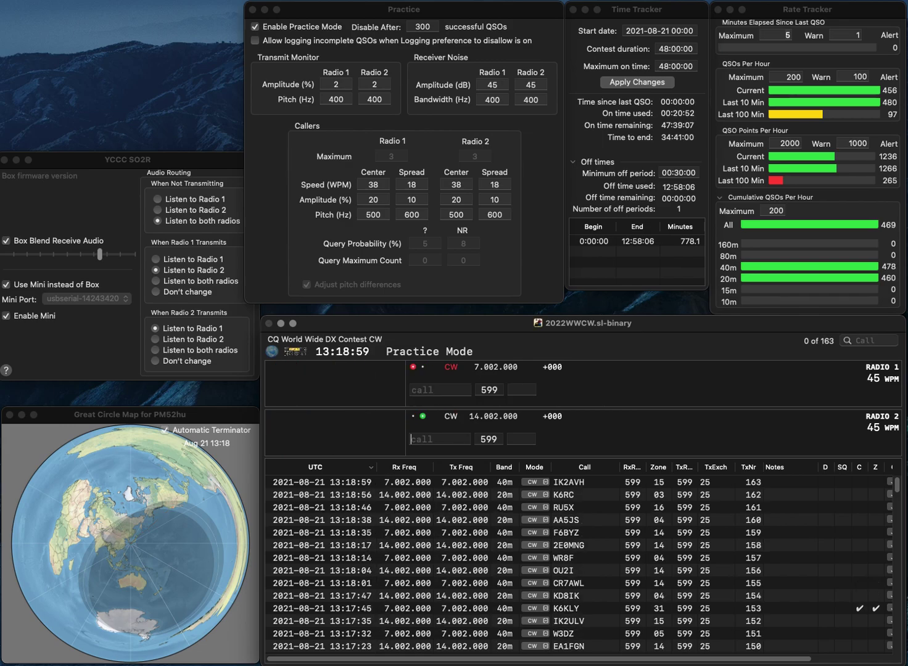
{"action": "type", "text": "AD"}
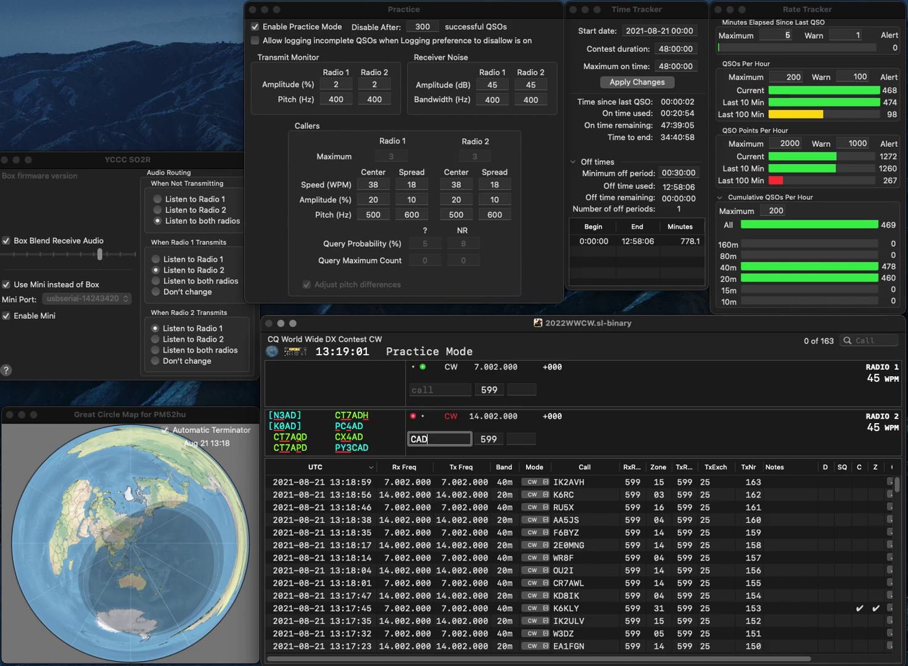
{"action": "key", "text": "Return"}
{"action": "type", "text": "W0PC"}
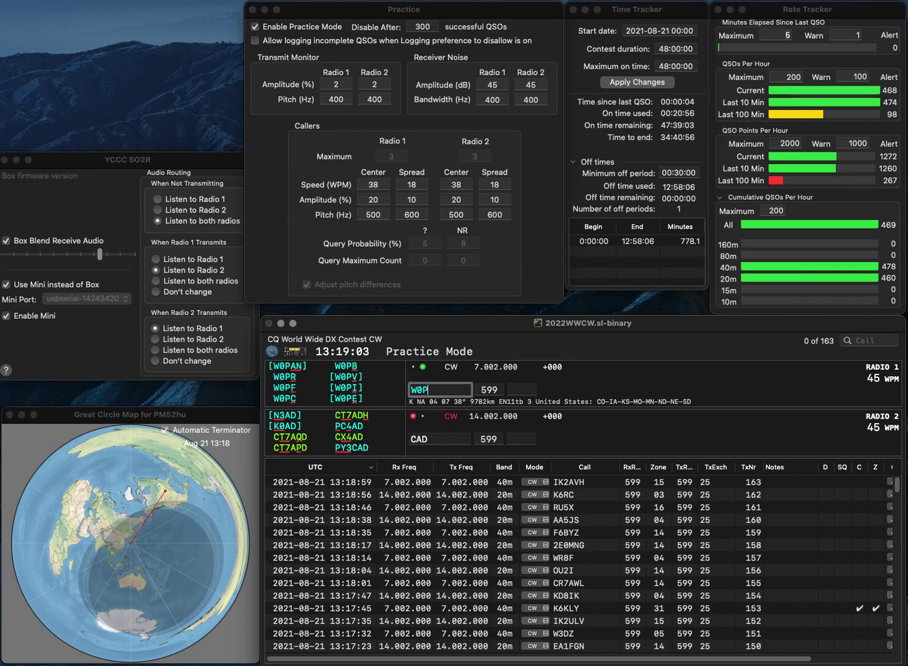
{"action": "key", "text": "Return"}
Answer CU9AB on Radio 2, and log the W0PC and CU9AB contacts
{"action": "type", "text": "CU9AB"}
{"action": "key", "text": "Return"}
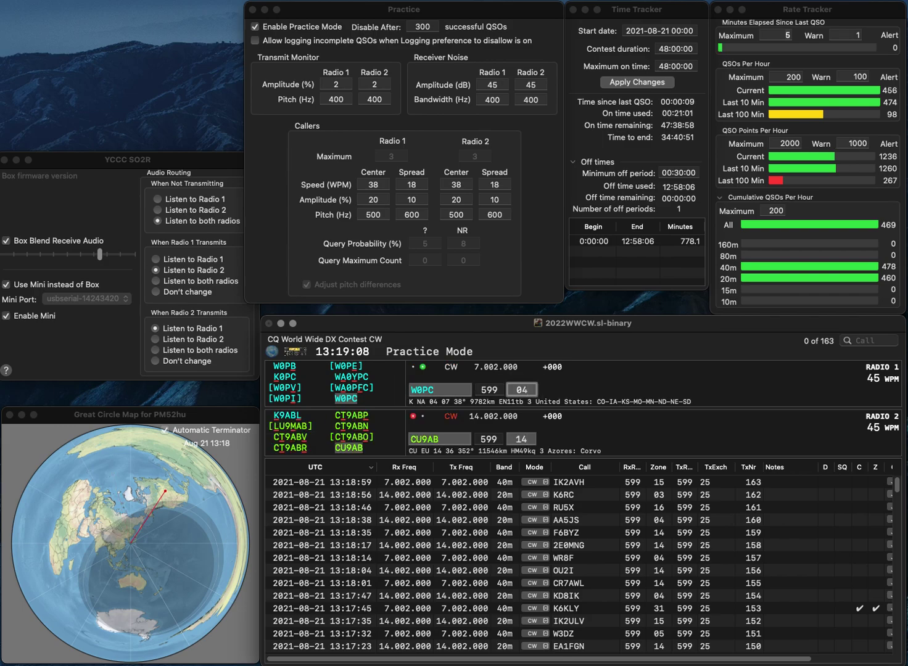
{"action": "key", "text": "Return"}
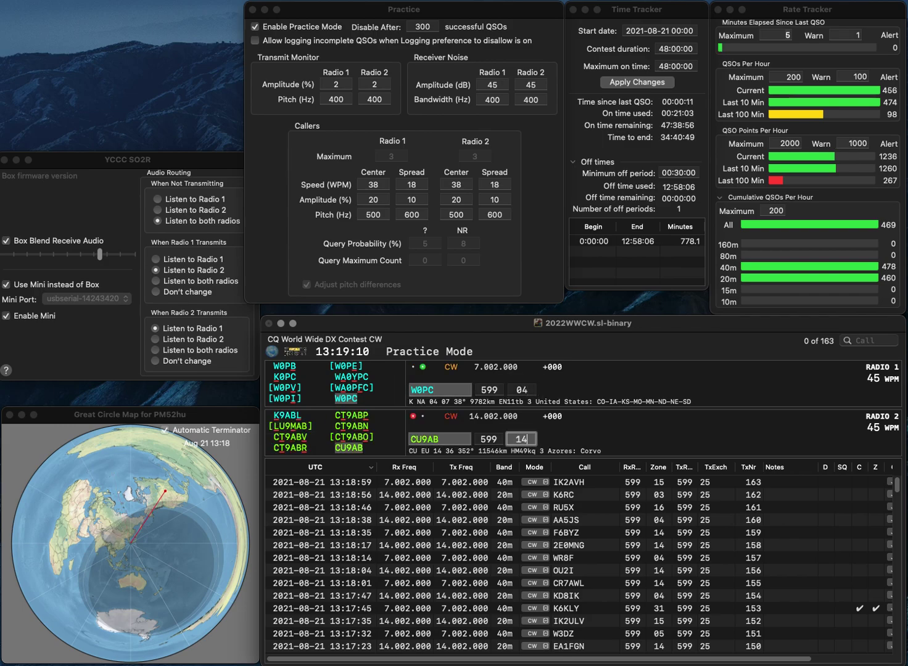
{"action": "key", "text": "Return"}
{"action": "type", "text": "E"}
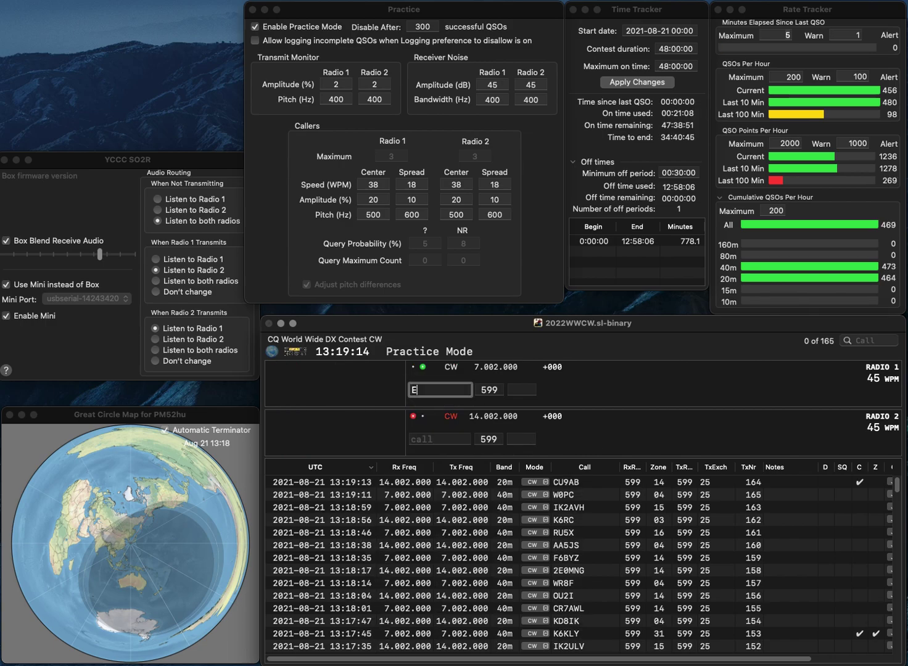
{"action": "type", "text": "A2ECA"}
{"action": "key", "text": "Return"}
{"action": "type", "text": "2GKA"}
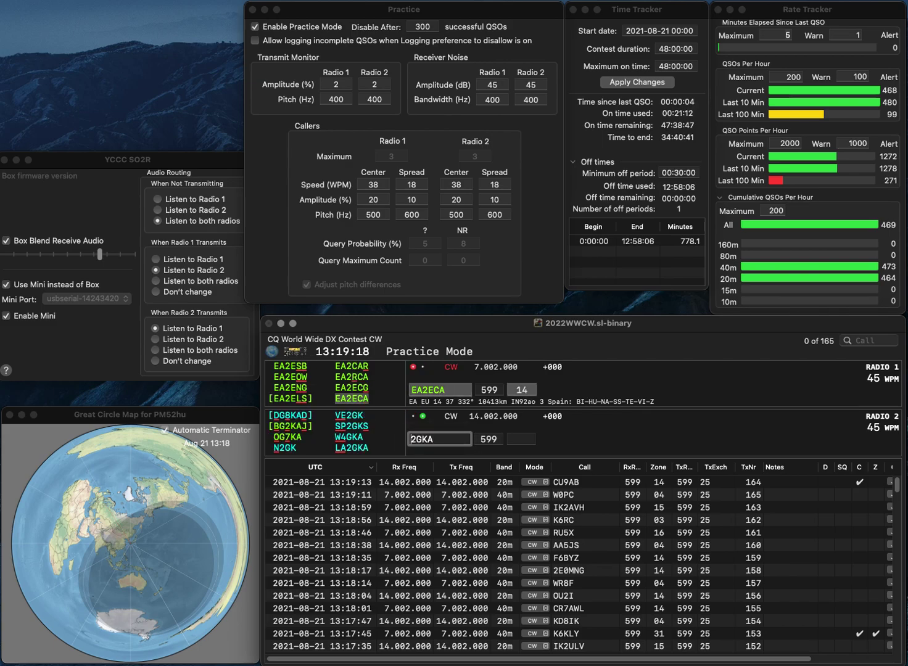
{"action": "key", "text": "super+Left"}
{"action": "type", "text": "LA"}
{"action": "key", "text": "Return"}
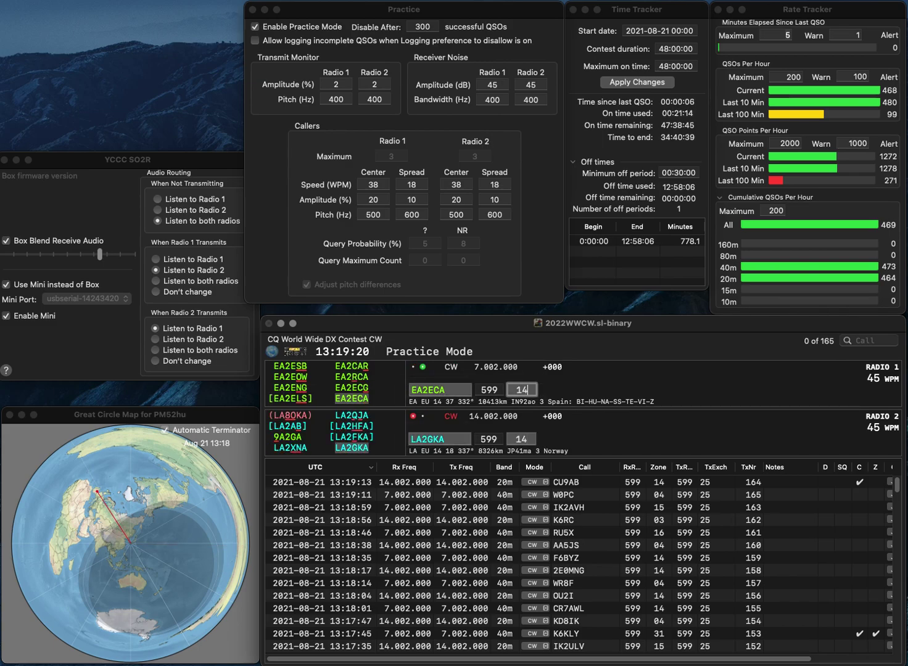
{"action": "key", "text": "Return"}
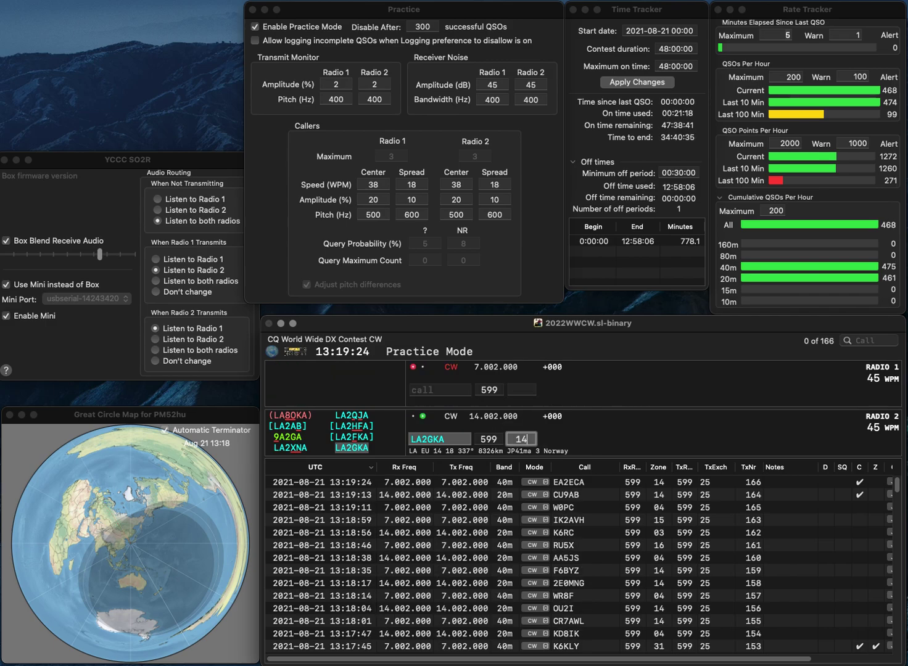
{"action": "key", "text": "Return"}
{"action": "type", "text": "NF1H"}
{"action": "key", "text": "Return"}
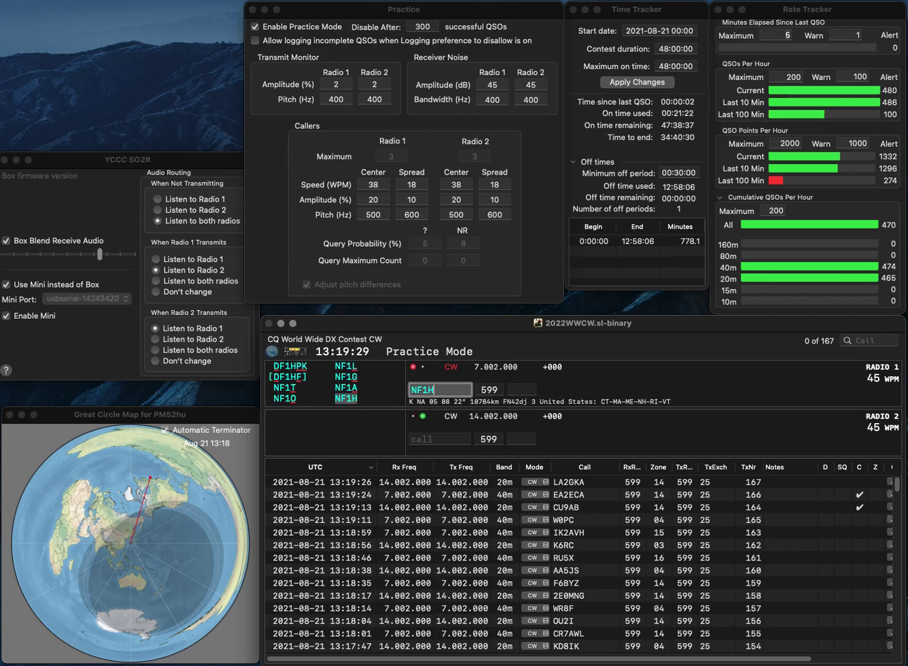
{"action": "type", "text": "KN4UN"}
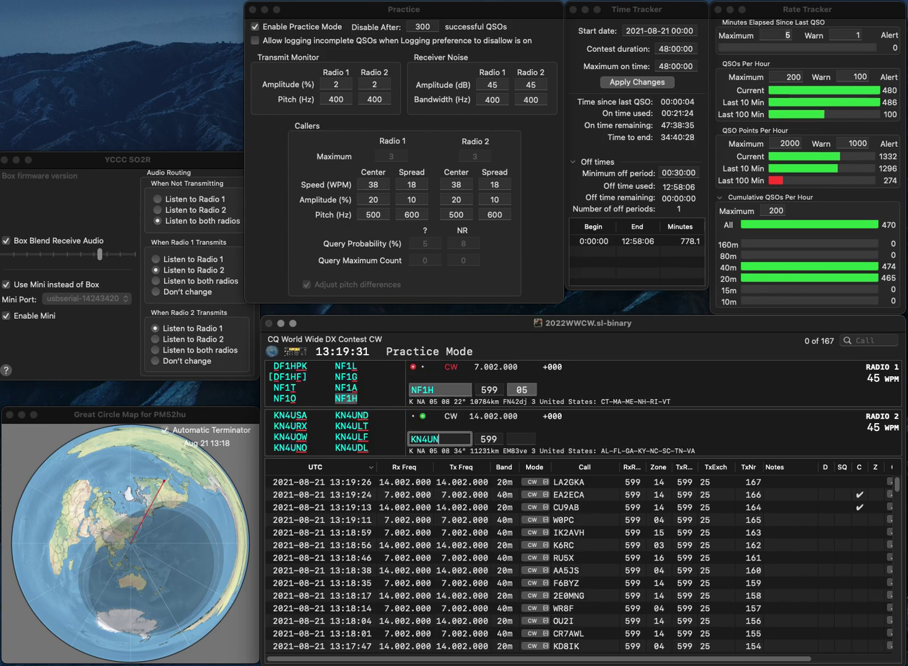
{"action": "type", "text": "D"}
{"action": "key", "text": "Return"}
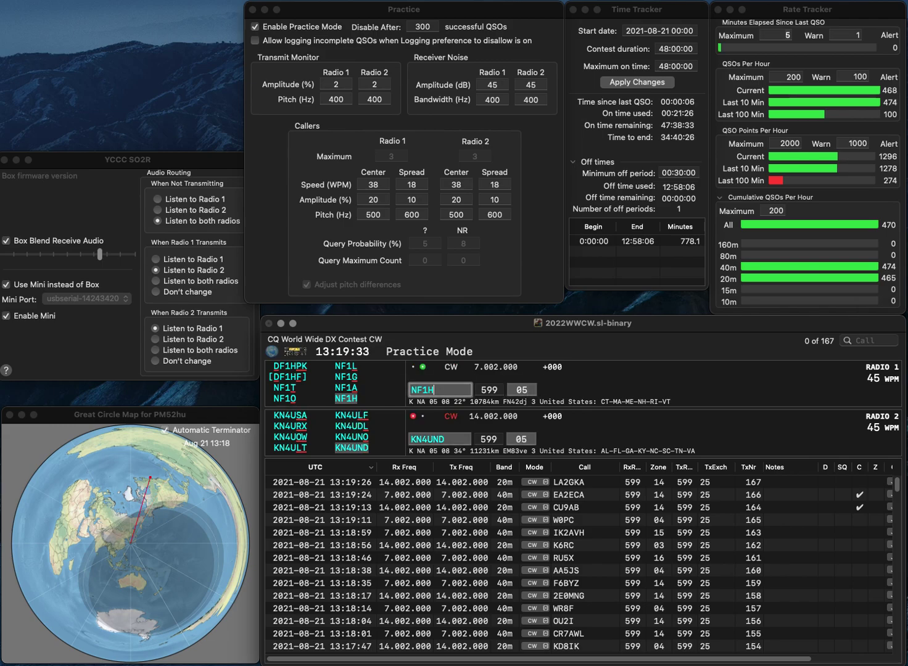
{"action": "key", "text": "Return"}
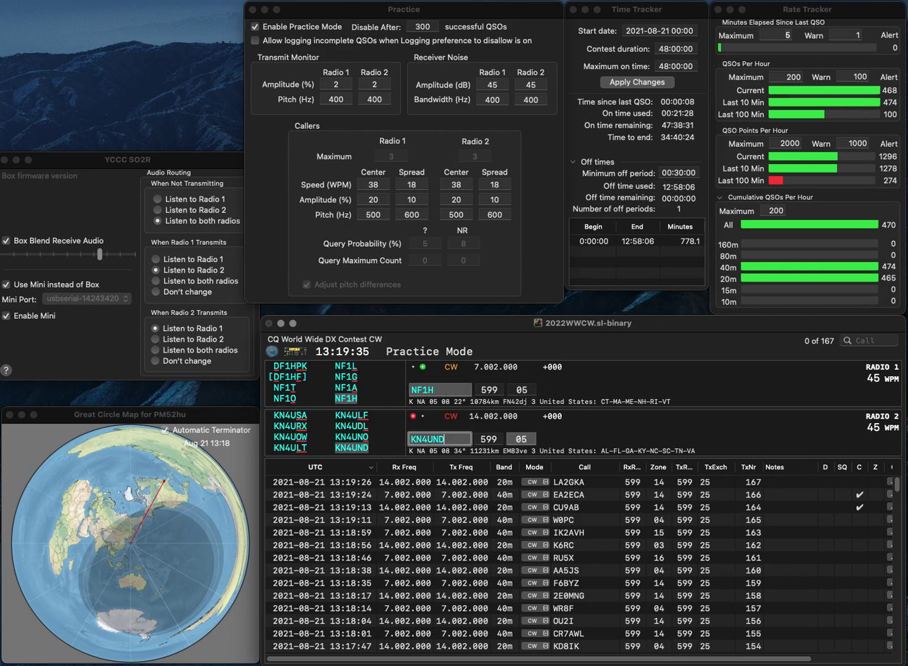
{"action": "key", "text": "BackSpace"}
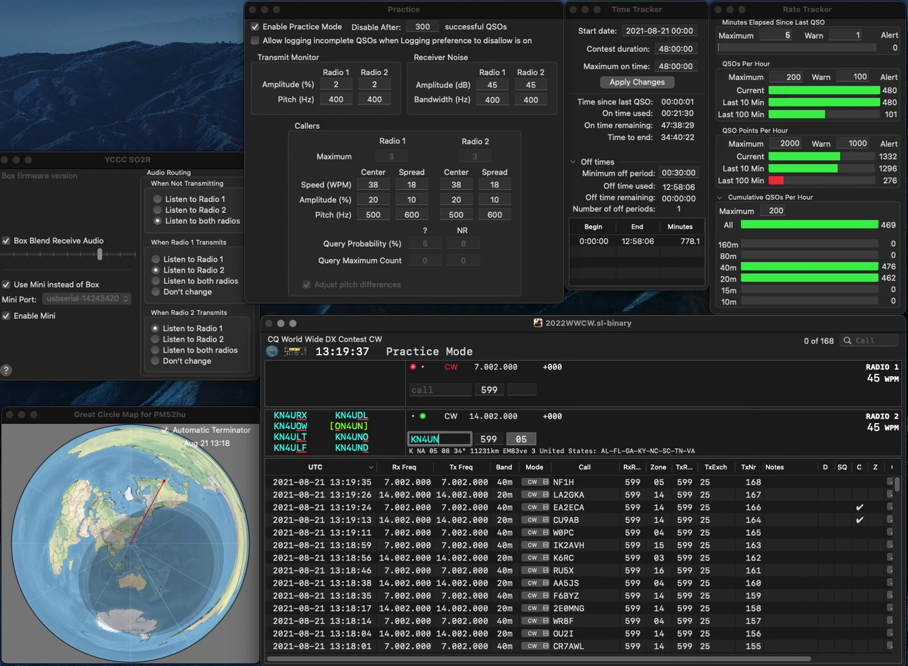
{"action": "type", "text": "O"}
{"action": "key", "text": "Return"}
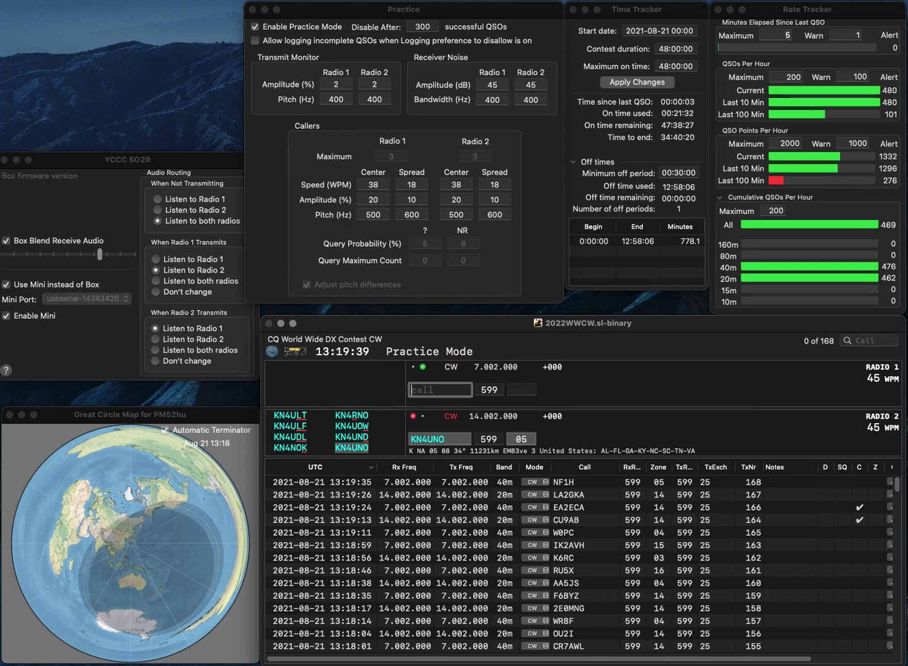
{"action": "type", "text": "WB4M"}
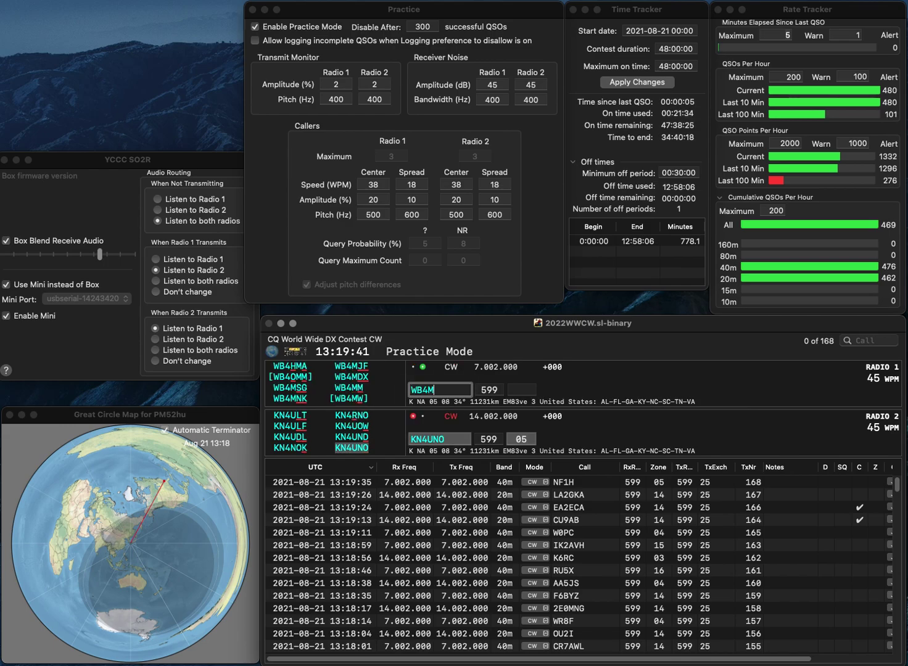
{"action": "type", "text": "JF"}
{"action": "key", "text": "Return"}
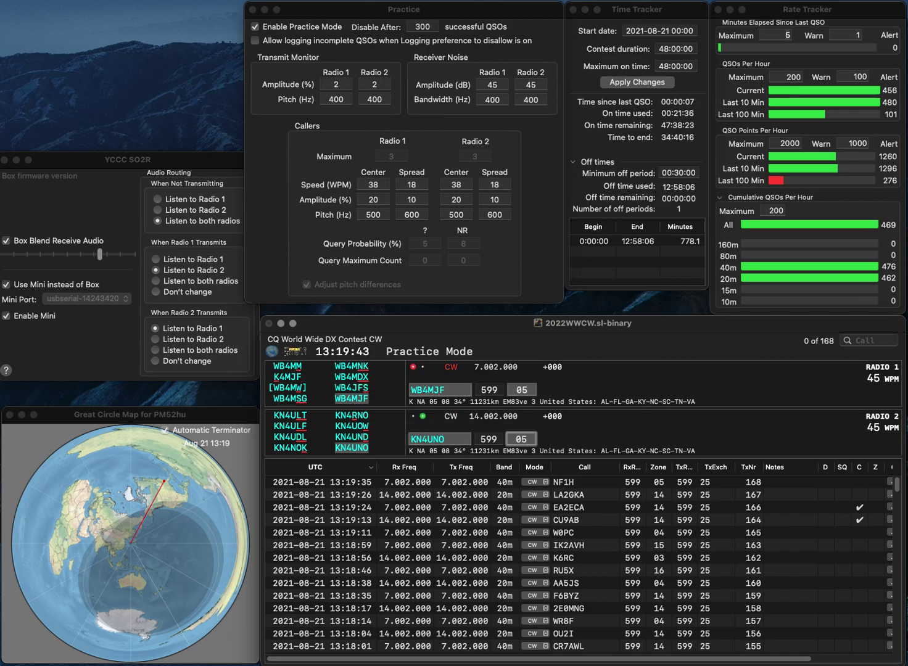
{"action": "key", "text": "Return"}
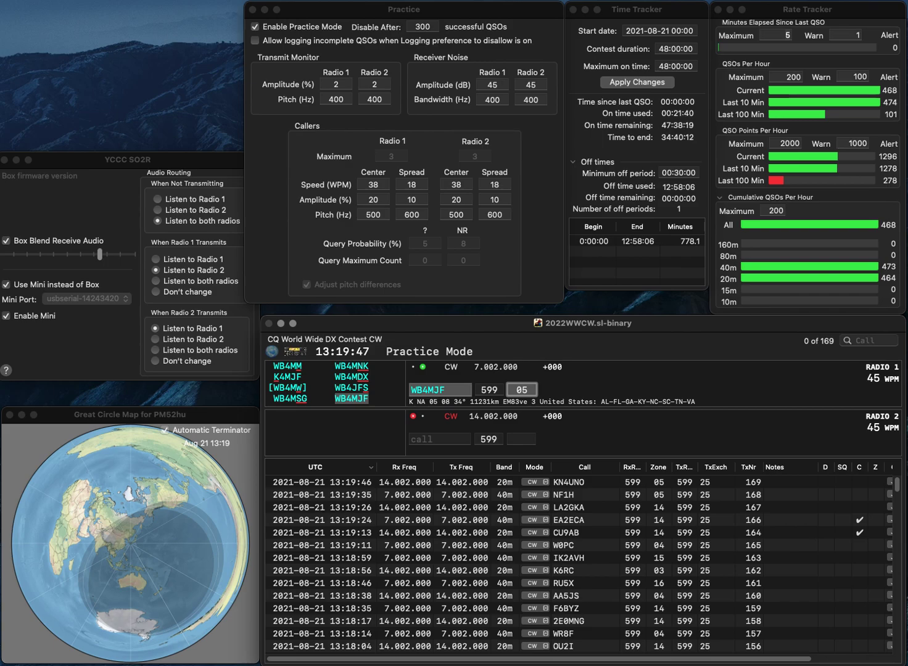
{"action": "key", "text": "Return"}
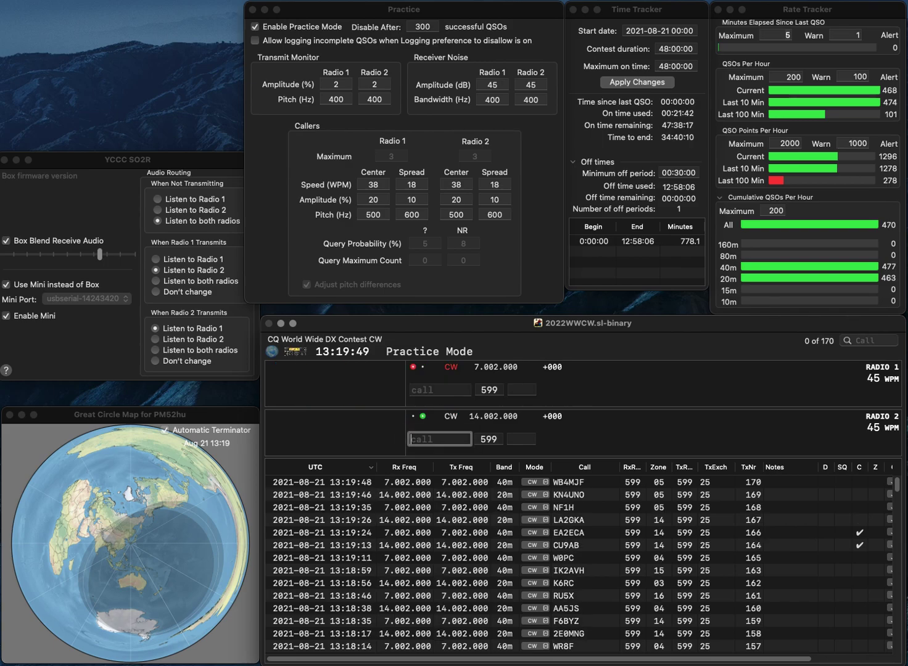
{"action": "type", "text": "WA4GUD"}
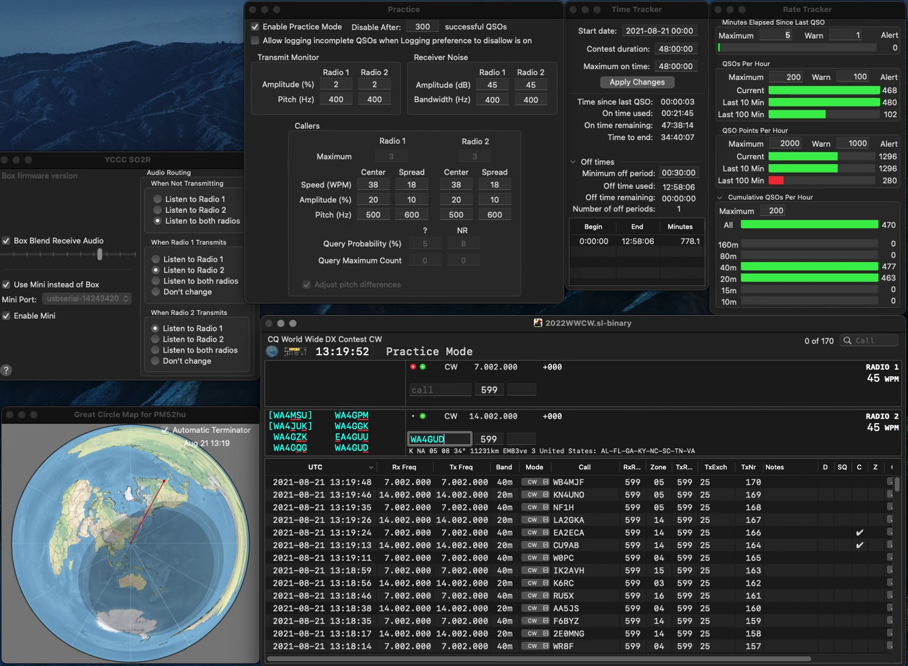
{"action": "key", "text": "Return"}
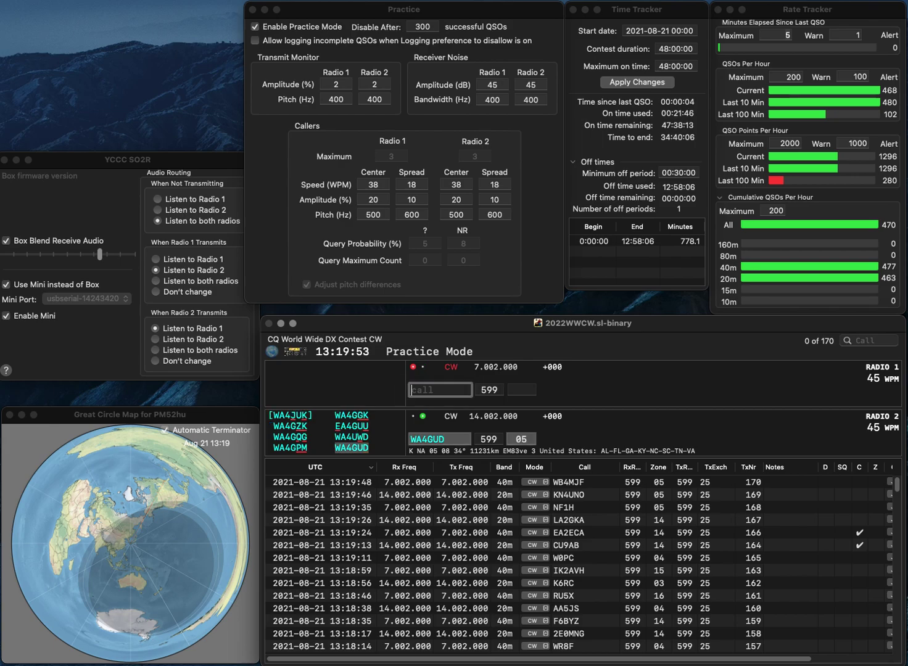
{"action": "type", "text": "DJ2VA"}
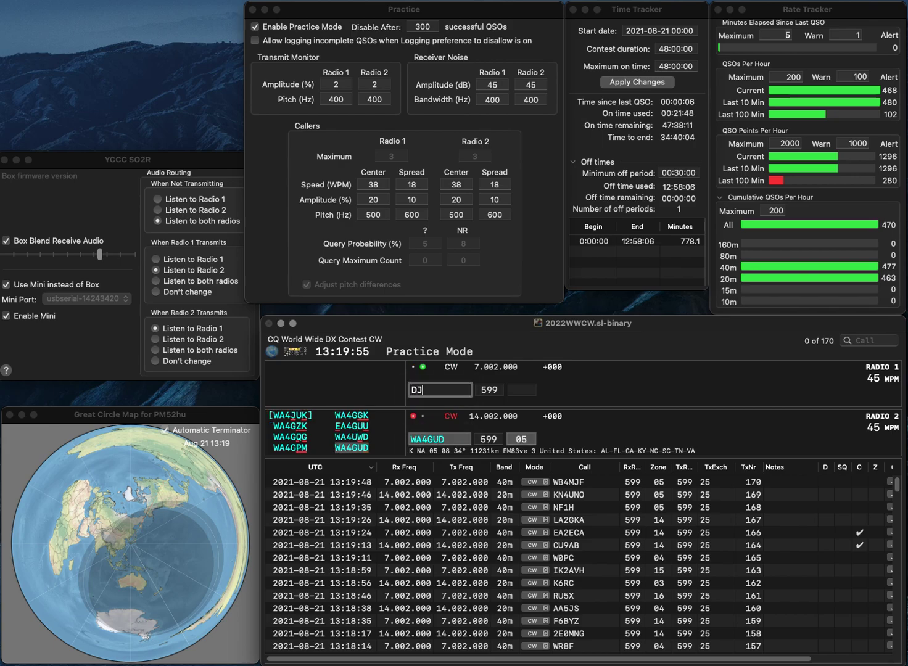
{"action": "key", "text": "Return"}
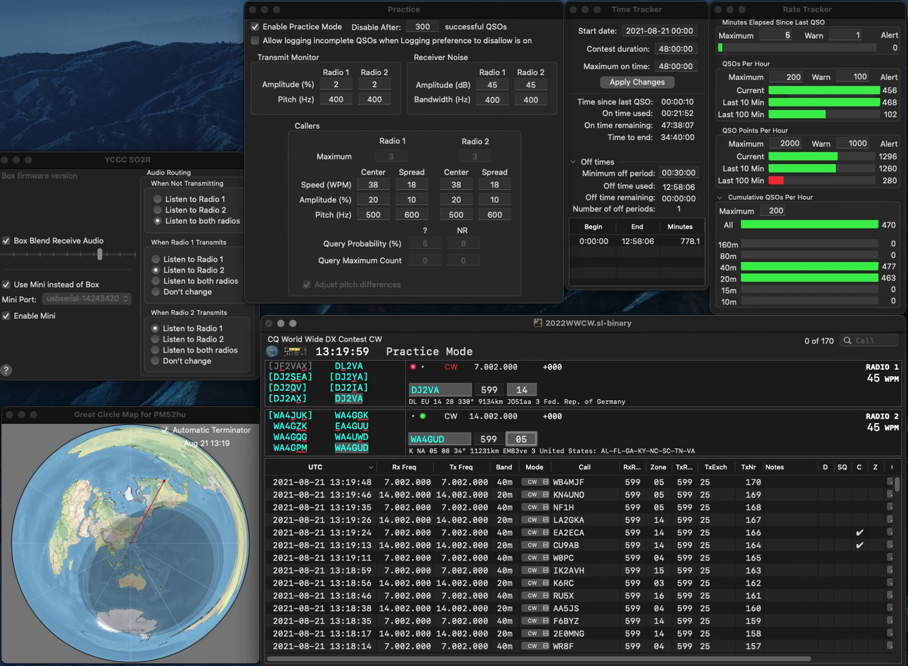
{"action": "key", "text": "Return"}
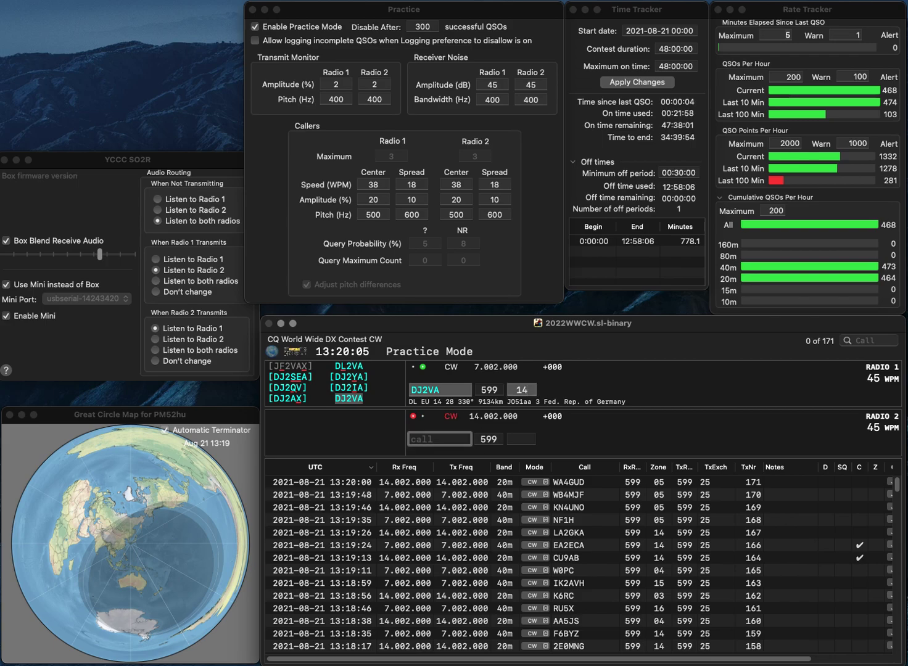
{"action": "key", "text": "Return"}
{"action": "type", "text": "1TC"}
{"action": "key", "text": "Home"}
{"action": "type", "text": "S5"}
{"action": "key", "text": "Return"}
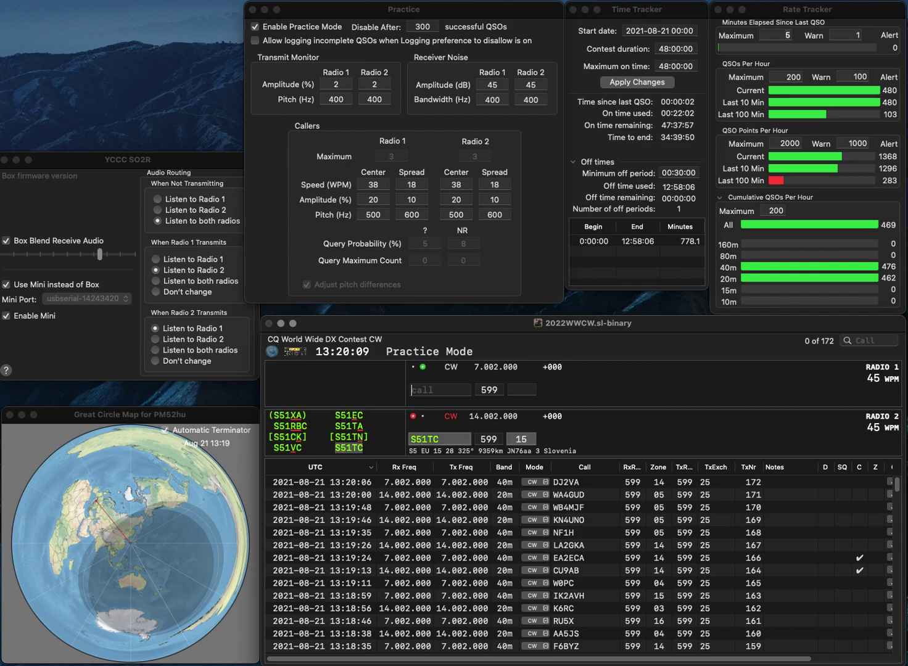
{"action": "type", "text": "KK4NDE"}
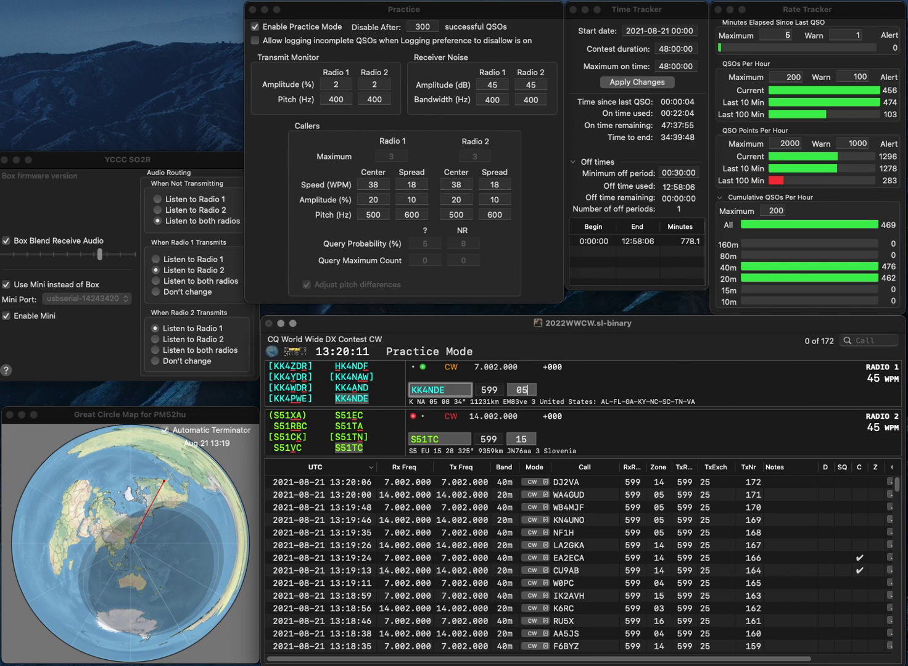
{"action": "key", "text": "Return"}
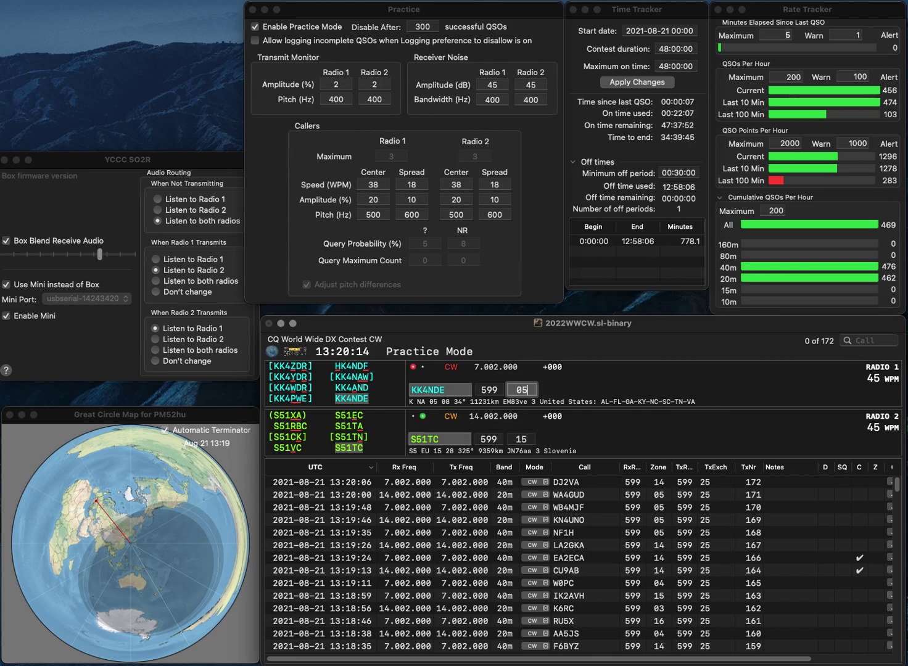
{"action": "key", "text": "Return"}
{"action": "type", "text": "OK2F"}
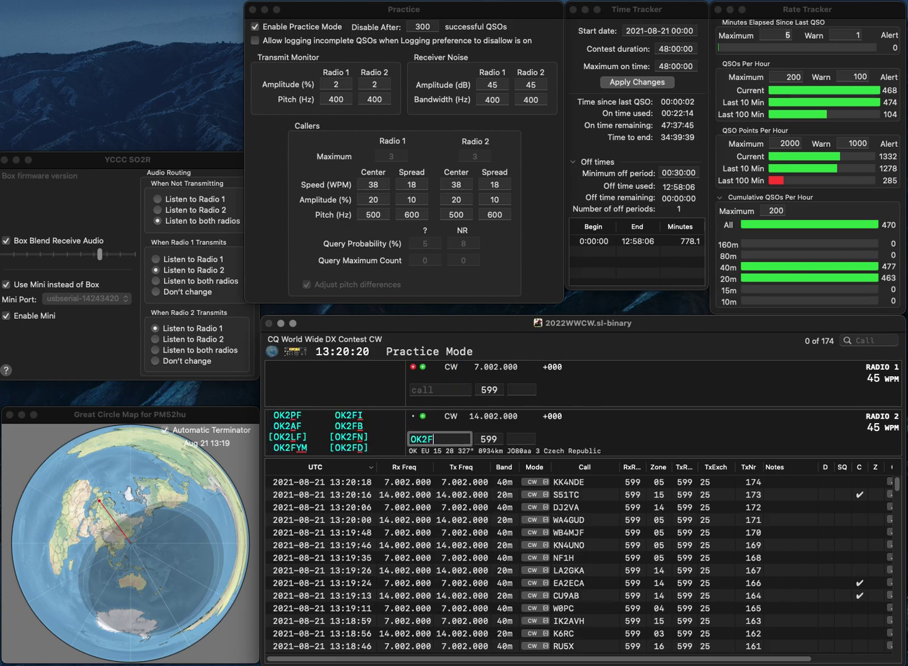
{"action": "type", "text": "YM"}
{"action": "key", "text": "Return"}
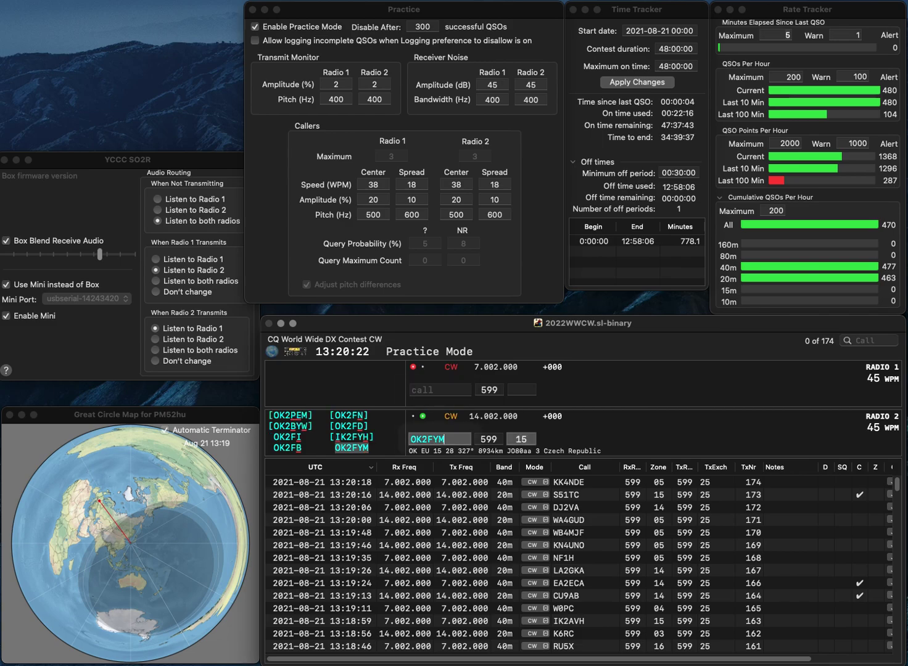
{"action": "type", "text": "R2R"}
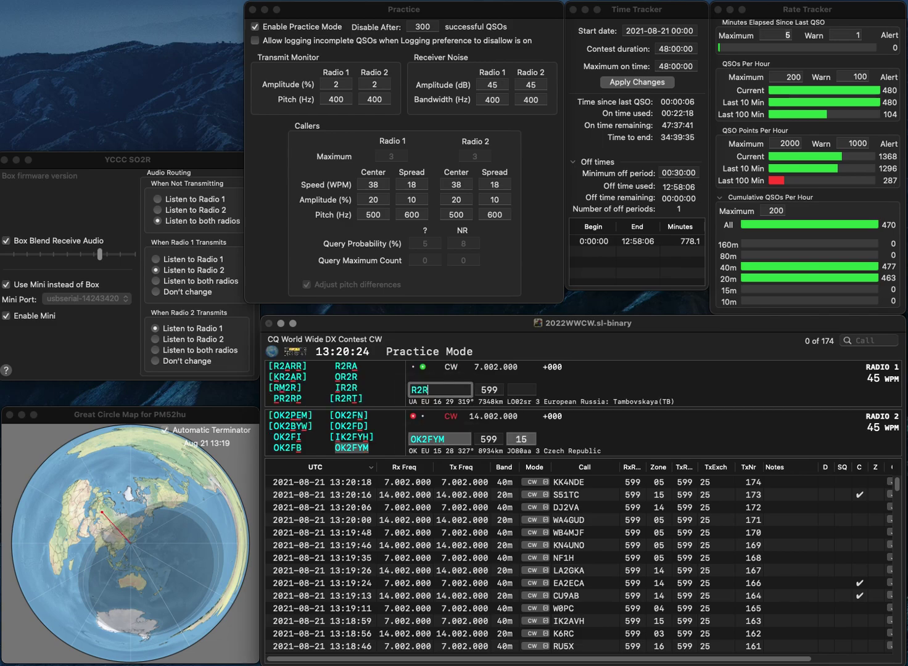
{"action": "type", "text": "K"}
{"action": "key", "text": "Return"}
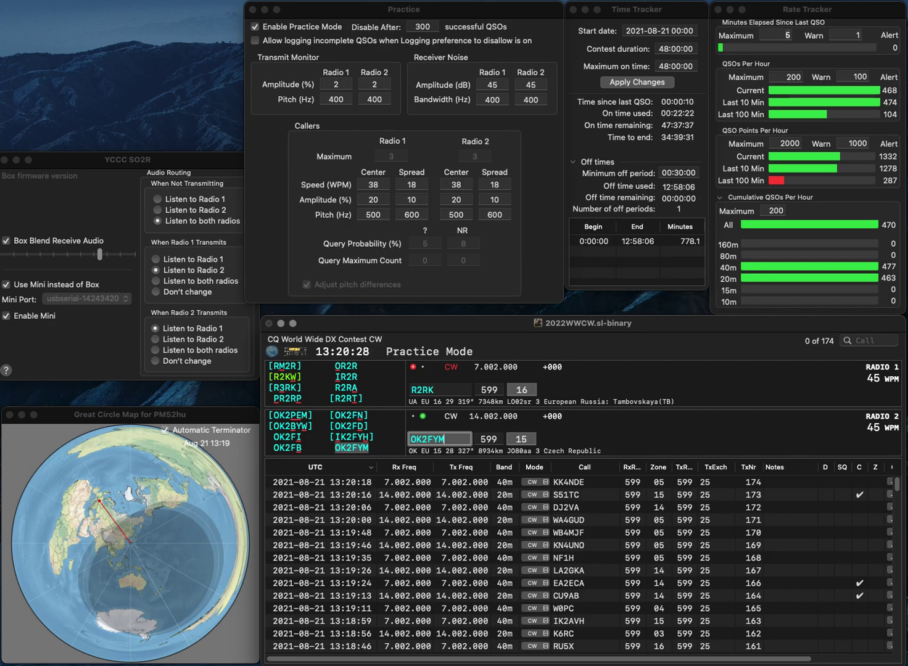
{"action": "key", "text": "Return"}
{"action": "type", "text": "1"}
{"action": "key", "text": "space"}
{"action": "key", "text": "BackSpace"}
{"action": "type", "text": "K"}
{"action": "key", "text": "Left"}
{"action": "key", "text": "Left"}
{"action": "key", "text": "BackSpace"}
{"action": "type", "text": "3"}
{"action": "key", "text": "Return"}
{"action": "type", "text": "U"}
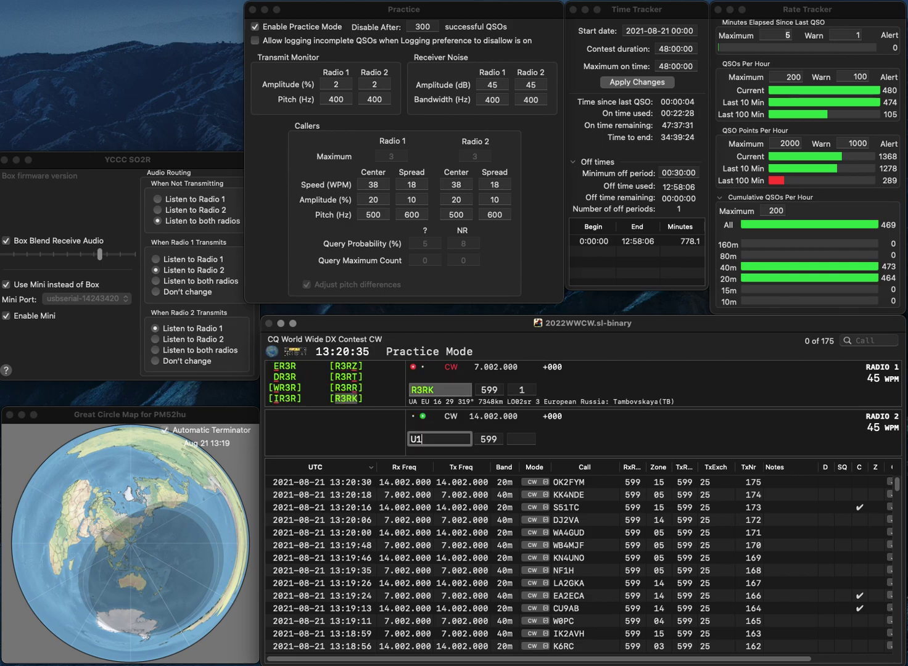
{"action": "type", "text": "1LD"}
{"action": "key", "text": "Return"}
{"action": "key", "text": "space"}
{"action": "type", "text": "16"}
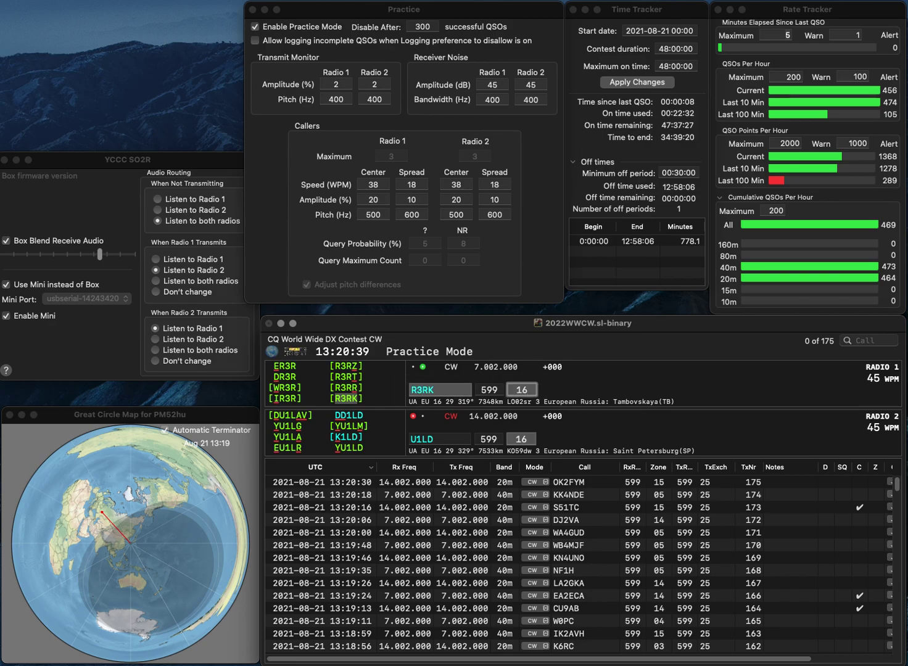
{"action": "key", "text": "Return"}
Correct the Radio 2 call to YU1LD and send it again
{"action": "type", "text": "K"}
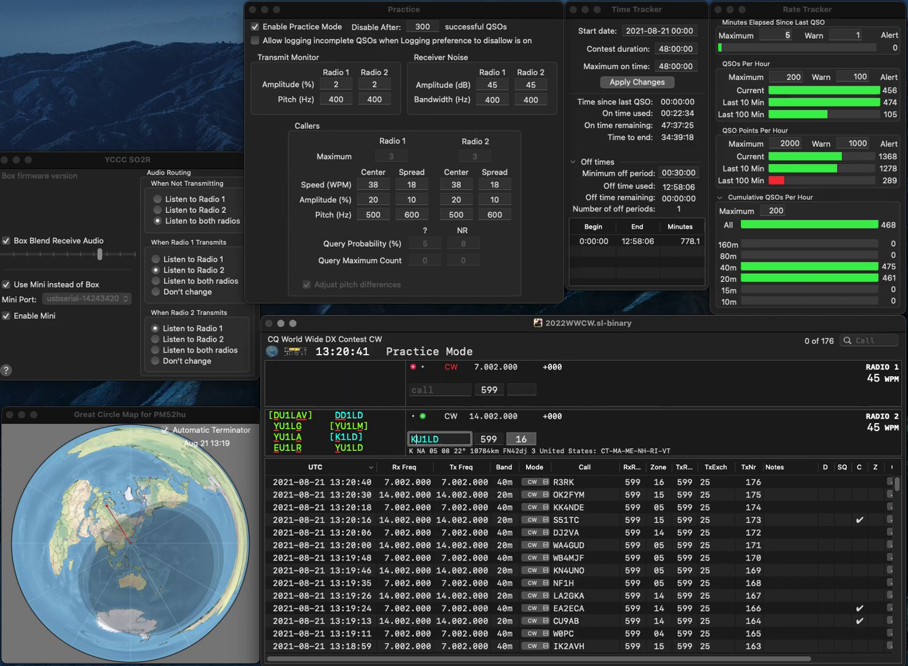
{"action": "key", "text": "BackSpace"}
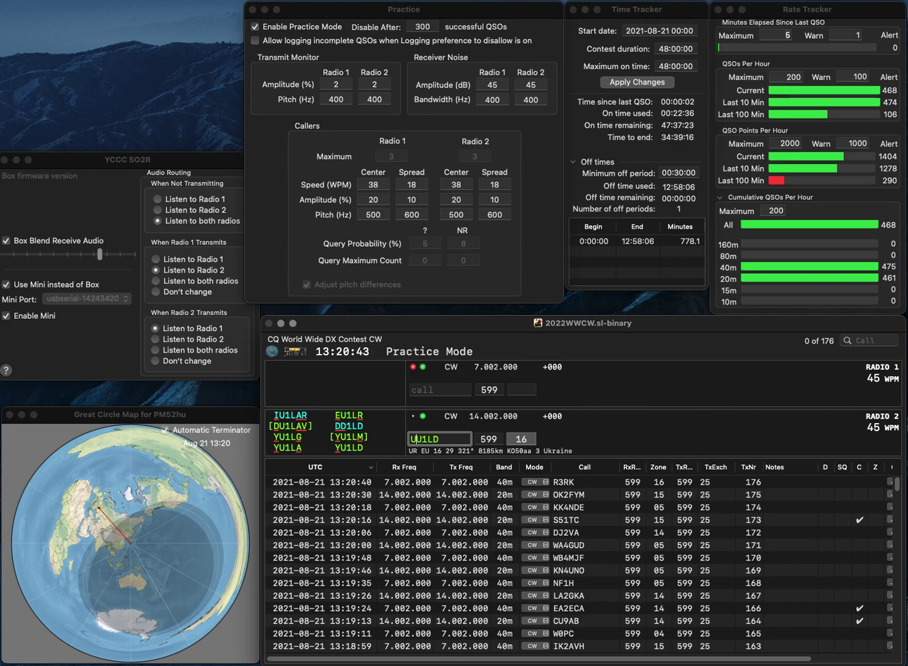
{"action": "type", "text": "Y"}
{"action": "key", "text": "Return"}
Answer N0WER on Radio 1, and log the YU1LD and N0WER contacts
{"action": "type", "text": "0WE"}
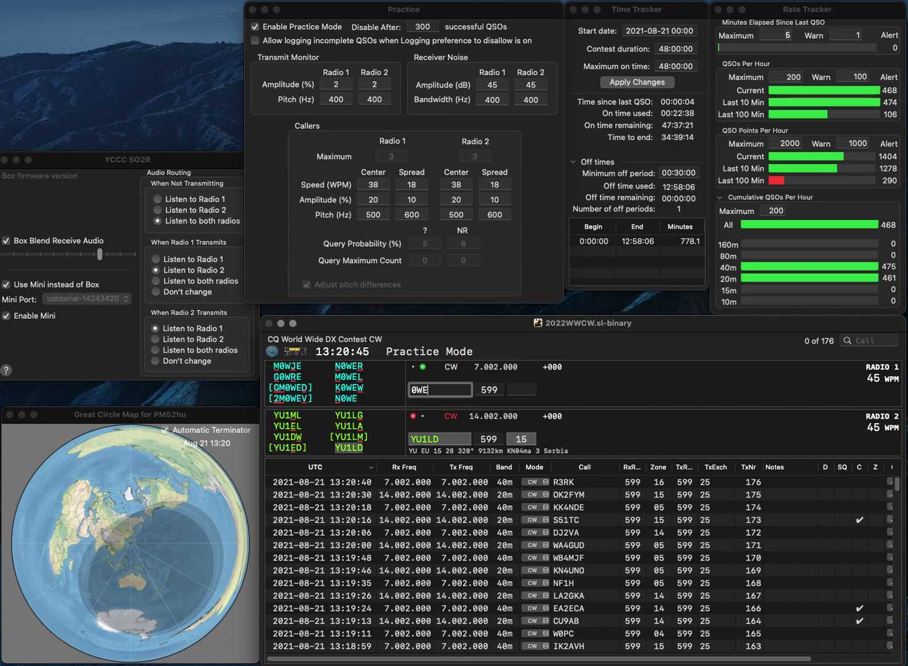
{"action": "type", "text": "RN"}
{"action": "key", "text": "Return"}
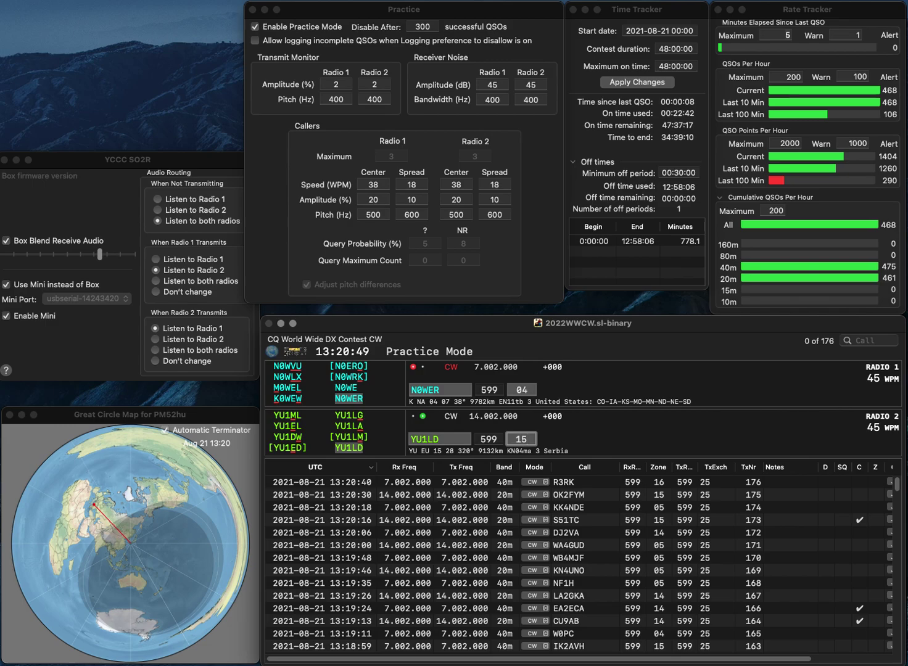
{"action": "key", "text": "Return"}
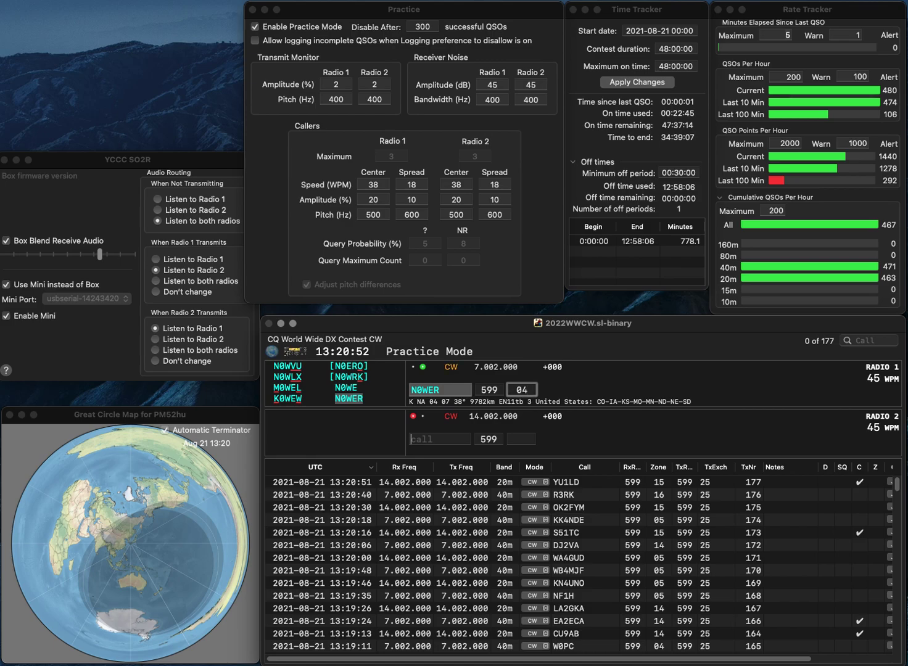
{"action": "key", "text": "Return"}
{"action": "type", "text": "K4"}
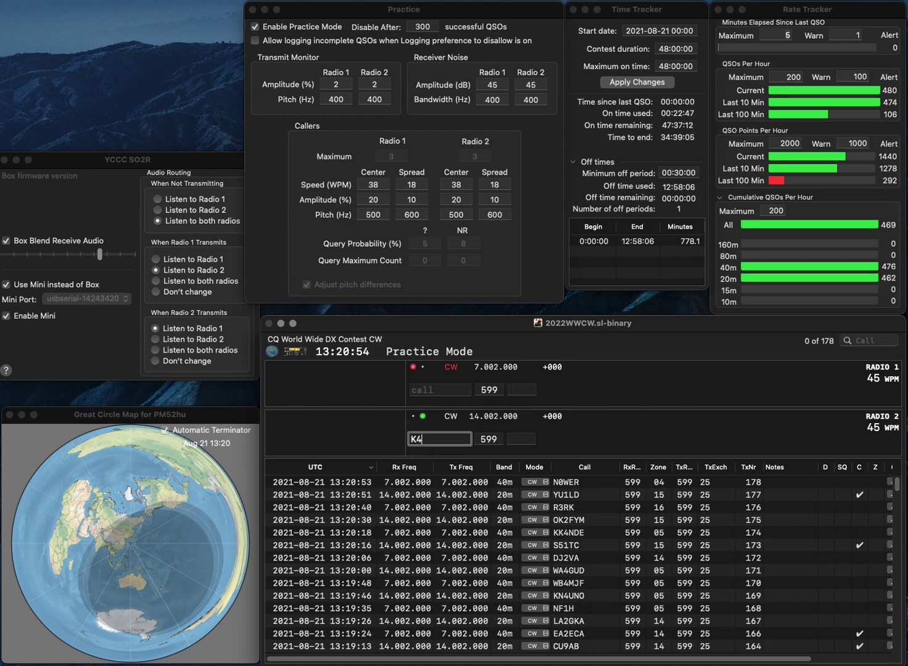
{"action": "type", "text": "BX"}
{"action": "key", "text": "Return"}
{"action": "type", "text": "UA"}
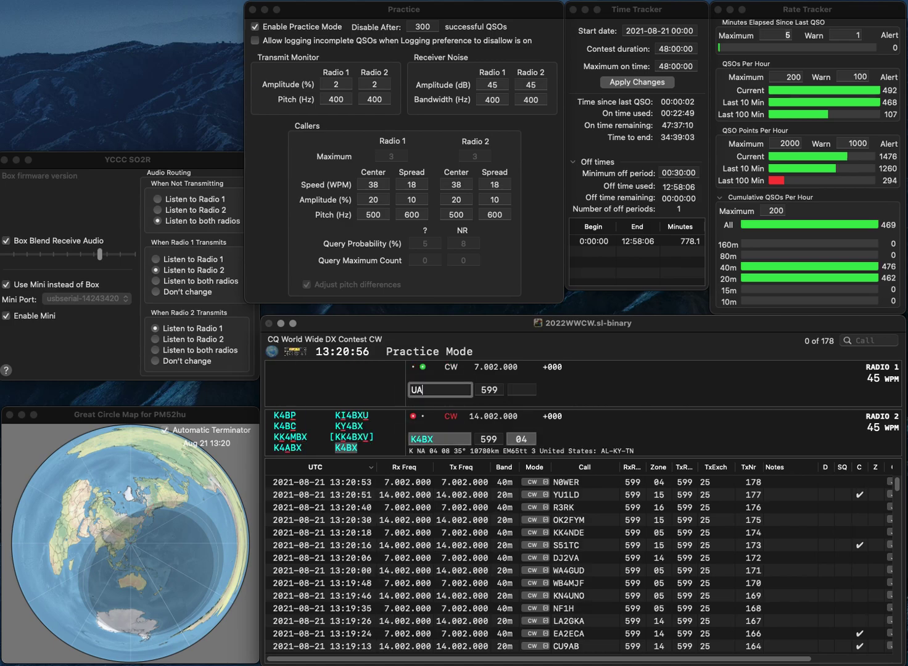
{"action": "type", "text": "9SMU"}
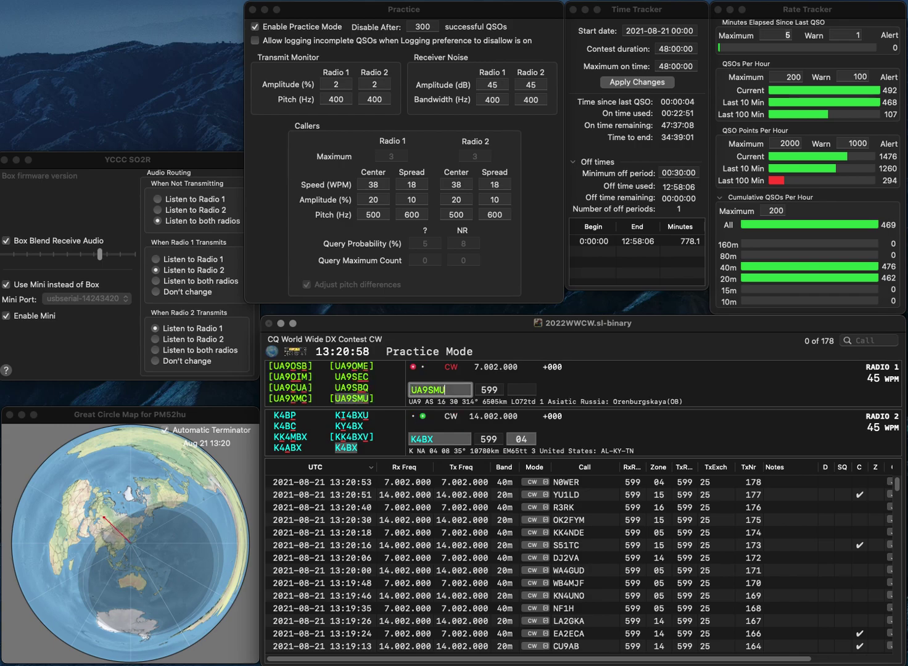
{"action": "key", "text": "Return"}
{"action": "key", "text": "Return"}
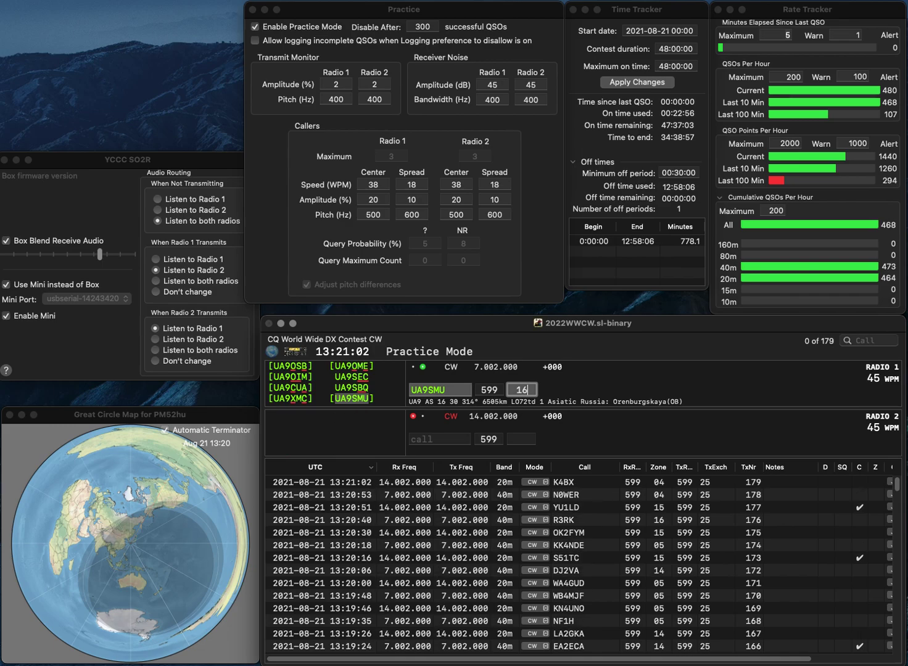
{"action": "key", "text": "Return"}
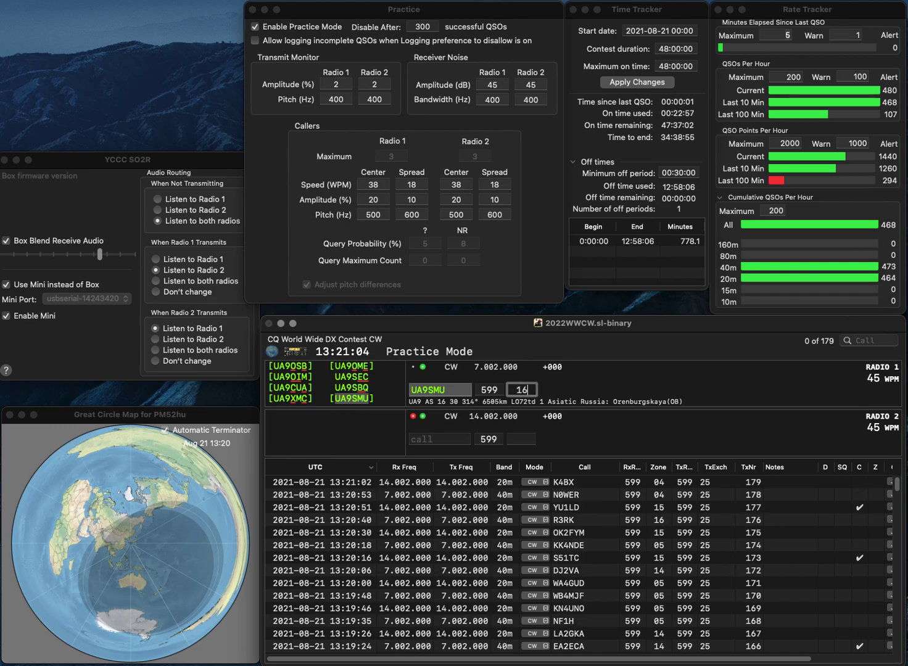
{"action": "type", "text": "H2J"}
{"action": "key", "text": "Return"}
{"action": "type", "text": "SQ"}
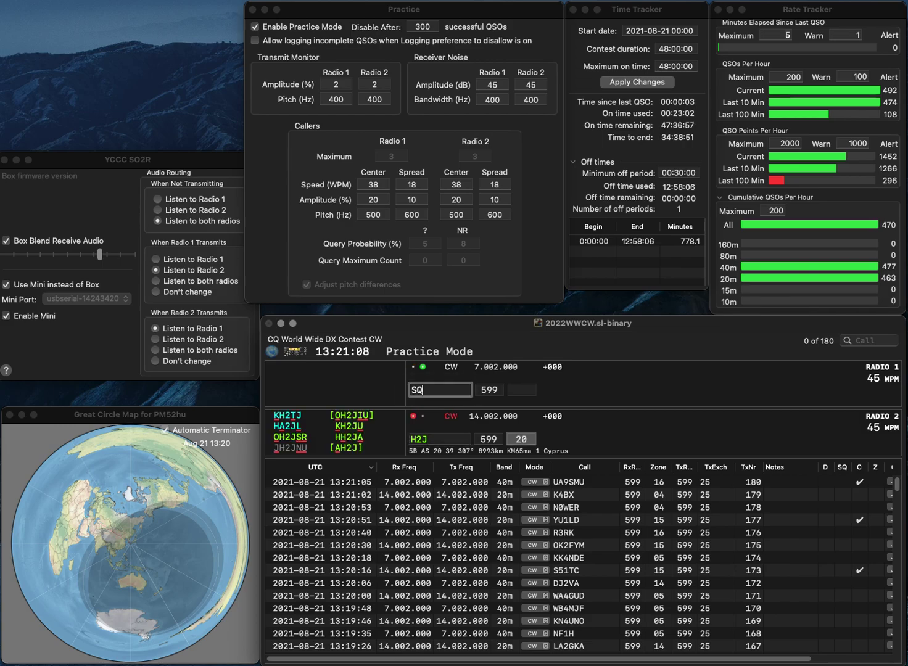
{"action": "type", "text": "9DXN"}
{"action": "key", "text": "Return"}
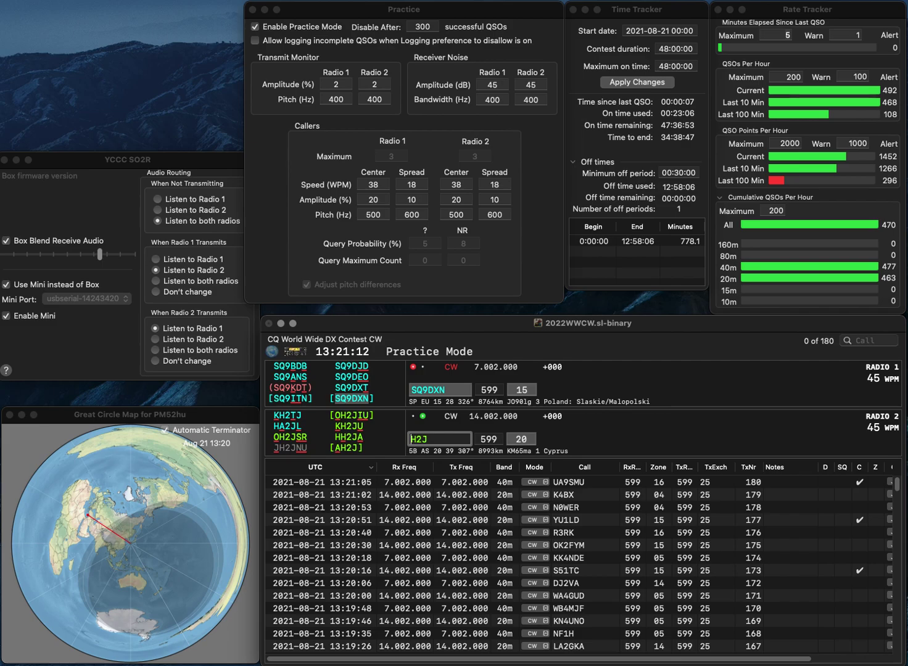
Correct the Radio 2 call to 5Q2J, and log the SQ9DXN and 5Q2J contacts
{"action": "key", "text": "Delete"}
{"action": "type", "text": "5Q"}
{"action": "key", "text": "Return"}
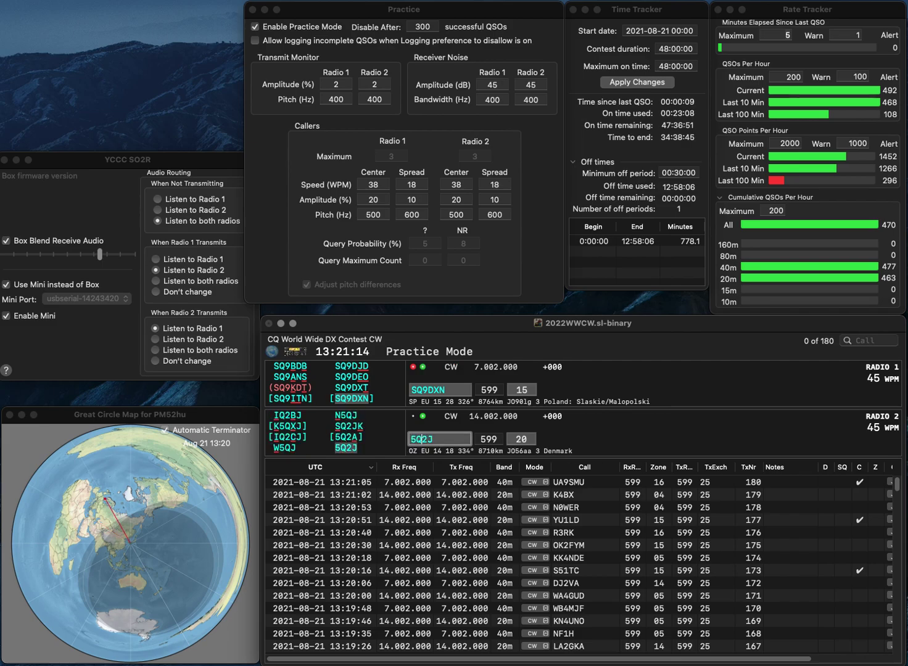
{"action": "key", "text": "Return"}
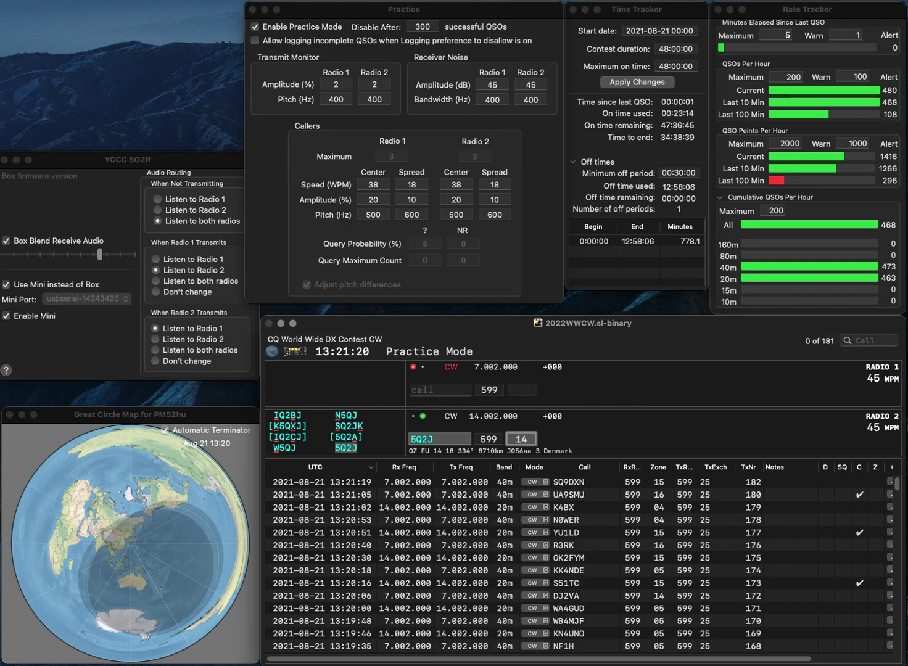
{"action": "key", "text": "Return"}
{"action": "type", "text": "JA6"}
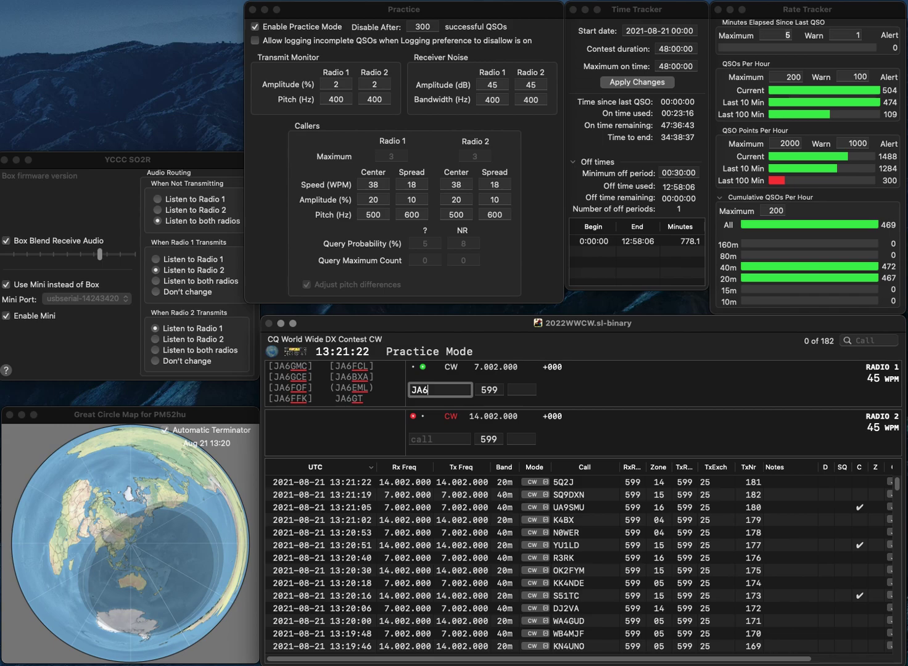
{"action": "type", "text": "CN"}
{"action": "key", "text": "Return"}
{"action": "type", "text": "OK2EQ"}
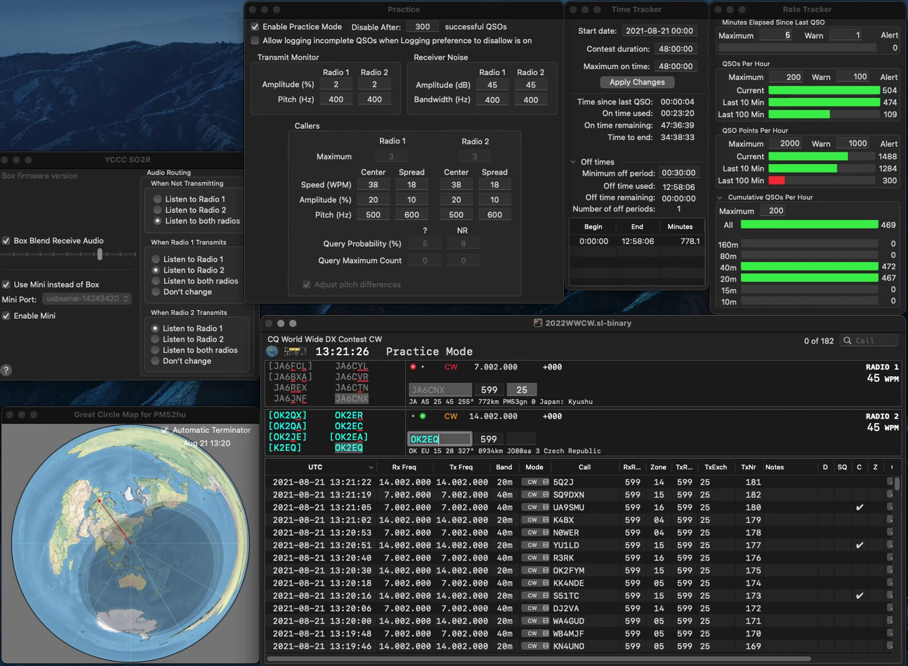
{"action": "key", "text": "Return"}
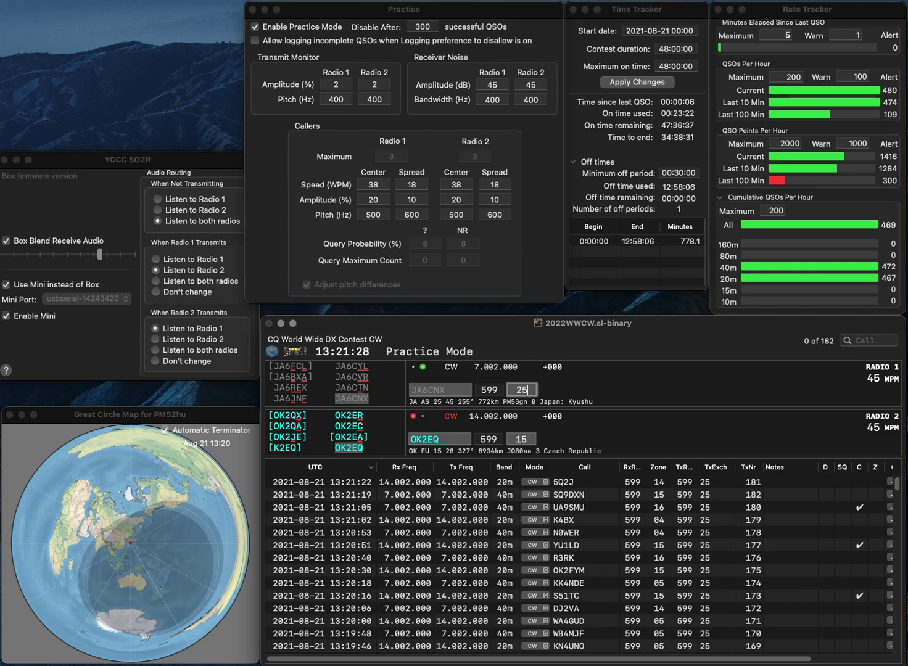
{"action": "key", "text": "Return"}
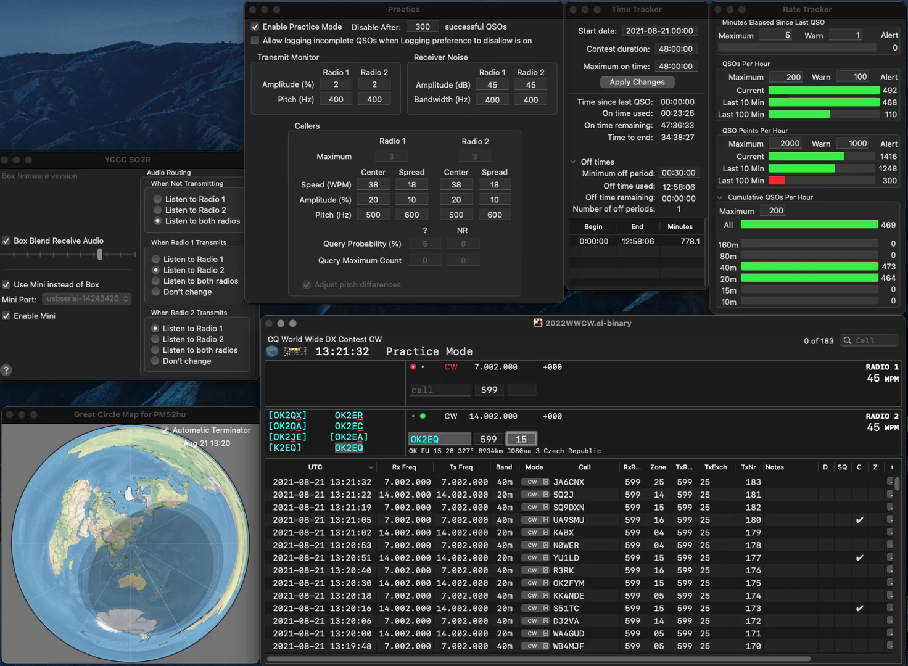
{"action": "key", "text": "Return"}
Answer W8AST on Radio 1, then correct the call to W8AHT and send it again
{"action": "type", "text": "W8AST"}
{"action": "key", "text": "Return"}
{"action": "key", "text": "Return"}
{"action": "key", "text": "Left"}
{"action": "key", "text": "BackSpace"}
{"action": "type", "text": "H"}
{"action": "key", "text": "Return"}
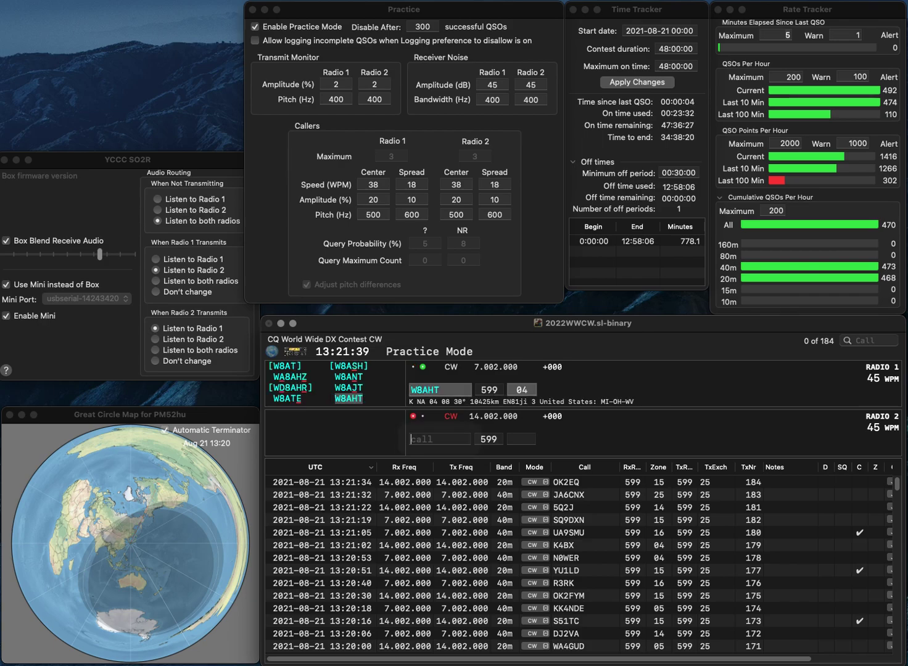
{"action": "type", "text": "N7"}
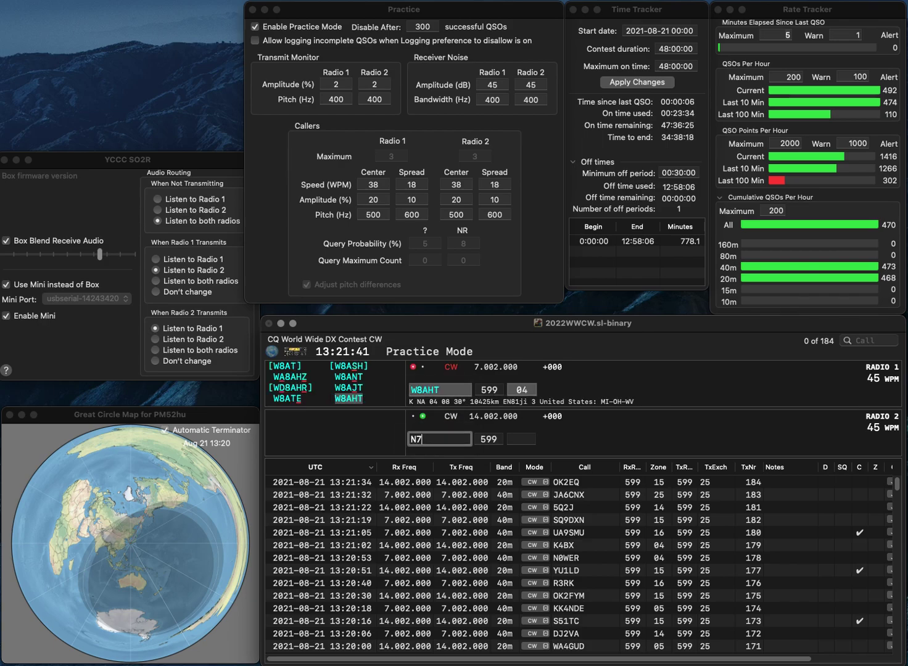
{"action": "type", "text": "DZI"}
{"action": "key", "text": "Return"}
{"action": "key", "text": "Return"}
Correct the Radio 2 call to N7DLI
{"action": "key", "text": "Left"}
{"action": "key", "text": "BackSpace"}
{"action": "type", "text": "L"}
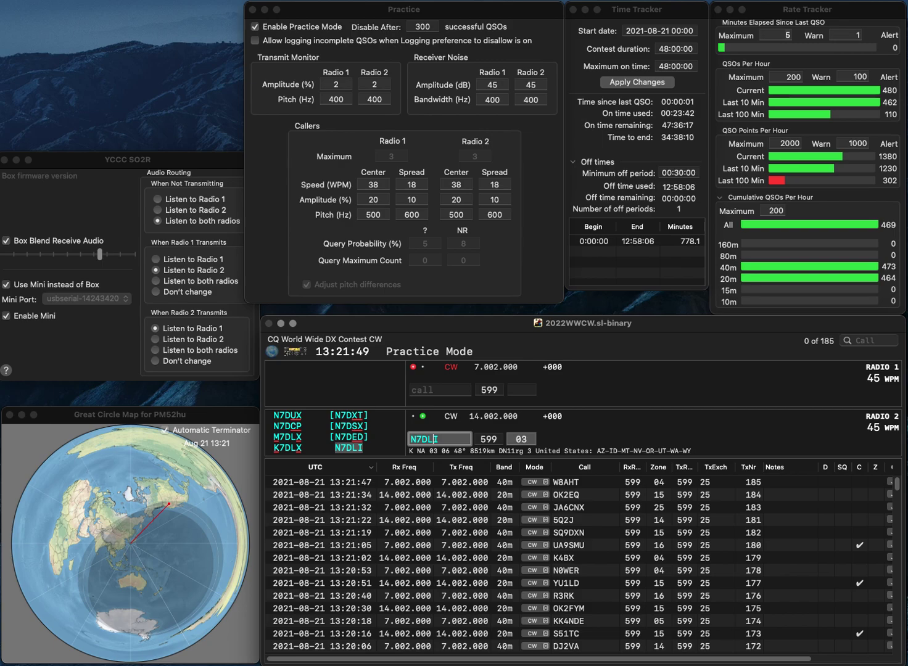
{"action": "key", "text": "Return"}
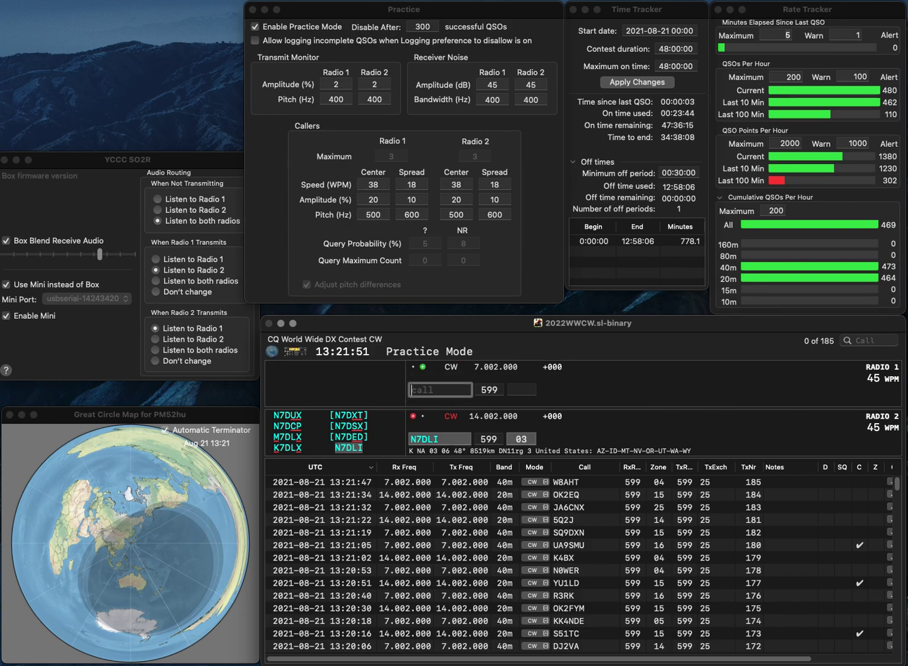
{"action": "type", "text": "DL9MKN"}
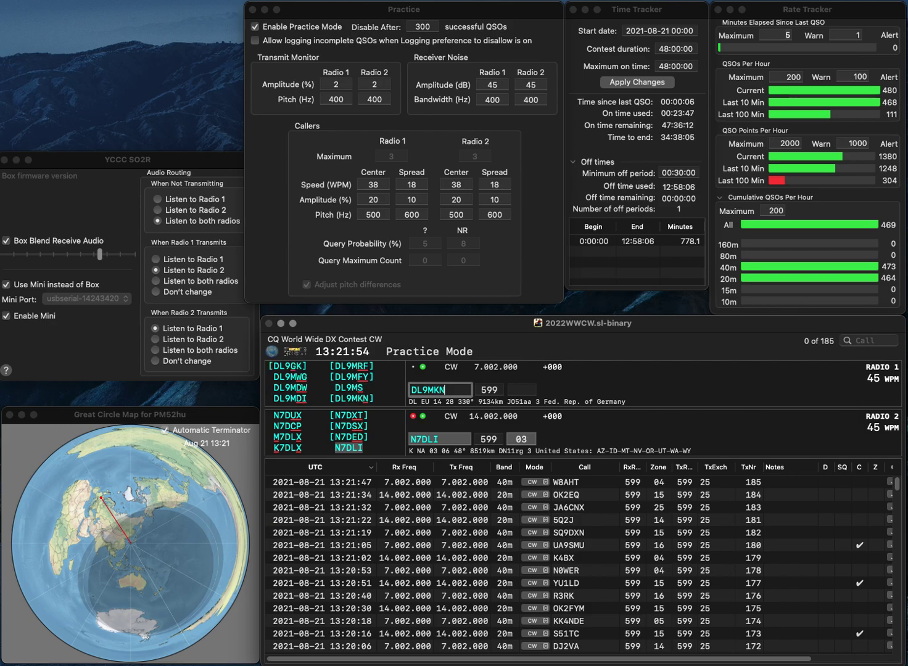
{"action": "key", "text": "Return"}
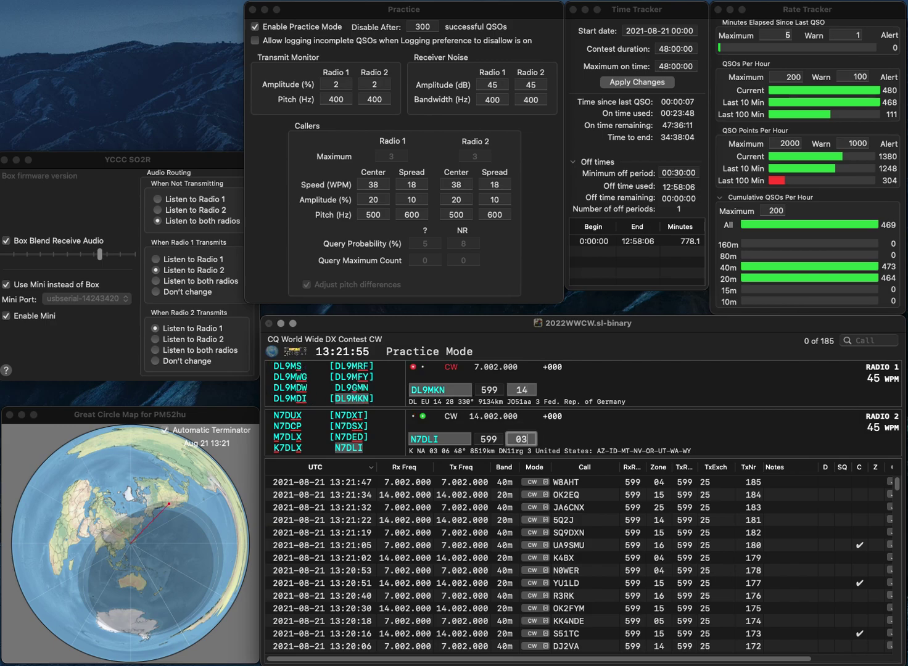
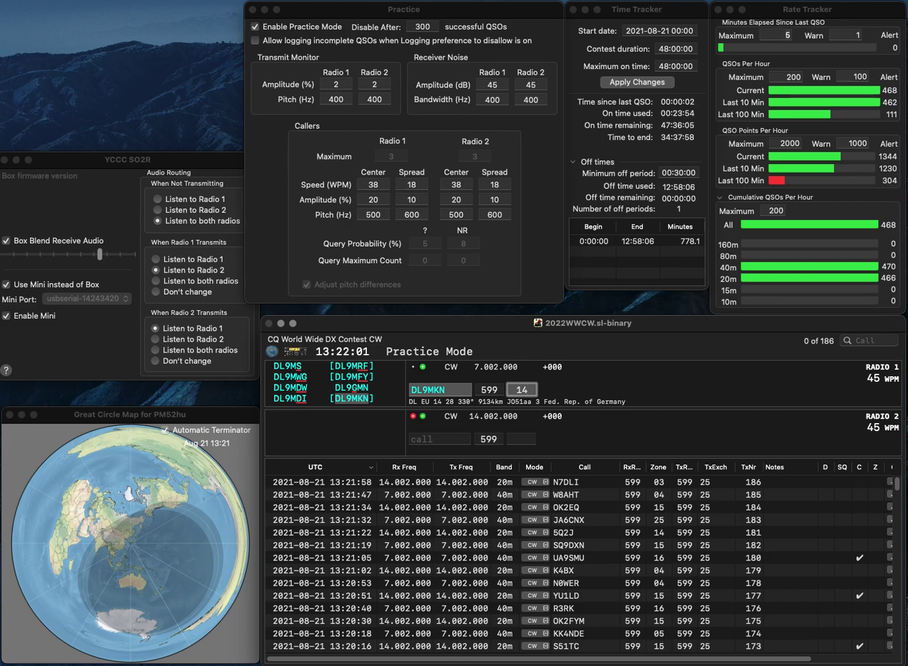
{"action": "key", "text": "Return"}
Send the partial call SM on Radio 2, and answer HK6J on Radio 1
{"action": "type", "text": "SM"}
{"action": "key", "text": "Return"}
{"action": "type", "text": "HK6J"}
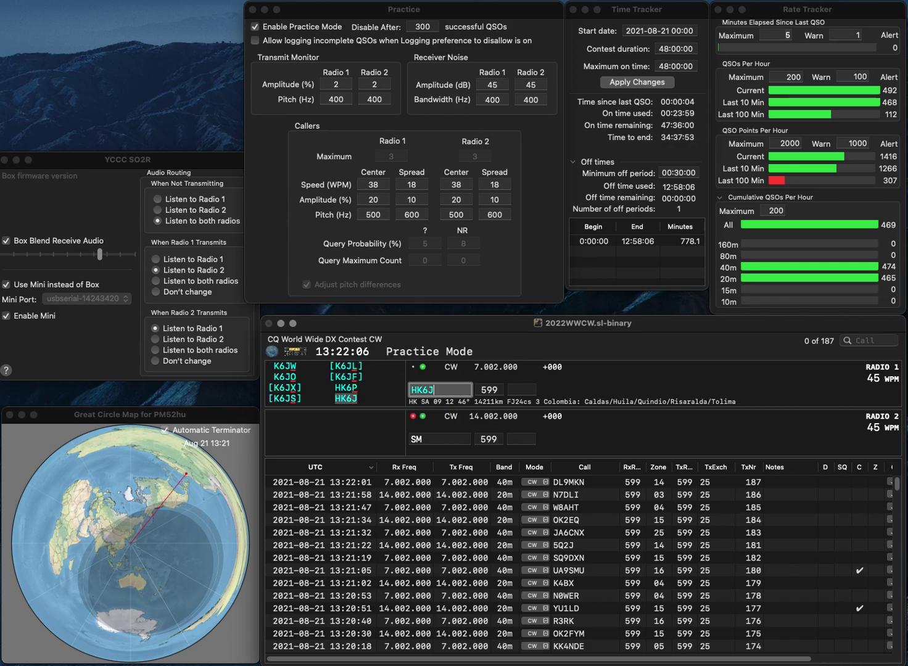
{"action": "key", "text": "Return"}
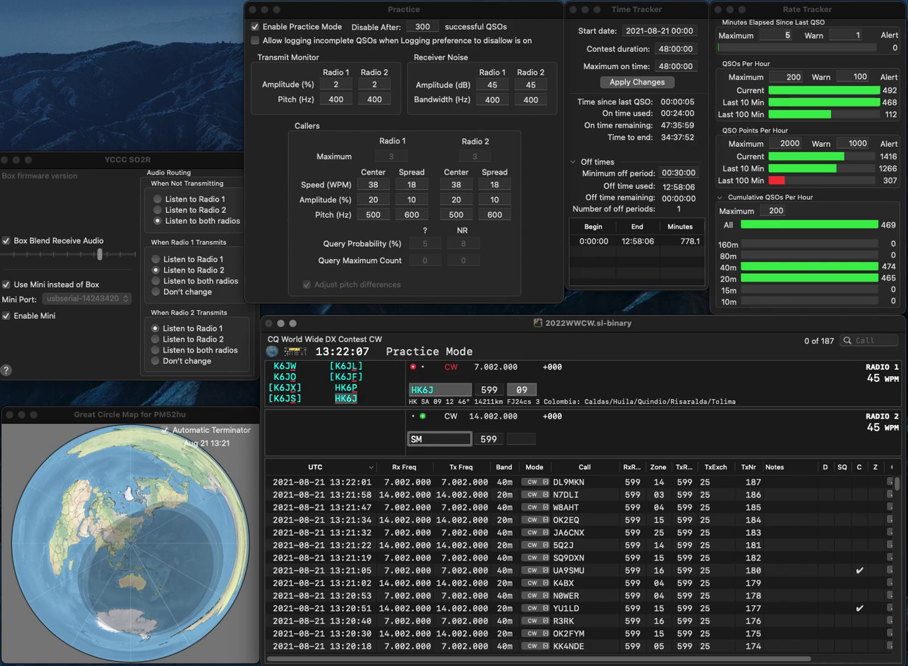
{"action": "type", "text": "7M"}
{"action": "key", "text": "Return"}
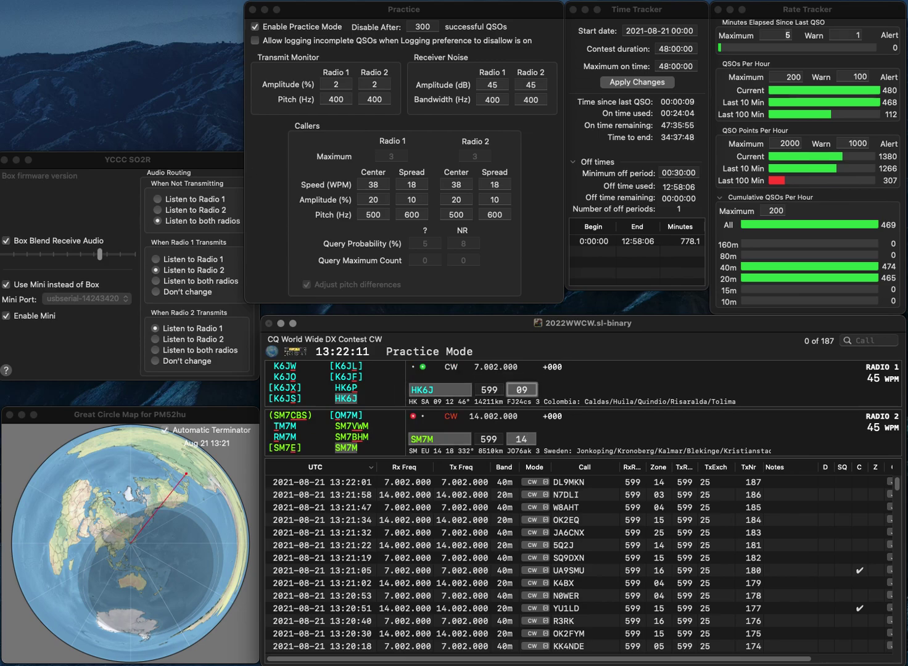
{"action": "key", "text": "Return"}
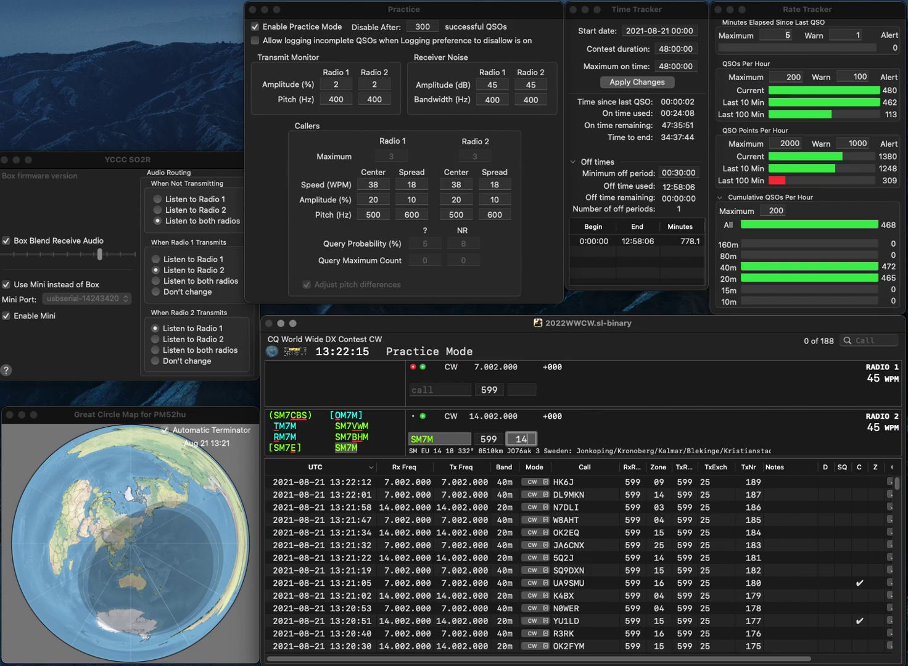
{"action": "key", "text": "Return"}
Answer DO6PA on Radio 1 and JN3DSH on Radio 2, and log both contacts
{"action": "type", "text": "DO6"}
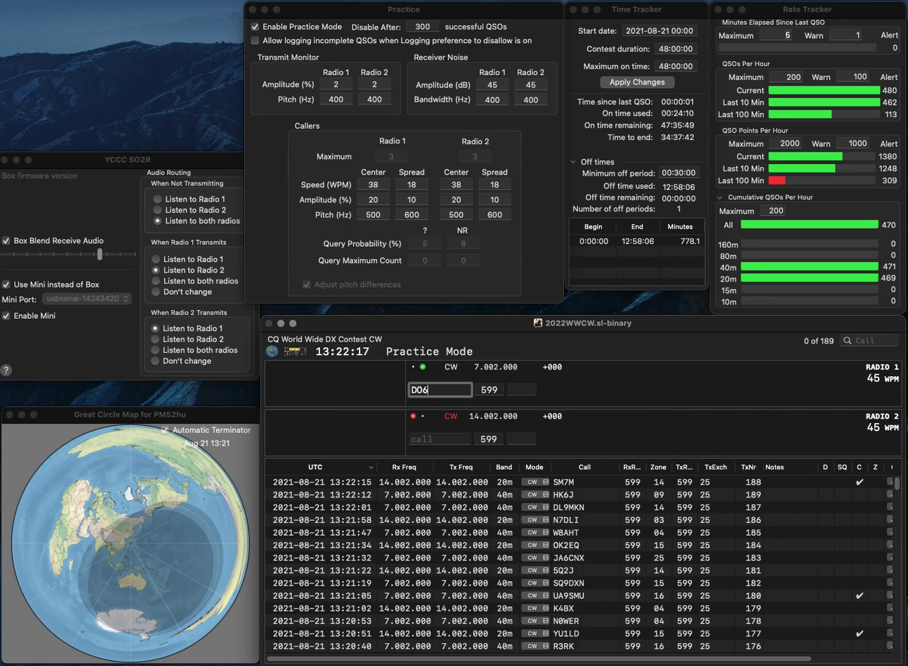
{"action": "type", "text": "PA"}
{"action": "key", "text": "Return"}
{"action": "type", "text": "JN3DS"}
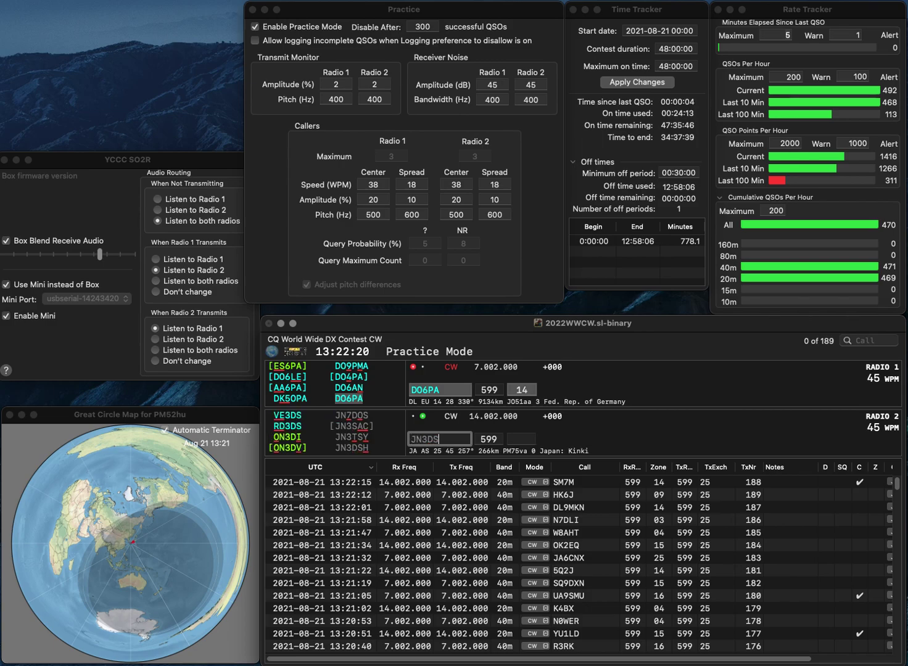
{"action": "type", "text": "H"}
{"action": "key", "text": "Return"}
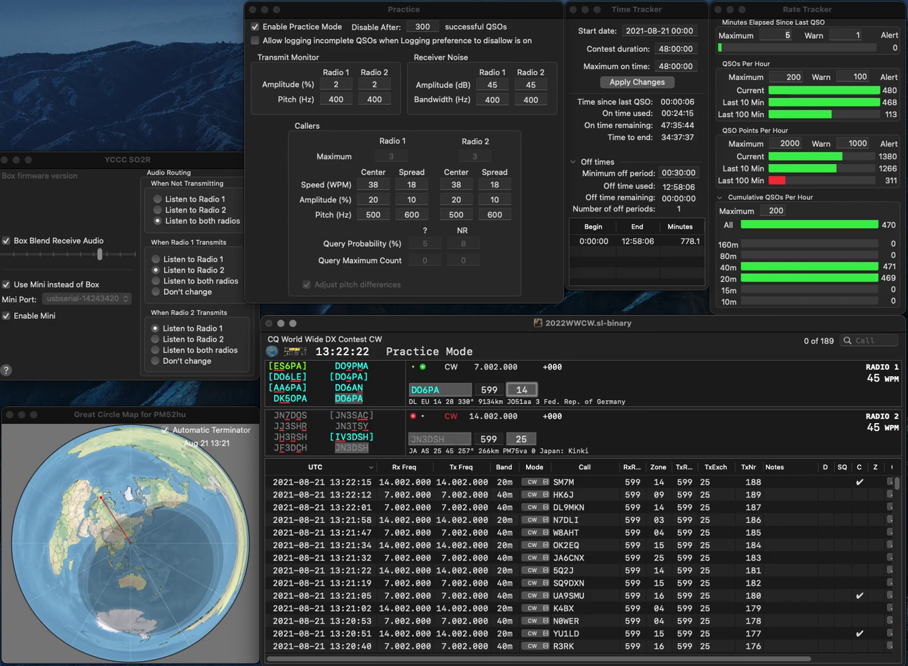
{"action": "key", "text": "Return"}
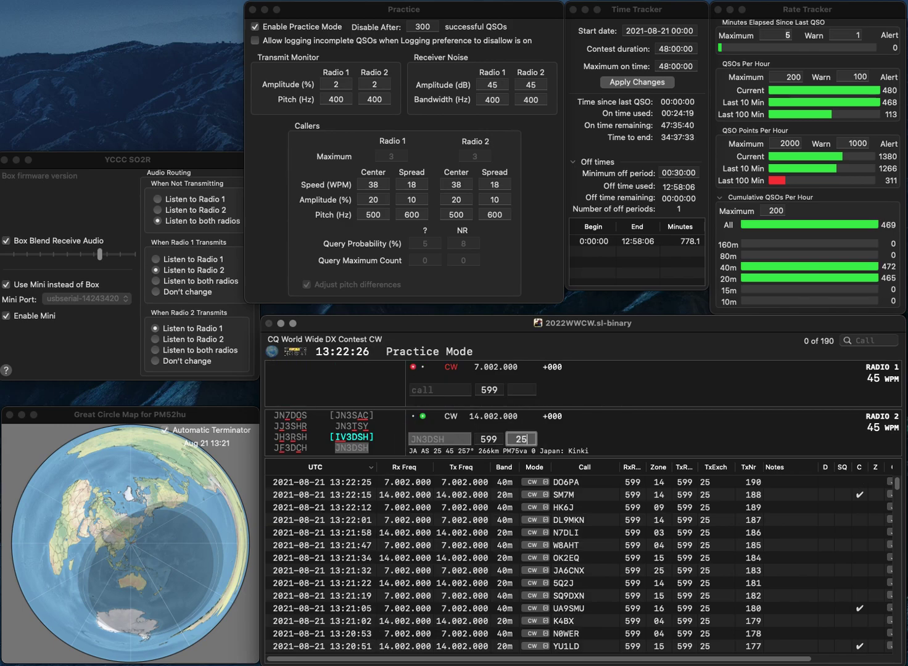
{"action": "key", "text": "Return"}
{"action": "type", "text": "DL"}
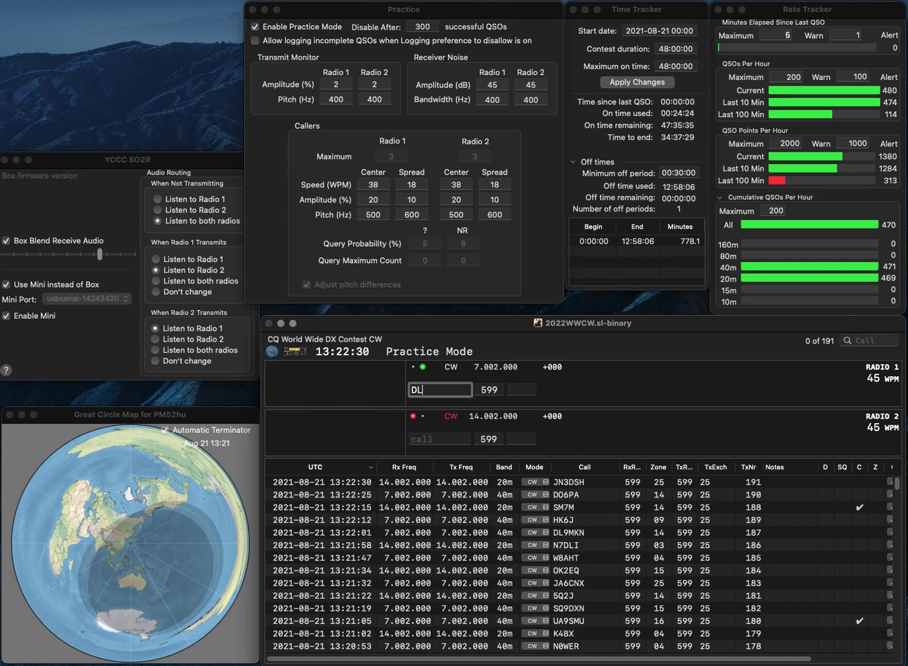
{"action": "type", "text": "7VOA"}
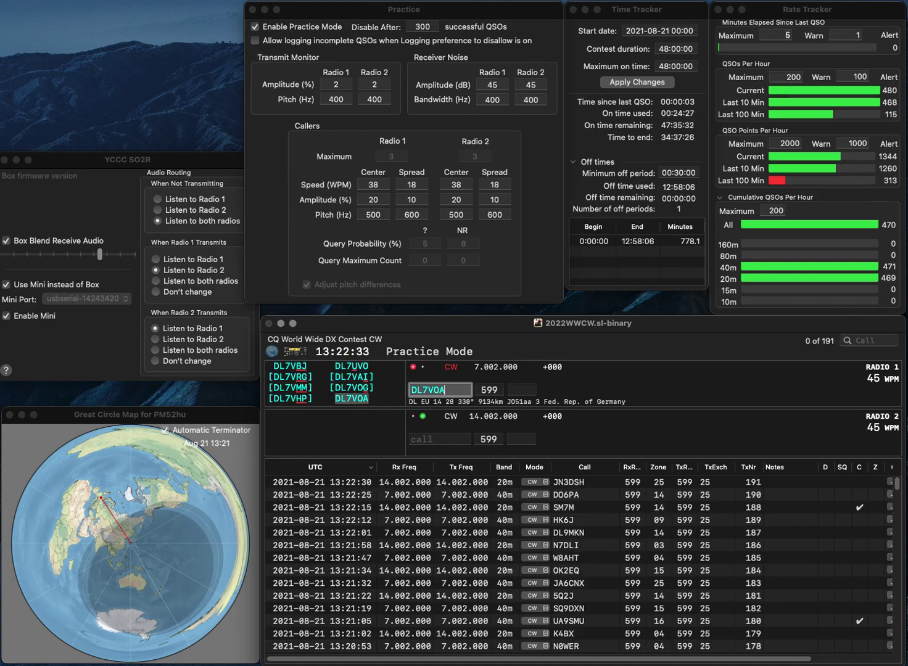
{"action": "key", "text": "Return"}
{"action": "type", "text": "K0"}
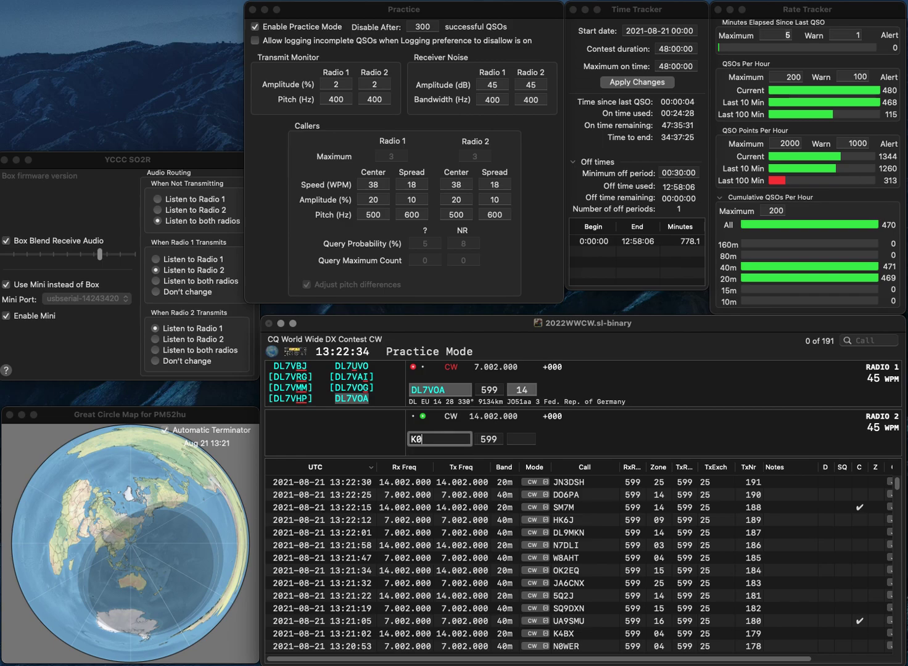
{"action": "type", "text": "RX"}
{"action": "key", "text": "Home"}
{"action": "type", "text": "D"}
{"action": "key", "text": "Return"}
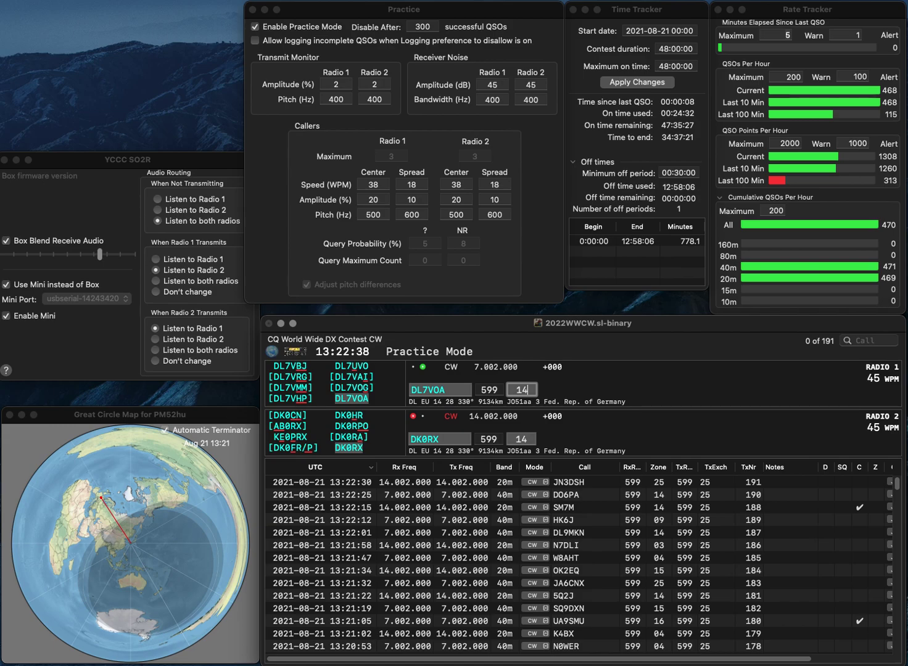
{"action": "key", "text": "Return"}
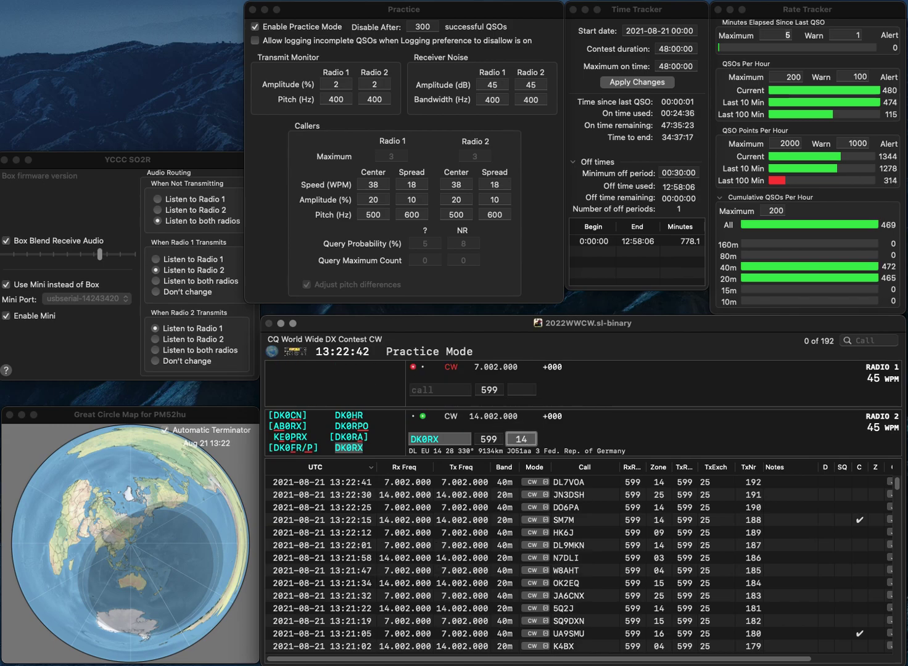
{"action": "key", "text": "Return"}
Answer G0EPO on Radio 1, and send the partial call KB on Radio 2
{"action": "type", "text": "G0EPO"}
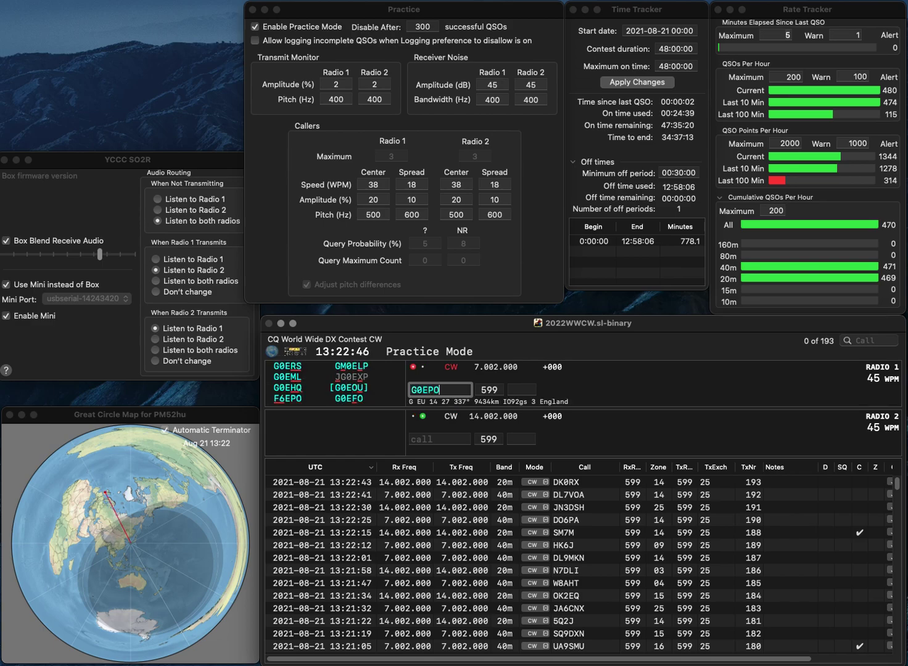
{"action": "key", "text": "Return"}
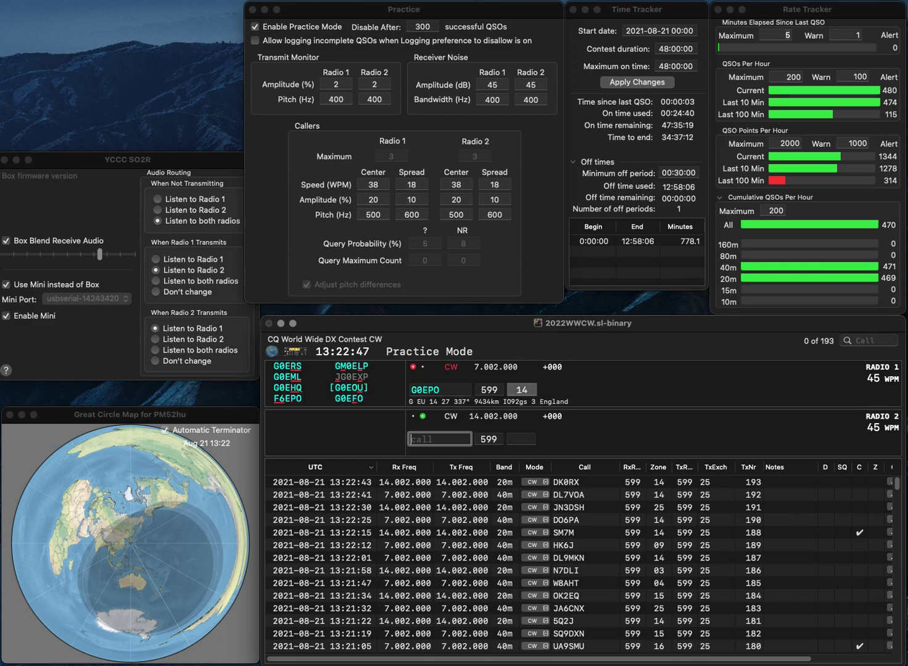
{"action": "type", "text": "6"}
{"action": "key", "text": "BackSpace"}
{"action": "type", "text": "B"}
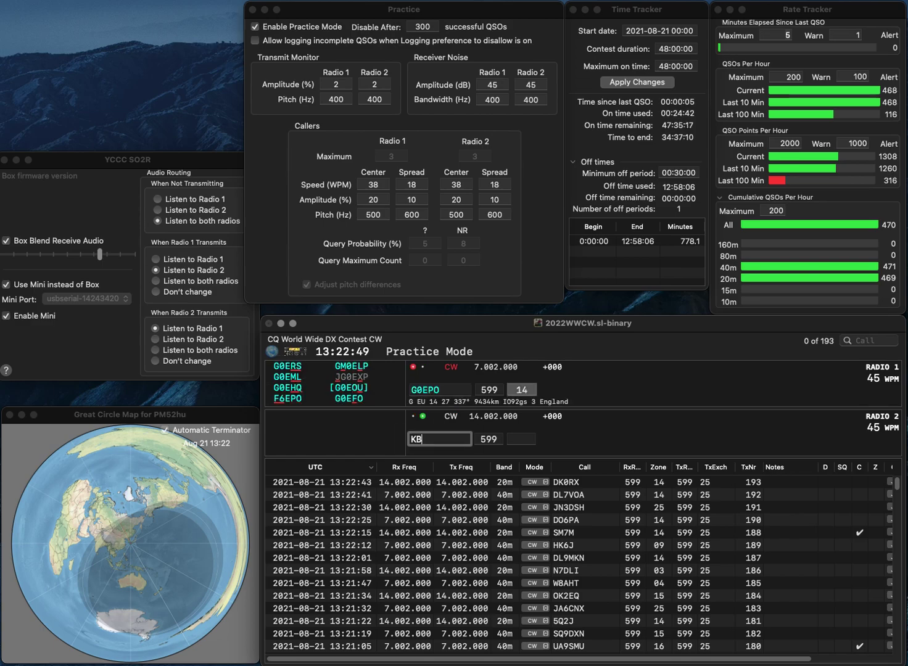
{"action": "key", "text": "Return"}
Correct the Radio 1 call to G0EFO and send it again
{"action": "key", "text": "Tab"}
{"action": "key", "text": "super+Right"}
{"action": "key", "text": "Left"}
{"action": "key", "text": "BackSpace"}
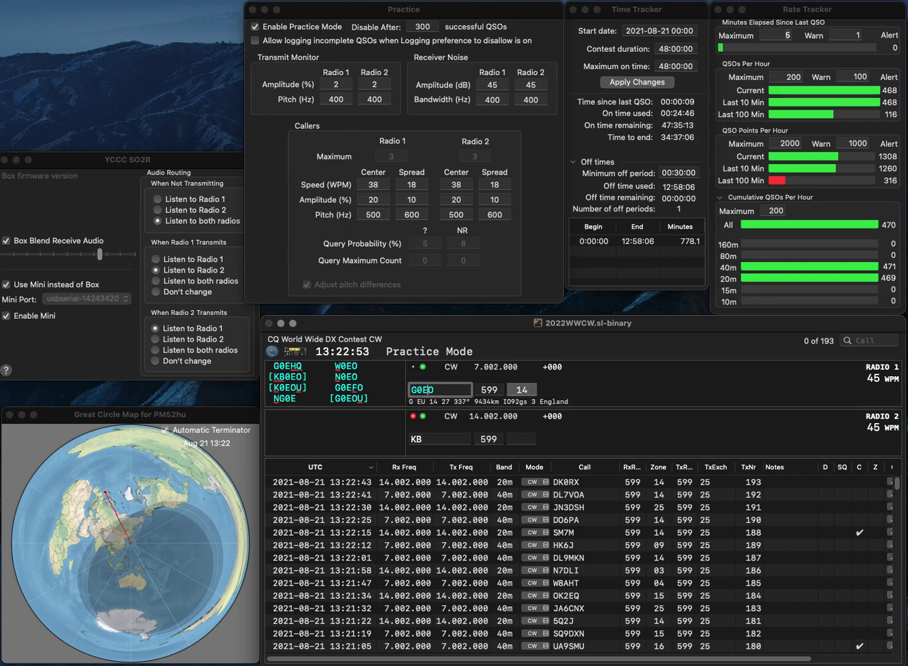
{"action": "type", "text": "F"}
{"action": "key", "text": "Return"}
{"action": "type", "text": "8MRC"}
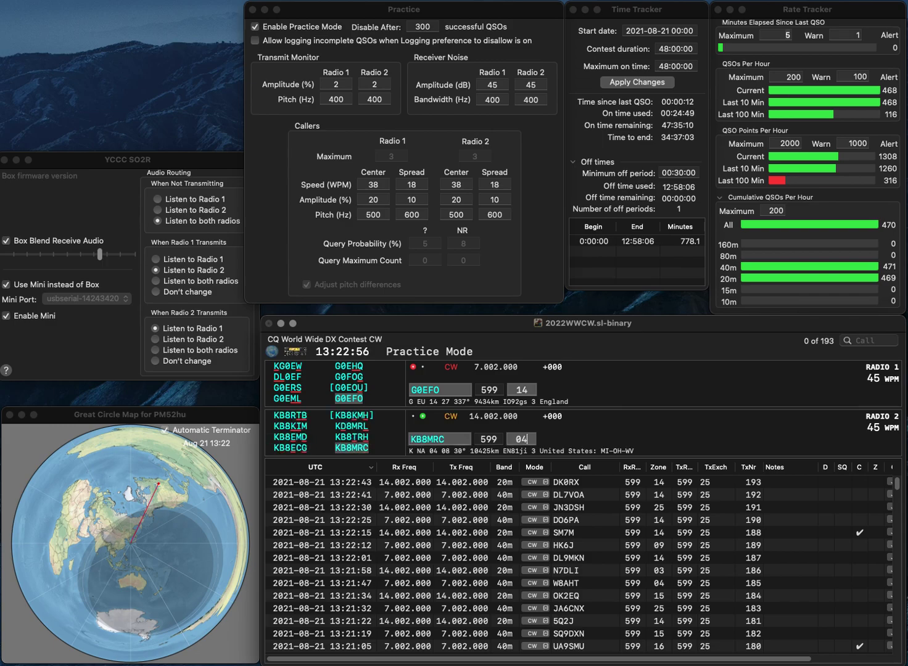
{"action": "key", "text": "Return"}
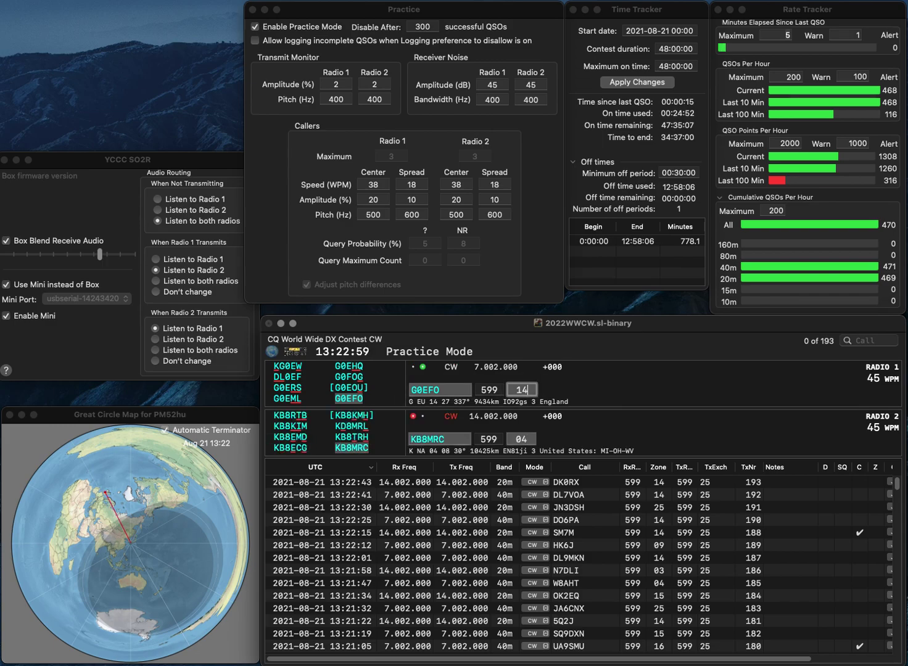
{"action": "key", "text": "Return"}
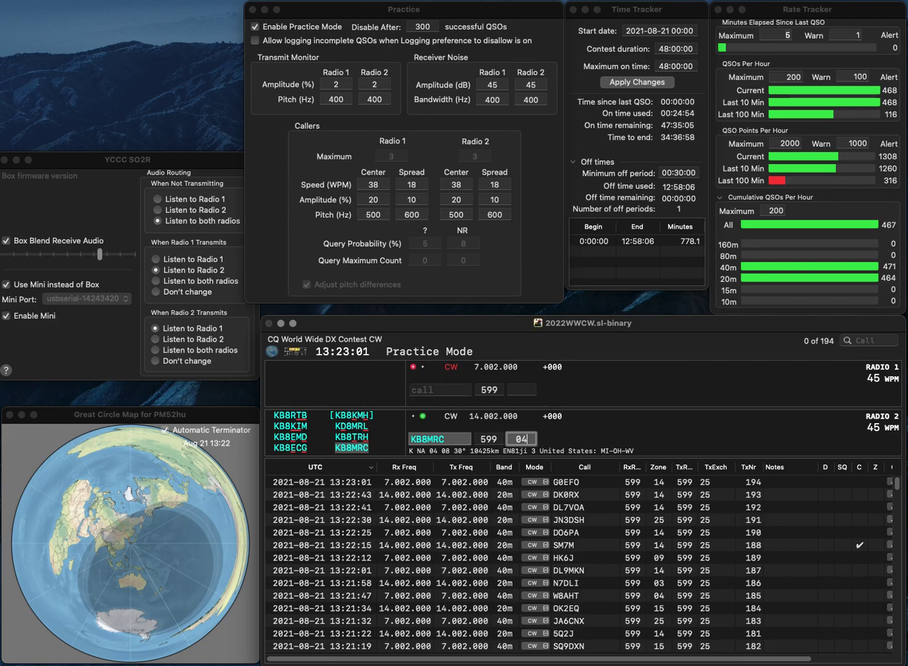
{"action": "key", "text": "Return"}
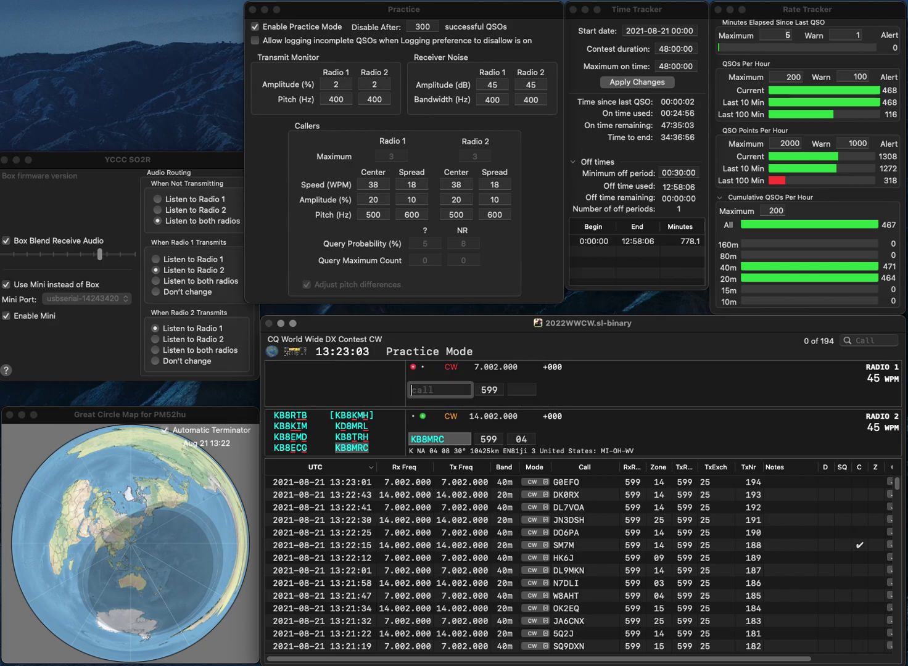
Answer VE3OTL on Radio 1, and send the partial call W0U on Radio 2
{"action": "type", "text": "V"}
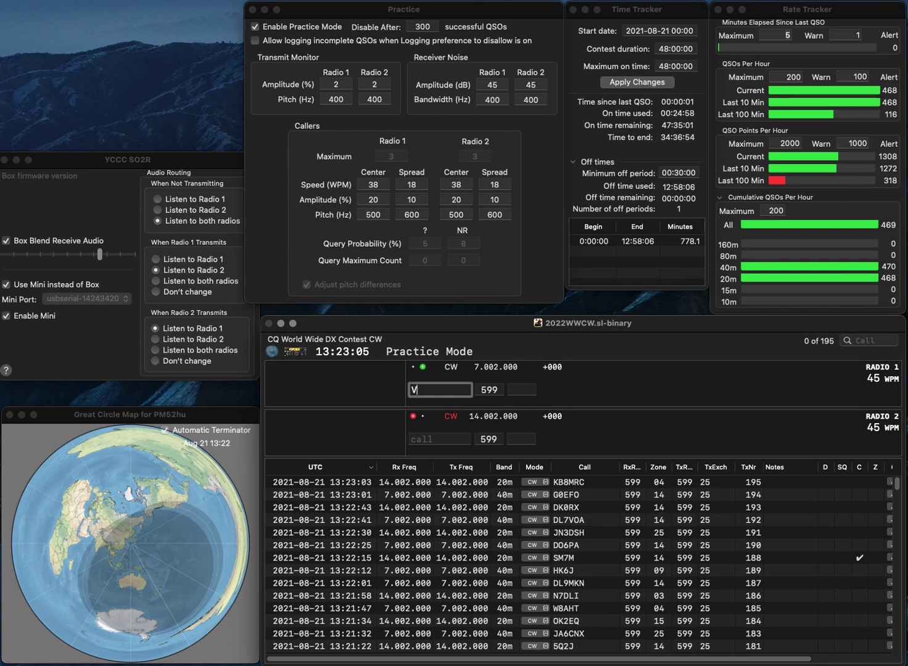
{"action": "type", "text": "E3OTL"}
{"action": "key", "text": "Return"}
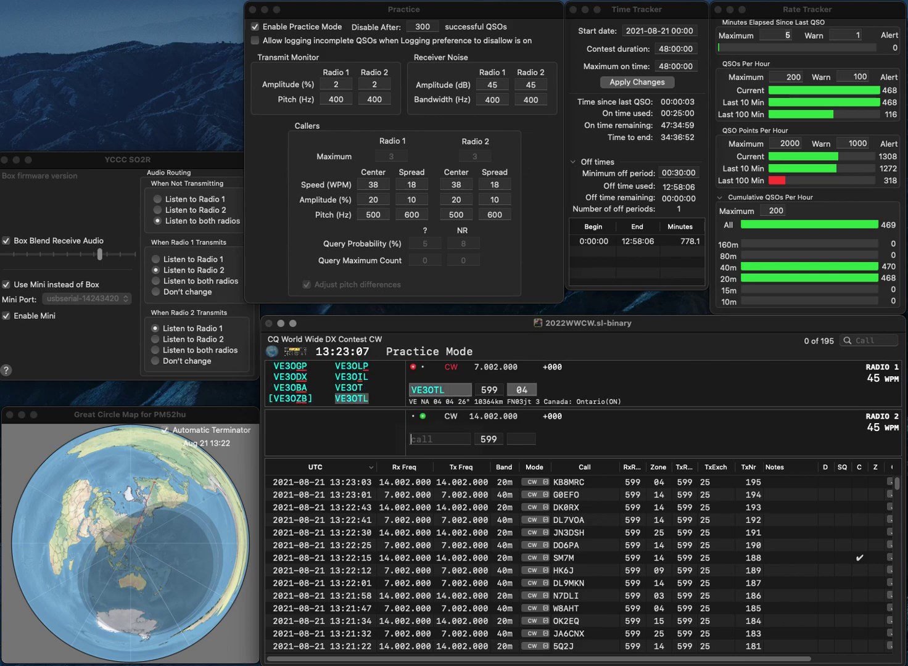
{"action": "type", "text": "0UU"}
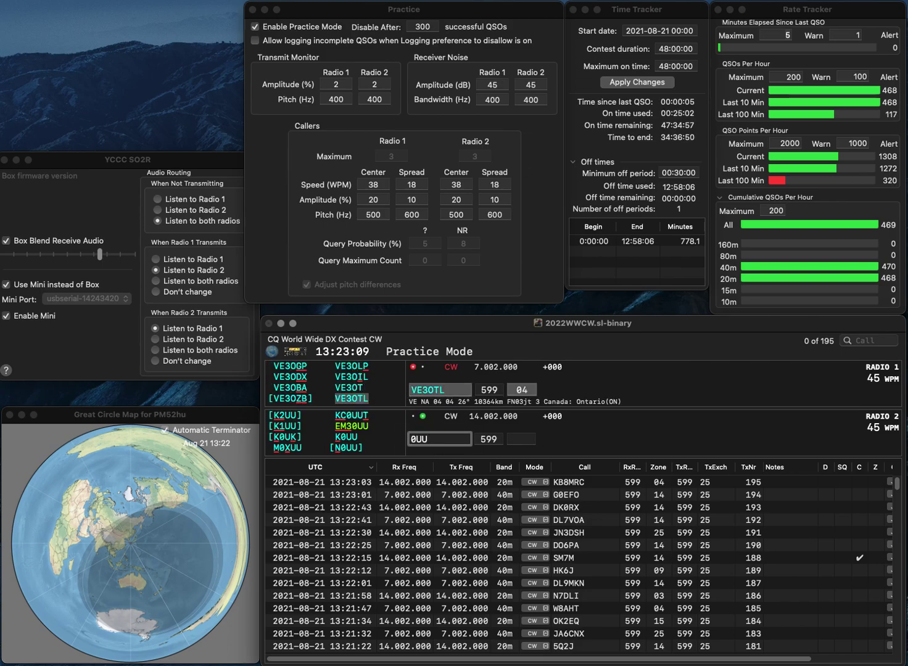
{"action": "type", "text": "W"}
{"action": "key", "text": "BackSpace"}
{"action": "key", "text": "Up"}
{"action": "key", "text": "space"}
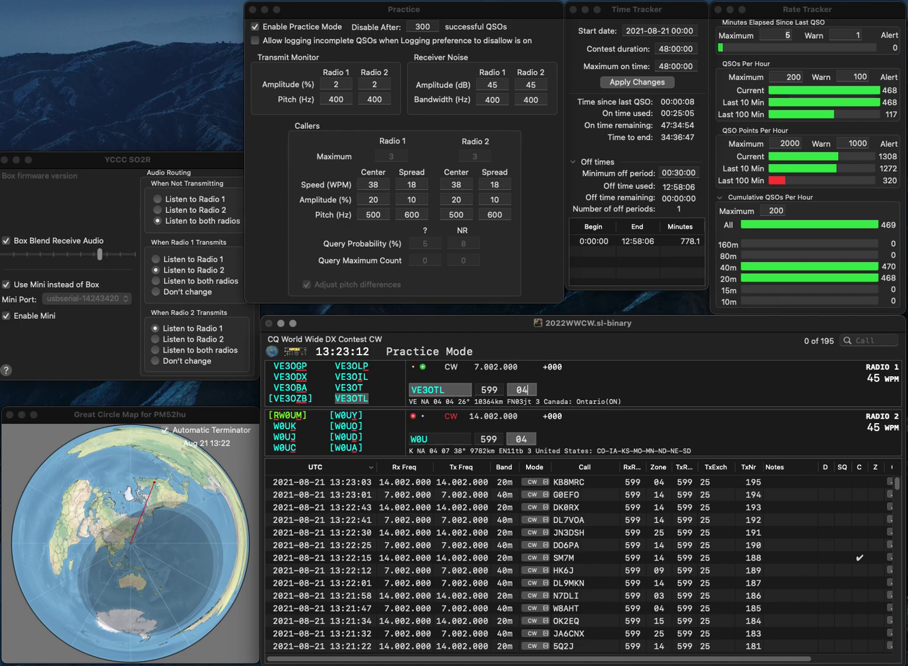
{"action": "key", "text": "Return"}
{"action": "key", "text": "Return"}
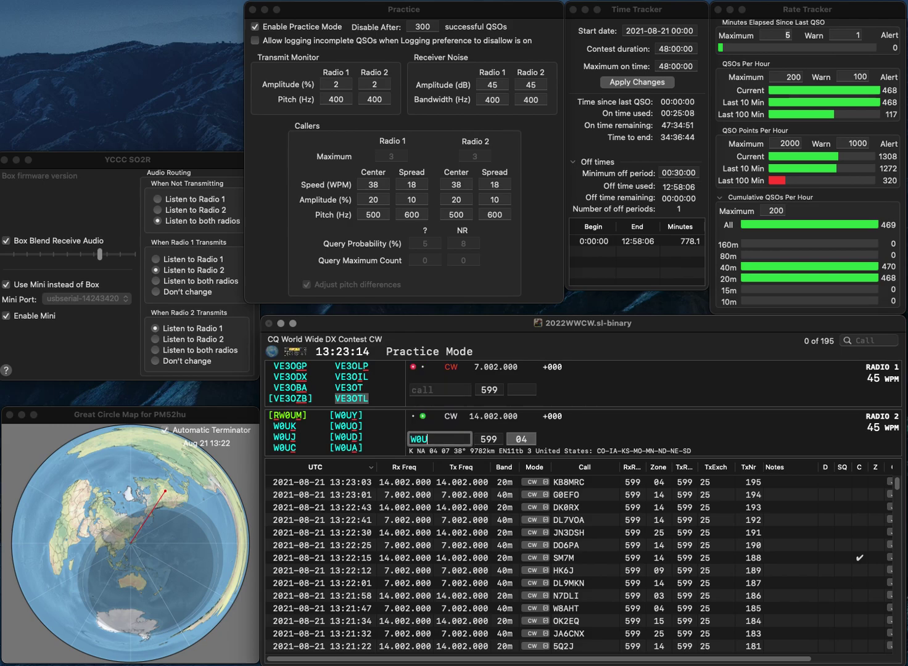
{"action": "type", "text": "FO"}
{"action": "key", "text": "Return"}
{"action": "type", "text": "IZ4"}
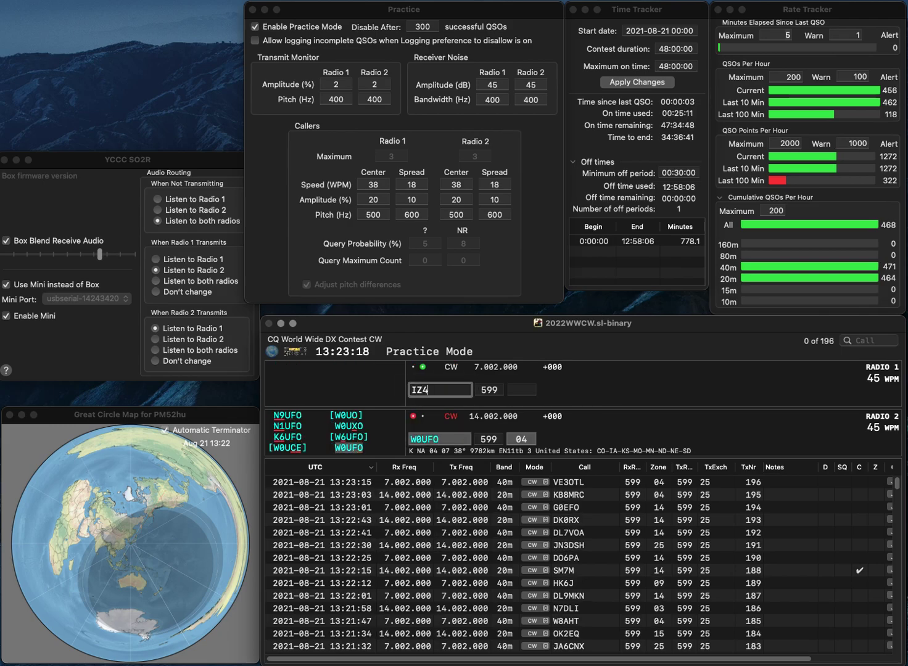
{"action": "type", "text": "DZD"}
{"action": "key", "text": "Return"}
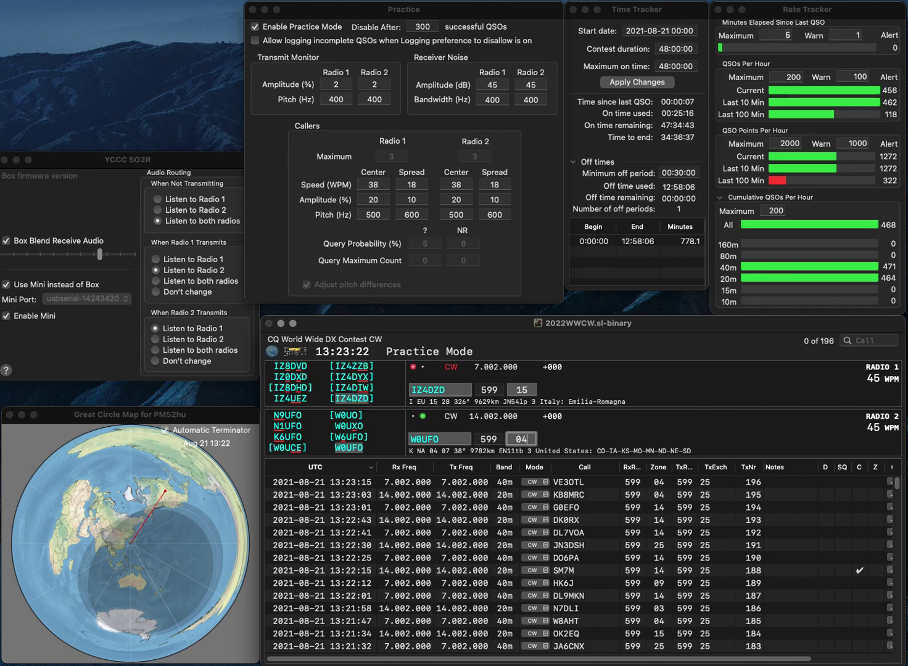
{"action": "key", "text": "Return"}
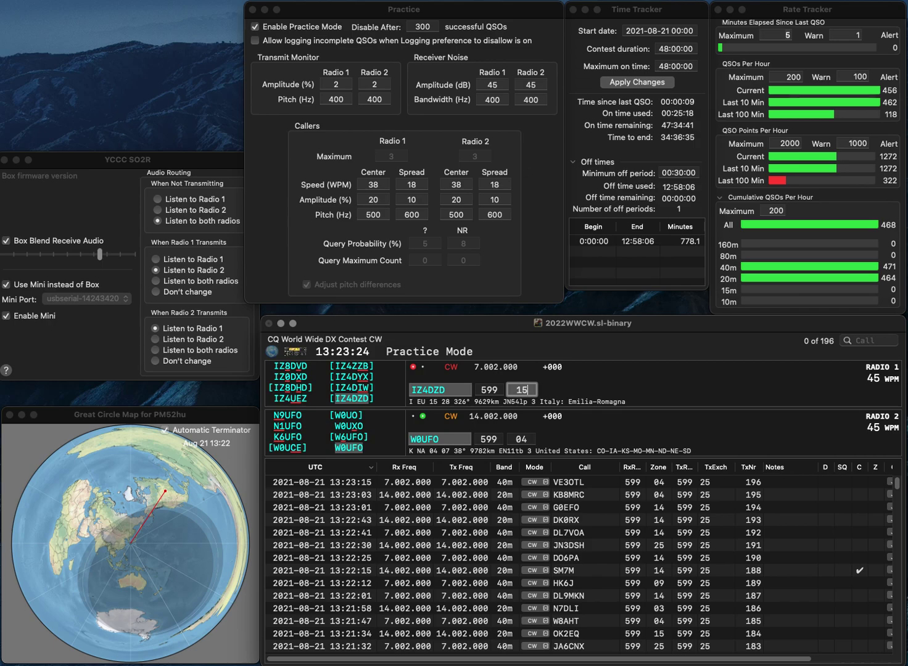
{"action": "key", "text": "Return"}
{"action": "type", "text": "RP66GL"}
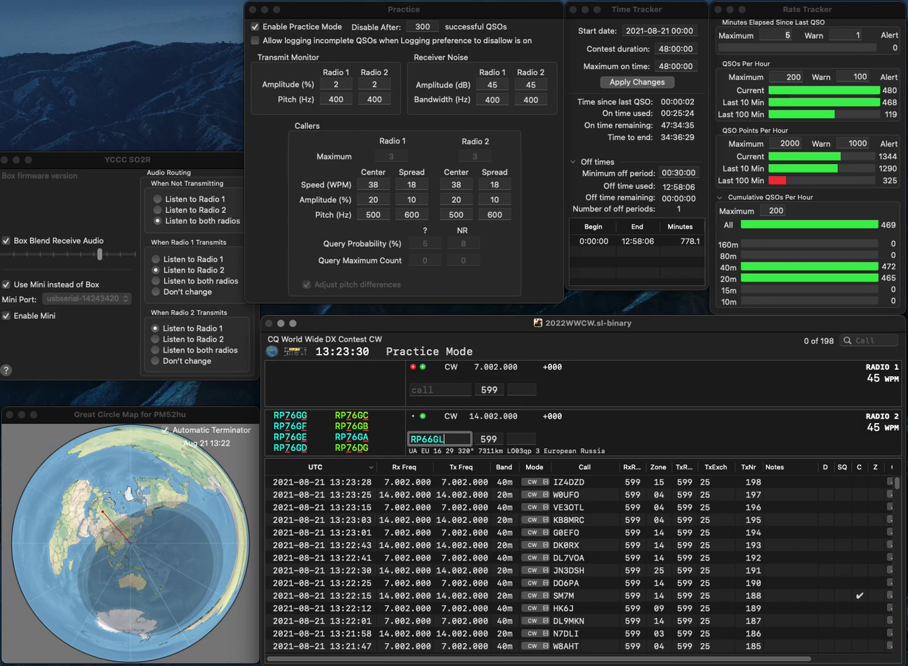
{"action": "key", "text": "BackSpace"}
{"action": "type", "text": "7"}
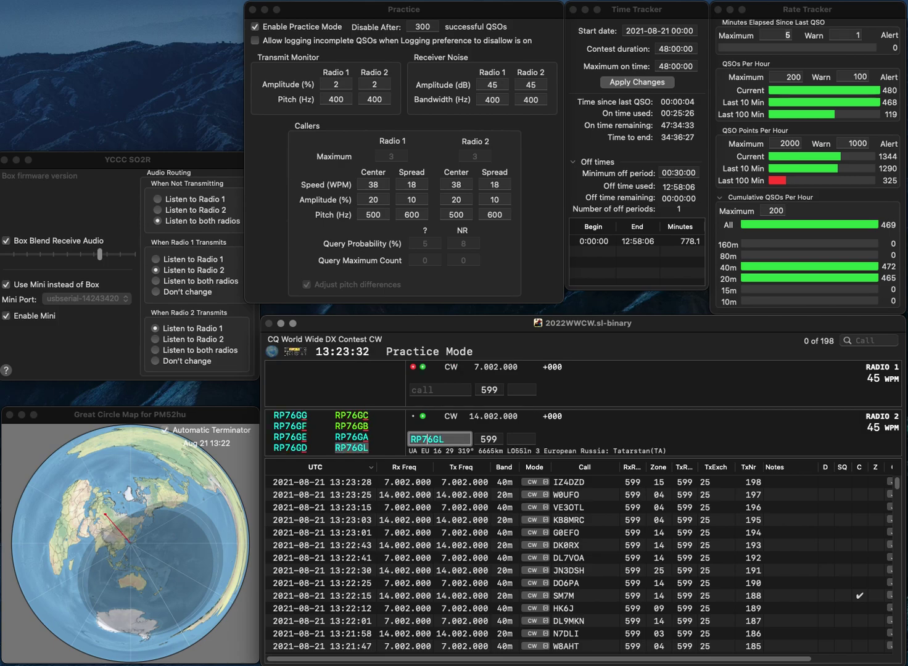
Answer RP76GL on Radio 2, and enter JR6HK on Radio 1 and send its exchange
{"action": "key", "text": "Return"}
{"action": "key", "text": "Return"}
{"action": "key", "text": "Up"}
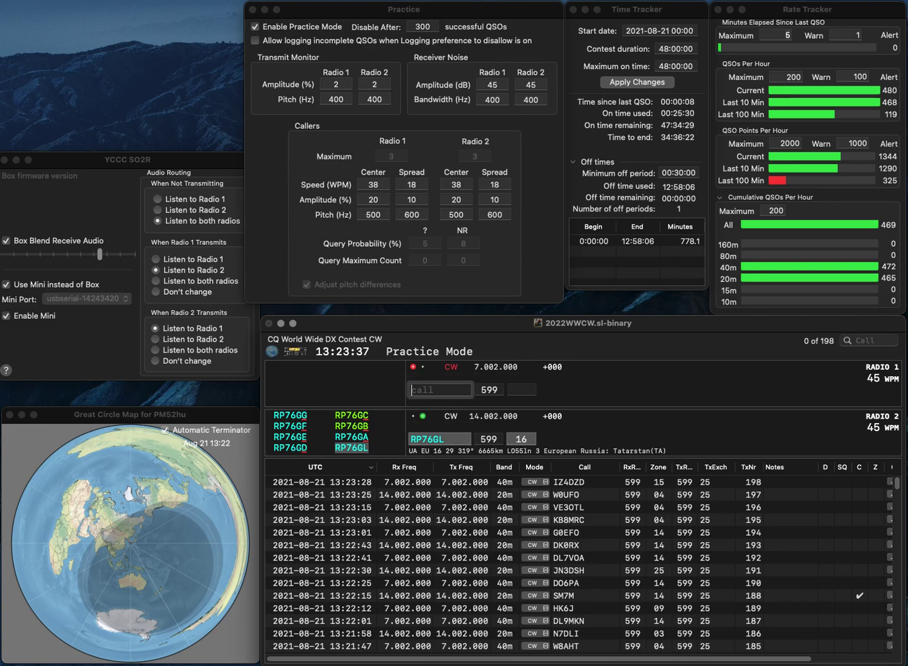
{"action": "type", "text": "JR"}
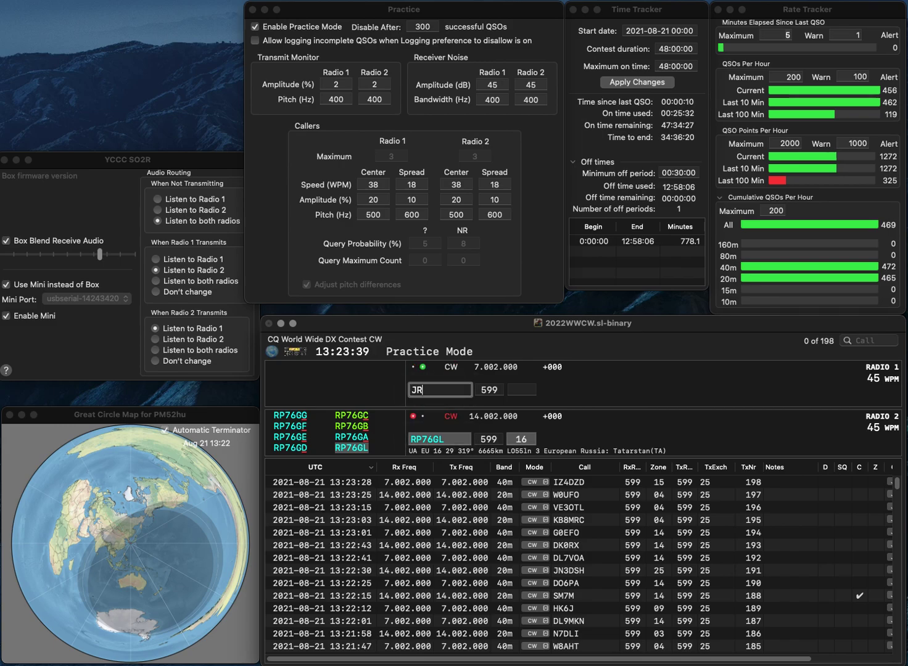
{"action": "type", "text": "6SK"}
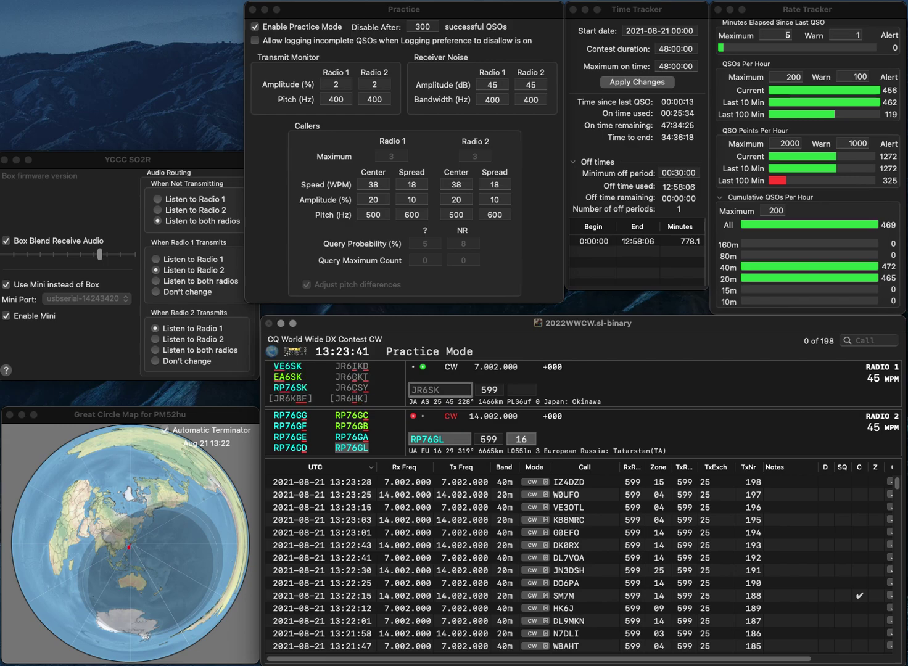
{"action": "key", "text": "BackSpace"}
{"action": "type", "text": "H"}
{"action": "key", "text": "Return"}
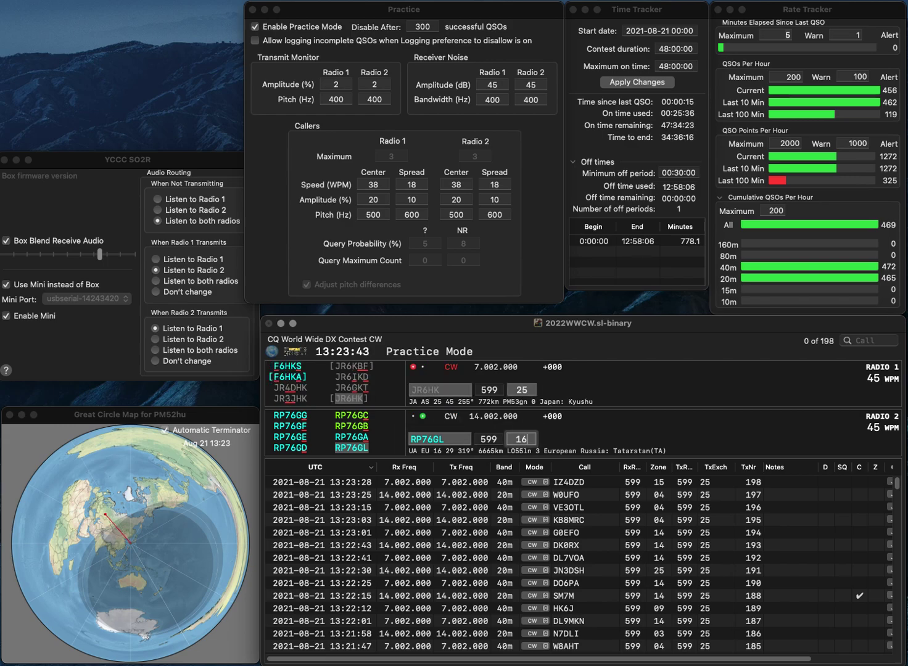
{"action": "key", "text": "Return"}
{"action": "key", "text": "Return"}
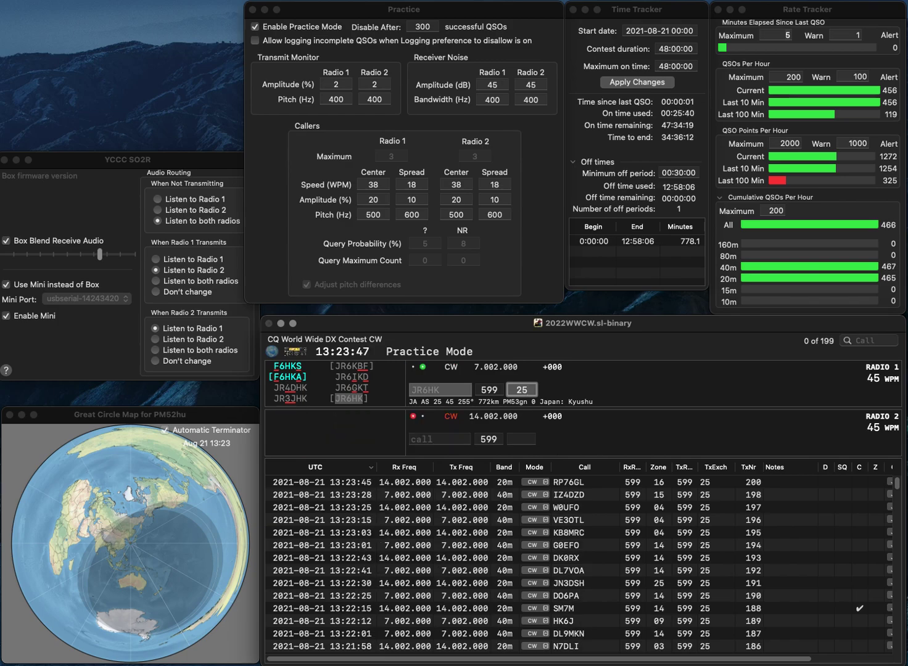
{"action": "key", "text": "Return"}
Answer R8TU on Radio 2, and send the partial call 1SM on Radio 1
{"action": "type", "text": "R8TU"}
{"action": "key", "text": "Return"}
{"action": "type", "text": "1SM"}
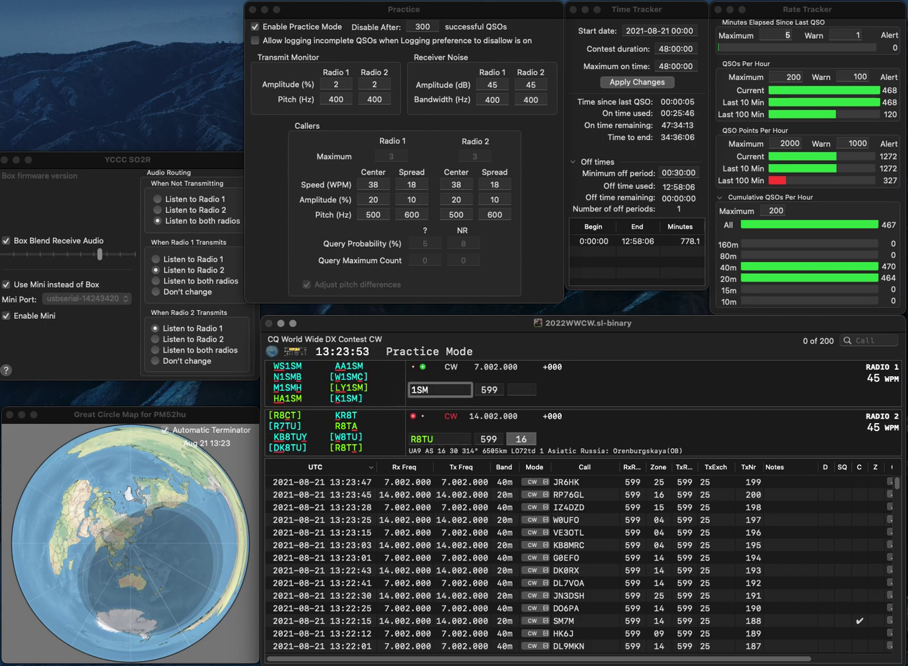
{"action": "key", "text": "Return"}
Correct and resend the Radio 2 call as R9TU, and complete and send the Radio 1 call as HA1SM
{"action": "key", "text": "Left"}
{"action": "key", "text": "Left"}
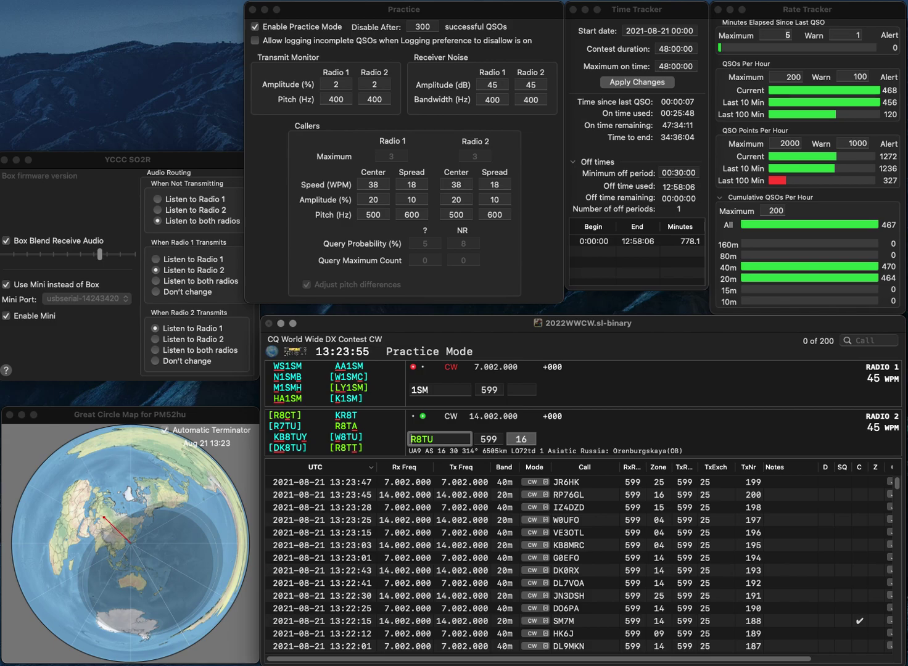
{"action": "key", "text": "BackSpace"}
{"action": "type", "text": "9"}
{"action": "key", "text": "Return"}
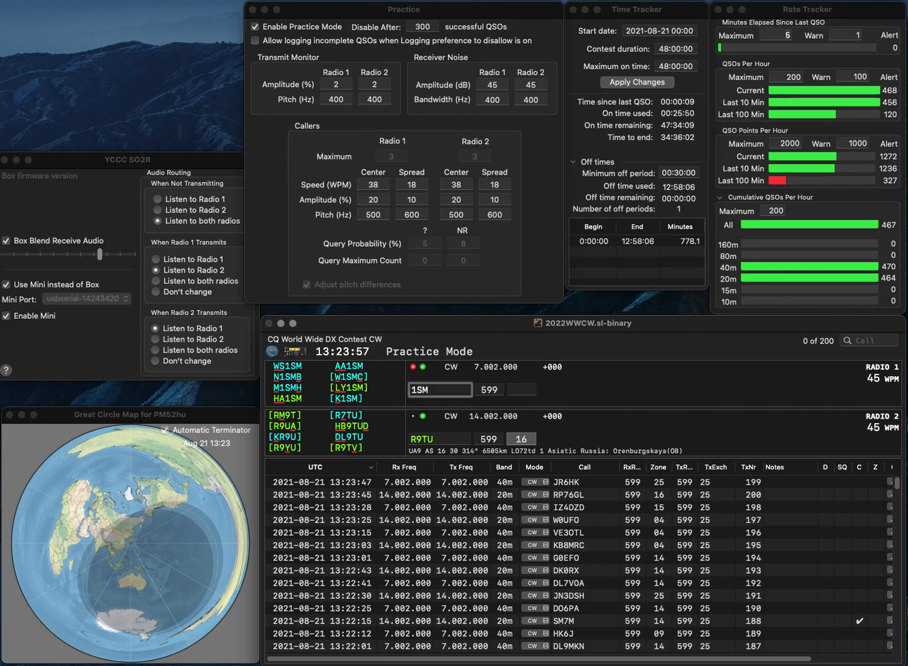
{"action": "type", "text": "HA"}
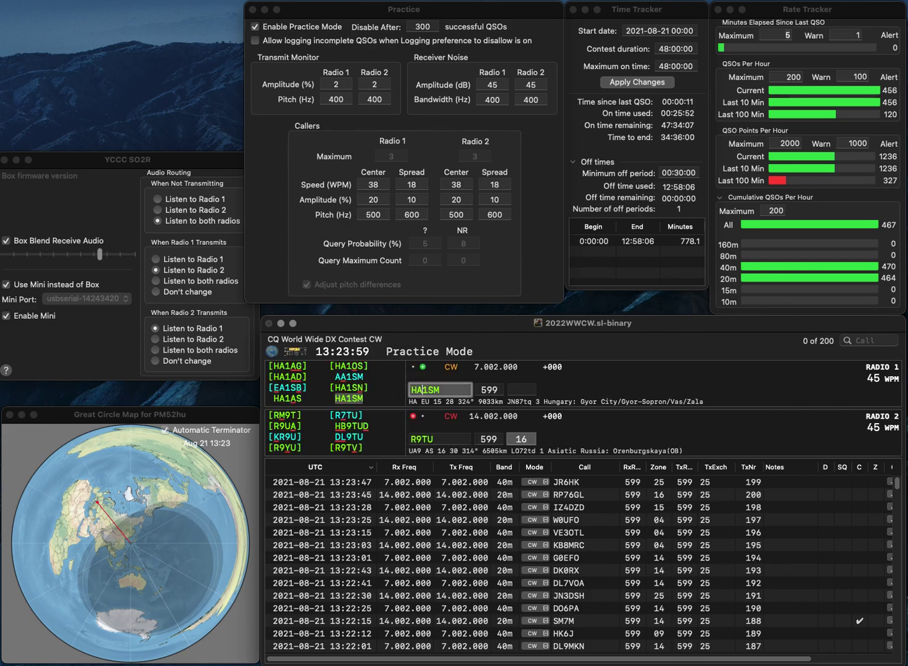
{"action": "key", "text": "Return"}
{"action": "key", "text": "Tab"}
{"action": "key", "text": "shift+Tab"}
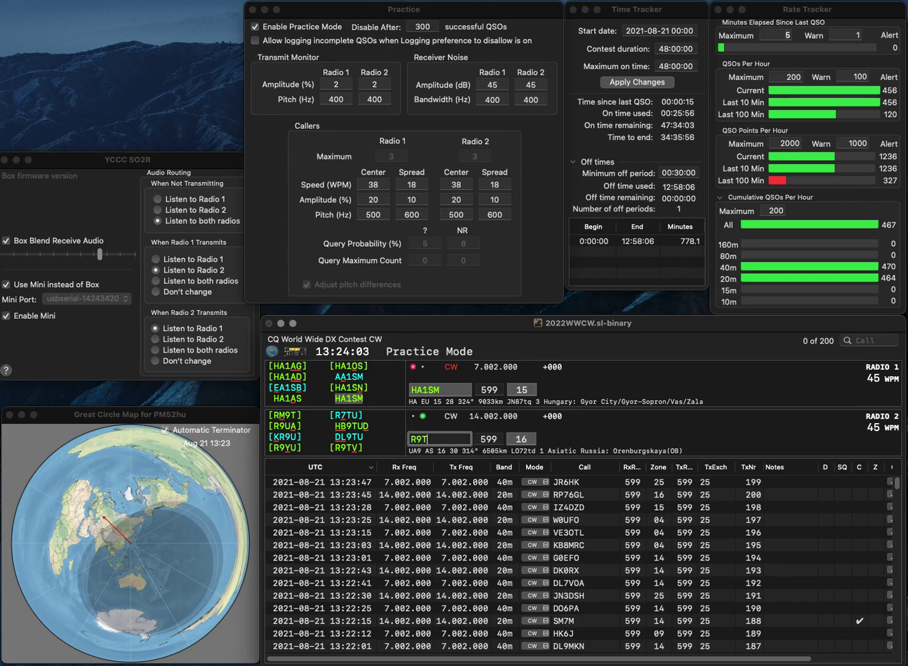
{"action": "key", "text": "BackSpace"}
{"action": "type", "text": "V"}
{"action": "key", "text": "Tab"}
{"action": "key", "text": "Return"}
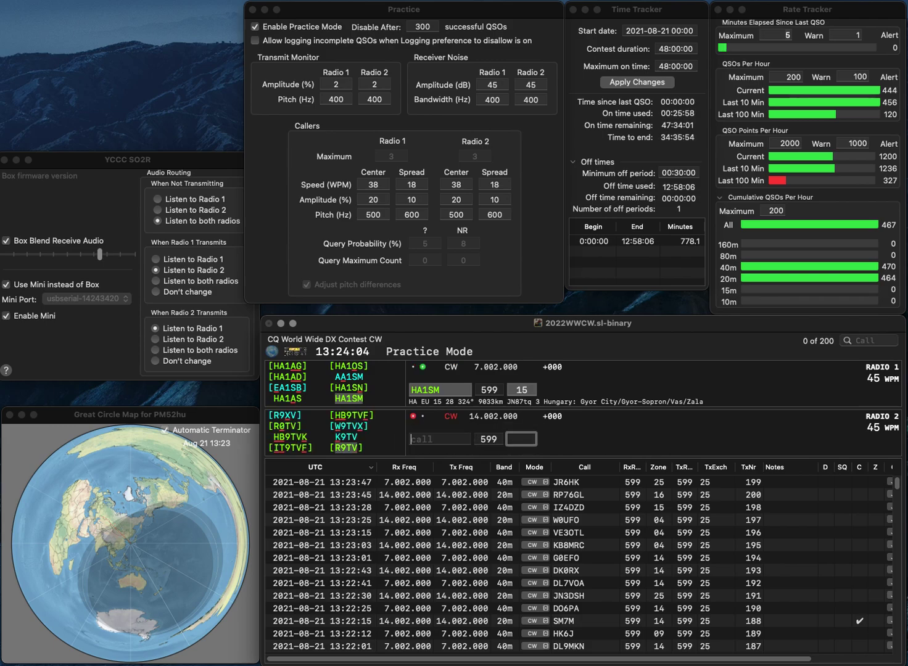
{"action": "key", "text": "Return"}
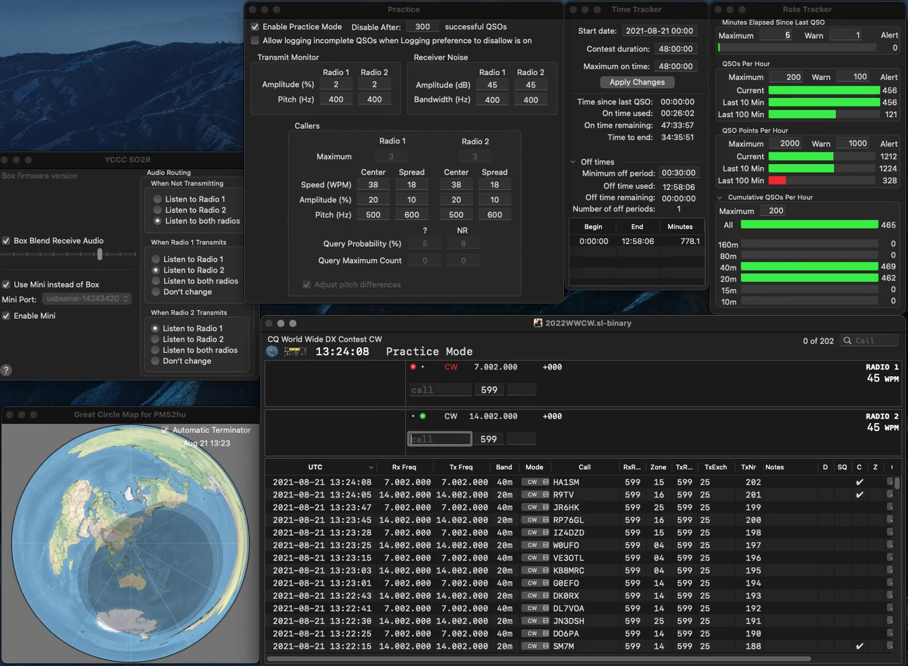
{"action": "type", "text": "G0VAX"}
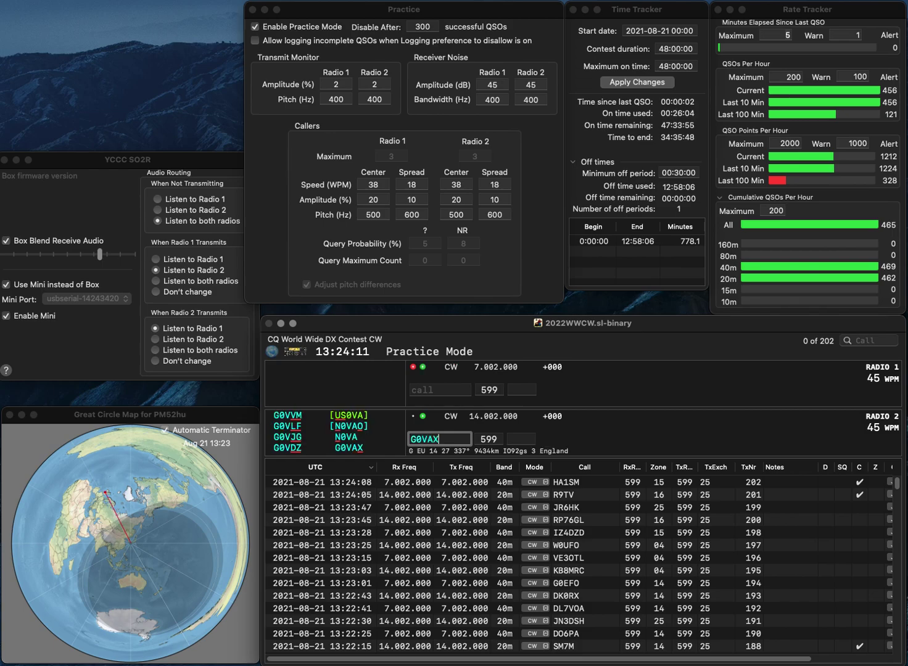
{"action": "key", "text": "Return"}
{"action": "type", "text": "IN3ZNR"}
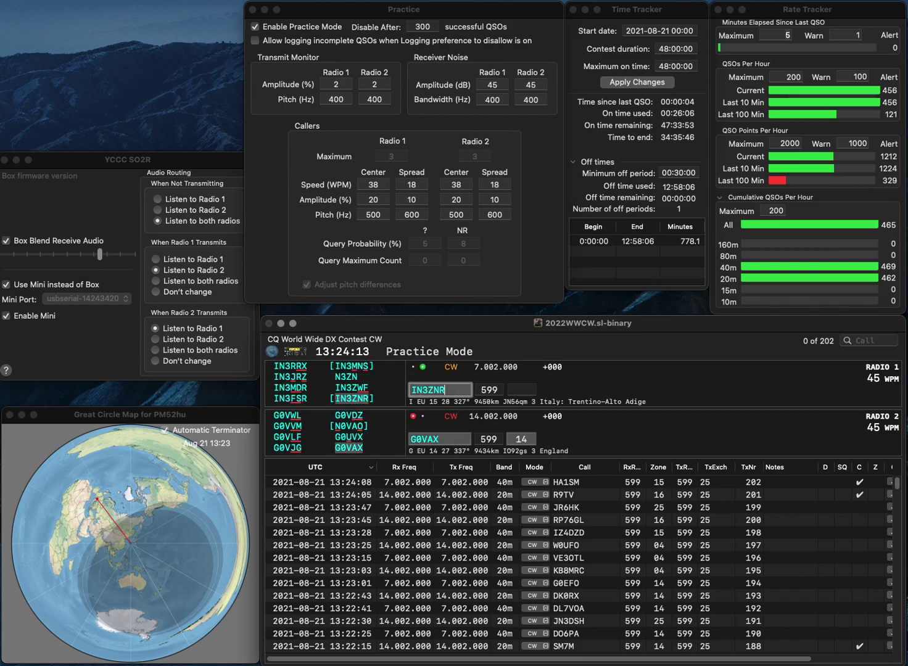
{"action": "key", "text": "Return"}
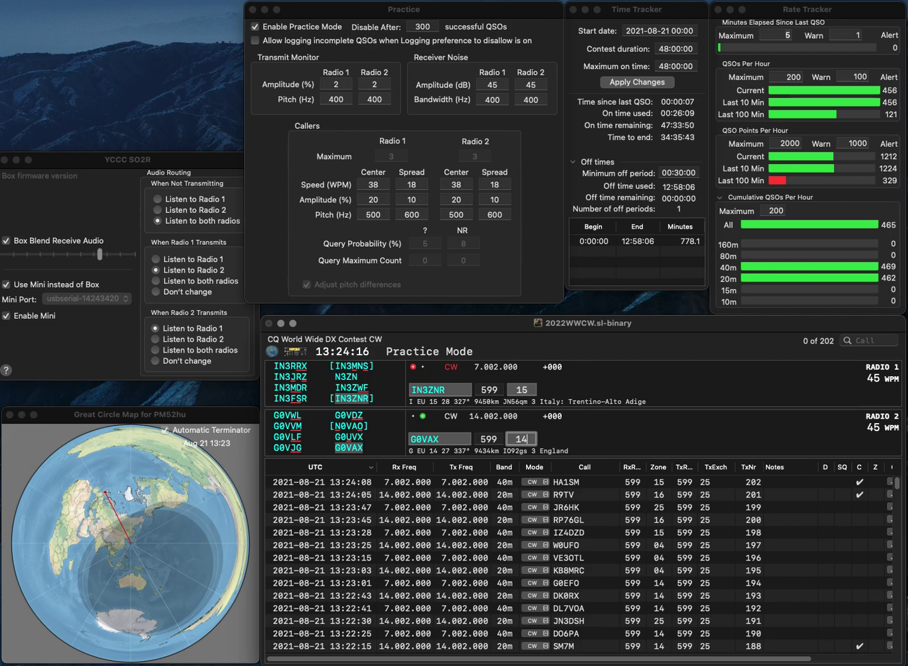
{"action": "key", "text": "Return"}
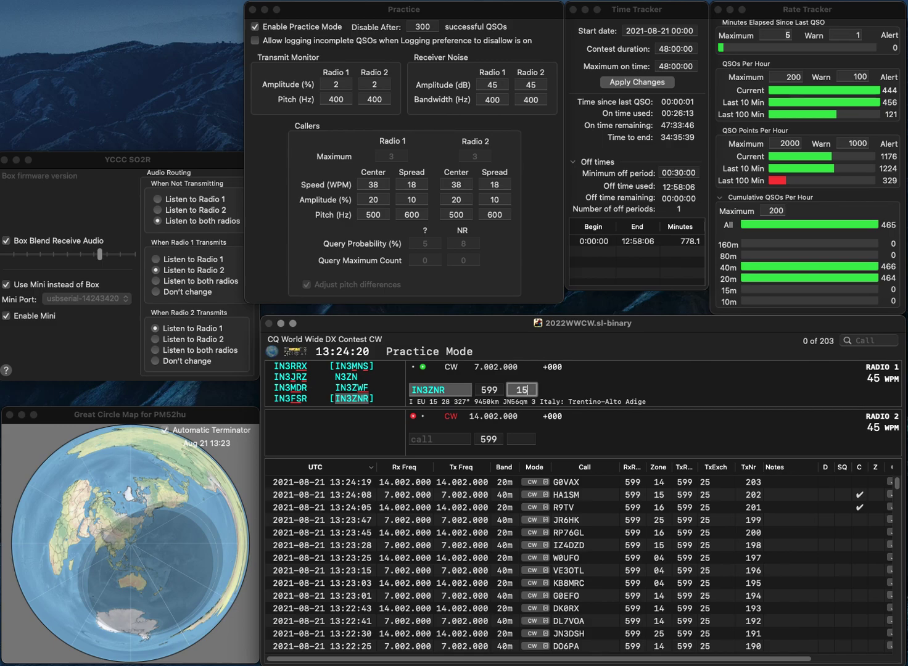
{"action": "key", "text": "Return"}
Answer RA9Y on Radio 2 and AJ3AA on Radio 1, and log both contacts
{"action": "type", "text": "RWA9"}
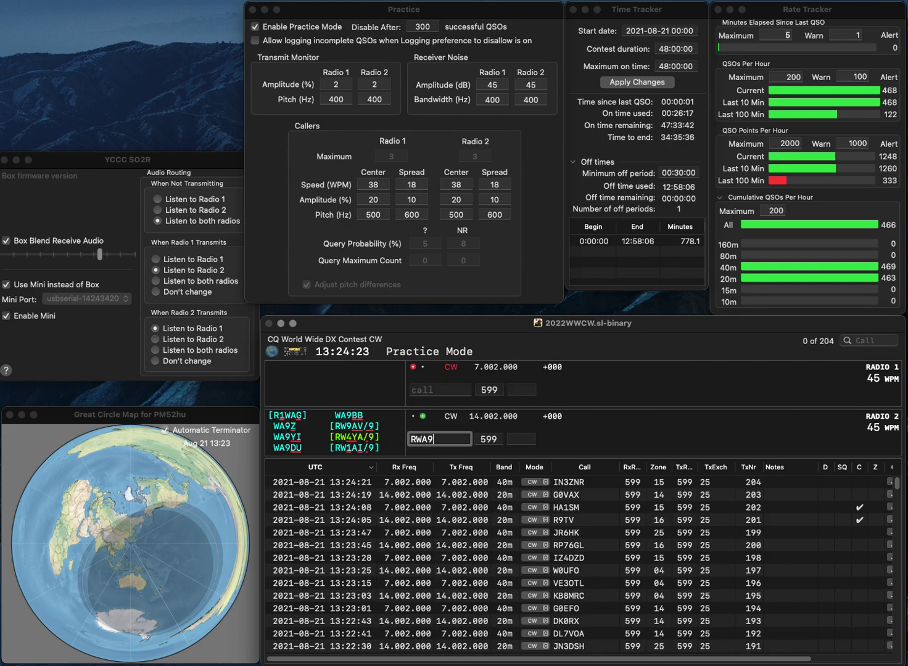
{"action": "key", "text": "BackSpace"}
{"action": "key", "text": "BackSpace"}
{"action": "type", "text": "A9Y"}
{"action": "key", "text": "Return"}
{"action": "type", "text": "RJ3AA"}
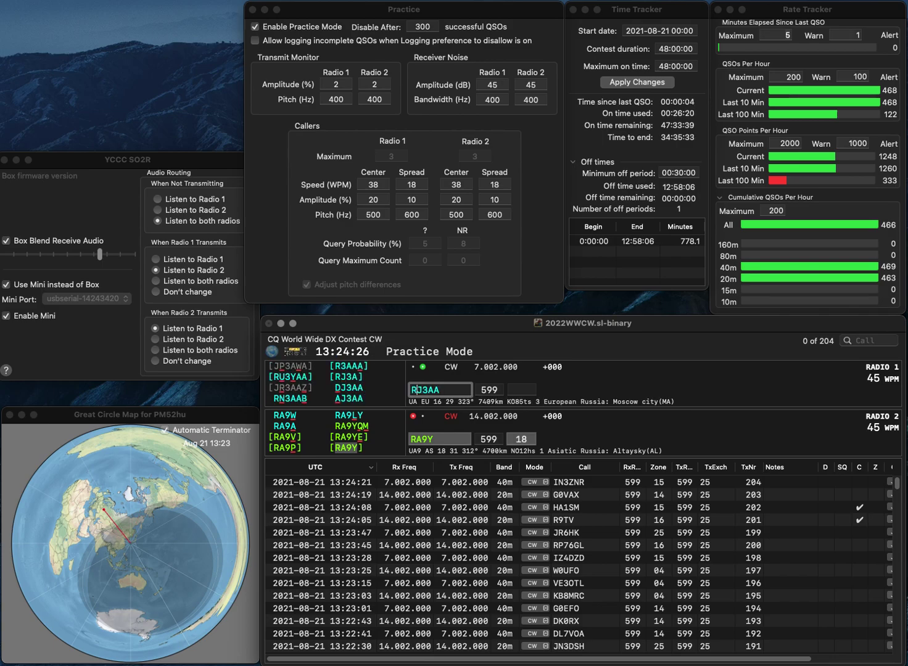
{"action": "key", "text": "BackSpace"}
{"action": "type", "text": "A"}
{"action": "key", "text": "Return"}
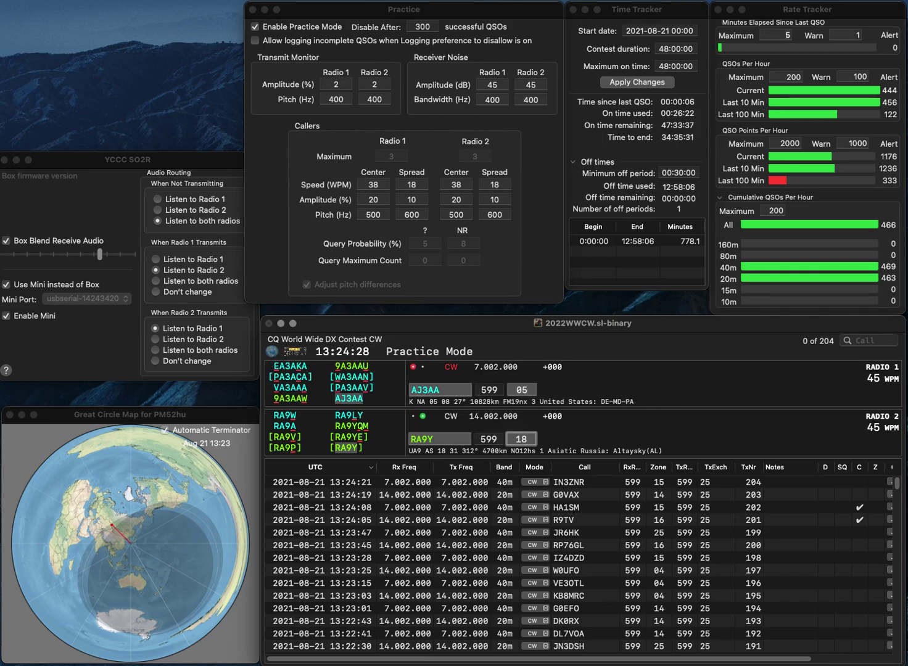
{"action": "key", "text": "Return"}
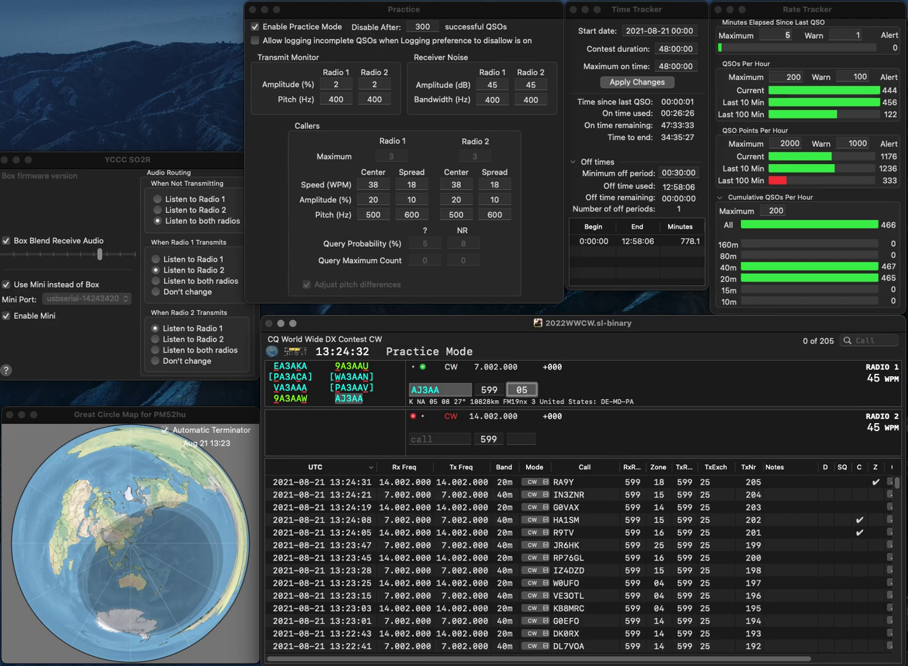
{"action": "key", "text": "Return"}
{"action": "type", "text": "2UZ"}
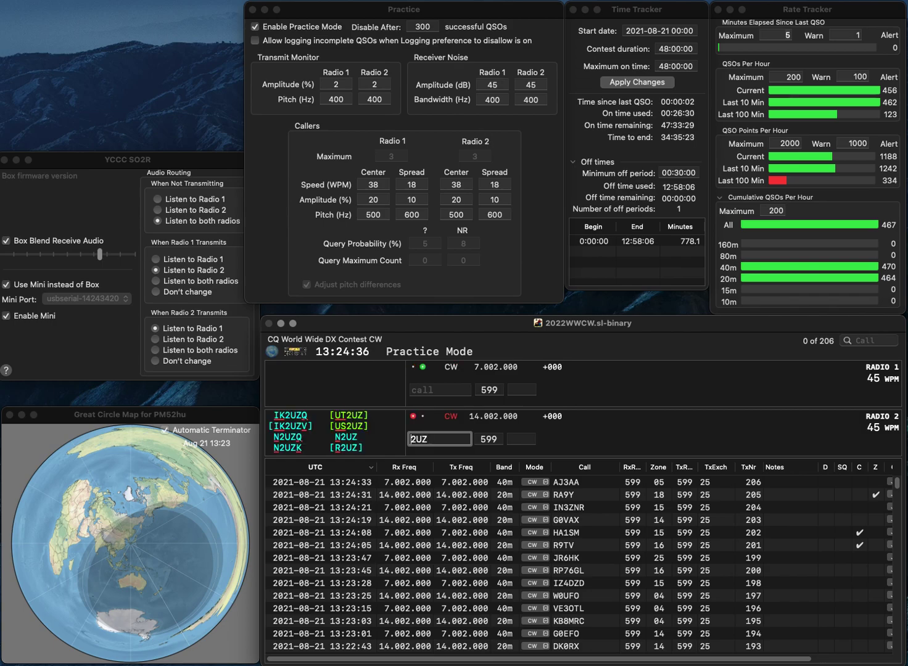
{"action": "key", "text": "Up"}
{"action": "type", "text": "DK9PY"}
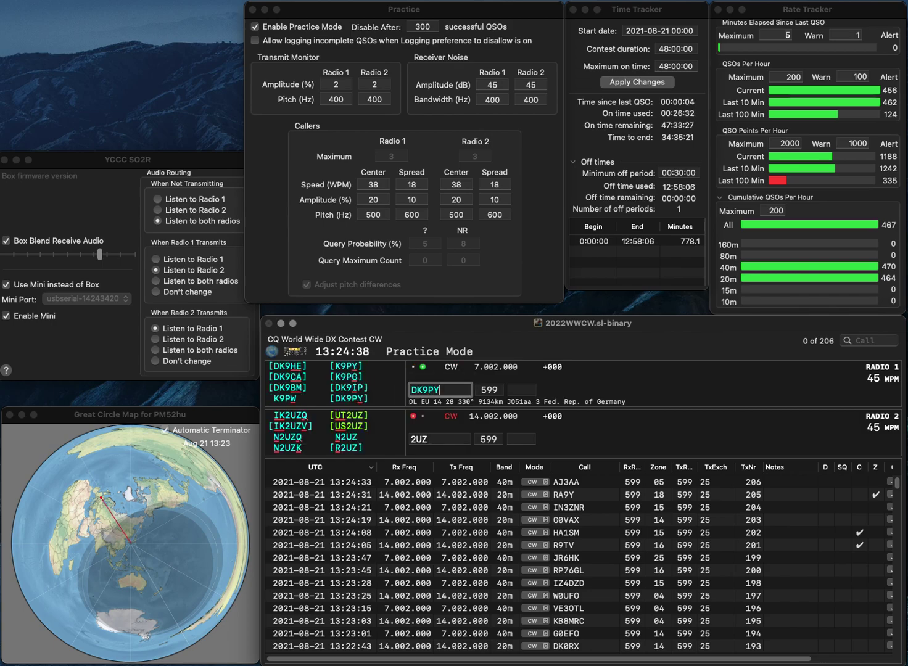
{"action": "key", "text": "Return"}
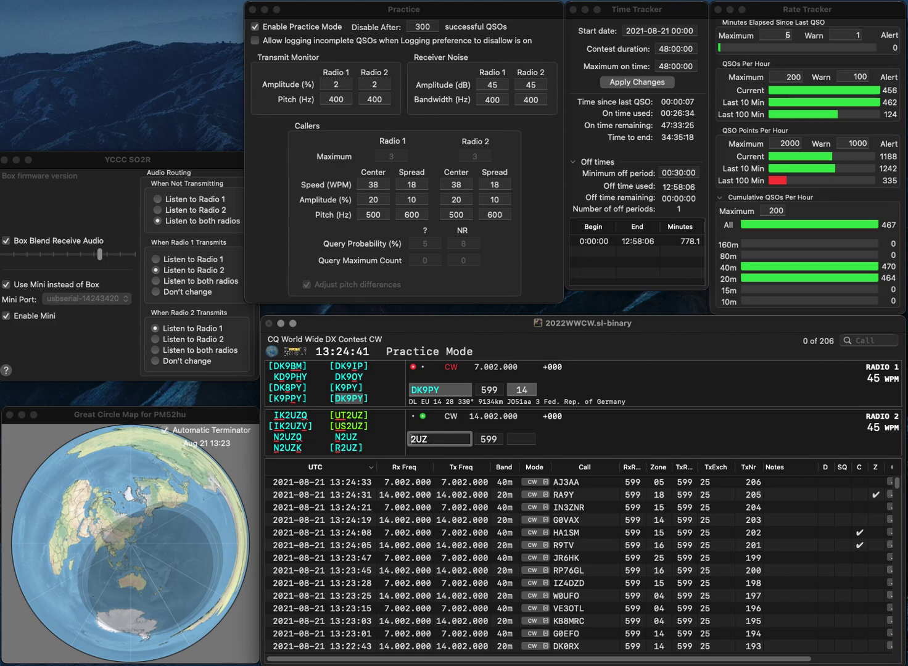
Complete and send the Radio 2 call as US2UZ, and log the DK9PY and US2UZ contacts
{"action": "type", "text": "US"}
{"action": "key", "text": "space"}
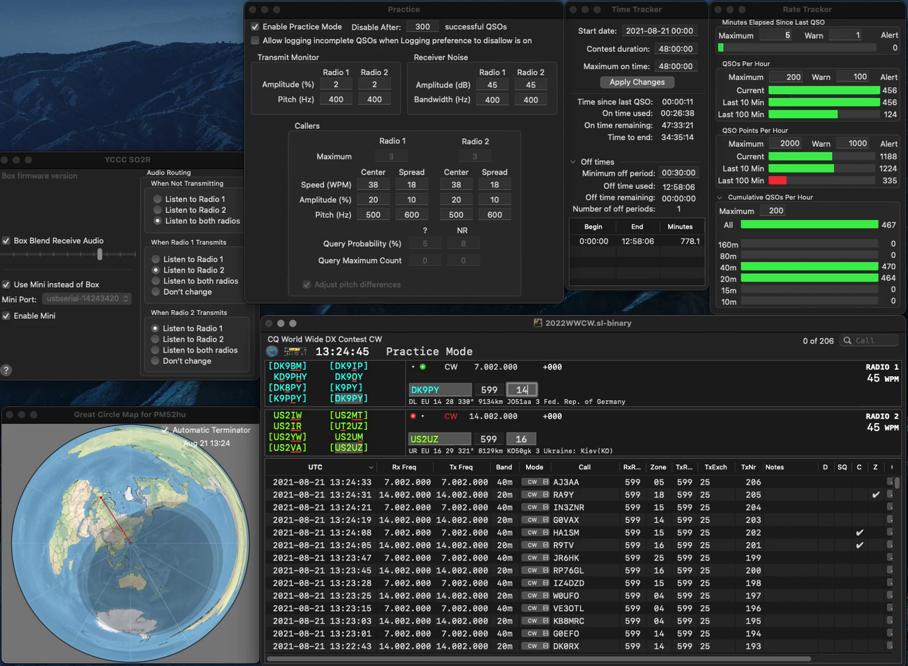
{"action": "key", "text": "Return"}
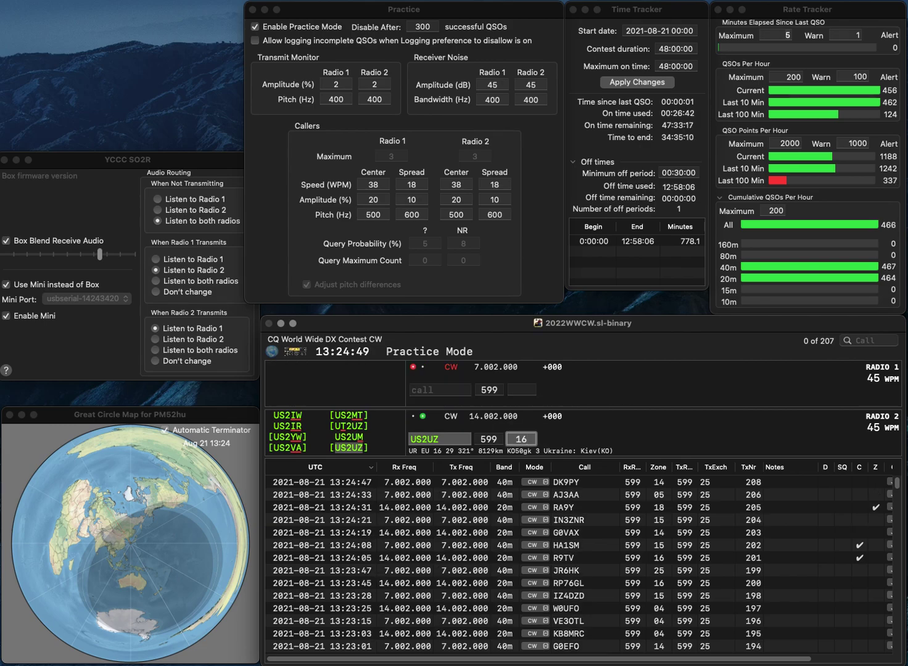
{"action": "key", "text": "Return"}
{"action": "type", "text": "WA"}
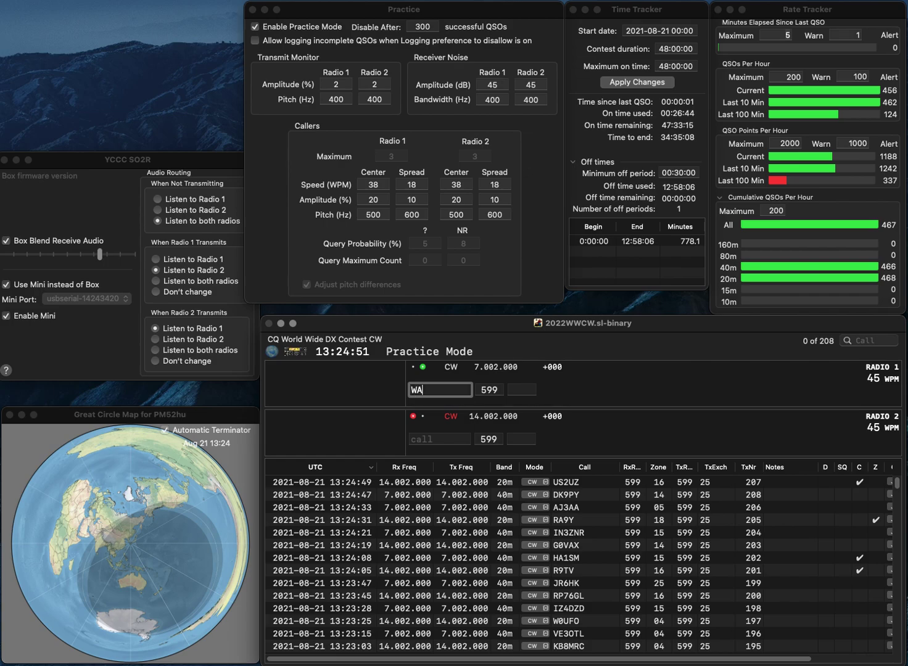
{"action": "type", "text": "1ZIC"}
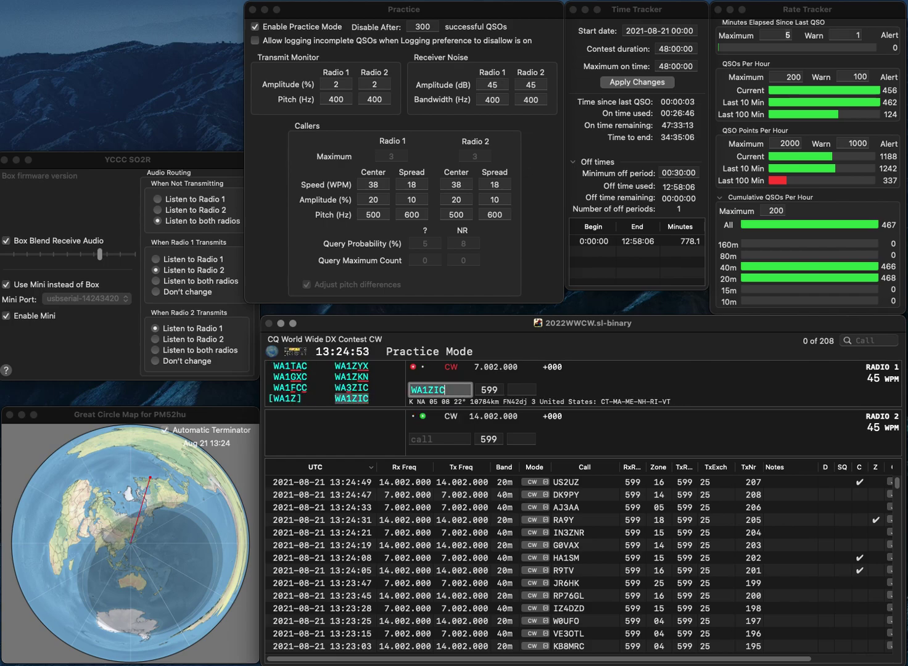
{"action": "key", "text": "Return"}
{"action": "type", "text": "0WRS"}
{"action": "key", "text": "Home"}
{"action": "type", "text": "G"}
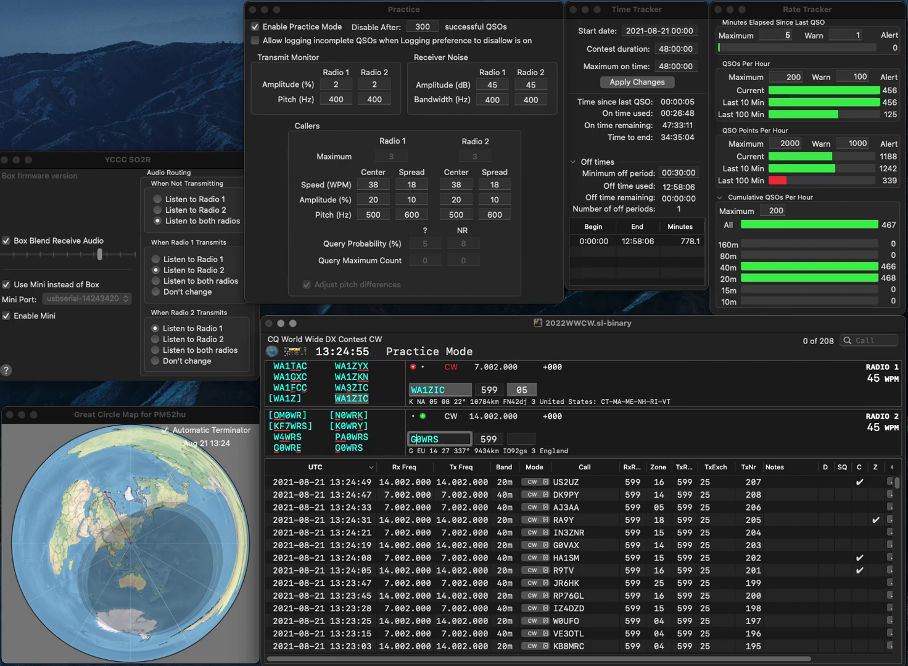
{"action": "key", "text": "Return"}
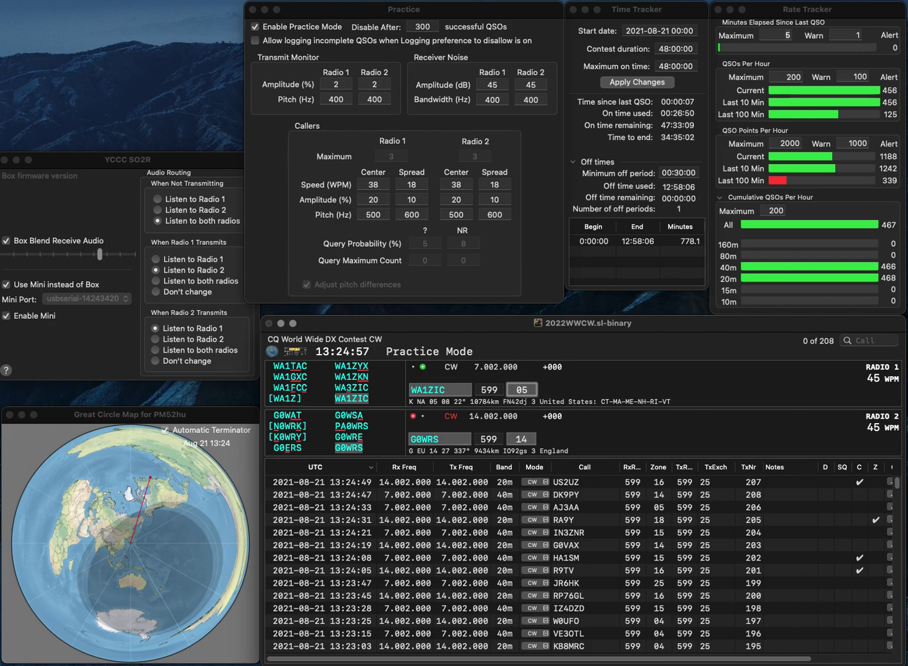
{"action": "key", "text": "Return"}
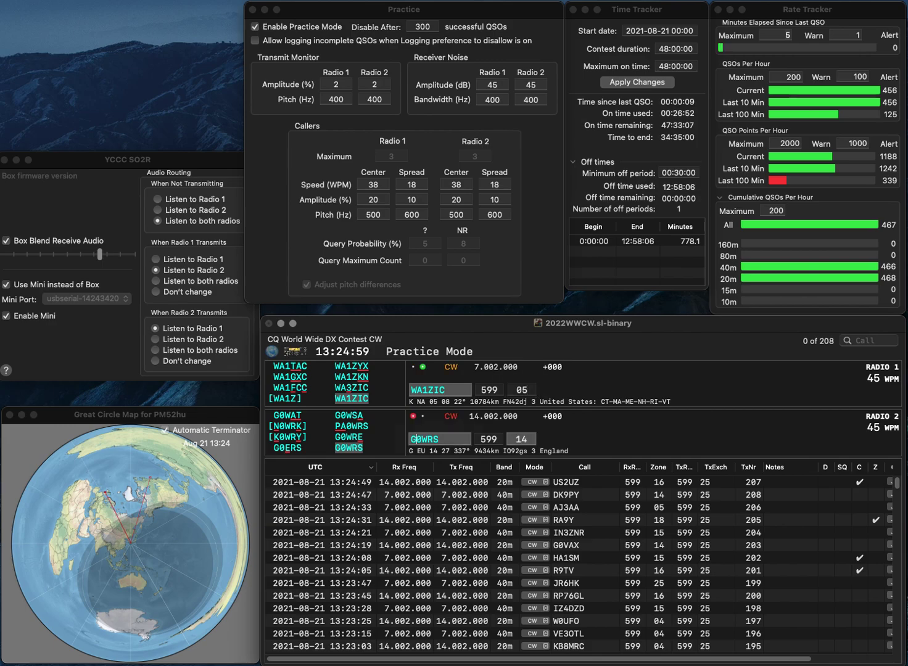
{"action": "key", "text": "Tab"}
{"action": "key", "text": "Return"}
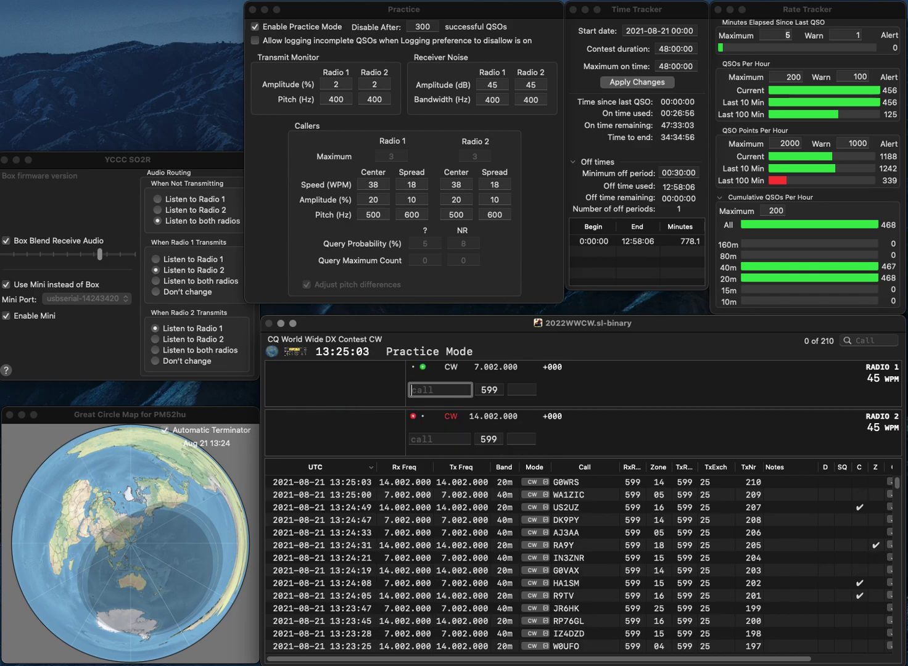
{"action": "type", "text": "W9NZ"}
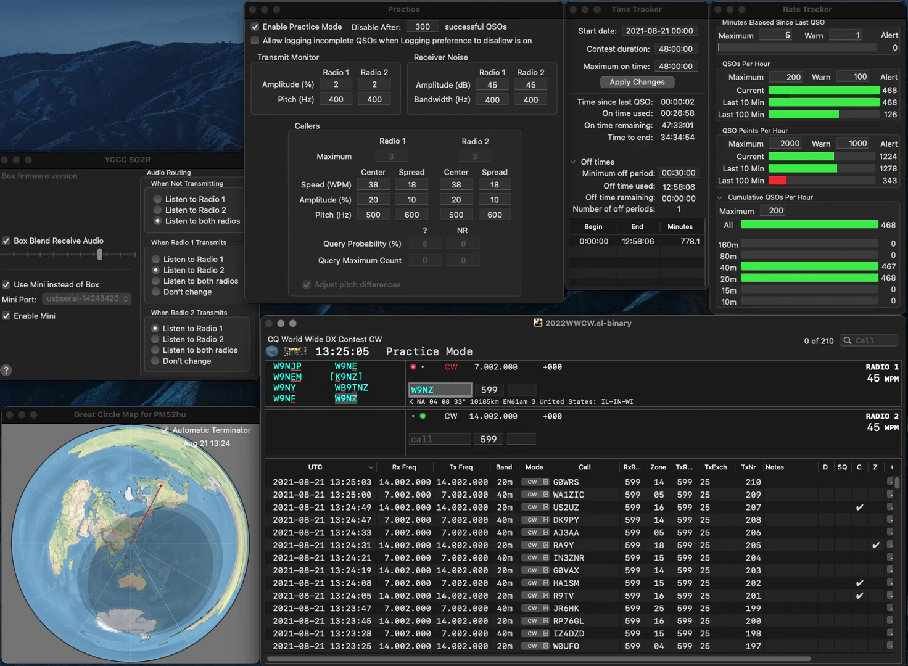
{"action": "key", "text": "Return"}
{"action": "type", "text": "K3"}
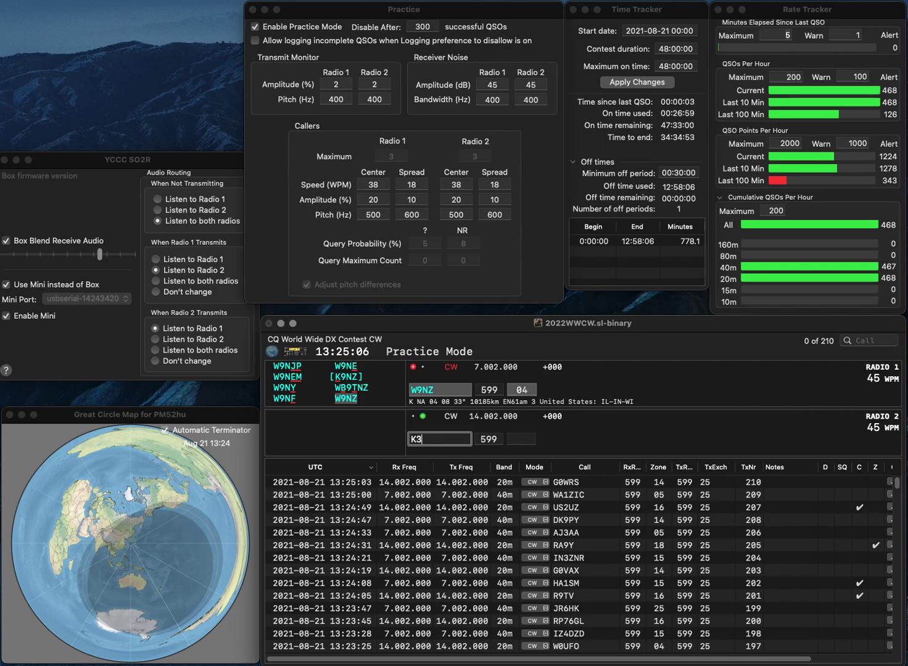
{"action": "type", "text": "UT"}
{"action": "key", "text": "Return"}
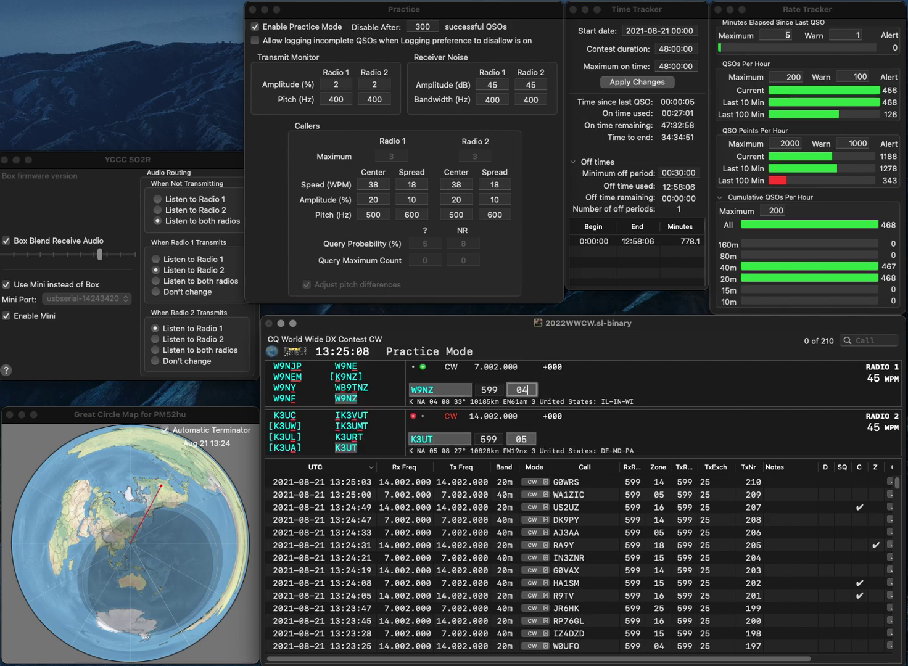
{"action": "key", "text": "Return"}
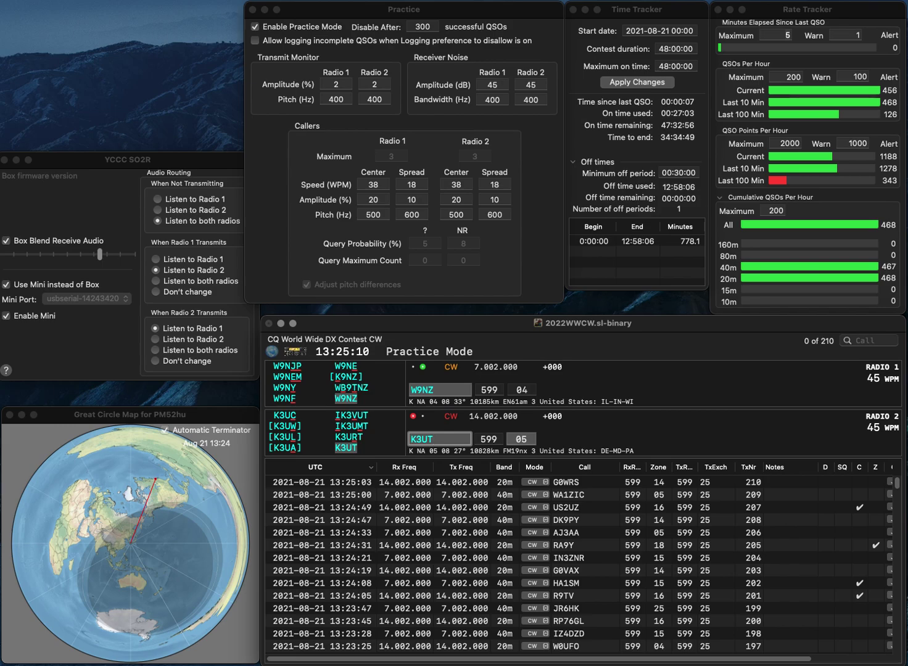
{"action": "key", "text": "Return"}
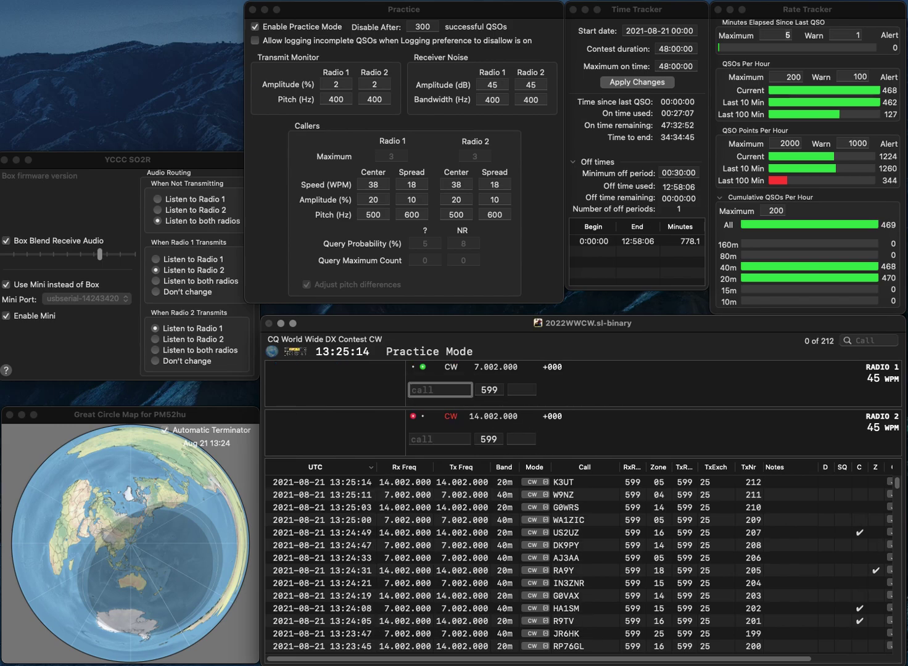
{"action": "type", "text": "SI9AM"}
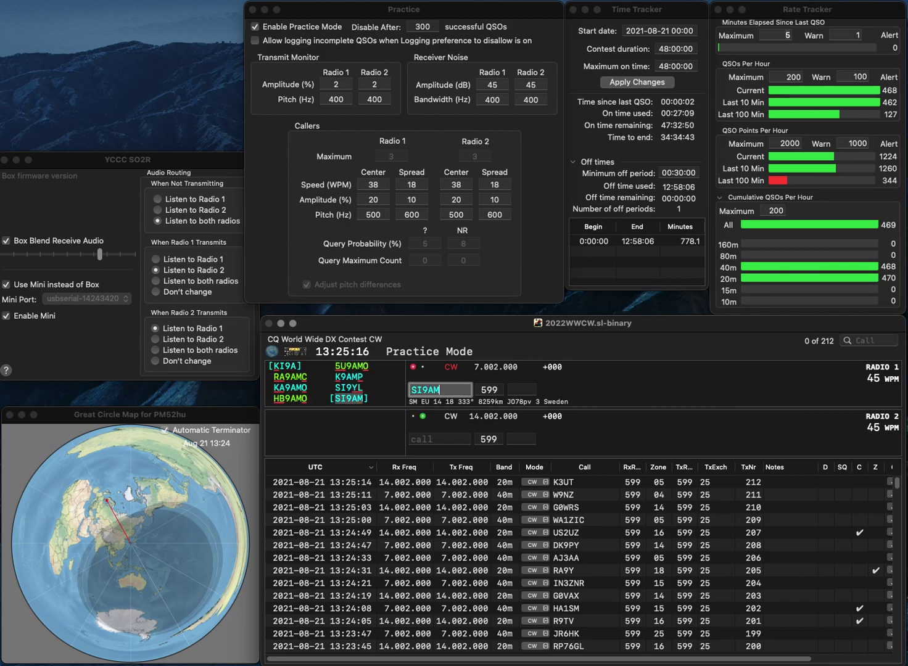
{"action": "key", "text": "Return"}
{"action": "type", "text": "SV1IYF"}
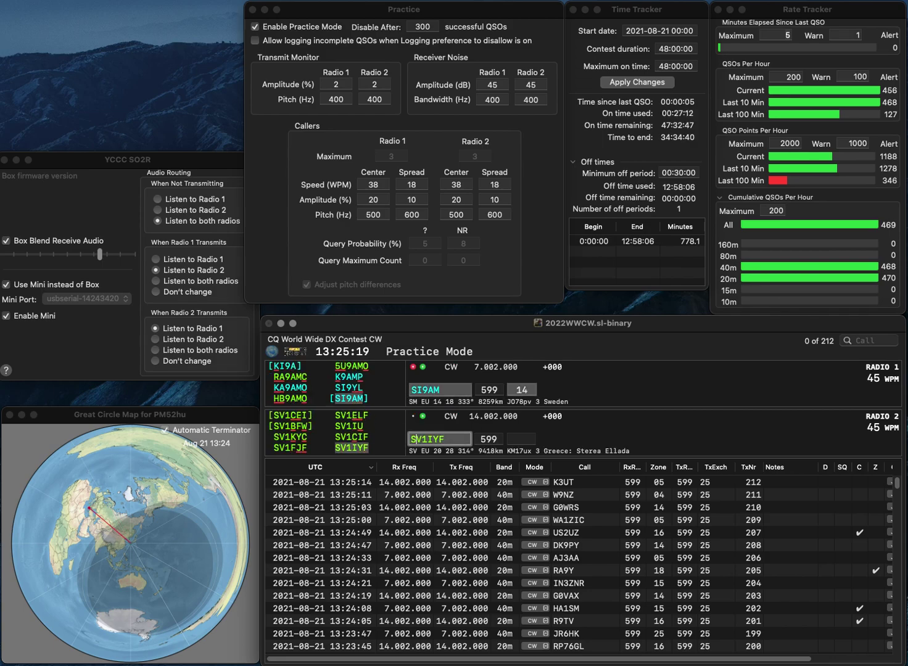
{"action": "key", "text": "Return"}
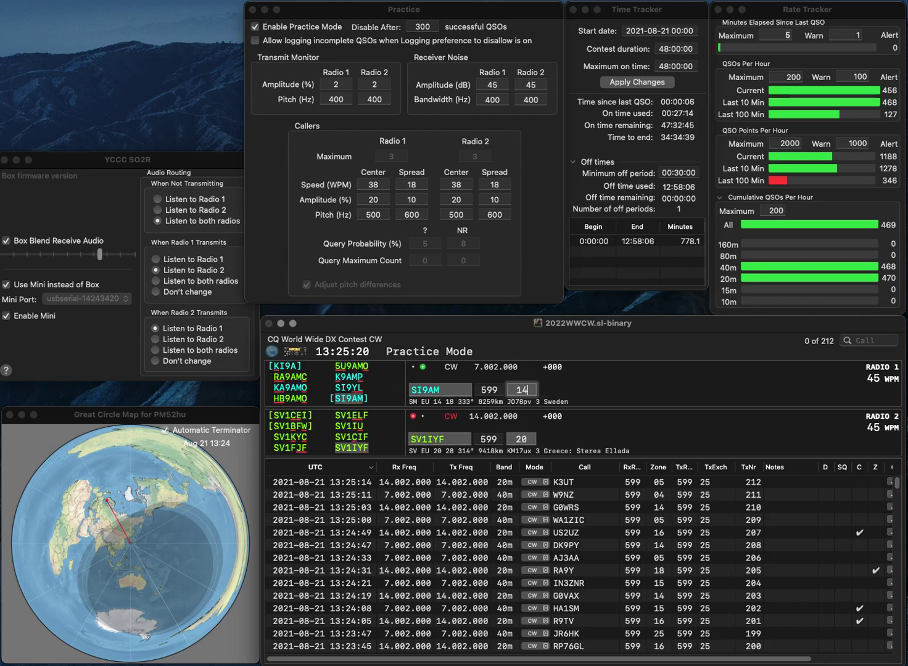
{"action": "key", "text": "Return"}
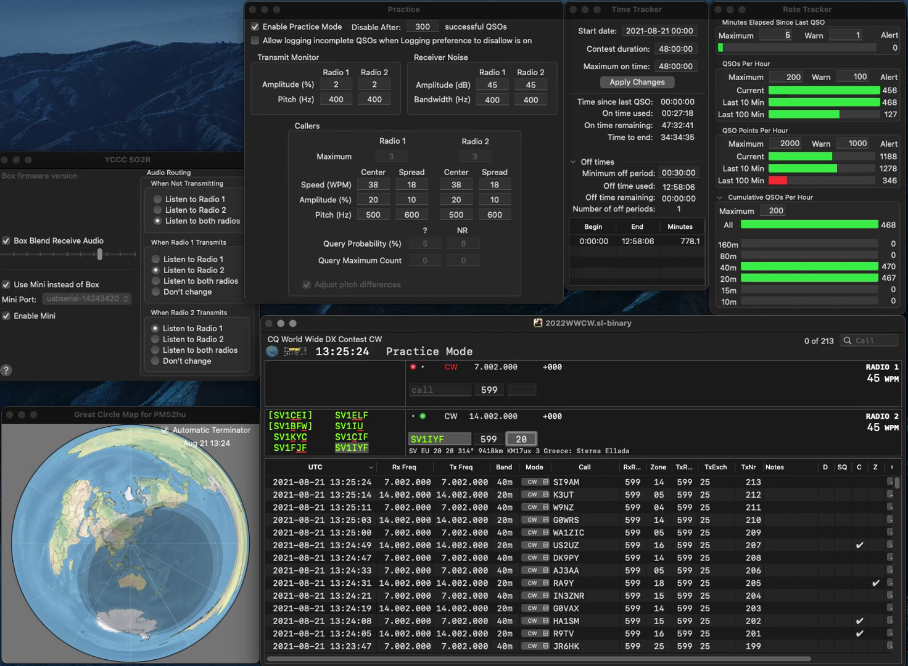
{"action": "key", "text": "Return"}
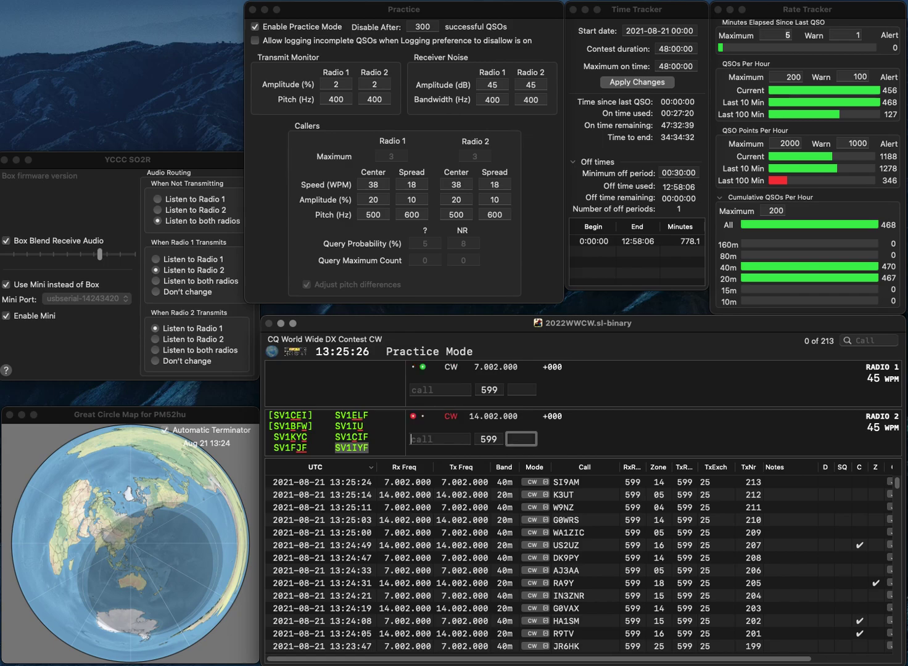
Answer the callers as WA0KQO on Radio 1 and KM4DR on Radio 2
{"action": "type", "text": "WA0XQO"}
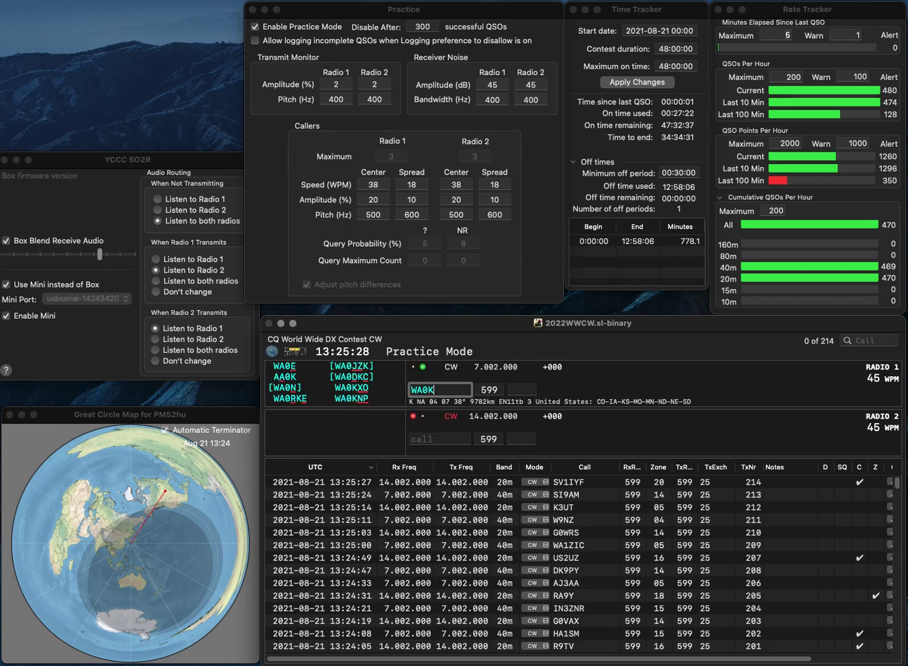
{"action": "key", "text": "BackSpace"}
{"action": "type", "text": "K"}
{"action": "key", "text": "Return"}
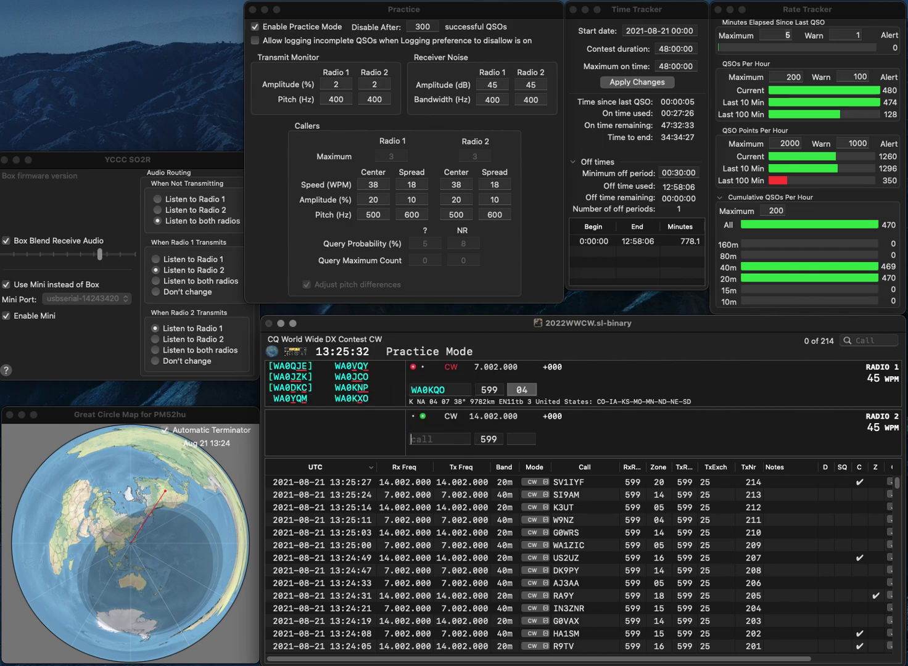
{"action": "type", "text": "KM4DR"}
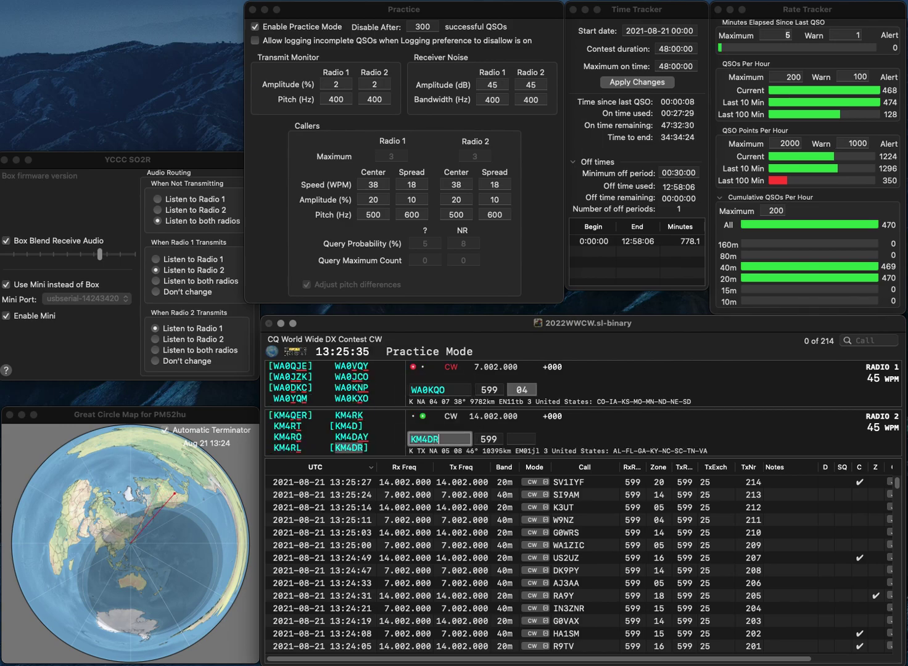
{"action": "key", "text": "Return"}
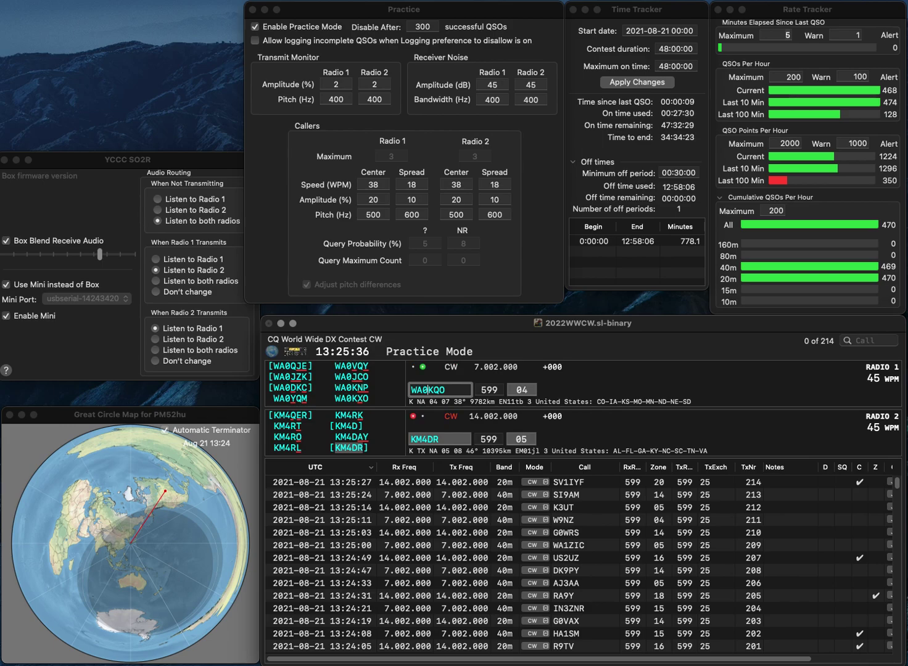
{"action": "type", "text": "X"}
{"action": "key", "text": "Delete"}
{"action": "key", "text": "Return"}
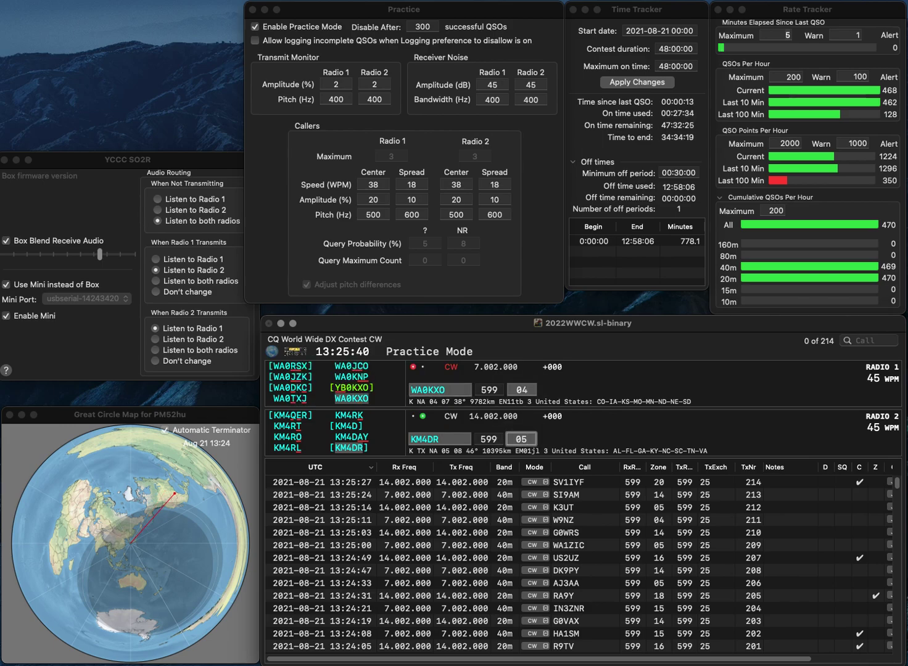
{"action": "key", "text": "Return"}
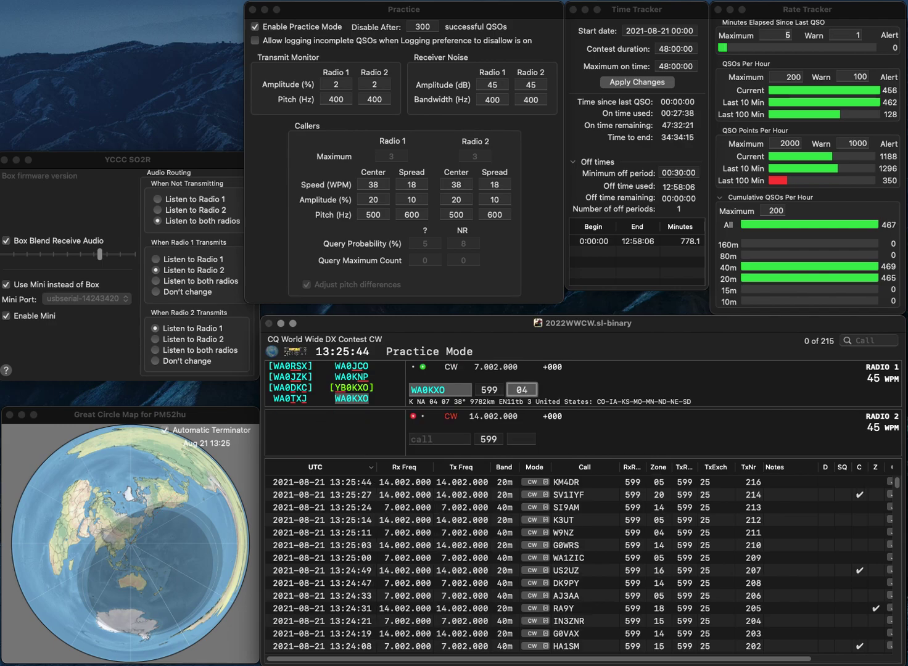
{"action": "key", "text": "Return"}
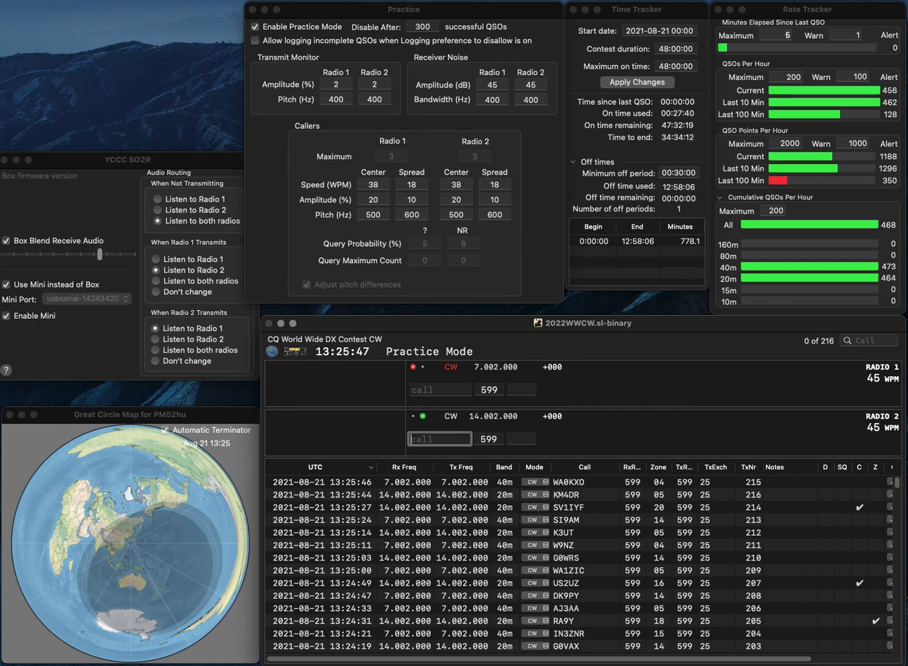
Answer W4AAZ on Radio 2 and WE5P on Radio 1, and log both contacts
{"action": "type", "text": "W4AAZ"}
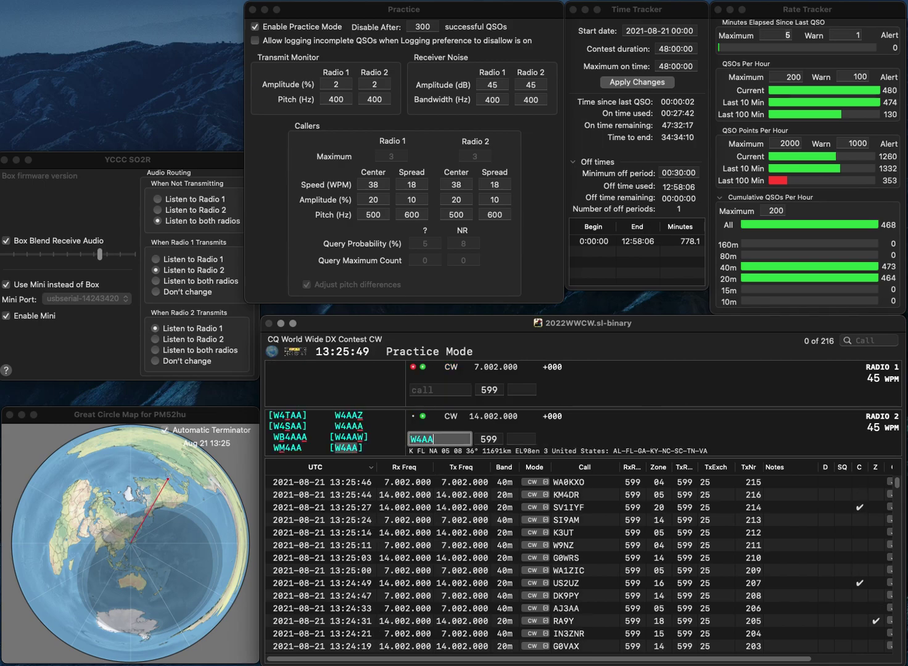
{"action": "key", "text": "Return"}
{"action": "type", "text": "WE"}
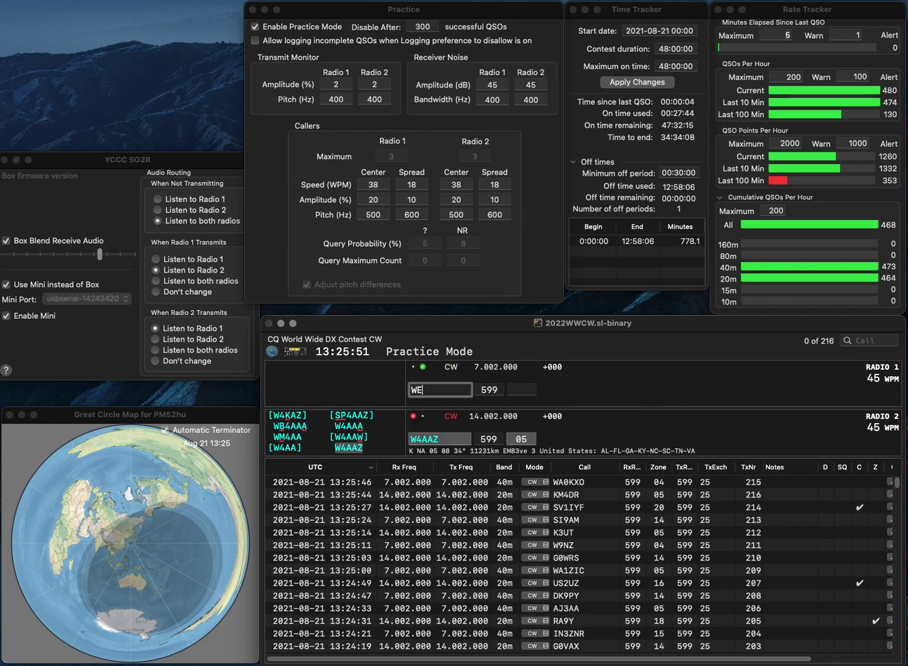
{"action": "type", "text": "5P"}
{"action": "key", "text": "Return"}
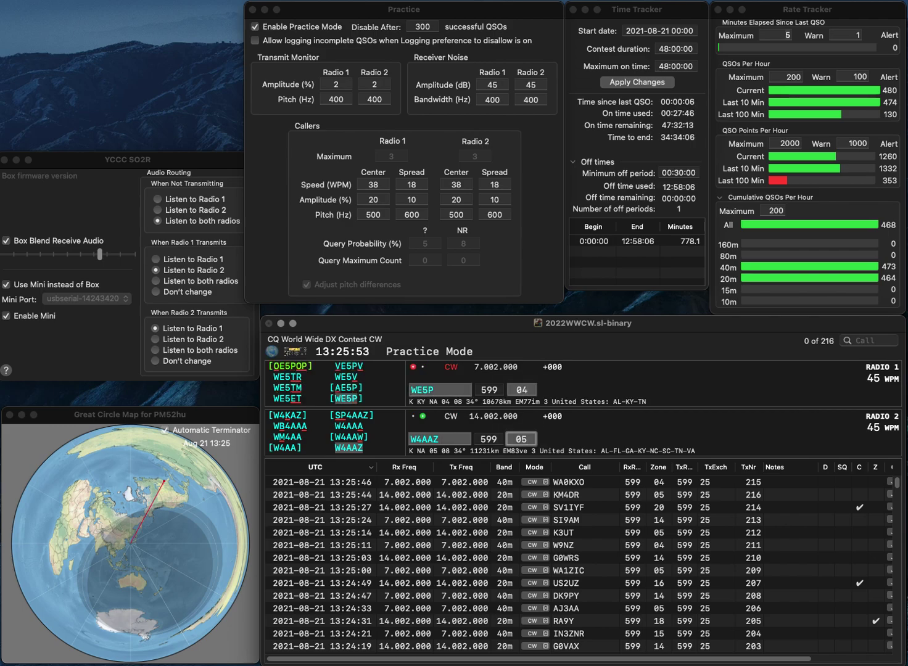
{"action": "key", "text": "Return"}
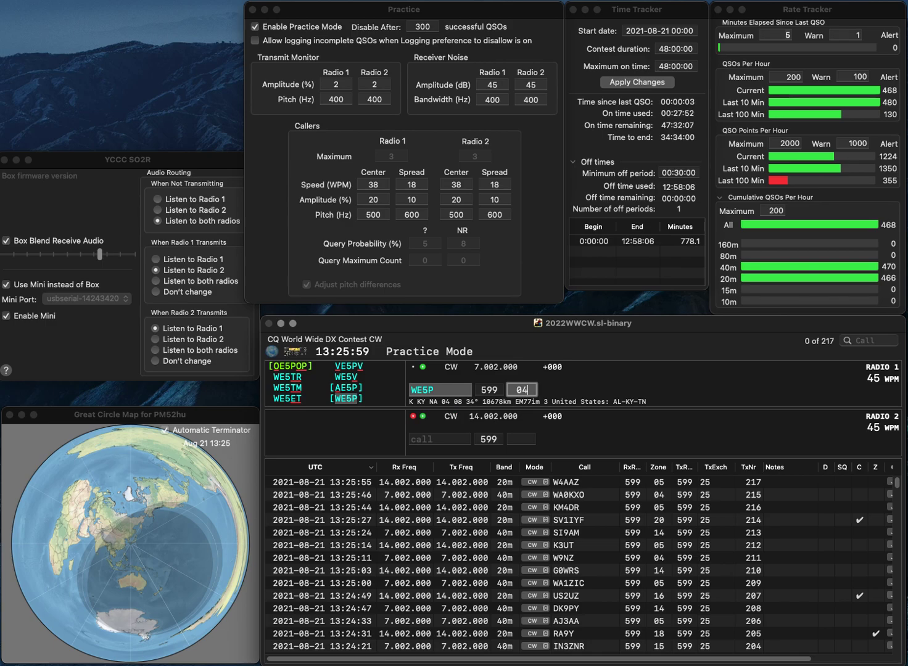
{"action": "key", "text": "Return"}
Enter the partial call 1UO on Radio 2, then complete and answer it as YU1UO
{"action": "type", "text": "1UM"}
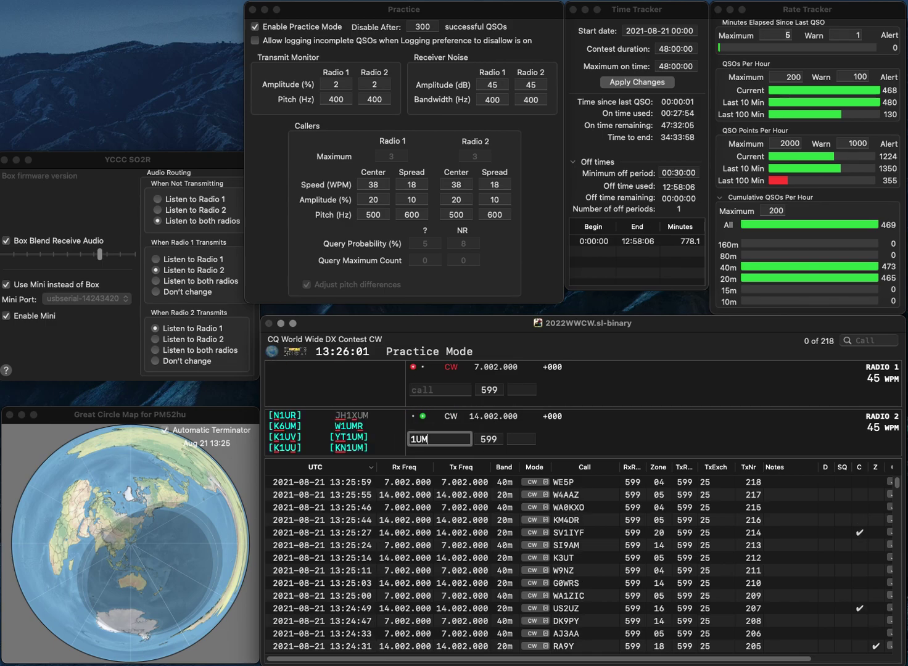
{"action": "key", "text": "BackSpace"}
{"action": "type", "text": "O"}
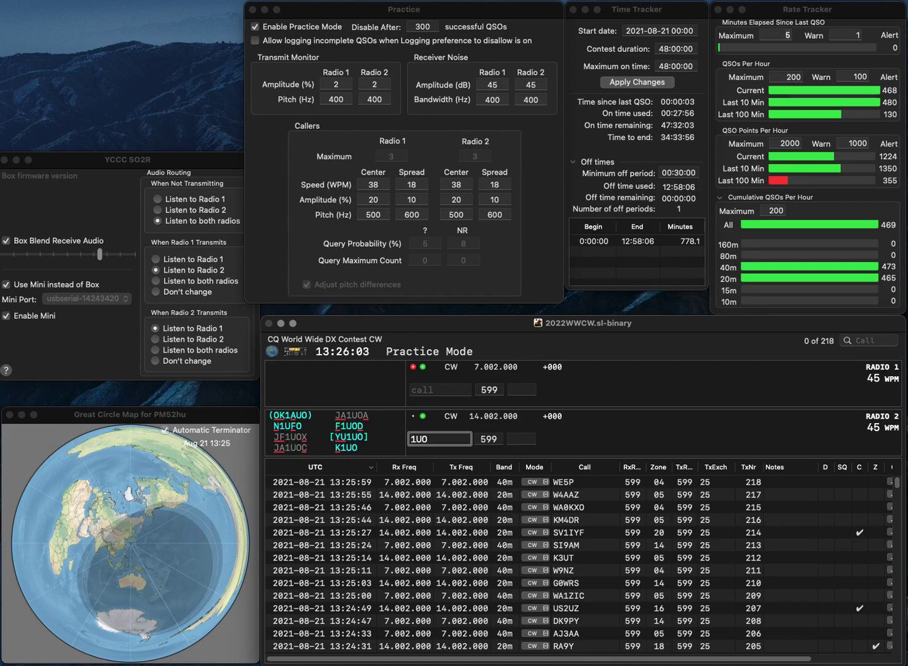
{"action": "type", "text": "YU"}
{"action": "key", "text": "Return"}
{"action": "type", "text": "EWS"}
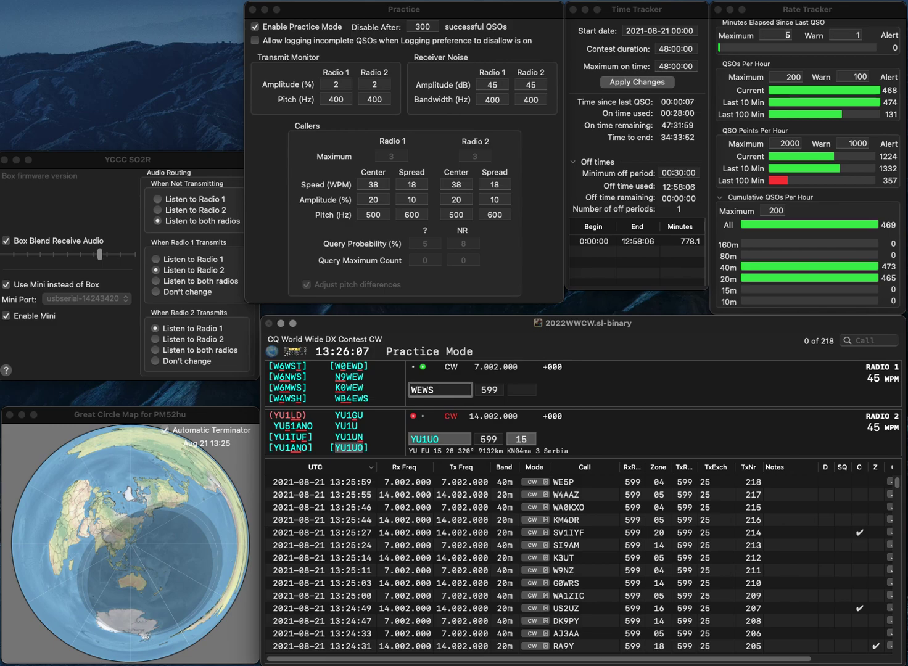
{"action": "key", "text": "Return"}
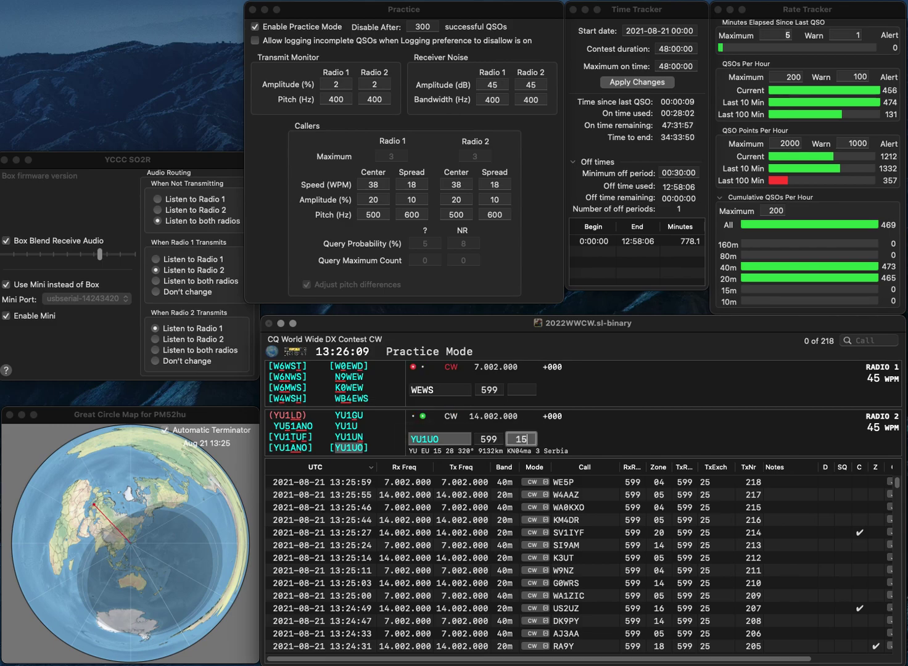
{"action": "key", "text": "Return"}
{"action": "type", "text": "B4"}
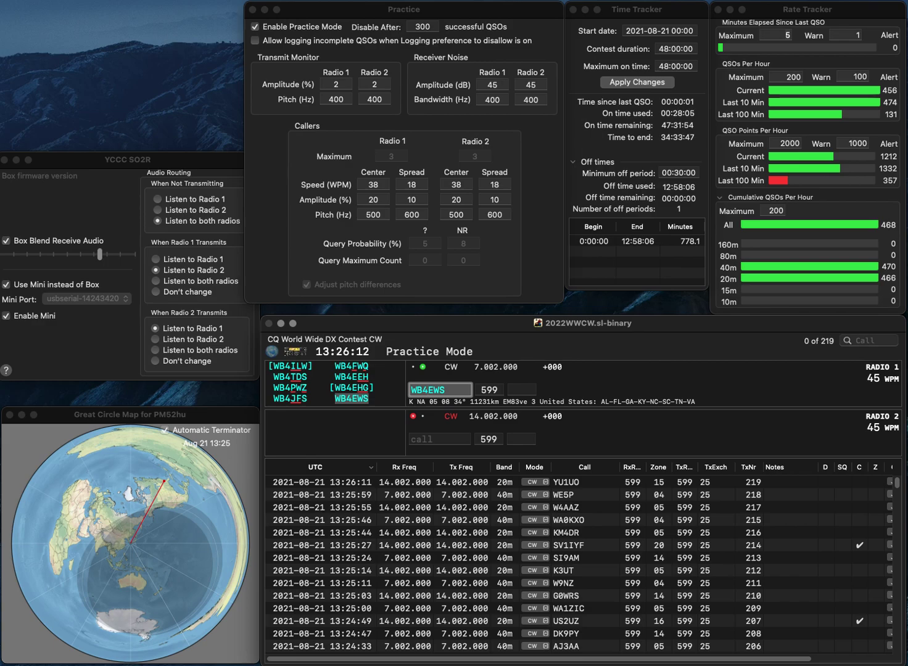
{"action": "key", "text": "Return"}
{"action": "type", "text": "IK1ANI"}
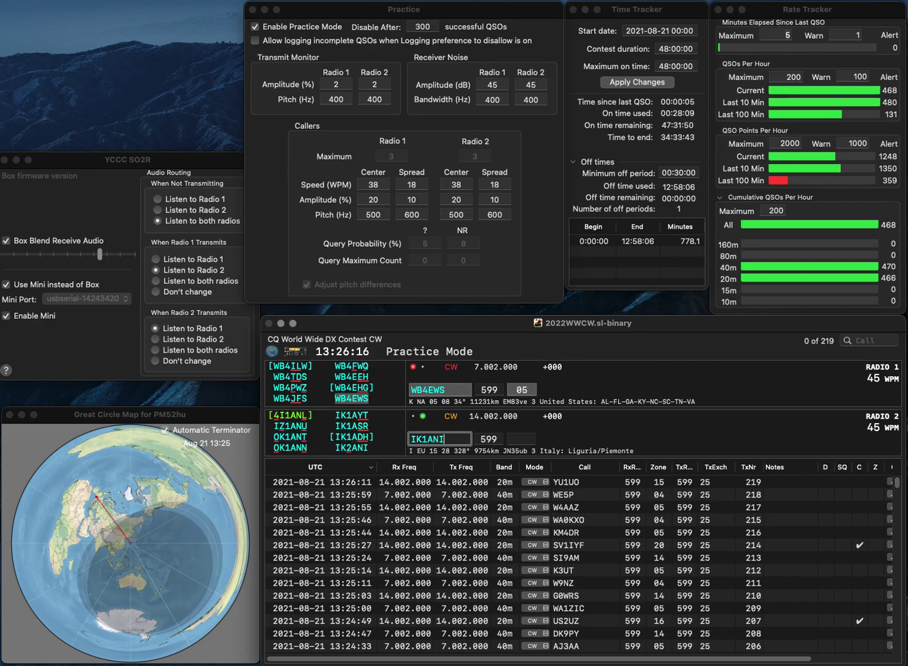
{"action": "key", "text": "Return"}
Correct the Radio 2 call to IK2ANI, and log the WB4EWS and IK2ANI contacts
{"action": "key", "text": "BackSpace"}
{"action": "type", "text": "2"}
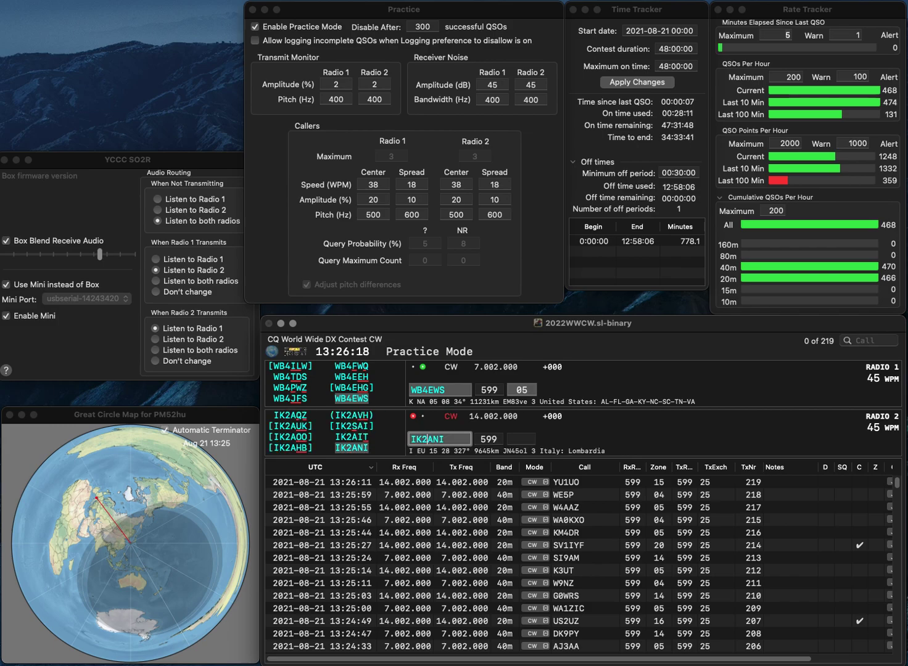
{"action": "key", "text": "space"}
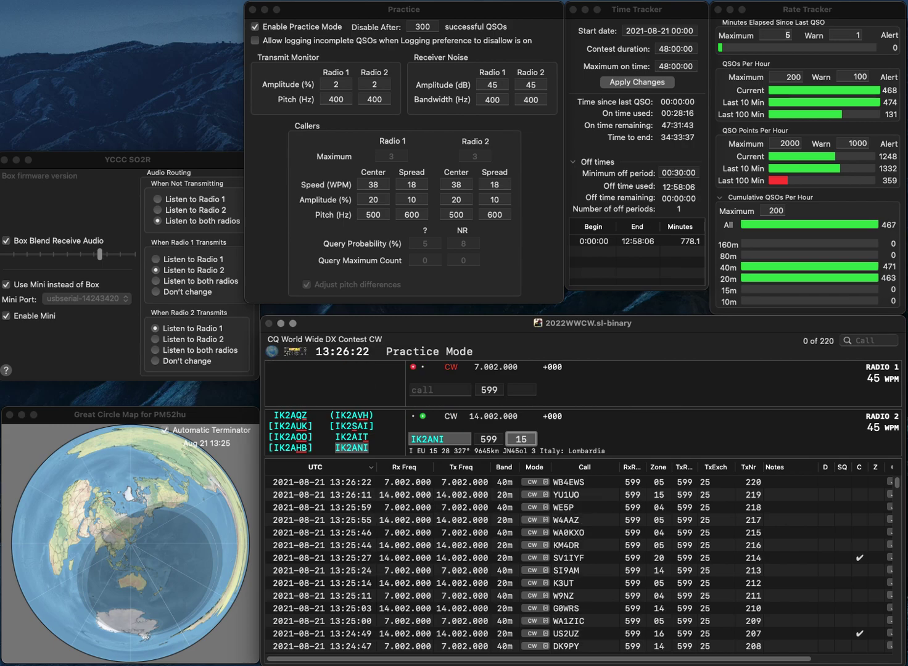
{"action": "key", "text": "Return"}
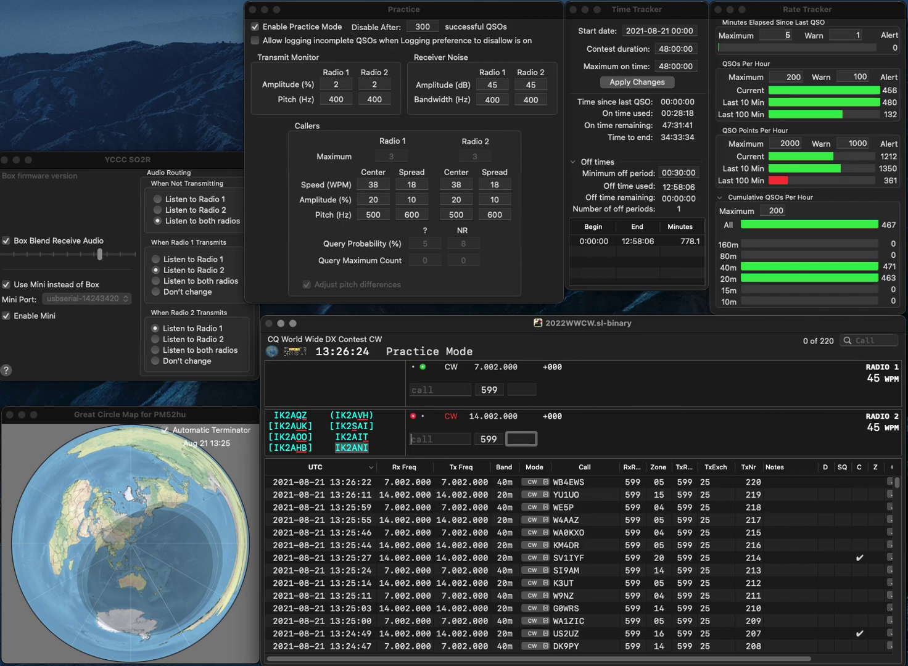
{"action": "type", "text": "HB9"}
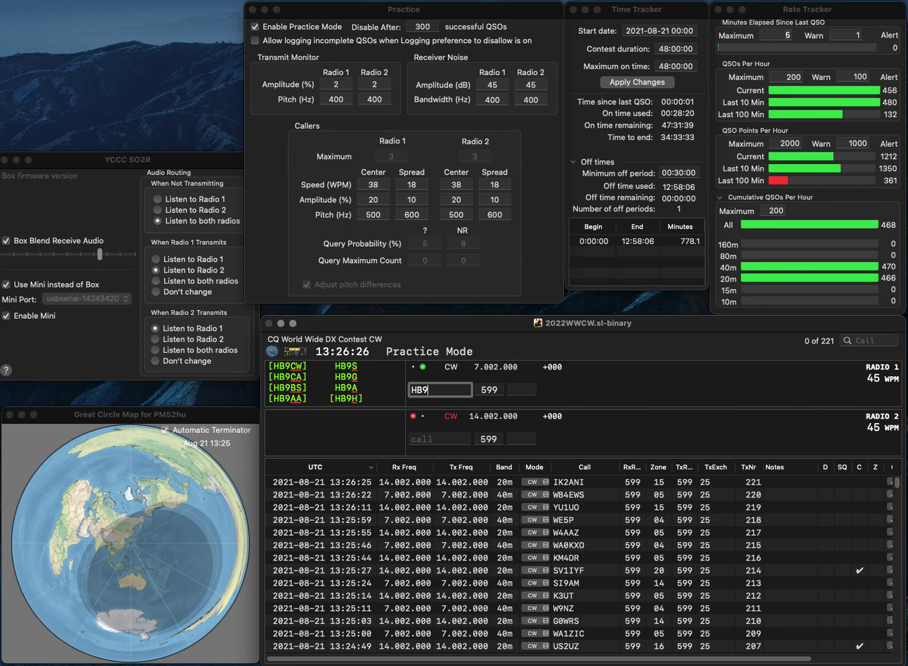
{"action": "type", "text": "AFZ"}
{"action": "key", "text": "Return"}
{"action": "type", "text": "3HLB"}
Edit the prefix of the partial Radio 2 call and send it as G3HLB
{"action": "key", "text": "Home"}
{"action": "type", "text": "G"}
{"action": "key", "text": "BackSpace"}
{"action": "type", "text": "O"}
{"action": "key", "text": "BackSpace"}
{"action": "type", "text": "3"}
{"action": "key", "text": "BackSpace"}
{"action": "type", "text": "3"}
{"action": "key", "text": "Return"}
{"action": "key", "text": "Return"}
{"action": "key", "text": "Tab"}
{"action": "key", "text": "Delete"}
{"action": "type", "text": "G"}
{"action": "key", "text": "Return"}
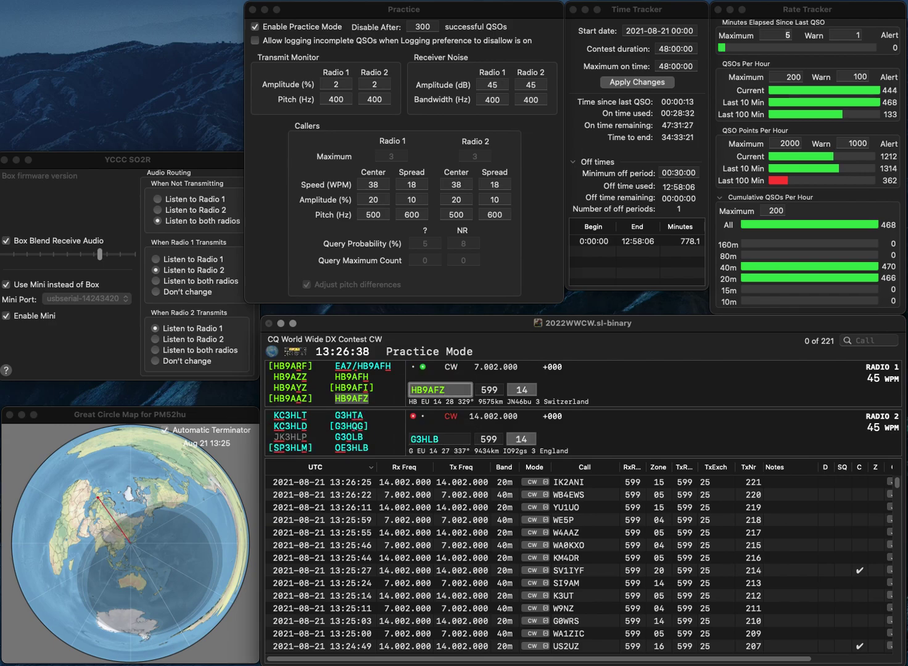
{"action": "key", "text": "Return"}
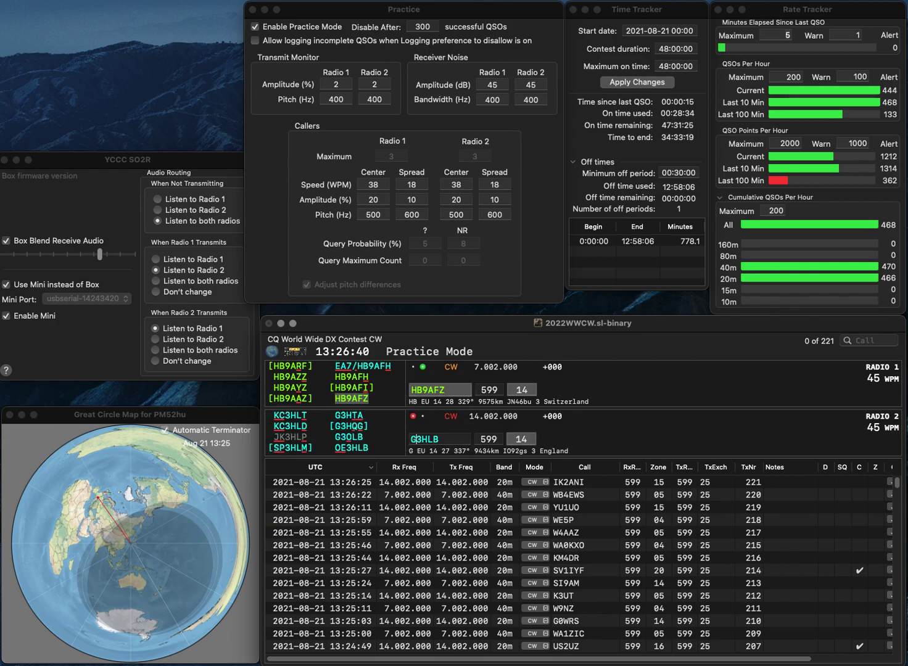
{"action": "key", "text": "BackSpace"}
{"action": "type", "text": "OE"}
{"action": "key", "text": "Return"}
{"action": "type", "text": "N0YY"}
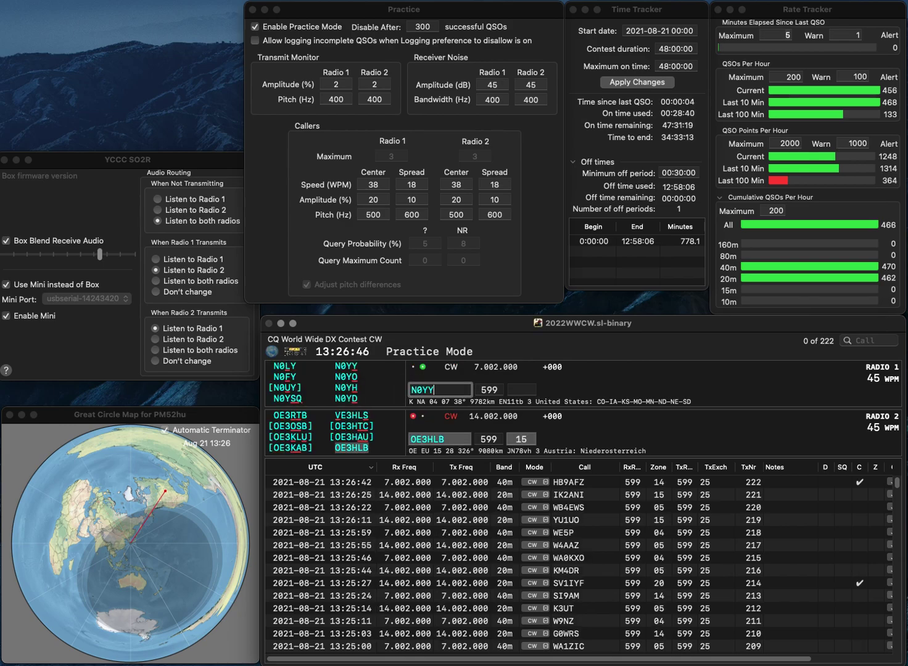
{"action": "key", "text": "Return"}
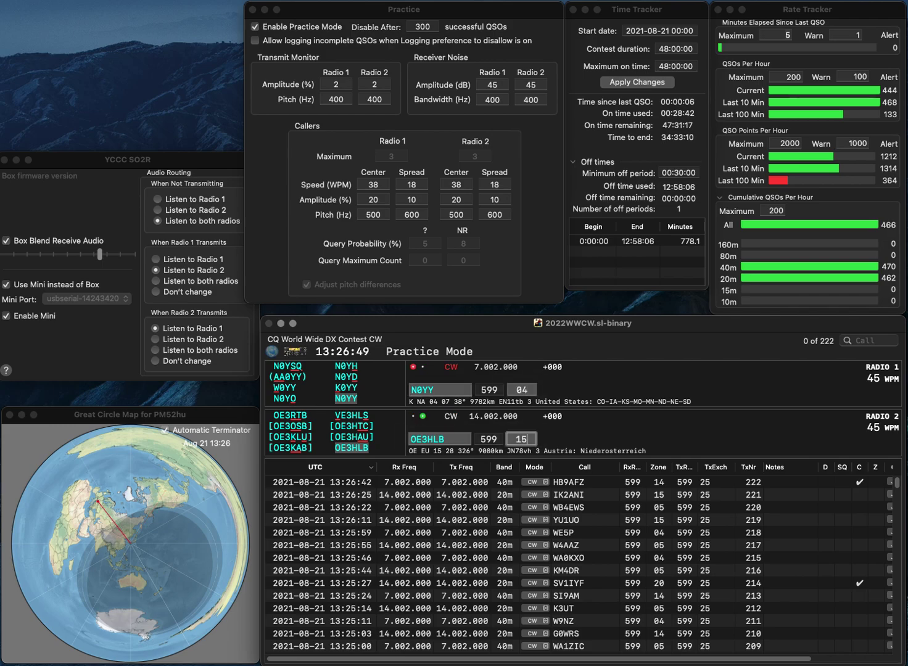
{"action": "key", "text": "Return"}
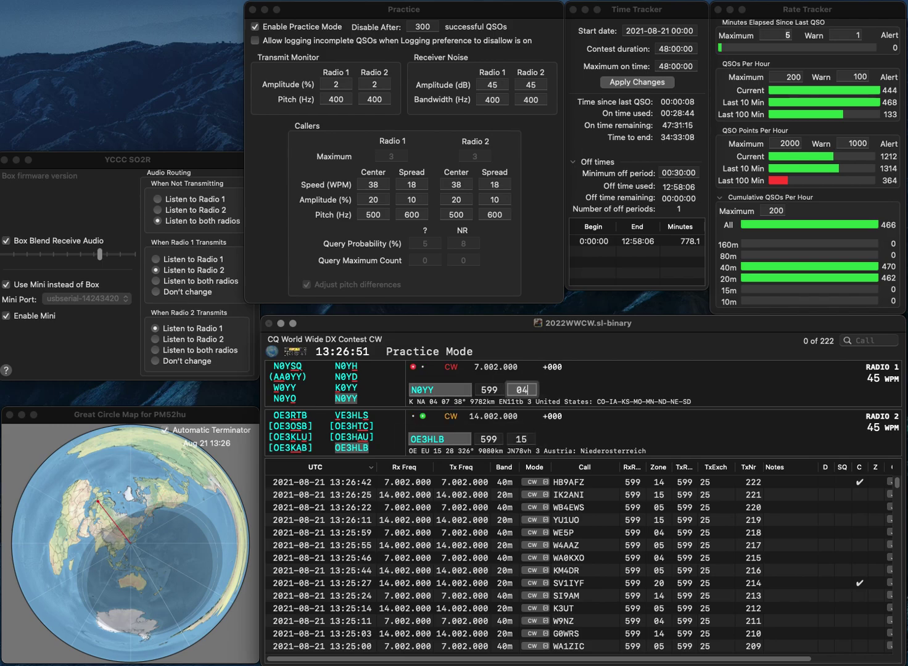
{"action": "key", "text": "Return"}
{"action": "type", "text": "DL1FAR"}
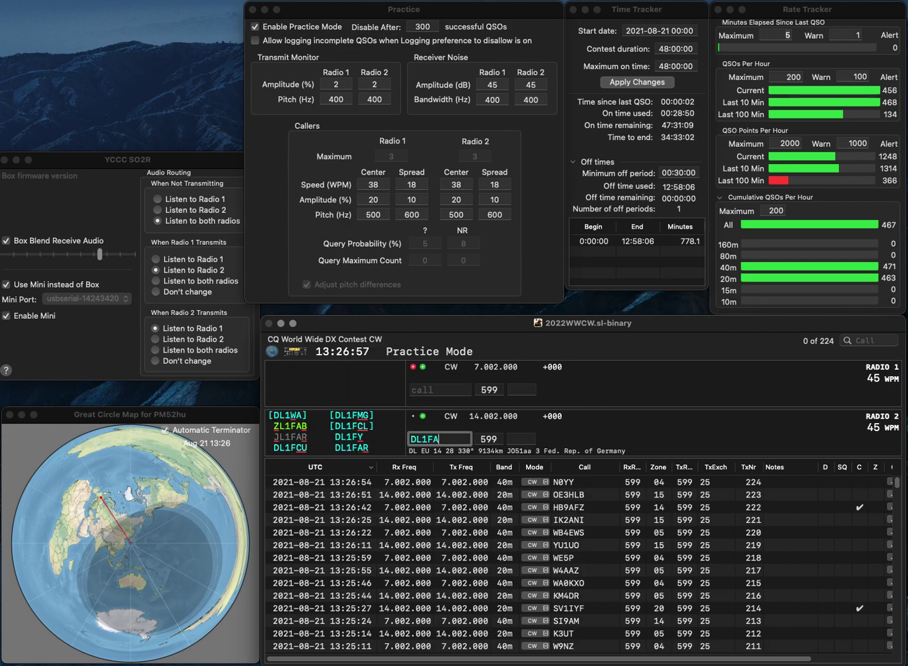
{"action": "key", "text": "Return"}
Enter 6AXW on Radio 1, add the prefix SP, and answer SP6AXW with the contest exchange
{"action": "type", "text": "6AXW"}
{"action": "key", "text": "super+Left"}
{"action": "type", "text": "SP"}
{"action": "key", "text": "Return"}
{"action": "key", "text": "Tab"}
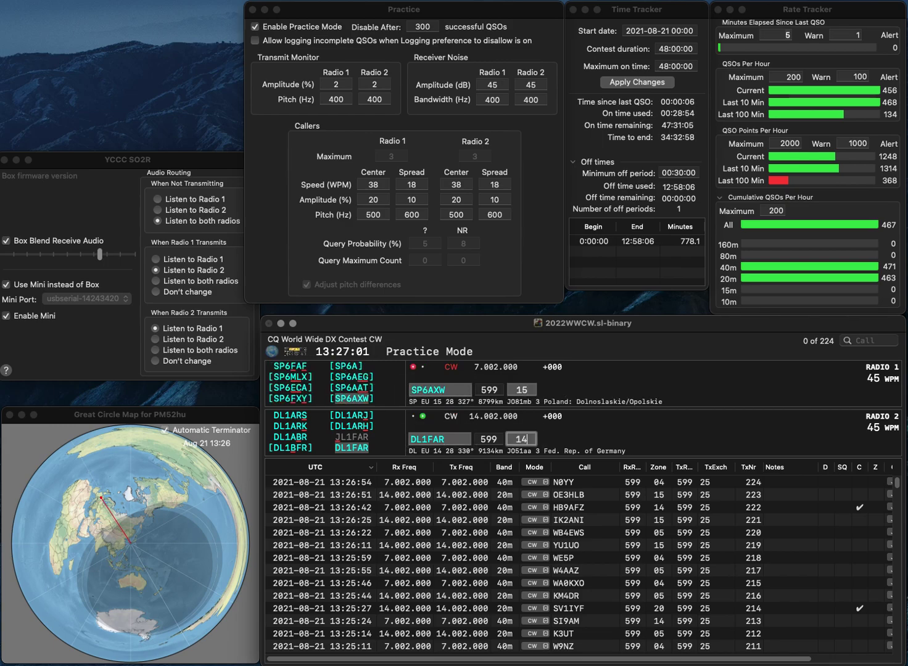
Log the DL1FAR and SP6AXW contacts, and answer SP9ARY on Radio 2
{"action": "key", "text": "Return"}
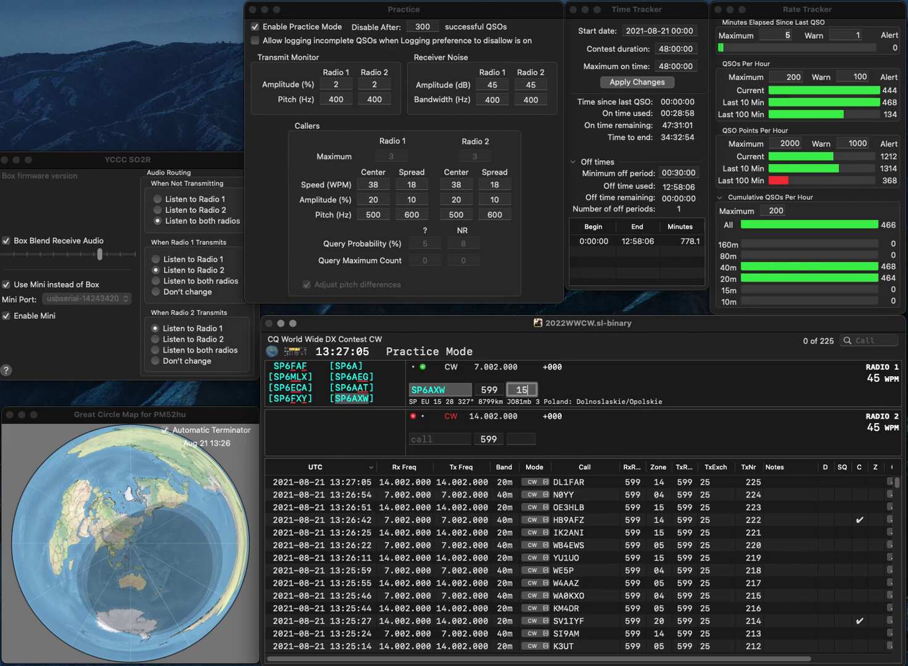
{"action": "key", "text": "Return"}
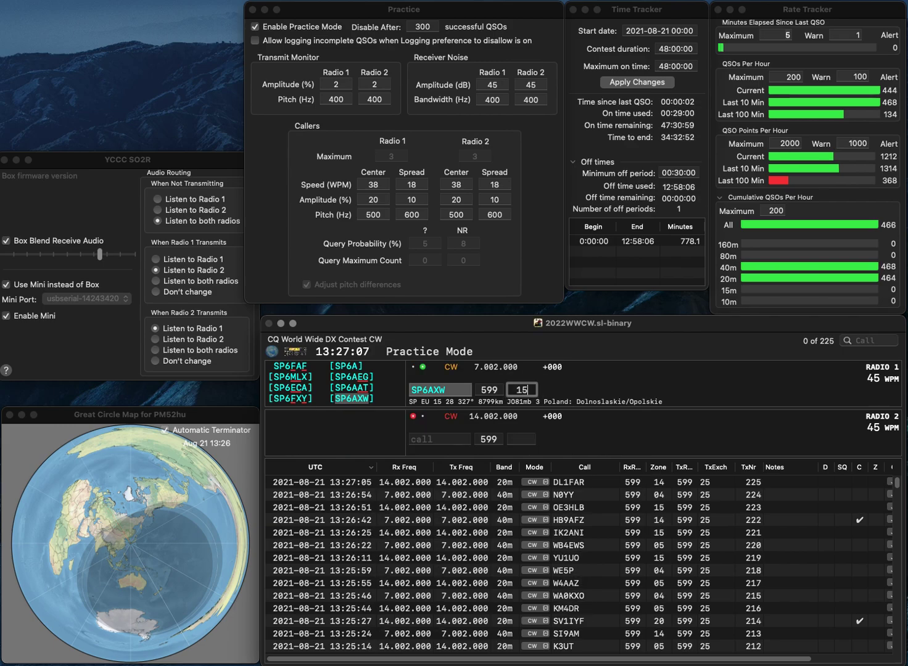
{"action": "type", "text": "SP9ARY"}
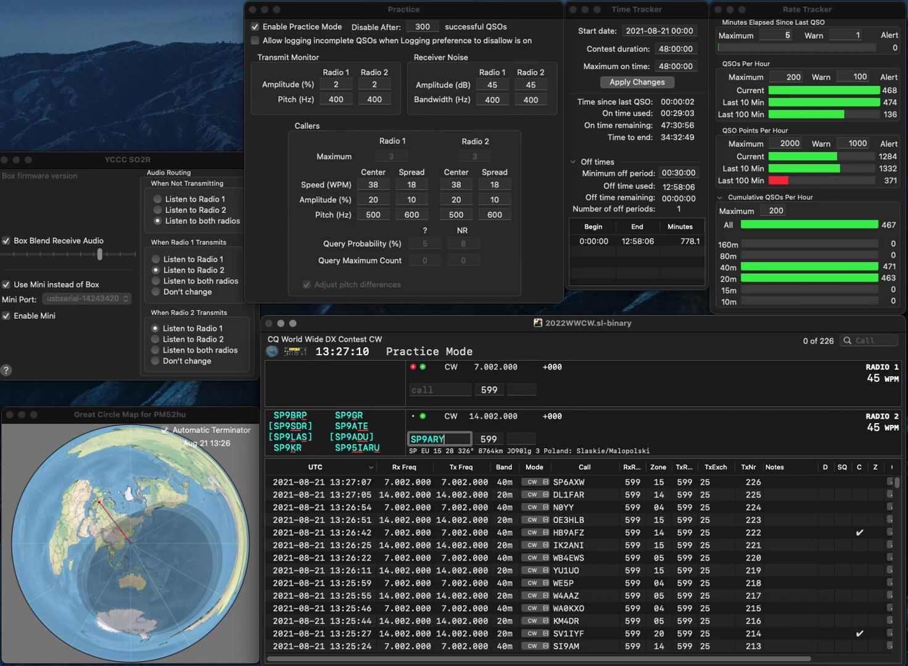
{"action": "key", "text": "Return"}
Send the partial call 2IUY on Radio 1, and correct and send the Radio 2 call as SP8ARY
{"action": "type", "text": "2IUY"}
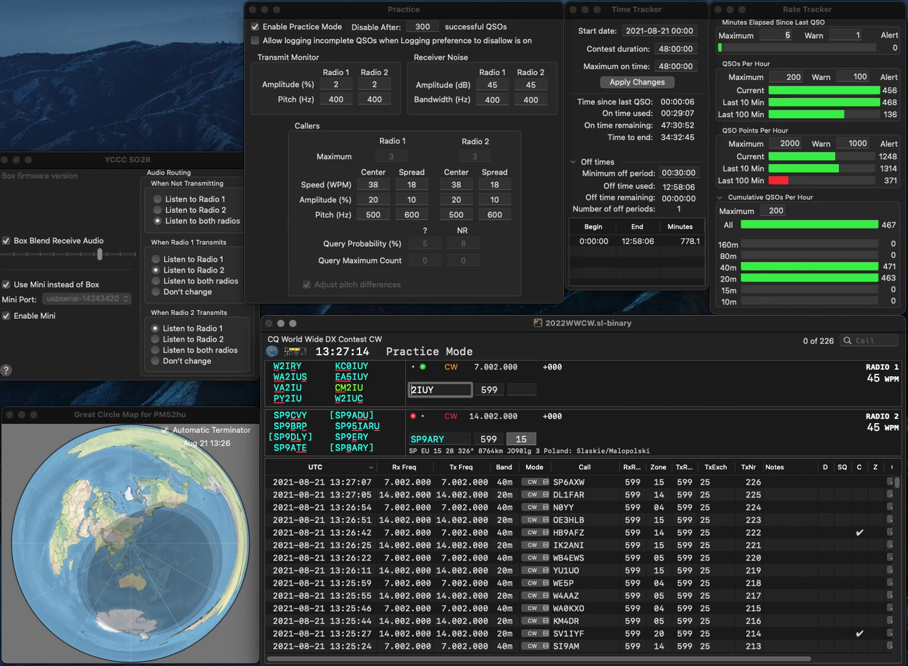
{"action": "key", "text": "Return"}
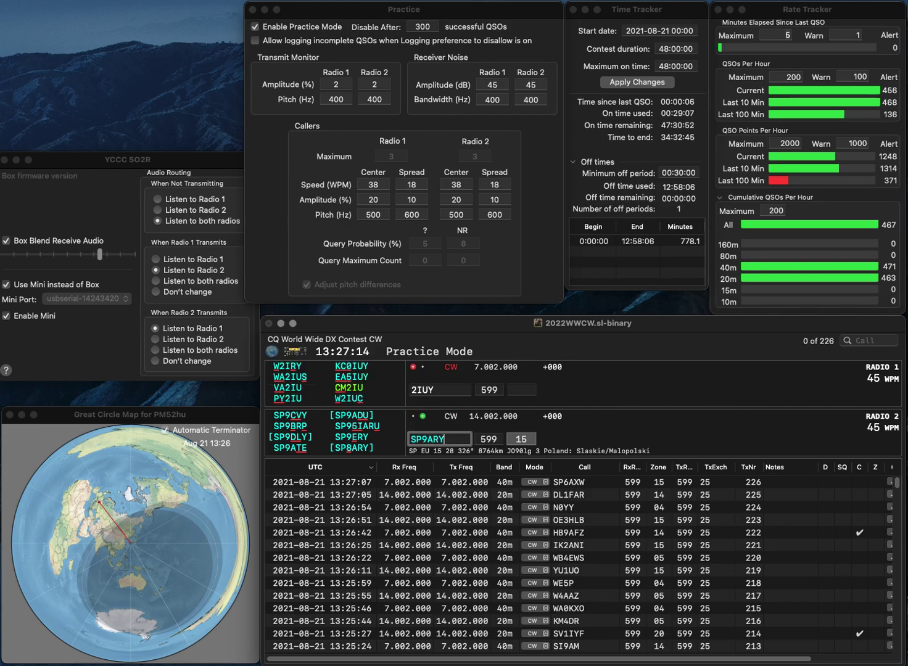
{"action": "left_click", "coordinate": [427, 439]}
{"action": "key", "text": "BackSpace"}
{"action": "type", "text": "8"}
{"action": "key", "text": "Return"}
{"action": "type", "text": "W"}
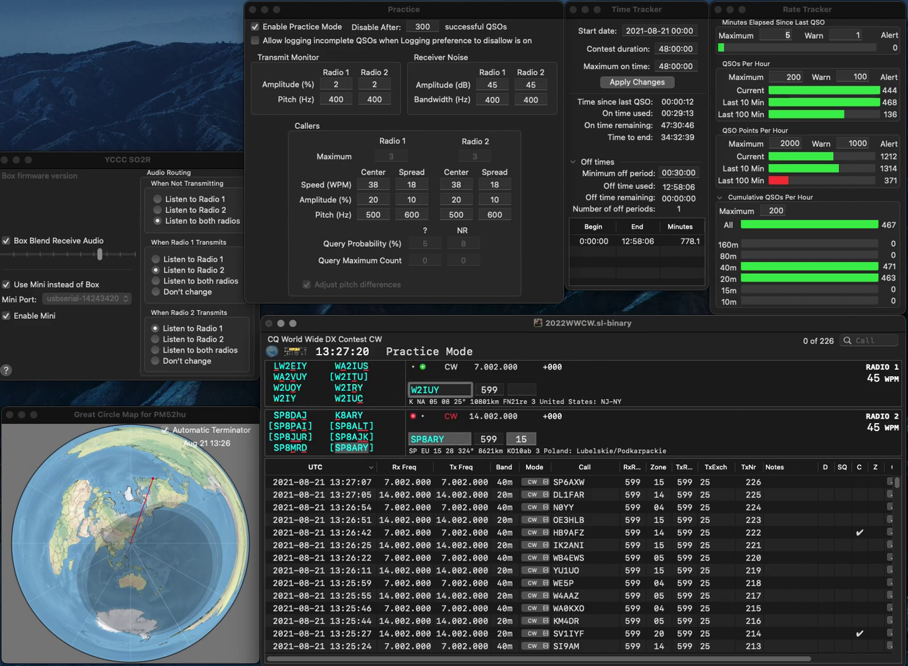
{"action": "key", "text": "BackSpace"}
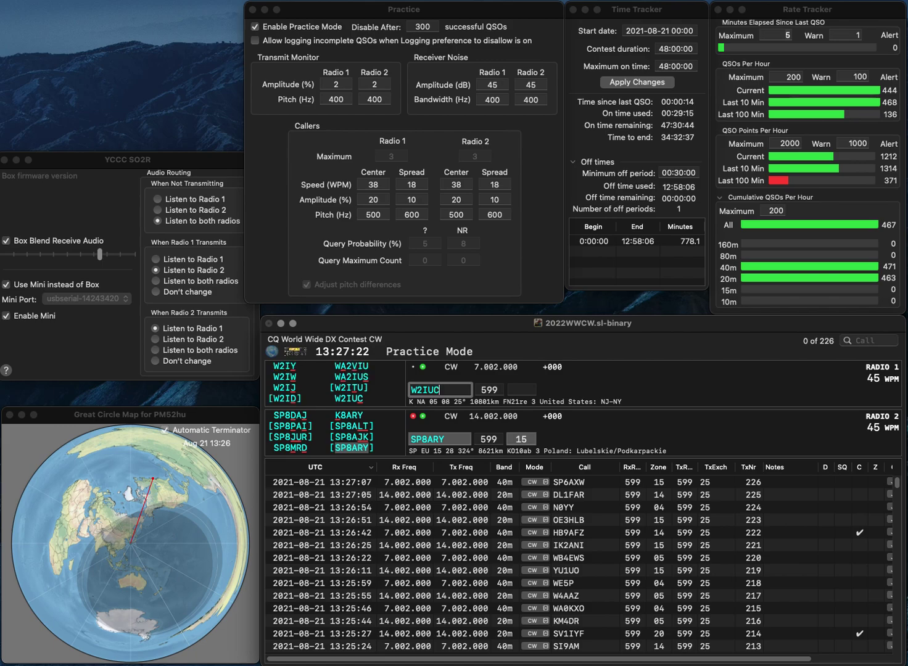
{"action": "type", "text": "C"}
{"action": "key", "text": "Return"}
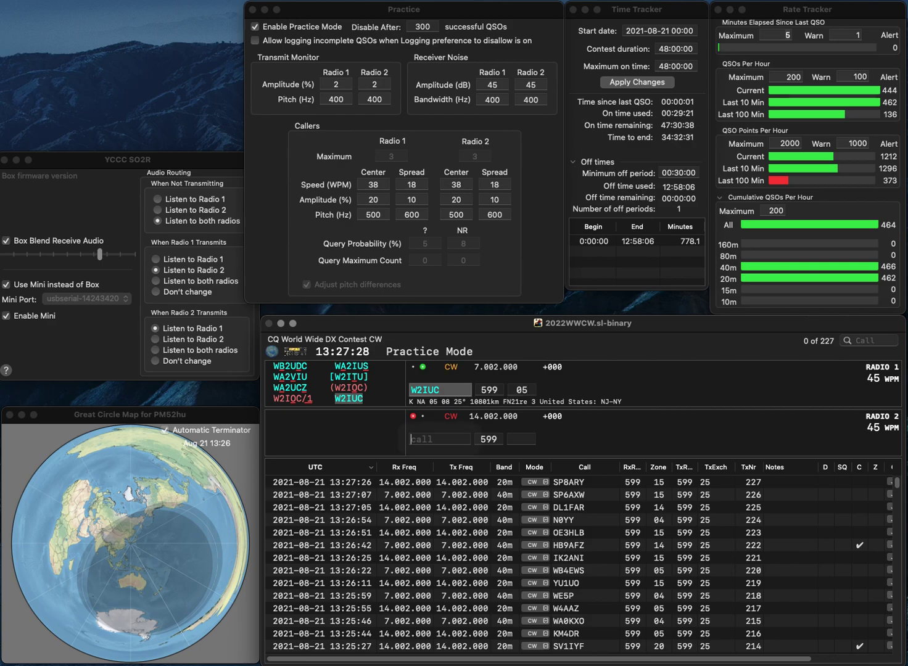
{"action": "key", "text": "Return"}
{"action": "type", "text": "N2RSC"}
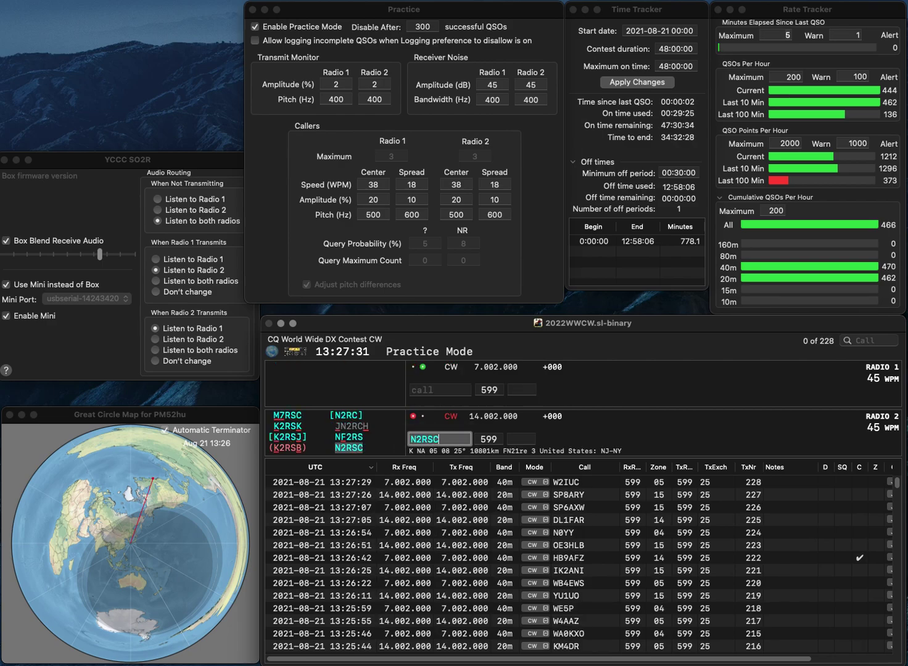
{"action": "key", "text": "Return"}
{"action": "type", "text": "L"}
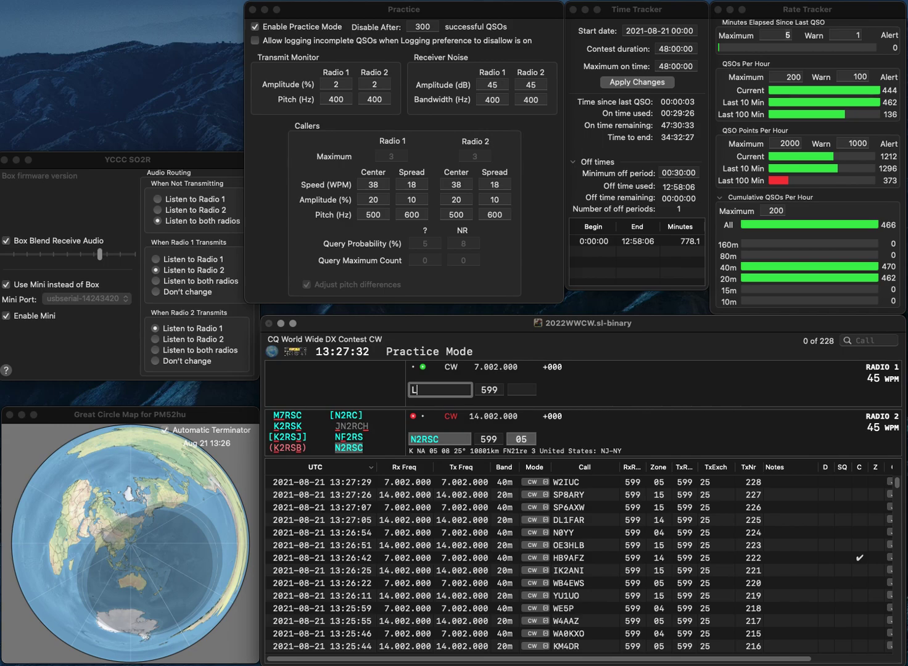
{"action": "type", "text": "Y1XA"}
{"action": "key", "text": "Return"}
{"action": "key", "text": "Return"}
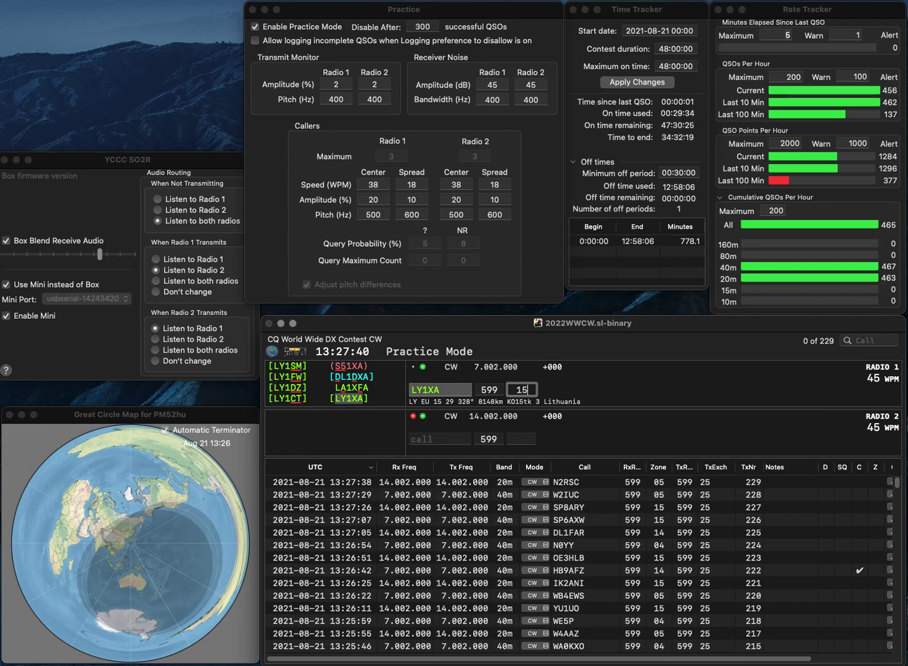
{"action": "key", "text": "Return"}
{"action": "type", "text": "W0"}
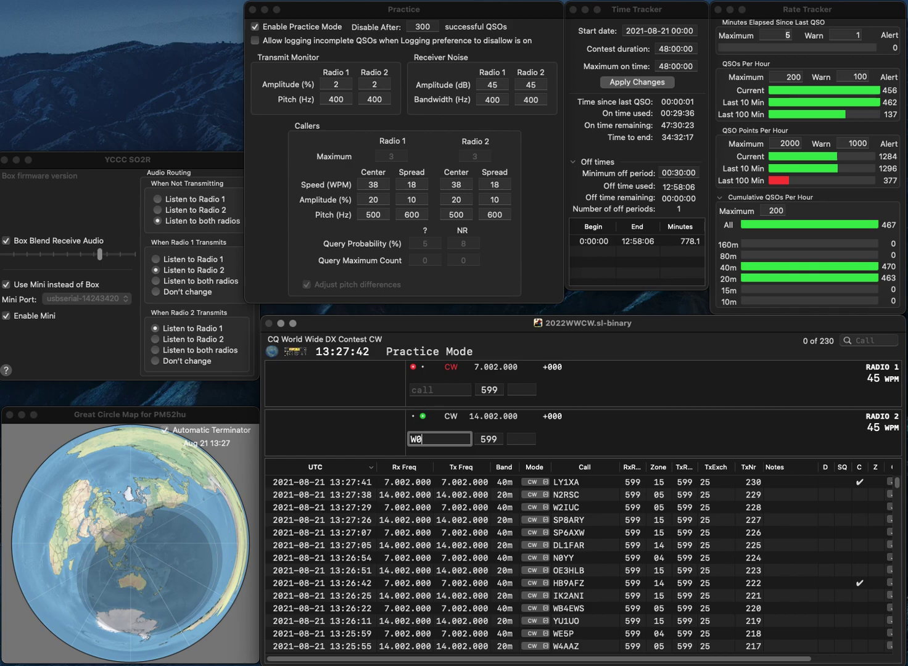
{"action": "type", "text": "EO"}
{"action": "key", "text": "Return"}
{"action": "type", "text": "SP3PWL"}
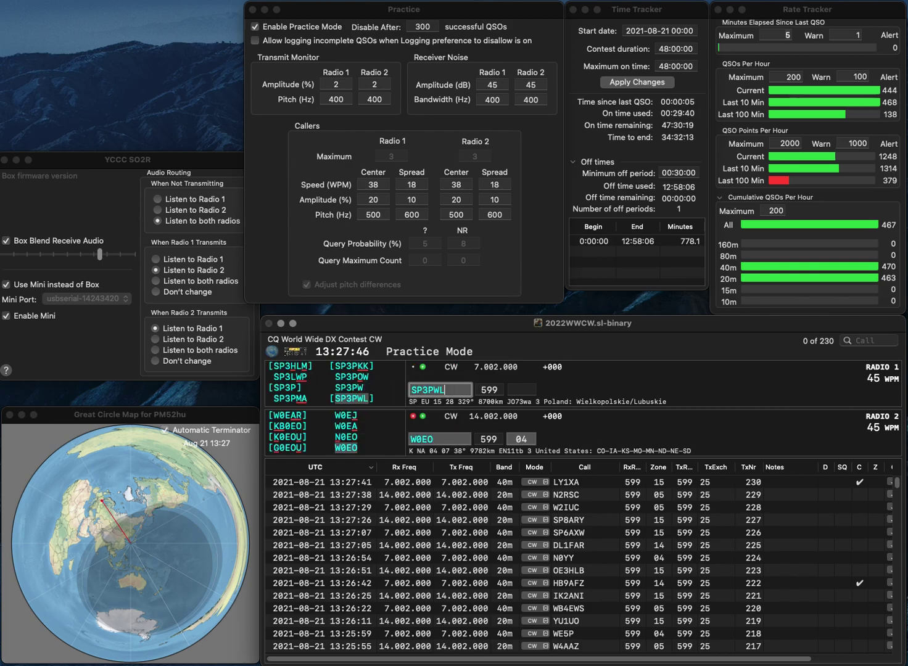
{"action": "key", "text": "Return"}
{"action": "key", "text": "Return"}
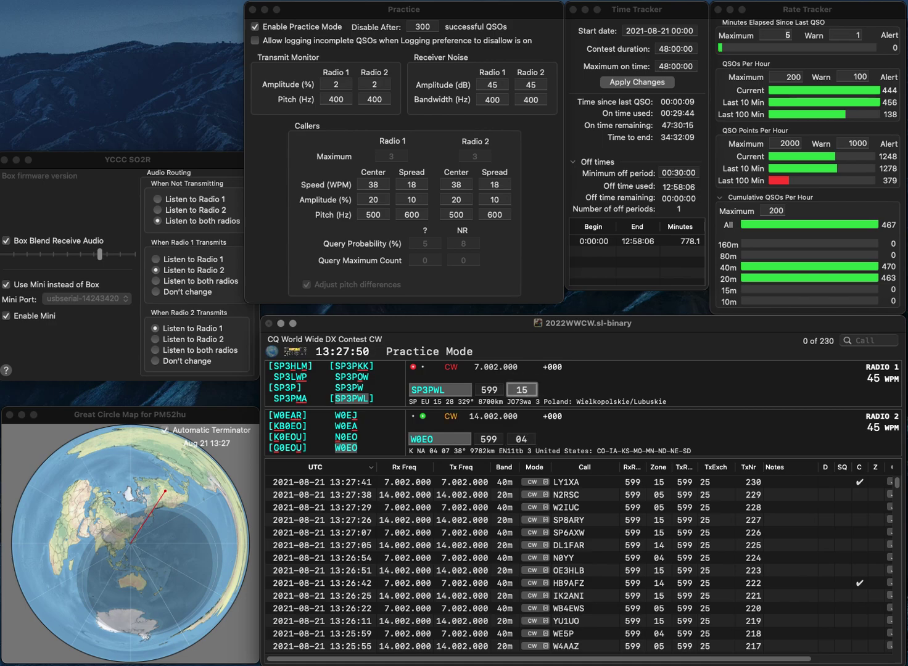
{"action": "key", "text": "Return"}
{"action": "type", "text": "N1FJ"}
{"action": "key", "text": "Return"}
{"action": "type", "text": "R2AT"}
{"action": "key", "text": "Return"}
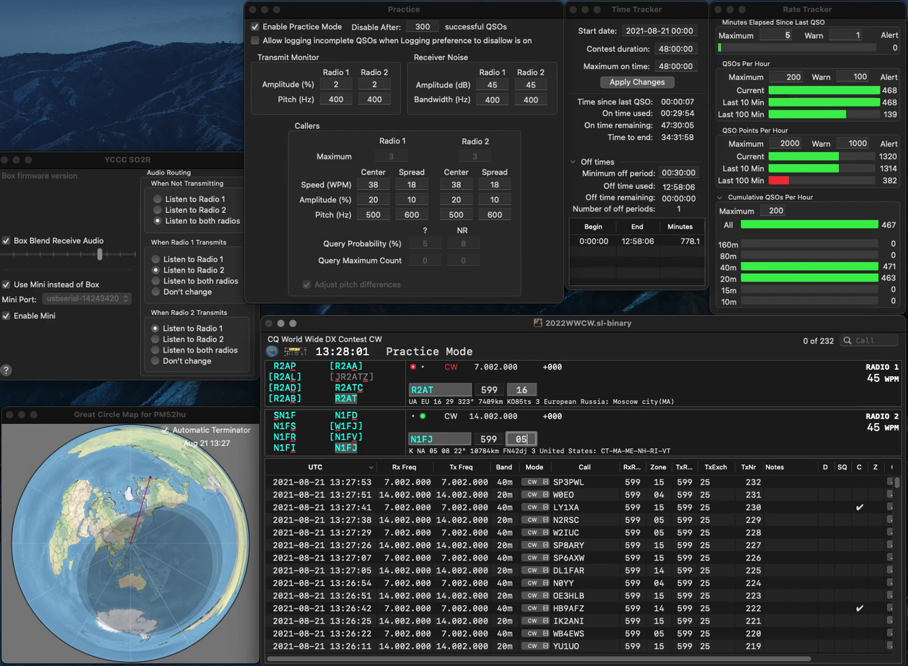
Log the N1FJ and R2AT contacts, and answer YL2TQ on Radio 2
{"action": "key", "text": "Return"}
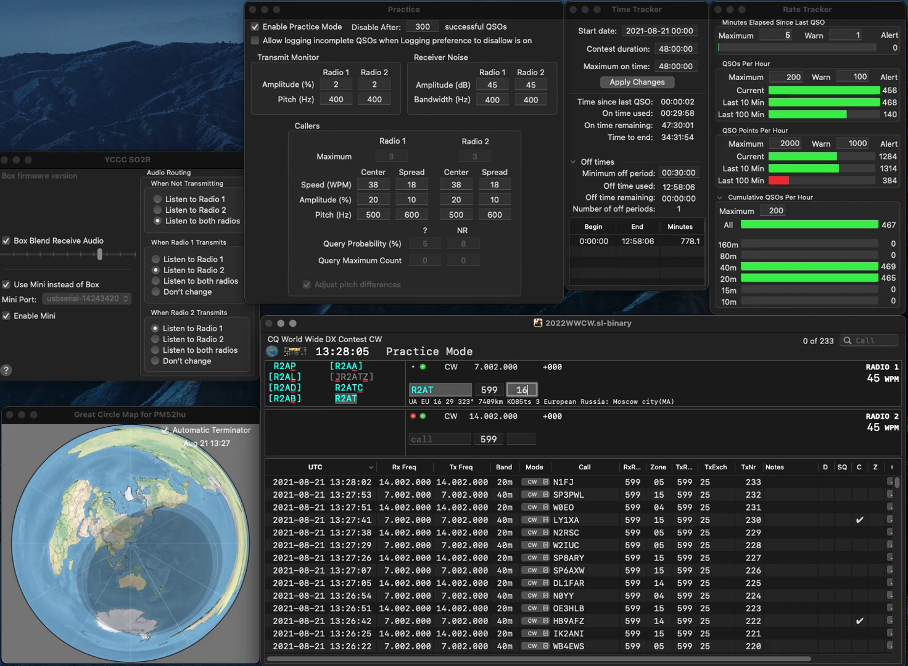
{"action": "key", "text": "Return"}
{"action": "type", "text": "YL"}
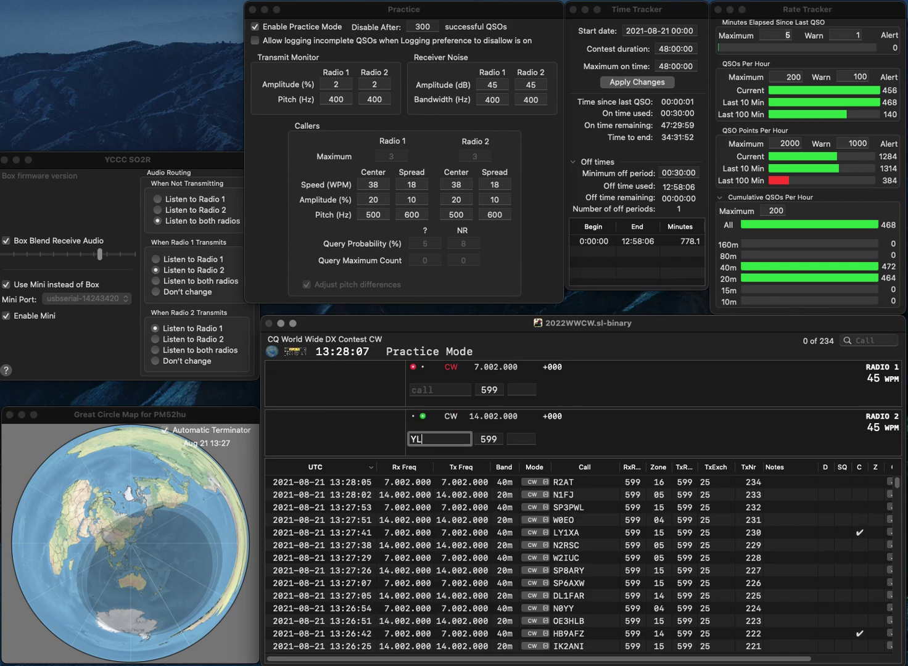
{"action": "type", "text": "2TQ"}
{"action": "key", "text": "Return"}
Enter the next Radio 1 caller, edit its prefix to WA4, and answer WA4FOM with the exchange
{"action": "type", "text": "W"}
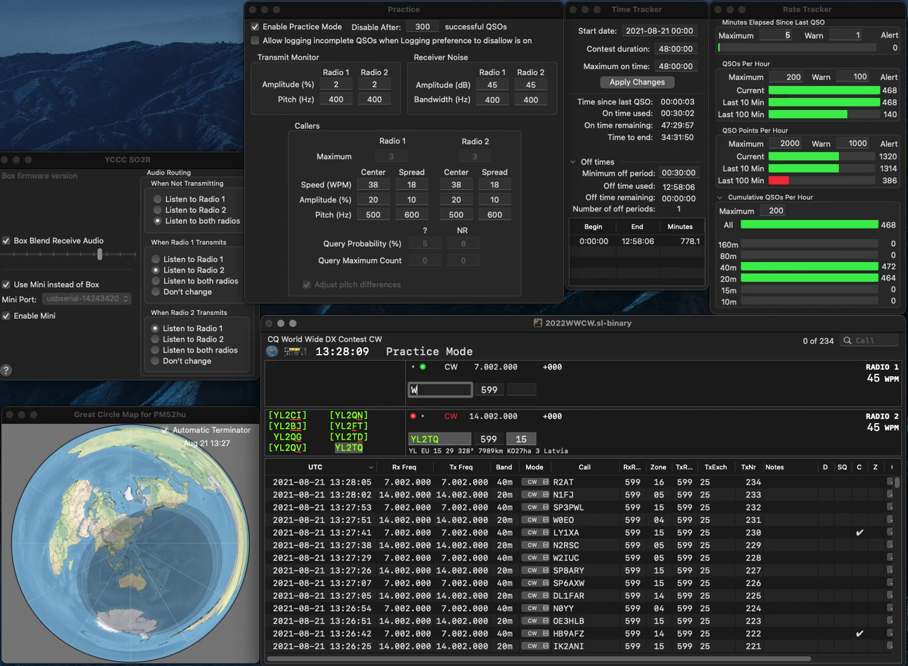
{"action": "type", "text": "A4FOM"}
{"action": "key", "text": "Left"}
{"action": "key", "text": "Left"}
{"action": "key", "text": "Left"}
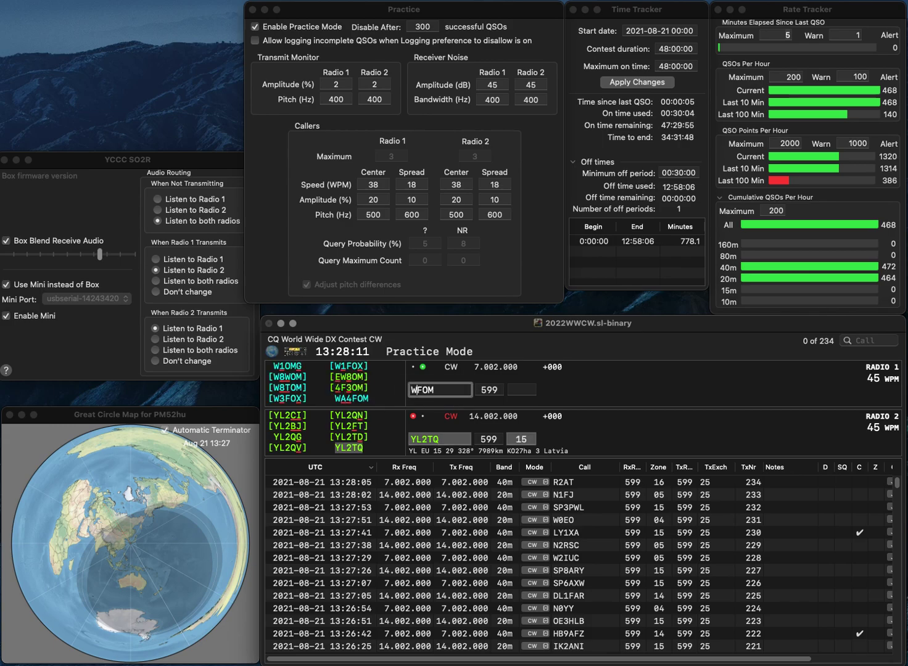
{"action": "type", "text": "A4"}
{"action": "key", "text": "Return"}
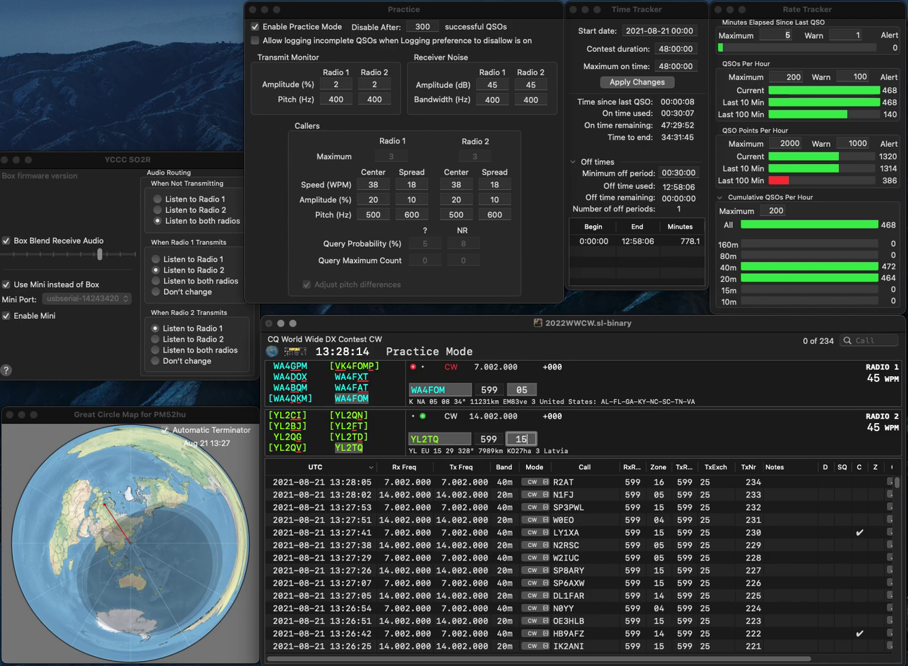
{"action": "key", "text": "Return"}
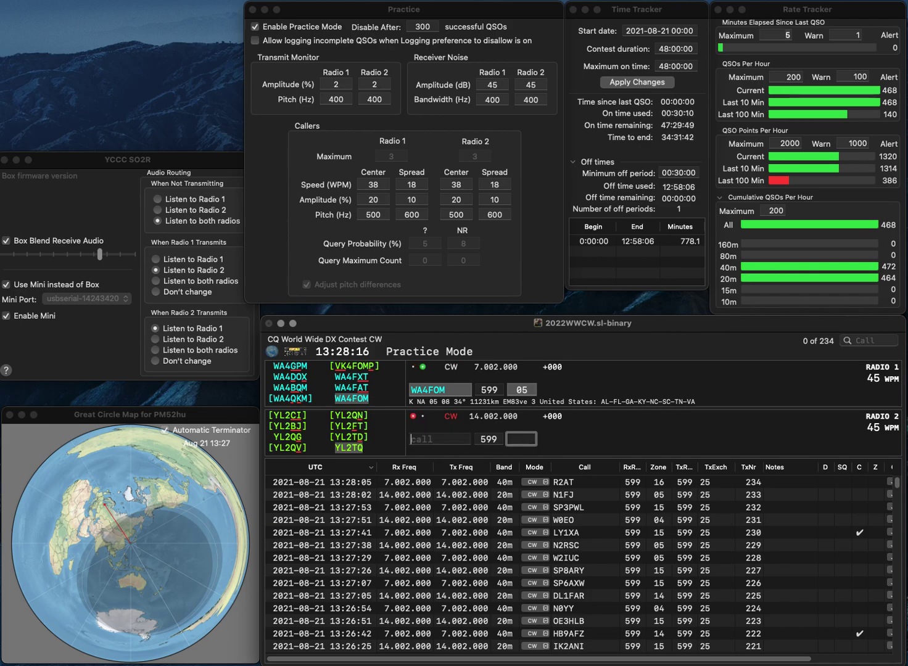
{"action": "key", "text": "Return"}
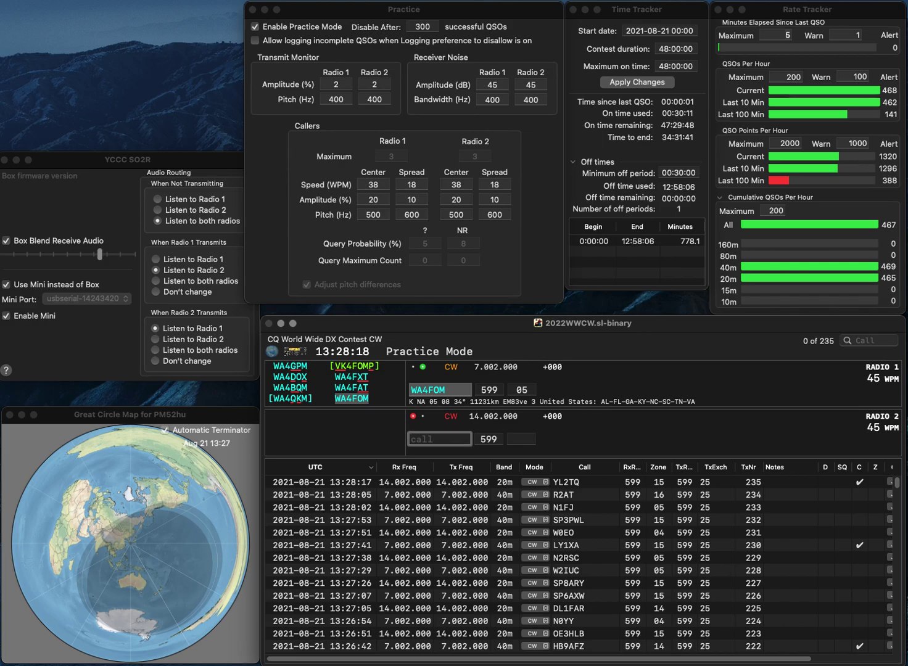
{"action": "type", "text": "M0"}
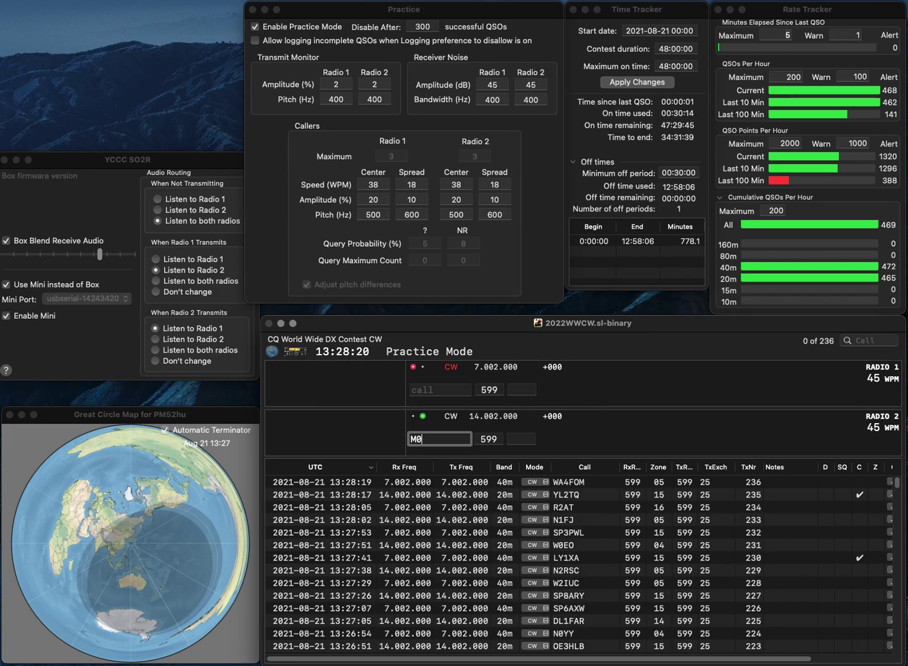
{"action": "type", "text": "NI"}
{"action": "key", "text": "Return"}
{"action": "type", "text": "KF7"}
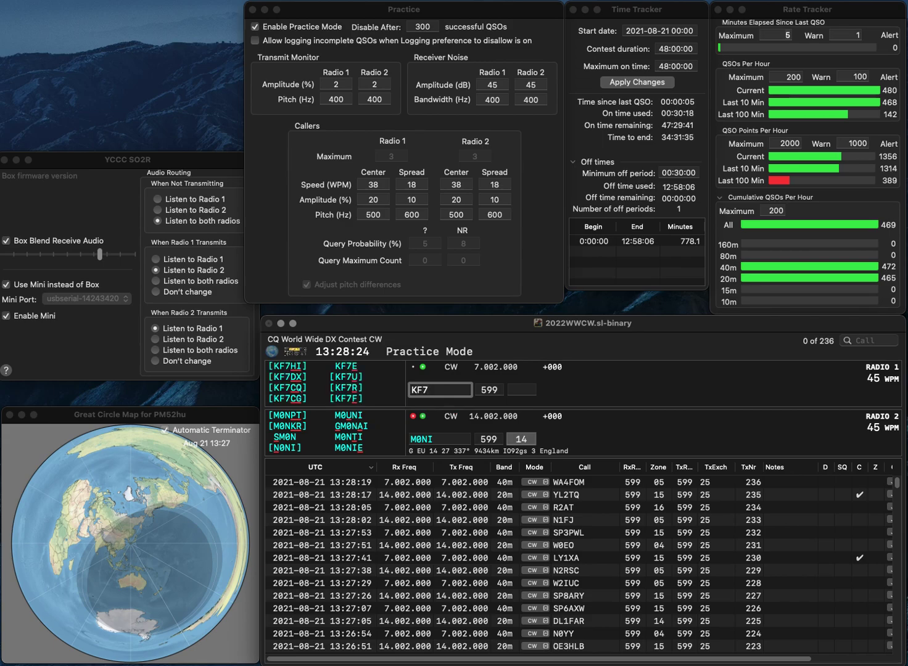
{"action": "key", "text": "Return"}
{"action": "type", "text": "I"}
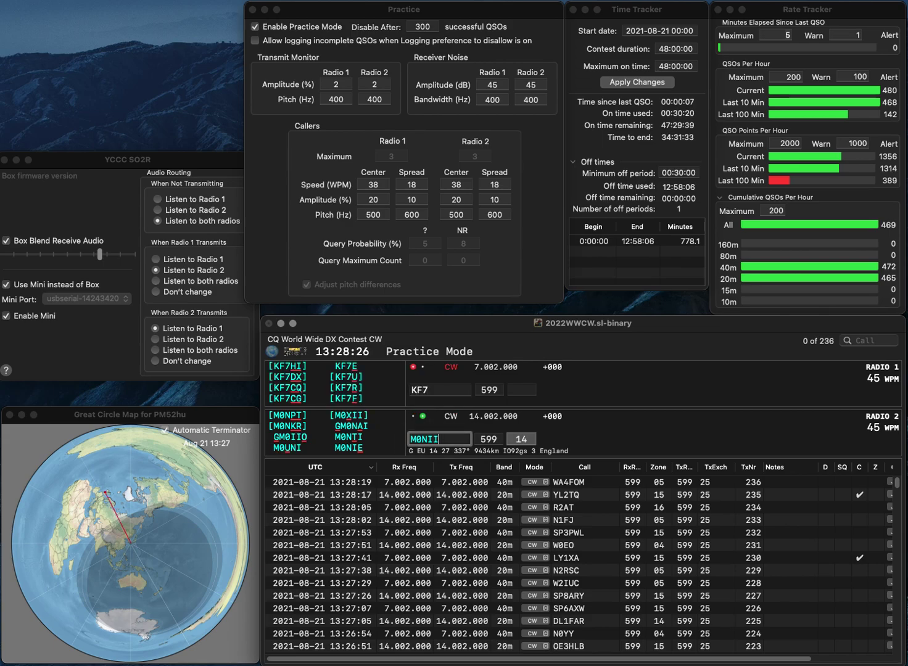
{"action": "key", "text": "BackSpace"}
{"action": "type", "text": "E"}
{"action": "key", "text": "Return"}
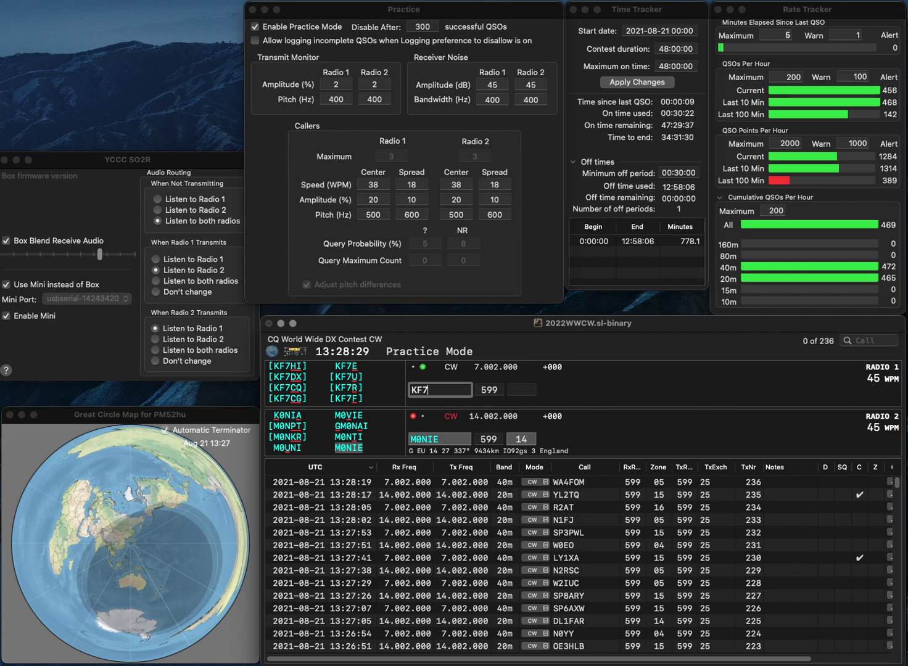
{"action": "type", "text": "U"}
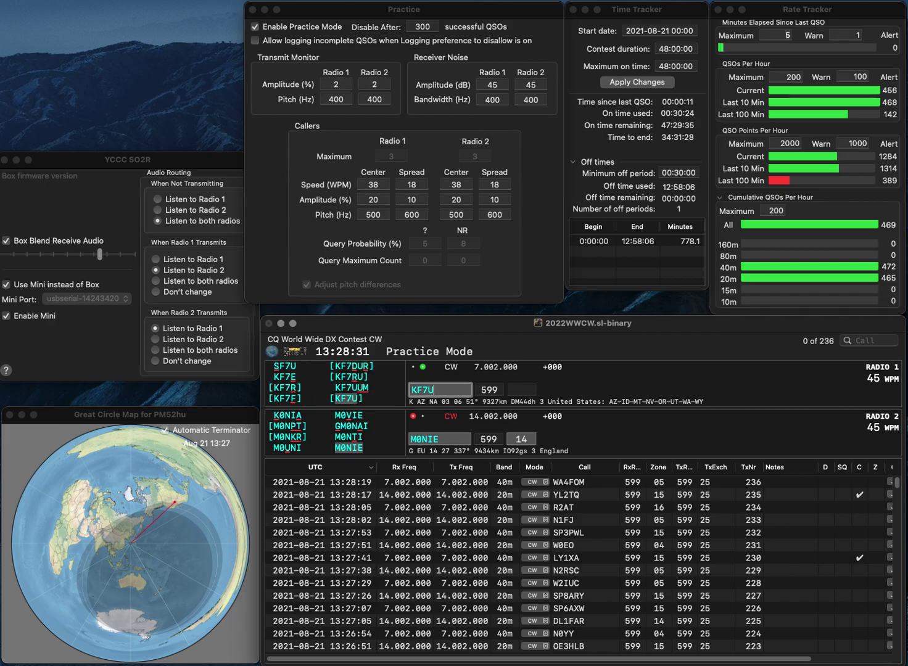
{"action": "type", "text": "UM"}
{"action": "key", "text": "Return"}
{"action": "key", "text": "Return"}
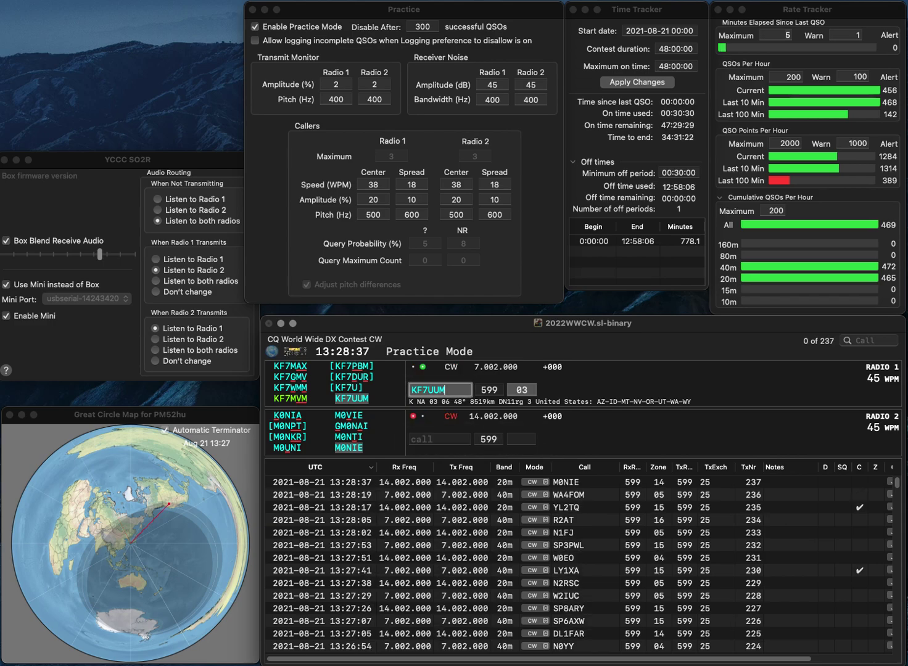
{"action": "key", "text": "Return"}
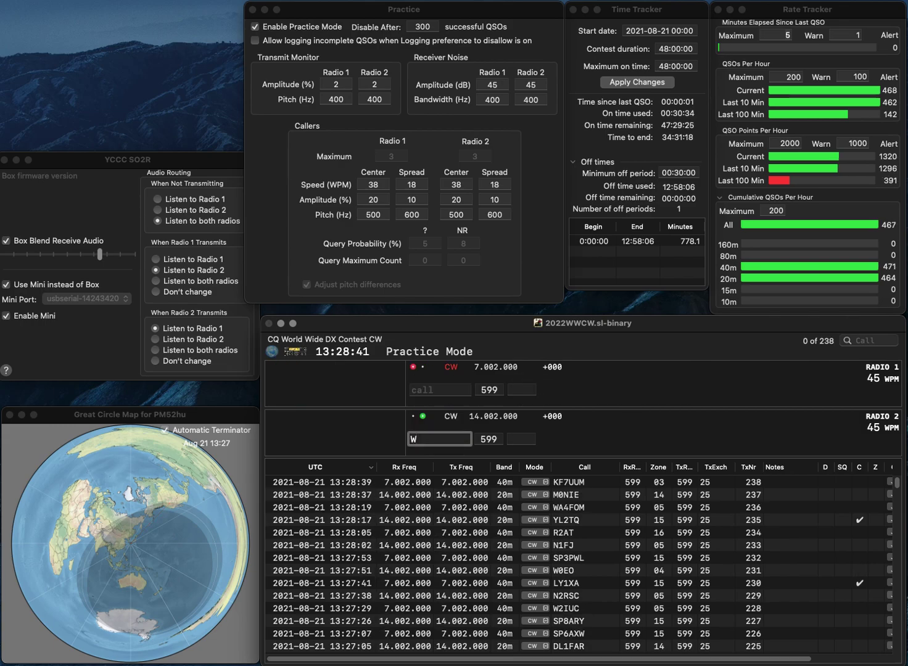
Send the partial call VK4 on Radio 2, and answer K9TI on Radio 1 after adding the prefix K
{"action": "type", "text": "K4"}
{"action": "key", "text": "Return"}
{"action": "type", "text": "9TI"}
{"action": "key", "text": "Home"}
{"action": "type", "text": "K"}
{"action": "key", "text": "Return"}
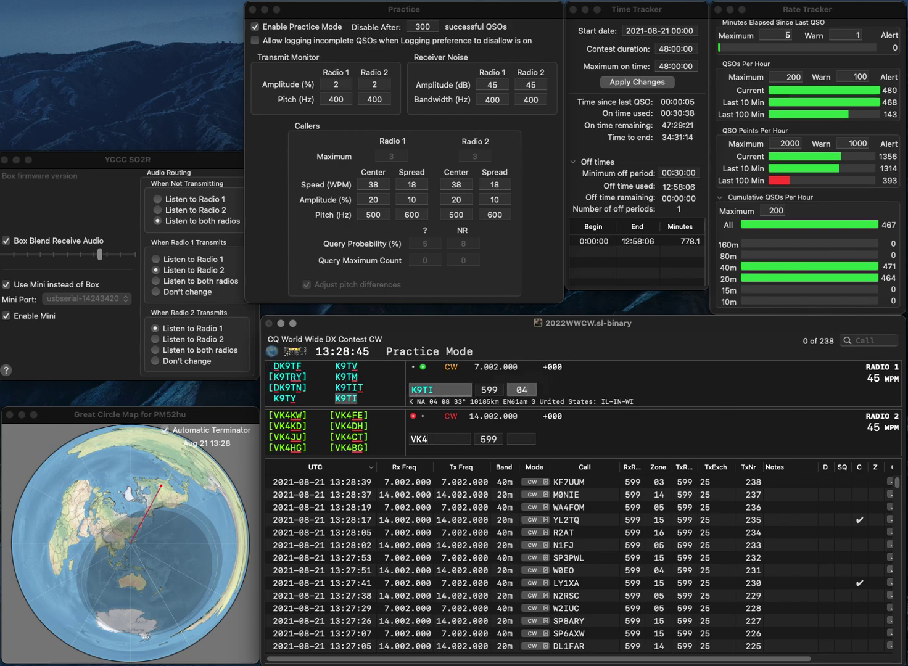
Complete and send the Radio 2 call as VK4NH, and log the K9TI and VK4NH contacts
{"action": "type", "text": "NH"}
{"action": "key", "text": "Return"}
{"action": "key", "text": "space"}
{"action": "key", "text": "Return"}
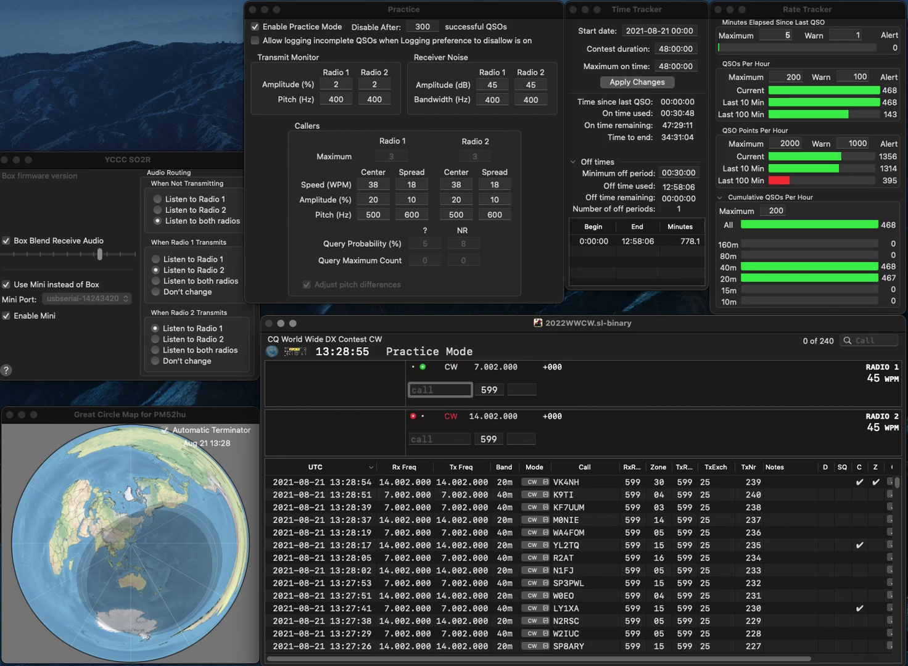
Answer and log JE6RBL on Radio 1 and WB4KDI on Radio 2
{"action": "type", "text": "E6RBL"}
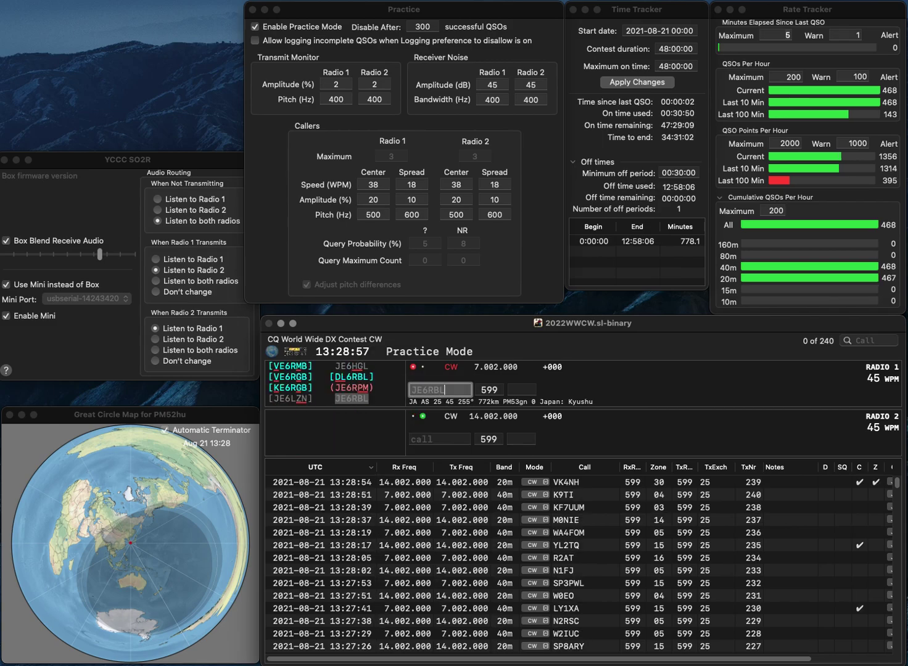
{"action": "key", "text": "Return"}
{"action": "type", "text": "WB"}
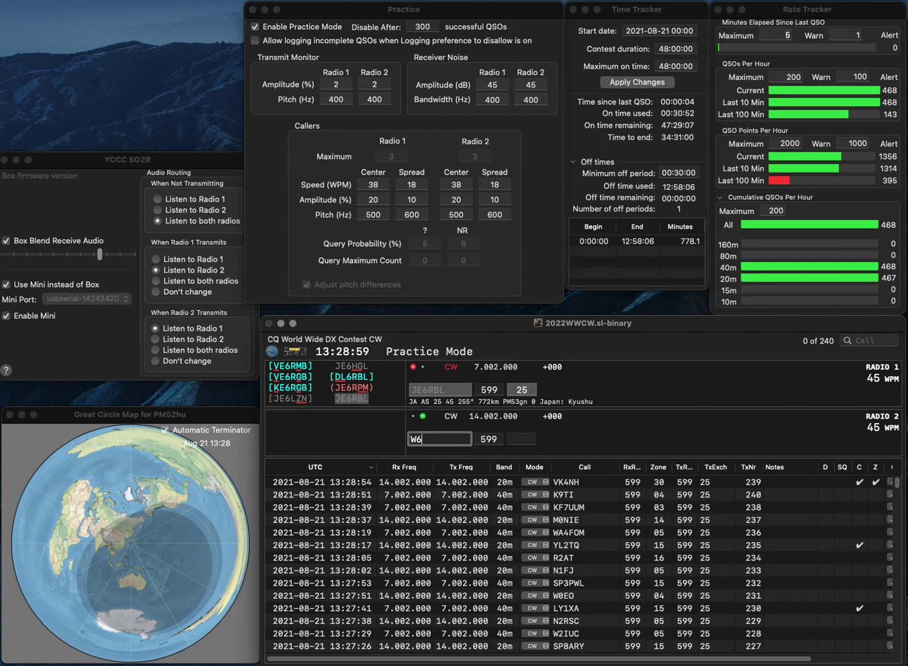
{"action": "type", "text": "KDI"}
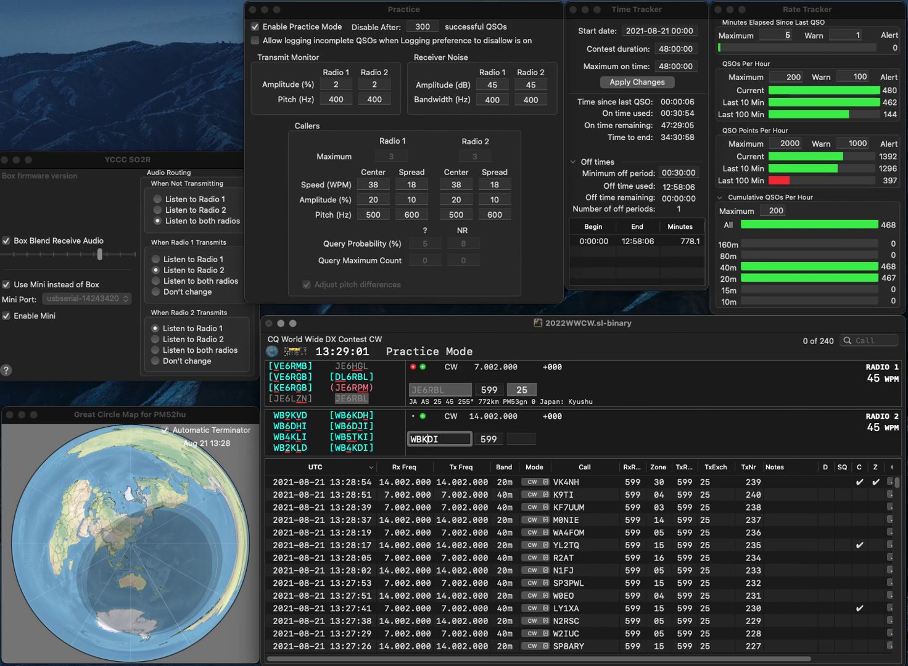
{"action": "type", "text": "4"}
{"action": "key", "text": "Return"}
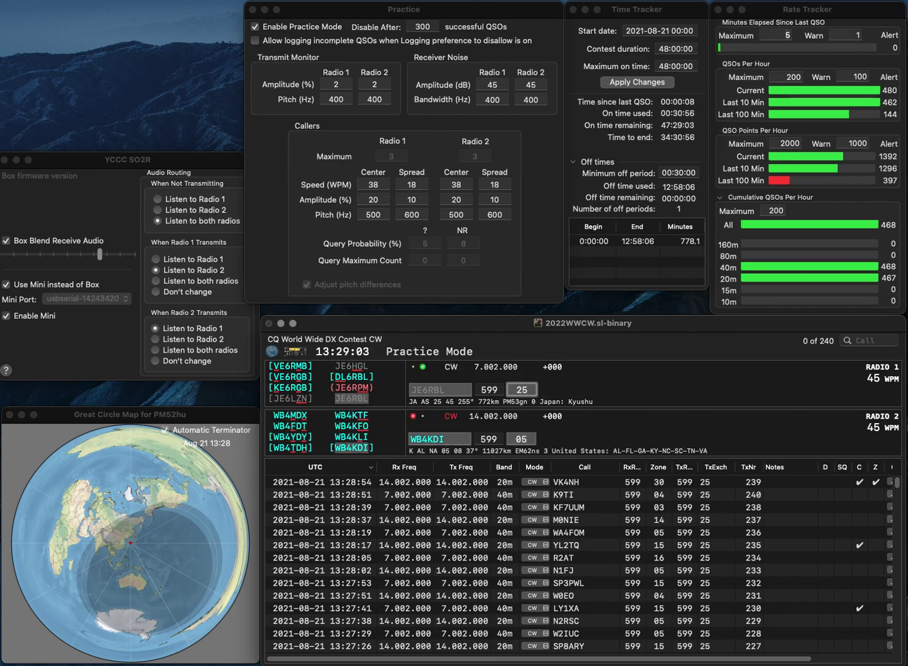
{"action": "key", "text": "Return"}
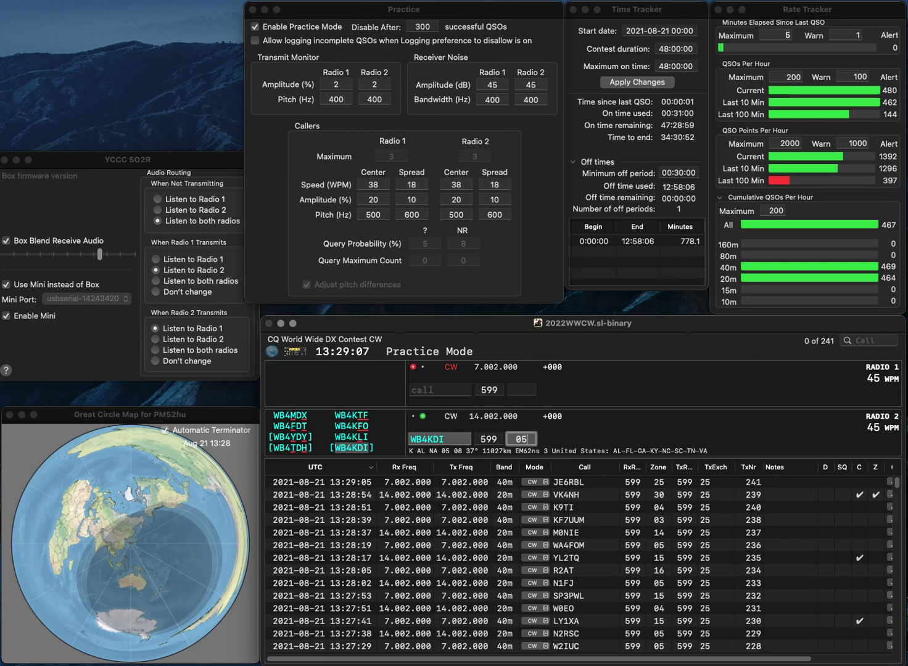
{"action": "key", "text": "Return"}
{"action": "type", "text": "YO4KAK"}
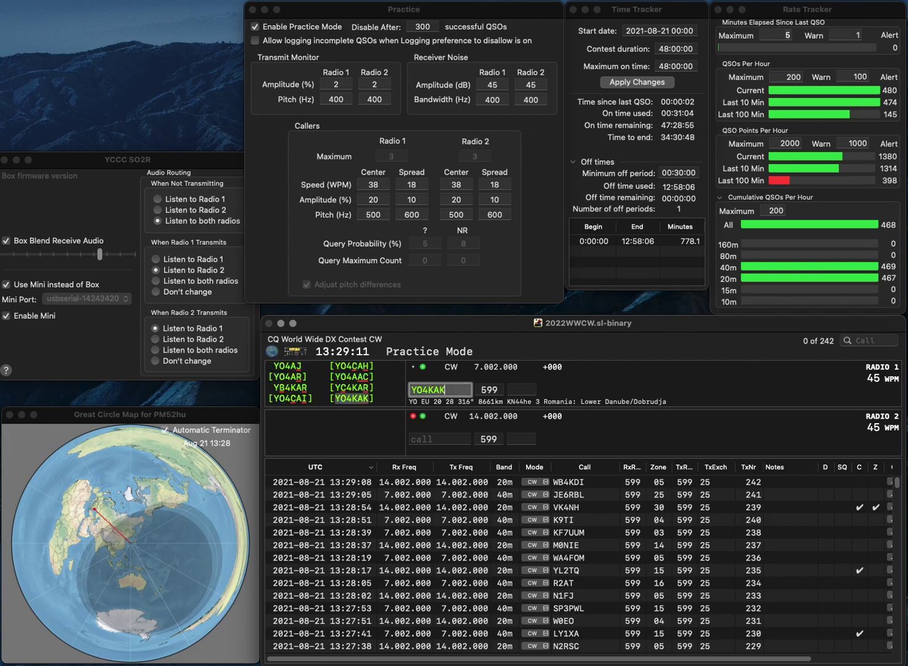
{"action": "key", "text": "Return"}
{"action": "type", "text": "PA2ST"}
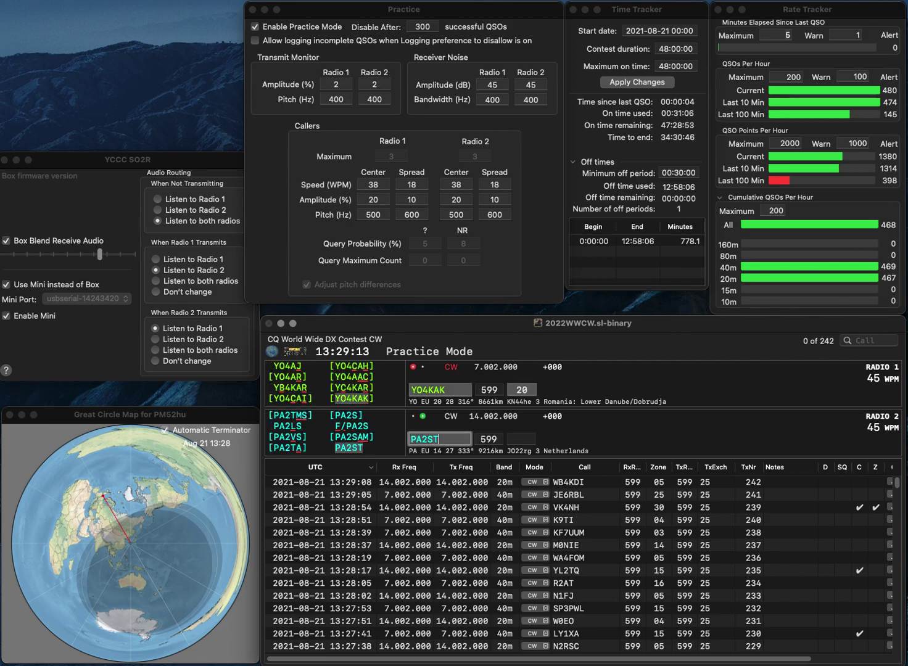
{"action": "key", "text": "Return"}
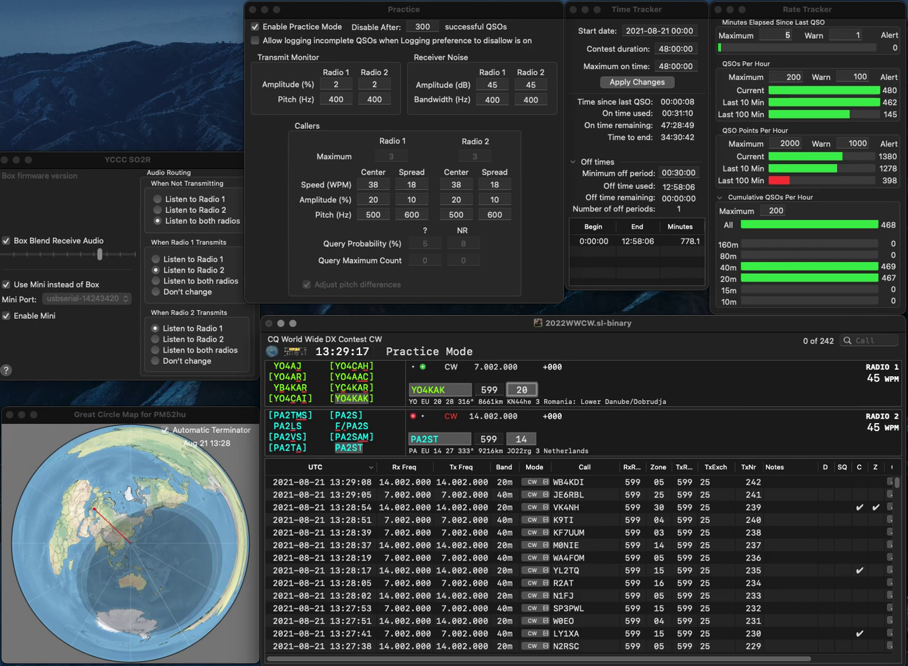
{"action": "key", "text": "Return"}
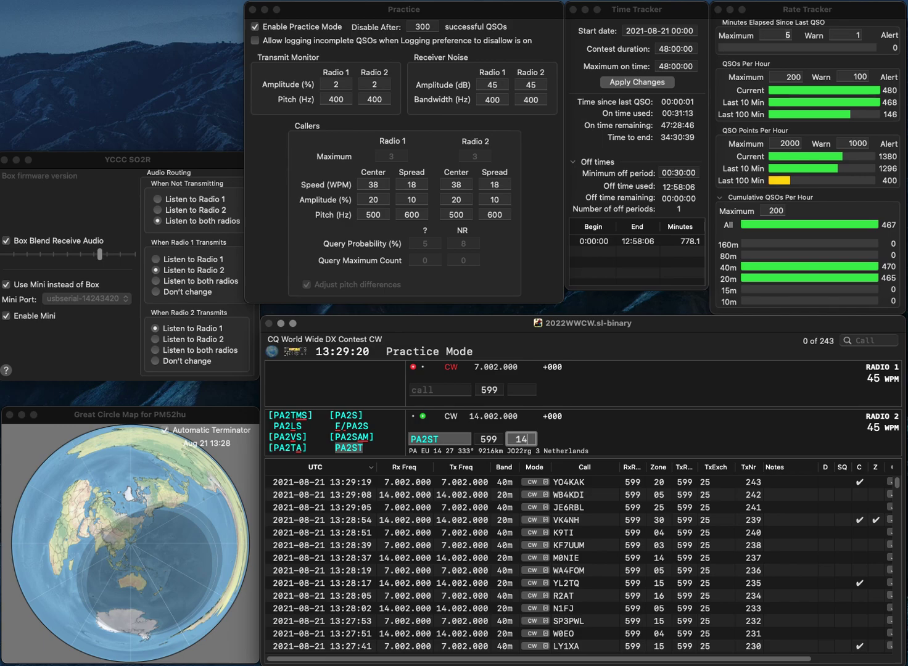
{"action": "key", "text": "Return"}
Enter the call NX2W on Radio 1 and send it the exchange
{"action": "type", "text": "NX2"}
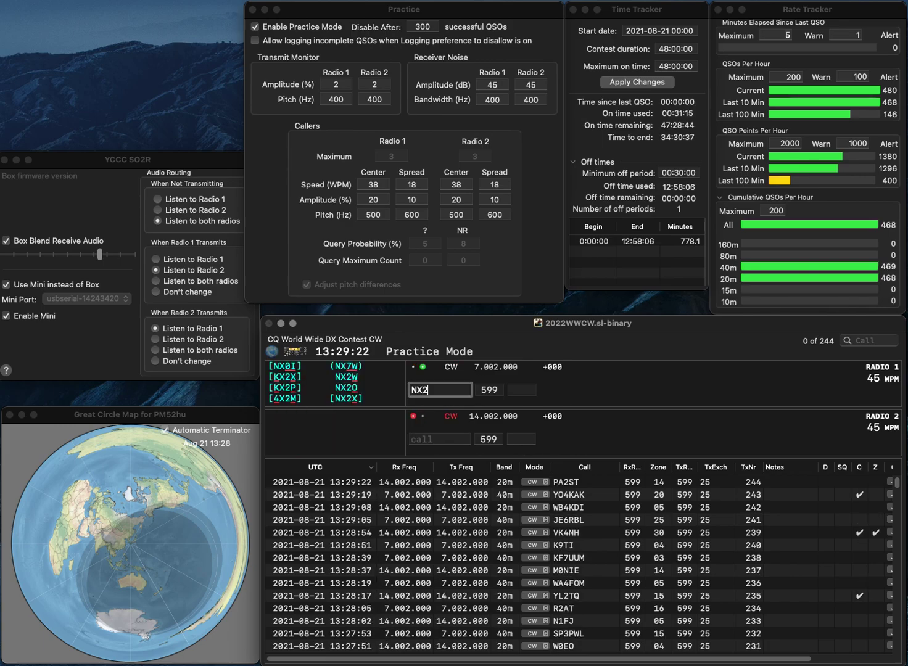
{"action": "type", "text": "W"}
{"action": "key", "text": "Return"}
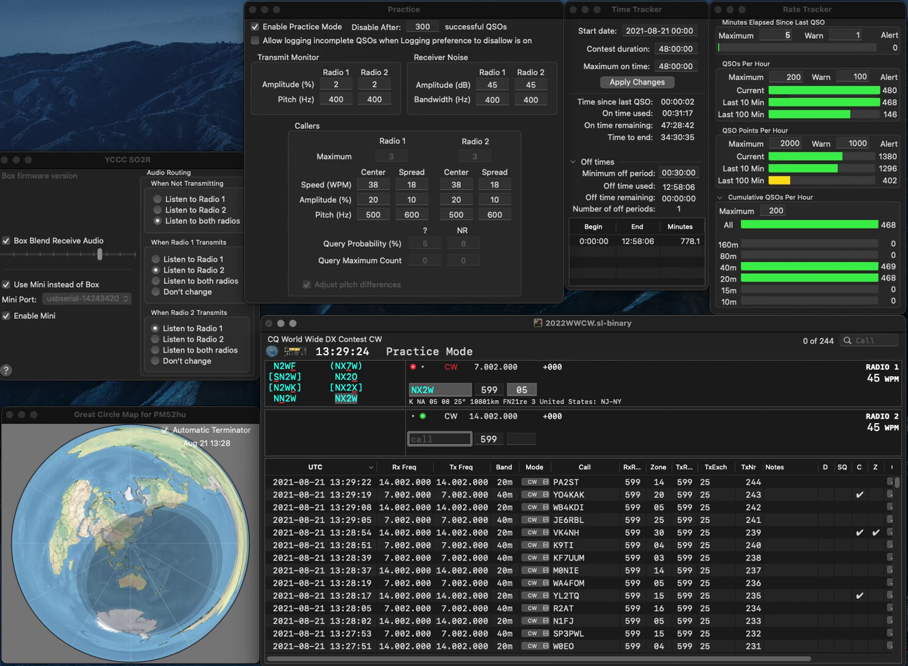
Enter 9UO on Radio 2, add the prefix RZ and answer RZ9UO, and log the NX2W and RZ9UO contacts
{"action": "type", "text": "9UO"}
{"action": "key", "text": "Home"}
{"action": "type", "text": "R"}
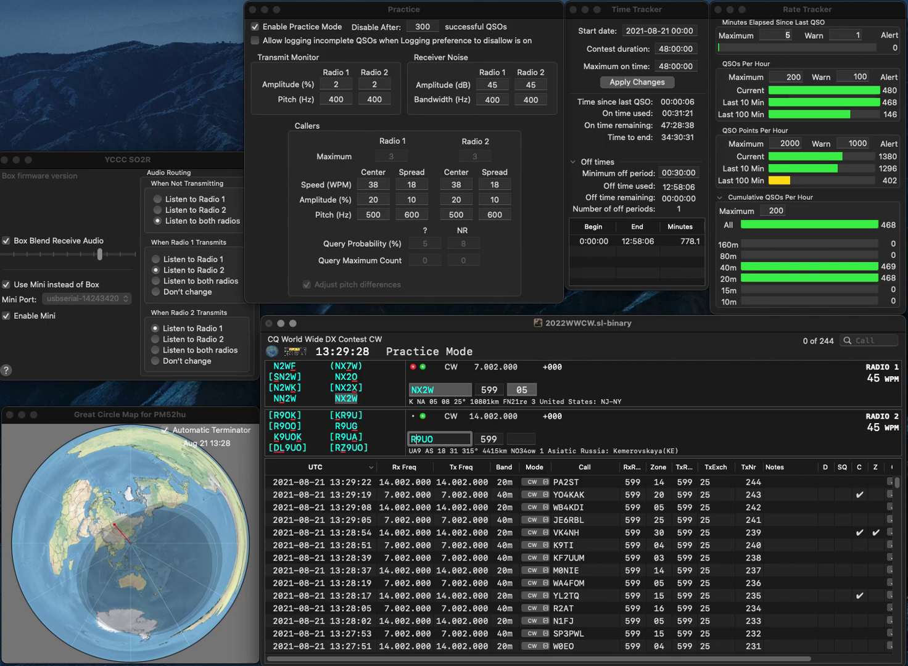
{"action": "type", "text": "Z"}
{"action": "key", "text": "Return"}
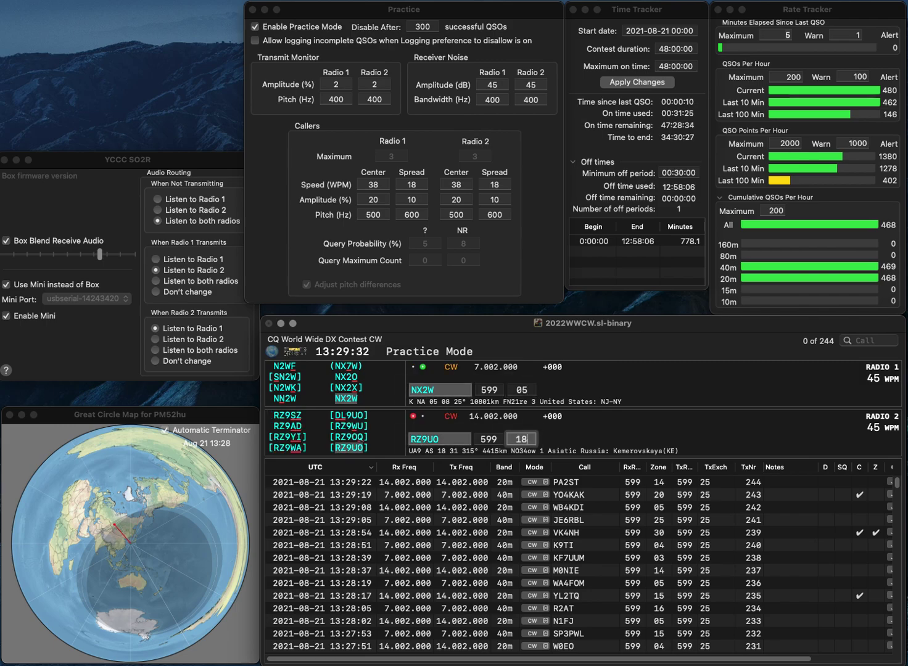
{"action": "key", "text": "Return"}
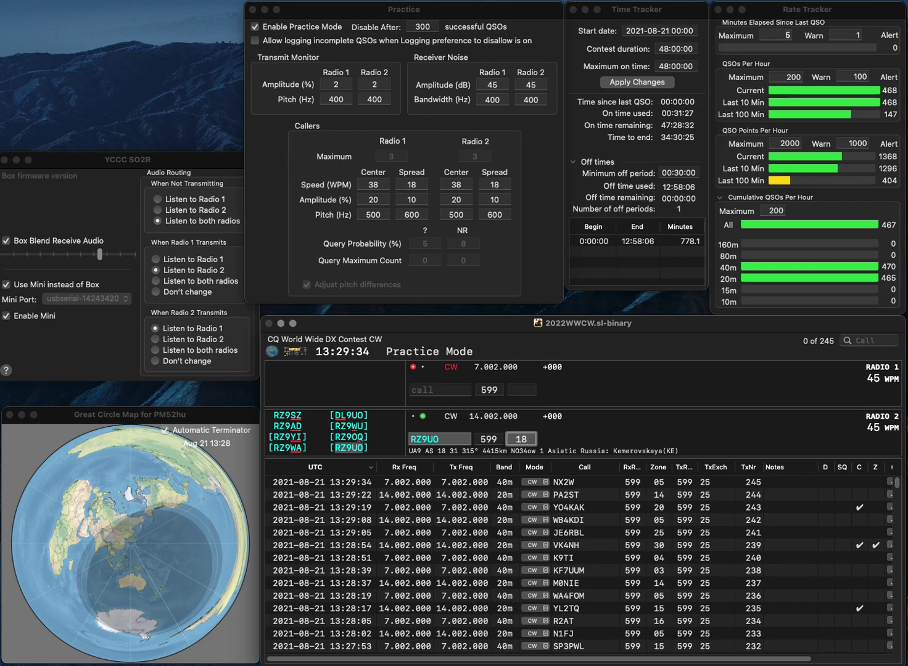
{"action": "key", "text": "Return"}
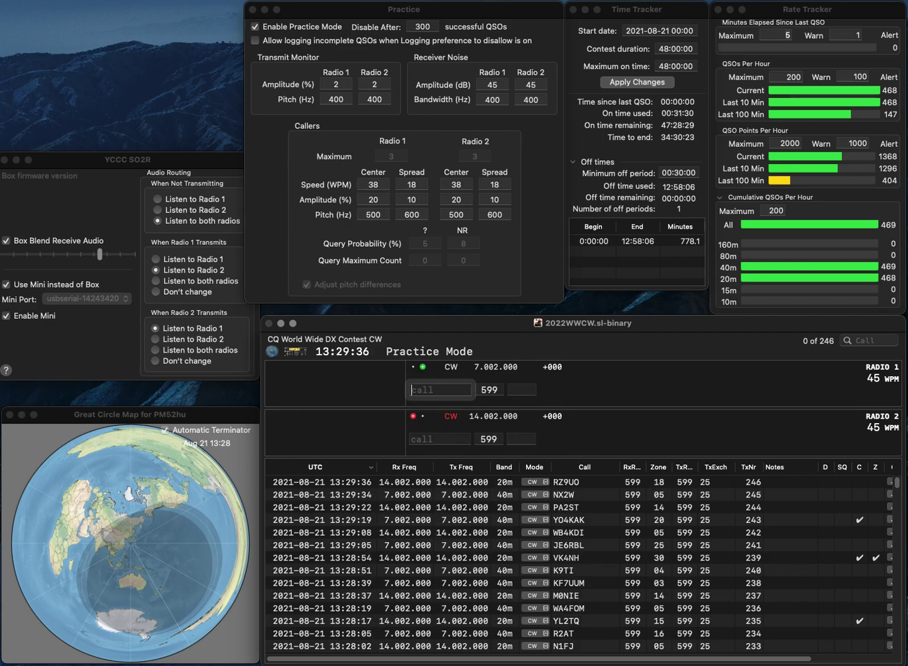
Answer and log IQ0SS on Radio 1 and RA5AW on Radio 2
{"action": "type", "text": "IQ0SS"}
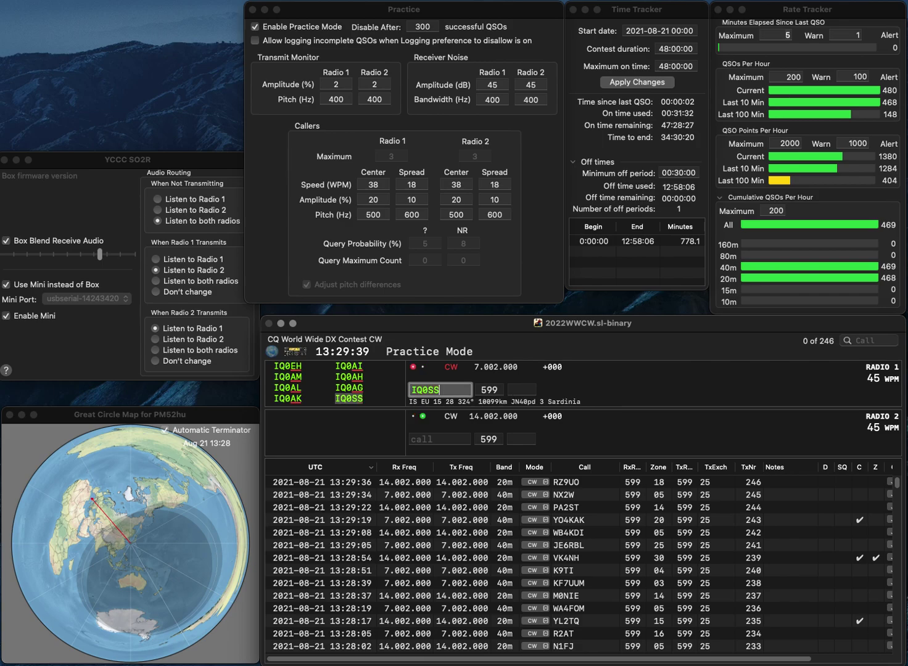
{"action": "key", "text": "Return"}
{"action": "type", "text": "5A"}
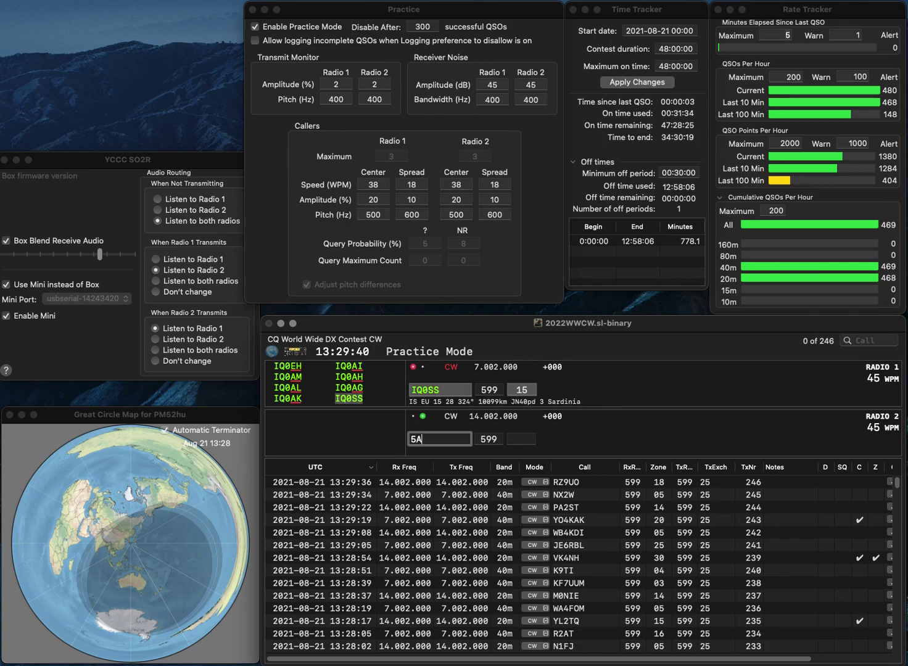
{"action": "type", "text": "WRA5AW"}
{"action": "key", "text": "Return"}
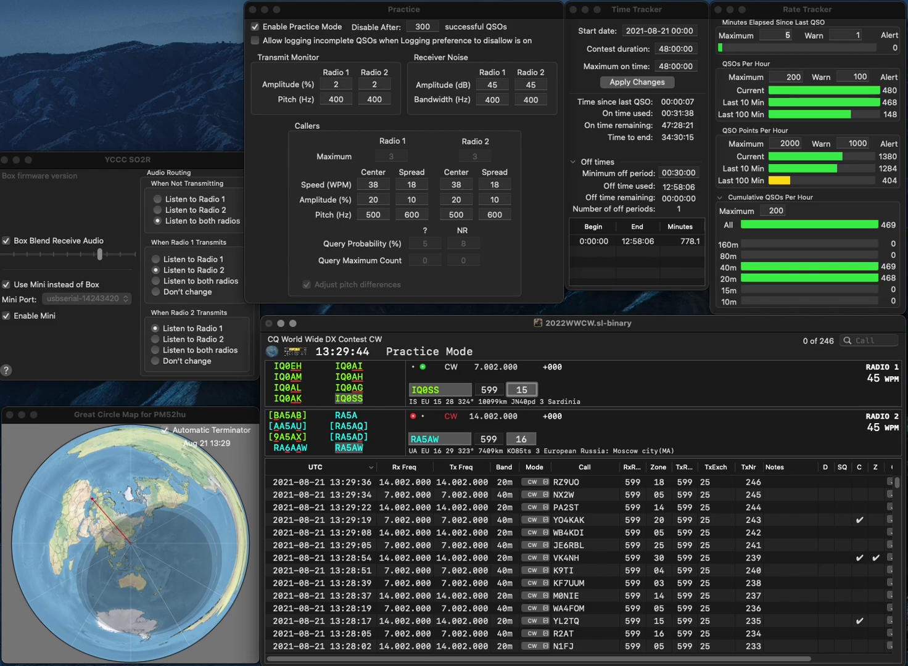
{"action": "key", "text": "Return"}
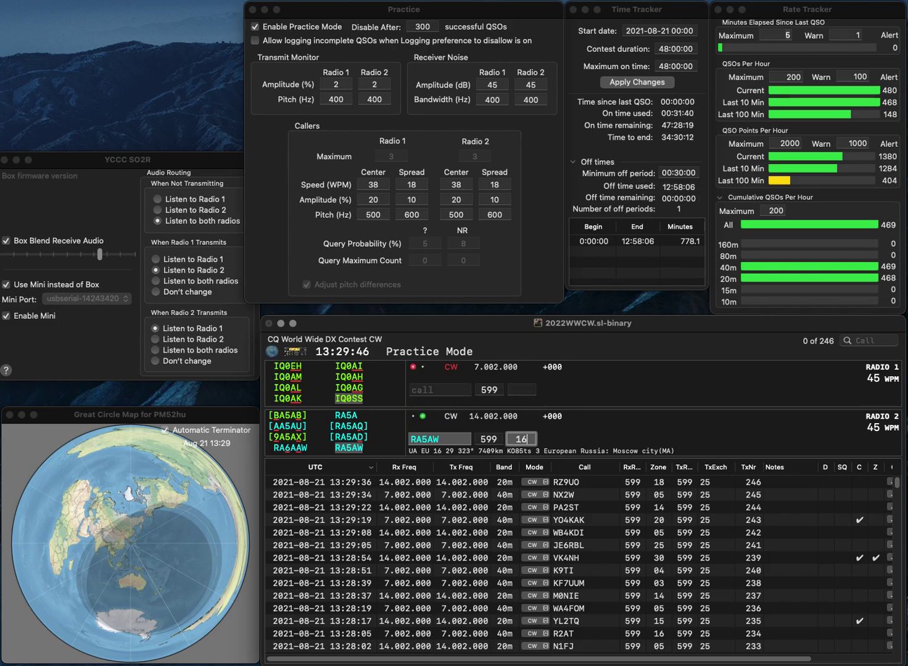
{"action": "key", "text": "Return"}
Answer and log LZ5N on Radio 1 and DL2NEA on Radio 2
{"action": "type", "text": "LZ"}
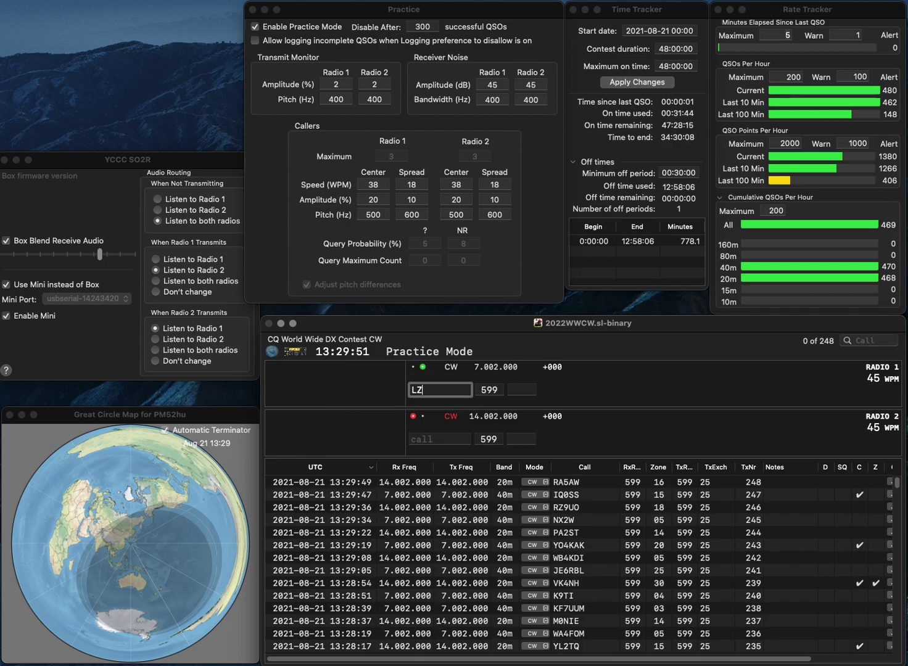
{"action": "type", "text": "5N"}
{"action": "key", "text": "Return"}
{"action": "type", "text": "D"}
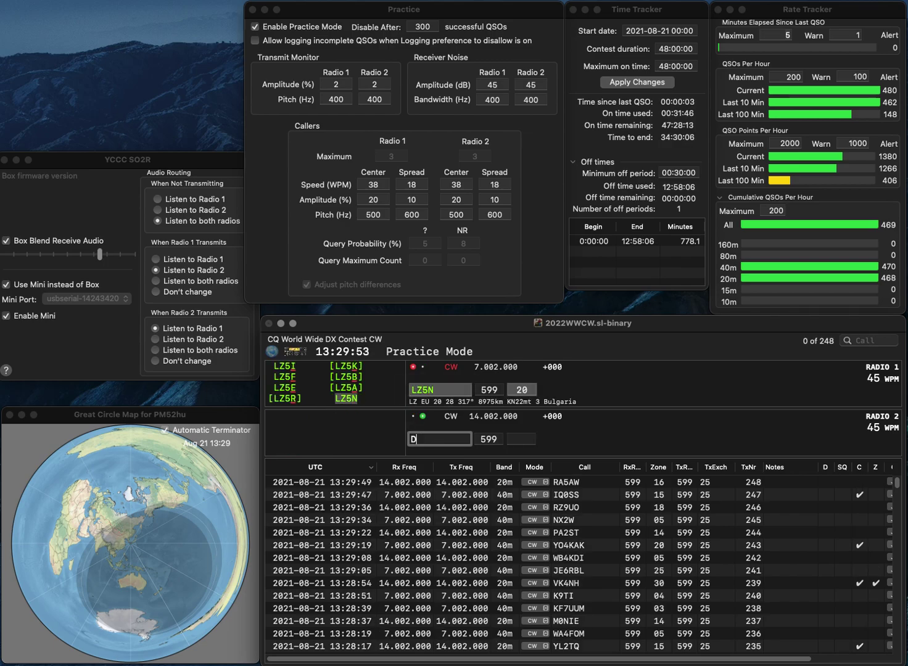
{"action": "type", "text": "L2NEA"}
{"action": "key", "text": "Return"}
{"action": "key", "text": "Tab"}
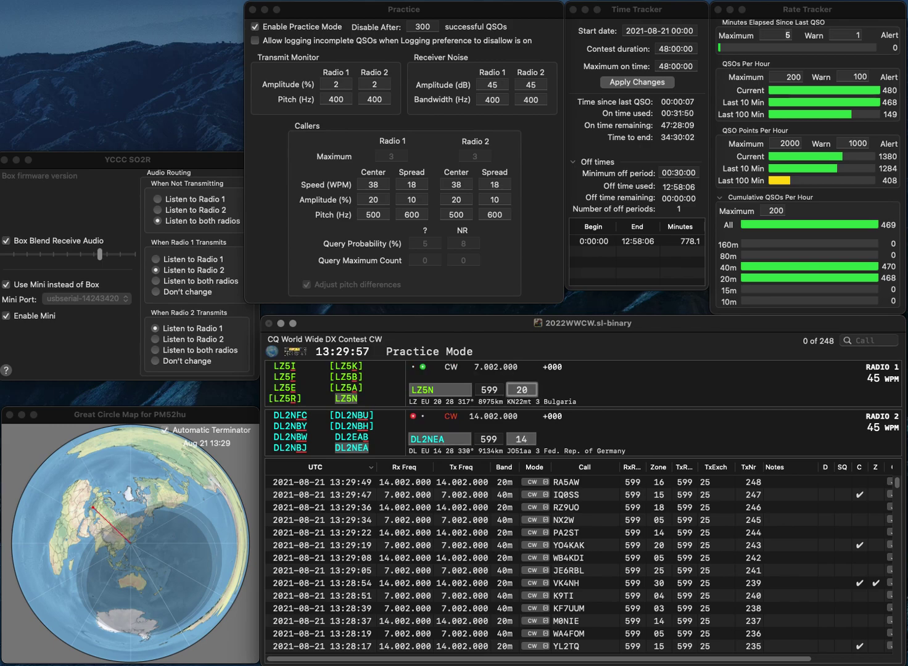
{"action": "key", "text": "Return"}
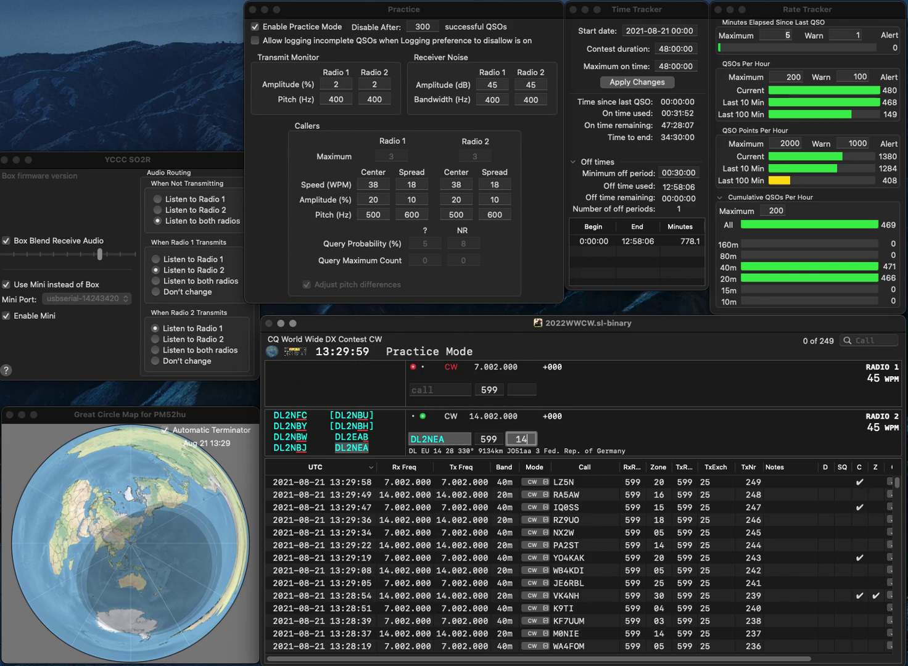
{"action": "key", "text": "Return"}
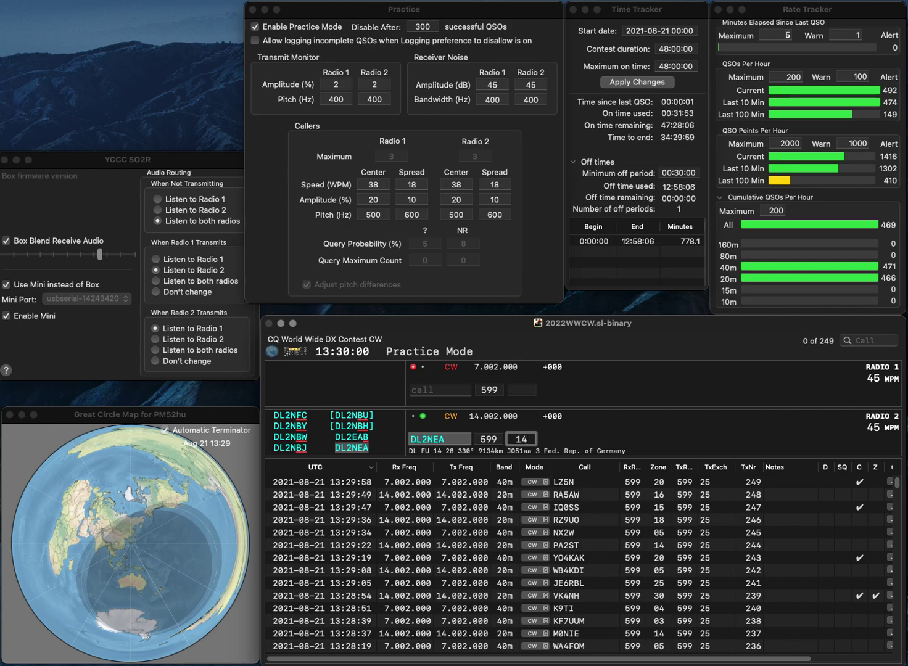
Enter the Radio 1 call, correct it to K2SG/4, and send the exchange
{"action": "type", "text": "K2SGX/"}
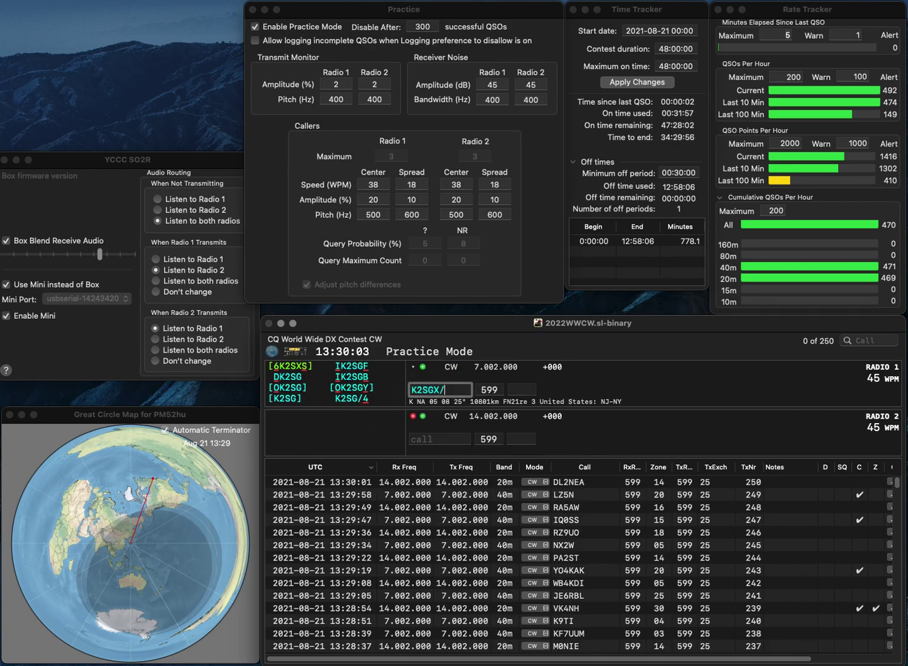
{"action": "key", "text": "BackSpace"}
{"action": "key", "text": "BackSpace"}
{"action": "type", "text": "/4"}
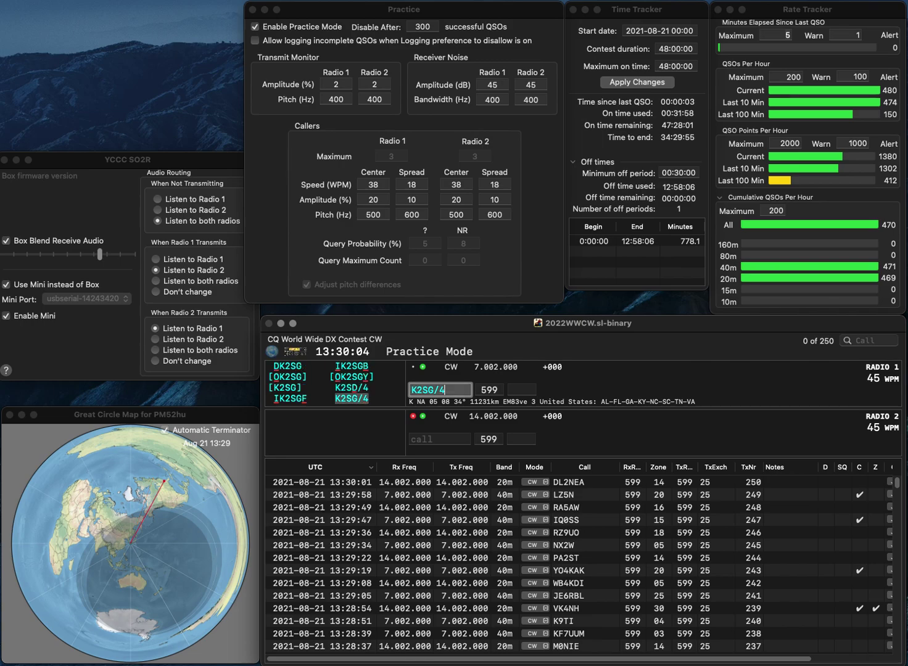
{"action": "key", "text": "Return"}
{"action": "type", "text": "K8SQB"}
{"action": "key", "text": "Return"}
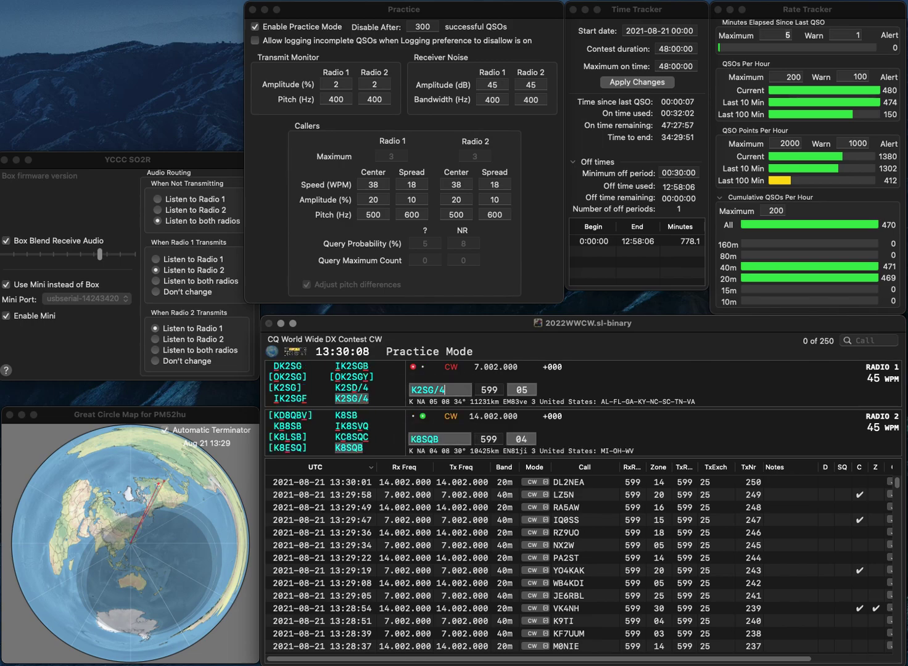
{"action": "key", "text": "Return"}
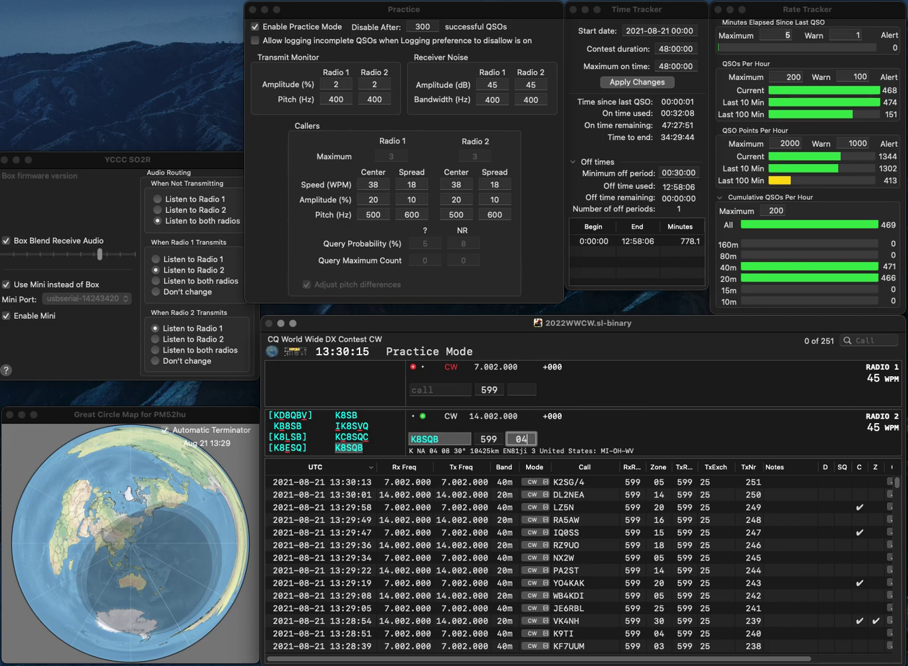
{"action": "key", "text": "Return"}
{"action": "type", "text": "SP2WDW"}
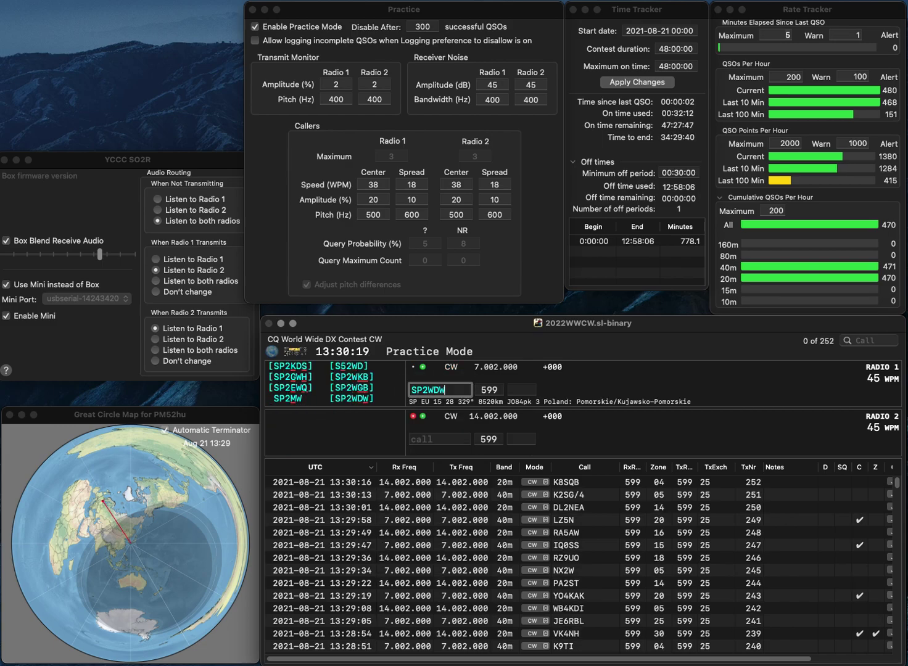
{"action": "key", "text": "Return"}
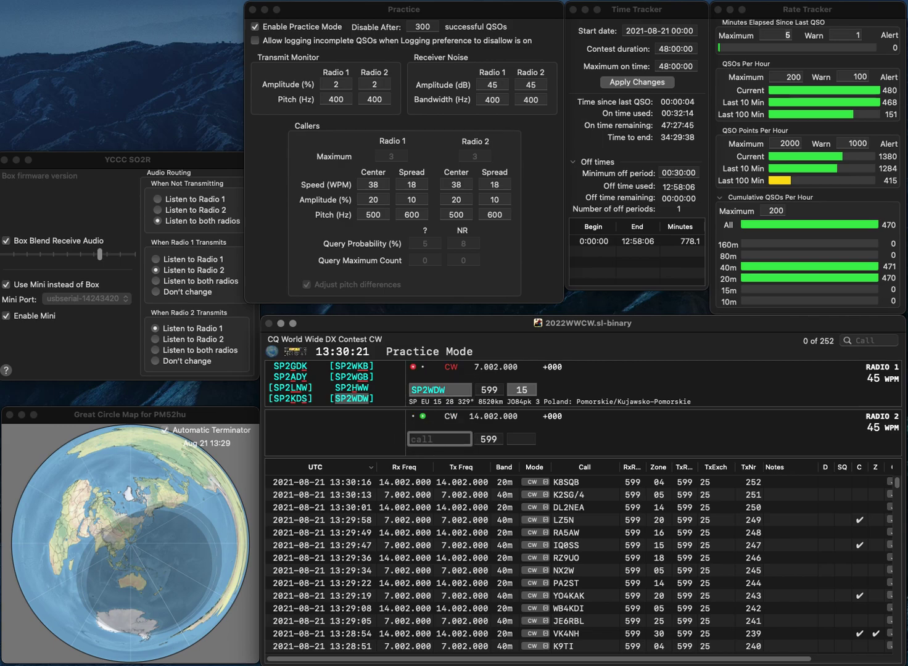
{"action": "type", "text": "B8MIW"}
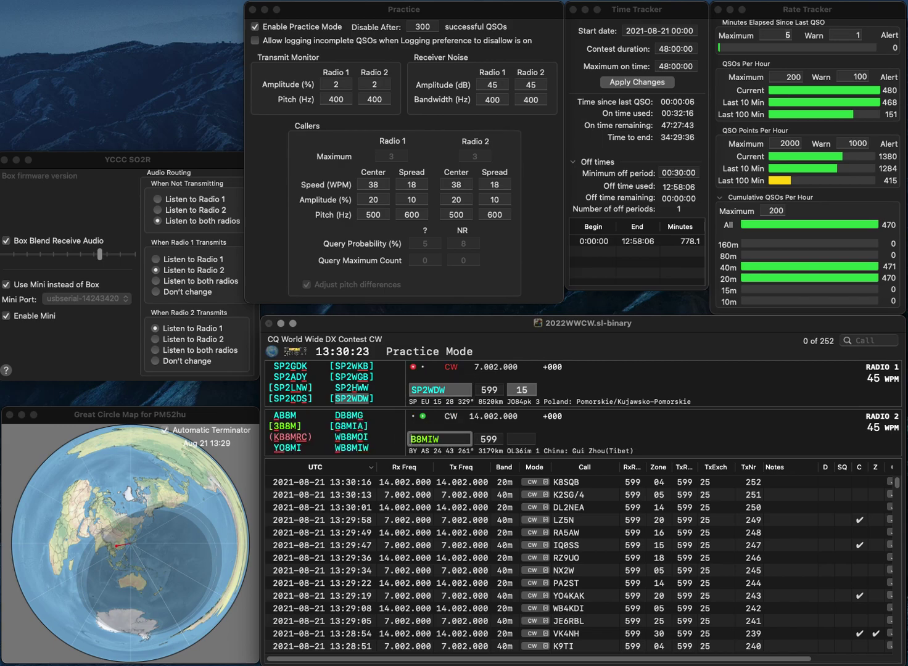
{"action": "key", "text": "Home"}
{"action": "type", "text": "W"}
{"action": "key", "text": "Return"}
{"action": "key", "text": "space"}
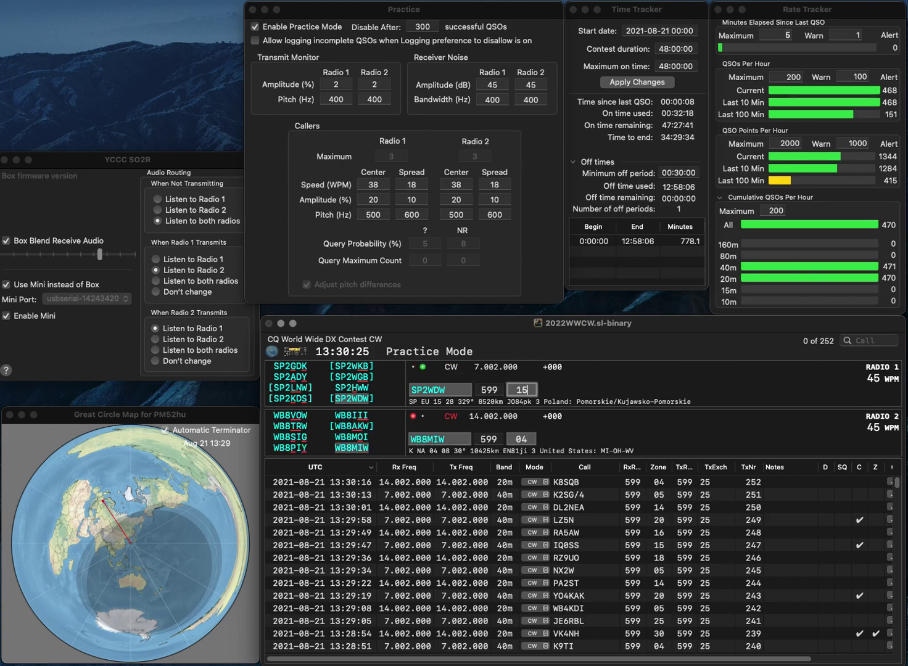
{"action": "key", "text": "Return"}
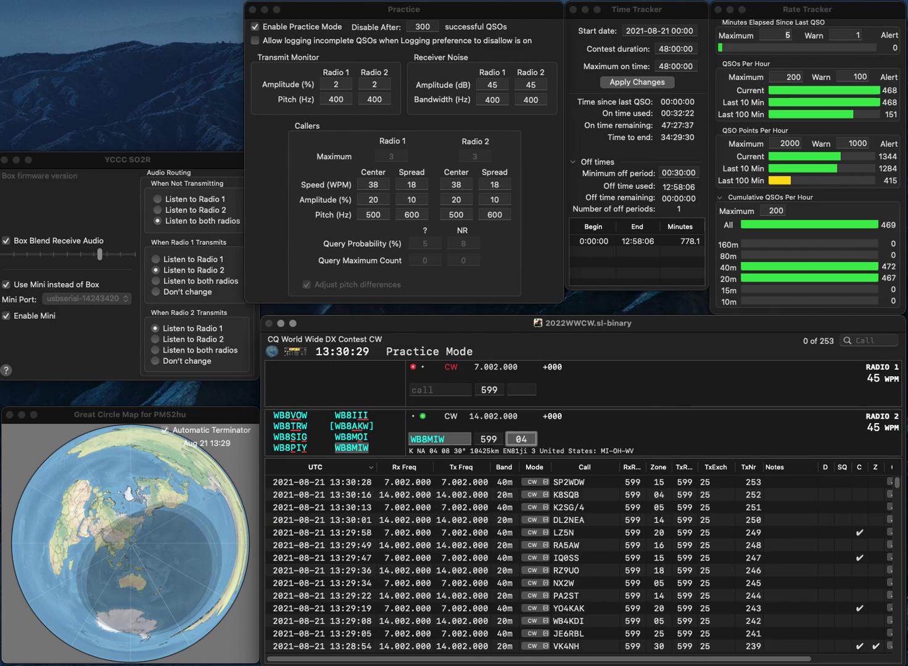
{"action": "key", "text": "Return"}
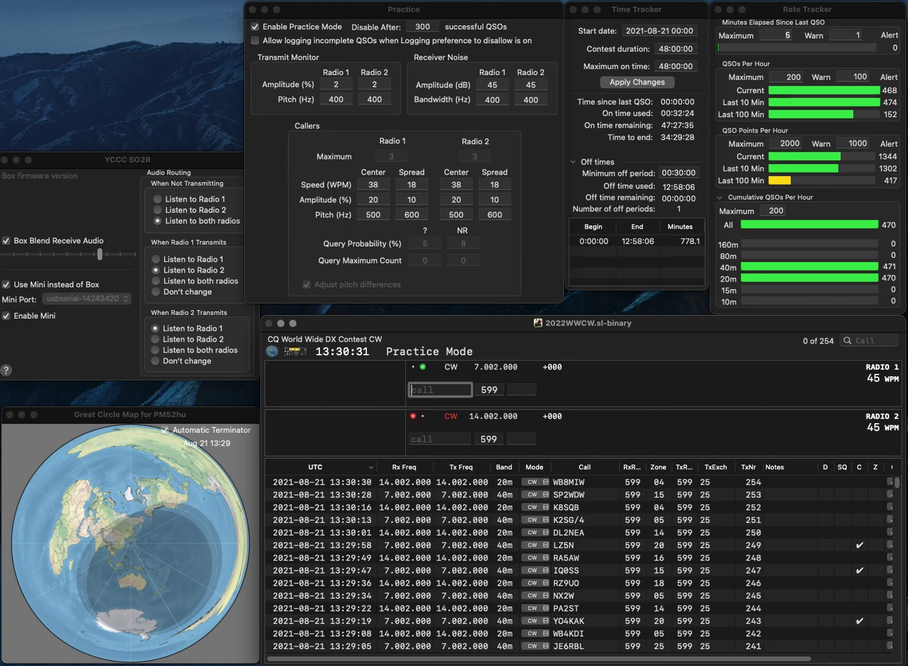
{"action": "type", "text": "W5LLX"}
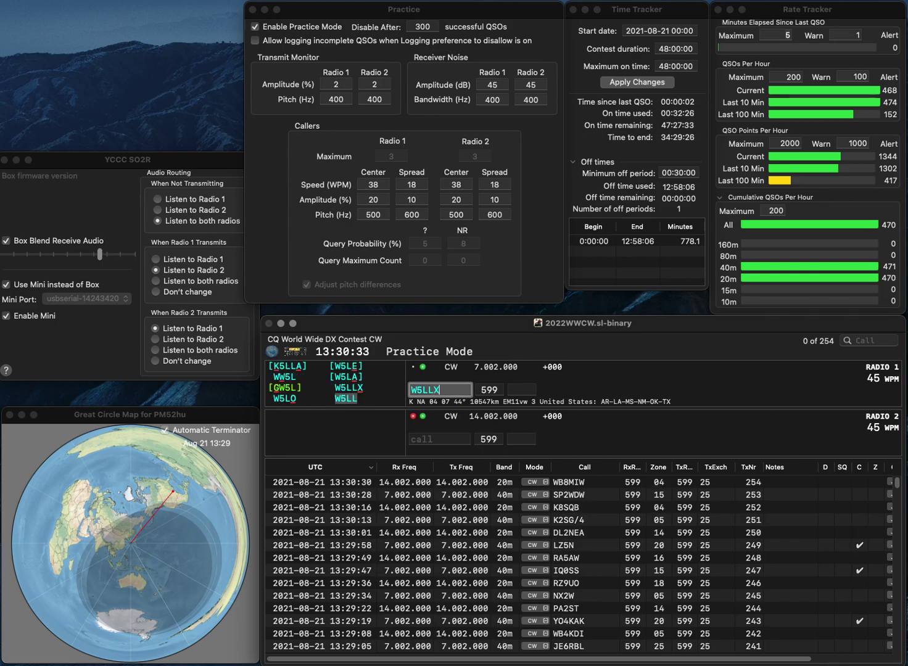
{"action": "key", "text": "Return"}
{"action": "type", "text": "BT"}
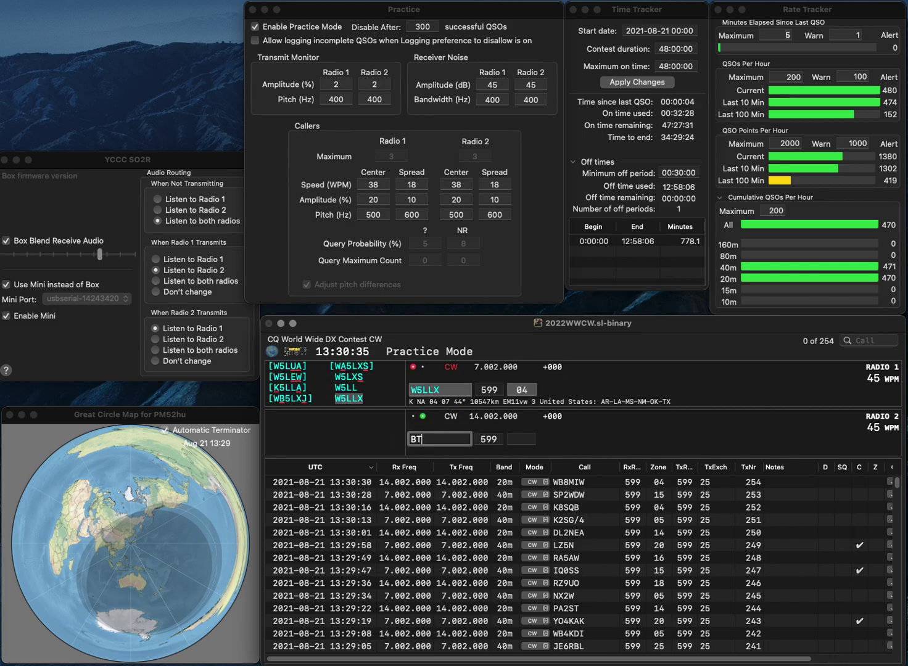
{"action": "type", "text": "RAB4TR"}
{"action": "key", "text": "Right"}
{"action": "type", "text": "4"}
{"action": "key", "text": "Return"}
{"action": "key", "text": "Return"}
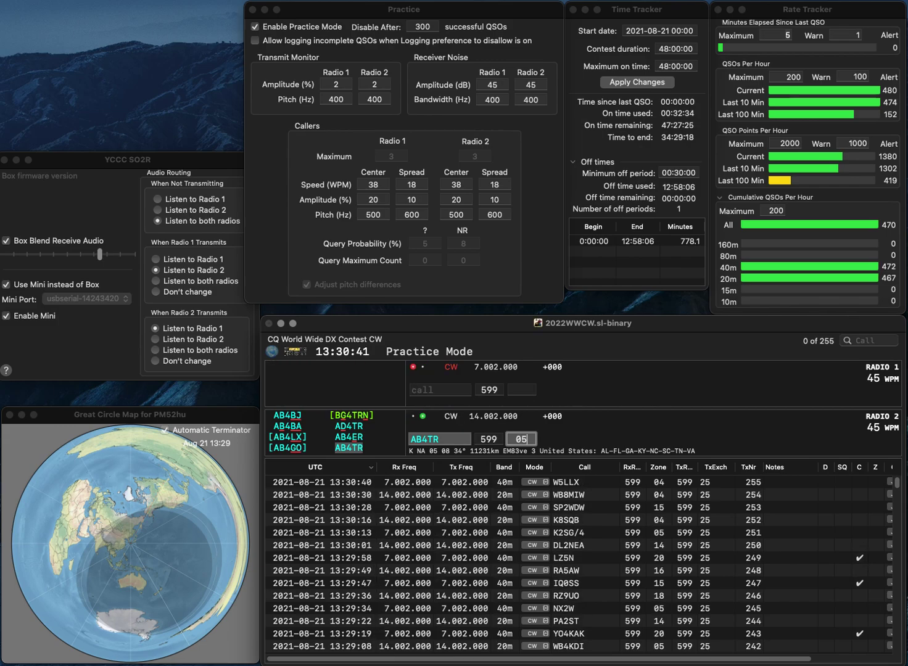
{"action": "key", "text": "Return"}
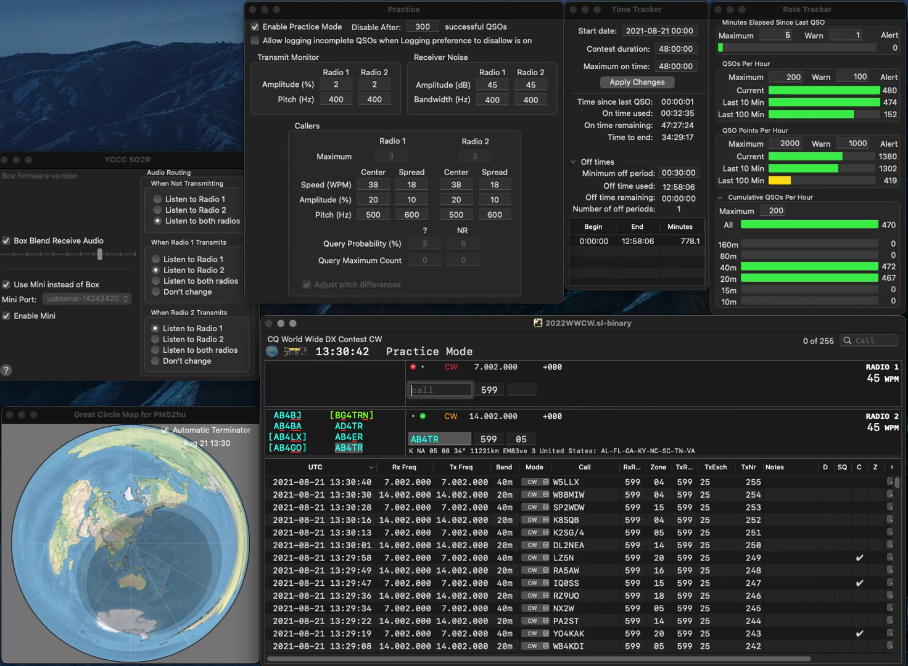
Enter N7YEU as the Radio 1 call and send the exchange
{"action": "type", "text": "N7YEV"}
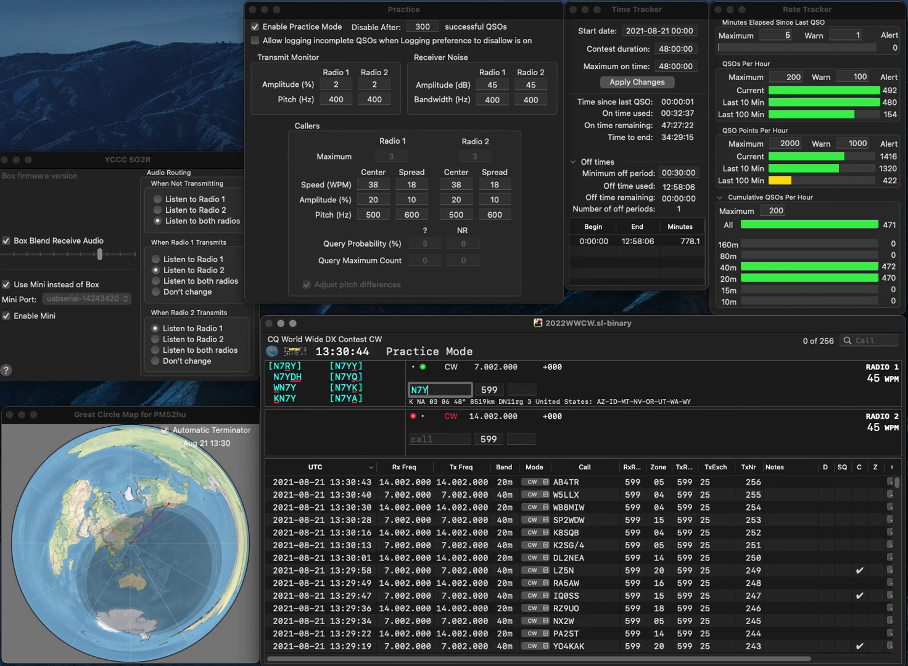
{"action": "key", "text": "BackSpace"}
{"action": "type", "text": "U"}
{"action": "key", "text": "Return"}
Answer N0LNK on Radio 2, adding the missing prefix N0 in front of LNK
{"action": "type", "text": "LNK"}
{"action": "key", "text": "Left"}
{"action": "key", "text": "Left"}
{"action": "key", "text": "Left"}
{"action": "type", "text": "N0"}
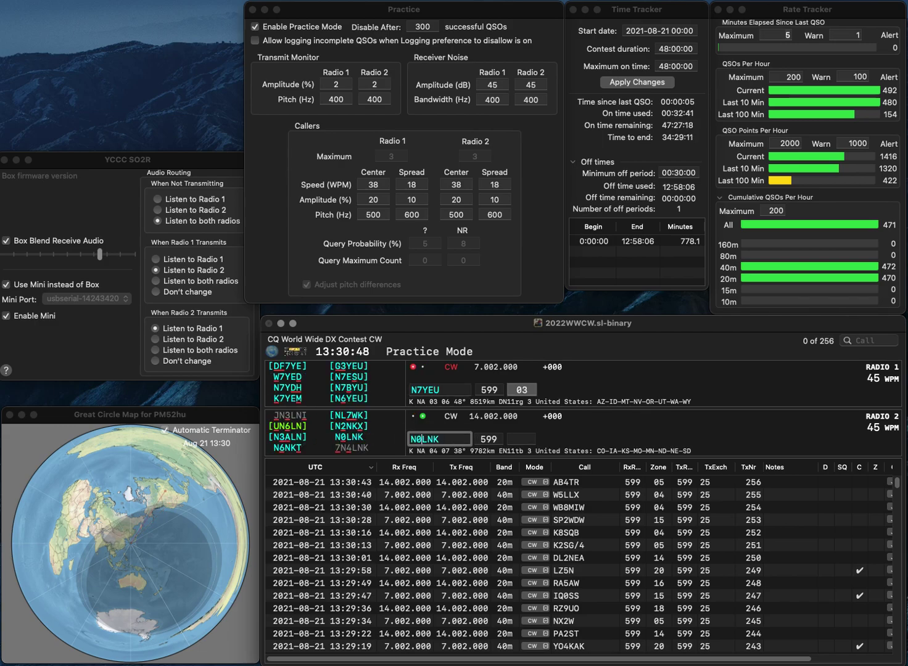
{"action": "key", "text": "Return"}
{"action": "key", "text": "Left"}
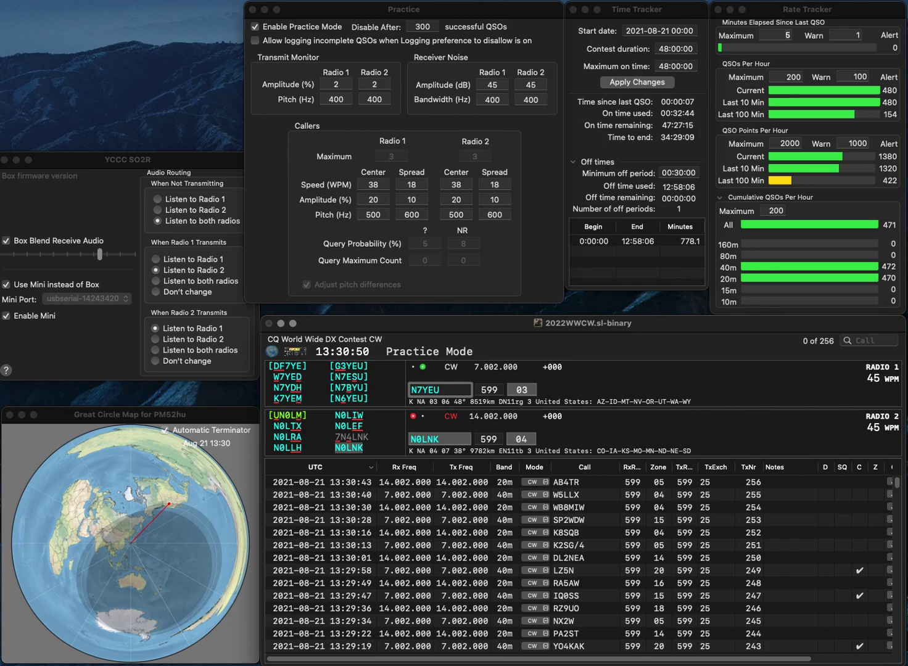
{"action": "key", "text": "BackSpace"}
{"action": "type", "text": "6"}
{"action": "key", "text": "Return"}
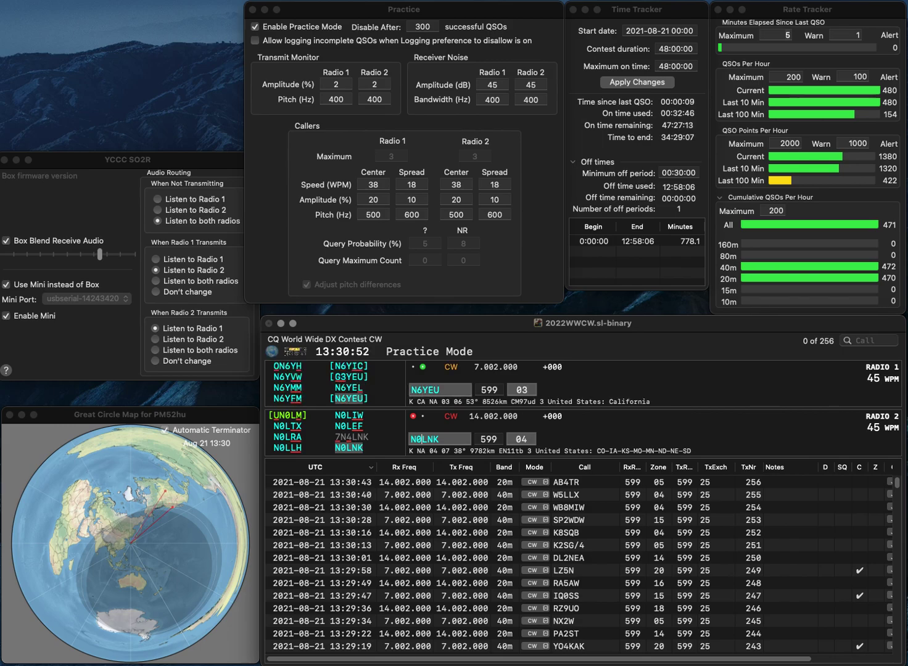
{"action": "key", "text": "Return"}
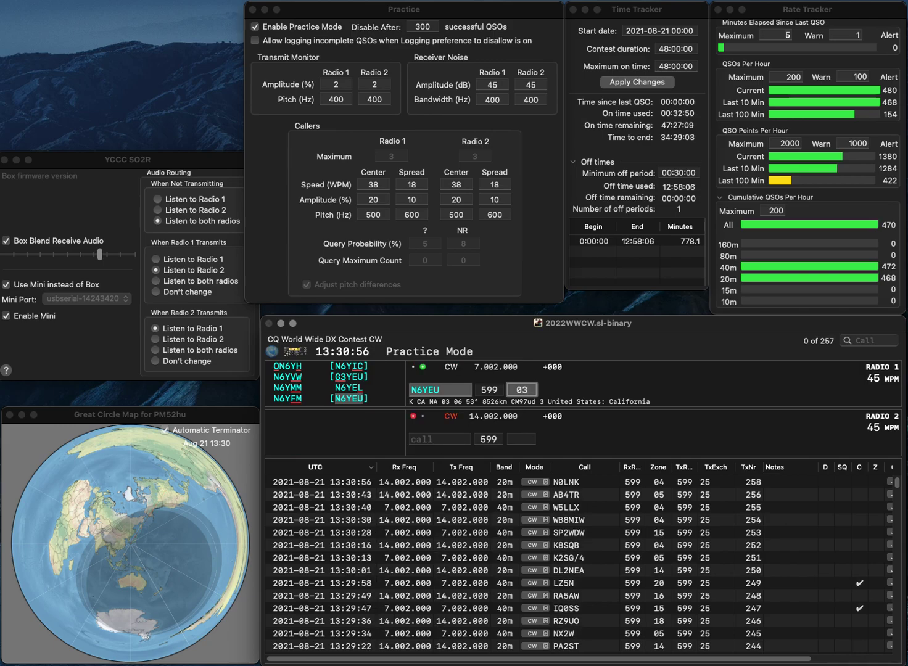
{"action": "key", "text": "Return"}
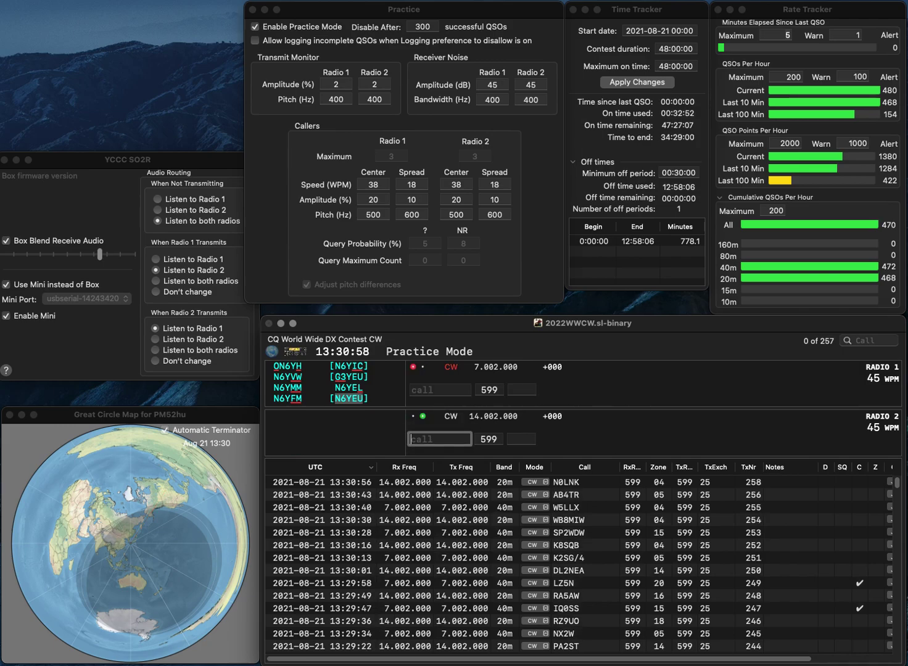
{"action": "type", "text": "G4"}
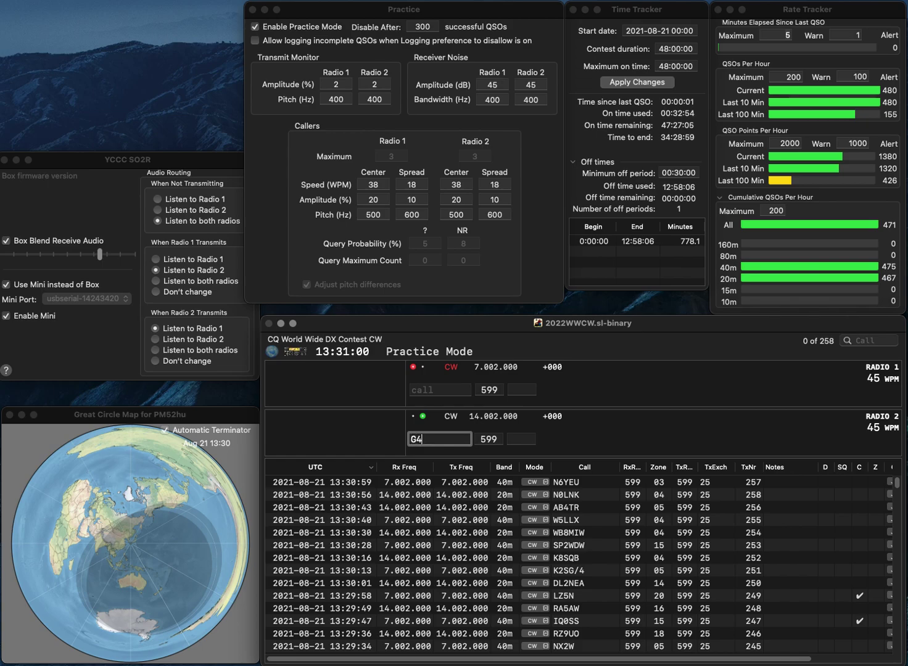
{"action": "type", "text": "EKAT"}
{"action": "key", "text": "Return"}
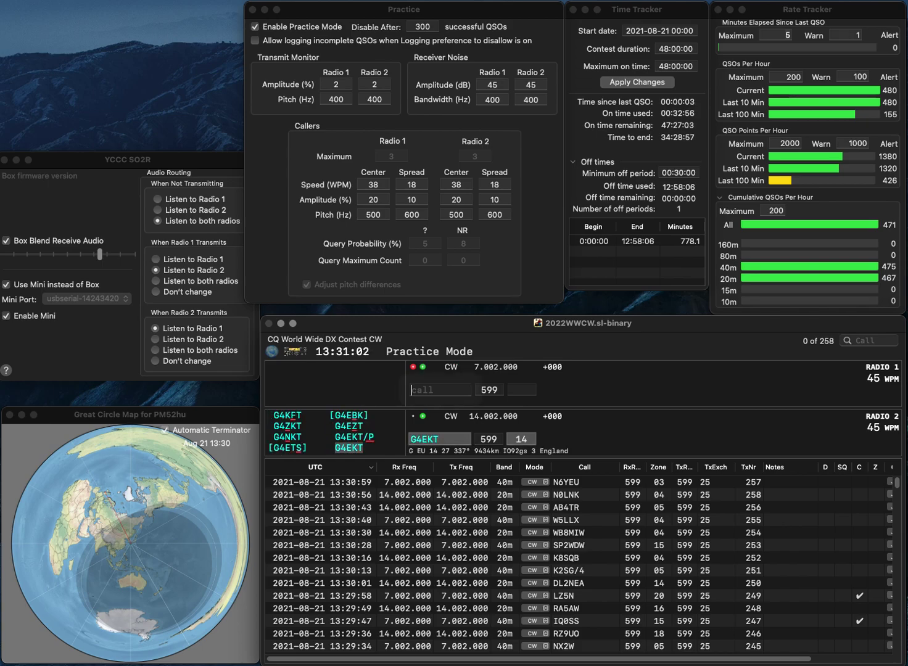
{"action": "type", "text": "IK2REA"}
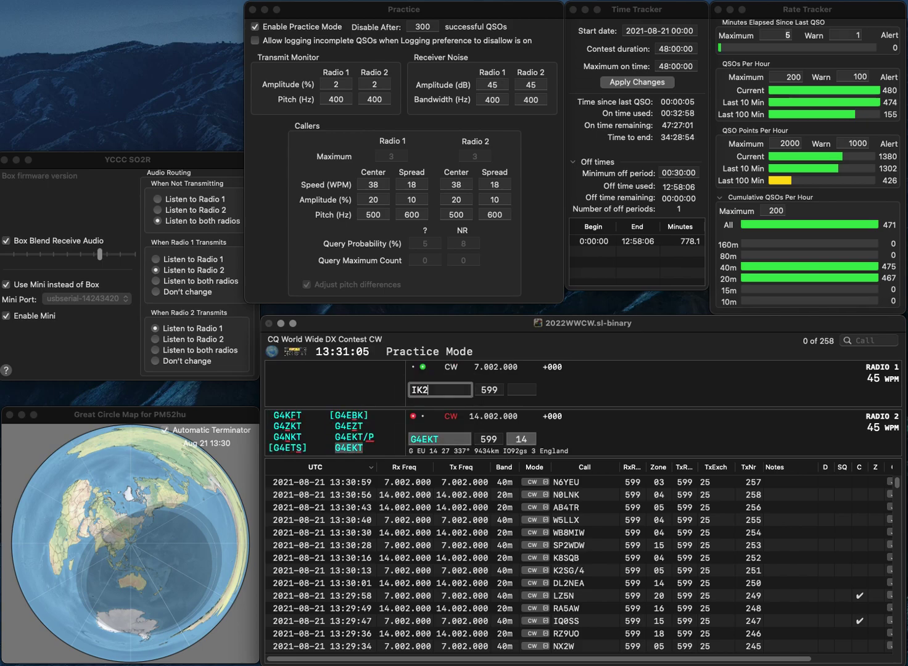
{"action": "key", "text": "Return"}
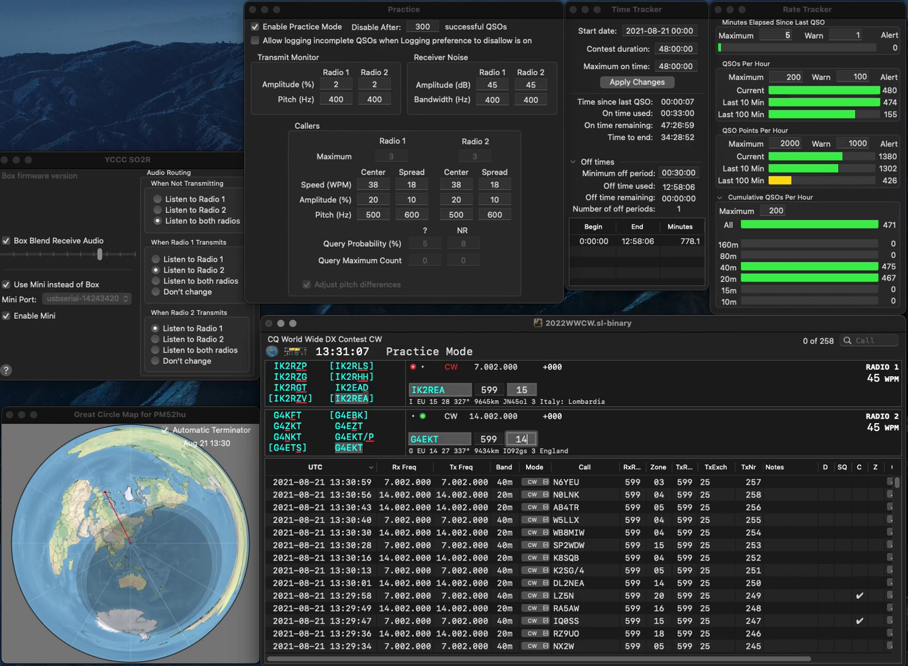
{"action": "key", "text": "Return"}
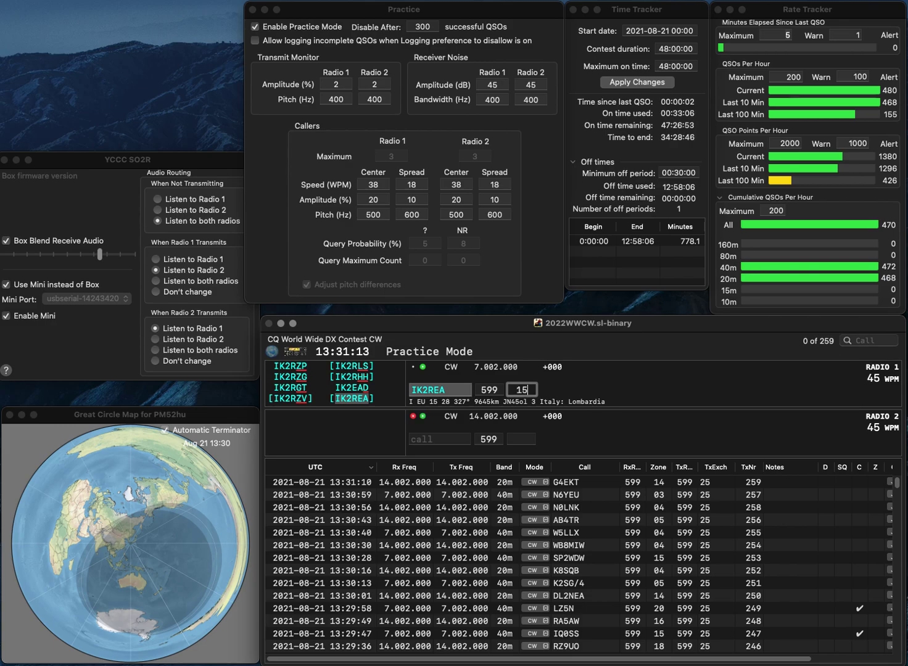
{"action": "key", "text": "Return"}
{"action": "type", "text": "F5NKX"}
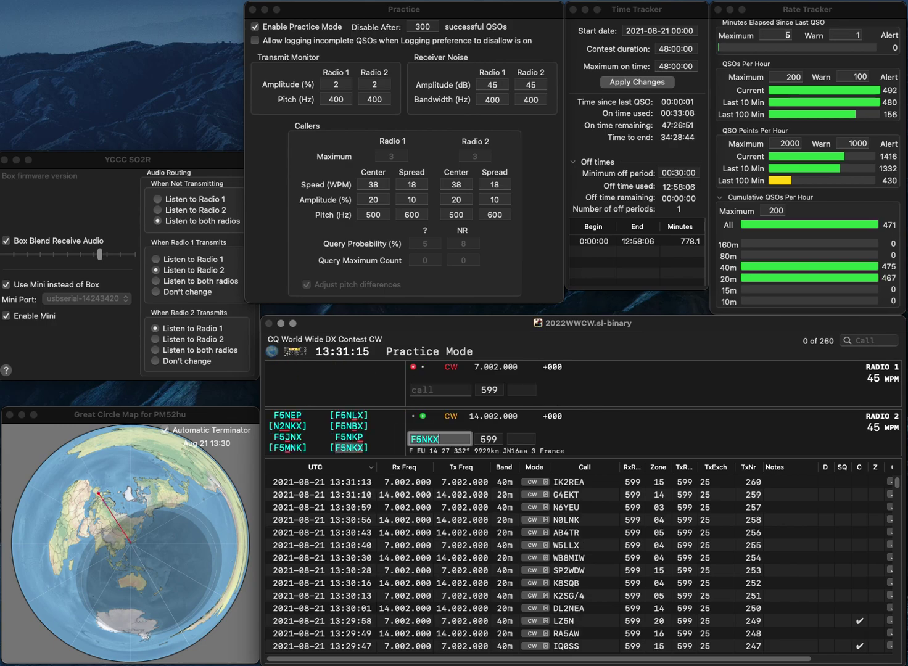
{"action": "key", "text": "Return"}
{"action": "type", "text": "F1TXI"}
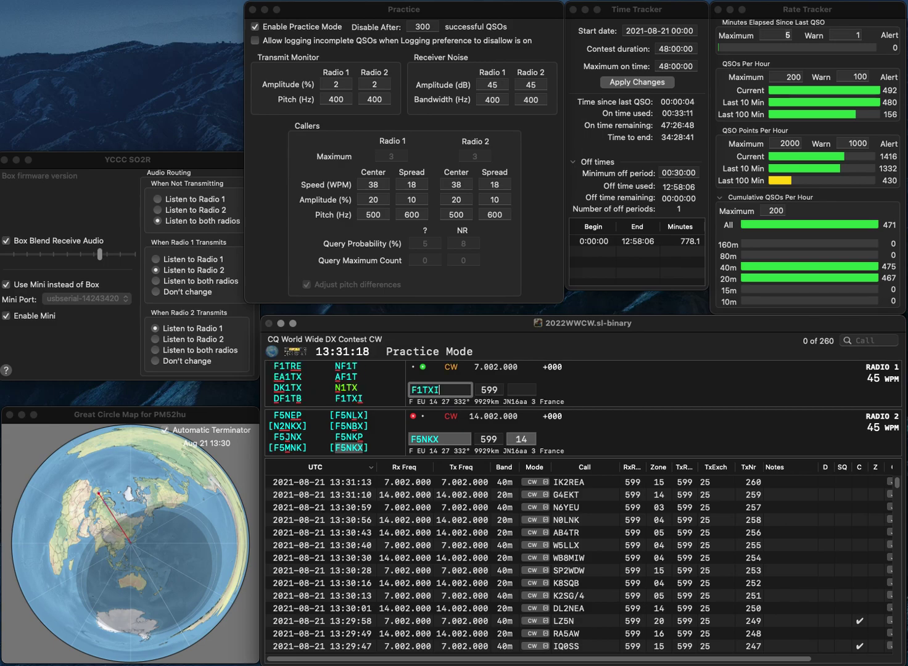
{"action": "key", "text": "Return"}
{"action": "key", "text": "Tab"}
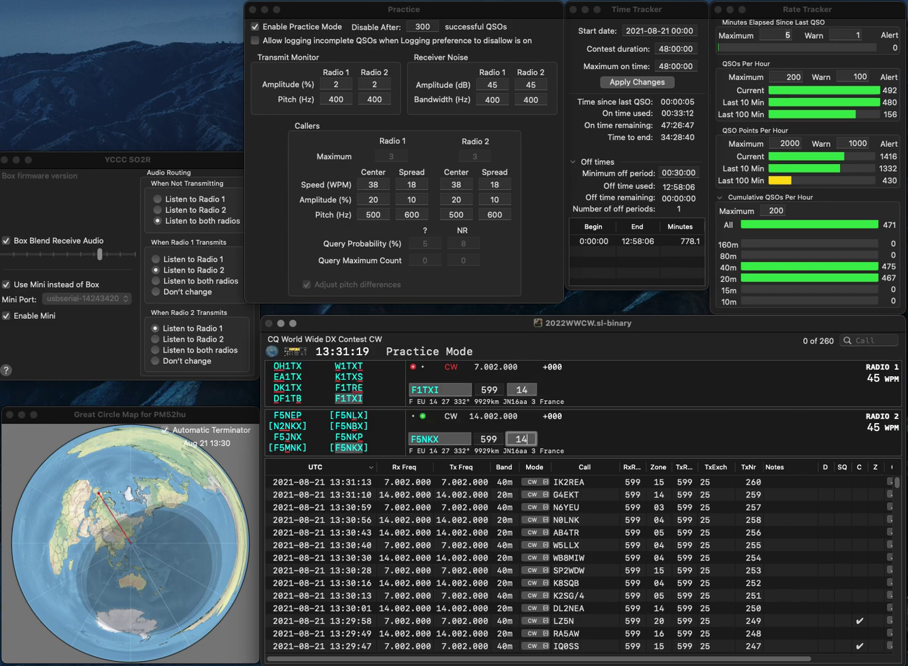
{"action": "key", "text": "Return"}
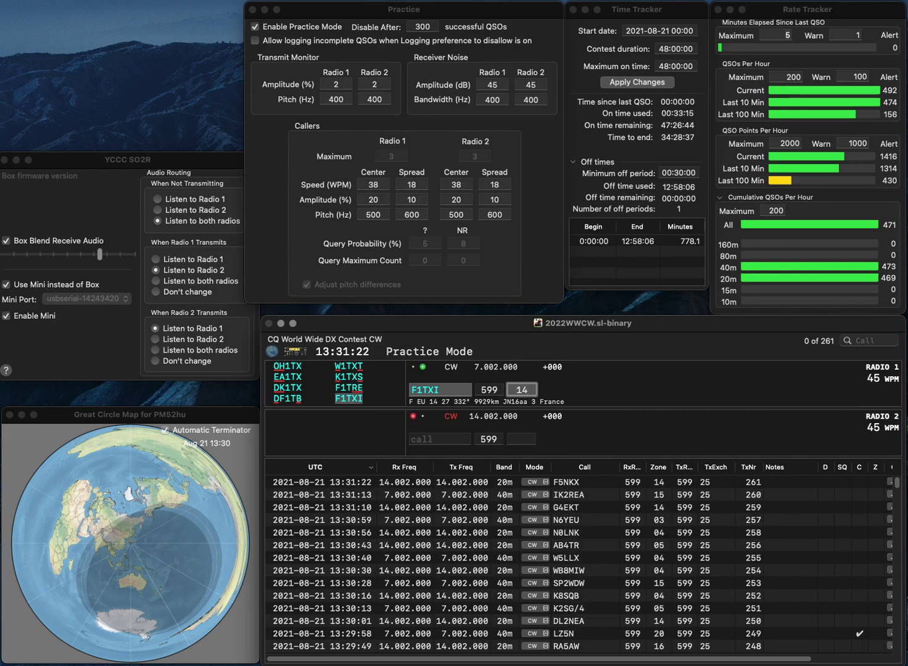
{"action": "key", "text": "Return"}
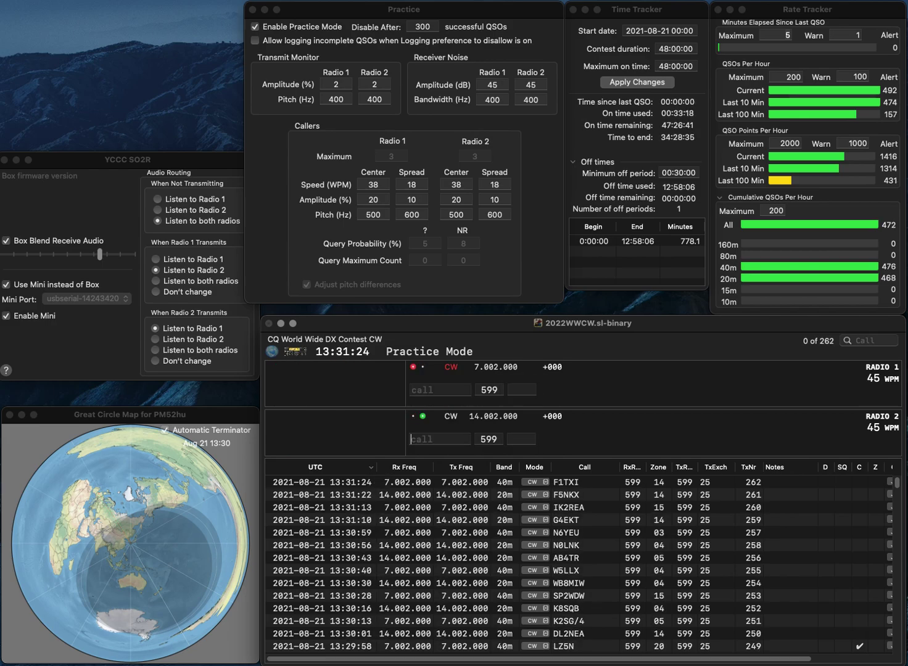
Answer YU3A on Radio 2 and send the exchange
{"action": "type", "text": "YUA"}
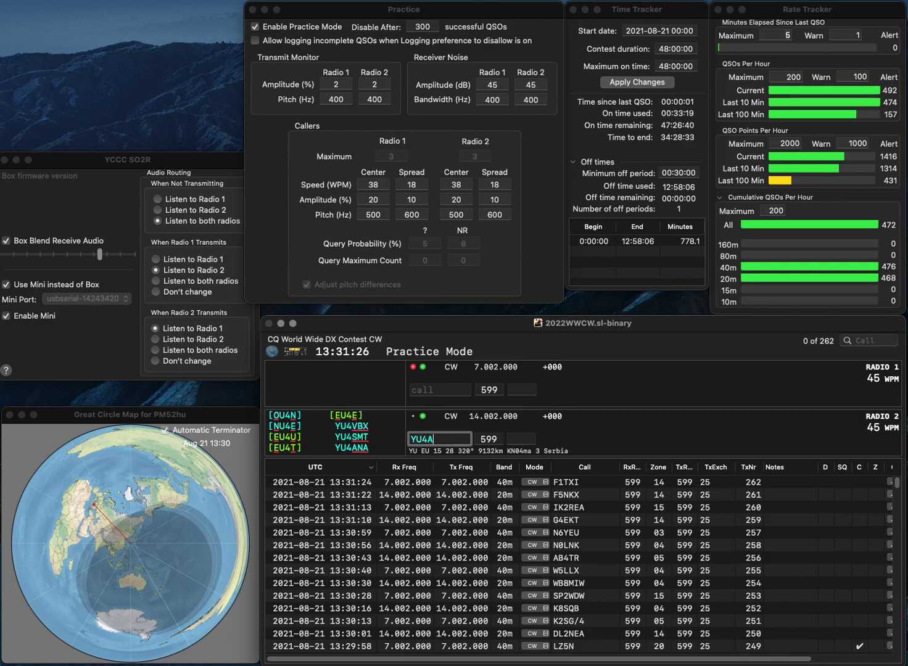
{"action": "type", "text": "3"}
{"action": "key", "text": "Return"}
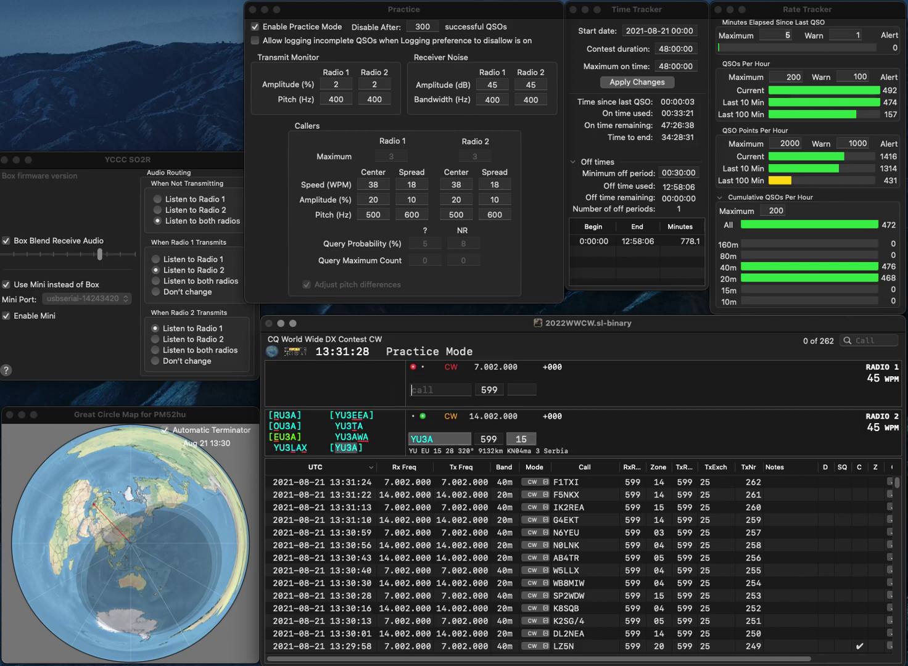
{"action": "type", "text": "C6GCI"}
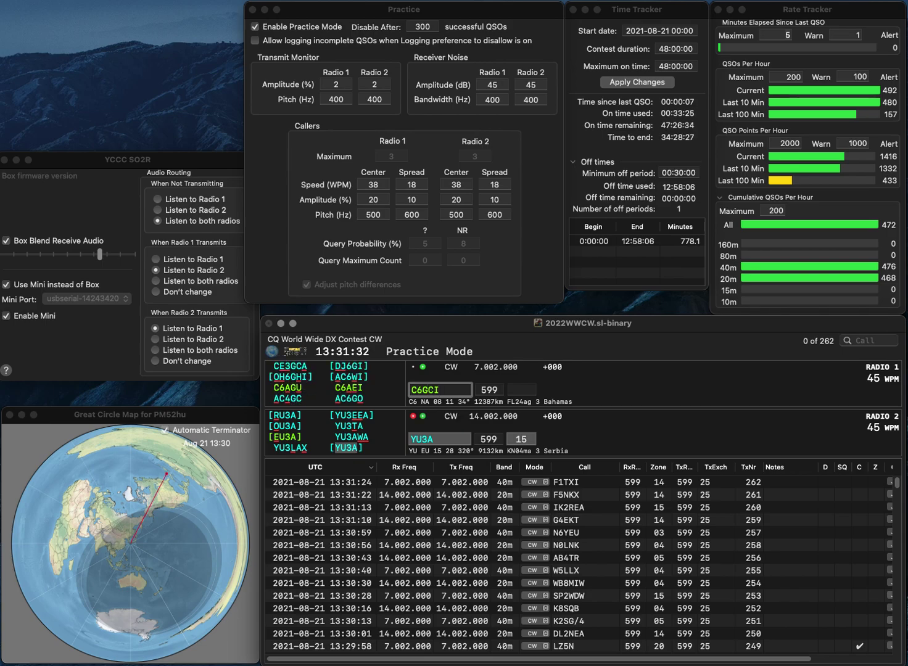
{"action": "key", "text": "Home"}
{"action": "key", "text": "Delete"}
{"action": "type", "text": "G"}
{"action": "key", "text": "Return"}
{"action": "key", "text": "Return"}
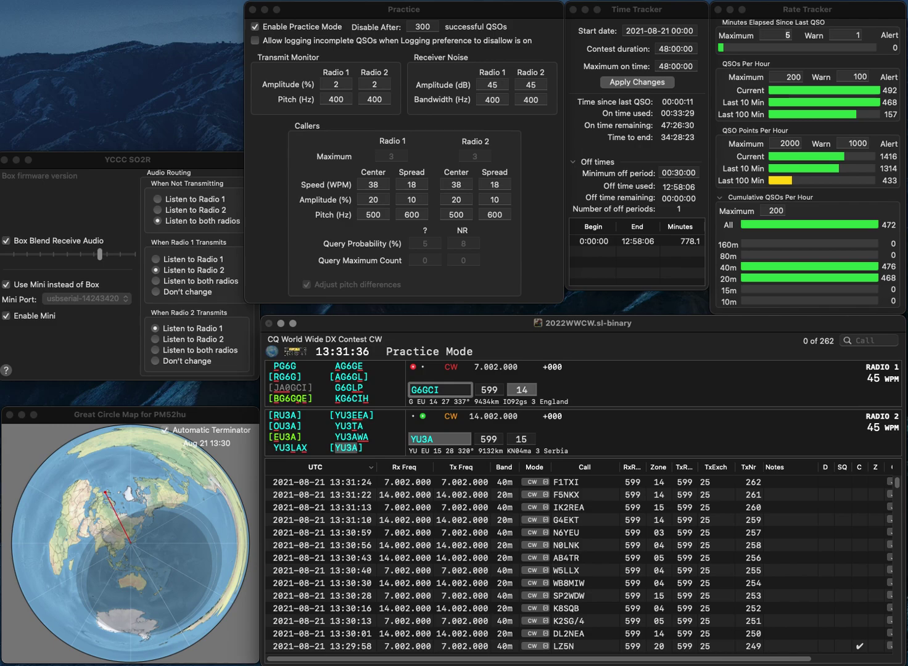
{"action": "key", "text": "BackSpace"}
{"action": "type", "text": "F"}
{"action": "key", "text": "Return"}
{"action": "type", "text": "W4"}
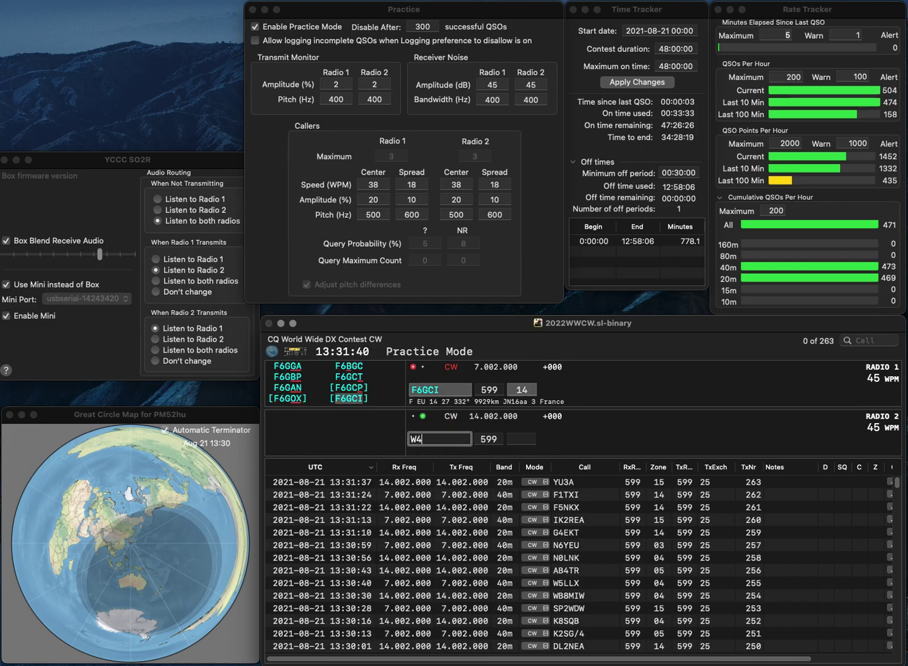
{"action": "type", "text": "WWQ"}
{"action": "key", "text": "Return"}
{"action": "key", "text": "space"}
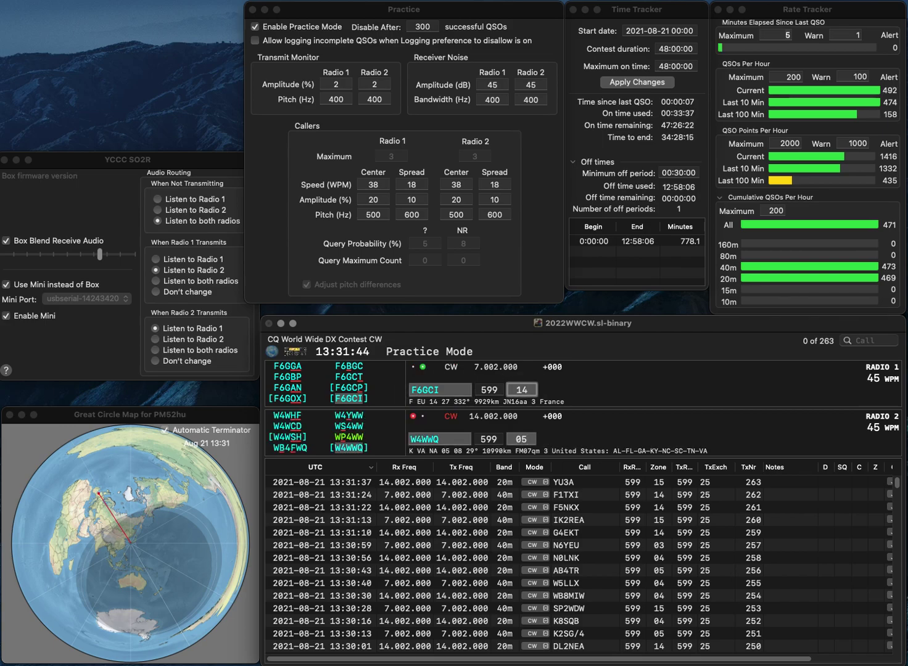
{"action": "key", "text": "Return"}
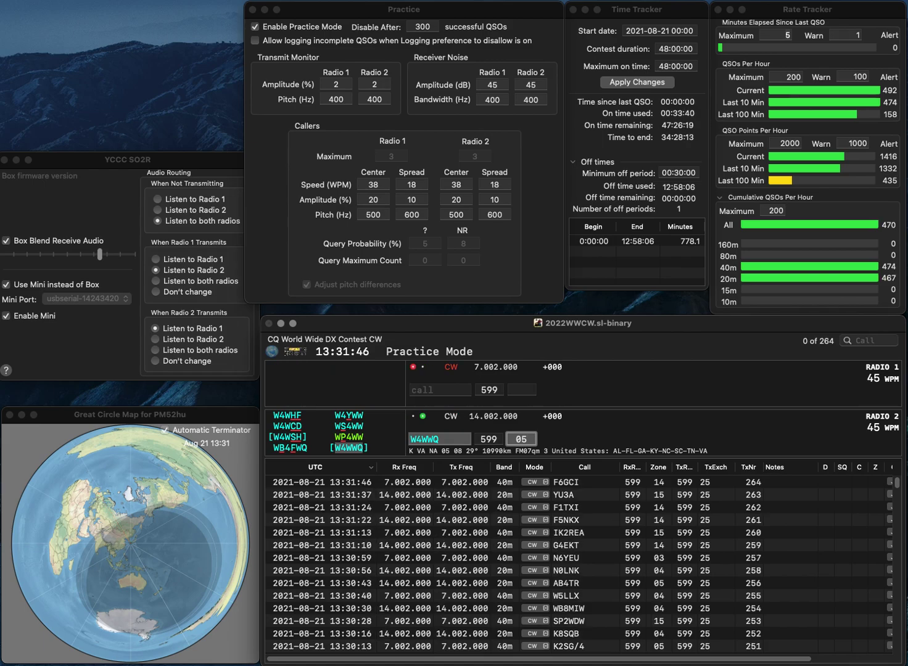
{"action": "key", "text": "Return"}
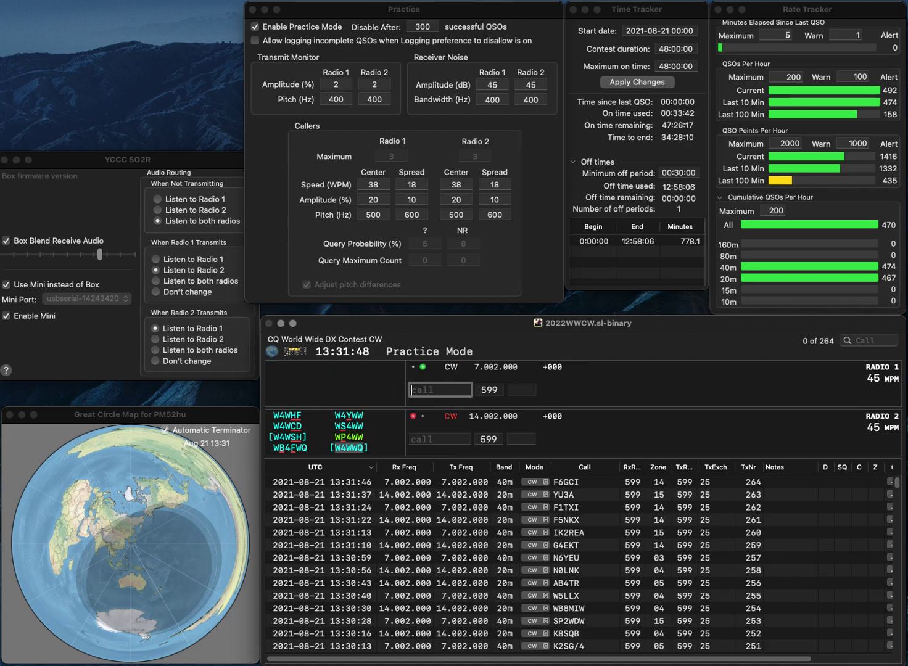
Answer KV6A on Radio 1 and W8EDU on Radio 2
{"action": "type", "text": "KV6A"}
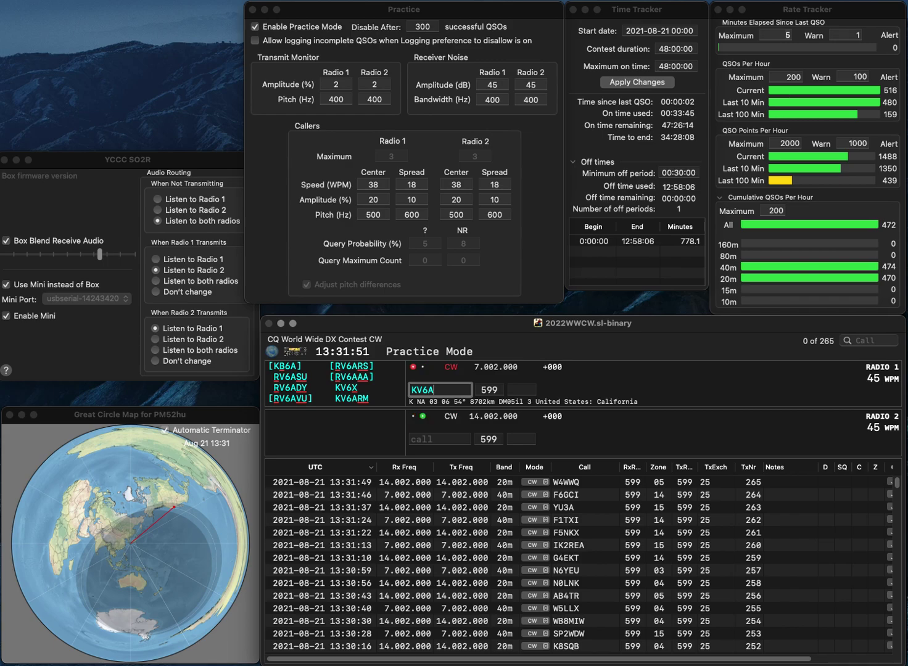
{"action": "key", "text": "Return"}
{"action": "type", "text": "W8"}
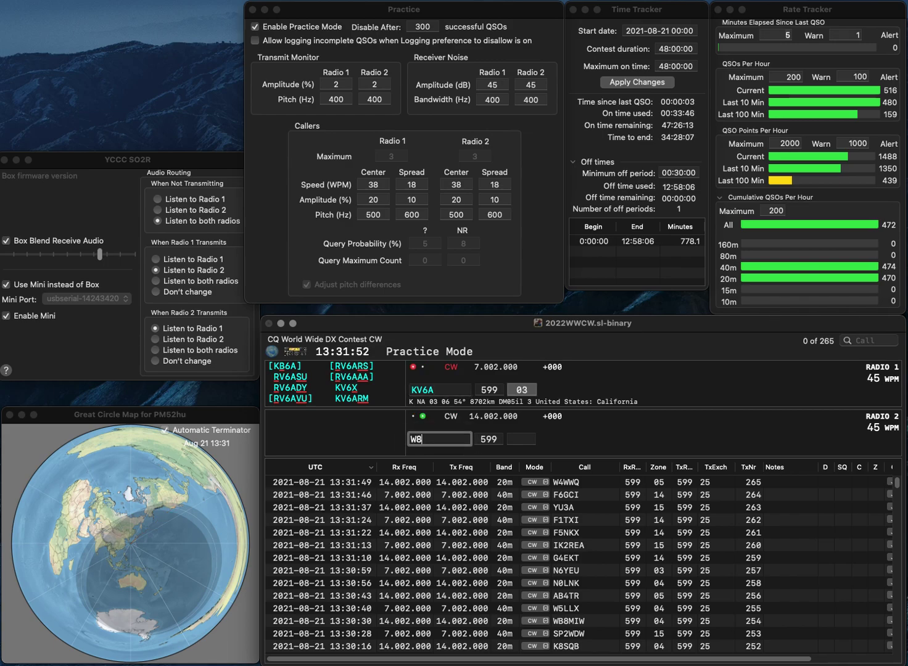
{"action": "type", "text": "EDU"}
{"action": "key", "text": "Return"}
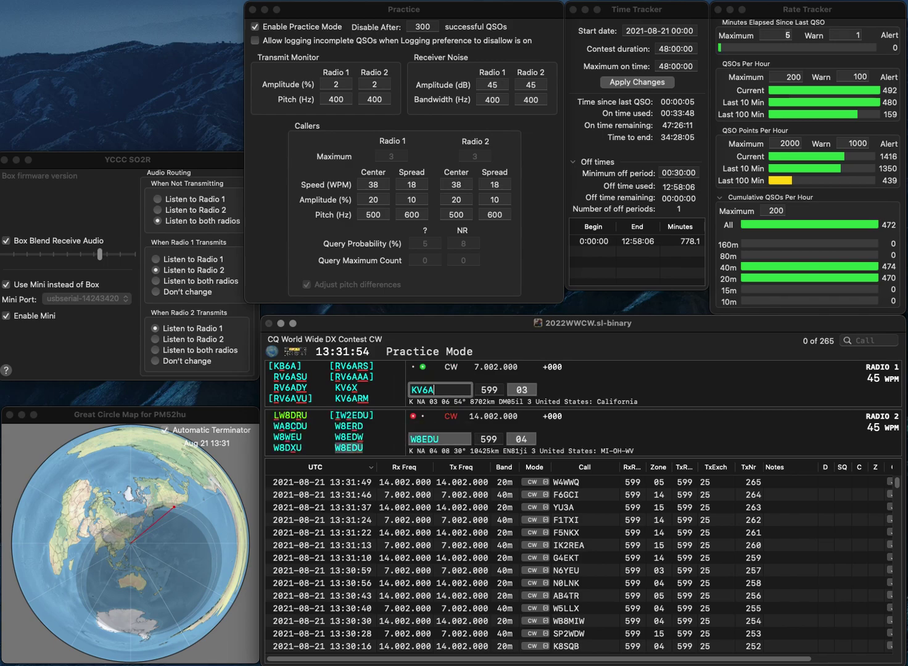
{"action": "key", "text": "BackSpace"}
{"action": "key", "text": "BackSpace"}
{"action": "key", "text": "BackSpace"}
{"action": "type", "text": "V6ARM"}
{"action": "key", "text": "space"}
{"action": "key", "text": "Return"}
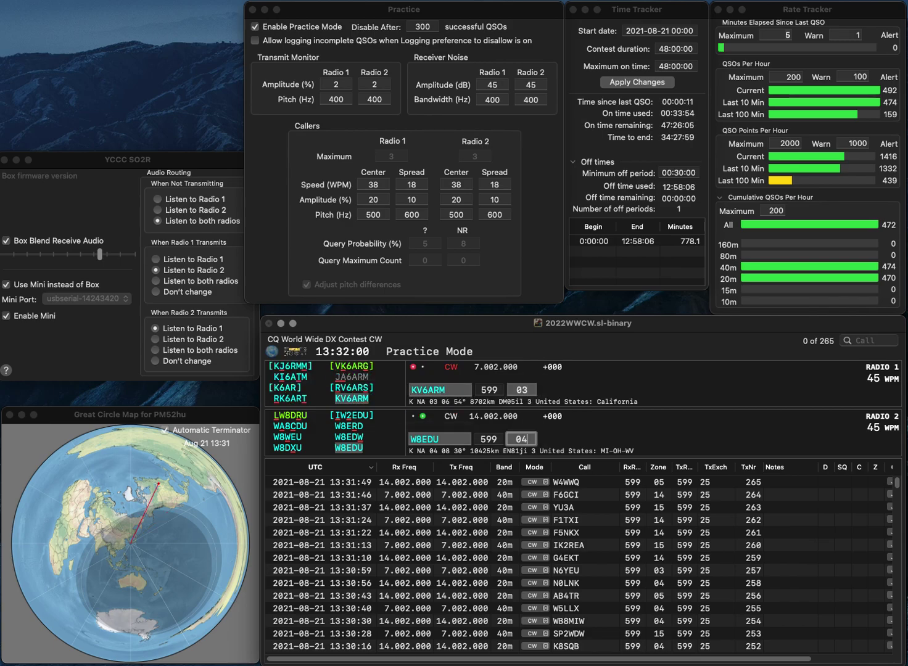
{"action": "key", "text": "Return"}
{"action": "key", "text": "Return"}
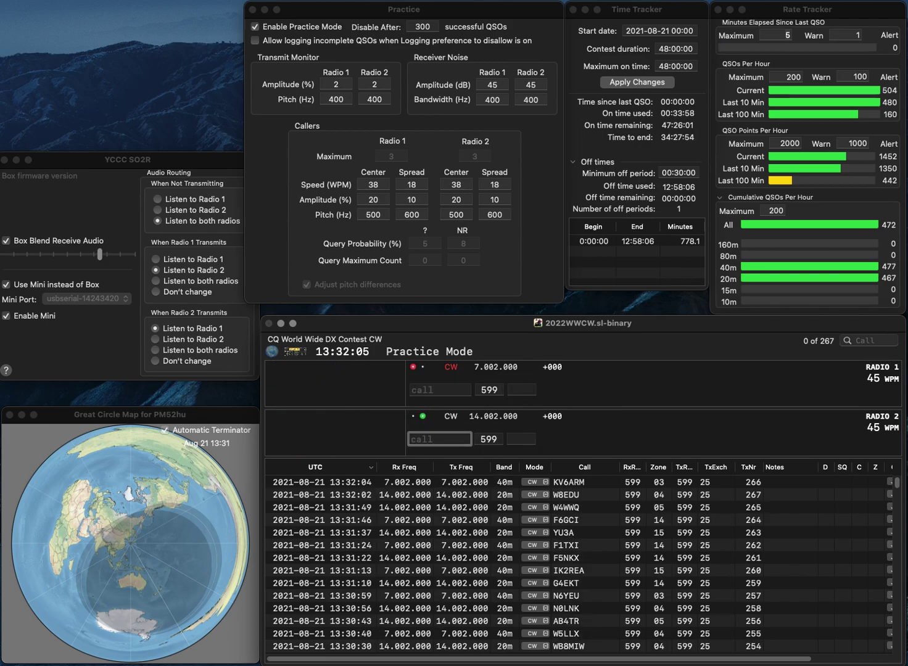
{"action": "type", "text": "S50PB"}
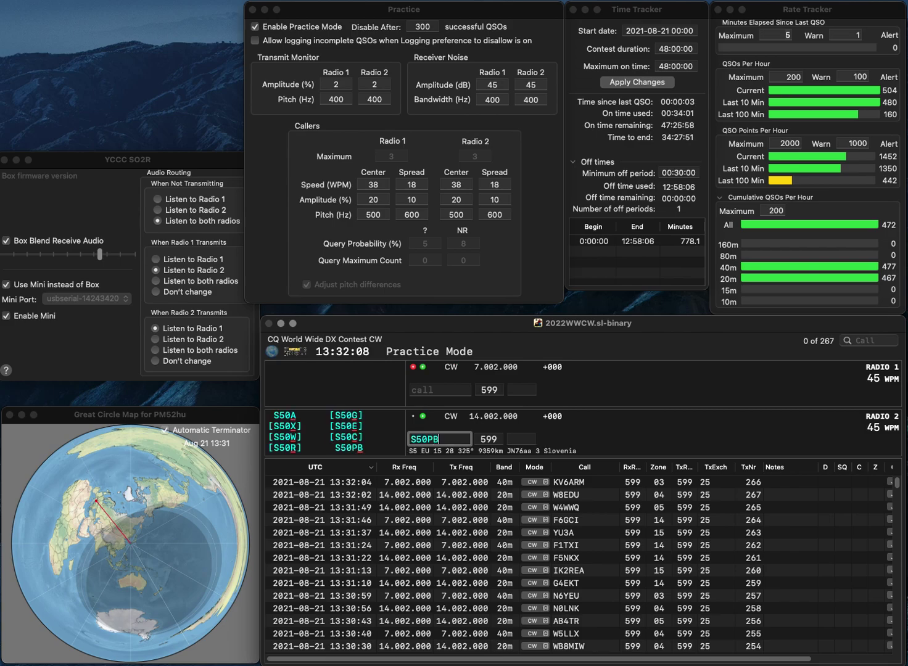
{"action": "key", "text": "Return"}
{"action": "type", "text": "OK2EC"}
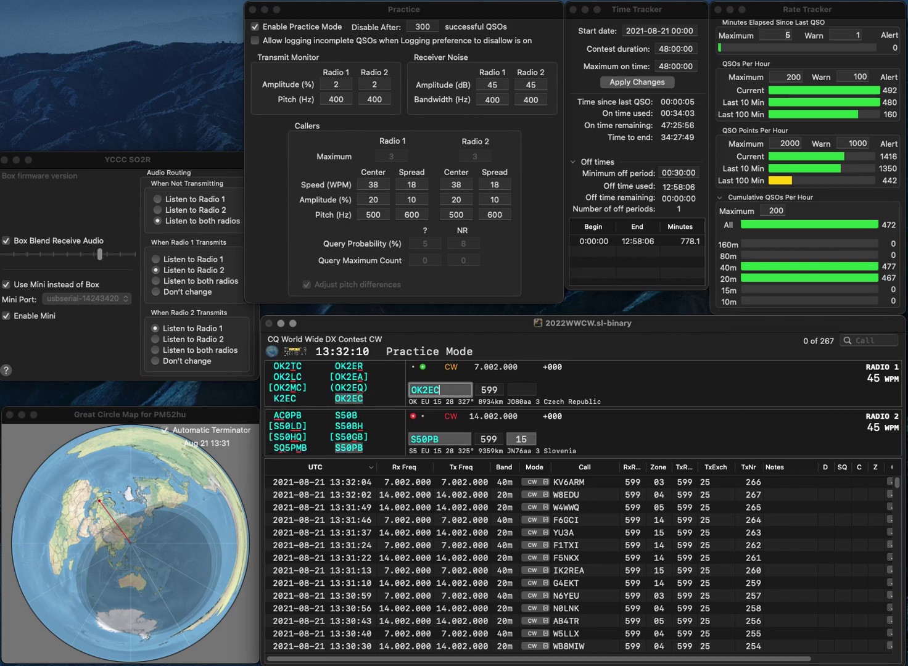
{"action": "key", "text": "Return"}
{"action": "key", "text": "Tab"}
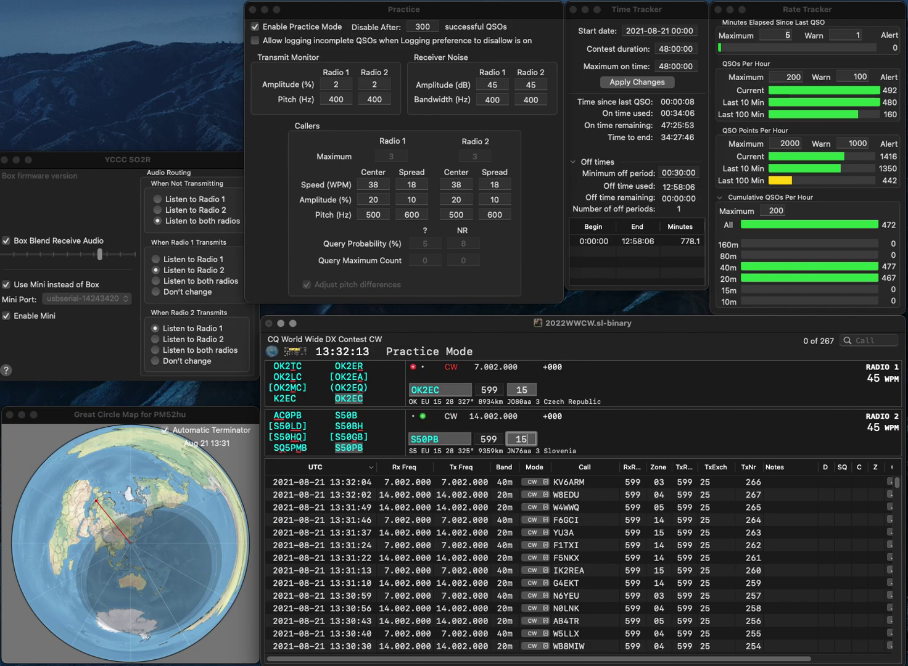
{"action": "key", "text": "Return"}
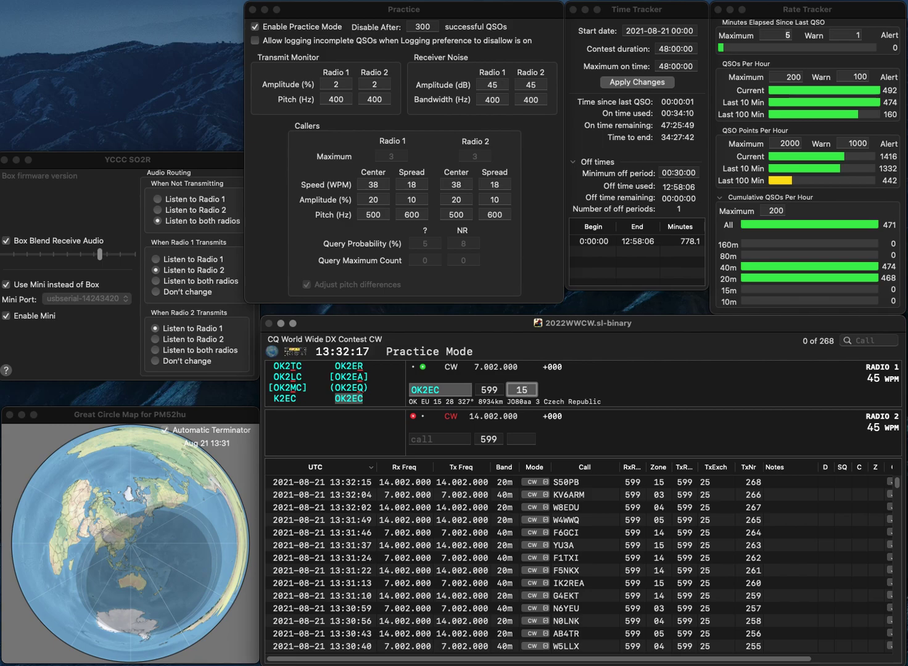
{"action": "key", "text": "Return"}
Answer V4HV on Radio 2 and YU3LAX on Radio 1
{"action": "type", "text": "V4HV"}
{"action": "key", "text": "Return"}
{"action": "type", "text": "YU3LAX"}
{"action": "key", "text": "Return"}
{"action": "type", "text": "B"}
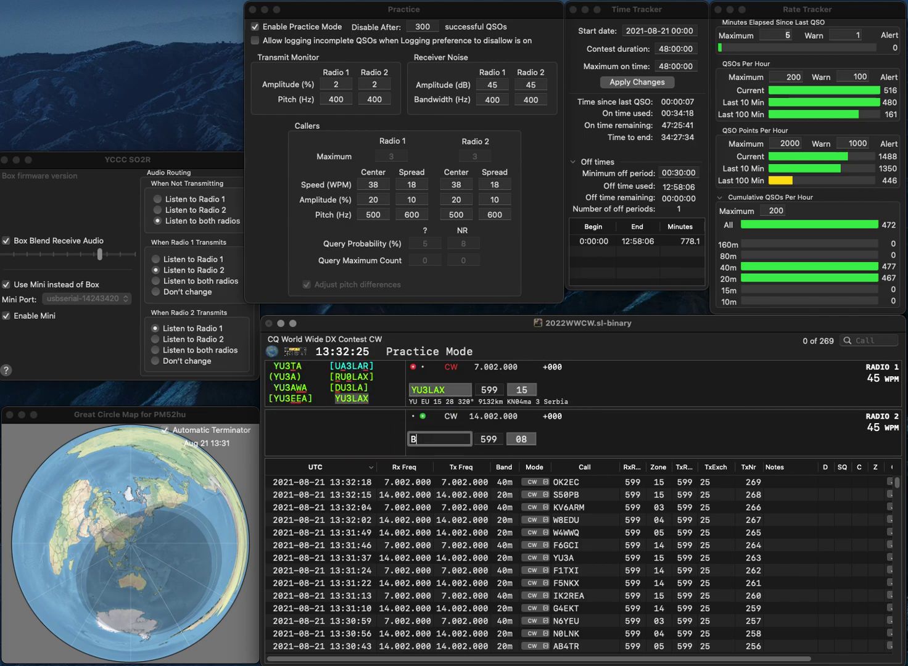
{"action": "type", "text": "F"}
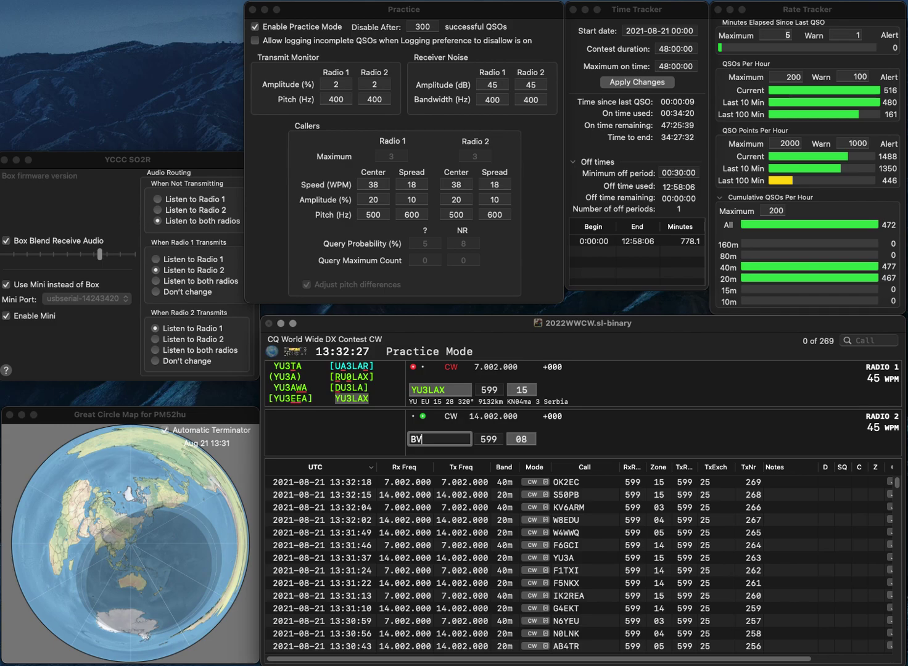
{"action": "type", "text": "Q"}
{"action": "type", "text": "4"}
{"action": "key", "text": "Return"}
{"action": "key", "text": "Return"}
{"action": "key", "text": "space"}
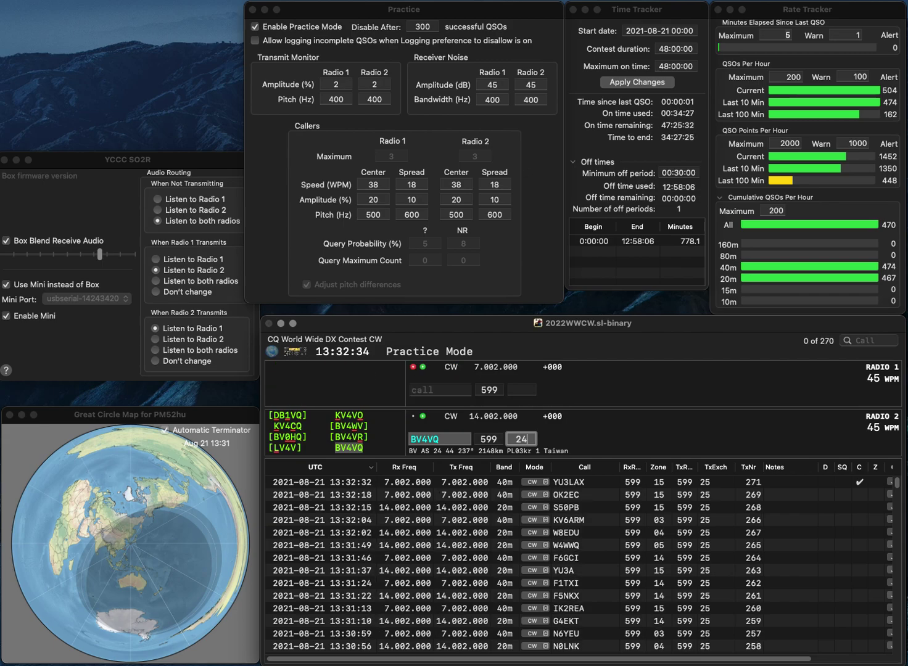
{"action": "key", "text": "Return"}
Answer E24OYI on Radio 1 and JI1XGA on Radio 2, and log both contacts
{"action": "type", "text": "K"}
{"action": "type", "text": "OYI"}
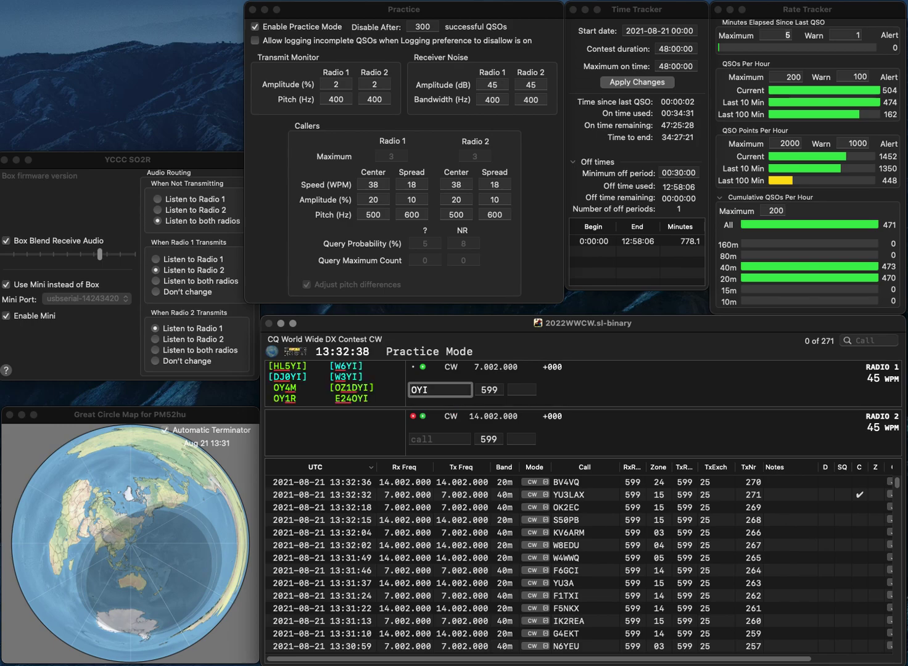
{"action": "type", "text": "E24"}
{"action": "key", "text": "Return"}
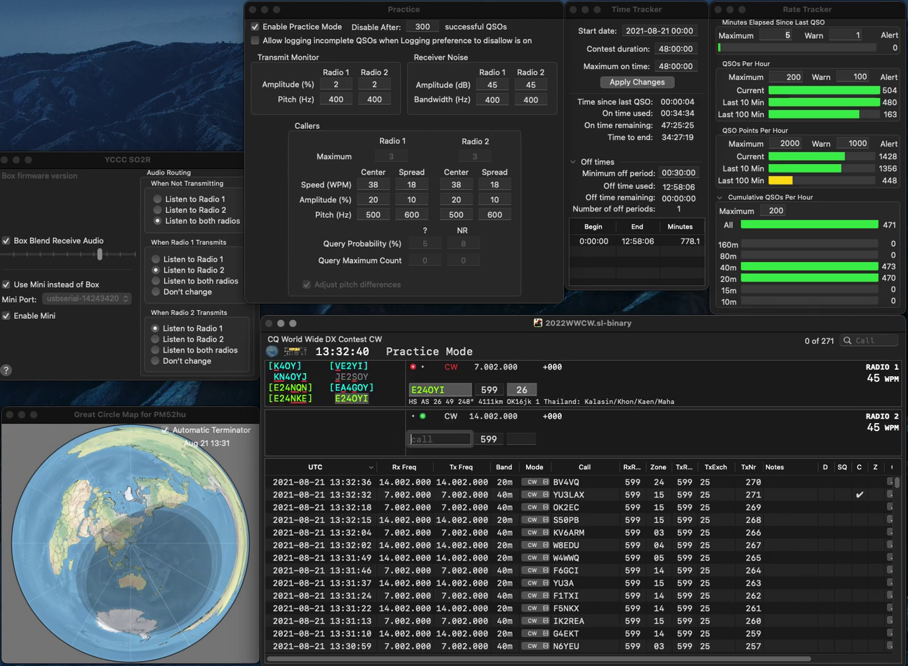
{"action": "type", "text": "JI1XGA"}
{"action": "key", "text": "Return"}
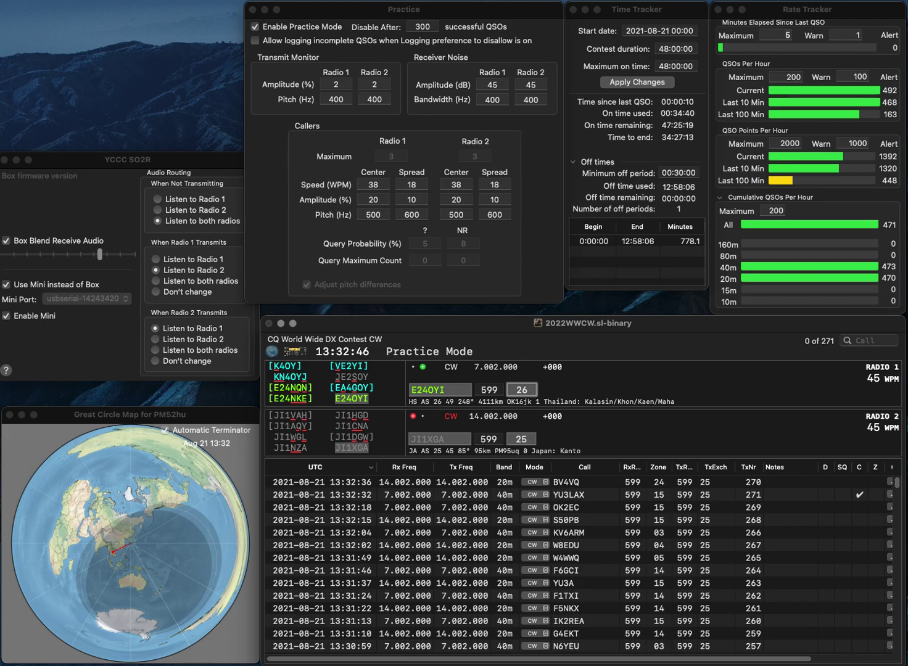
{"action": "key", "text": "Return"}
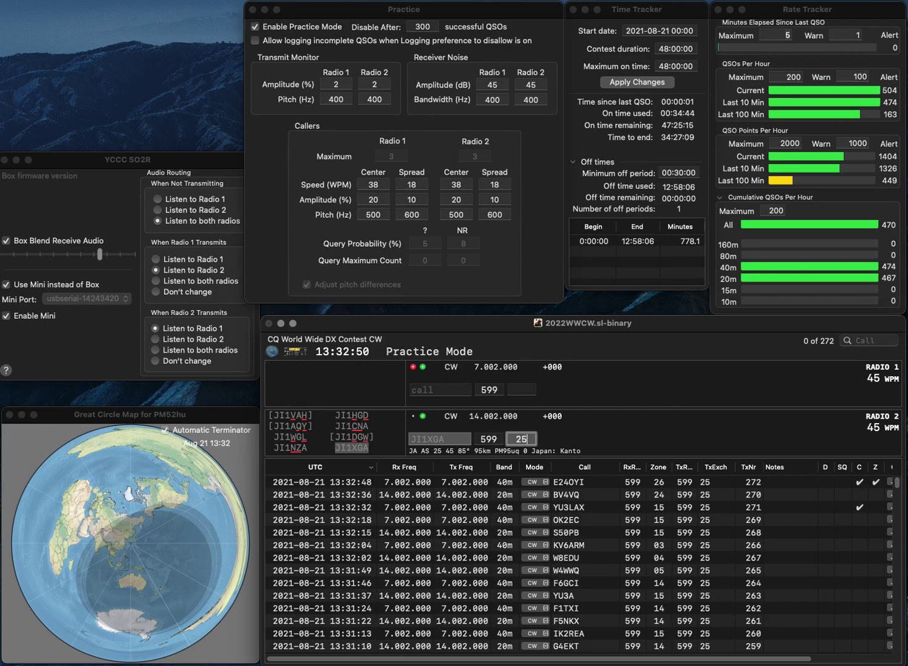
{"action": "key", "text": "Return"}
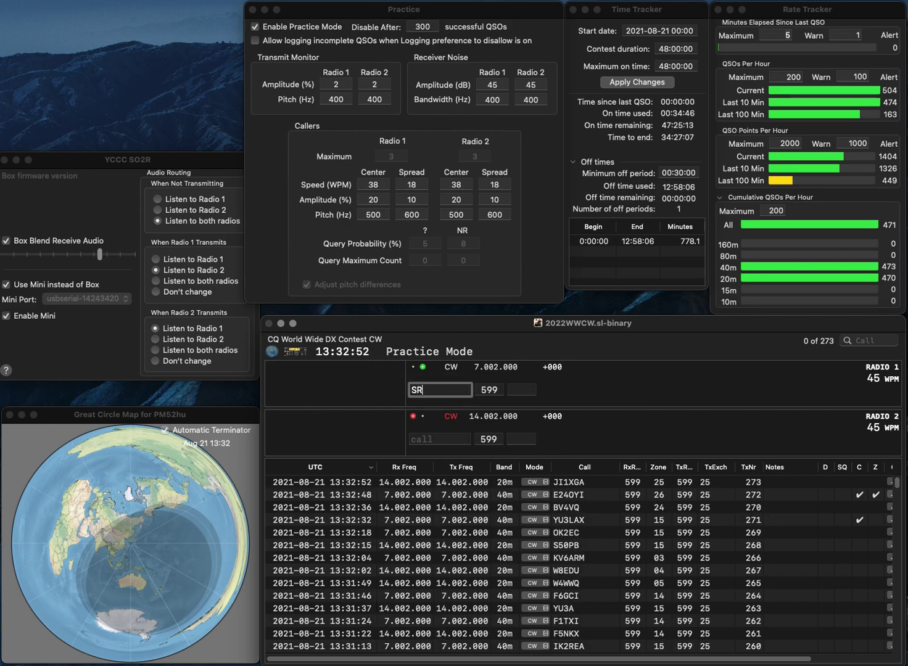
{"action": "type", "text": "K3SR"}
{"action": "key", "text": "BackSpace"}
{"action": "type", "text": "4"}
{"action": "key", "text": "Return"}
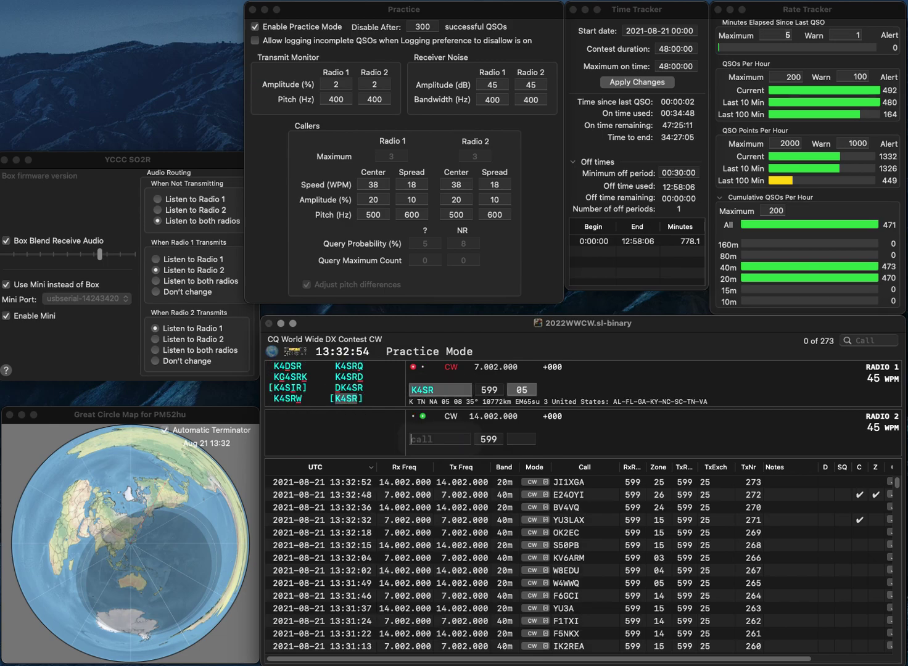
{"action": "type", "text": "WB2JEP"}
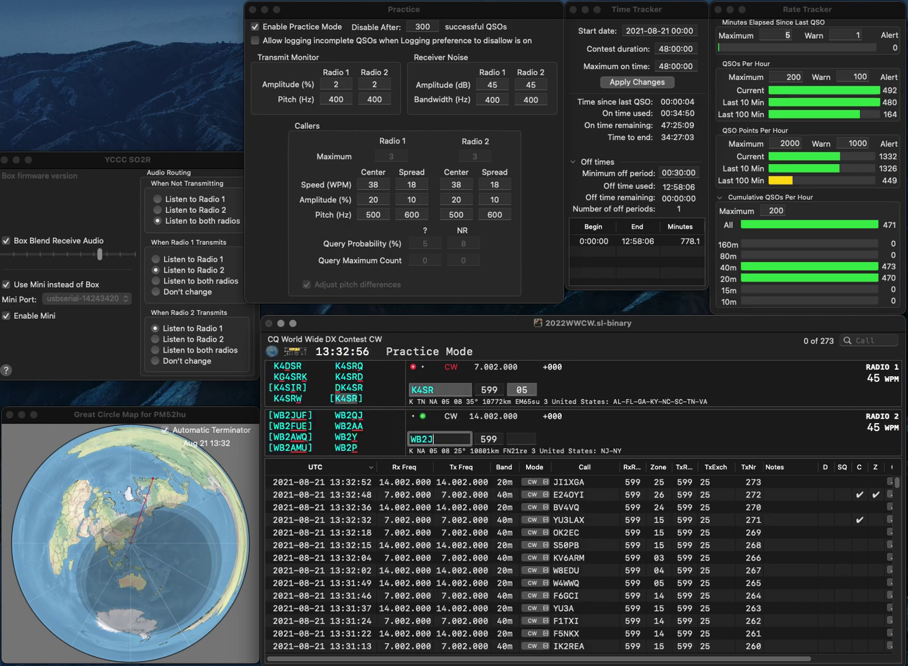
{"action": "key", "text": "Return"}
{"action": "key", "text": "Return"}
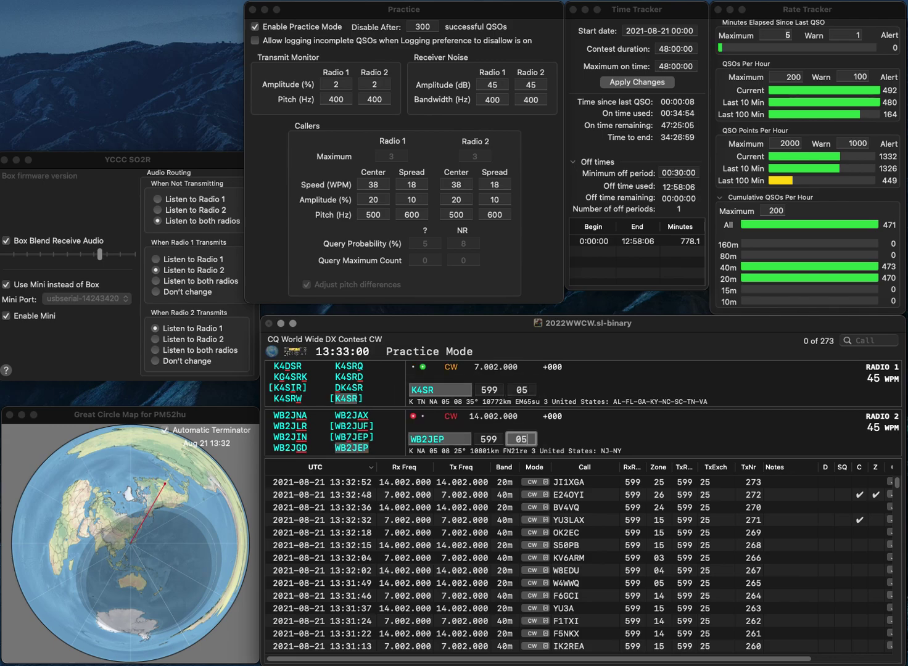
{"action": "key", "text": "Return"}
Answer DK8NC on Radio 1 and K4KEW on Radio 2, and log both contacts
{"action": "type", "text": "DK8NC"}
{"action": "key", "text": "Return"}
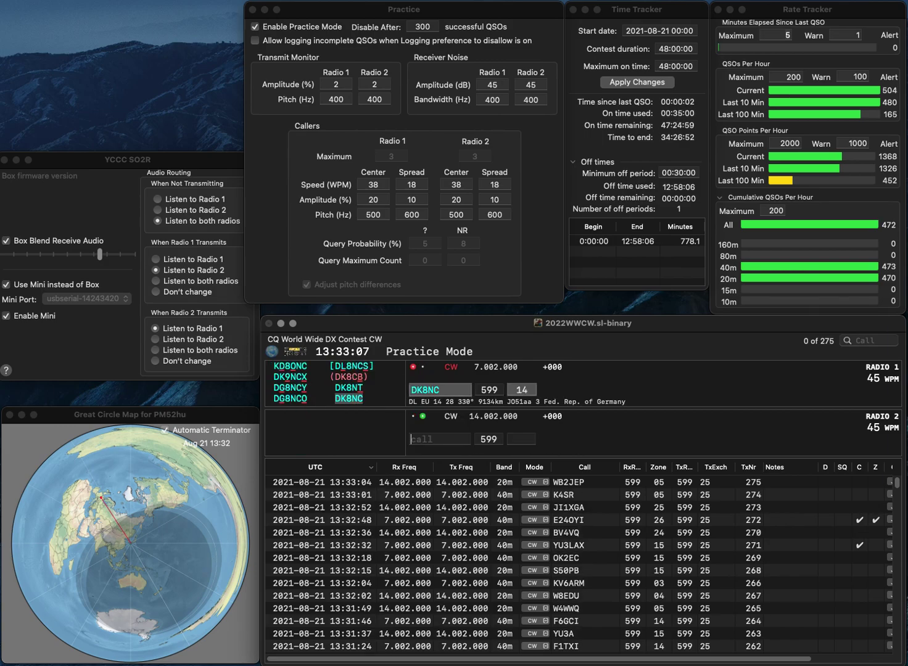
{"action": "type", "text": "K4KEW"}
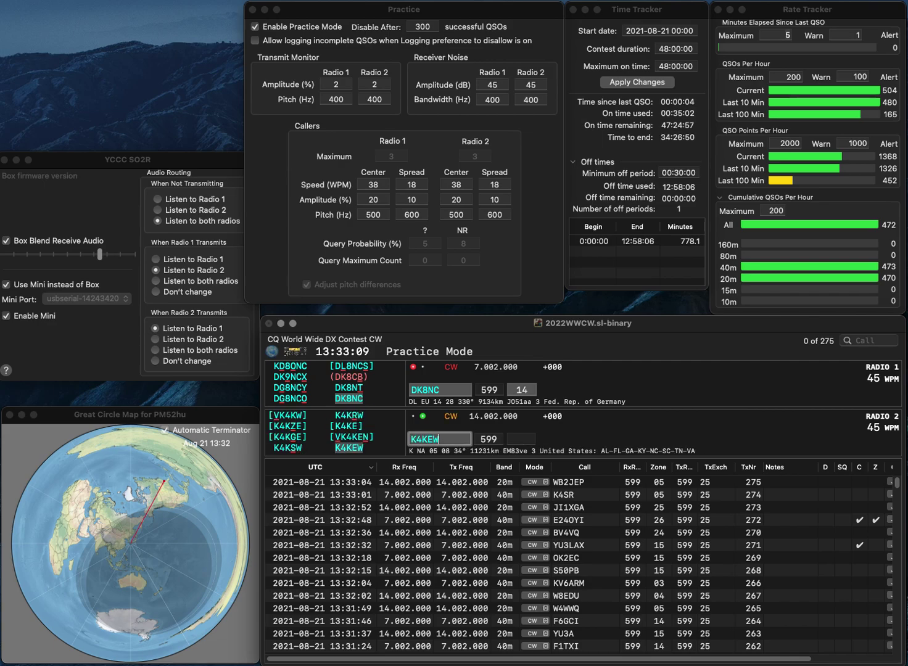
{"action": "key", "text": "Return"}
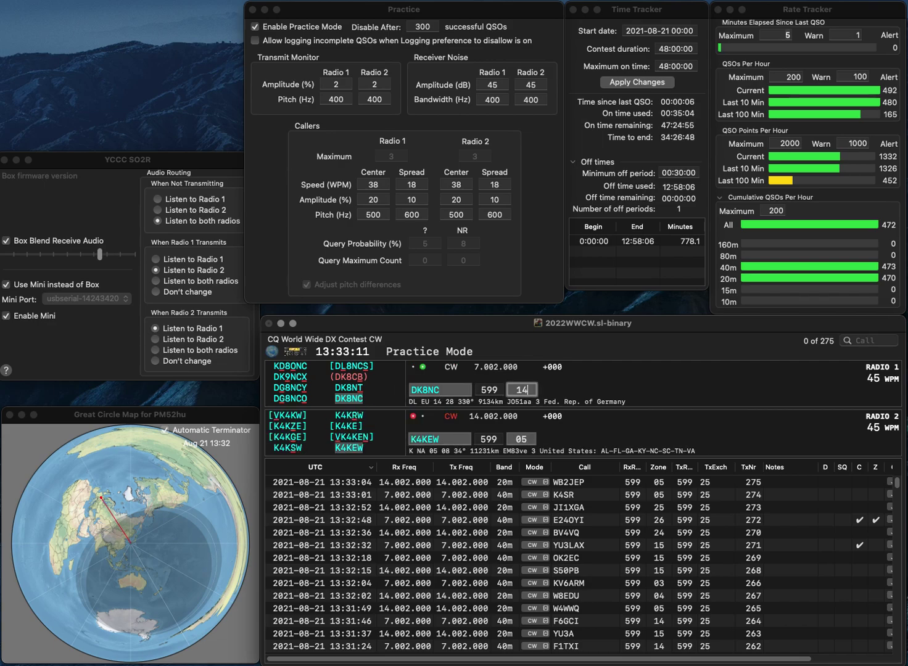
{"action": "key", "text": "Return"}
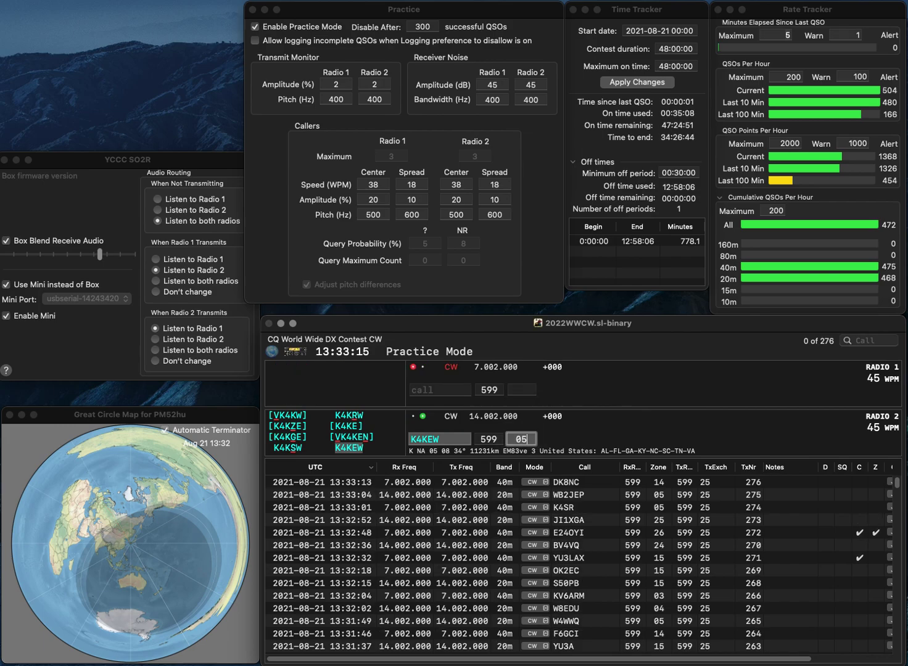
{"action": "key", "text": "Return"}
Answer W0ETT on Radio 1 and PA3FYG on Radio 2
{"action": "type", "text": "EET"}
{"action": "key", "text": "BackSpace"}
{"action": "key", "text": "BackSpace"}
{"action": "type", "text": "TT"}
{"action": "key", "text": "Home"}
{"action": "type", "text": "W0"}
{"action": "key", "text": "Return"}
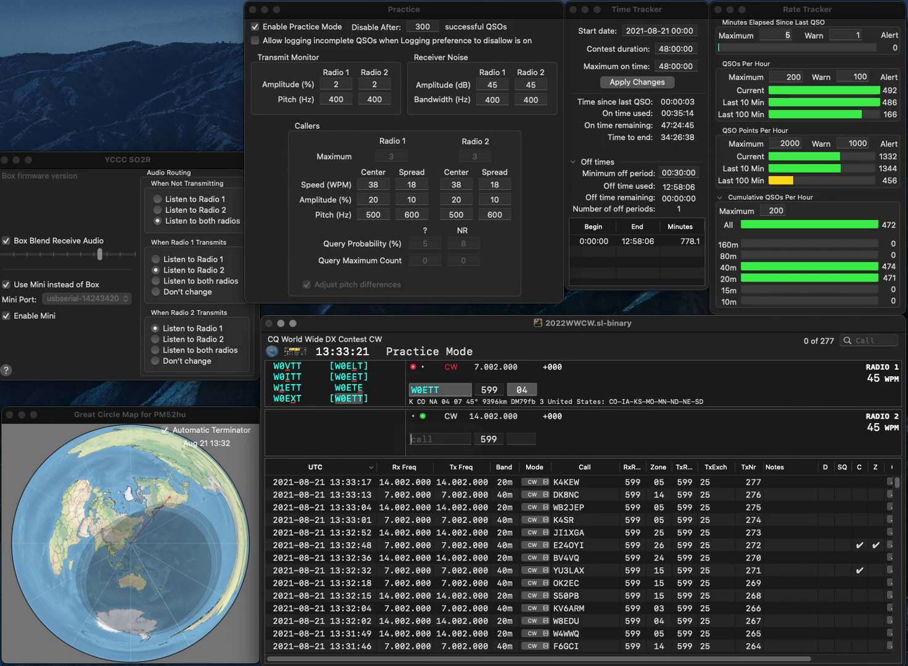
{"action": "type", "text": "3FYG"}
{"action": "key", "text": "Home"}
{"action": "type", "text": "PA"}
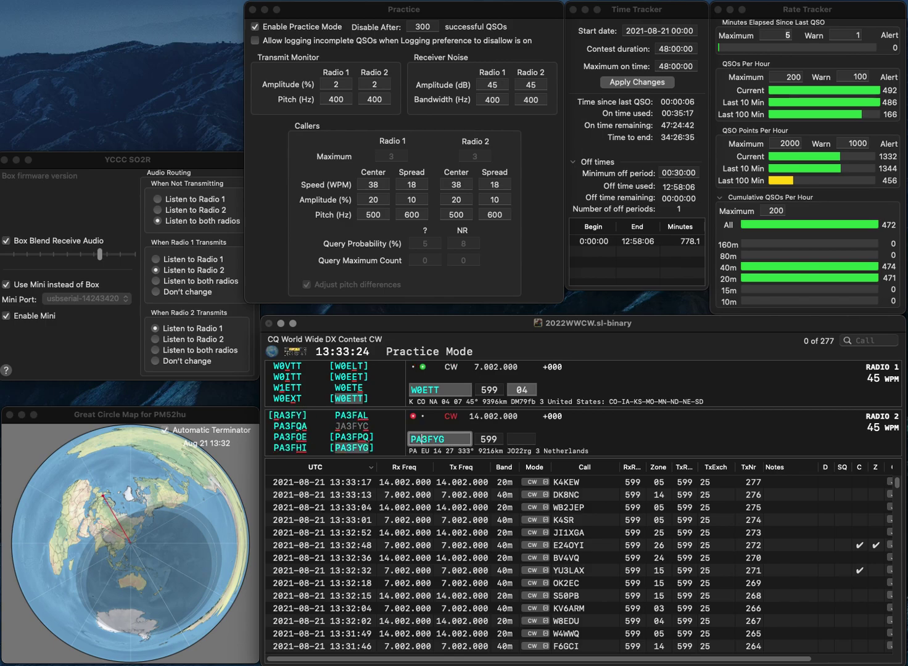
{"action": "key", "text": "Return"}
{"action": "key", "text": "space"}
{"action": "key", "text": "space"}
{"action": "key", "text": "Delete"}
{"action": "key", "text": "Delete"}
{"action": "type", "text": "EE"}
{"action": "key", "text": "Return"}
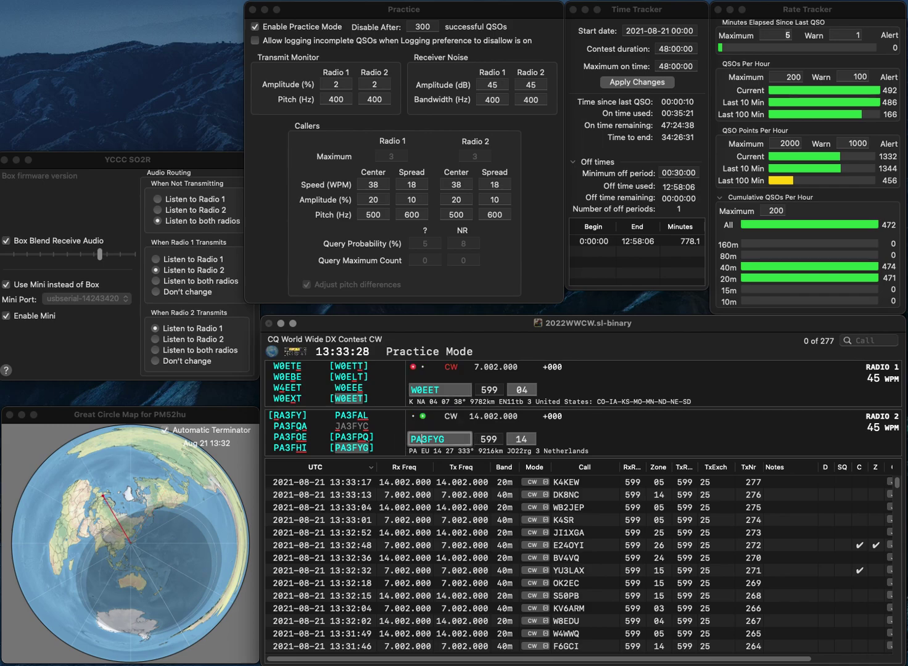
{"action": "key", "text": "Tab"}
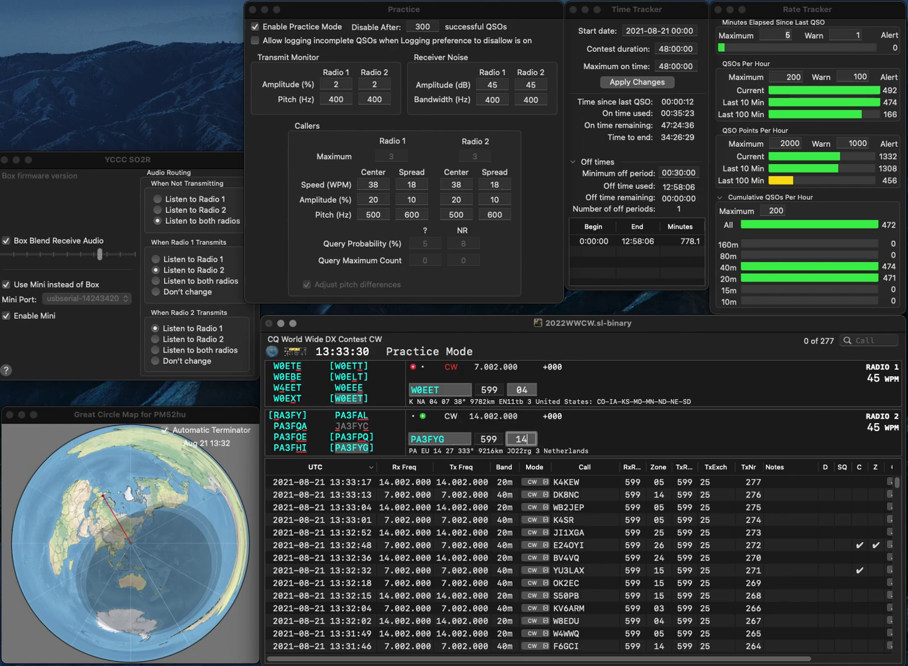
{"action": "key", "text": "Return"}
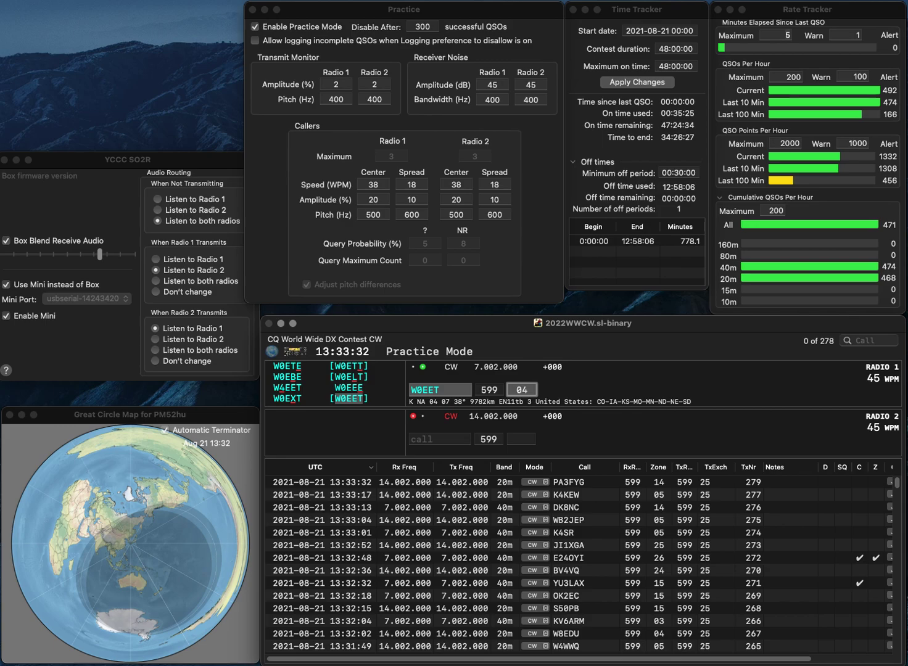
{"action": "key", "text": "Return"}
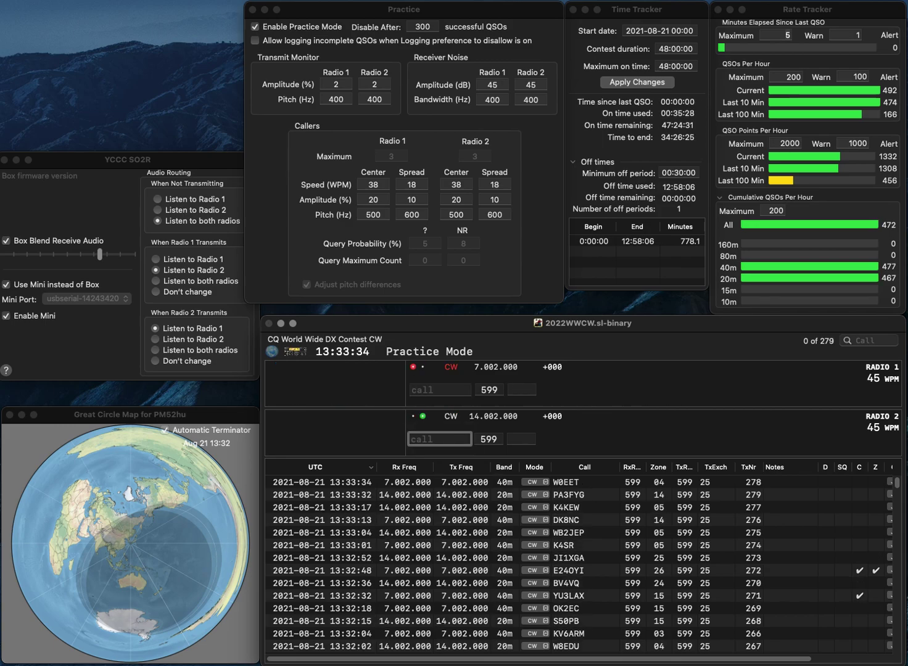
Answer SM0NSJ on Radio 2 and G3SVK on Radio 1, and log both contacts
{"action": "type", "text": "S"}
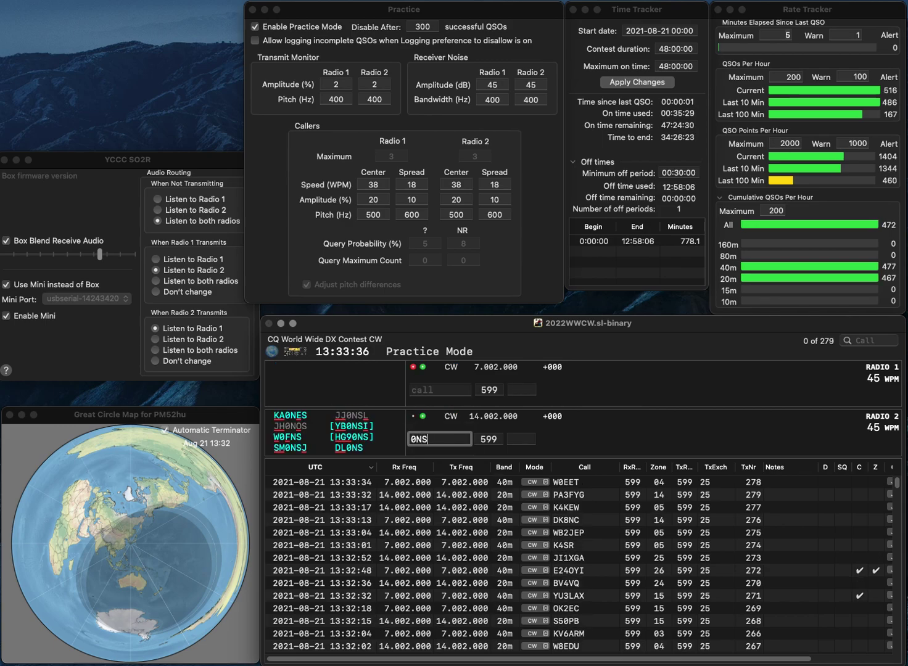
{"action": "type", "text": "0NSJM"}
{"action": "key", "text": "Return"}
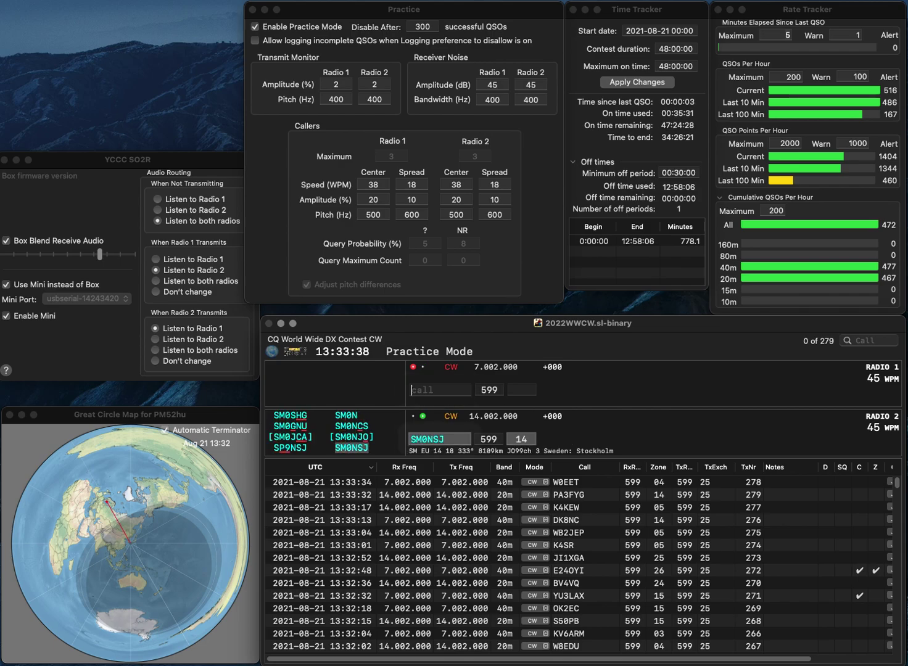
{"action": "type", "text": "G3SVK"}
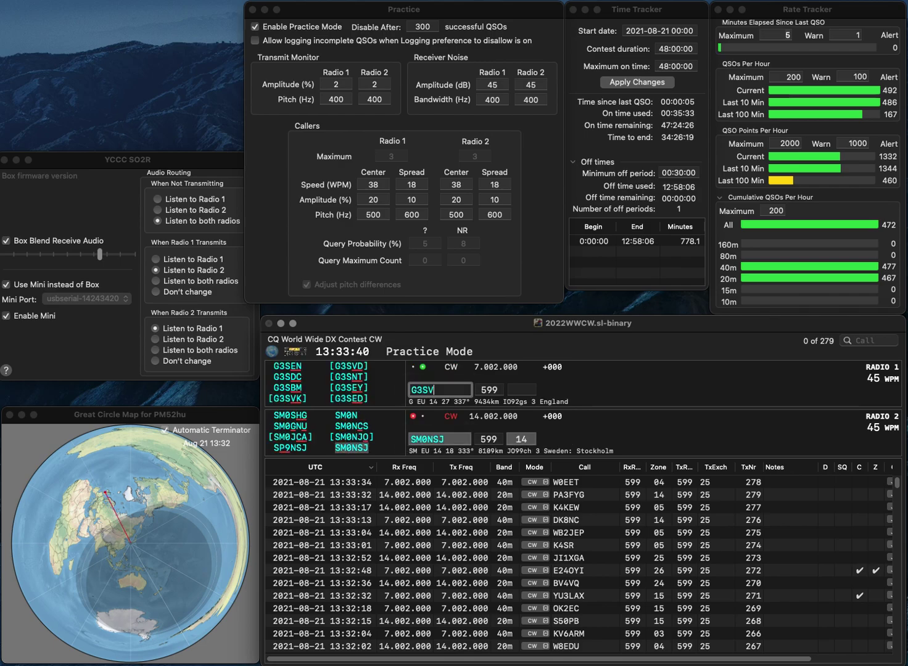
{"action": "key", "text": "Return"}
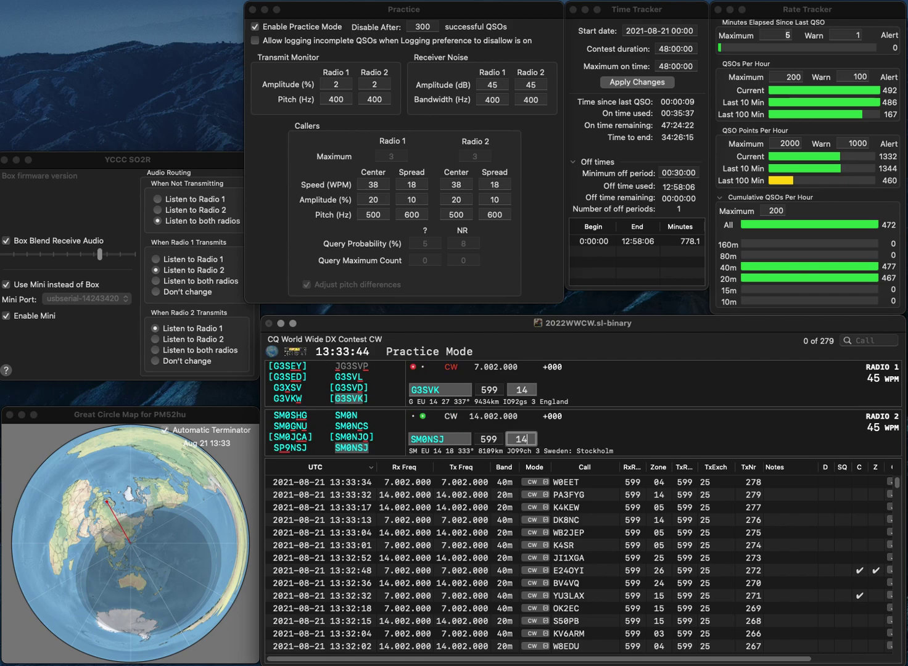
{"action": "key", "text": "Return"}
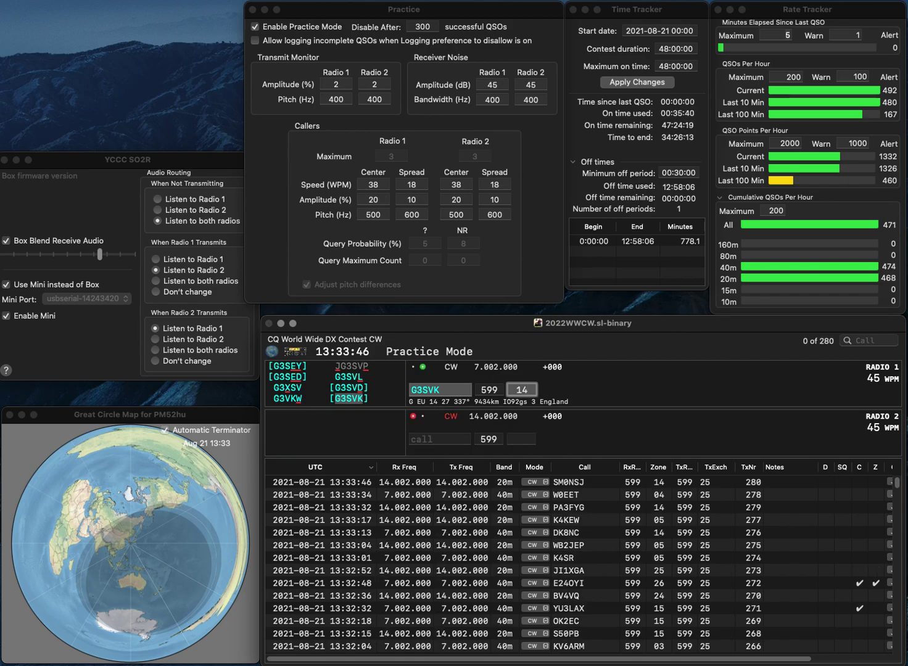
{"action": "key", "text": "Return"}
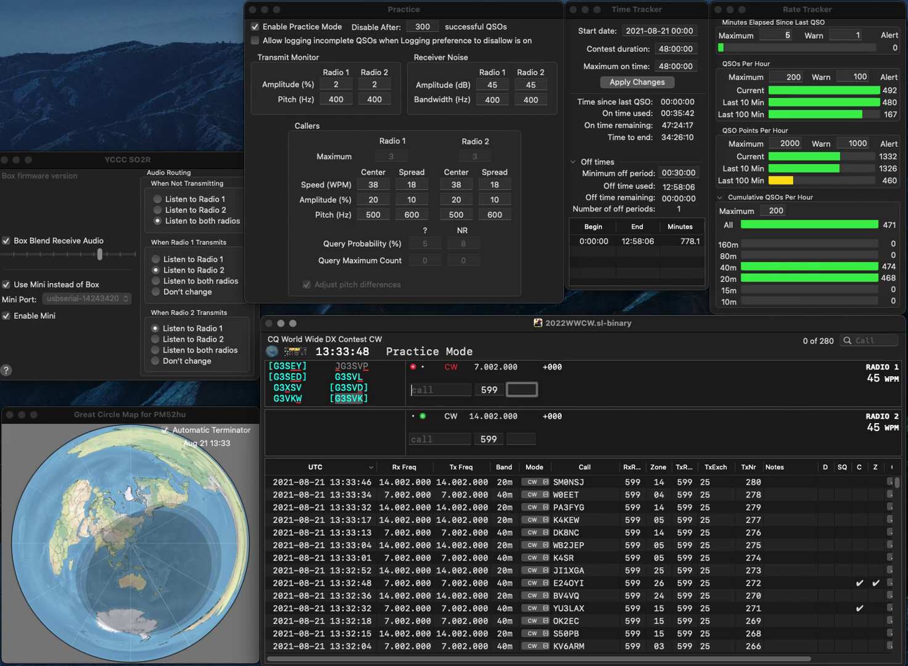
{"action": "type", "text": "DJ5LB"}
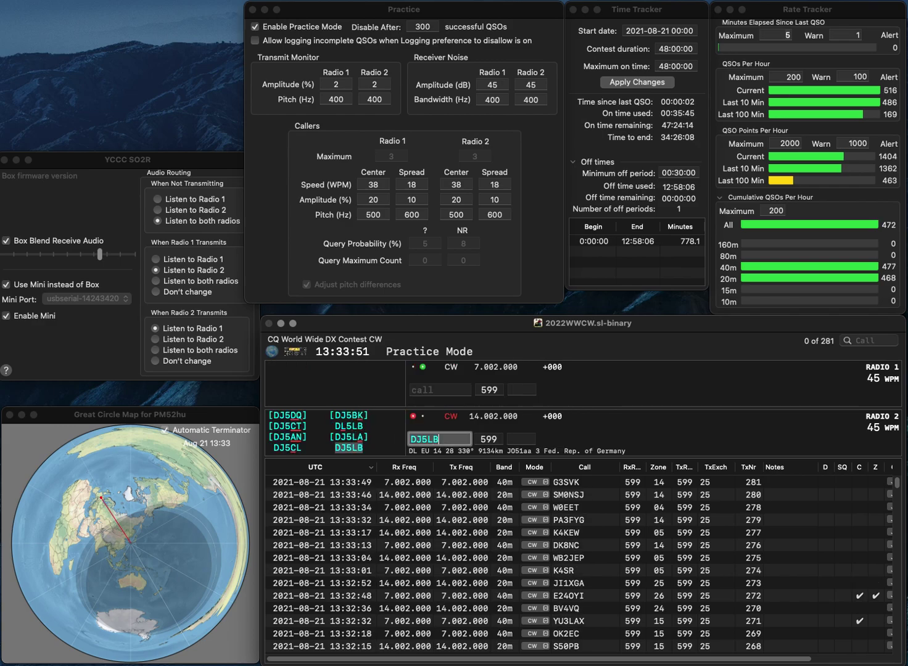
{"action": "key", "text": "Return"}
{"action": "type", "text": "G"}
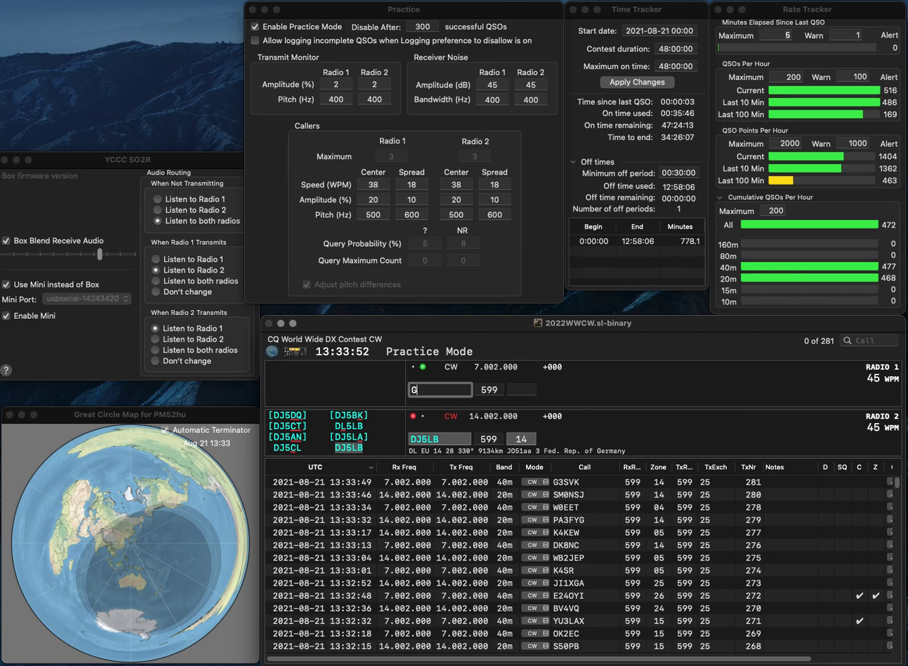
{"action": "type", "text": "9BEO"}
{"action": "key", "text": "Up"}
{"action": "type", "text": "D"}
{"action": "key", "text": "Return"}
{"action": "key", "text": "Return"}
{"action": "key", "text": "Return"}
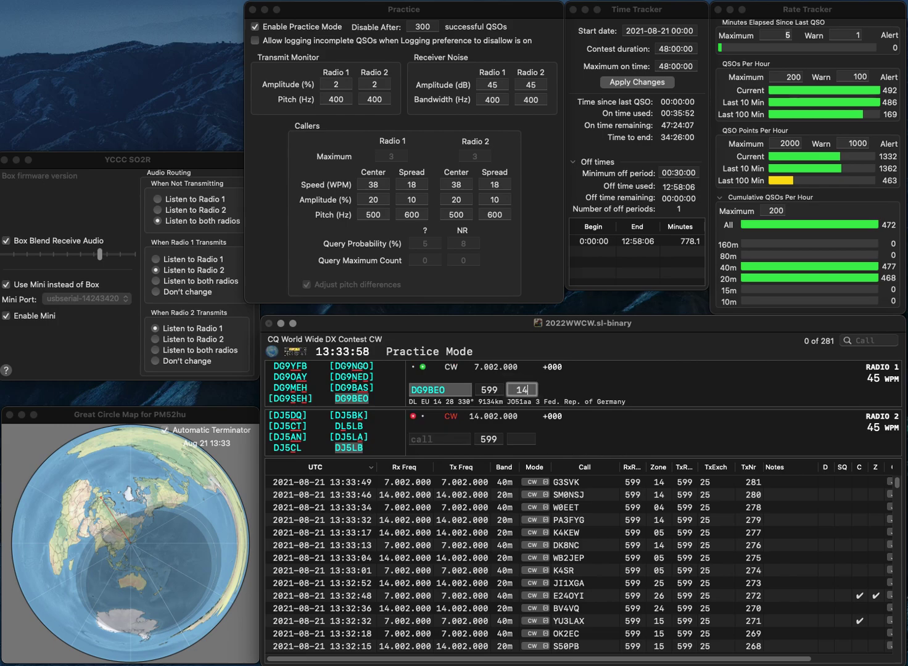
{"action": "key", "text": "Return"}
Answer DJ2IA on Radio 2, and enter WN8FCV as the caller on Radio 1
{"action": "type", "text": "DJ"}
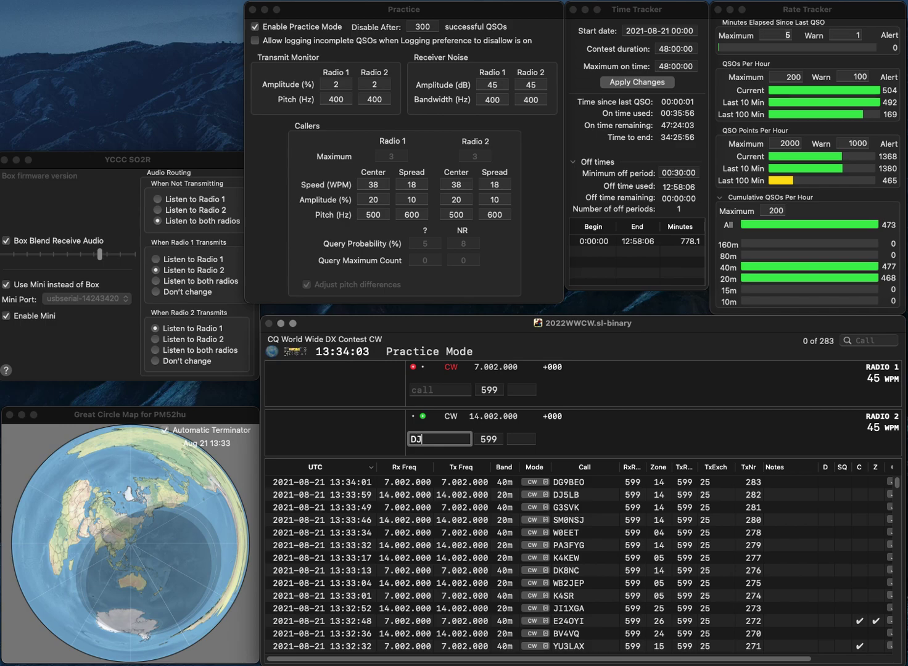
{"action": "type", "text": "2IA"}
{"action": "key", "text": "Return"}
{"action": "type", "text": "W"}
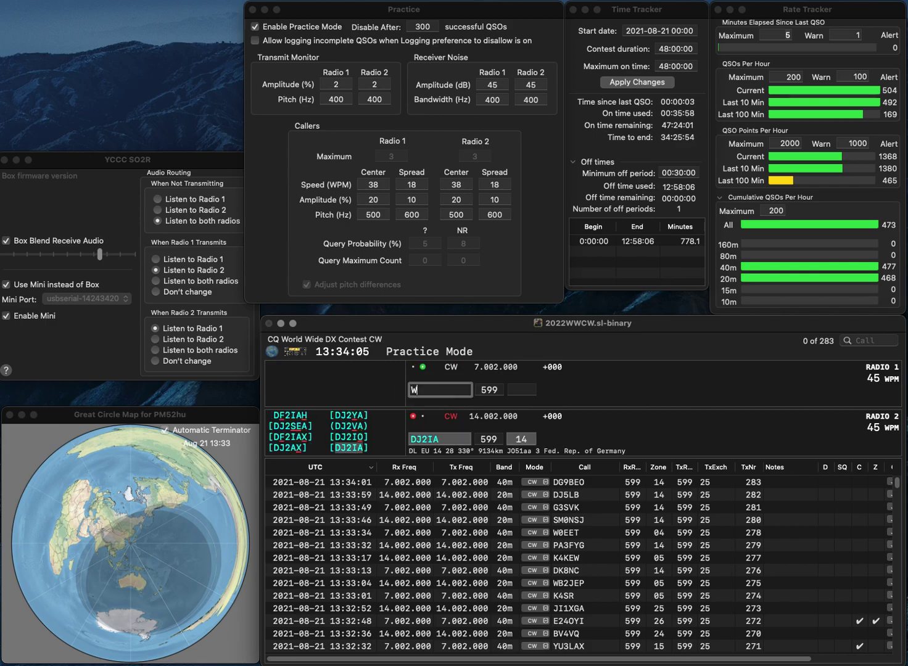
{"action": "type", "text": "N8FCV"}
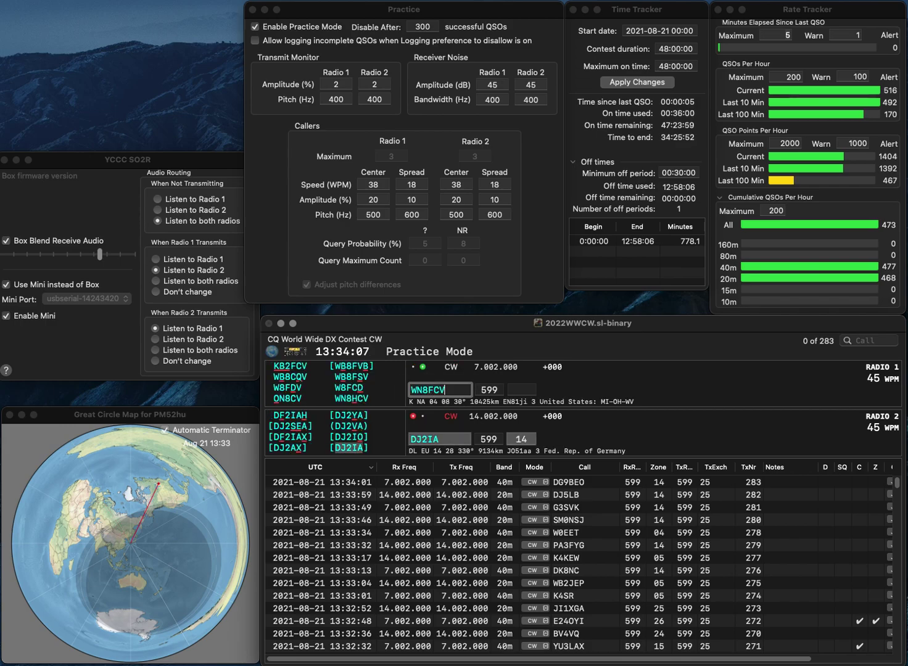
{"action": "key", "text": "BackSpace"}
{"action": "type", "text": "H"}
{"action": "key", "text": "Return"}
{"action": "left_click", "coordinate": [523, 391]}
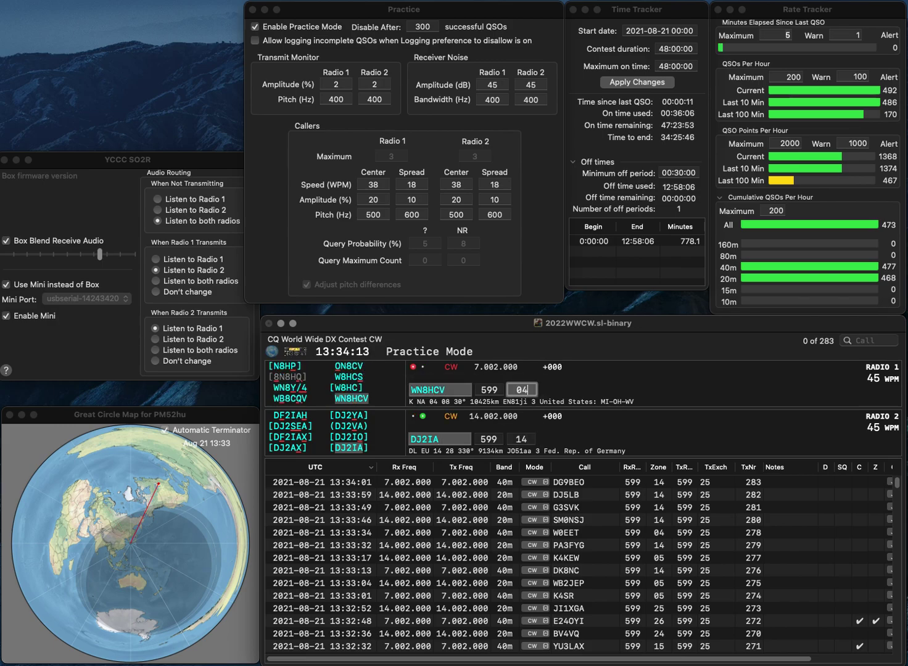
{"action": "key", "text": "Return"}
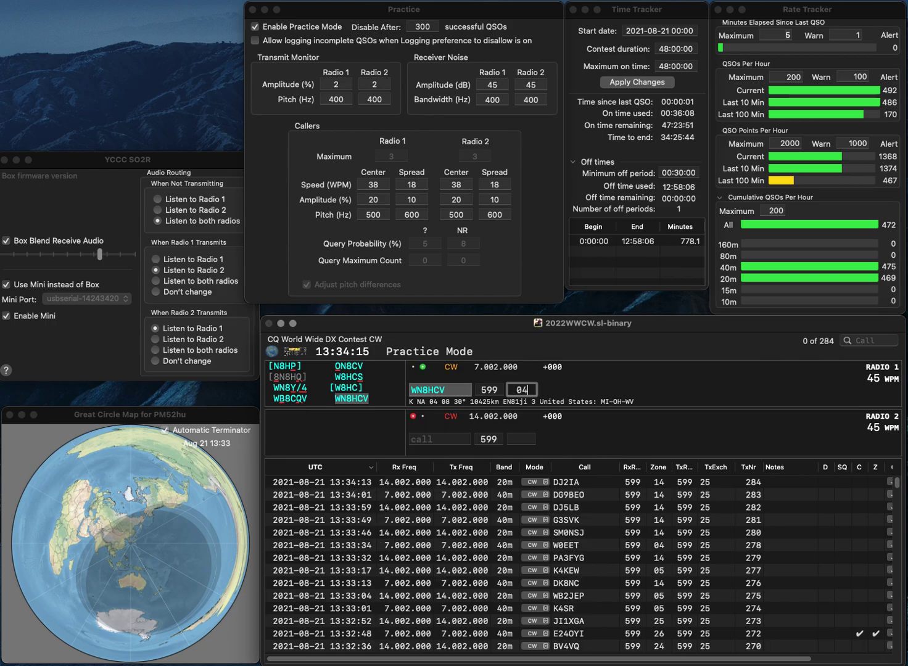
{"action": "type", "text": "AF7QD"}
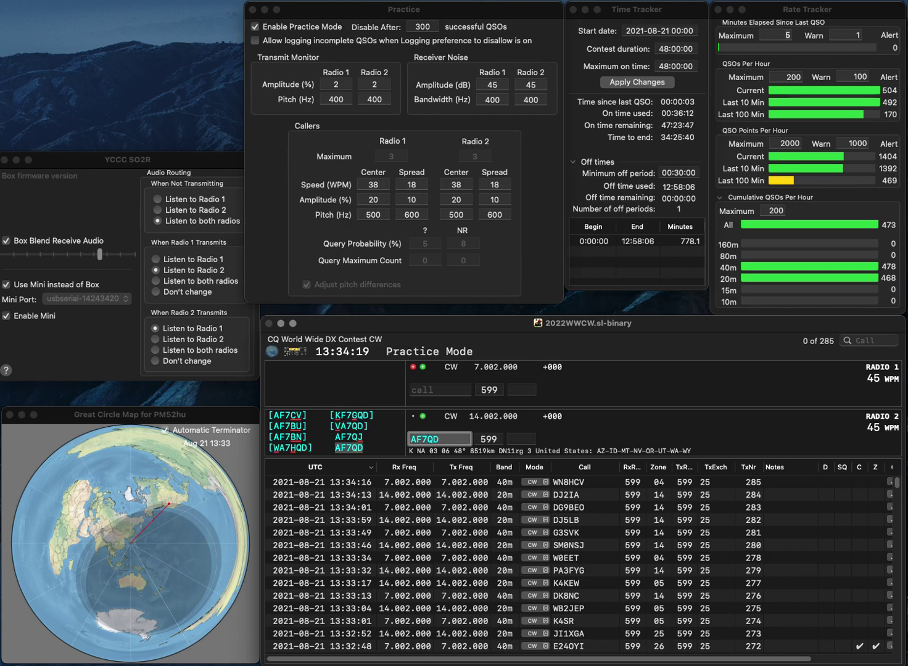
{"action": "key", "text": "Return"}
{"action": "type", "text": "XWR"}
{"action": "key", "text": "Return"}
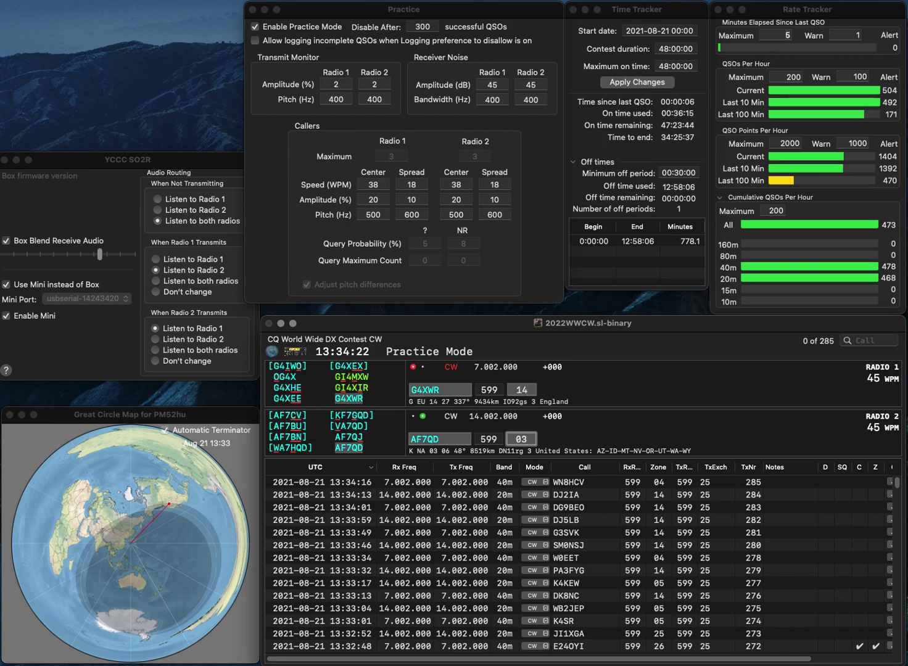
{"action": "key", "text": "Return"}
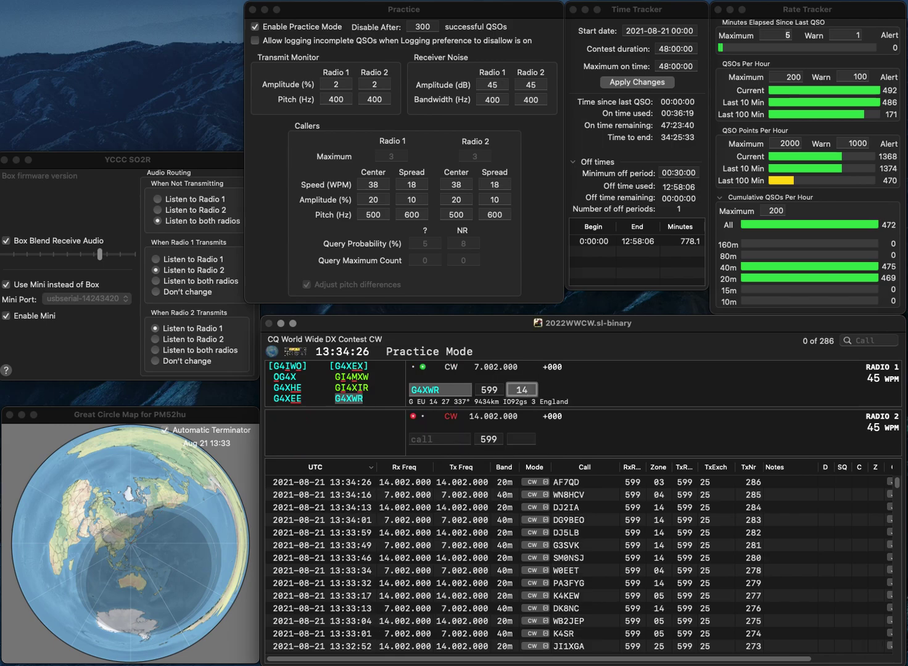
{"action": "key", "text": "Return"}
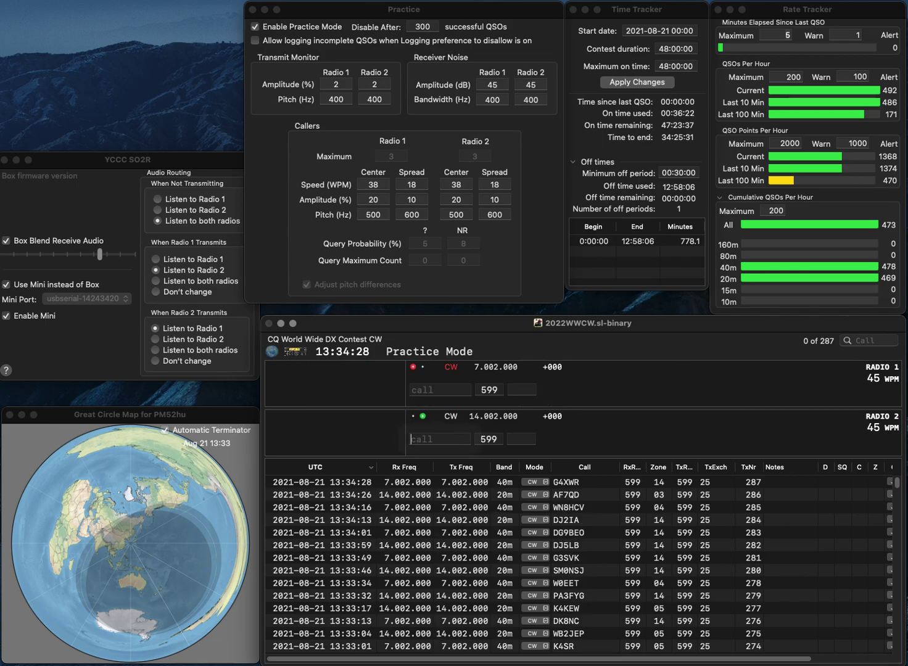
{"action": "type", "text": "G4AFJ"}
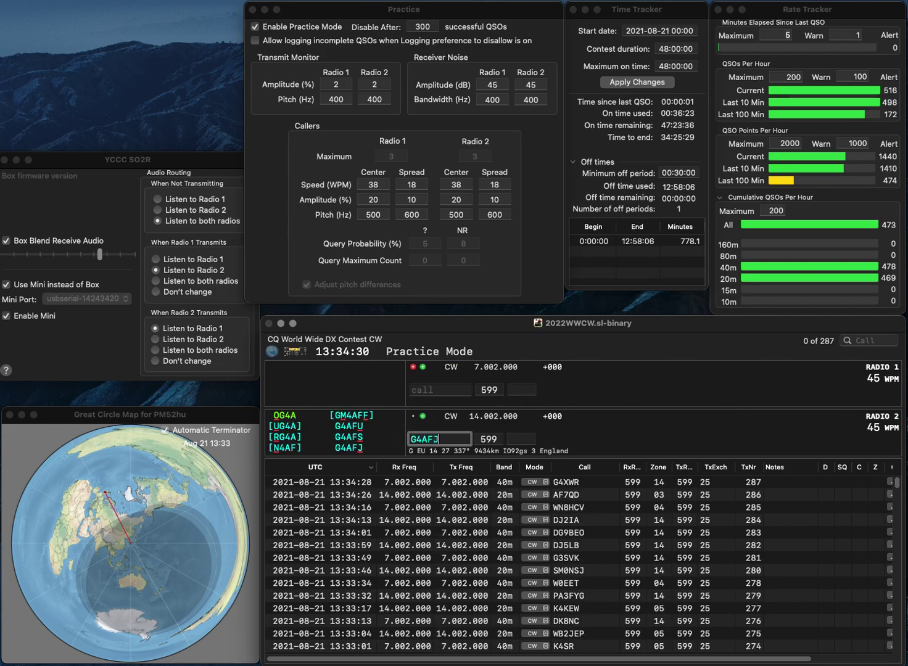
{"action": "key", "text": "Return"}
{"action": "type", "text": "ET1ICZ"}
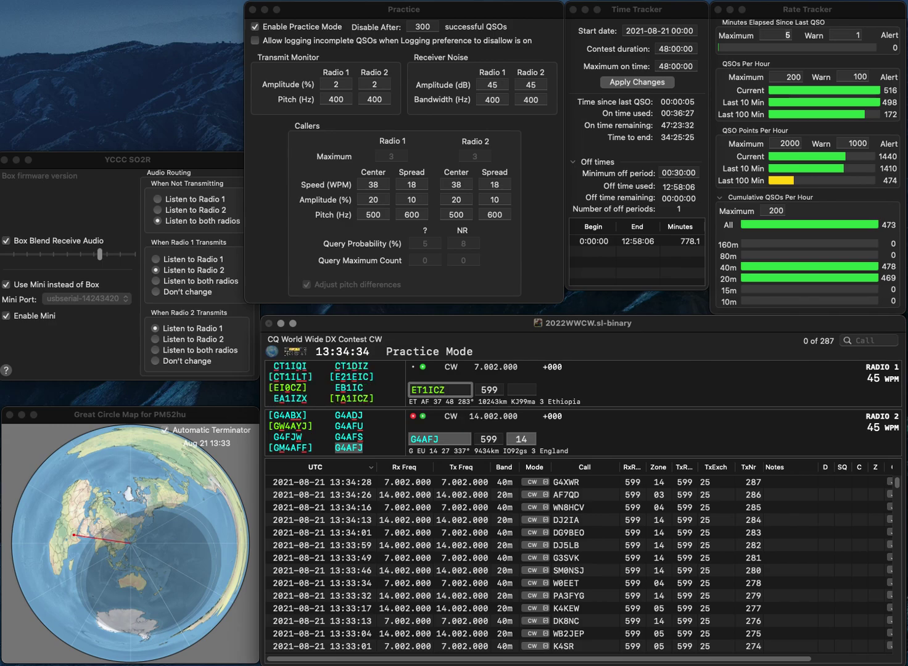
{"action": "key", "text": "Delete"}
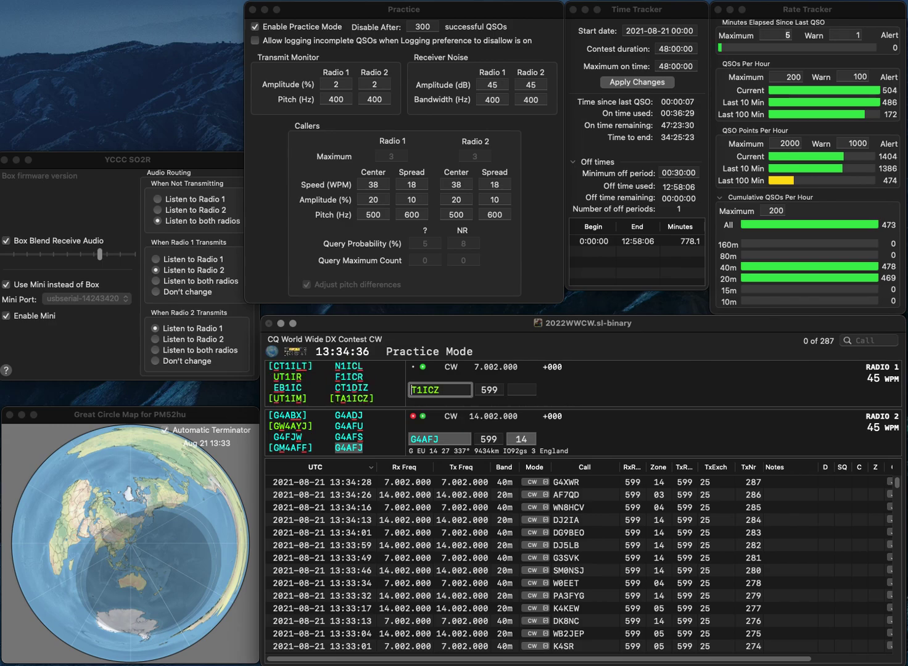
{"action": "type", "text": "A"}
{"action": "key", "text": "Return"}
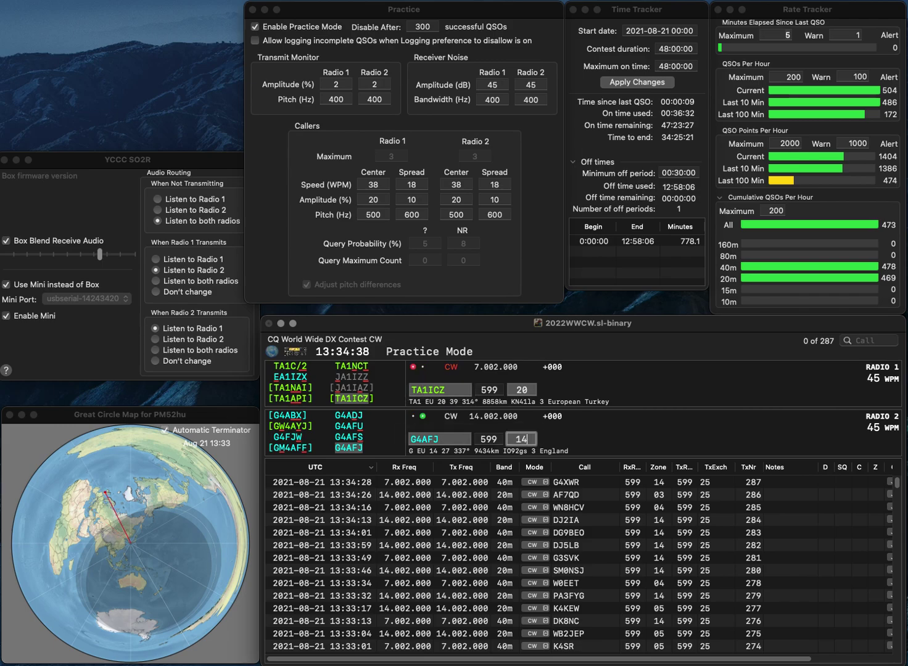
{"action": "key", "text": "Return"}
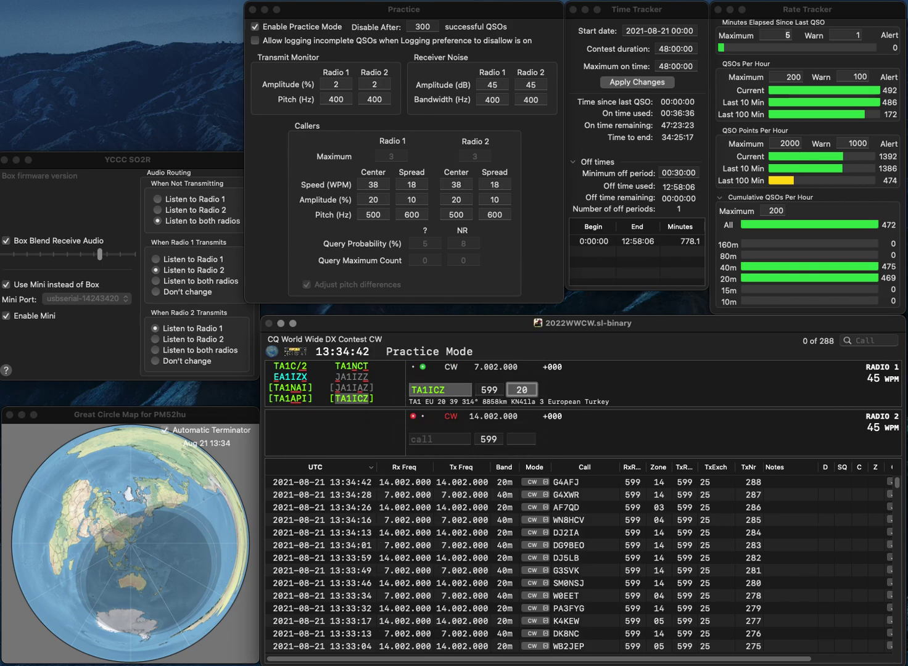
{"action": "key", "text": "Return"}
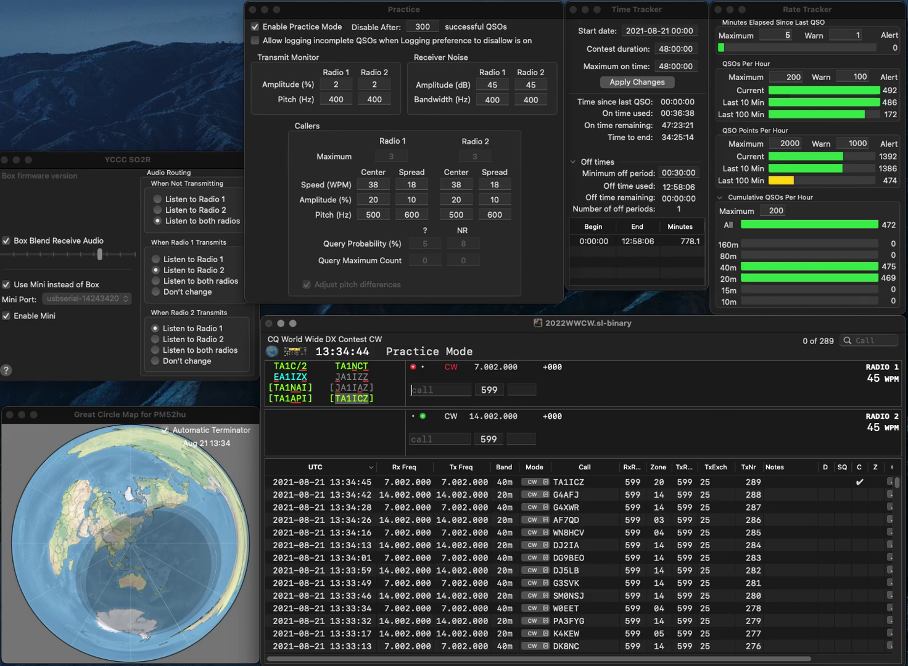
{"action": "type", "text": "EA3Y"}
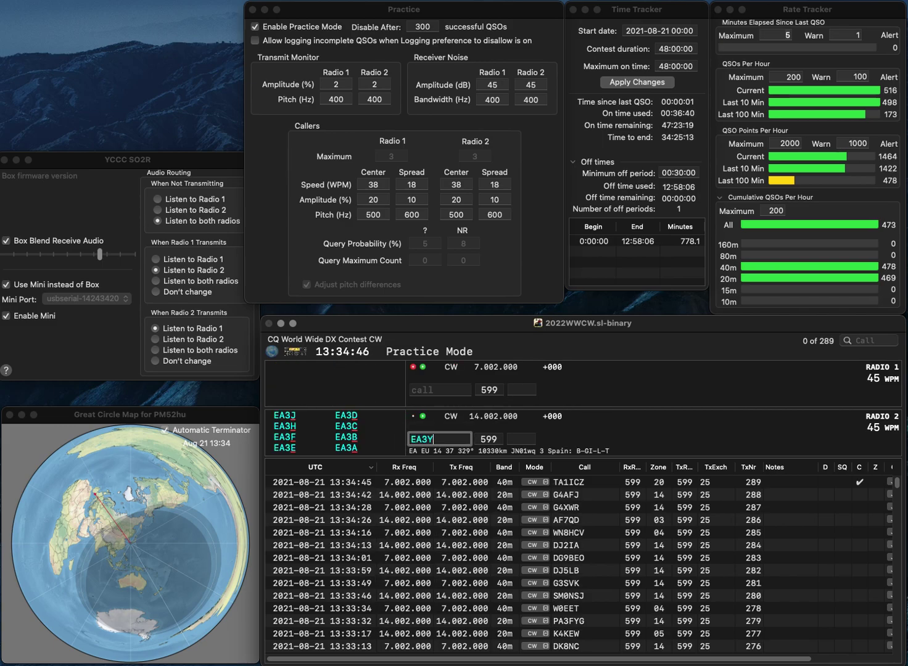
{"action": "key", "text": "Return"}
{"action": "type", "text": "N0"}
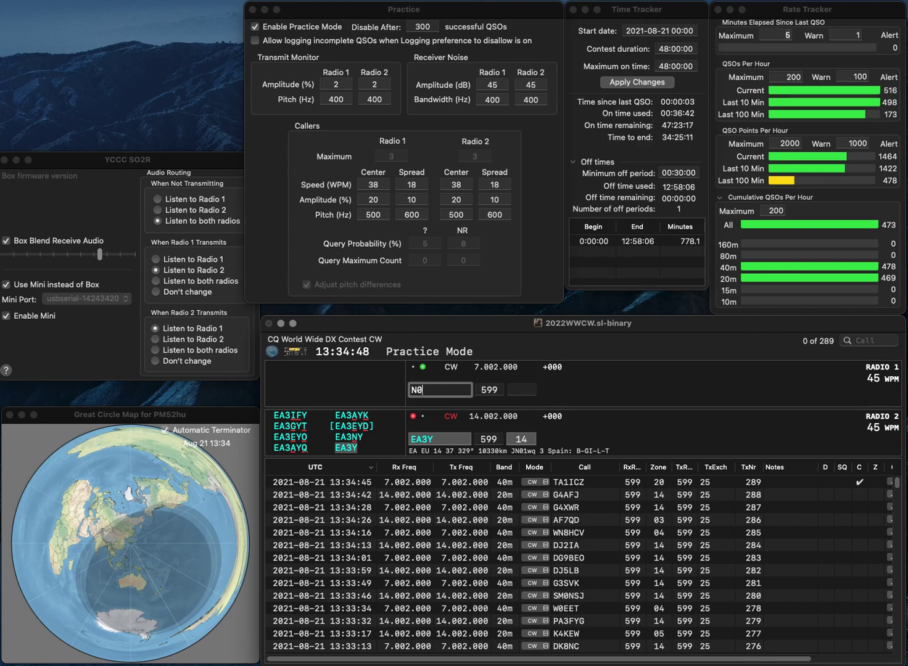
{"action": "type", "text": "SNN"}
{"action": "key", "text": "Return"}
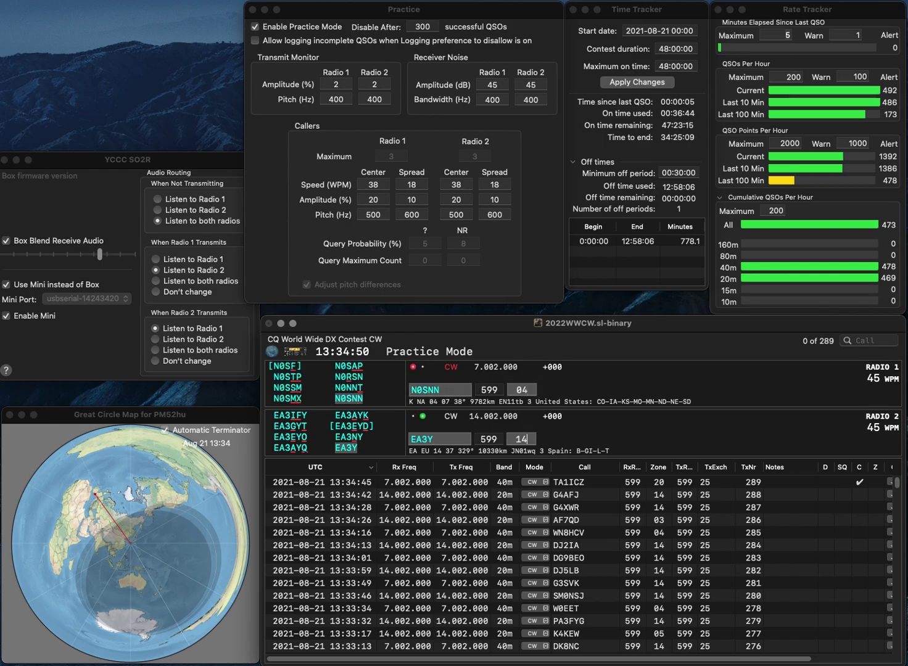
{"action": "key", "text": "Return"}
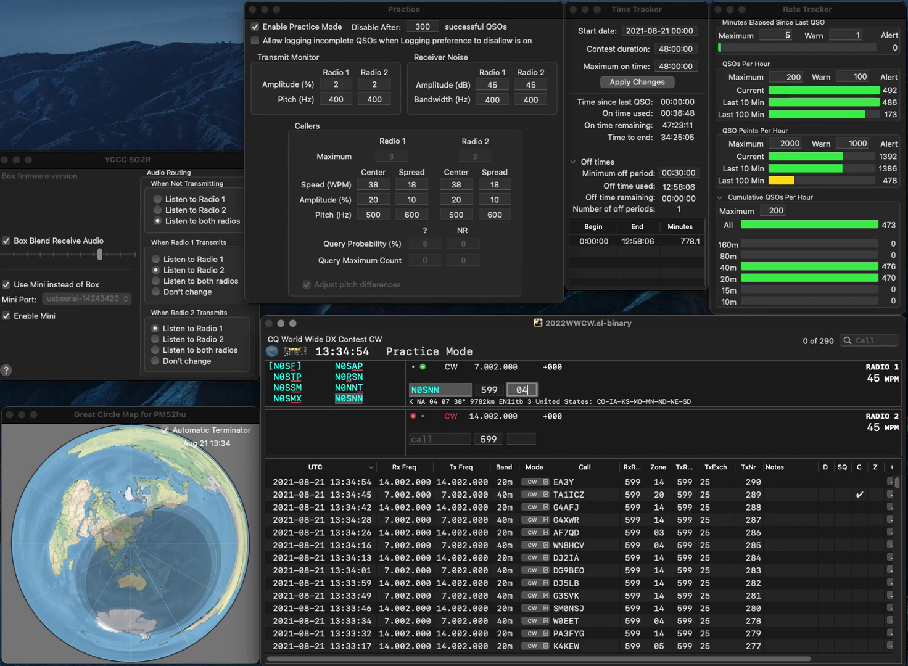
{"action": "key", "text": "Return"}
{"action": "type", "text": "EU4T"}
{"action": "key", "text": "Return"}
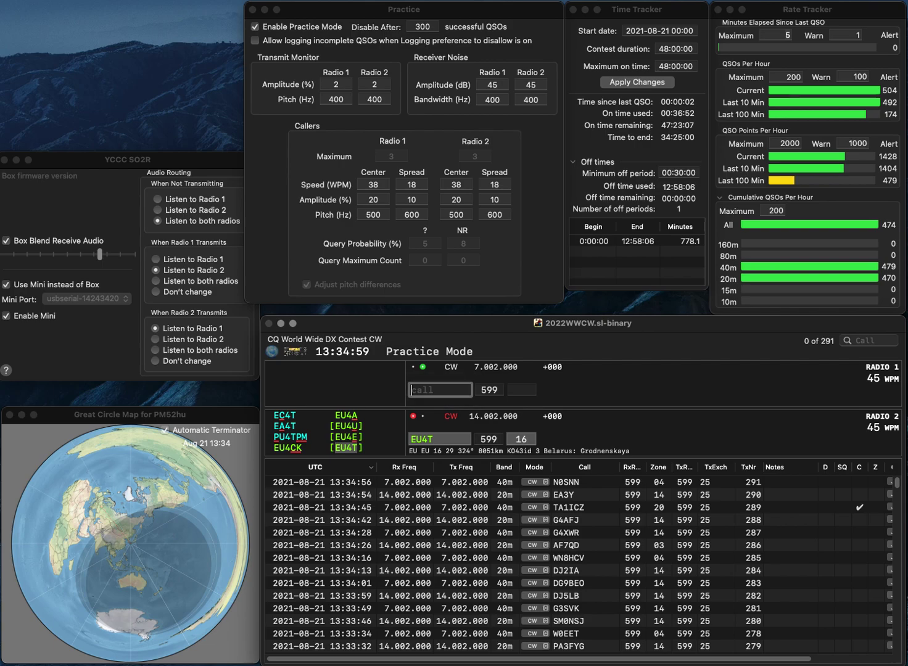
{"action": "type", "text": "EU3A"}
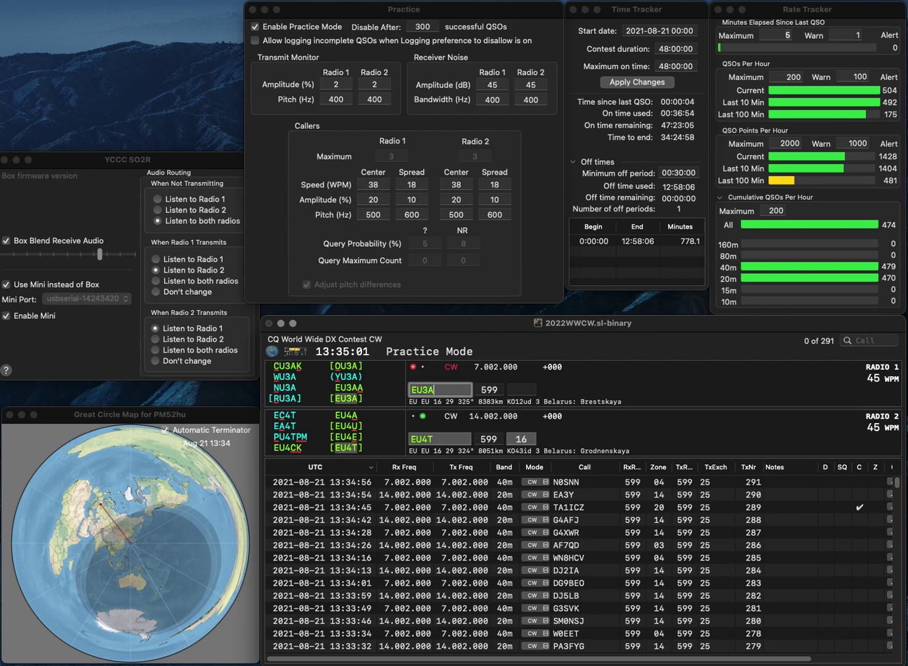
{"action": "key", "text": "Return"}
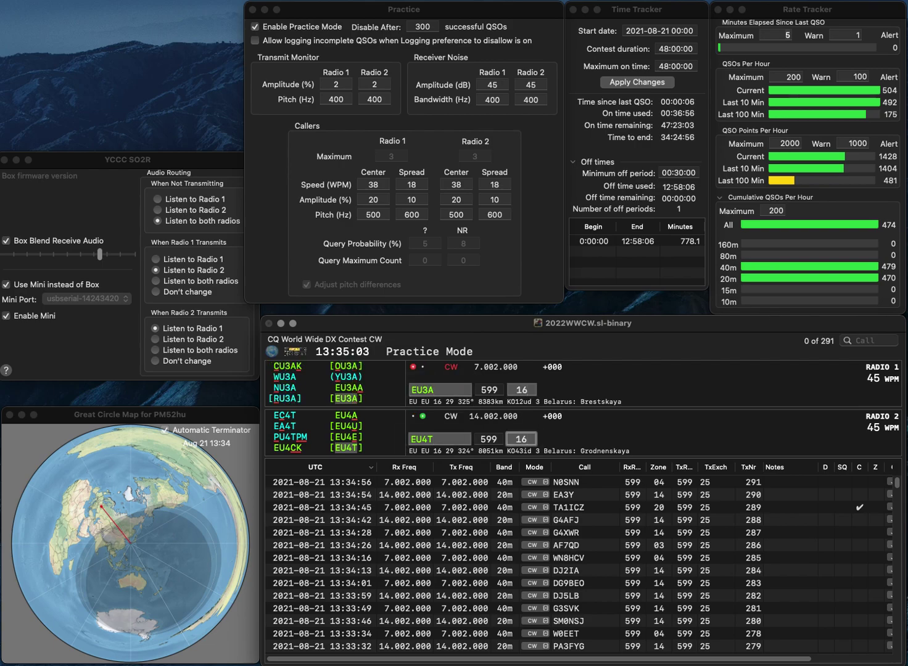
{"action": "key", "text": "Return"}
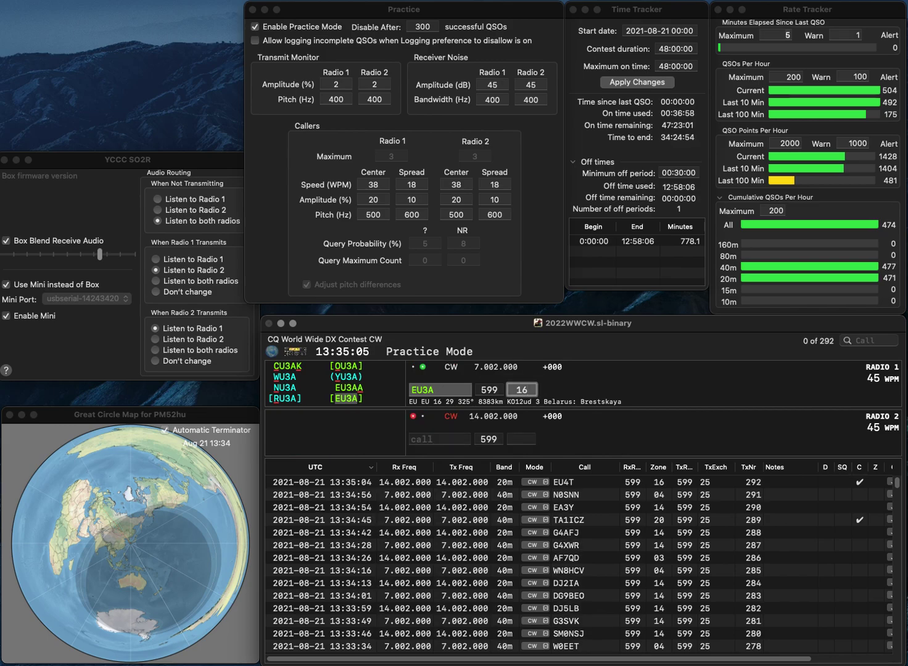
{"action": "key", "text": "Return"}
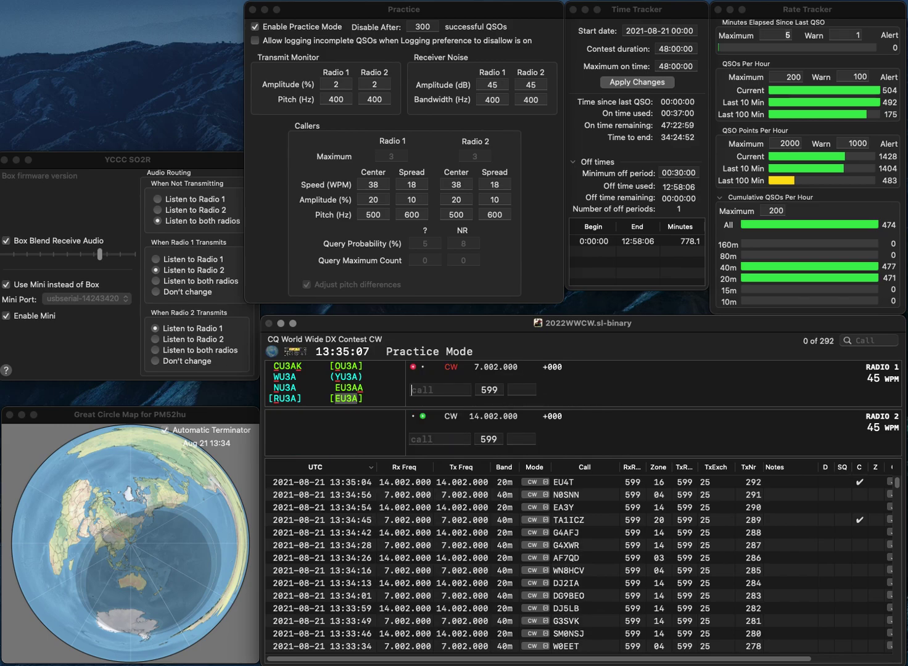
Answer K9BO on Radio 2 and AB9TE on Radio 1, and log both contacts
{"action": "type", "text": "K9BO"}
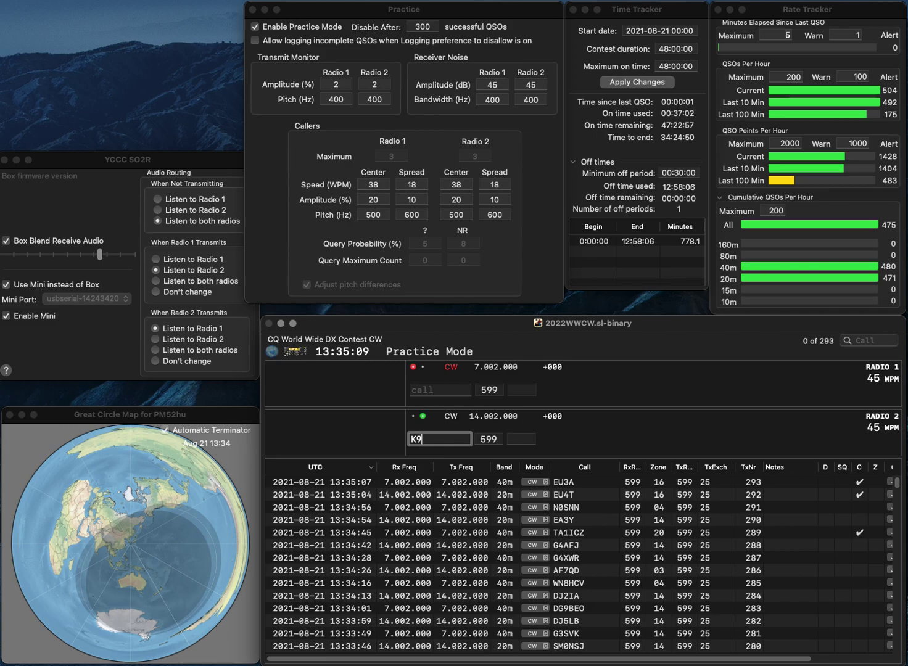
{"action": "key", "text": "Return"}
{"action": "type", "text": "AB"}
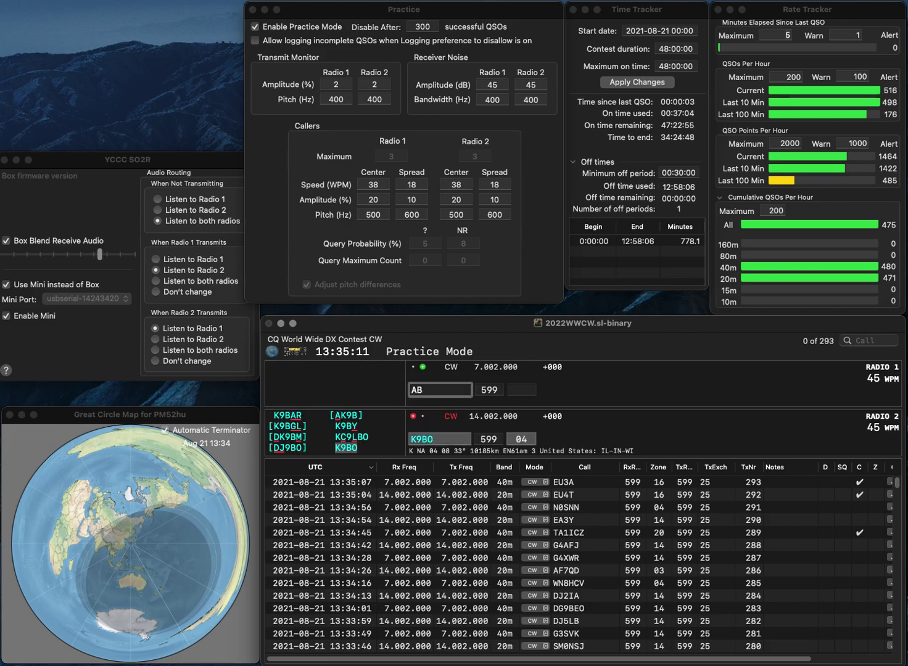
{"action": "type", "text": "9TE"}
{"action": "key", "text": "Return"}
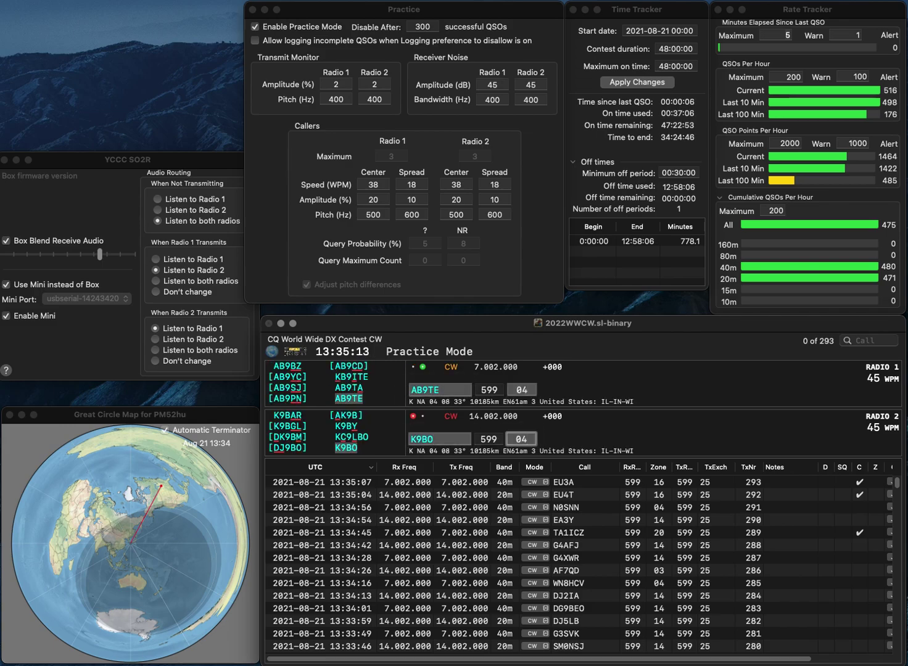
{"action": "key", "text": "Return"}
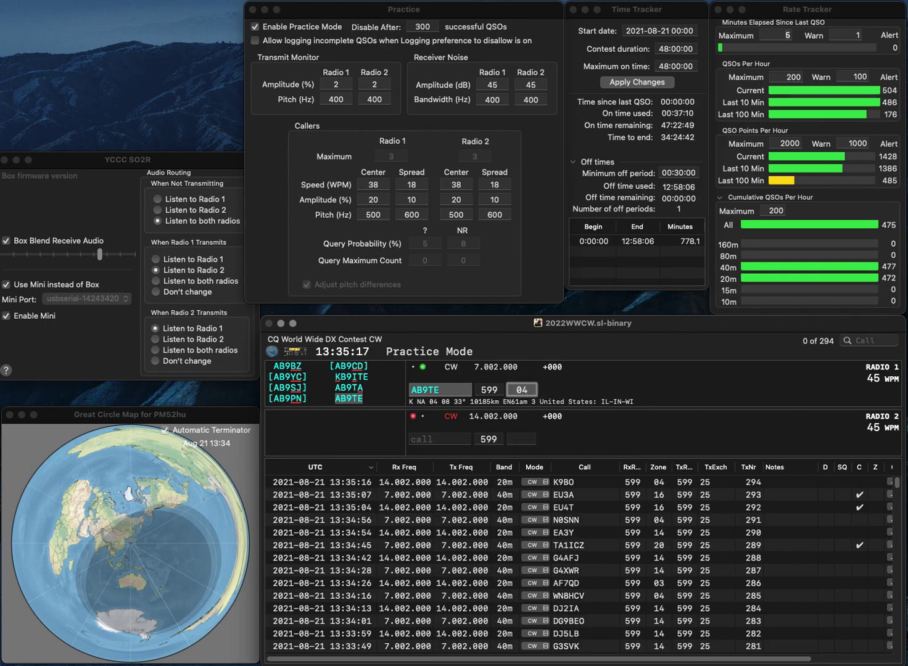
{"action": "key", "text": "Return"}
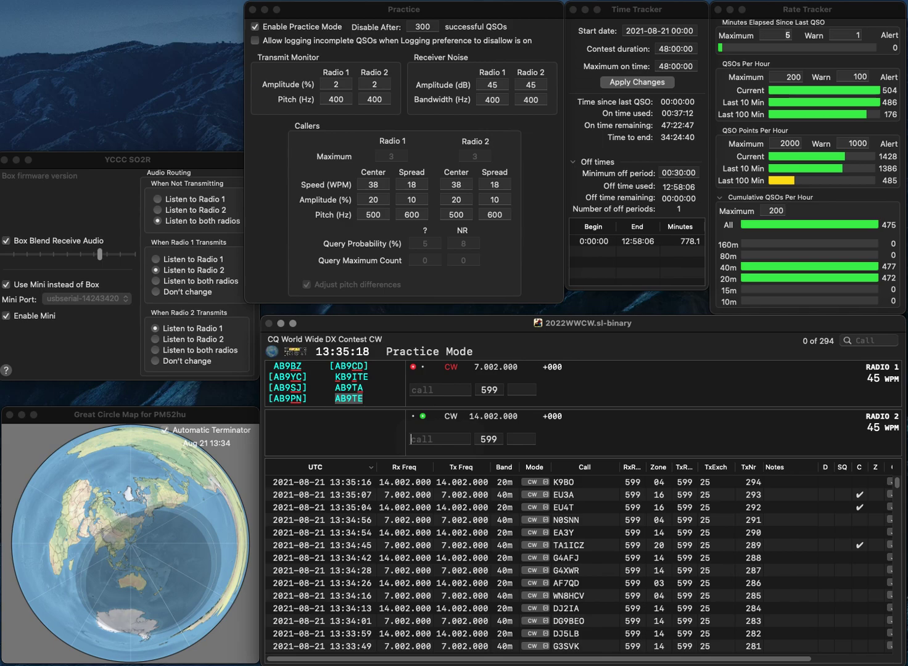
{"action": "type", "text": "KC9PIF"}
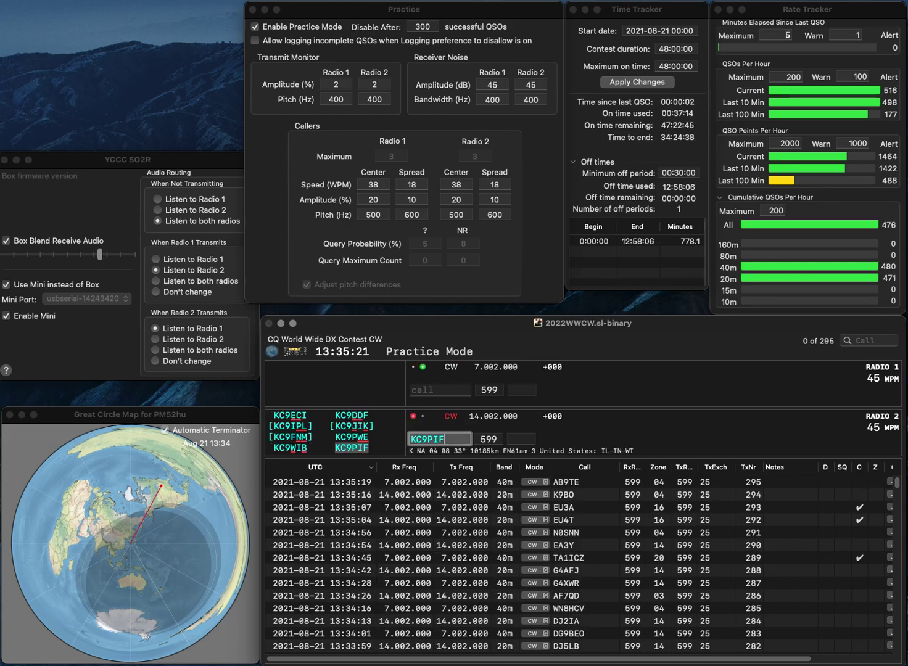
{"action": "key", "text": "Return"}
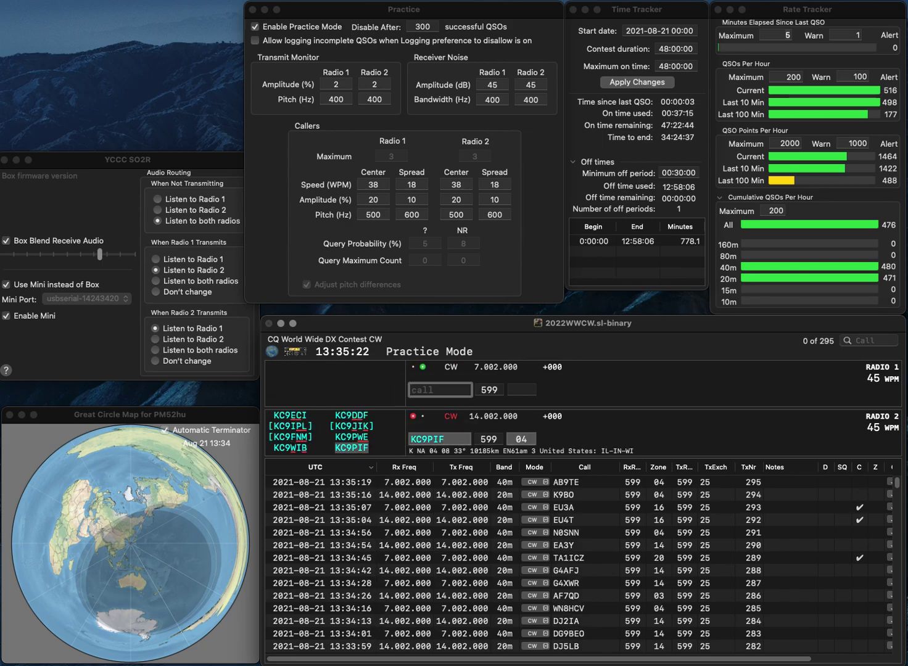
{"action": "key", "text": "Return"}
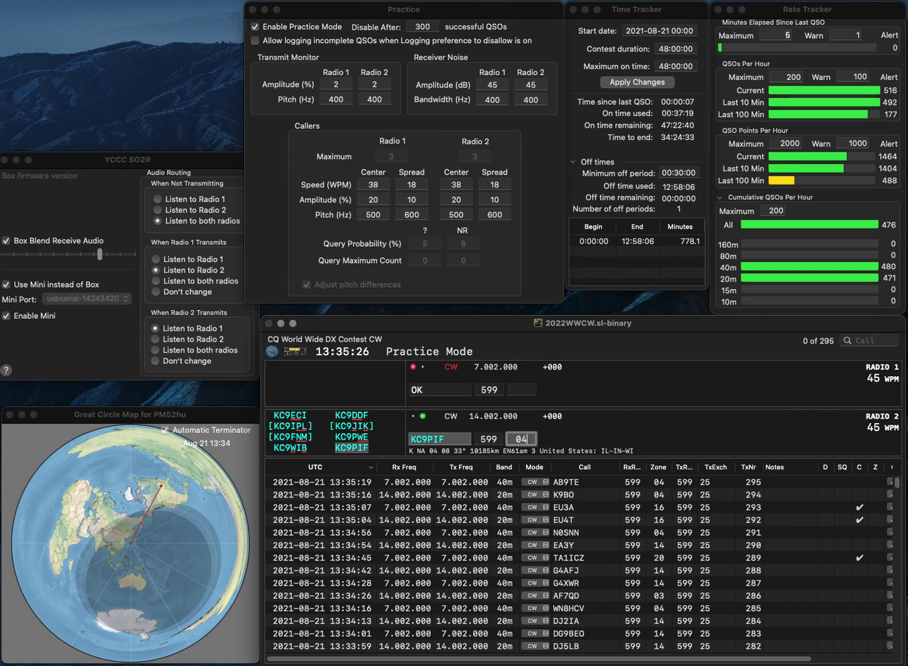
{"action": "key", "text": "Return"}
Answer AK1K on Radio 1, and enter FAMCH as the partial call on Radio 2
{"action": "type", "text": "AK1"}
{"action": "key", "text": "Delete"}
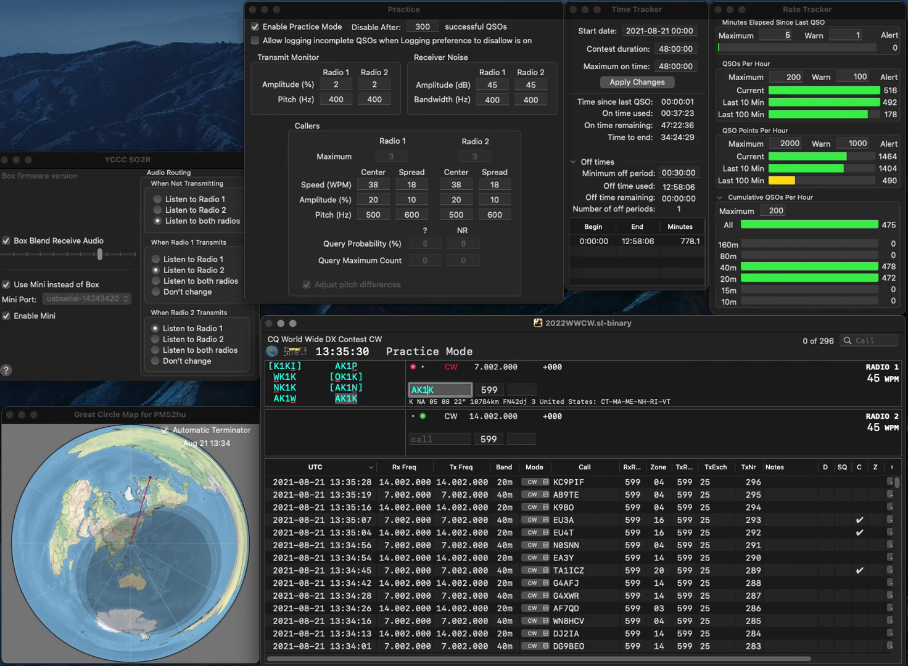
{"action": "key", "text": "Return"}
{"action": "type", "text": "FAMCH"}
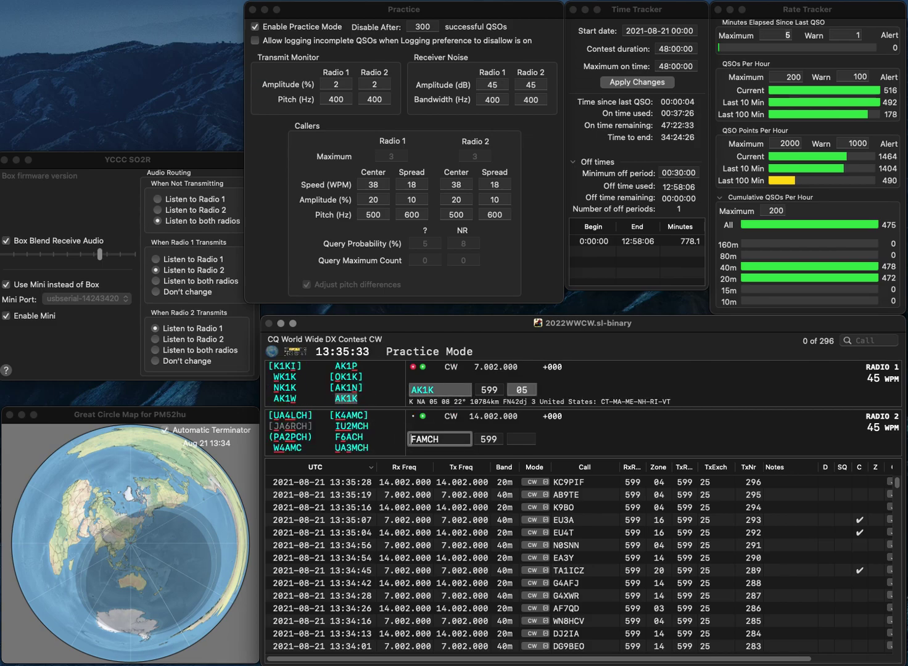
{"action": "key", "text": "Delete"}
{"action": "type", "text": "UA3MCH"}
{"action": "key", "text": "Right"}
{"action": "type", "text": "3"}
{"action": "key", "text": "Return"}
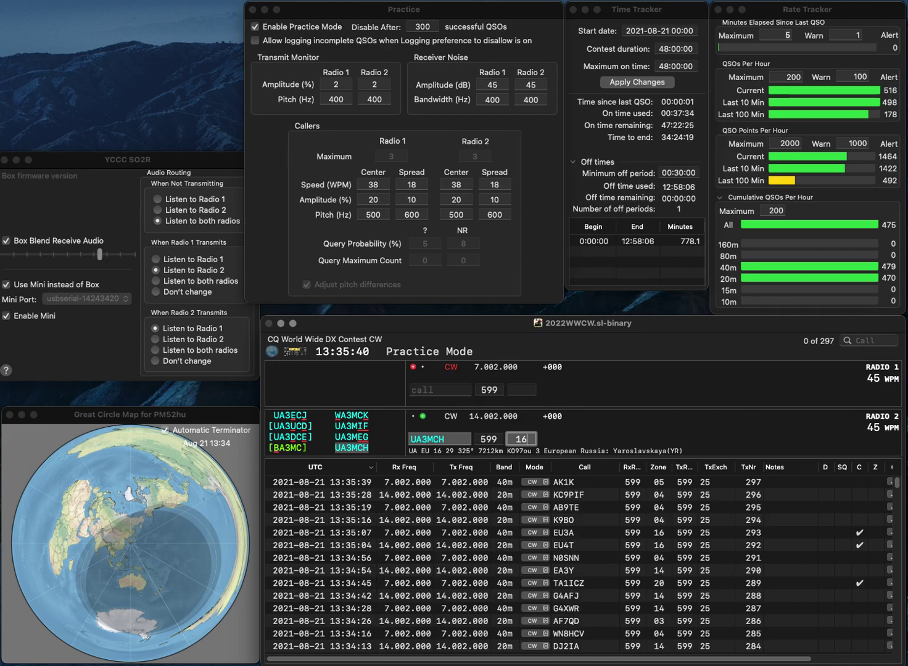
{"action": "key", "text": "Return"}
{"action": "type", "text": "AI"}
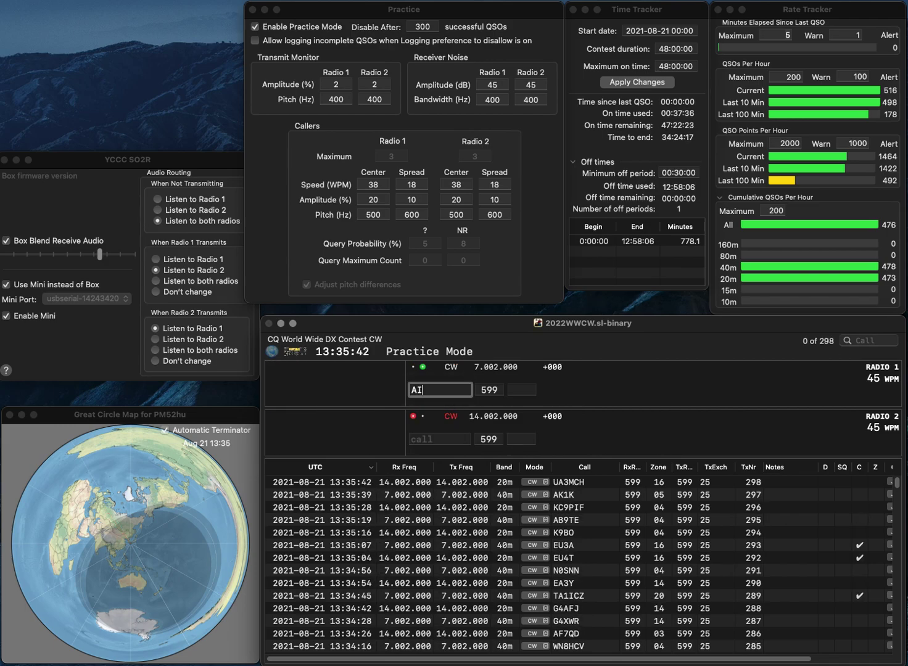
{"action": "type", "text": "6O"}
{"action": "key", "text": "Return"}
{"action": "type", "text": "WB9VGO"}
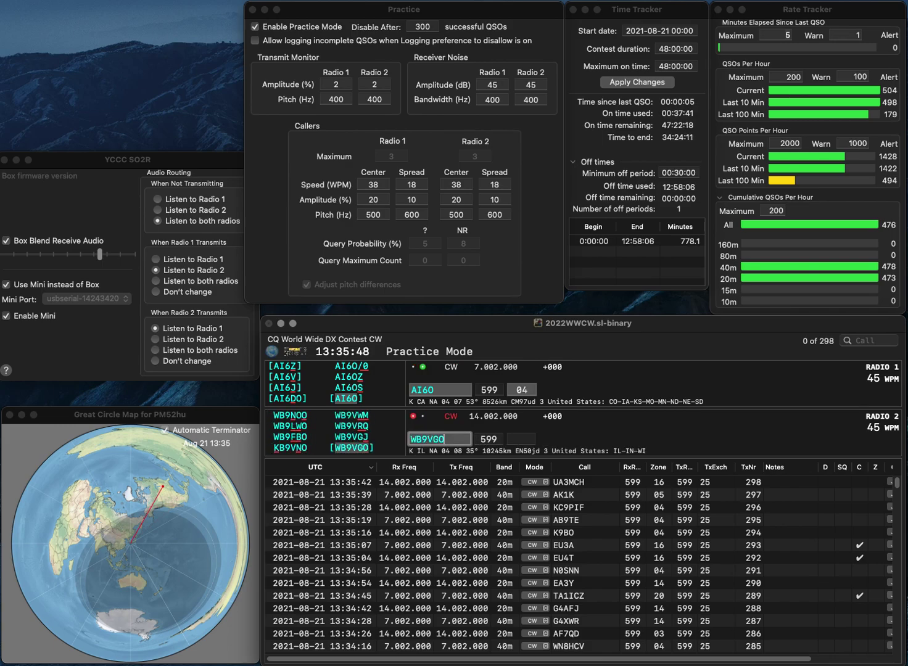
{"action": "key", "text": "Return"}
{"action": "key", "text": "Return"}
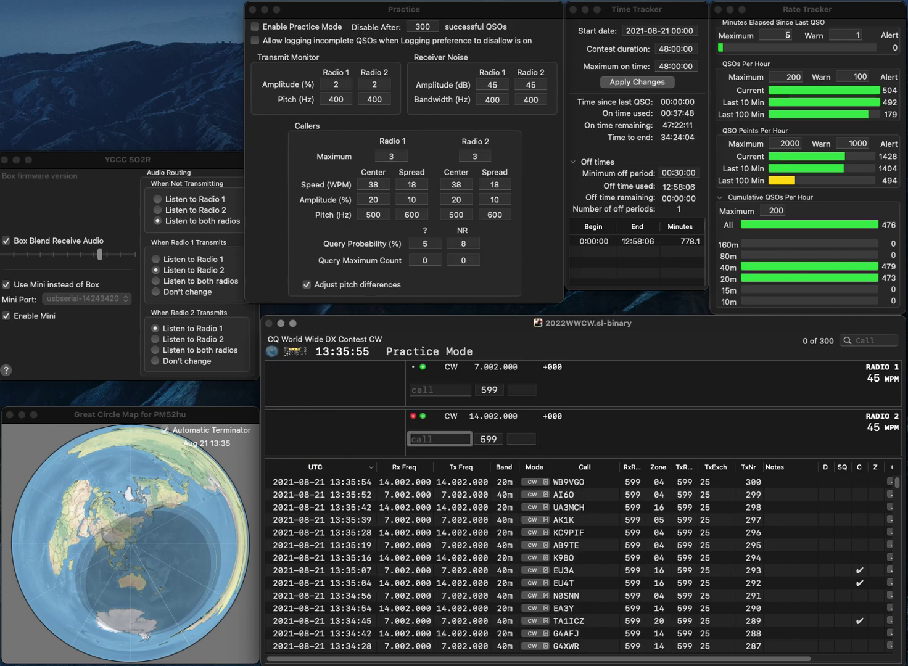
{"action": "left_click", "coordinate": [255, 26]}
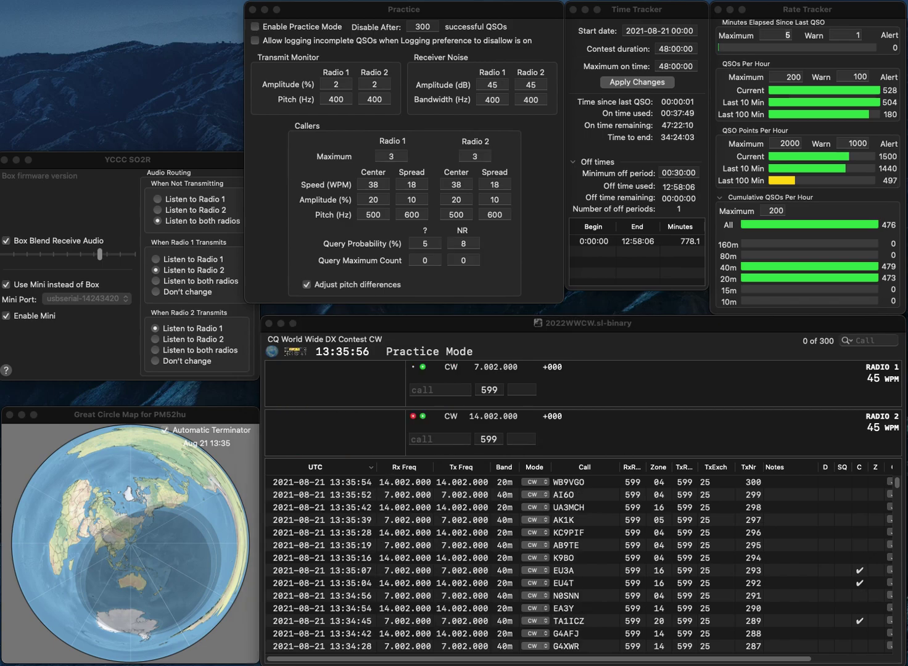